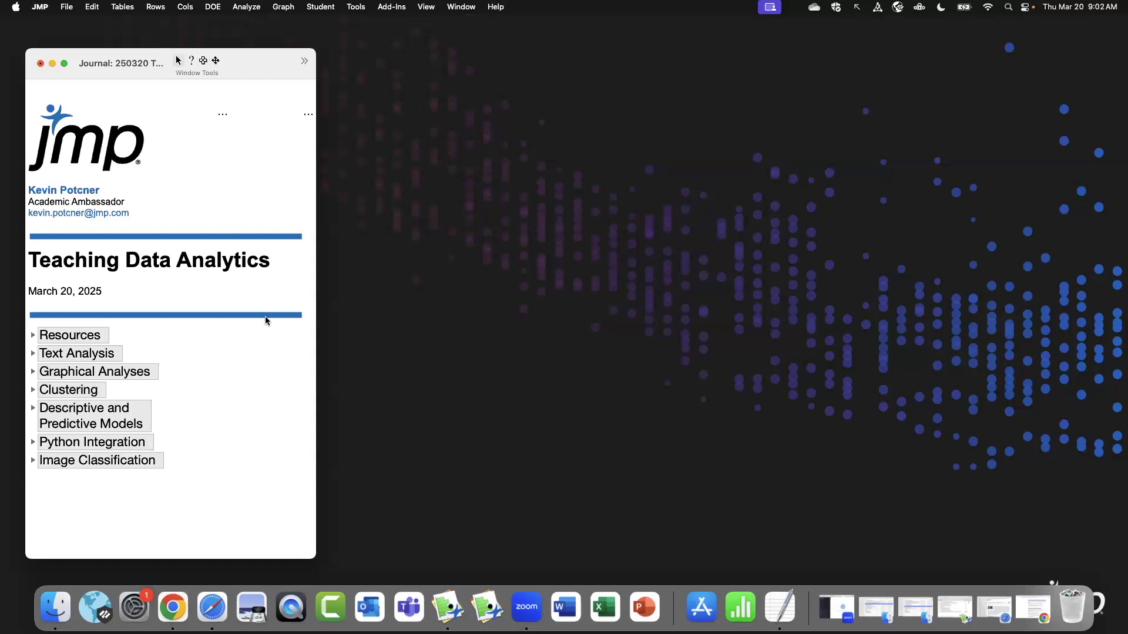
Expand the journal's Resources section and, in Chrome, open the faculty Course Materials page through JMP in Academia on jmp.com.
click(33, 336)
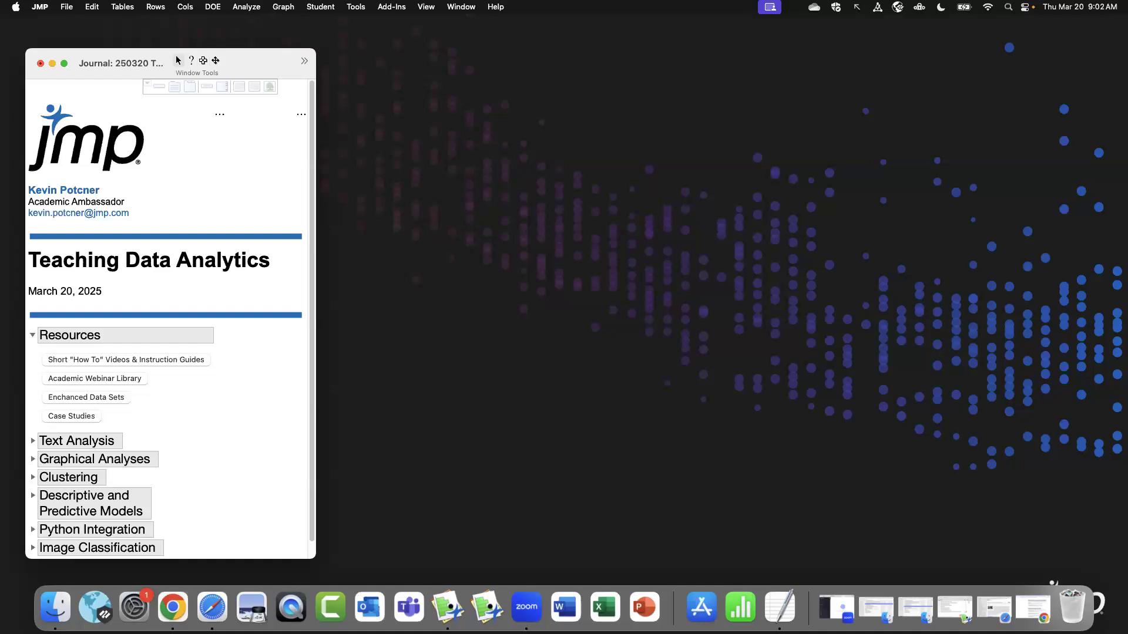
drag(0, 121, 530, 68)
drag(864, 515, 963, 536)
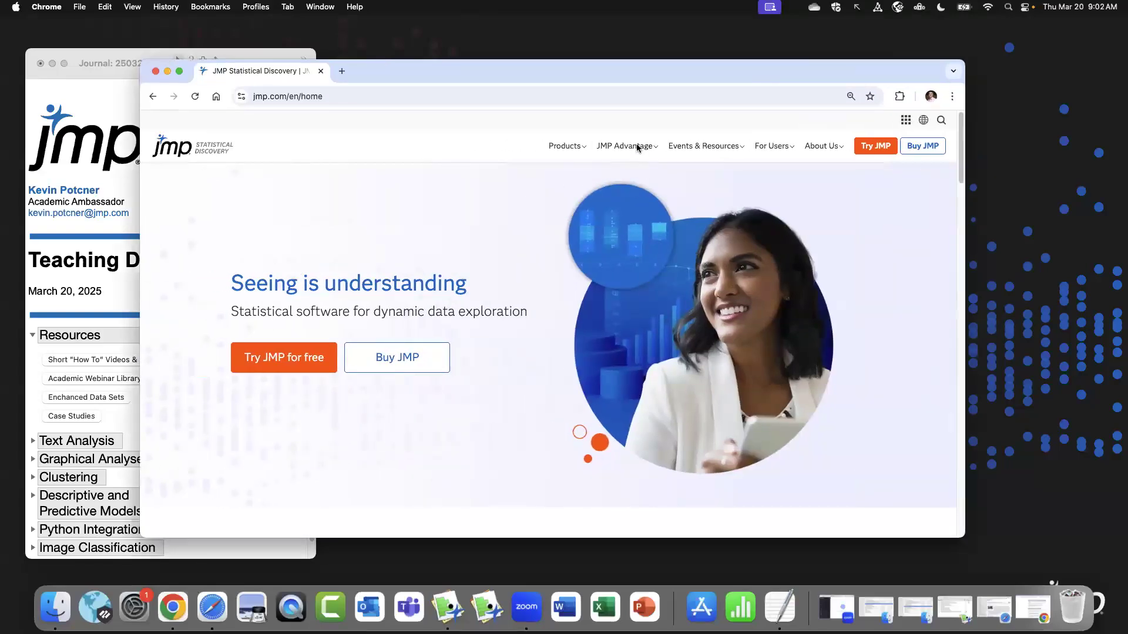
mouse_move(638, 148)
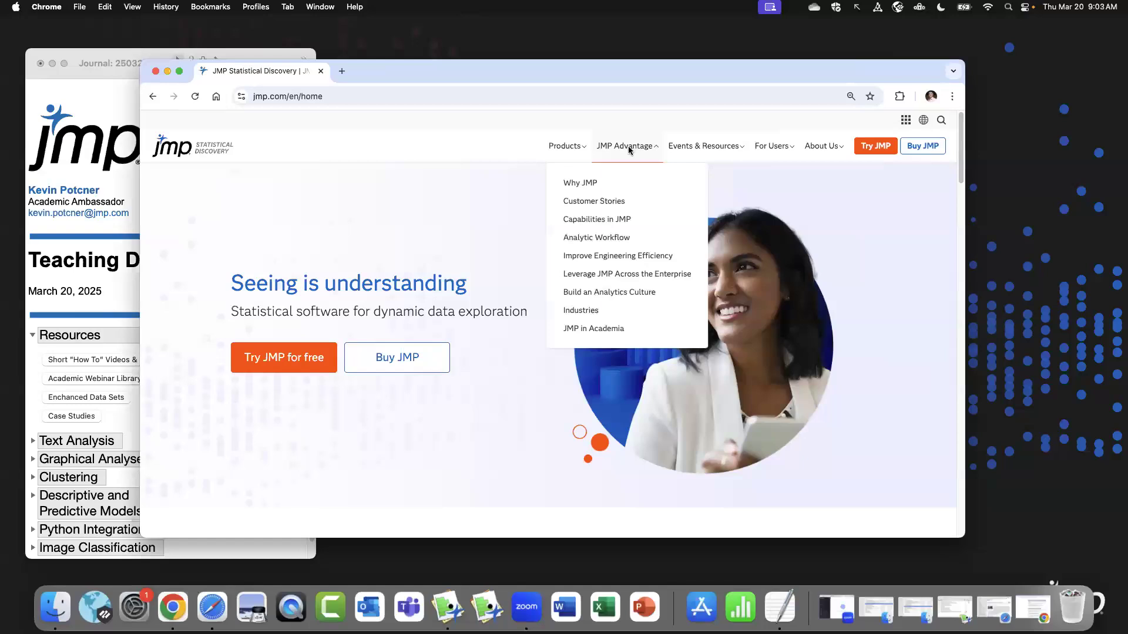
click(633, 331)
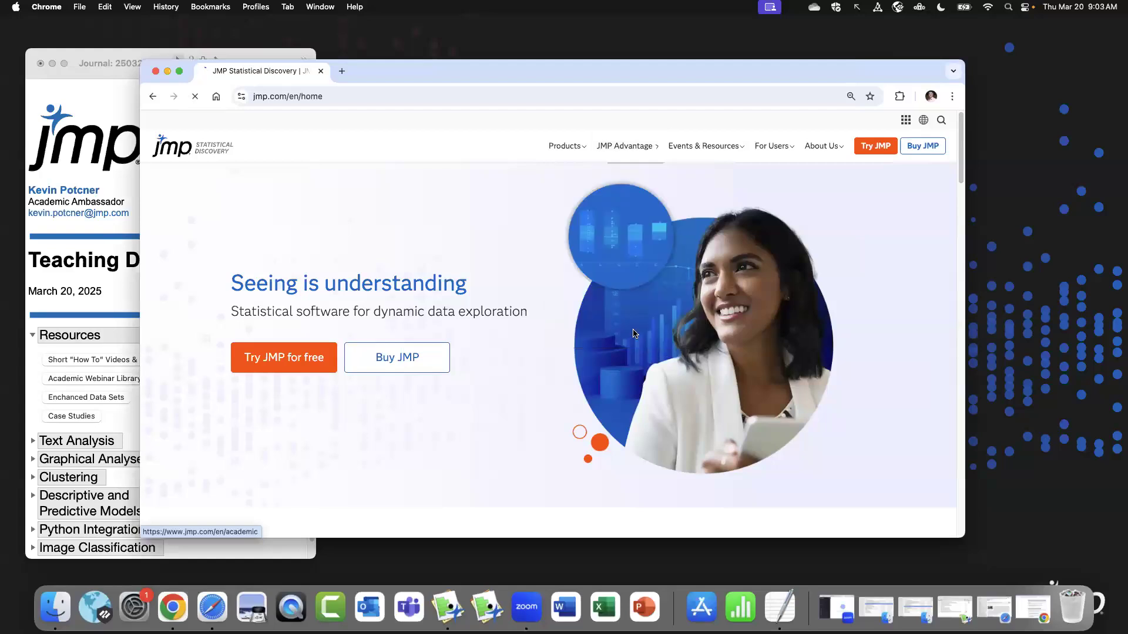
scroll(960, 241, down, 5)
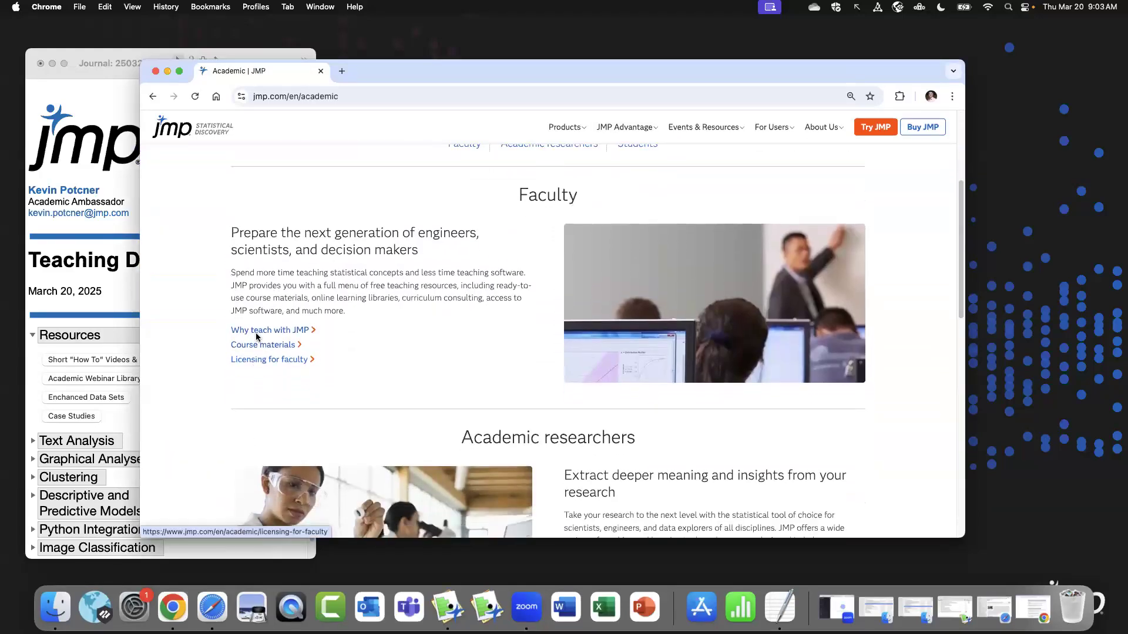
click(259, 345)
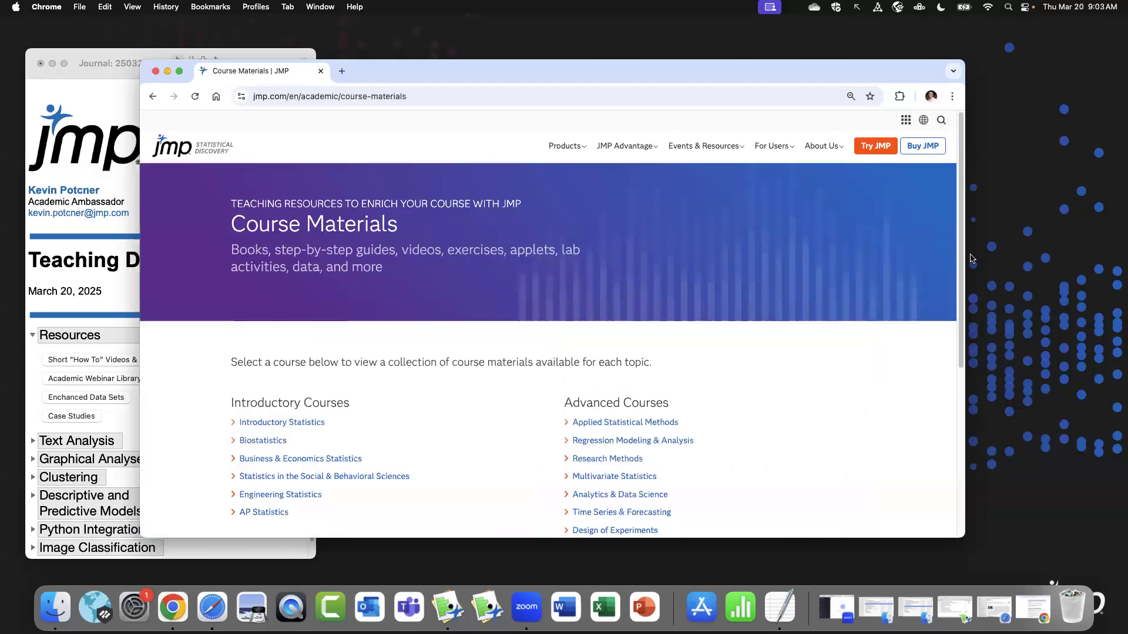
Open the Analytics & Data Science course materials, examine the Enhancements and Additional Resources sections, and close the browser window.
scroll(954, 316, down, 3)
drag(954, 312, 952, 317)
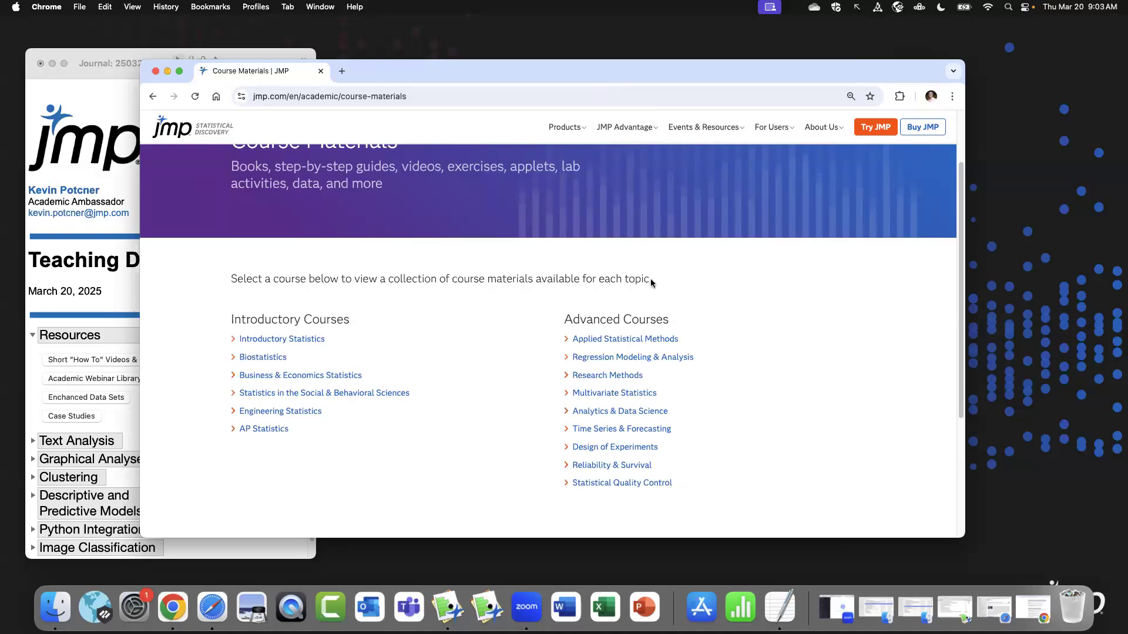
click(590, 411)
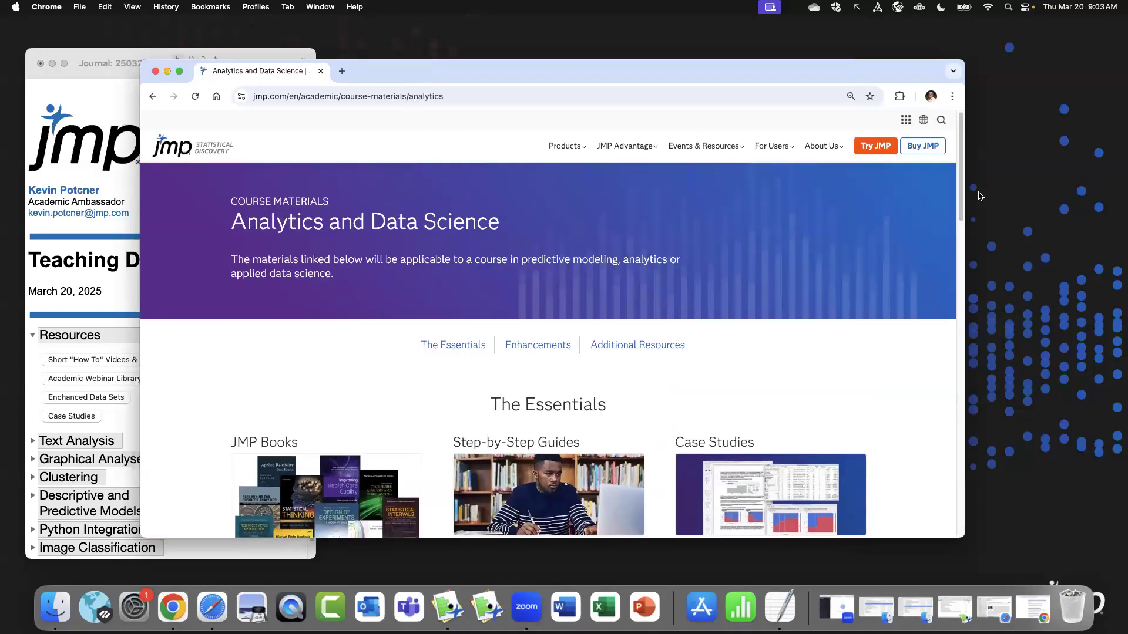
drag(959, 205, 957, 376)
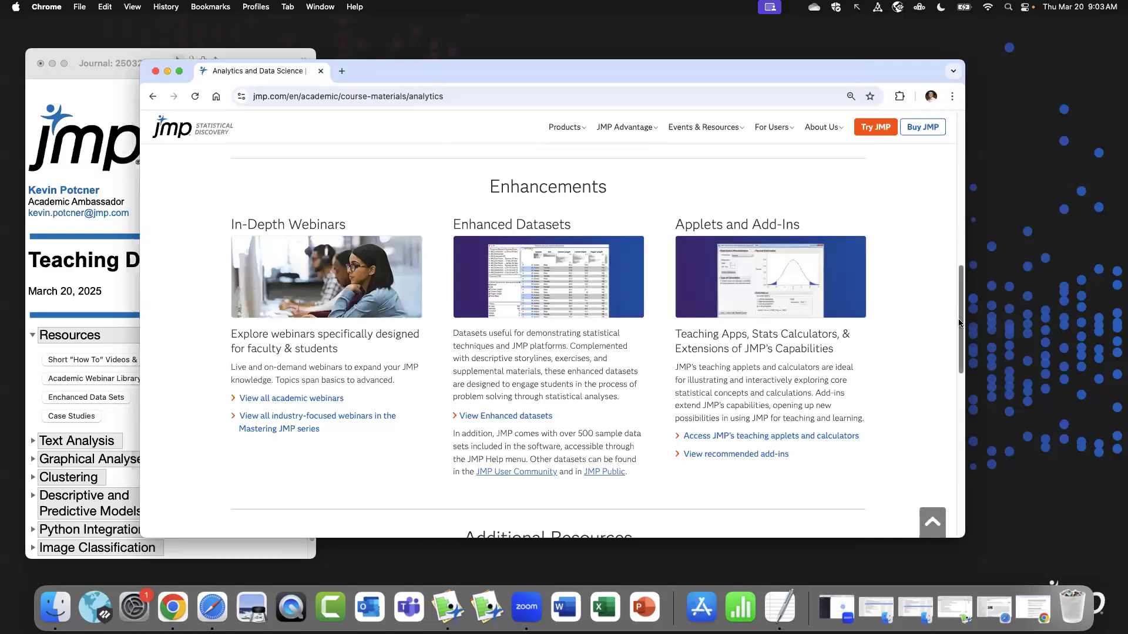
scroll(959, 322, down, 6)
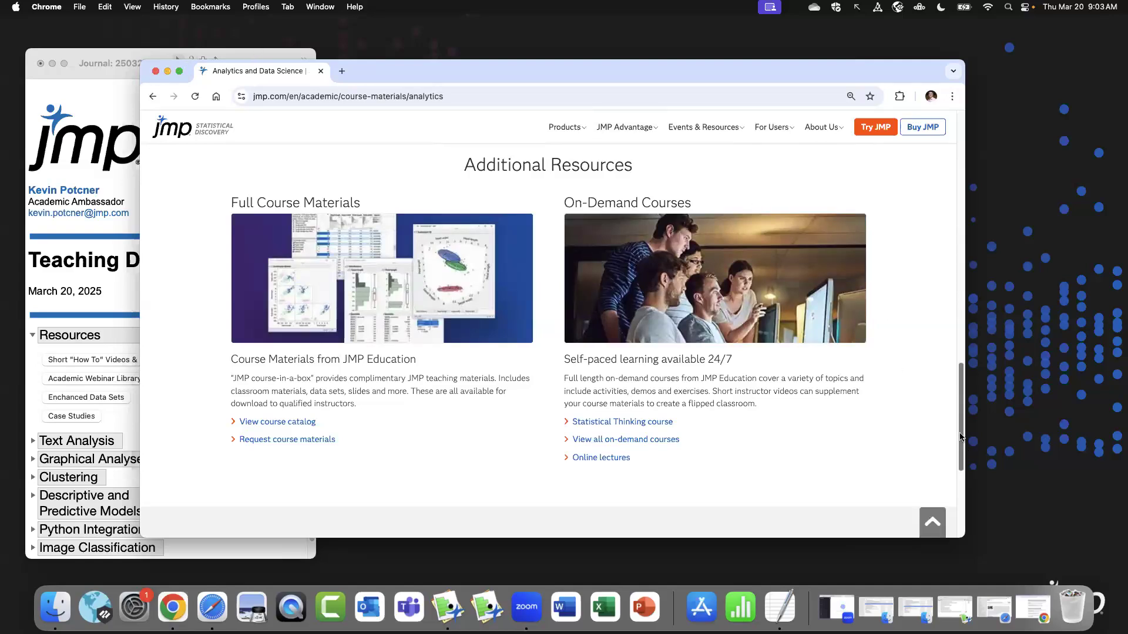
scroll(961, 339, up, 5)
scroll(961, 339, up, 2)
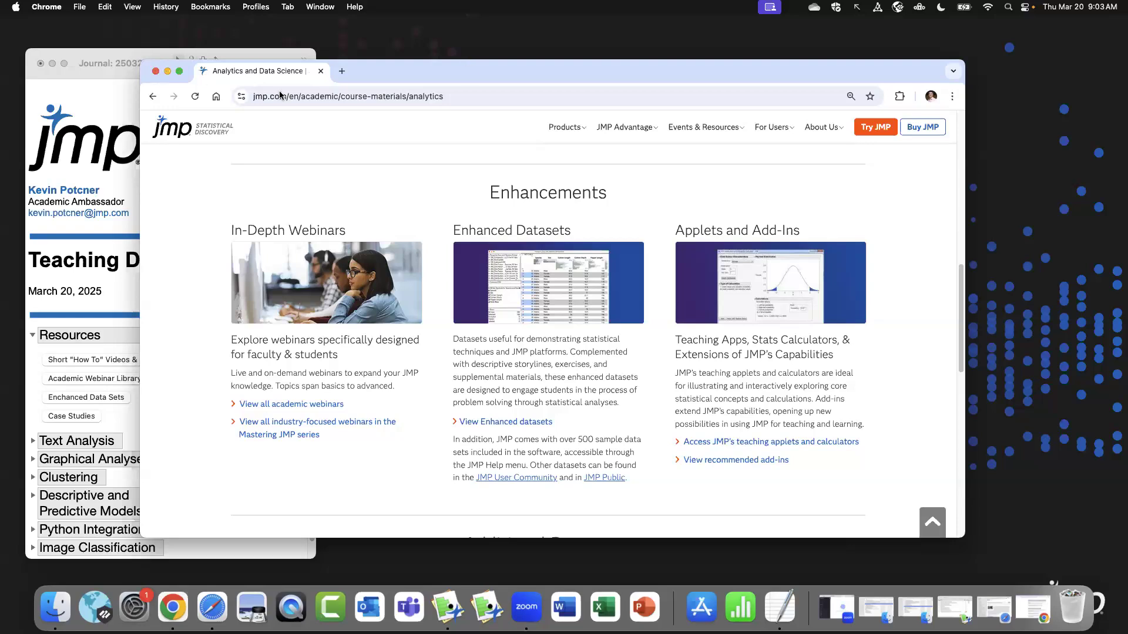
click(156, 71)
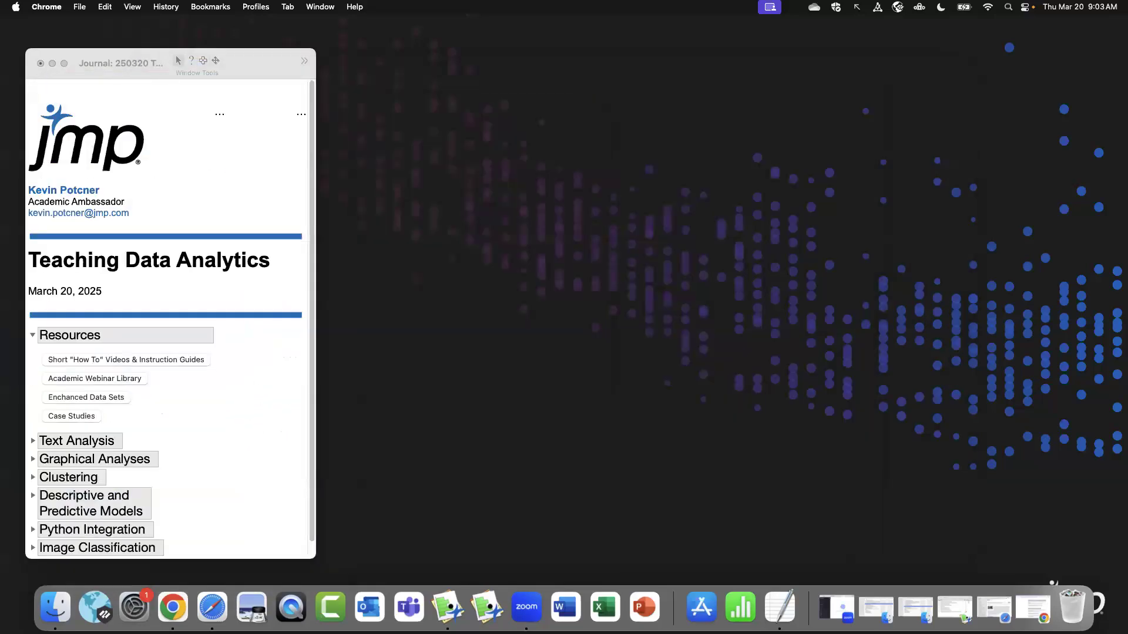
Collapse the journal's Resources section and open the Coffee Shop Reviews example under Text Analysis.
click(33, 337)
click(33, 337)
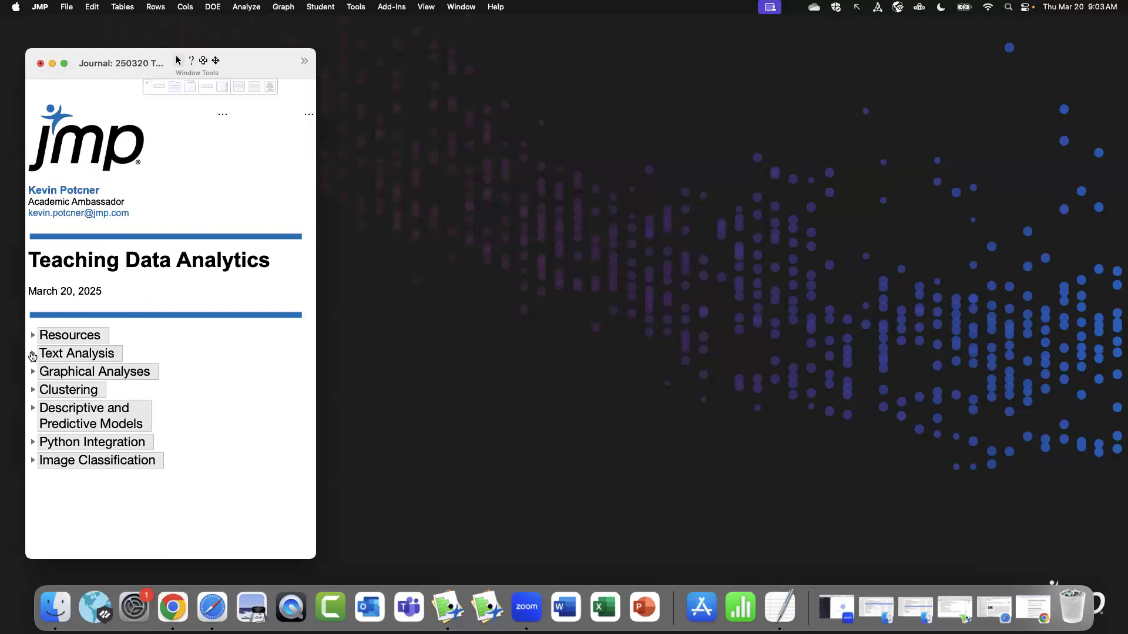
click(33, 355)
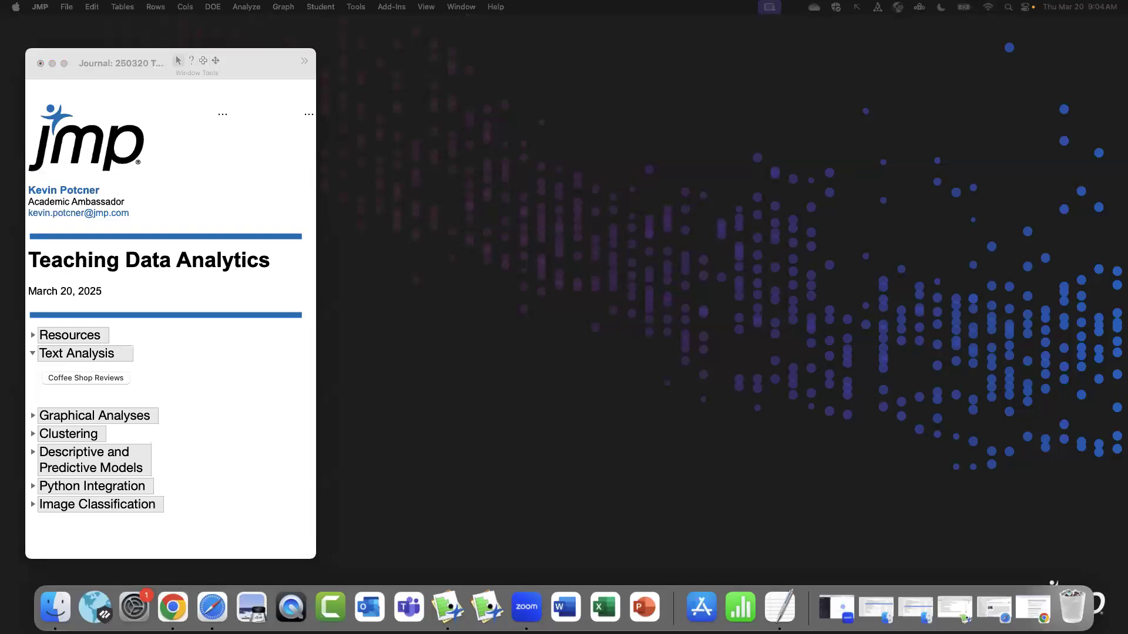
click(116, 383)
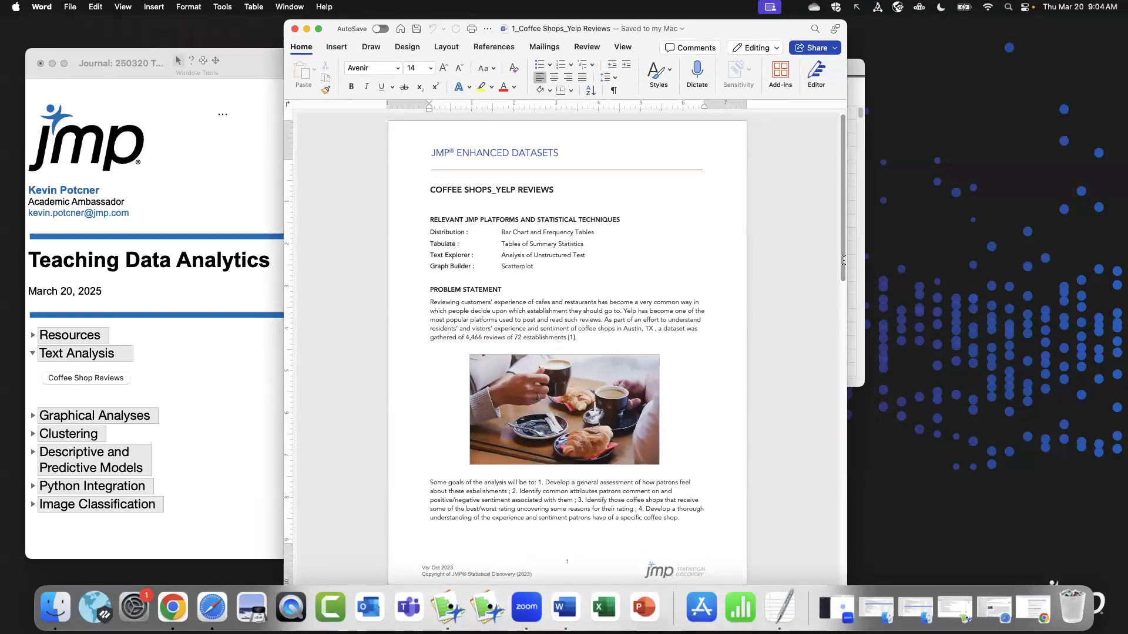
Read through the coffee shop Yelp reviews document's problem statement, data set description and exercises, and close it.
scroll(843, 260, down, 3)
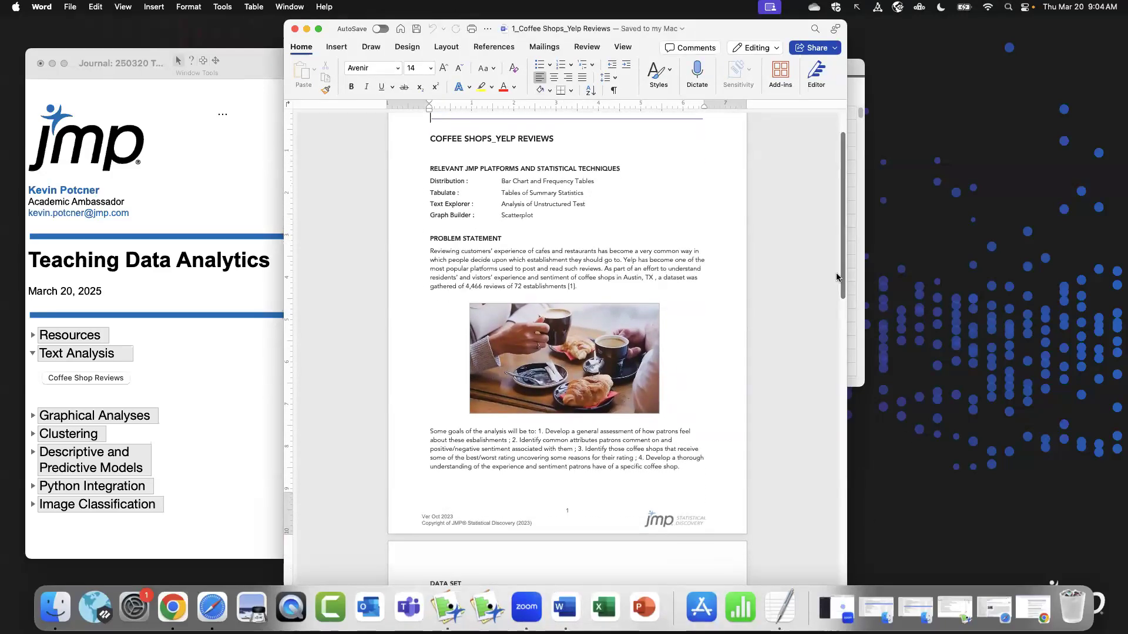
scroll(838, 275, up, 1)
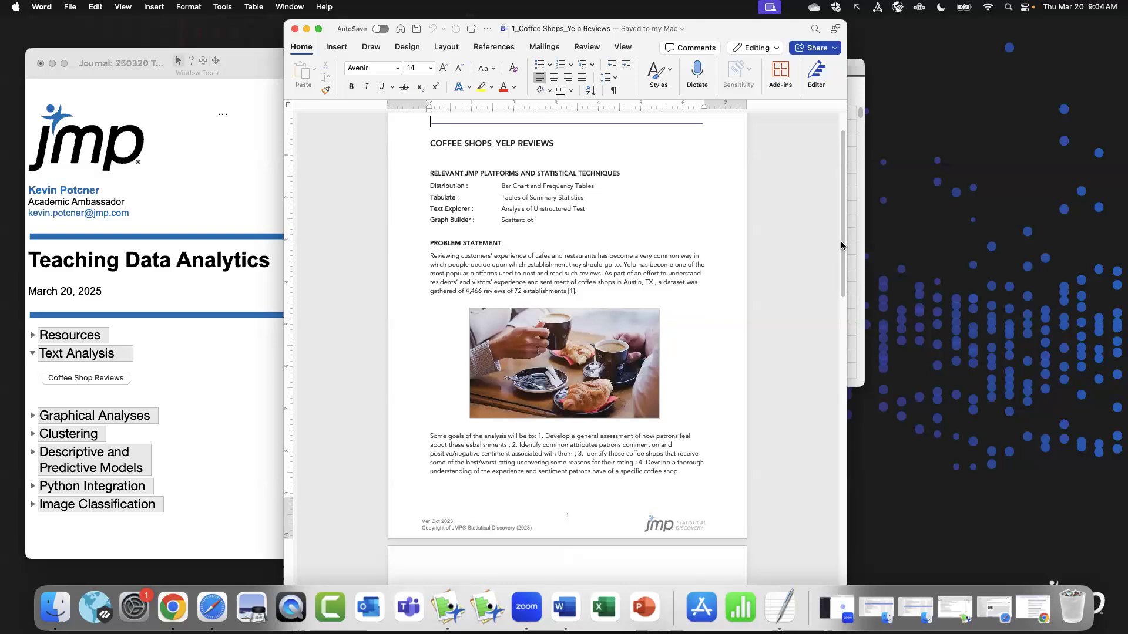
scroll(841, 246, down, 3)
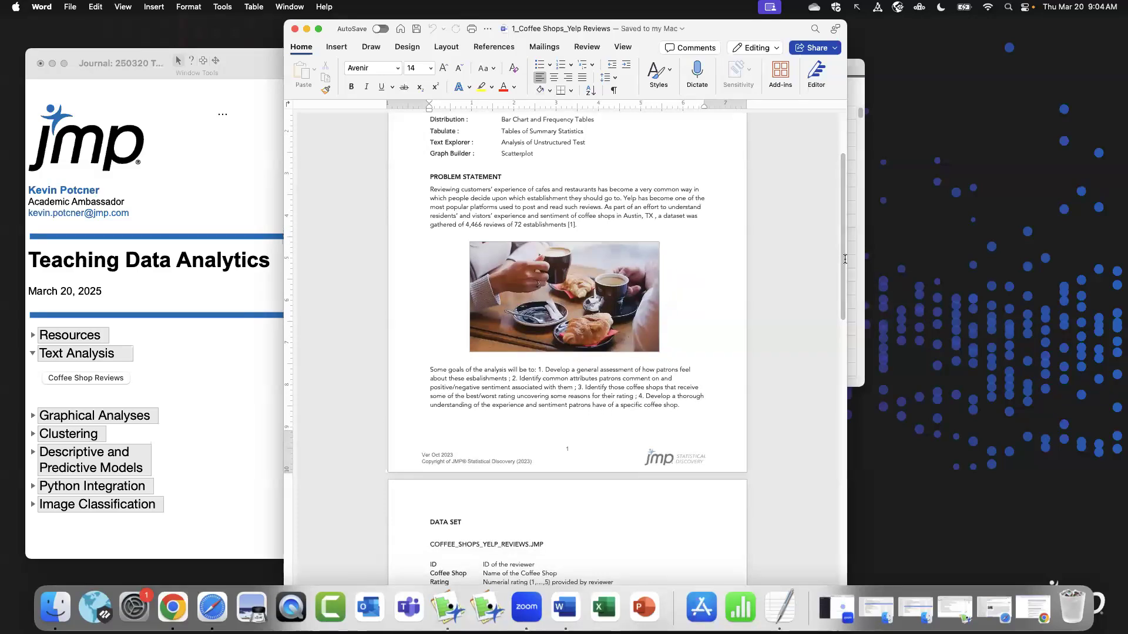
scroll(843, 262, down, 2)
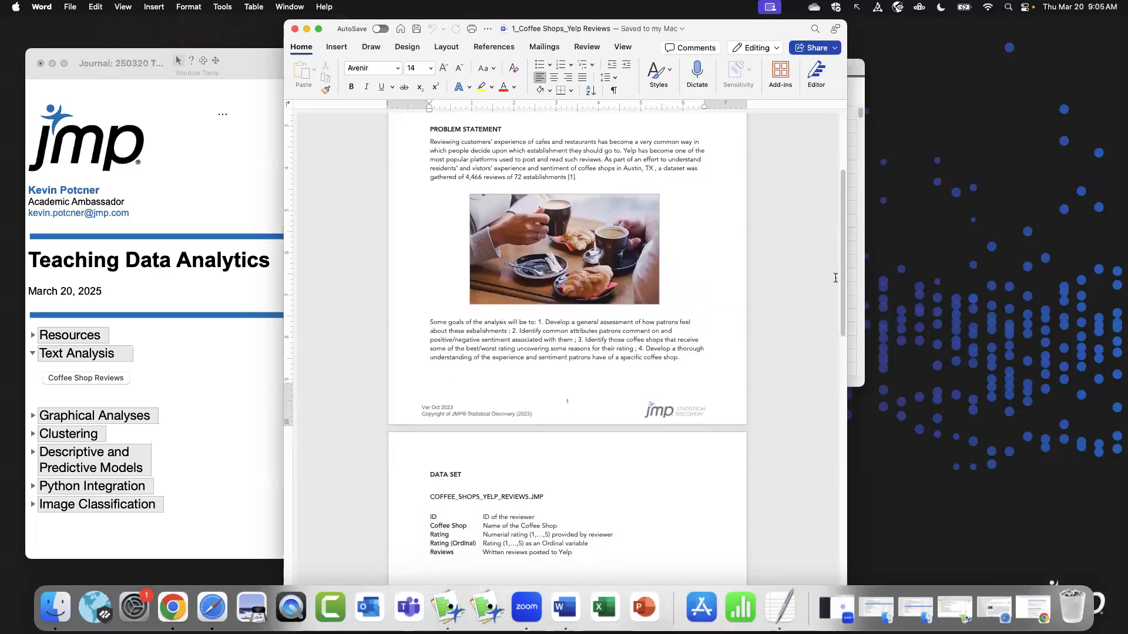
scroll(838, 281, down, 1)
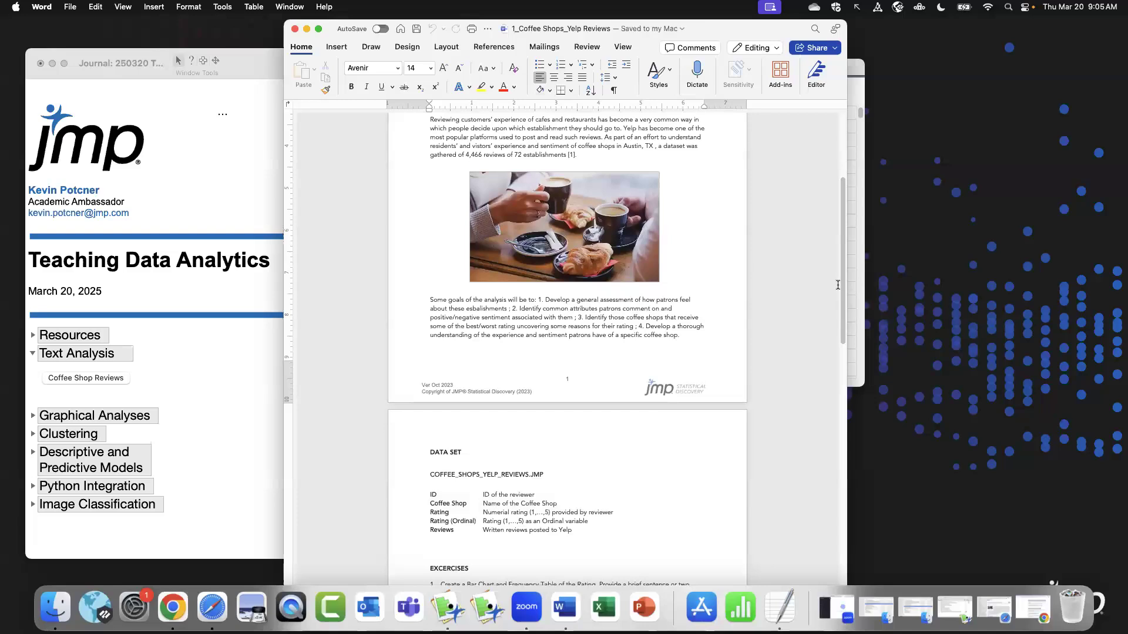
scroll(835, 287, down, 1)
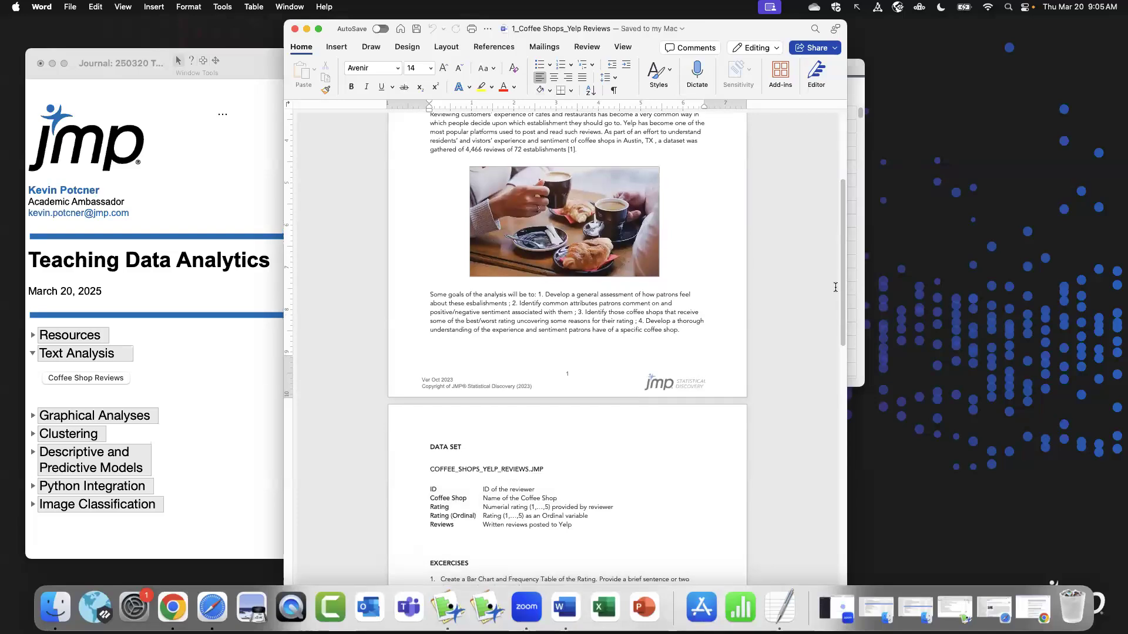
scroll(835, 288, down, 5)
scroll(834, 331, down, 5)
scroll(827, 380, down, 11)
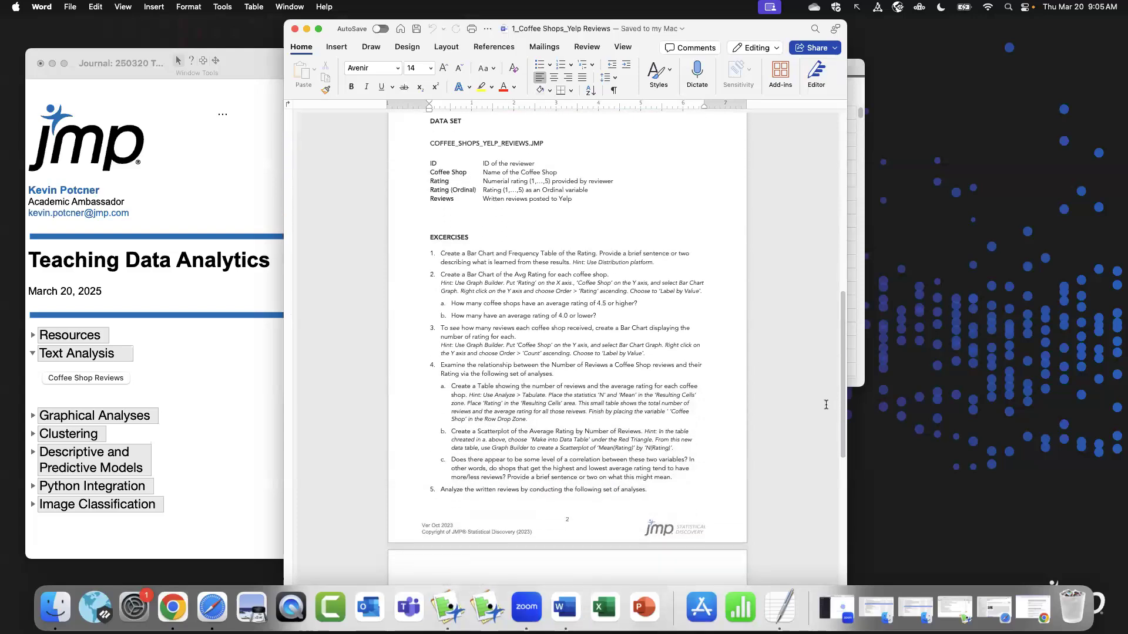
scroll(821, 494, down, 5)
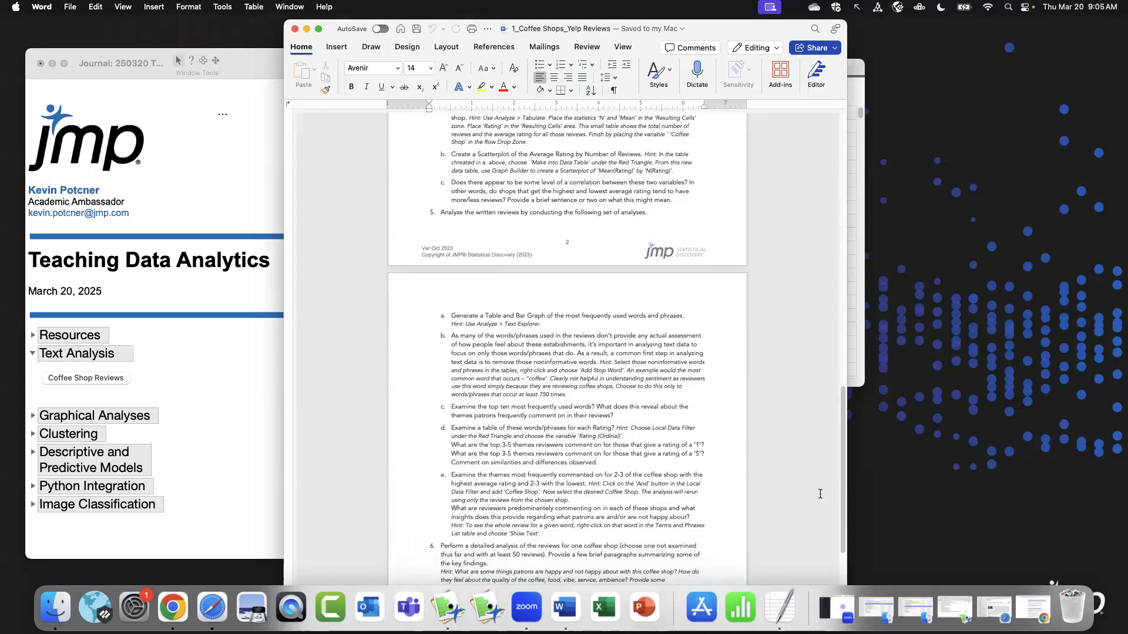
scroll(834, 271, up, 20)
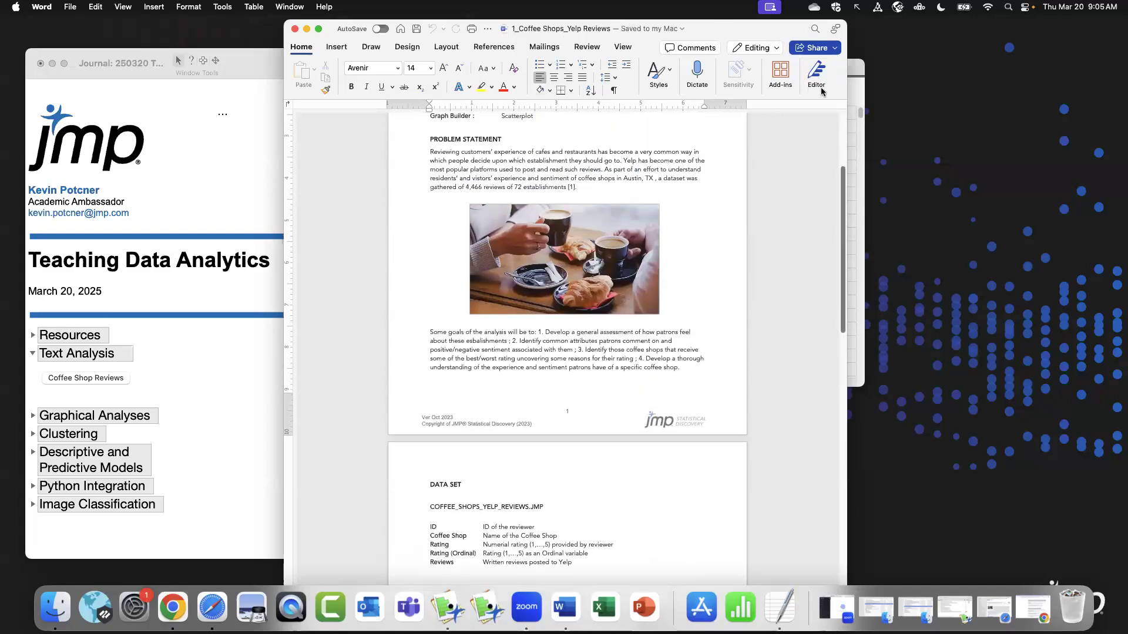
scroll(839, 114, up, 5)
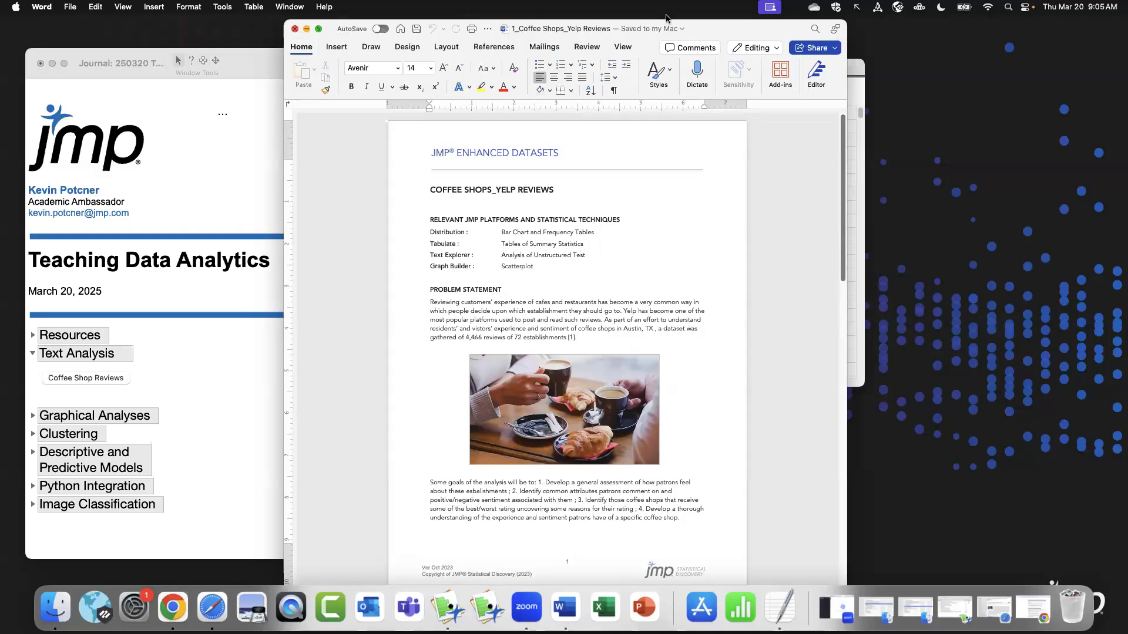
click(295, 29)
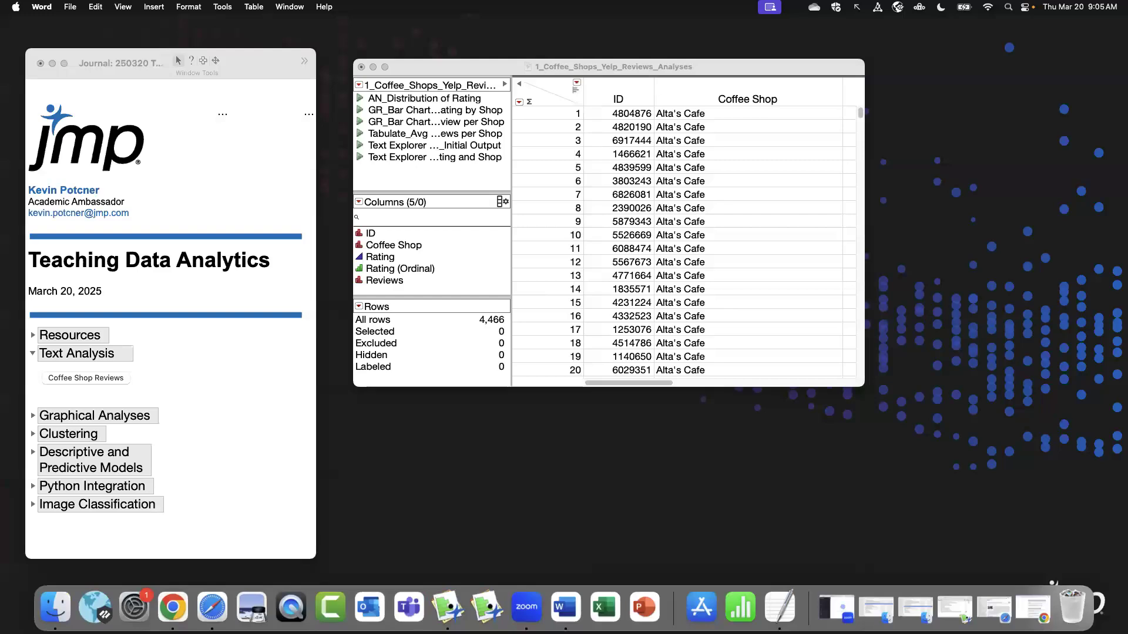
Enlarge the 1_Coffee_Shops_Yelp_Reviews_Analyses data table window and bring its Reviews column into full view.
click(799, 227)
drag(845, 369, 1063, 564)
drag(823, 72, 773, 72)
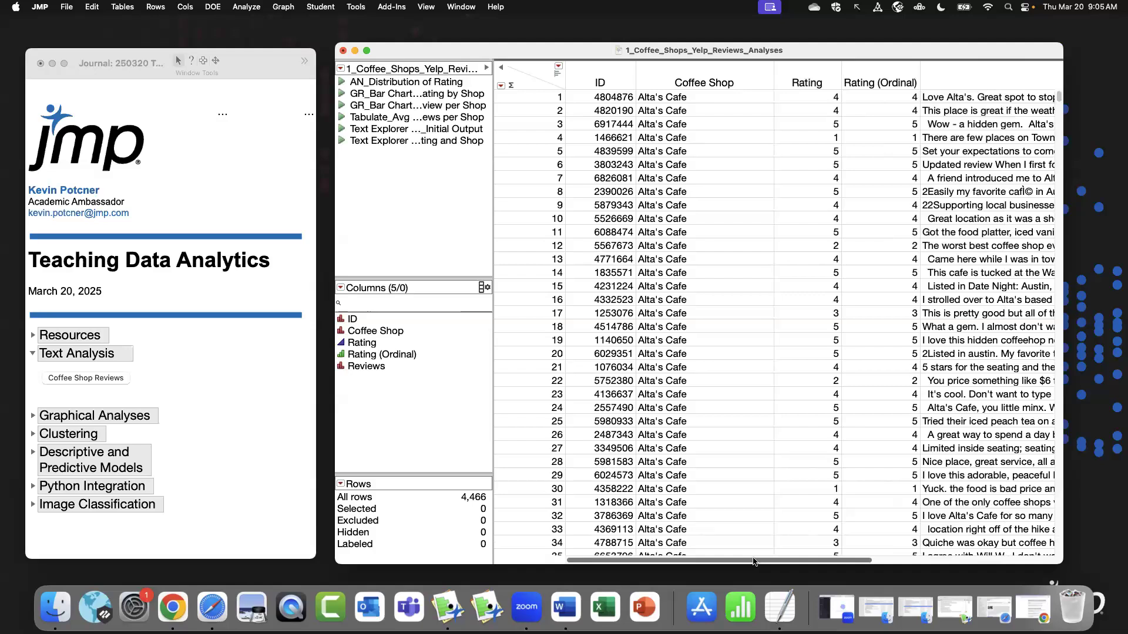
drag(754, 562, 985, 555)
click(701, 76)
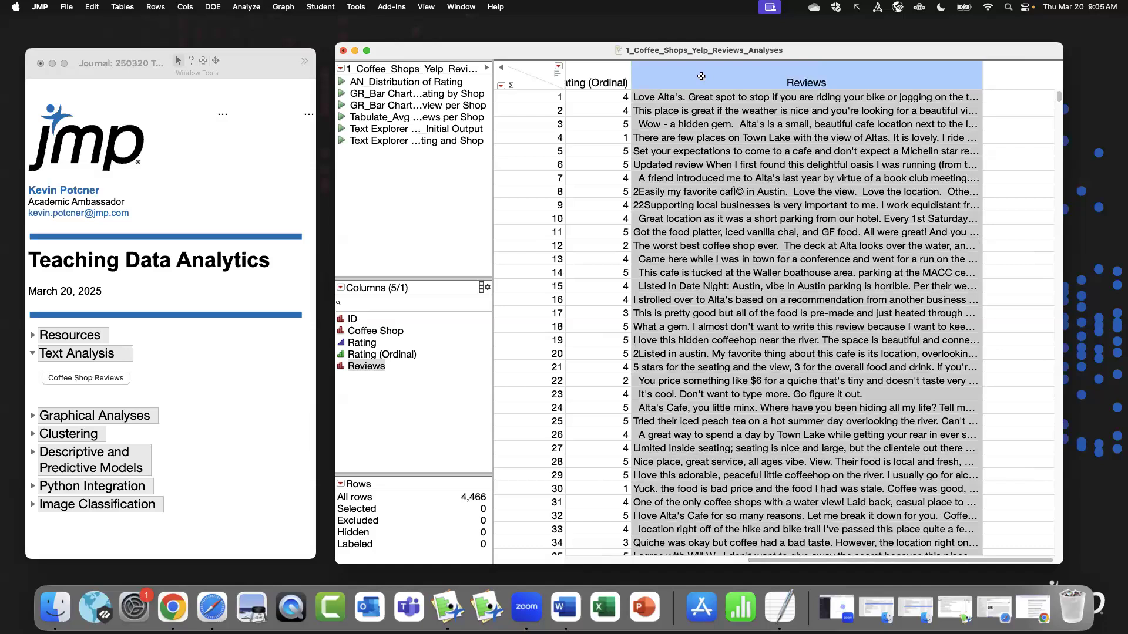
click(536, 71)
Run Text Explorer on the data table with Reviews as the text column, keeping the default options.
click(254, 6)
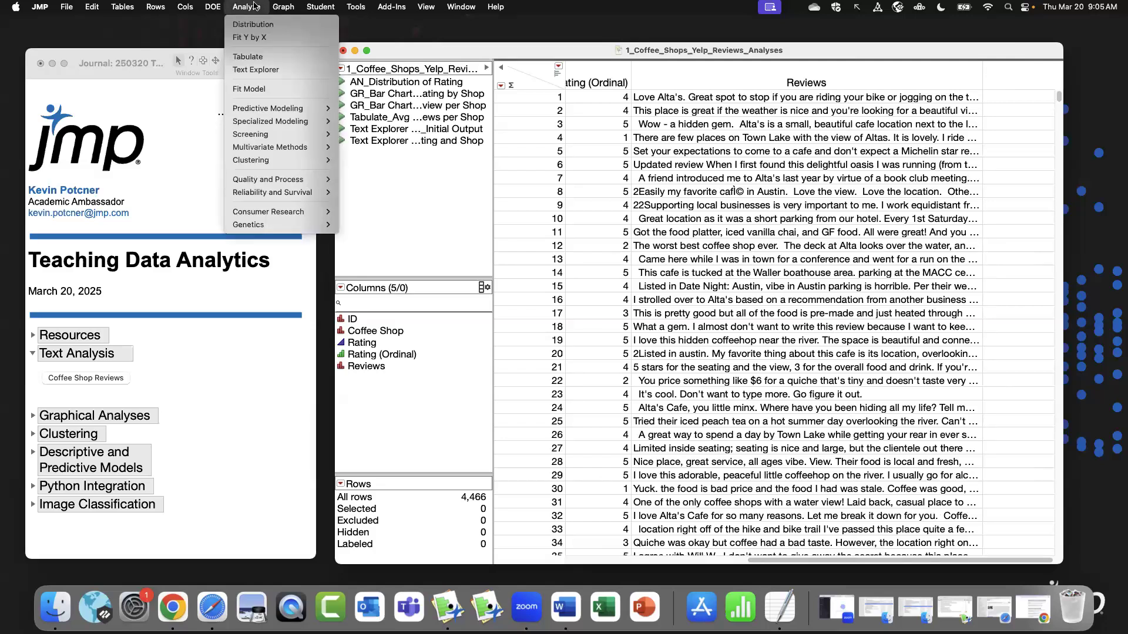
click(272, 70)
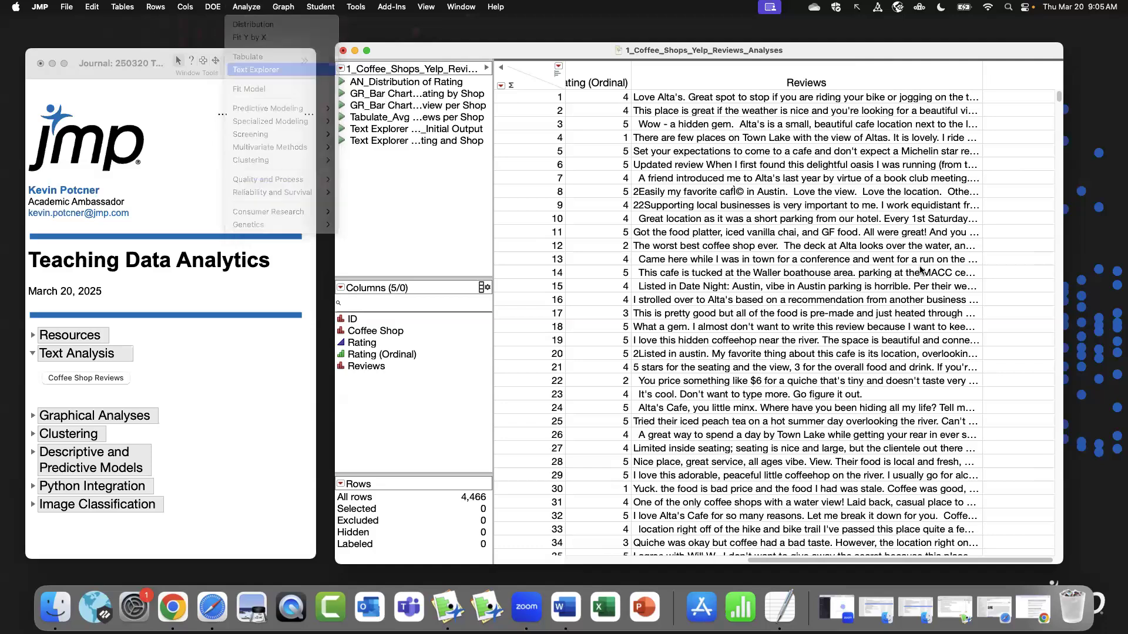
click(405, 216)
click(600, 148)
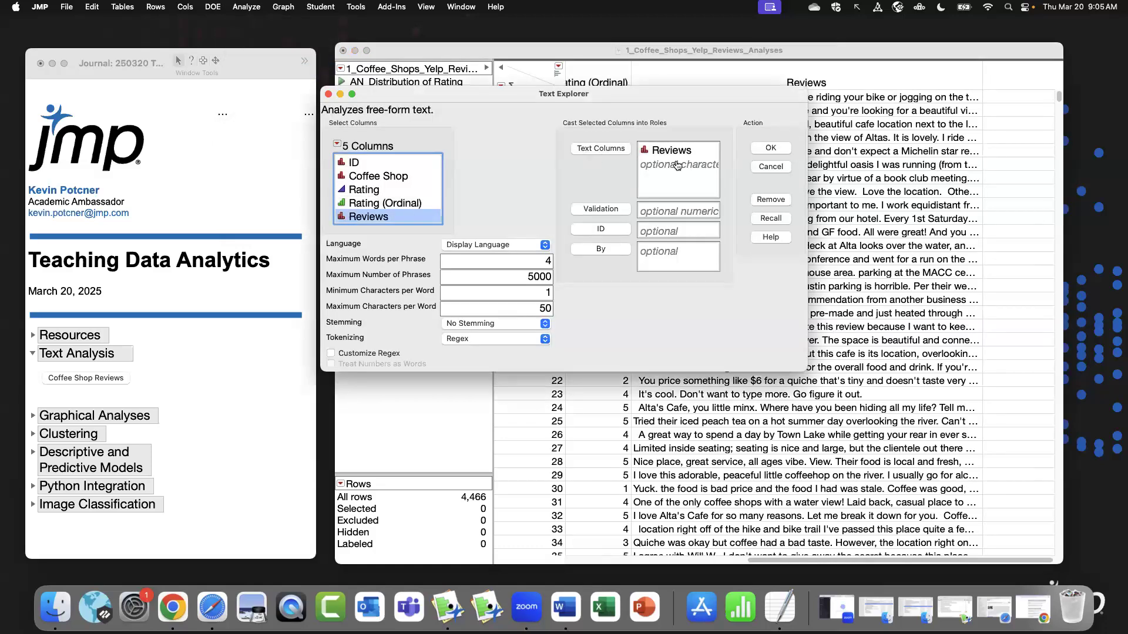
click(776, 150)
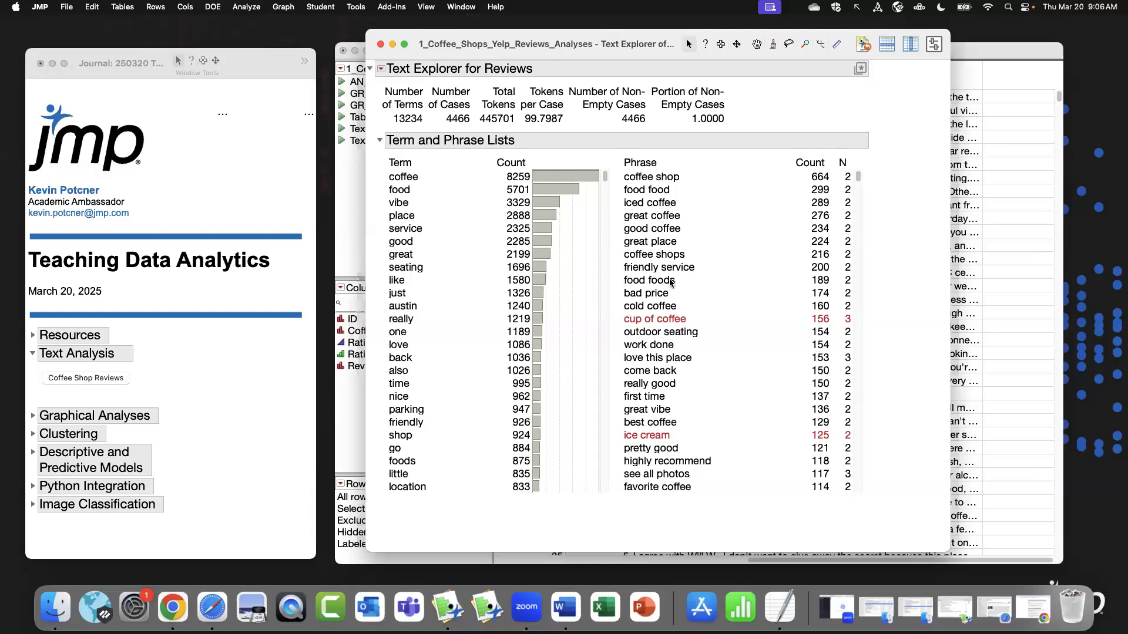
Add the terms coffee and austin as stop words so they are ignored in the text analysis.
mouse_move(604, 176)
mouse_down()
mouse_move(605, 505)
mouse_move(607, 165)
mouse_up()
click(423, 178)
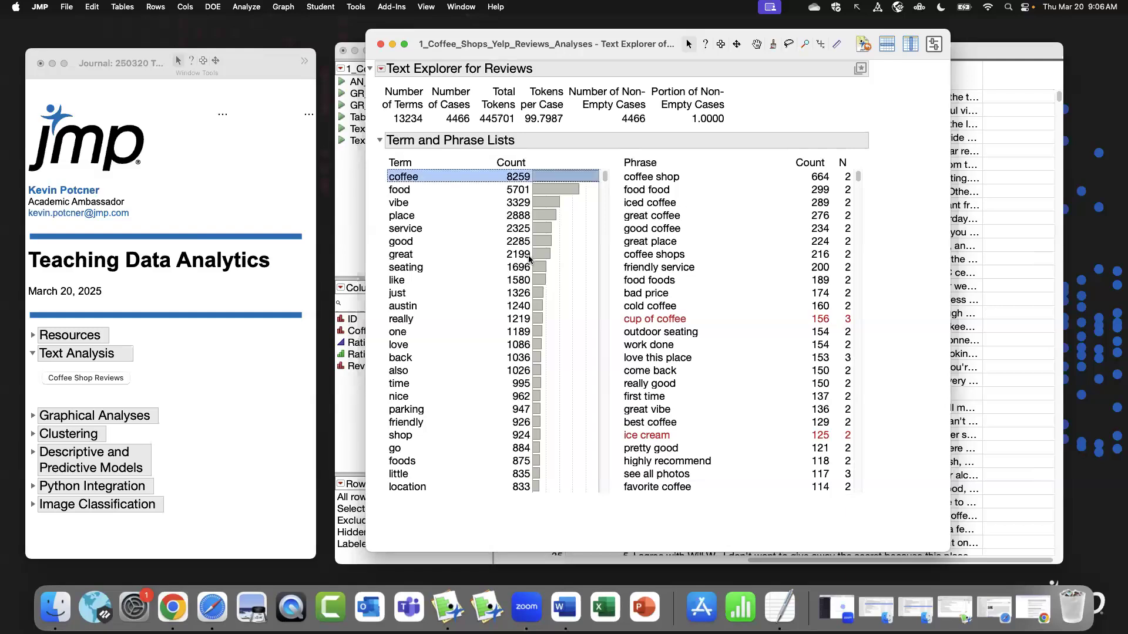
click(654, 179)
click(414, 179)
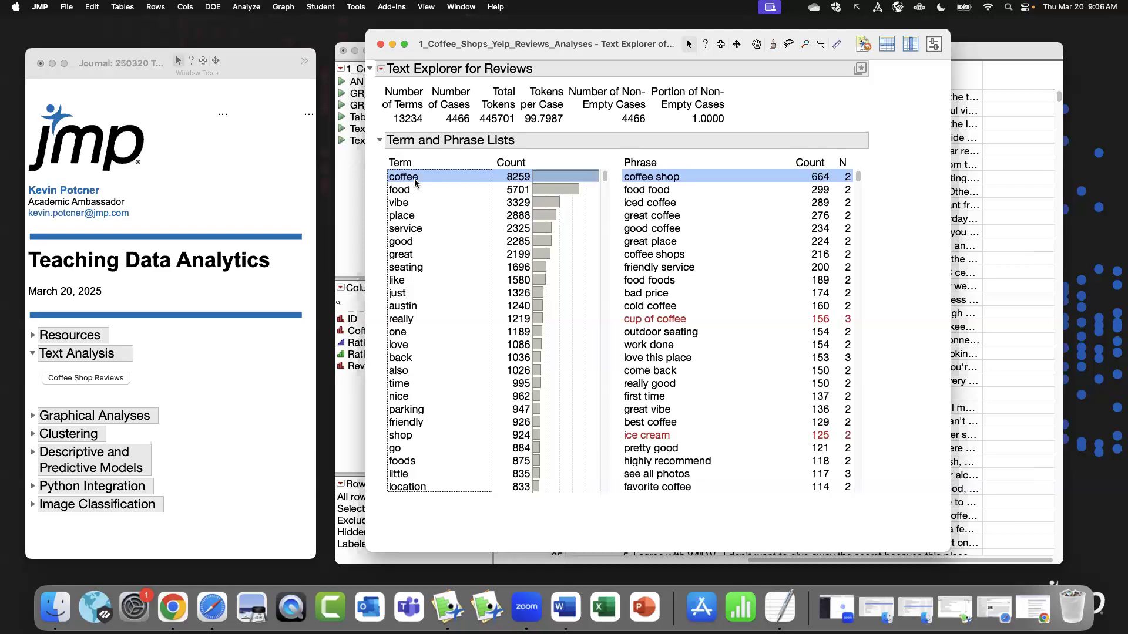
super+click(404, 310)
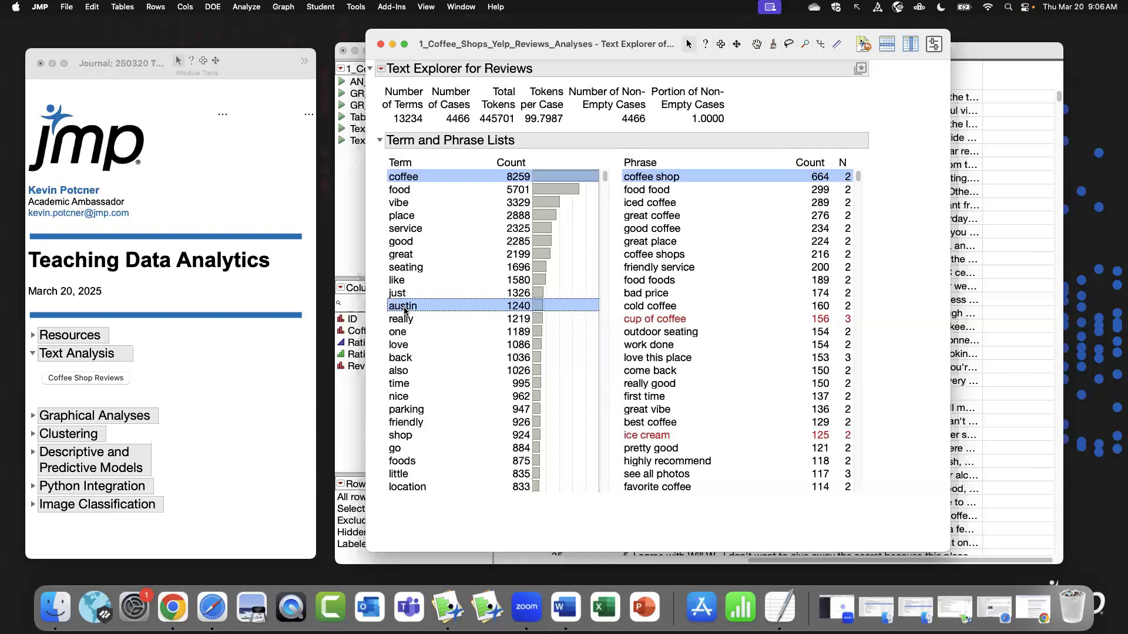
right_click(419, 179)
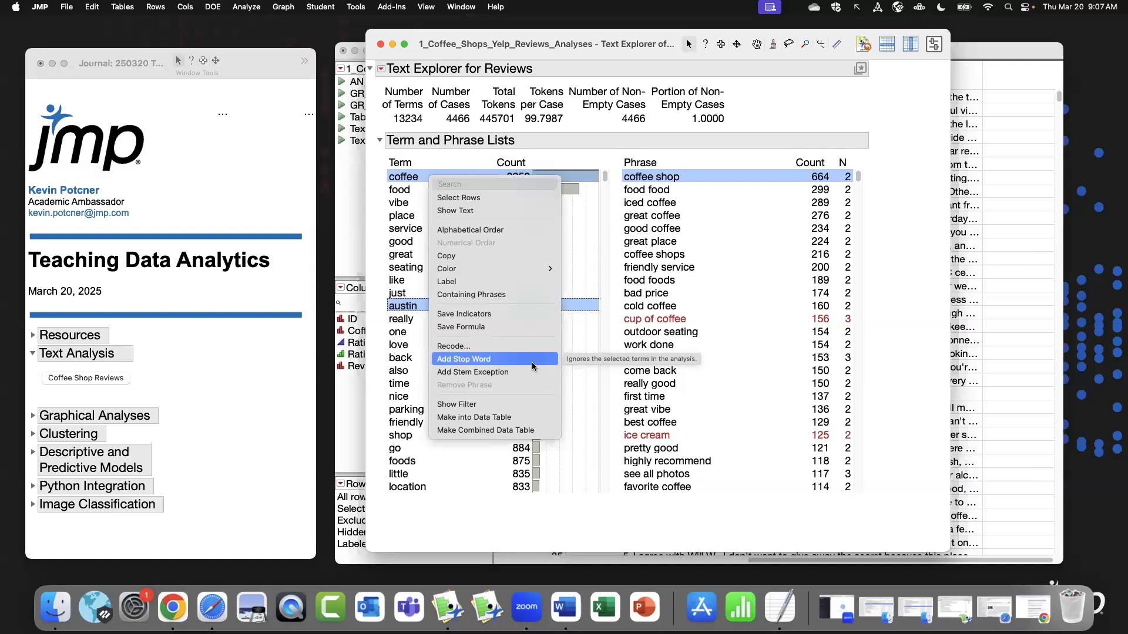
click(498, 360)
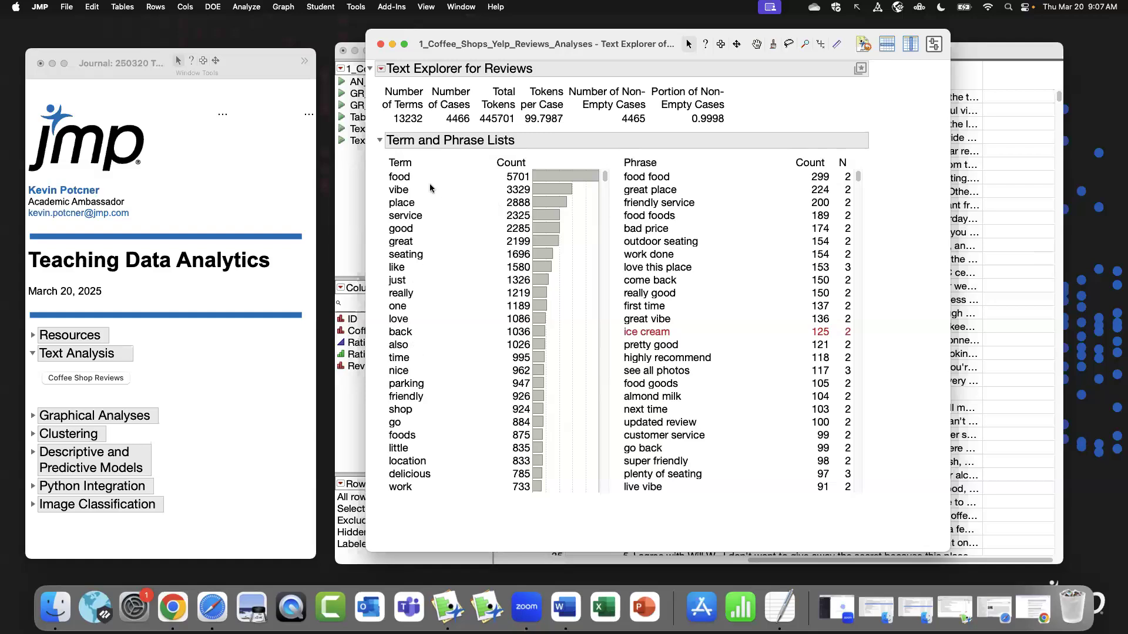
Show the review text containing the term vibe, read through the highlighted occurrences, and close the Text Context window.
click(399, 191)
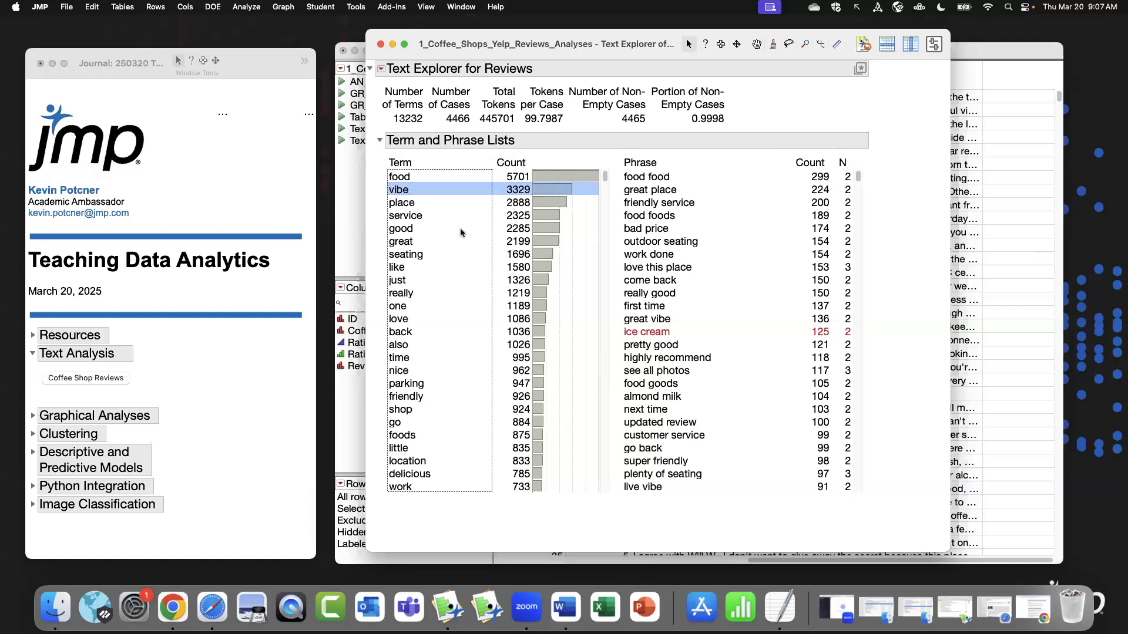
right_click(404, 191)
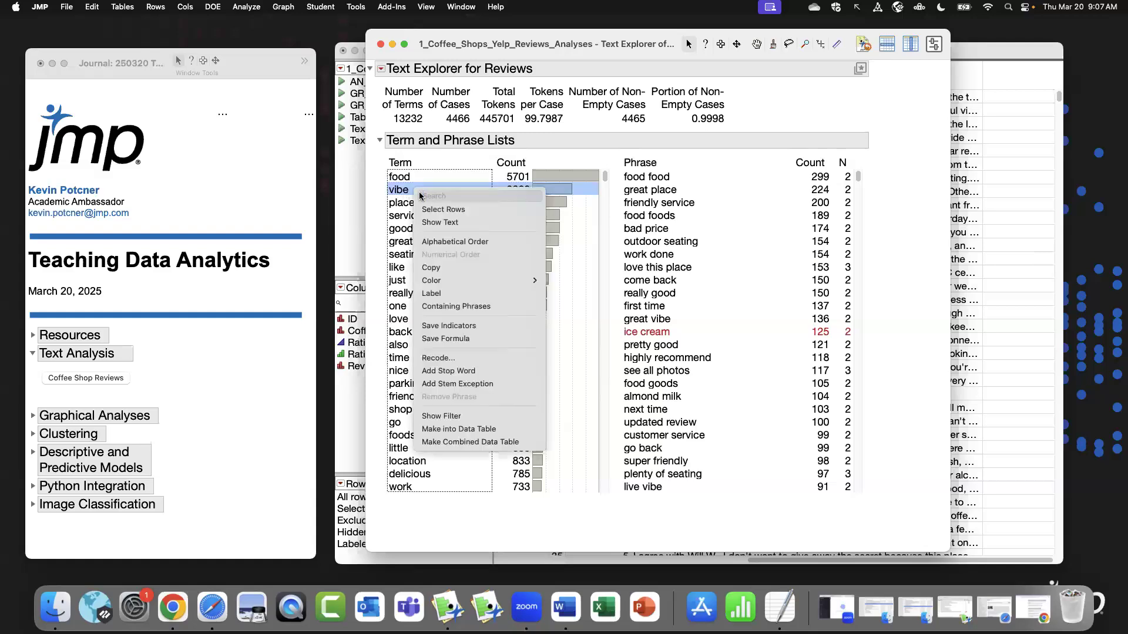
click(468, 222)
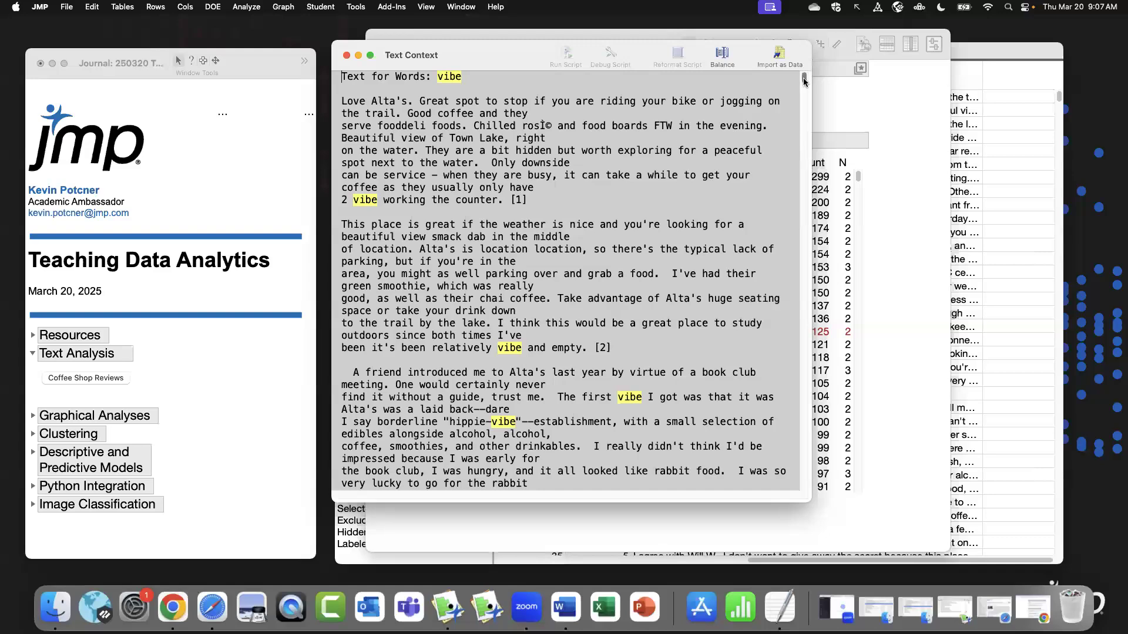
scroll(801, 80, down, 10)
scroll(743, 212, down, 15)
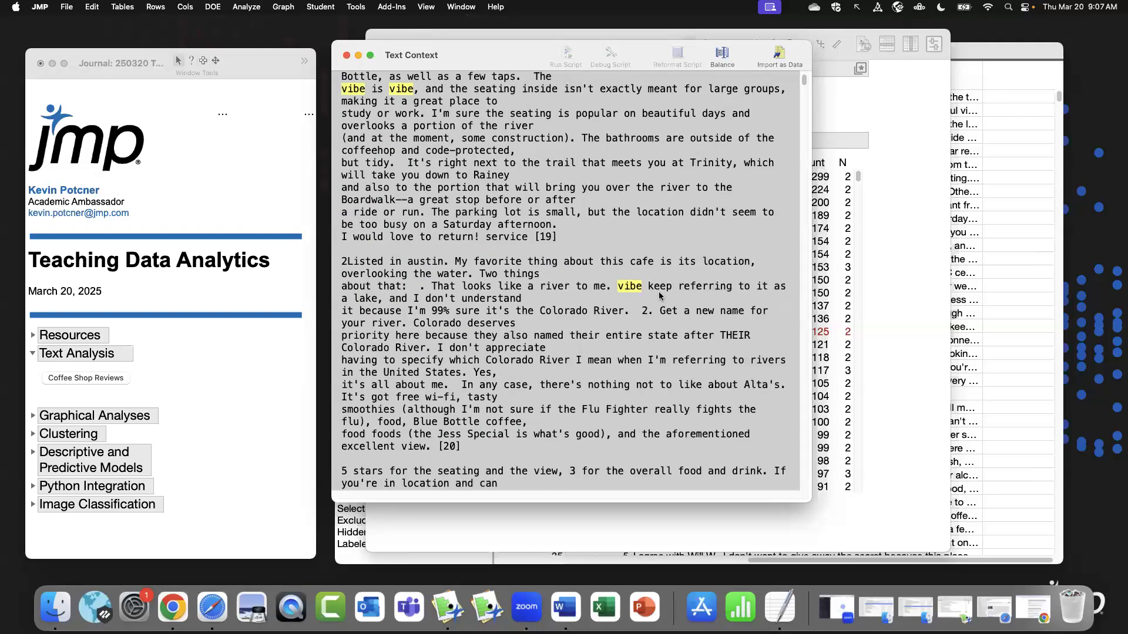
scroll(667, 302, down, 15)
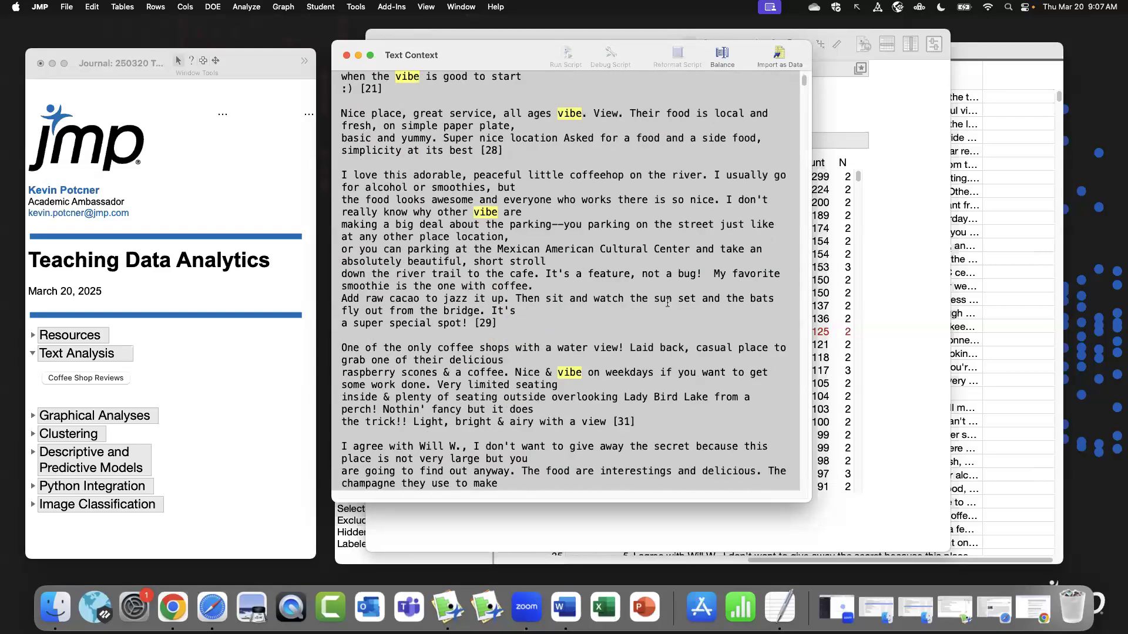
scroll(627, 274, down, 15)
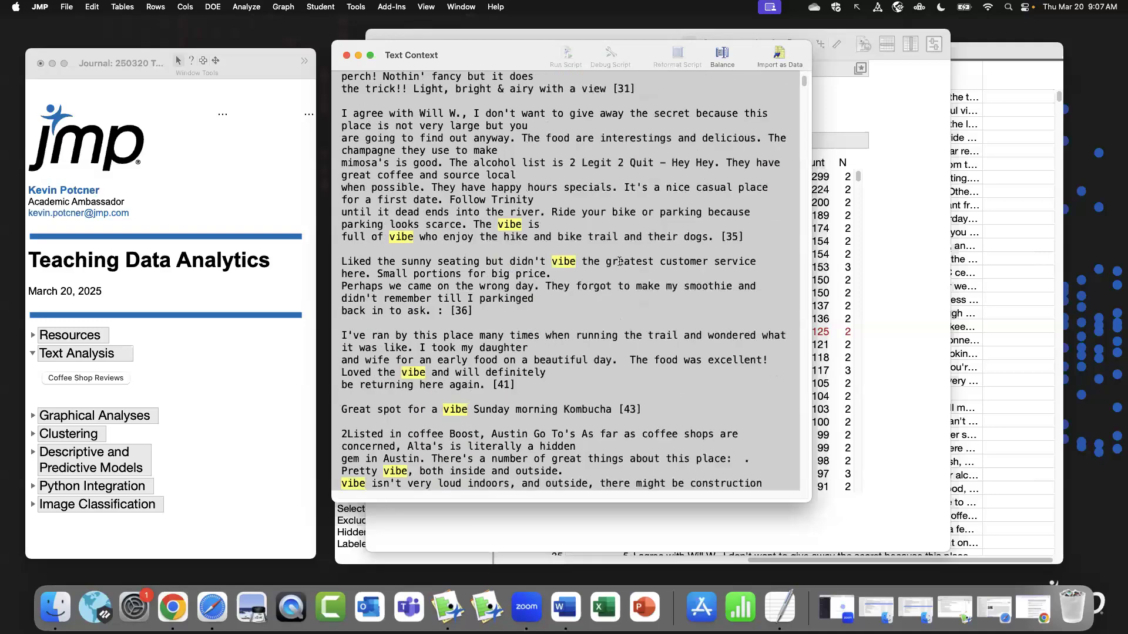
scroll(608, 296, down, 10)
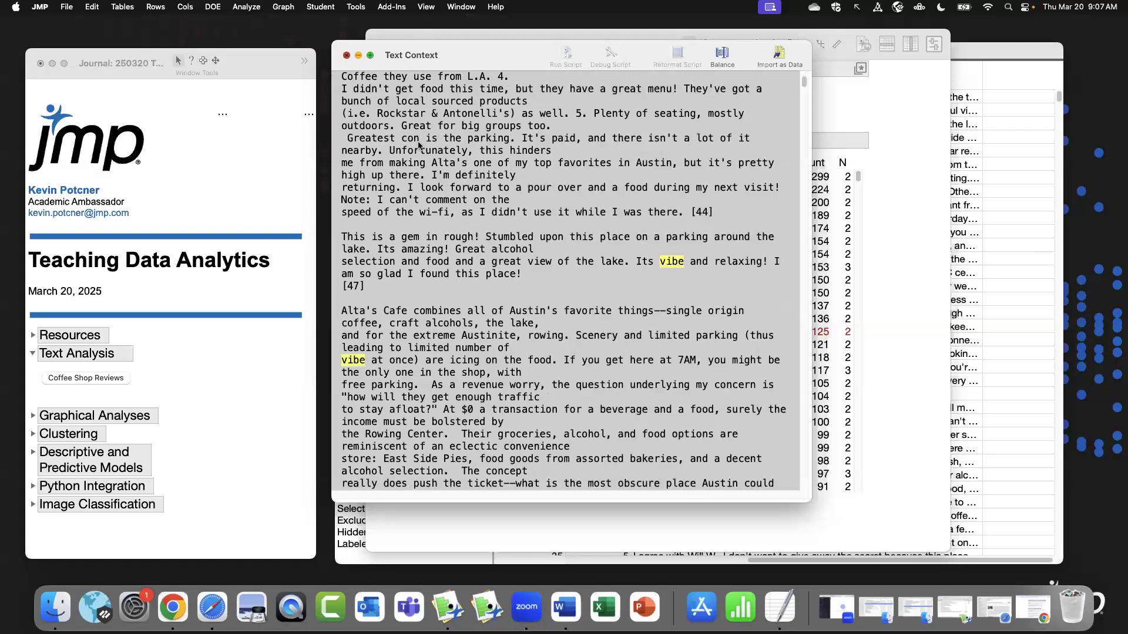
click(347, 55)
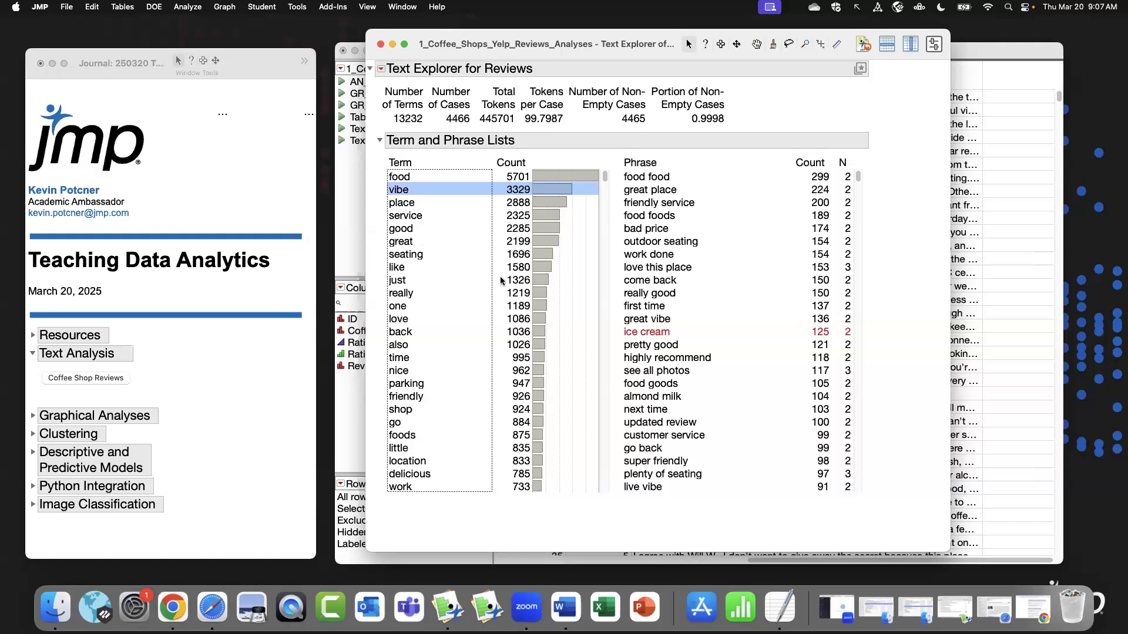
Recode the terms good and nice into a single group named good/nice.
click(406, 230)
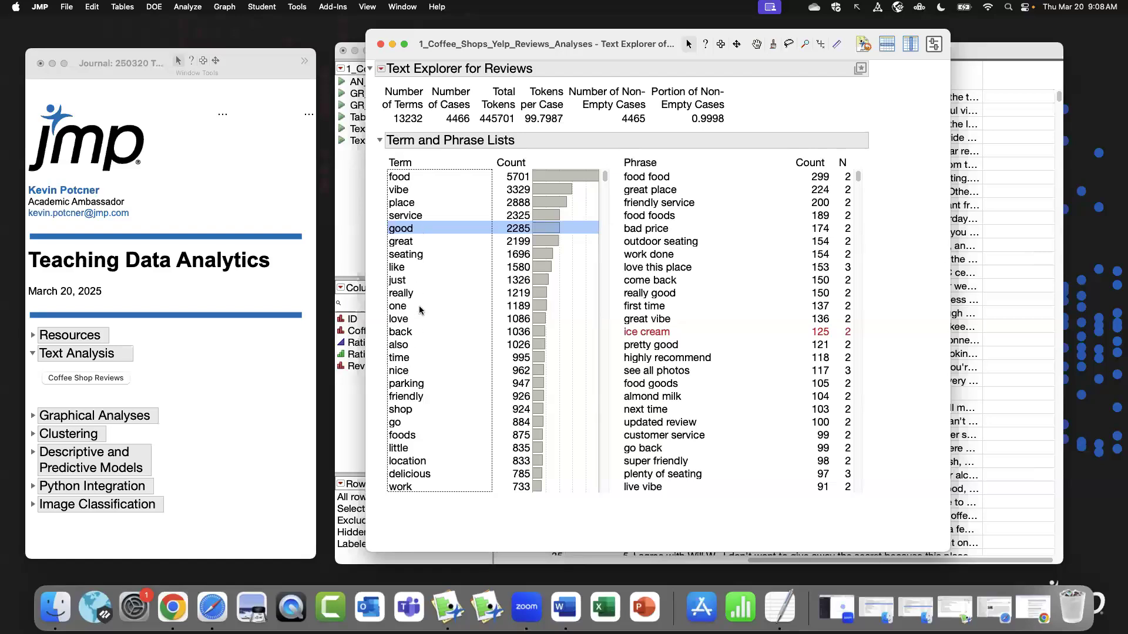
super+click(407, 371)
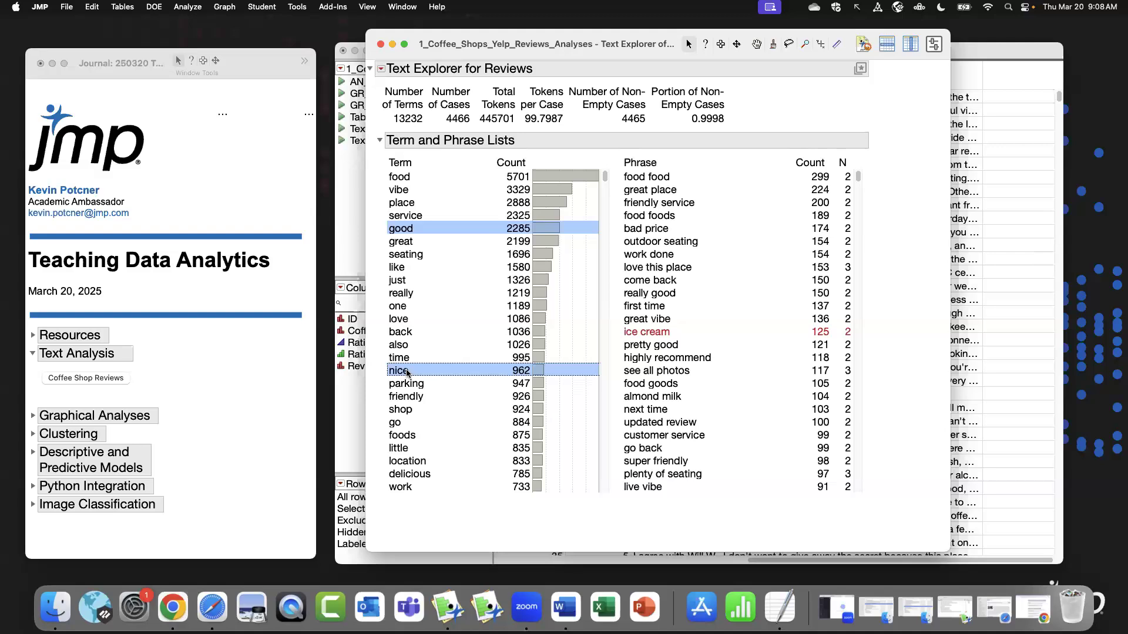
right_click(436, 231)
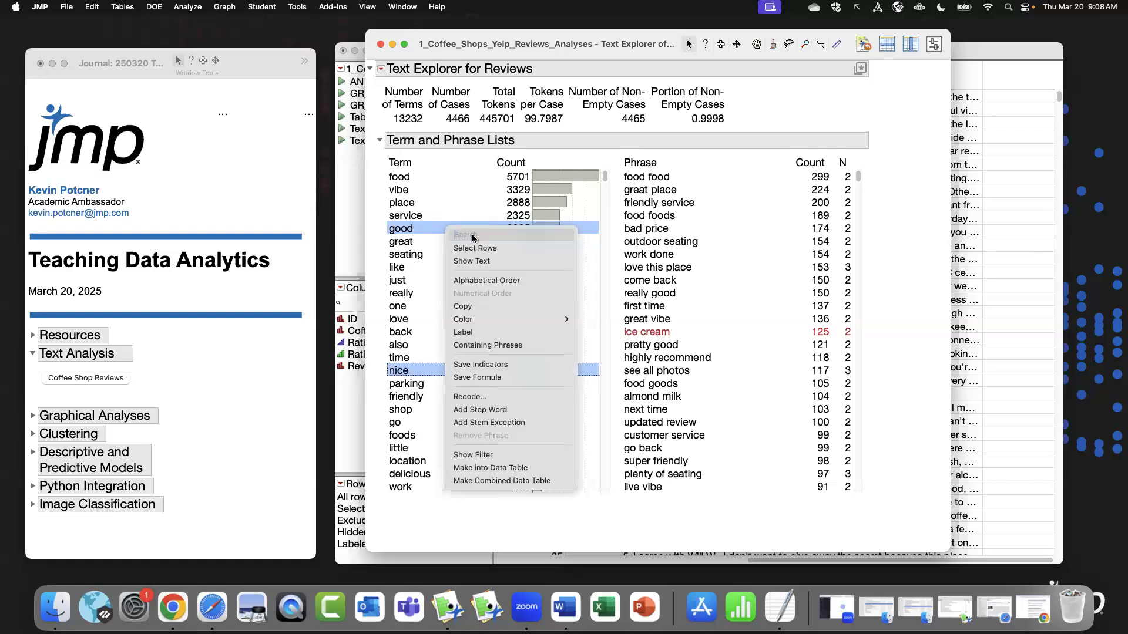
click(558, 398)
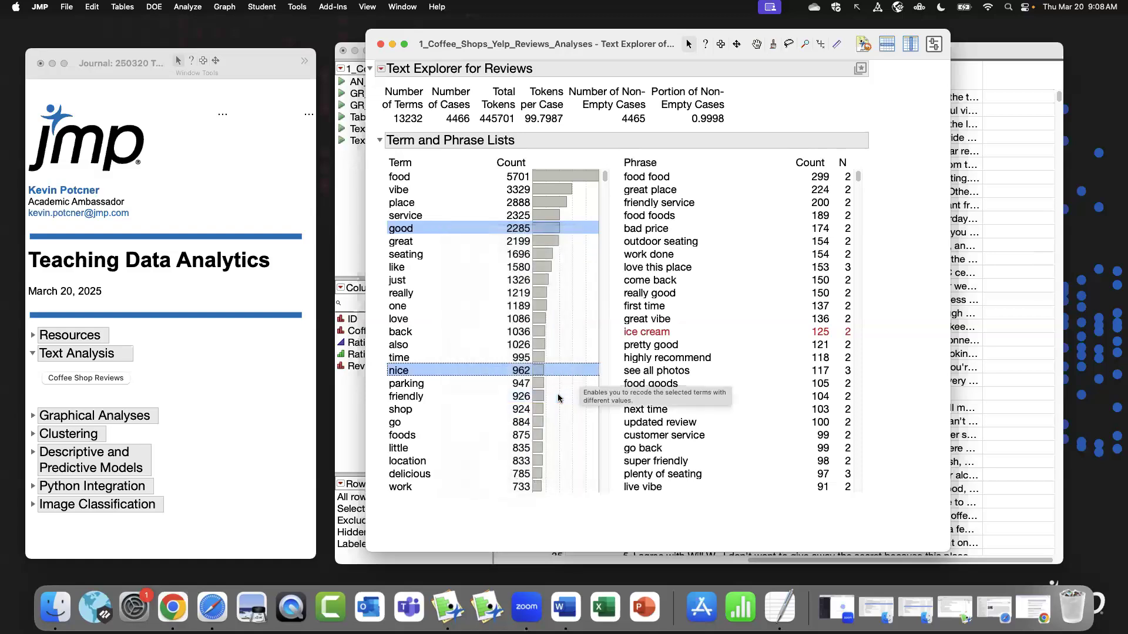
click(453, 128)
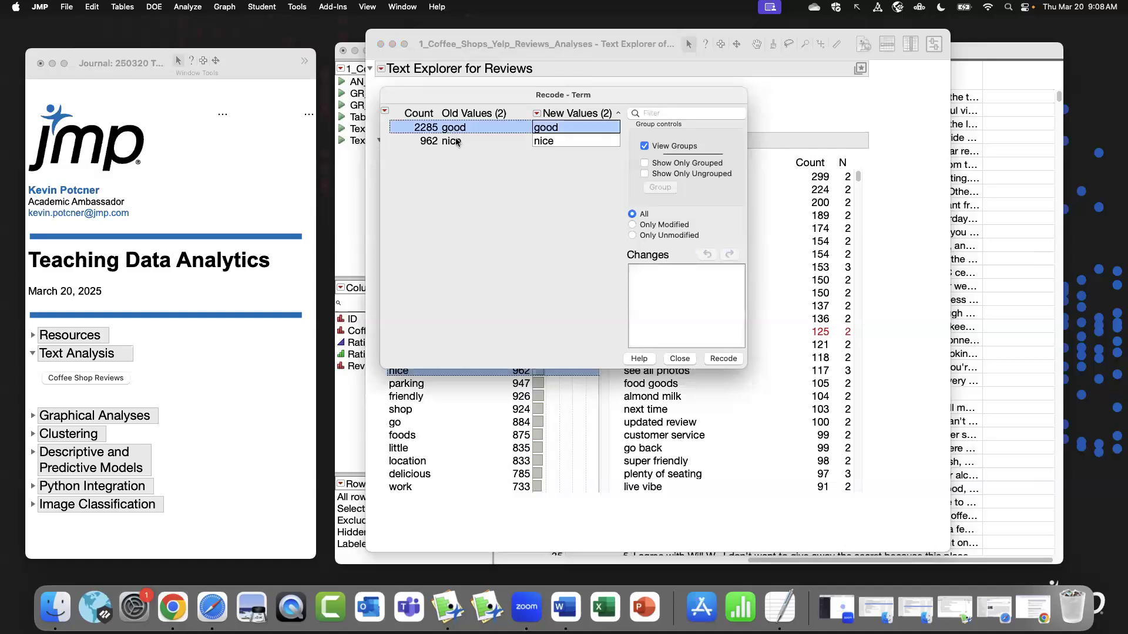
shift+click(457, 142)
click(659, 187)
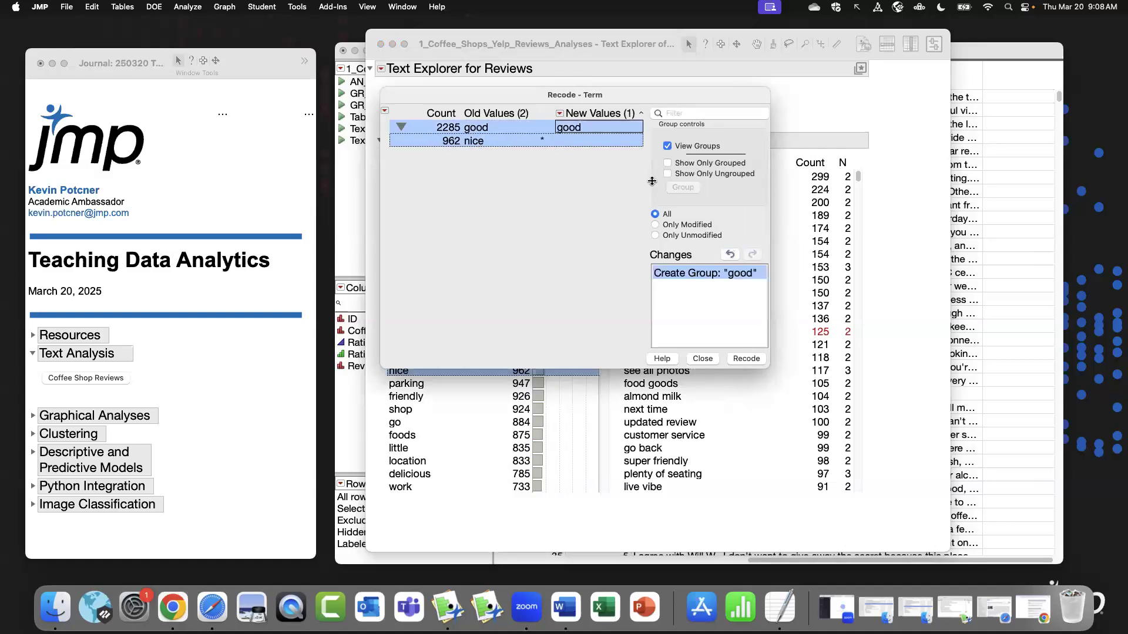
click(598, 126)
text(/nice)
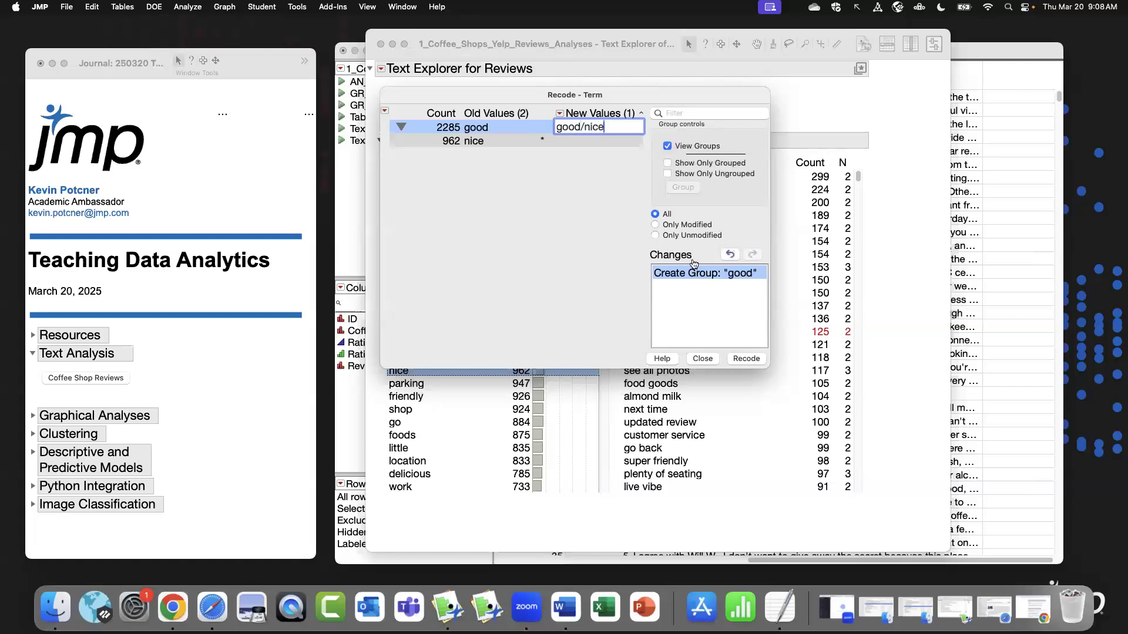
click(741, 360)
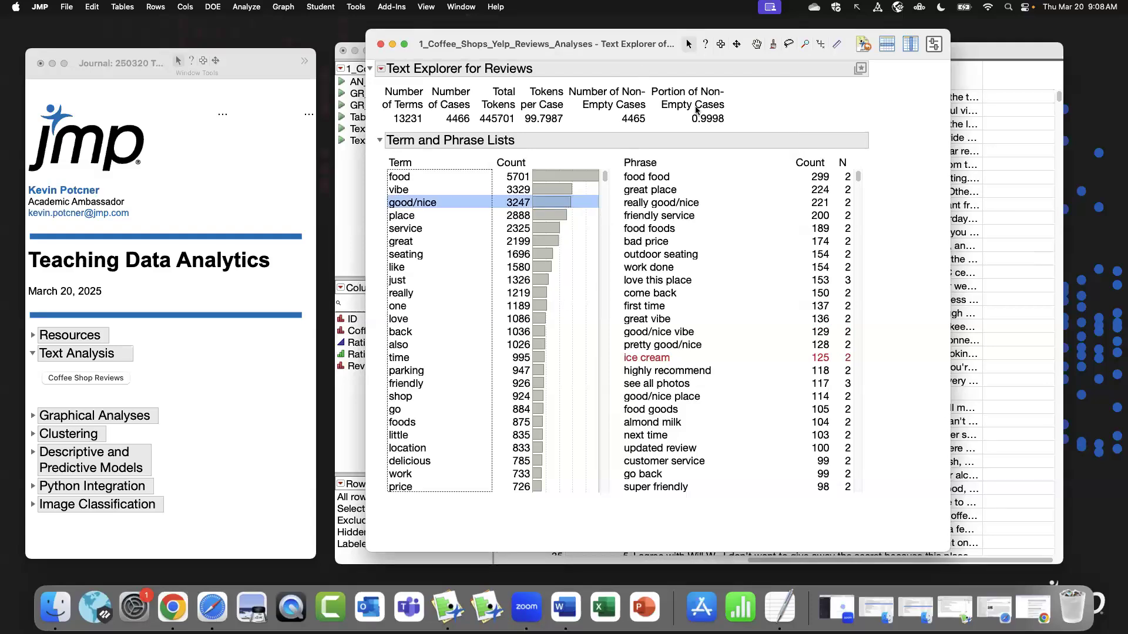
Show a word cloud of the terms in the Text Explorer report.
drag(646, 36, 650, 36)
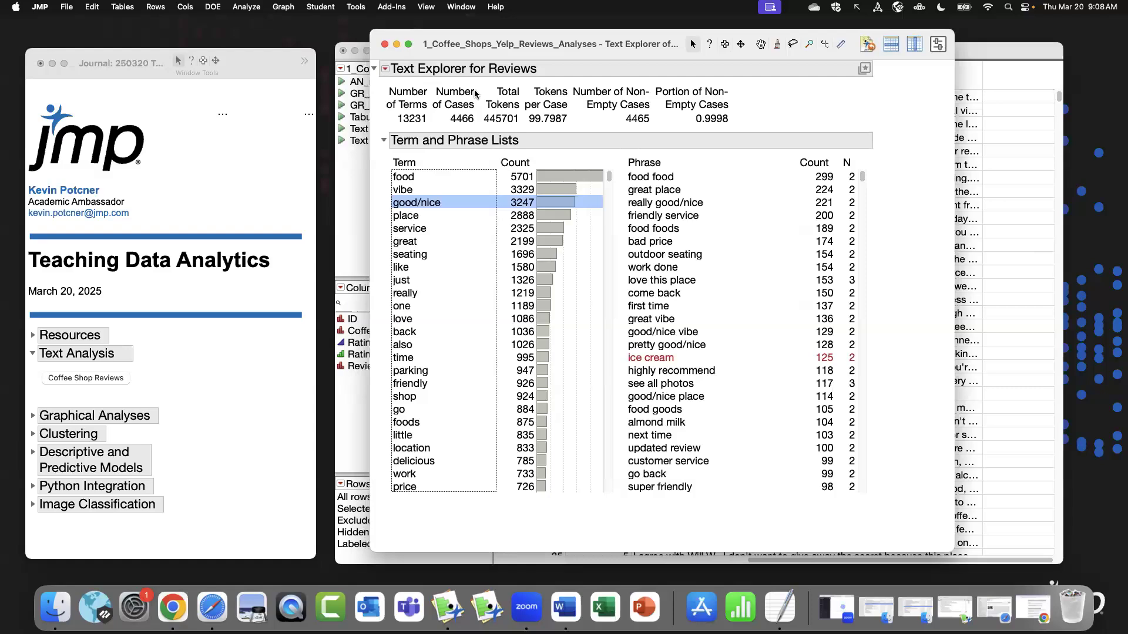
click(386, 71)
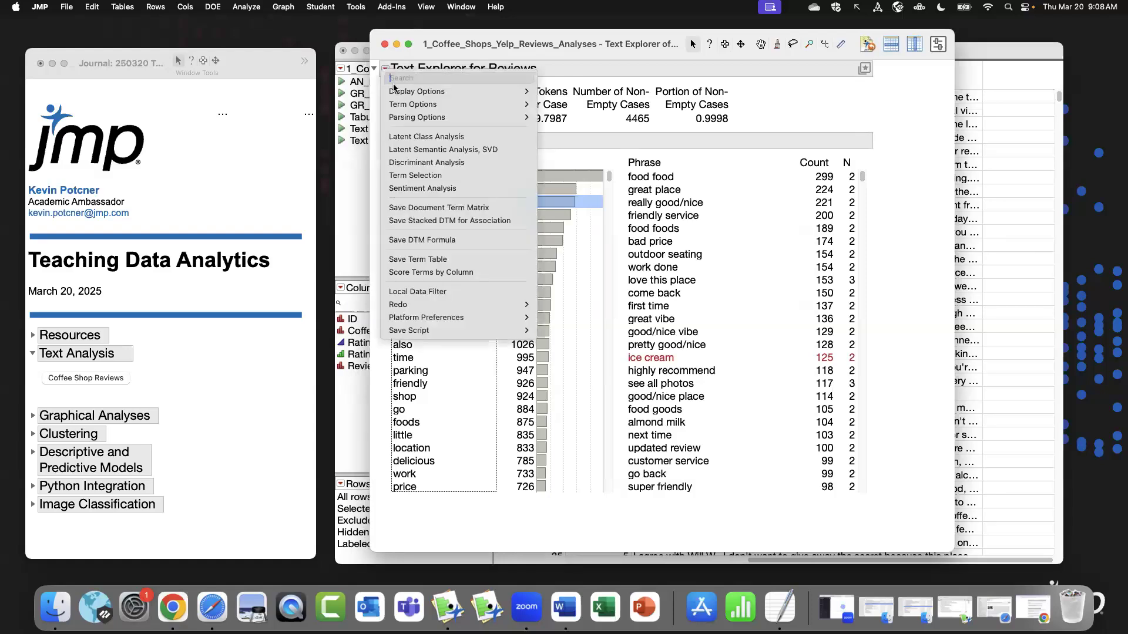
mouse_move(474, 92)
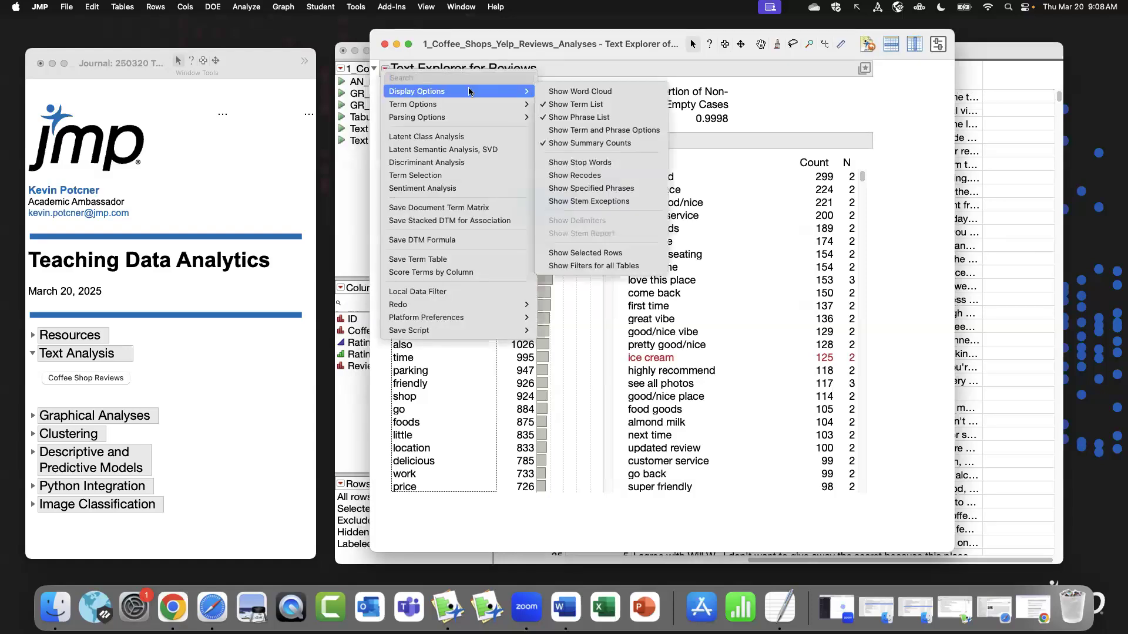
click(619, 90)
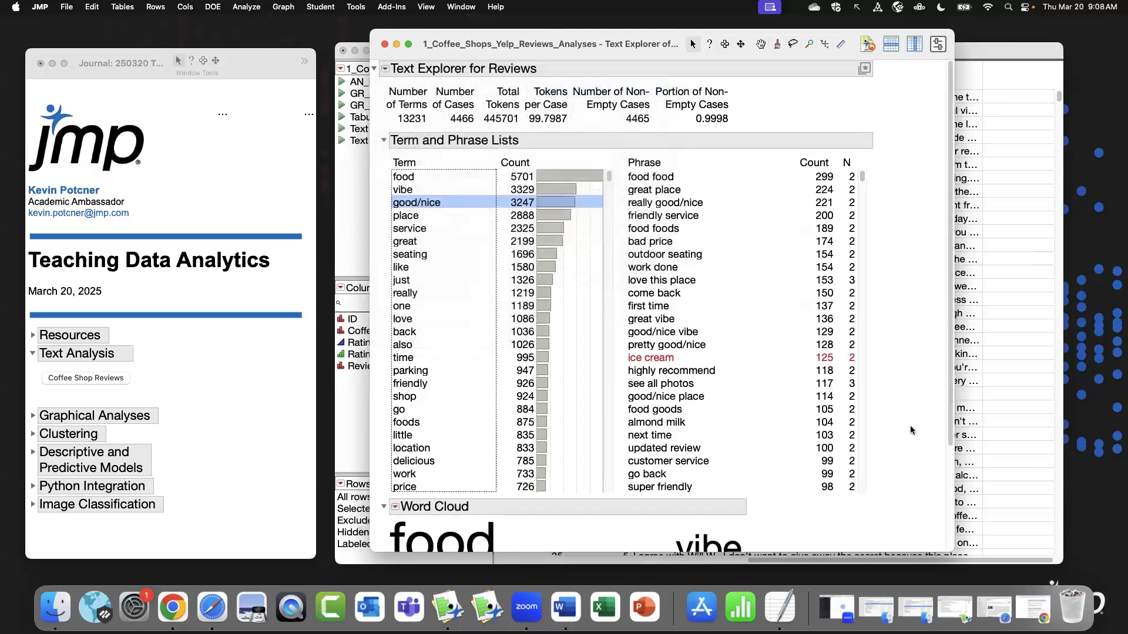
Change the word cloud's layout to a rounded, centered arrangement and look over the whole cloud.
click(394, 374)
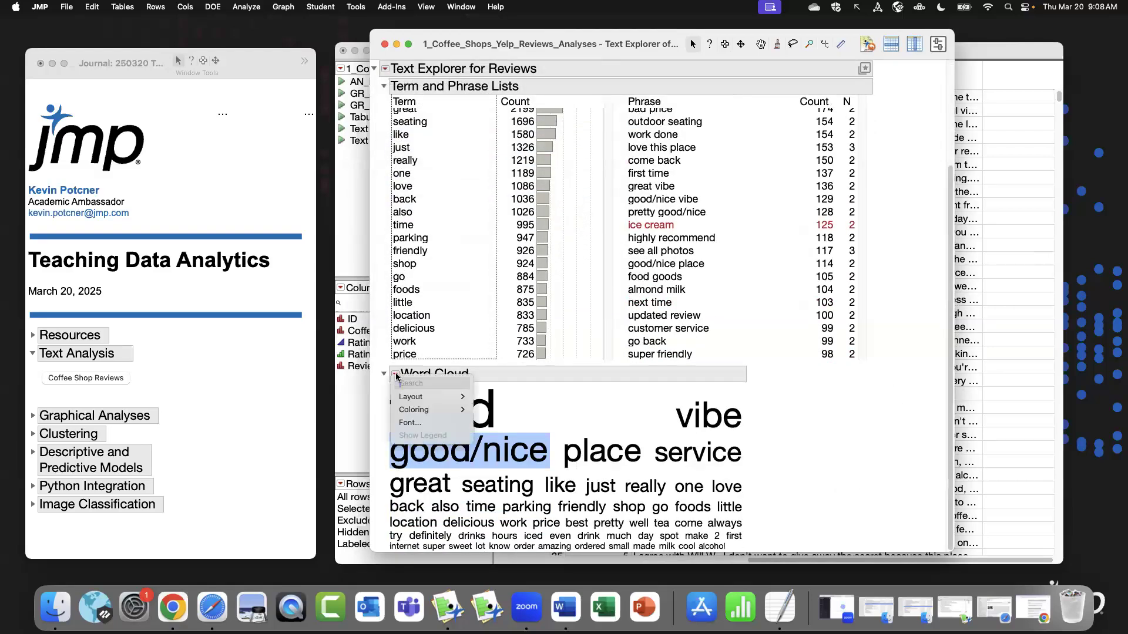
mouse_move(414, 396)
click(502, 423)
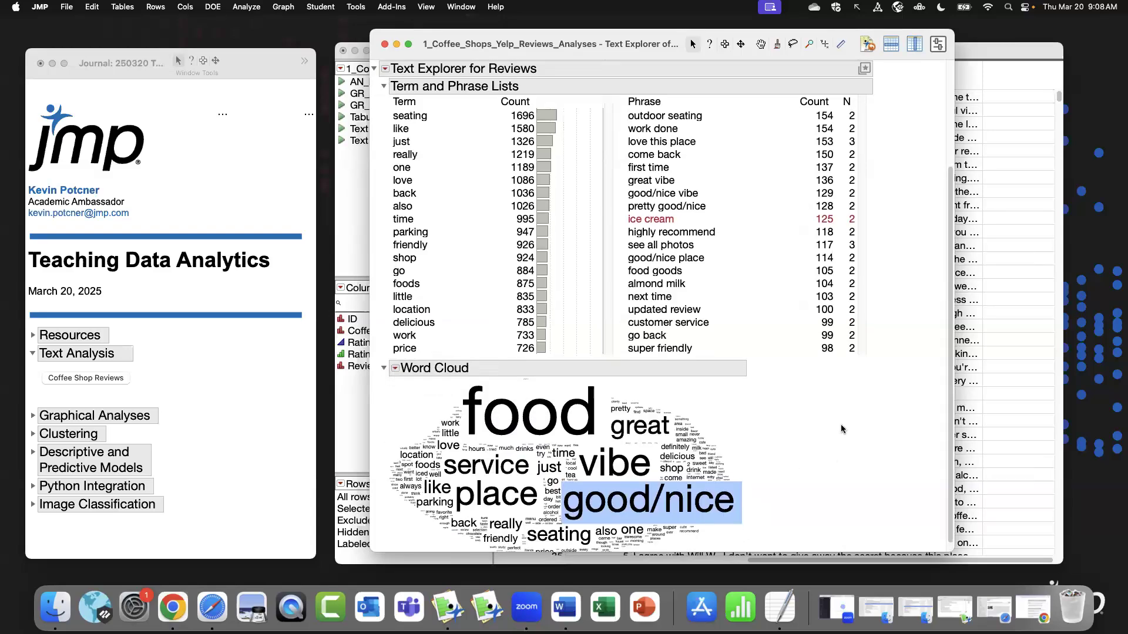
scroll(841, 424, down, 1)
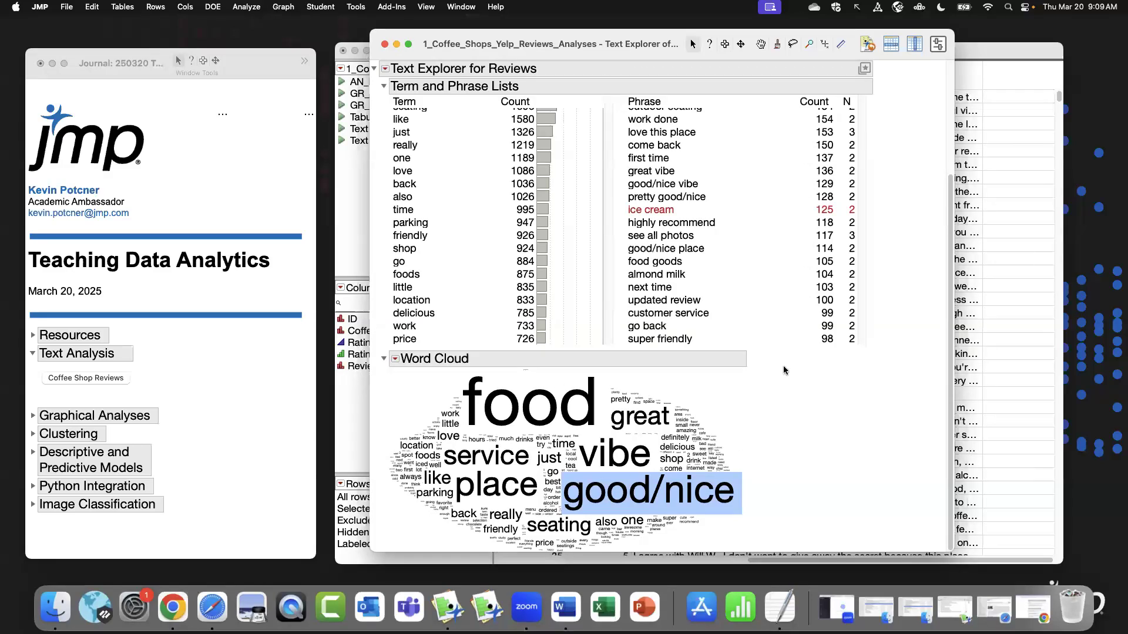
scroll(810, 400, up, 1)
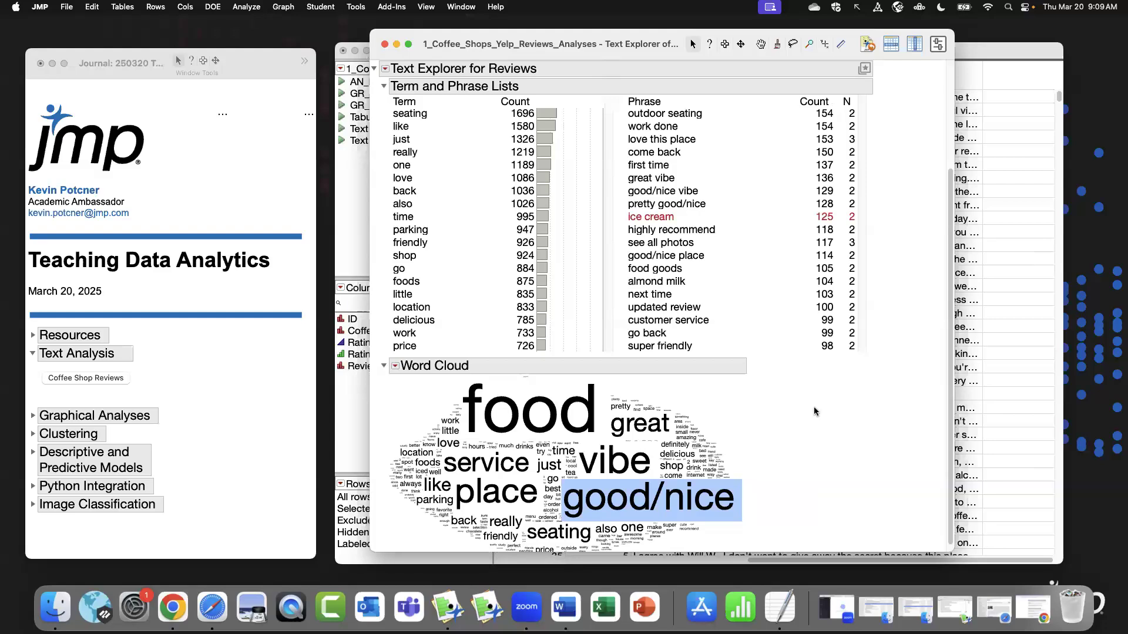
Add a local data filter to the Text Explorer report with the Coffee Shop and Rating (Ordinal) columns.
scroll(813, 406, up, 10)
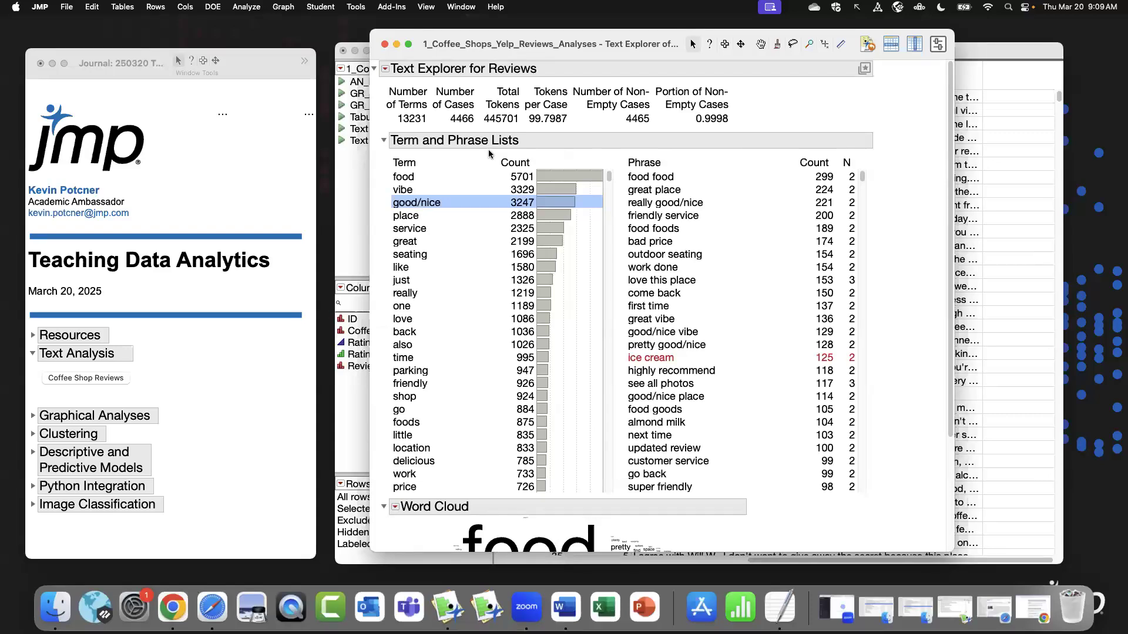
click(386, 71)
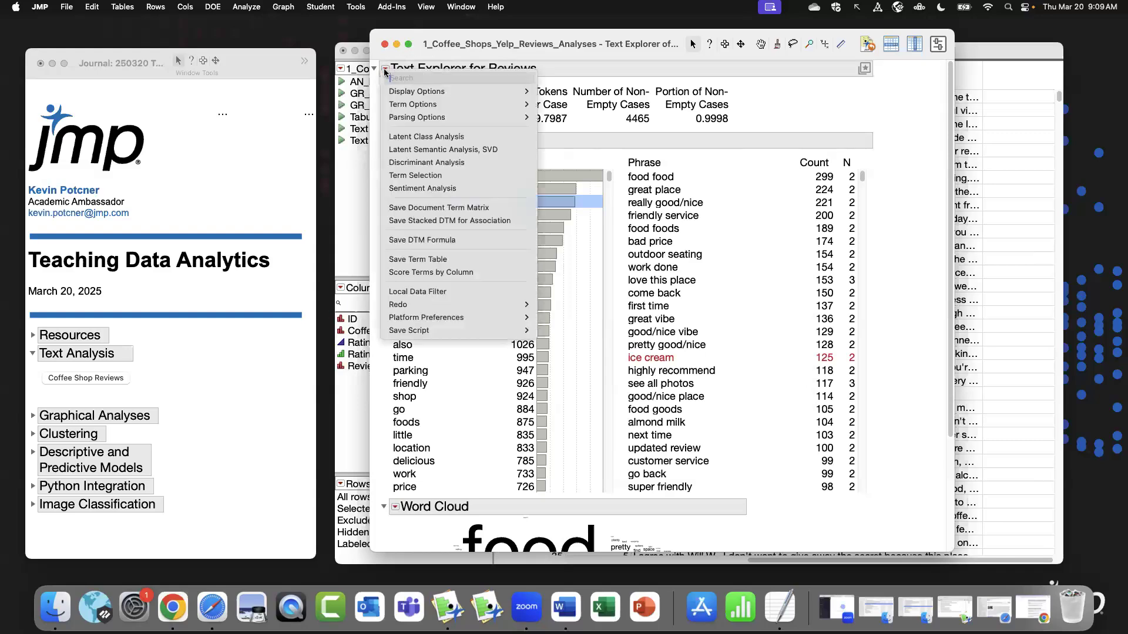
click(460, 294)
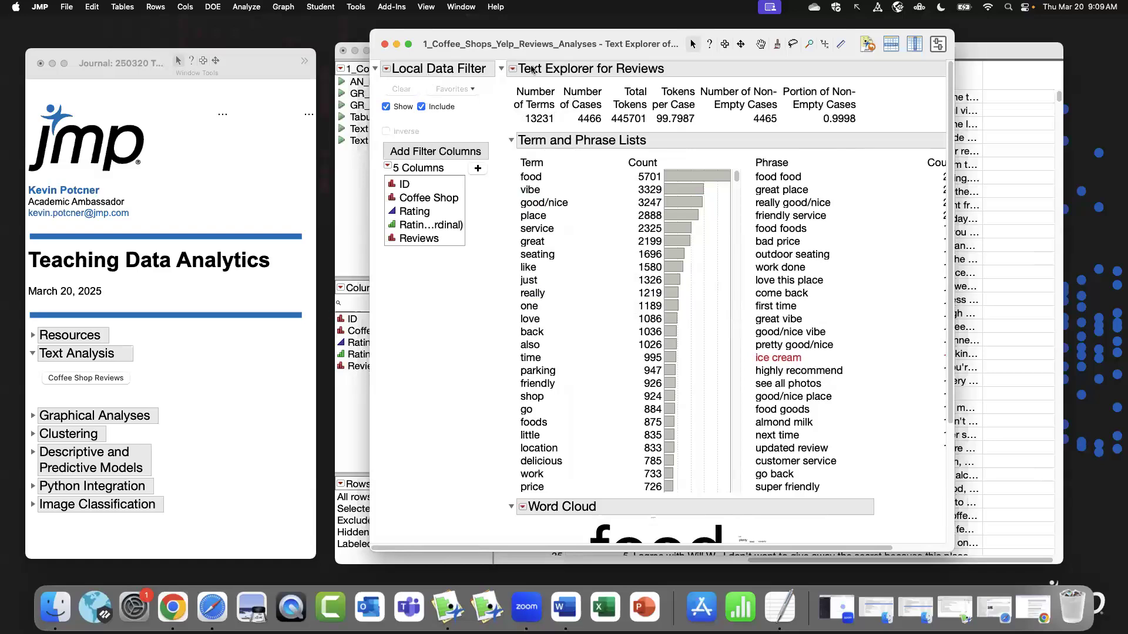
click(443, 198)
super+click(446, 224)
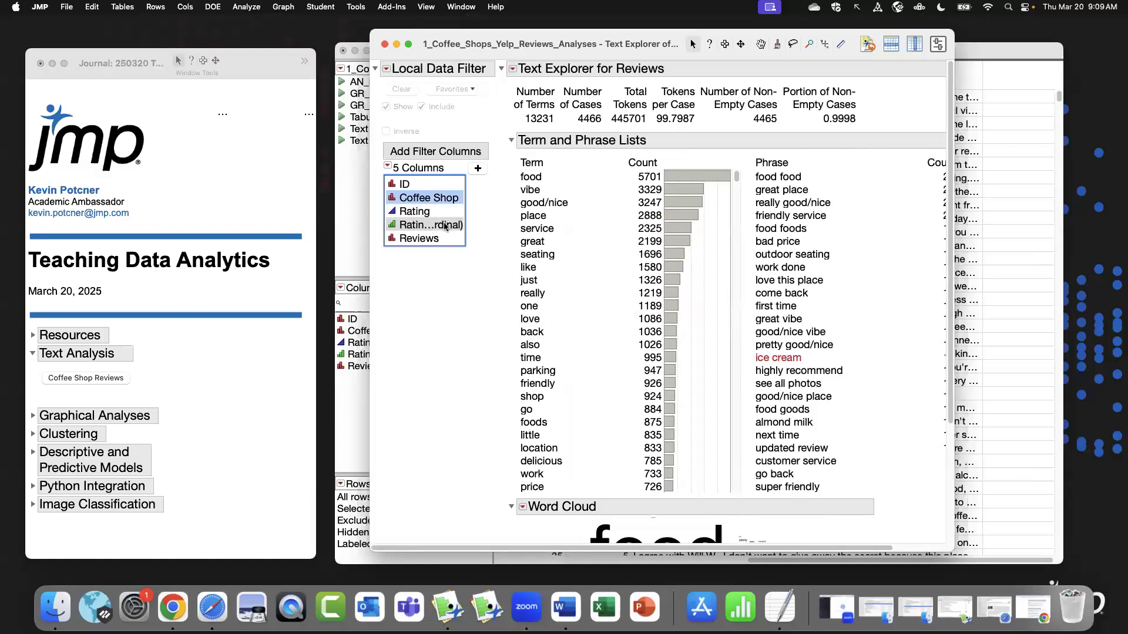
click(479, 170)
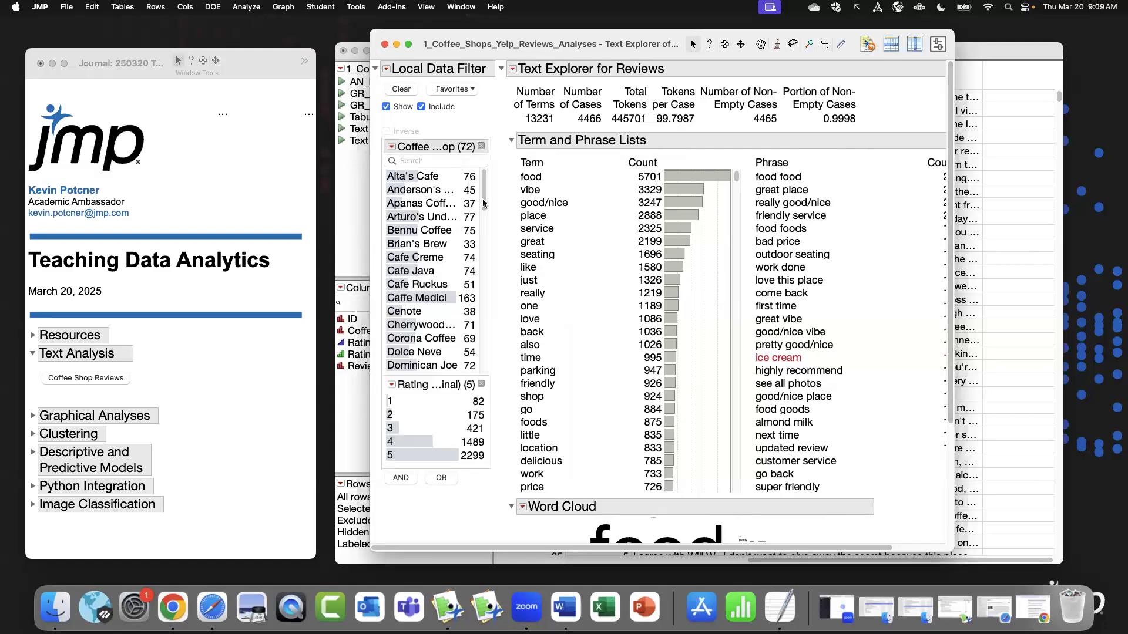
Order the coffee shops in the local data filter by count and look through the sorted list.
click(392, 148)
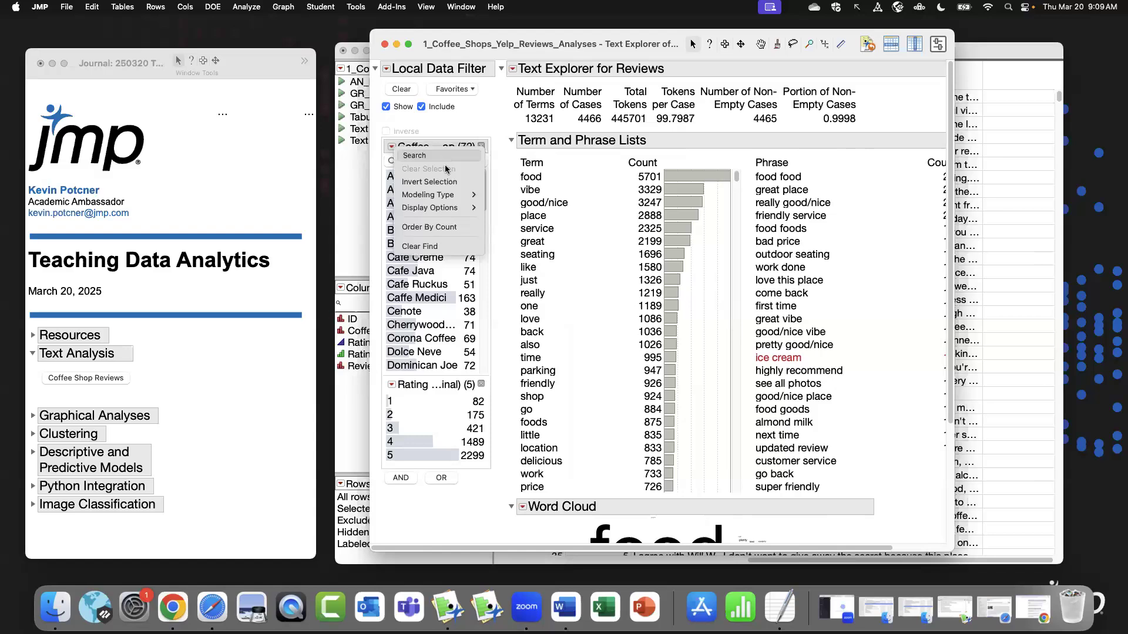
click(454, 228)
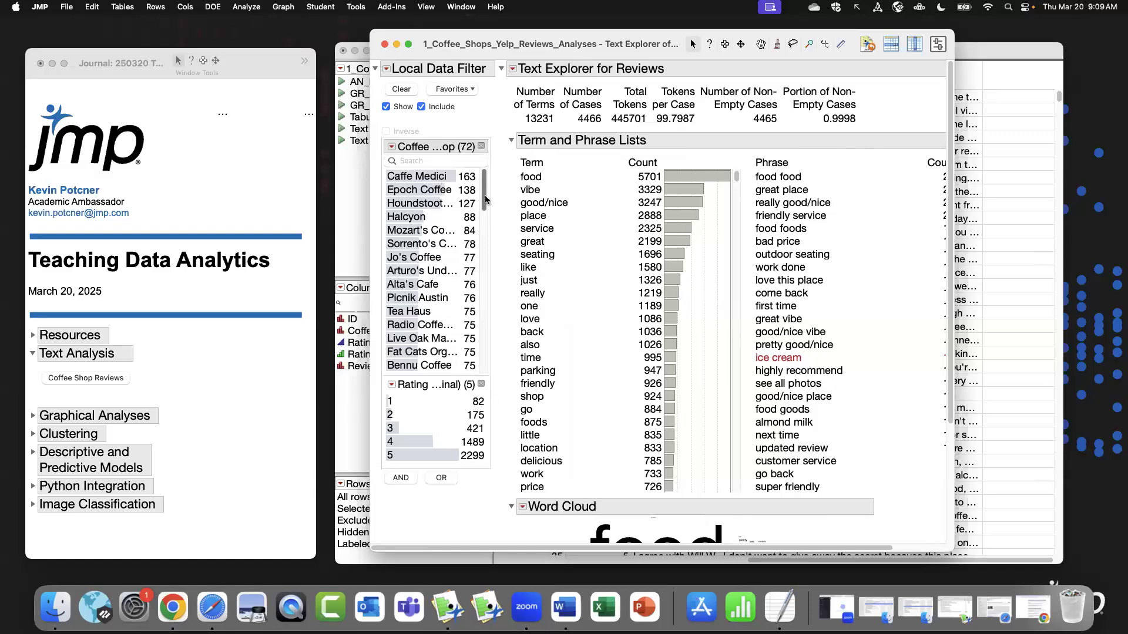
drag(484, 194, 482, 385)
scroll(474, 175, up, 10)
Filter the report by one coffee shop after another from Caffe Medici down to Picnik Austin, comparing their terms, and clear the filter.
click(425, 176)
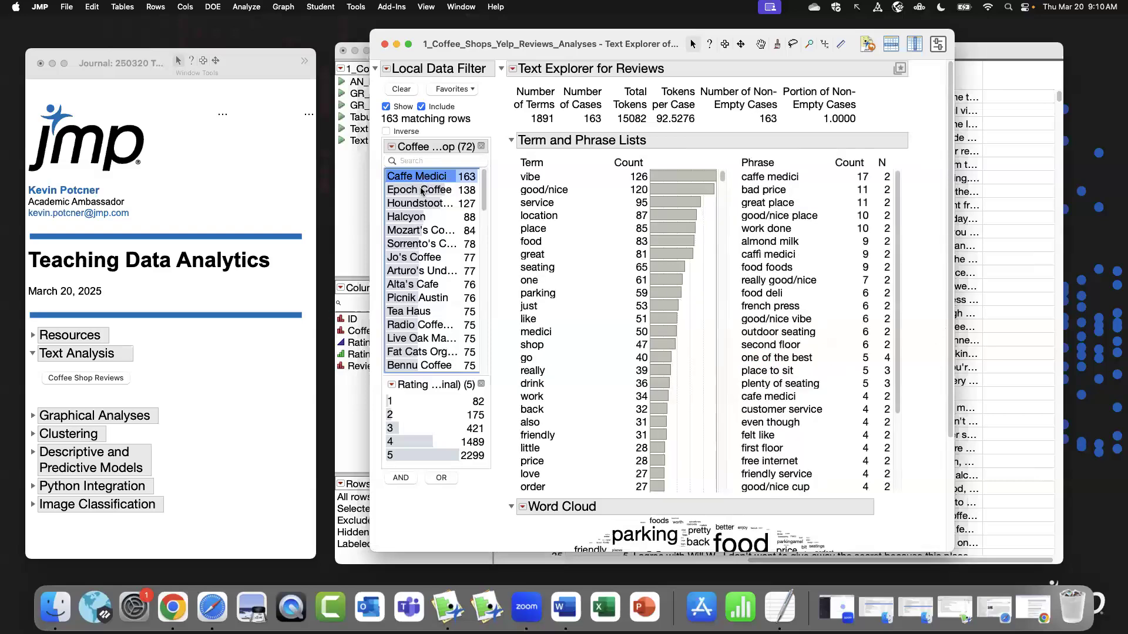
click(423, 189)
click(422, 204)
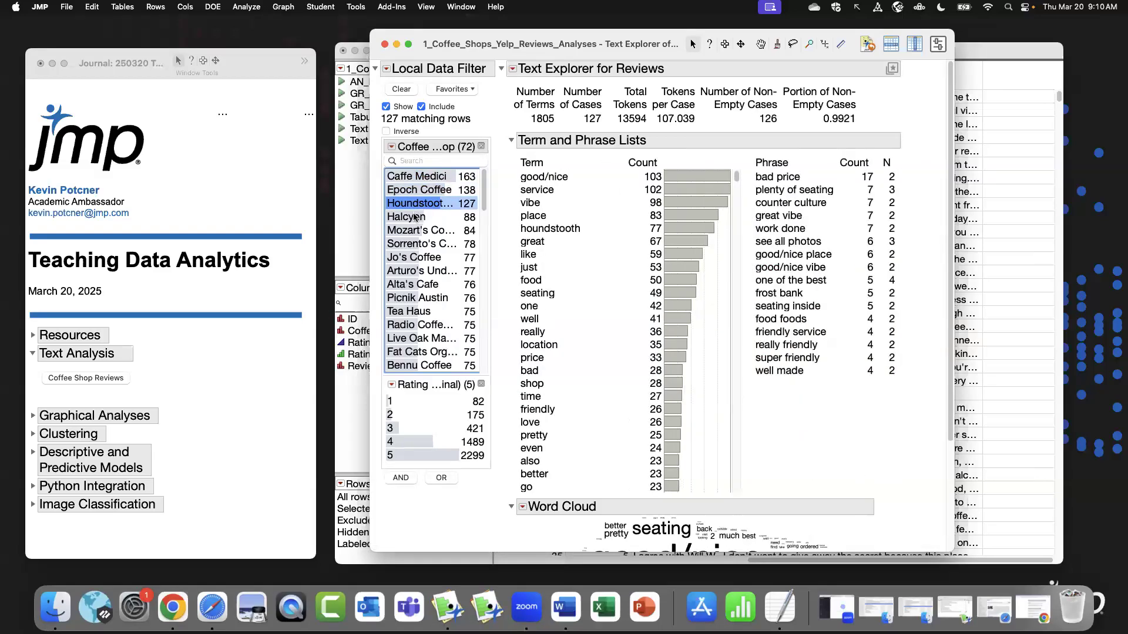
click(416, 217)
click(413, 232)
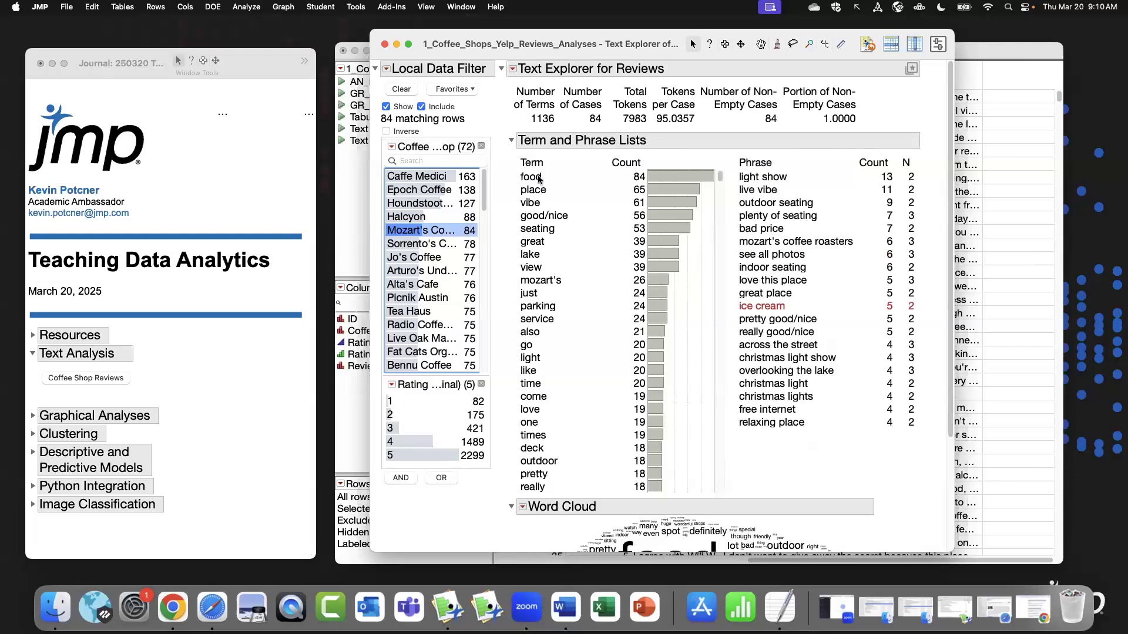
click(402, 246)
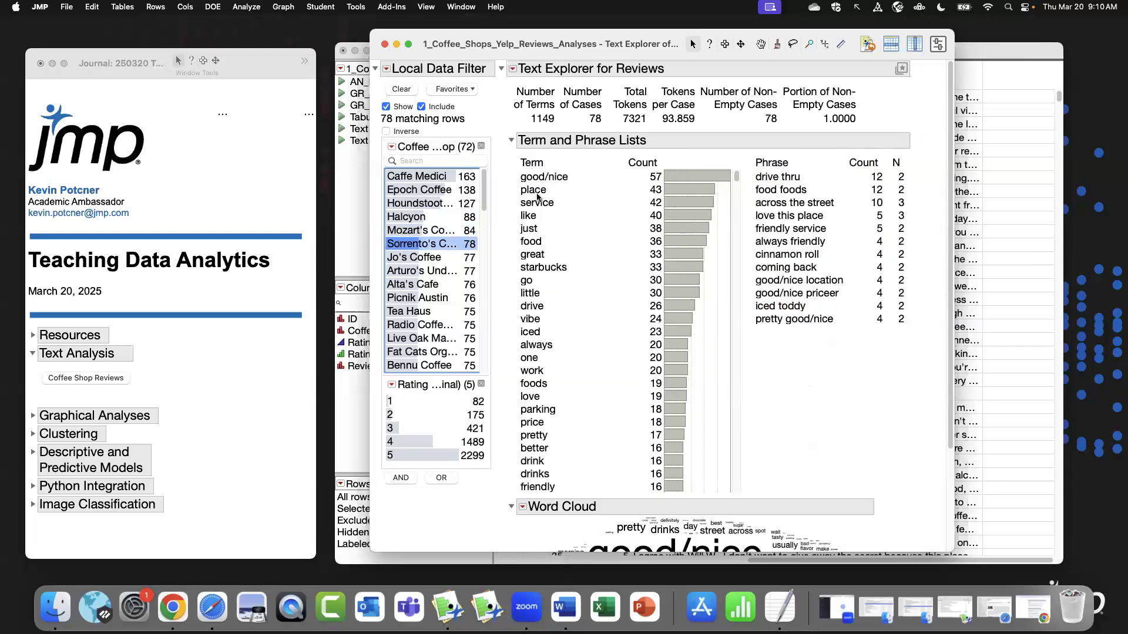
click(415, 259)
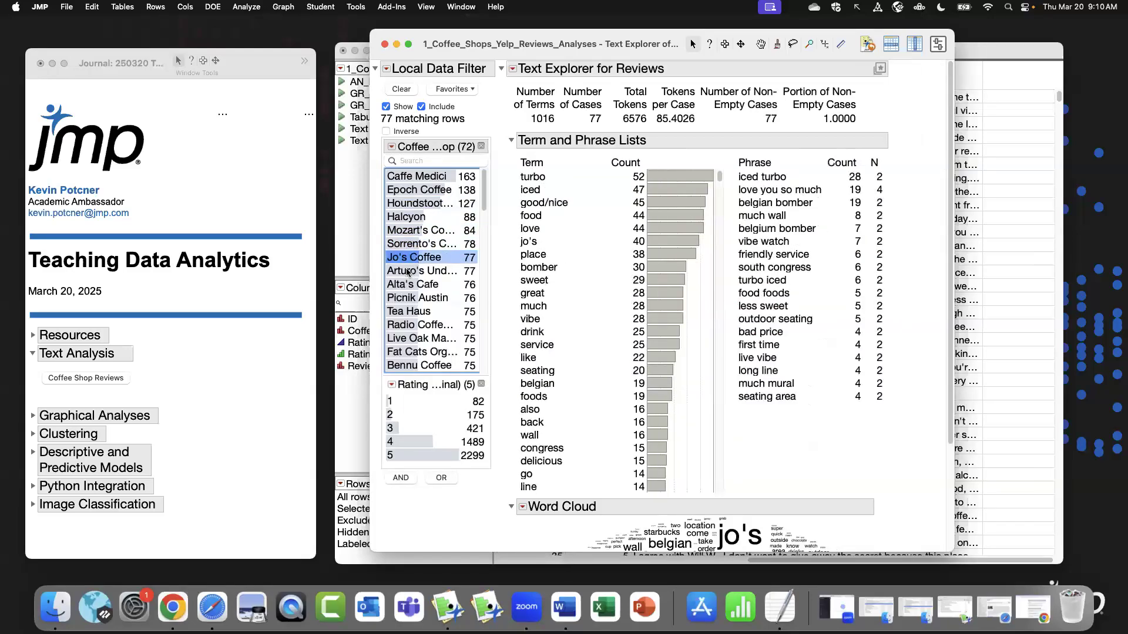
click(408, 272)
click(409, 285)
click(409, 298)
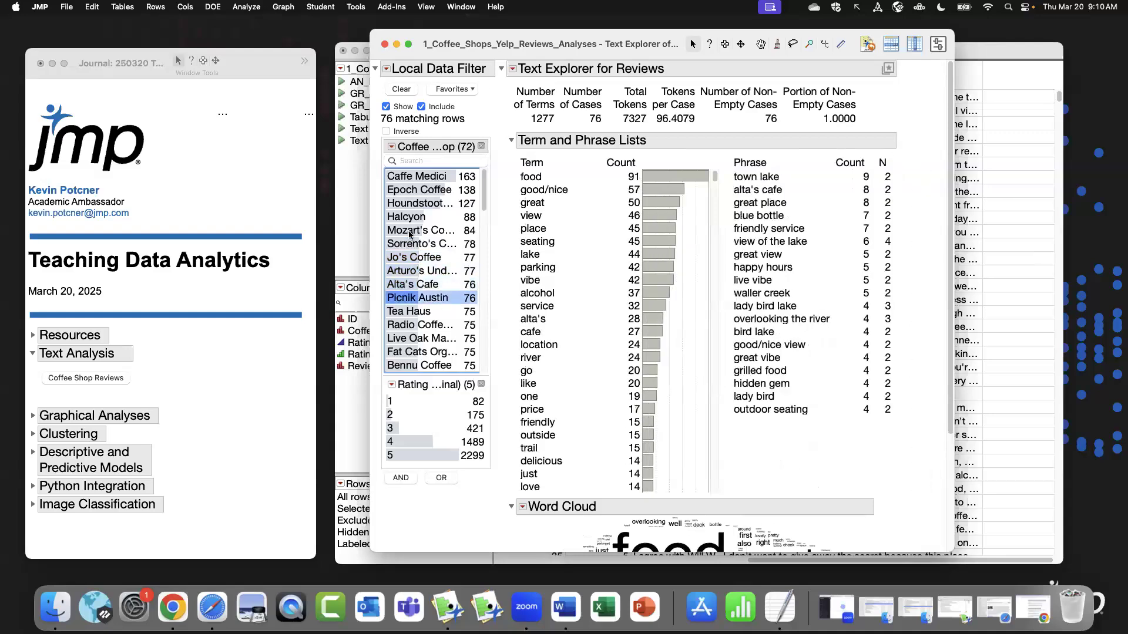
click(401, 88)
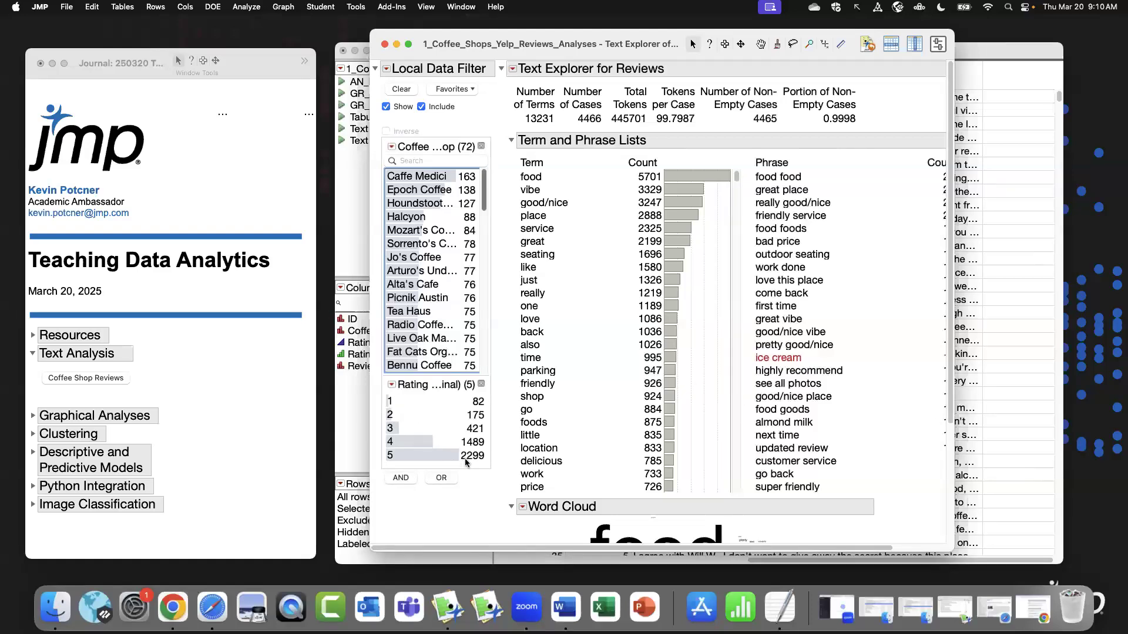
Filter the report to reviews with rating 5 and show the review text containing the term food.
click(413, 457)
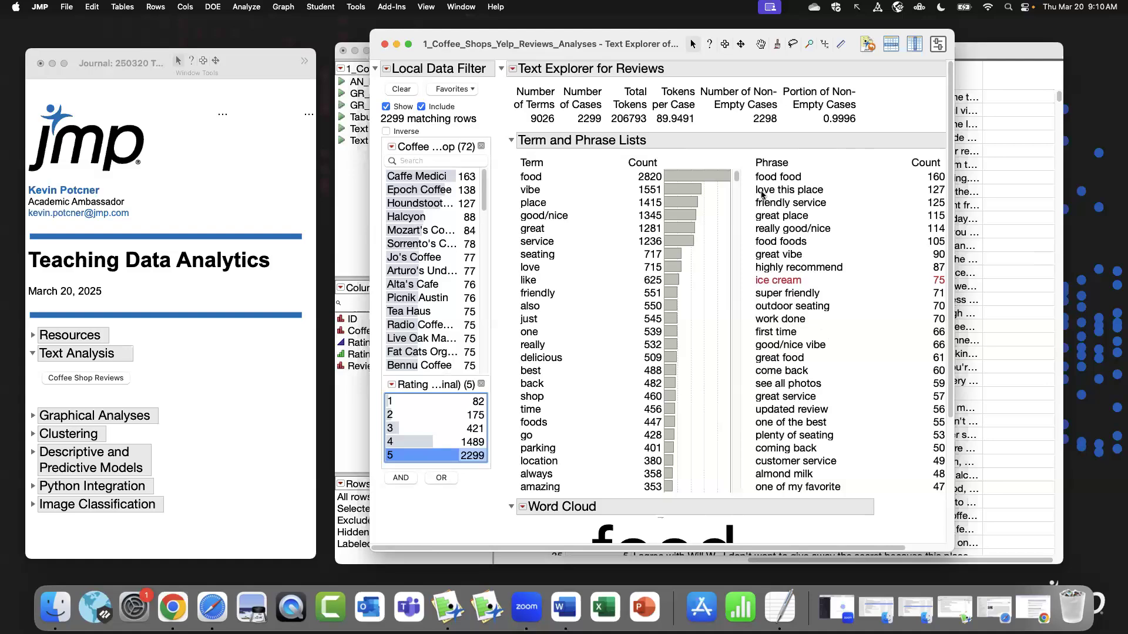
click(535, 178)
right_click(535, 178)
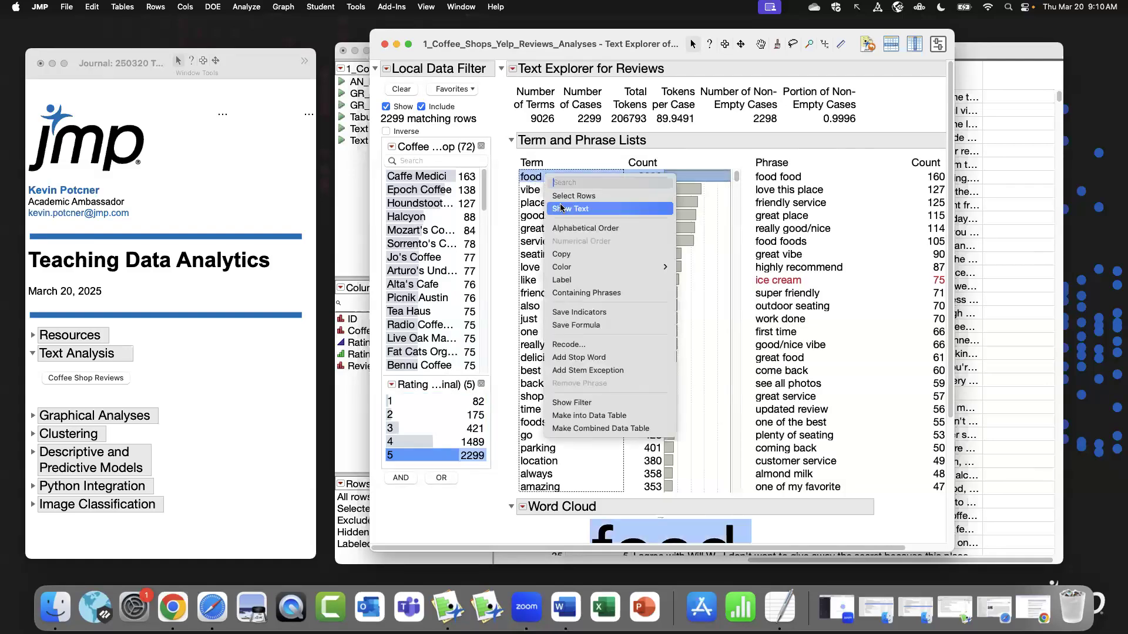
click(561, 209)
drag(402, 129, 469, 109)
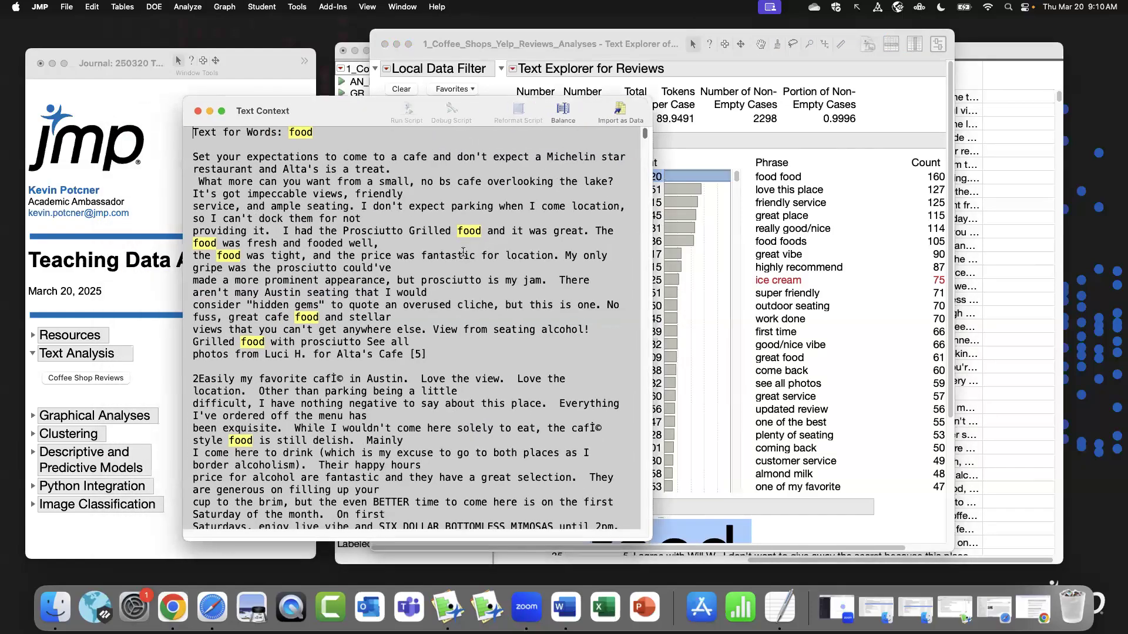
Examine how food is described in the 5-rated reviews, marking relevant passages, and close the text window.
mouse_move(393, 218)
mouse_down()
mouse_move(608, 250)
mouse_move(593, 246)
mouse_up()
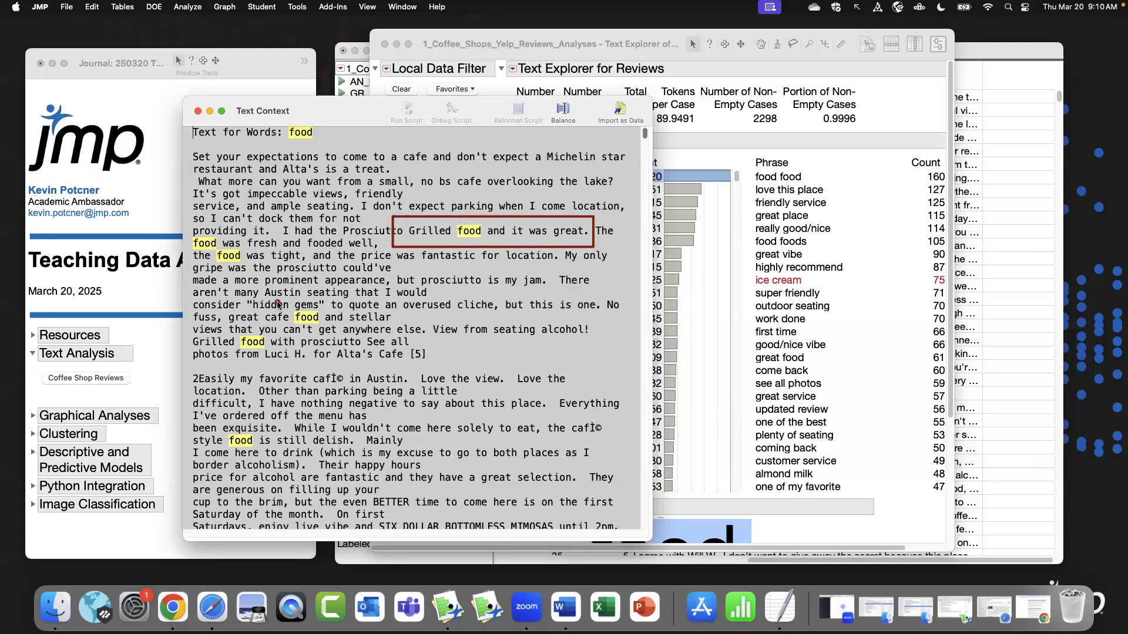
drag(277, 304, 421, 330)
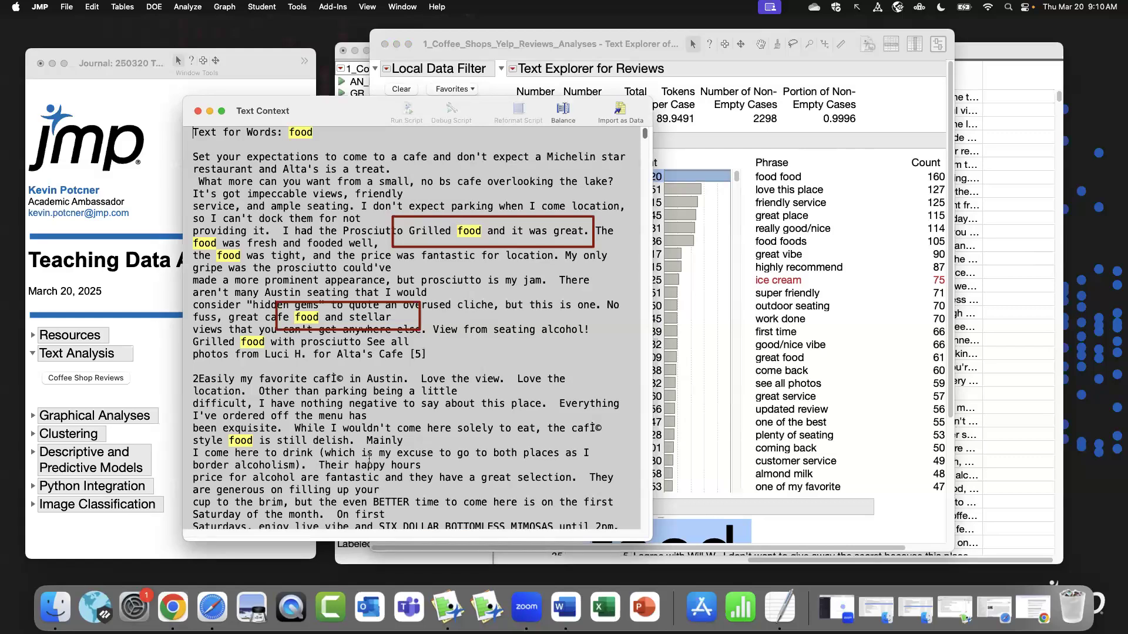
scroll(368, 460, down, 5)
drag(214, 343, 343, 371)
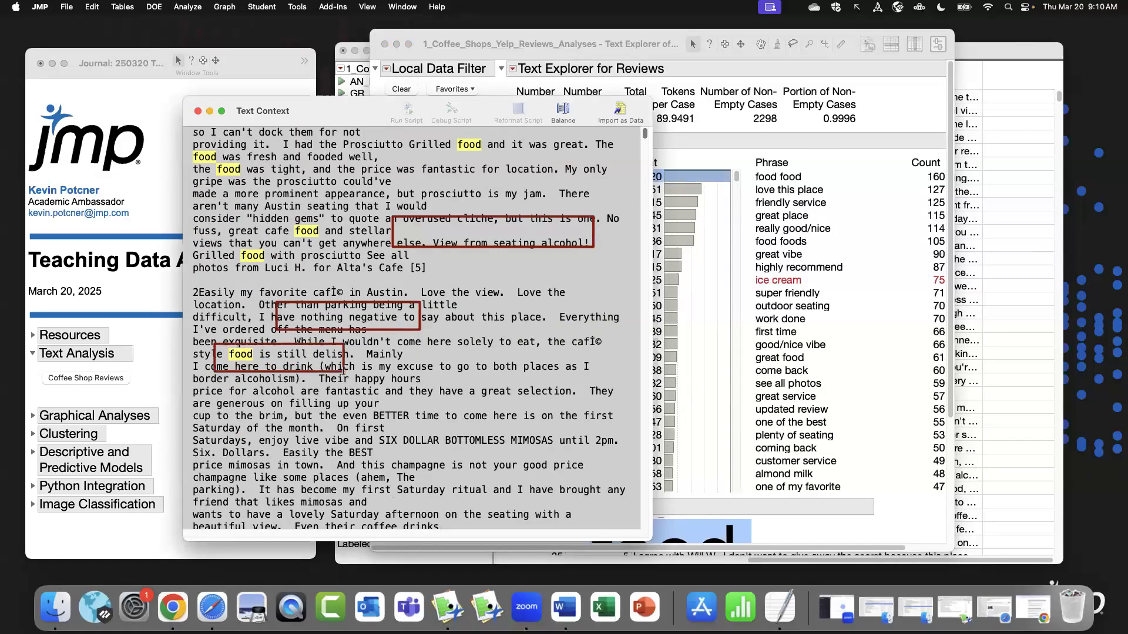
scroll(477, 414, down, 8)
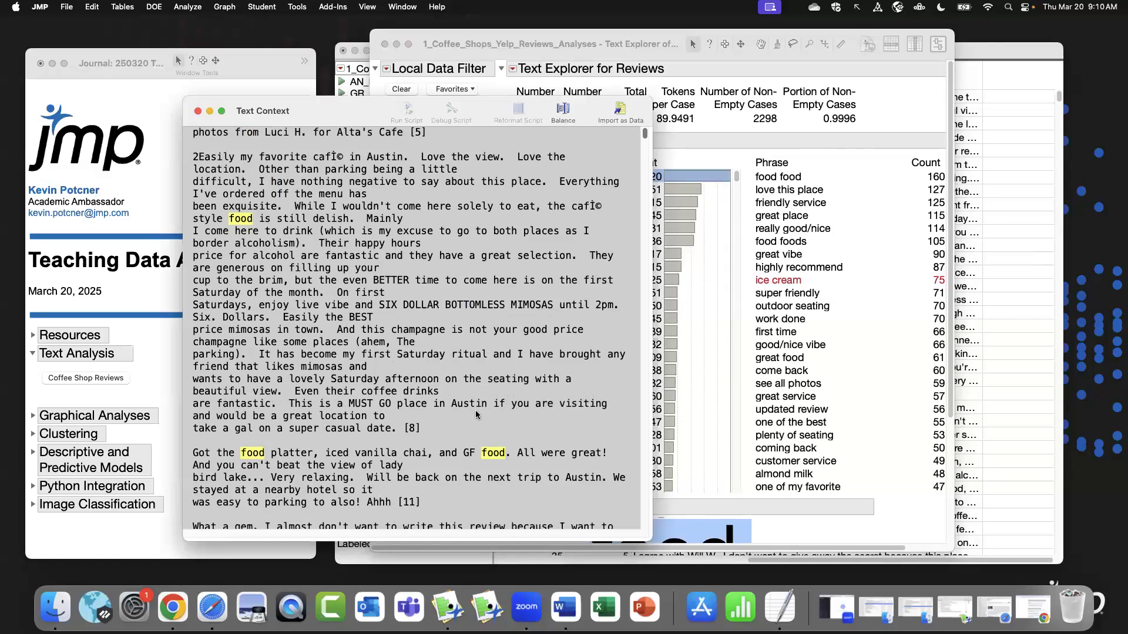
scroll(476, 415, down, 10)
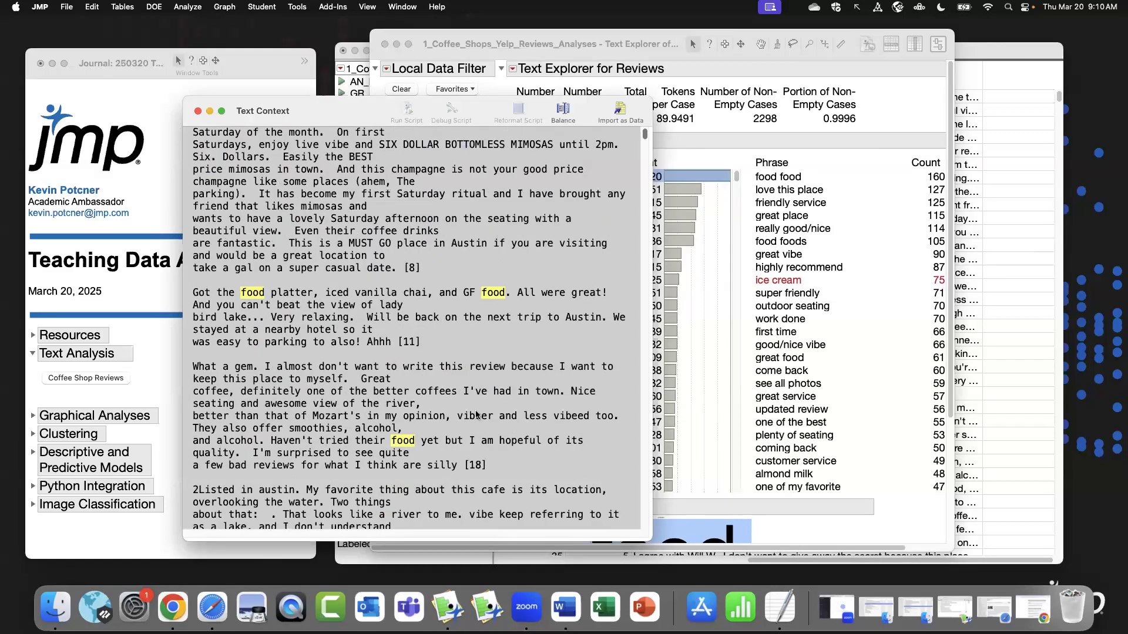
scroll(476, 414, up, 20)
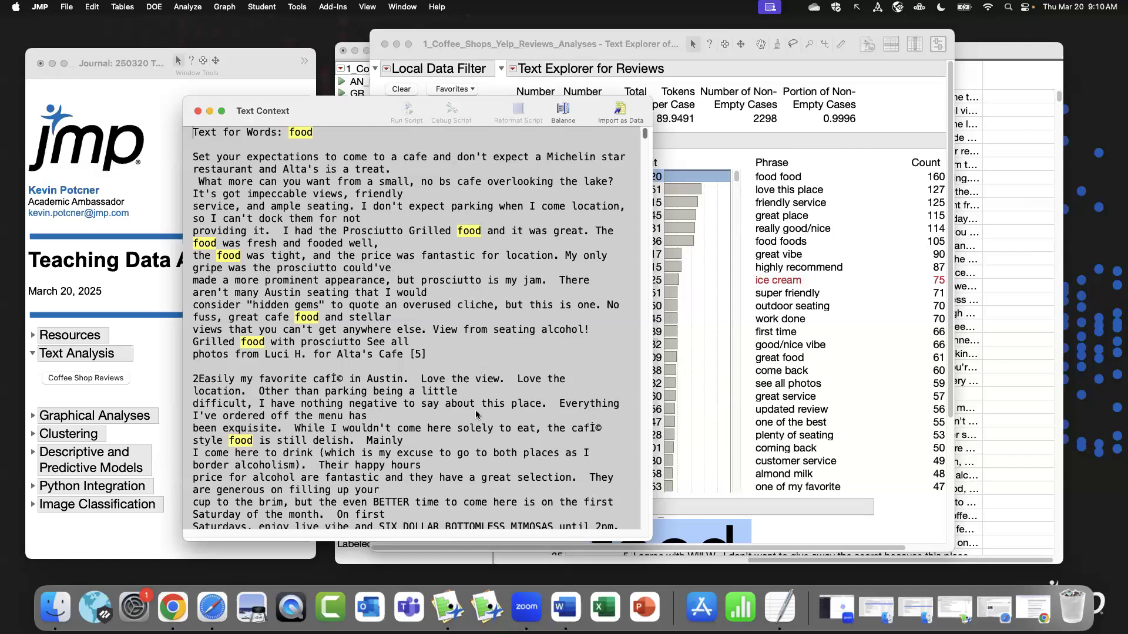
click(198, 112)
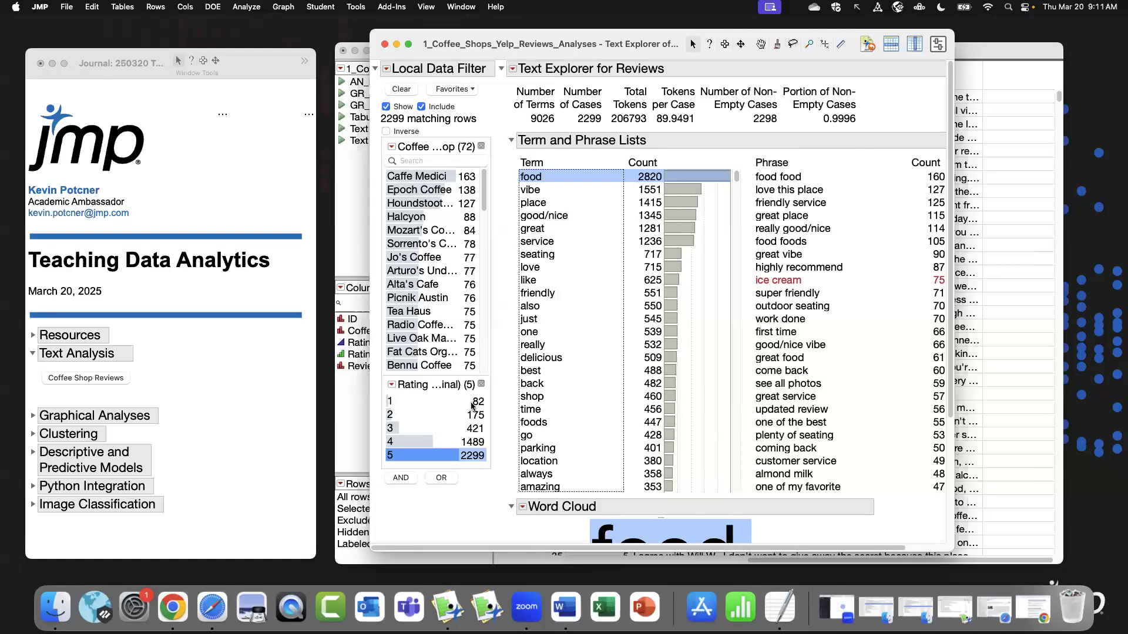
Filter the report to reviews with rating 1 and show the review text containing the term food.
click(390, 405)
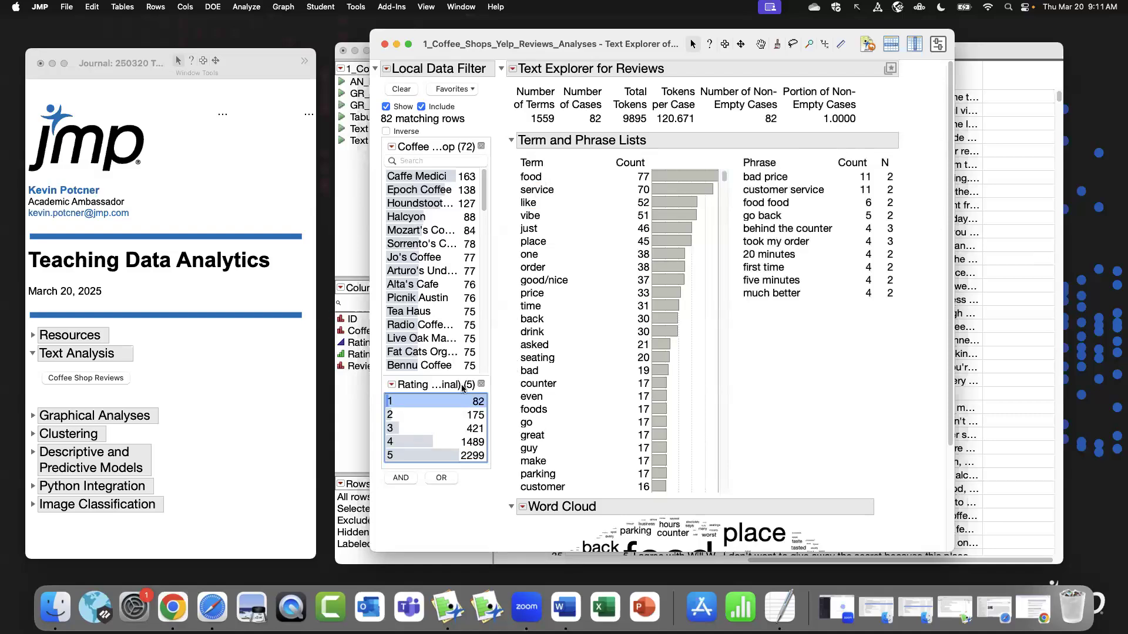
click(536, 178)
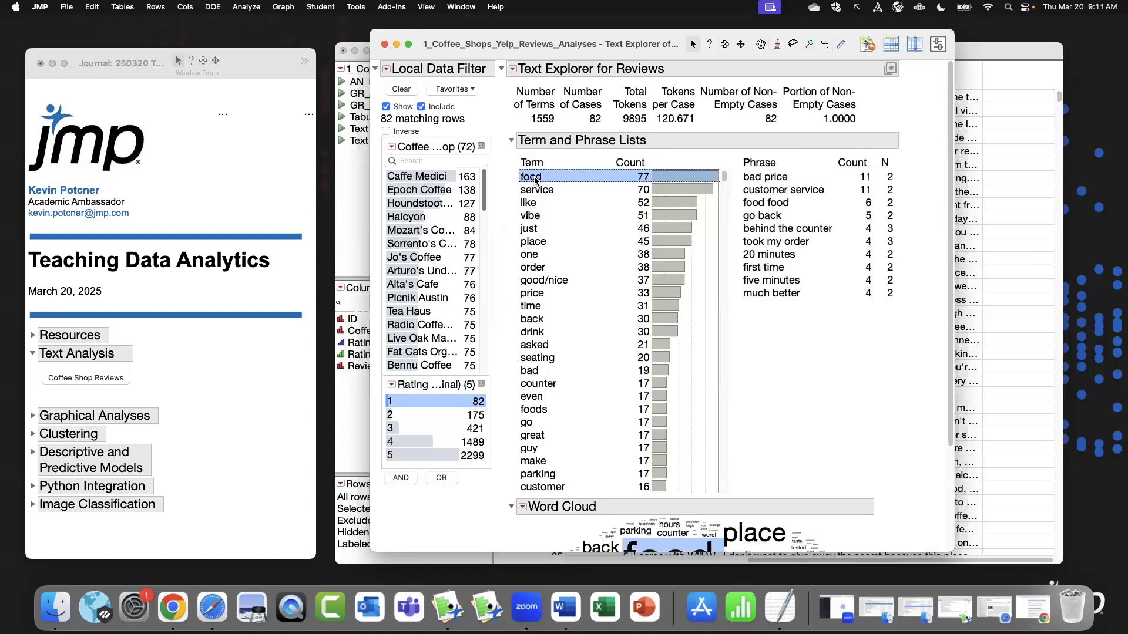
right_click(543, 177)
click(558, 210)
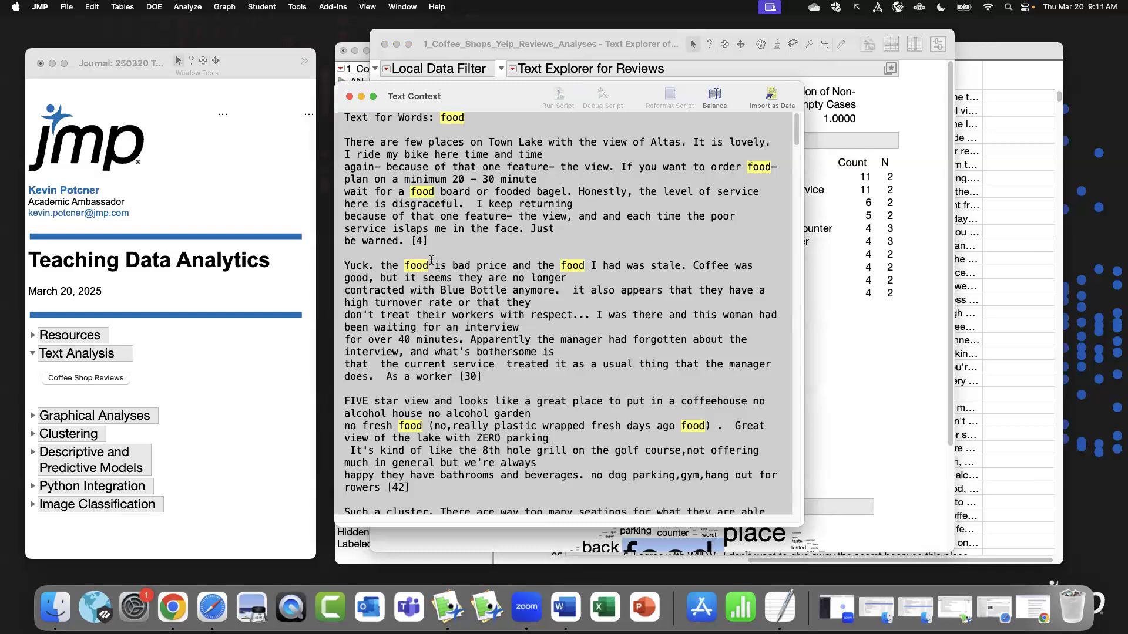
Examine how food is described in the 1-rated reviews, marking the complaints, and close the text window.
mouse_move(340, 248)
mouse_down()
mouse_move(454, 287)
mouse_move(704, 281)
mouse_up()
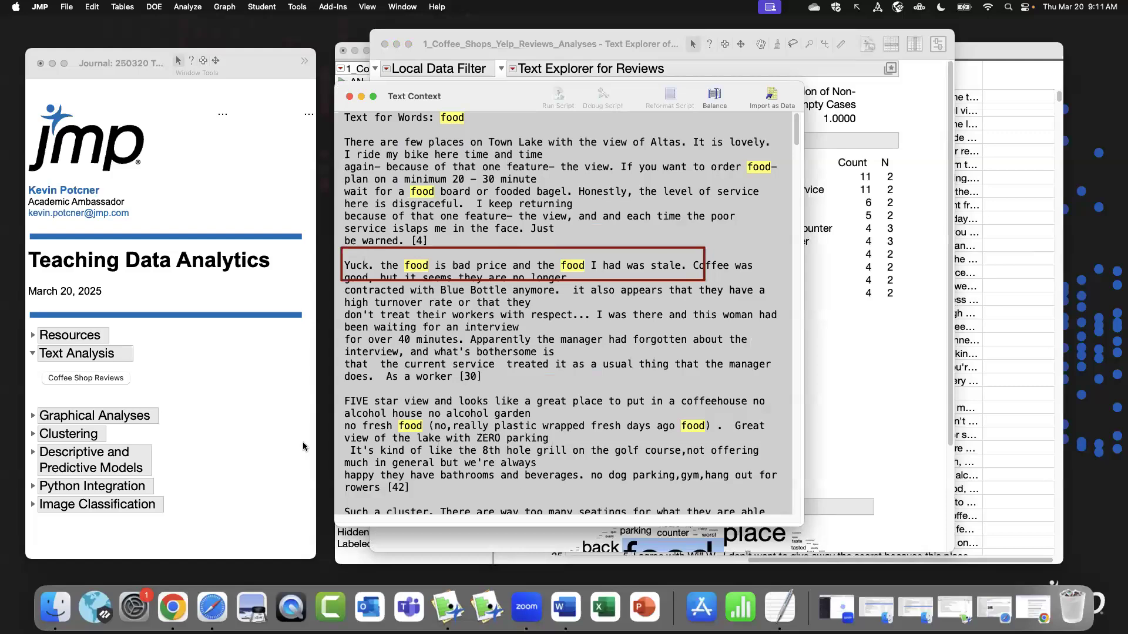
mouse_move(342, 414)
mouse_down()
mouse_move(403, 447)
mouse_move(465, 461)
mouse_up()
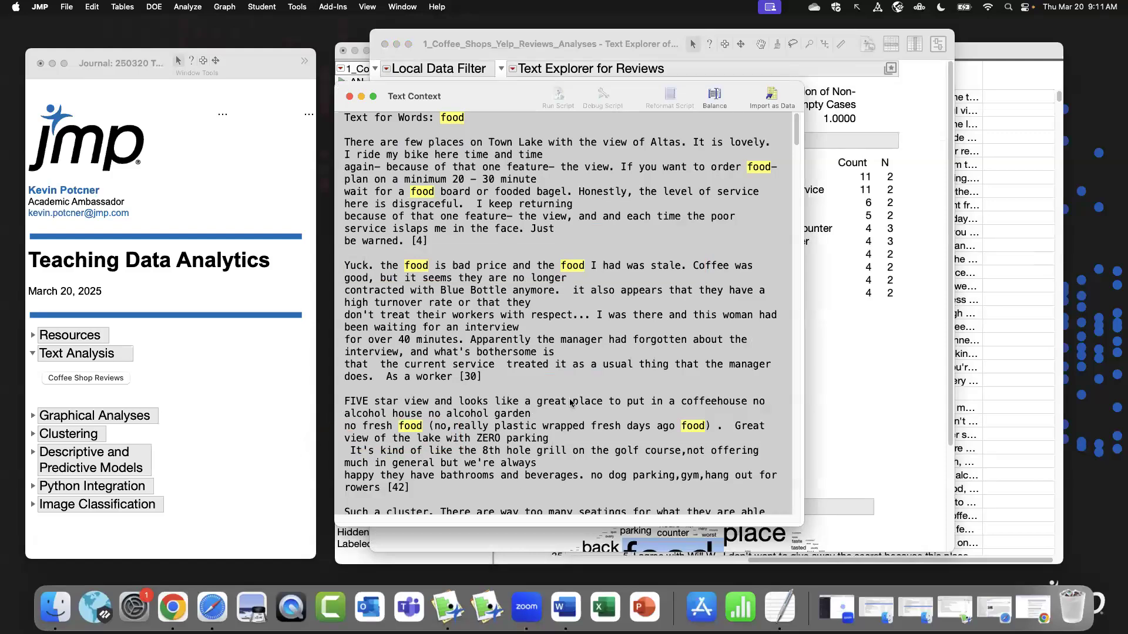
scroll(570, 403, down, 5)
scroll(570, 403, down, 6)
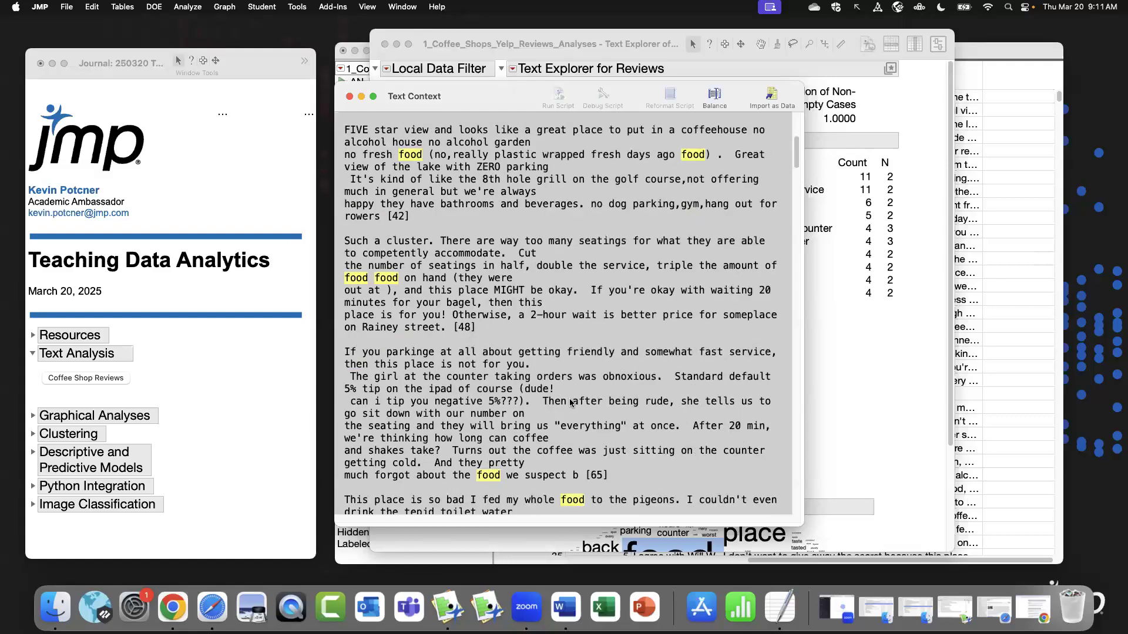
scroll(569, 403, down, 6)
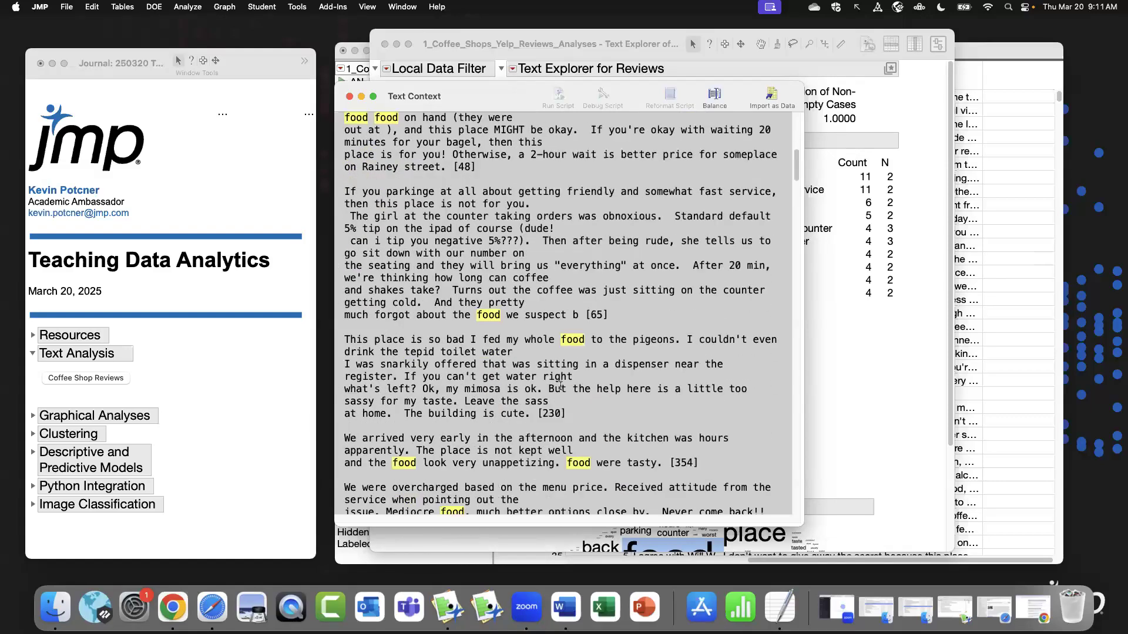
drag(522, 323, 682, 358)
key(Escape)
scroll(662, 340, up, 12)
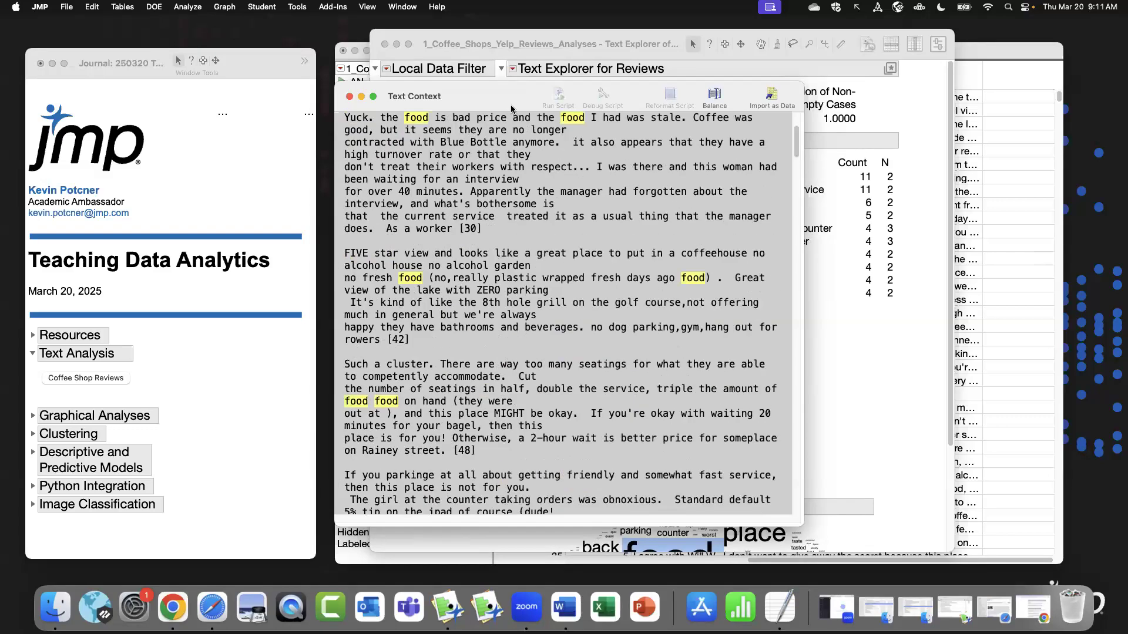
click(349, 95)
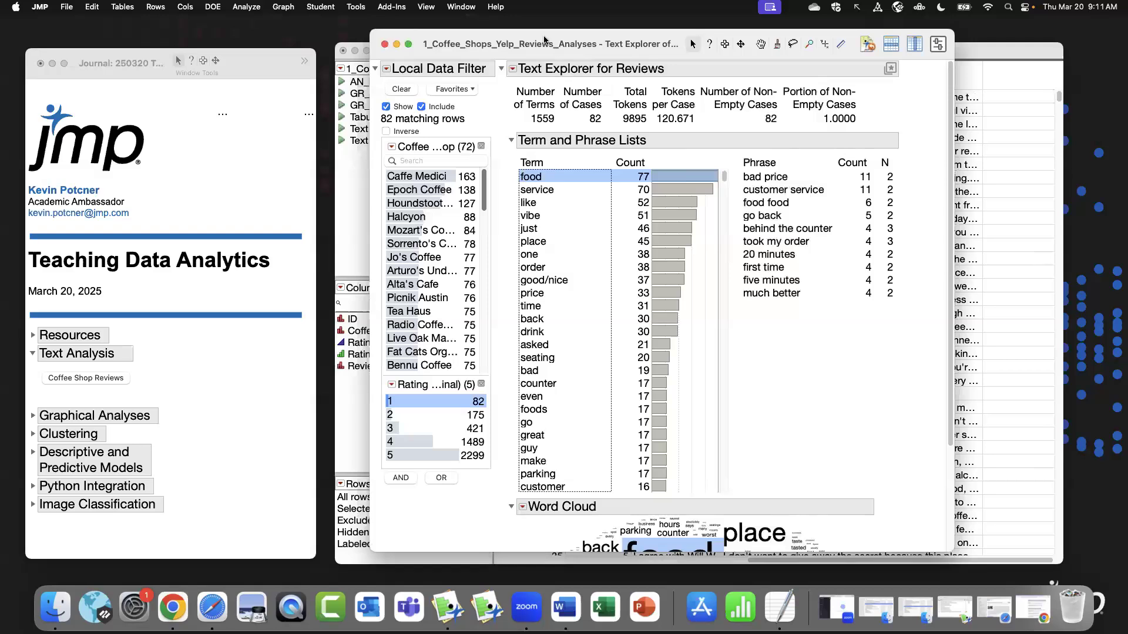
Run a Sentiment Analysis on the filtered reviews in Text Explorer and look over its summary.
click(512, 69)
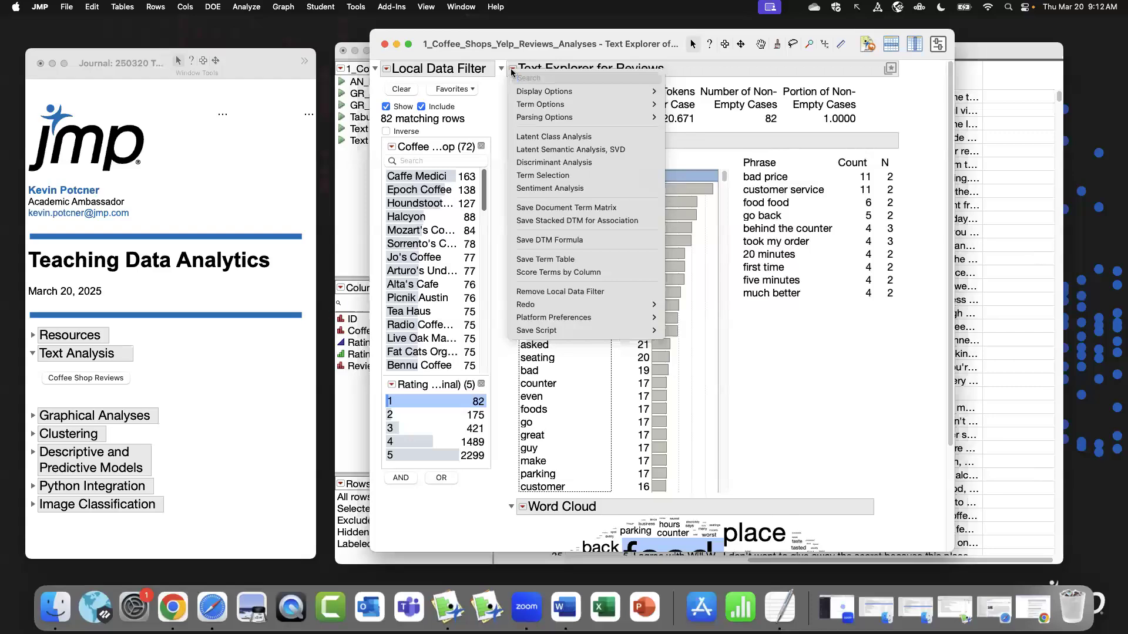
click(590, 187)
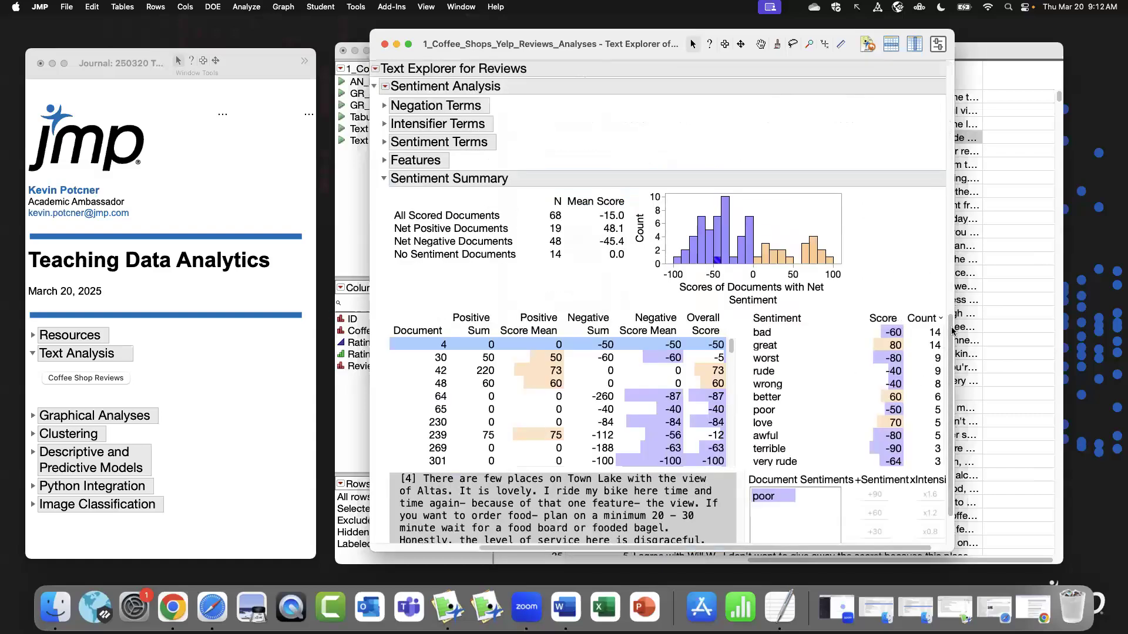
scroll(954, 329, down, 2)
scroll(954, 334, up, 3)
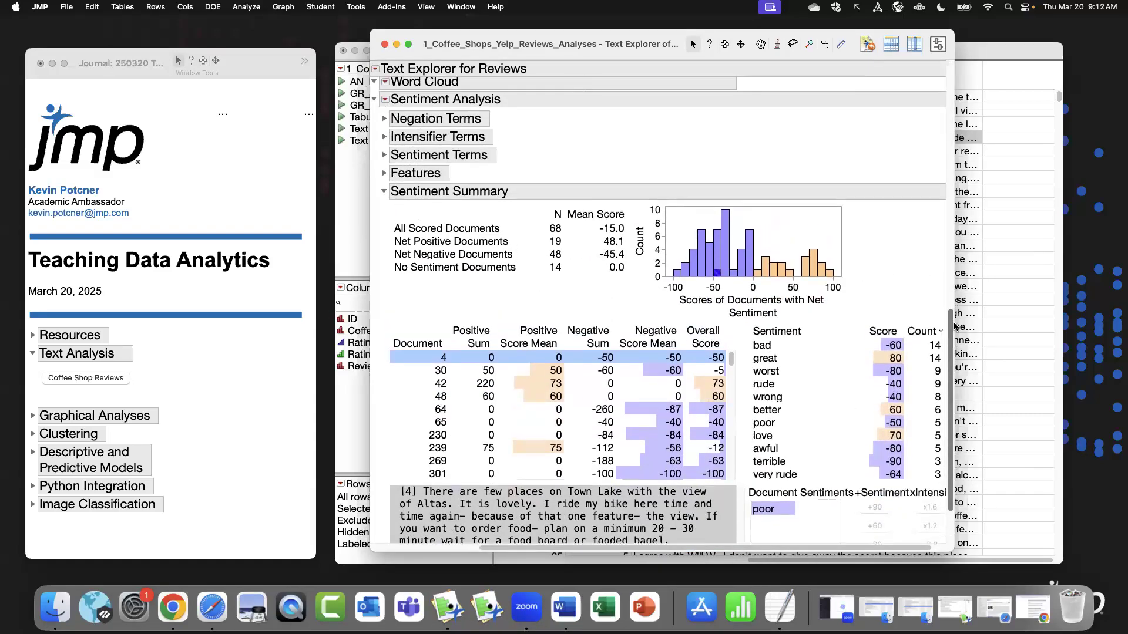
Expand the Sentiment Terms section, examine the scored terms and possible sentiment words, and collapse it again.
click(384, 153)
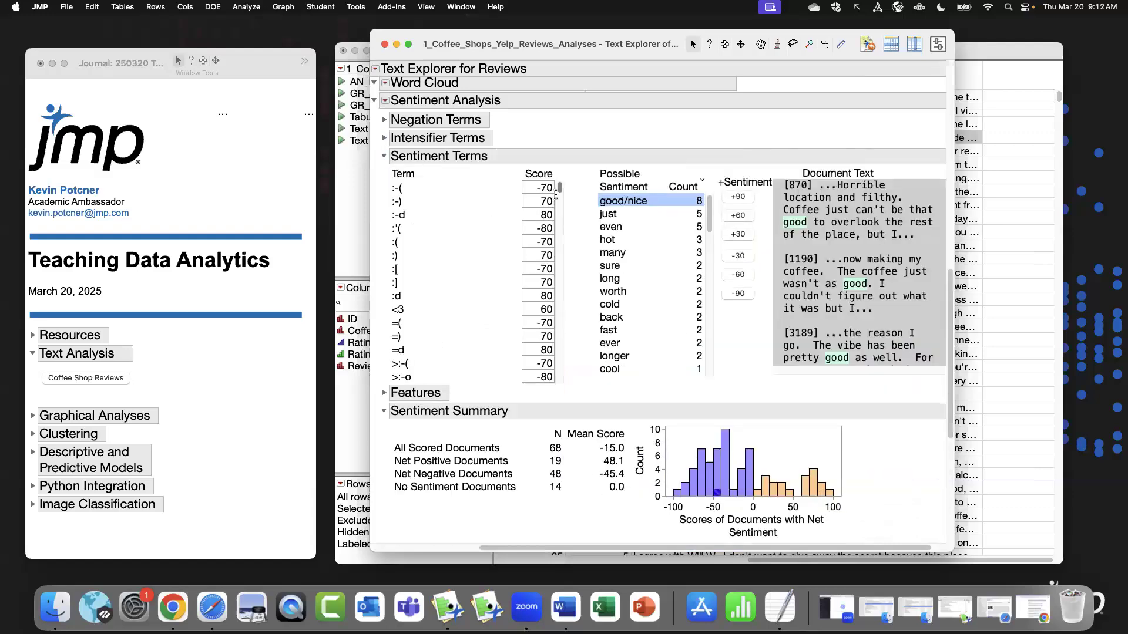
drag(559, 188, 557, 216)
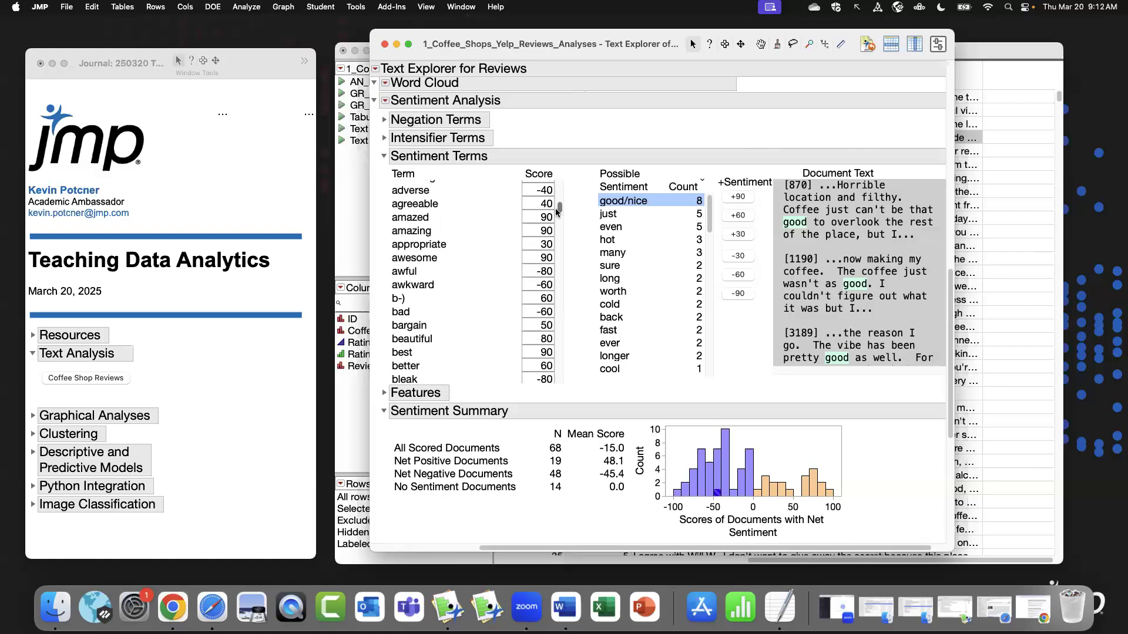
scroll(552, 210, down, 2)
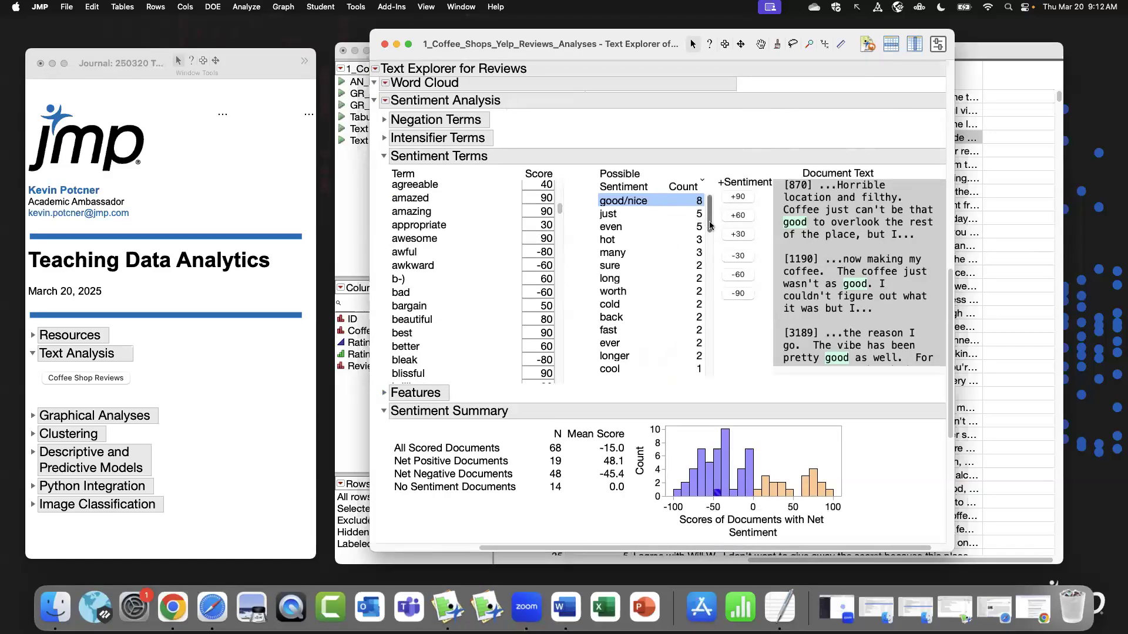
scroll(703, 221, down, 5)
scroll(702, 220, up, 5)
click(385, 156)
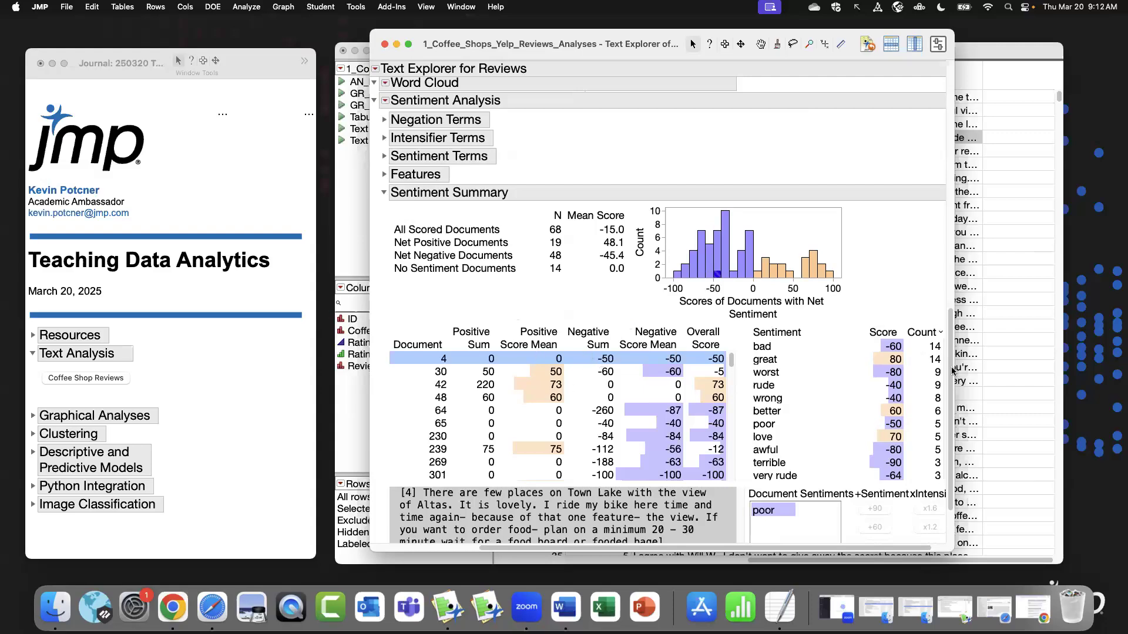
Review the Sentiment Summary, the word cloud and the term lists, and look over the other Text Explorer analysis options.
scroll(952, 370, down, 3)
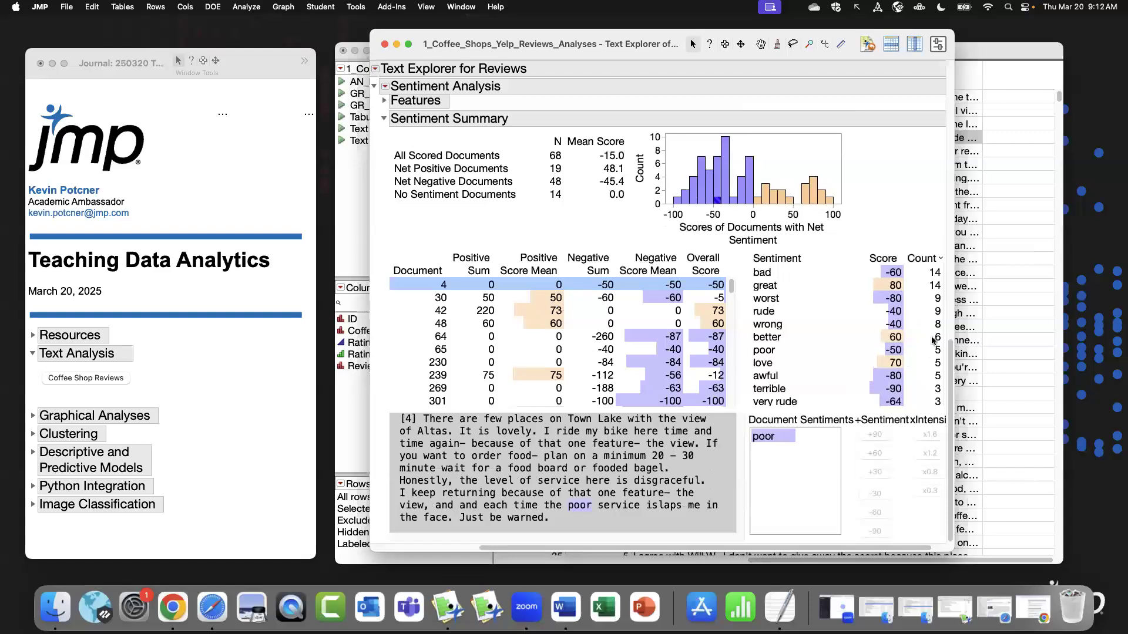
scroll(952, 352, up, 3)
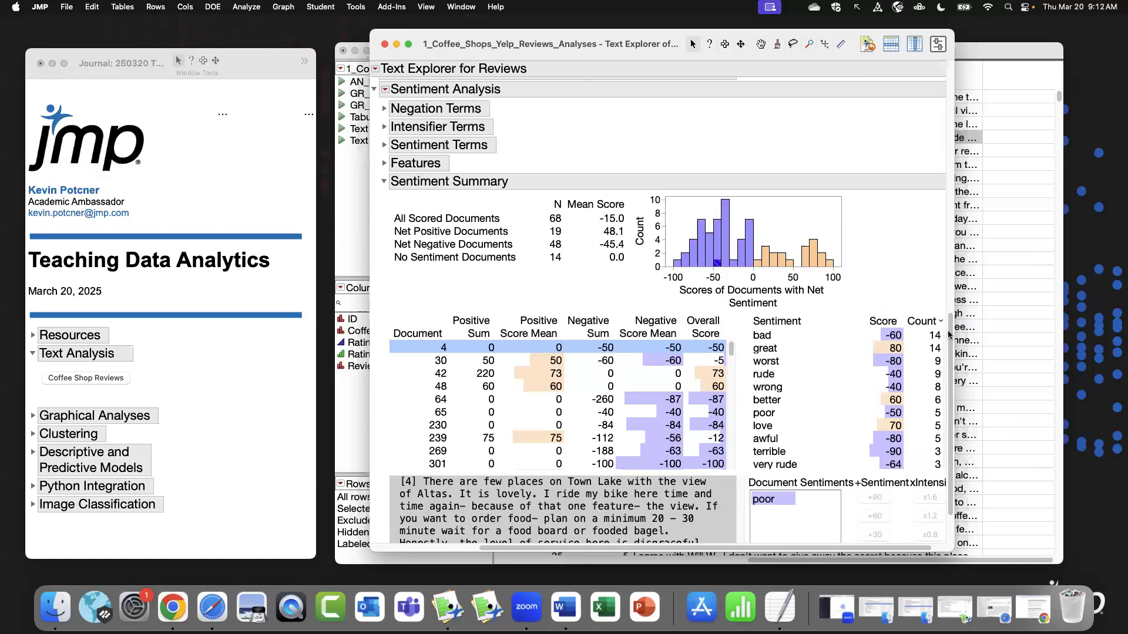
scroll(950, 335, up, 15)
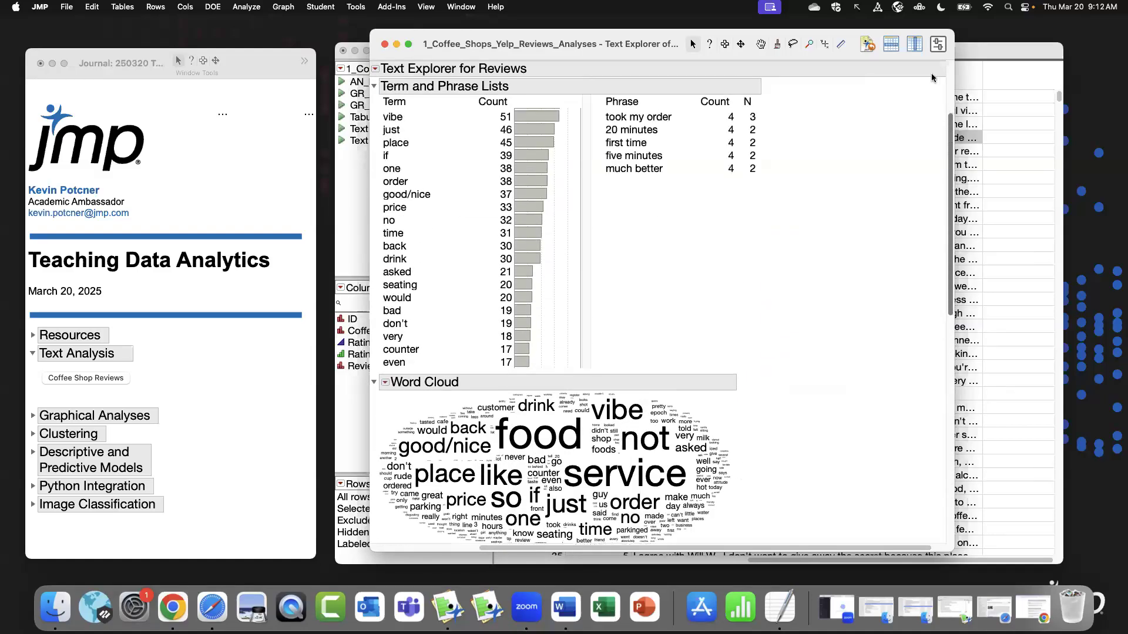
scroll(932, 79, up, 5)
scroll(908, 182, down, 15)
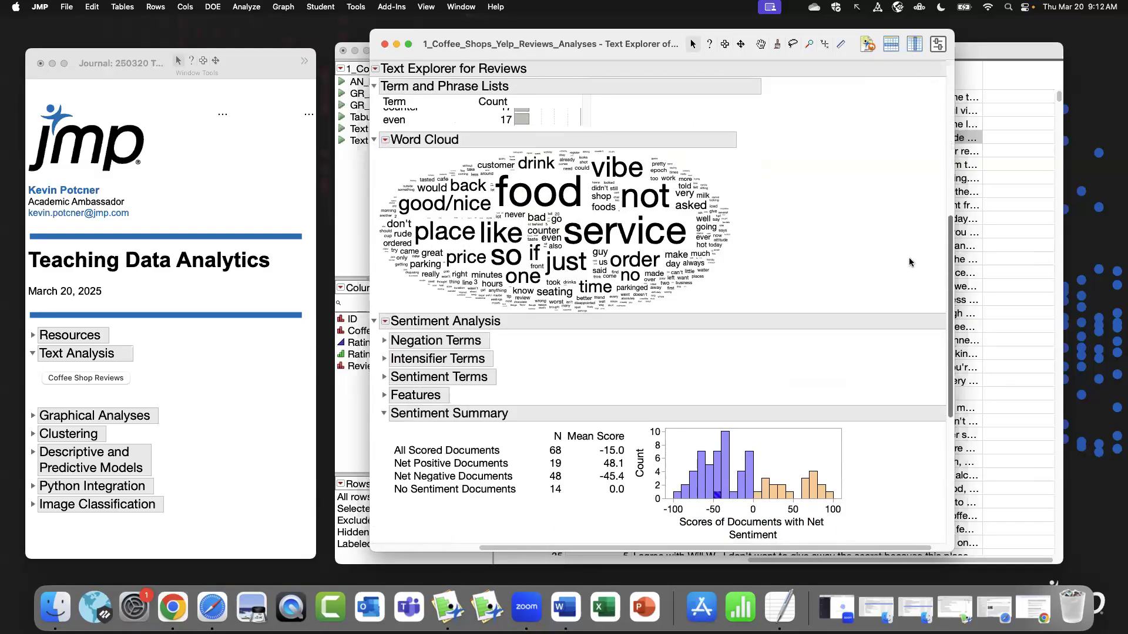
scroll(908, 321, down, 5)
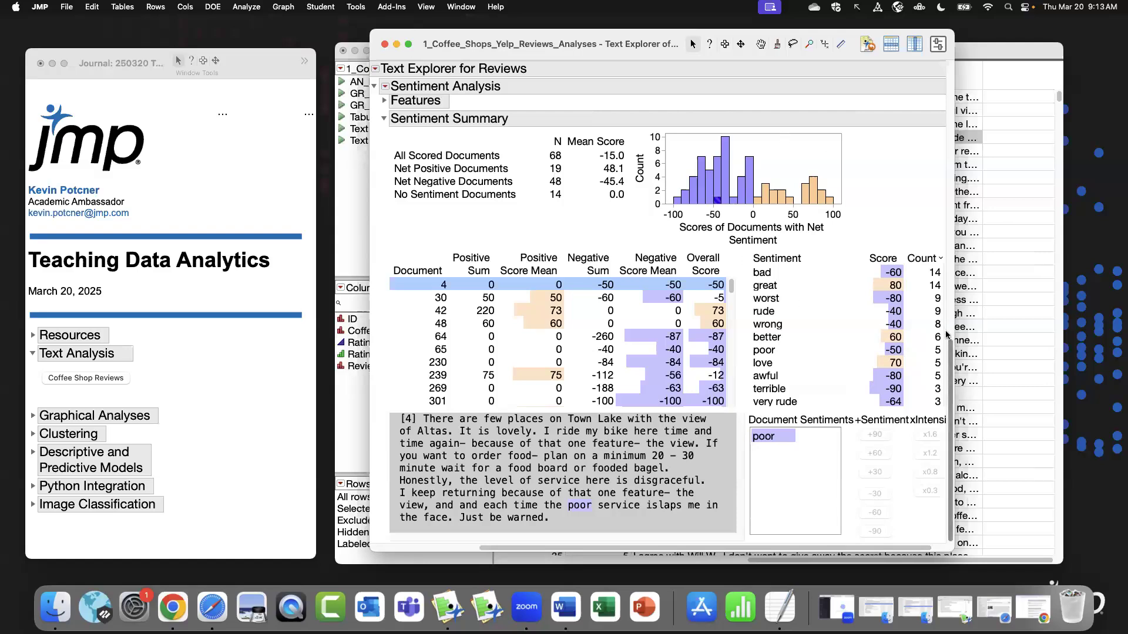
drag(951, 354, 949, 90)
right_click(948, 90)
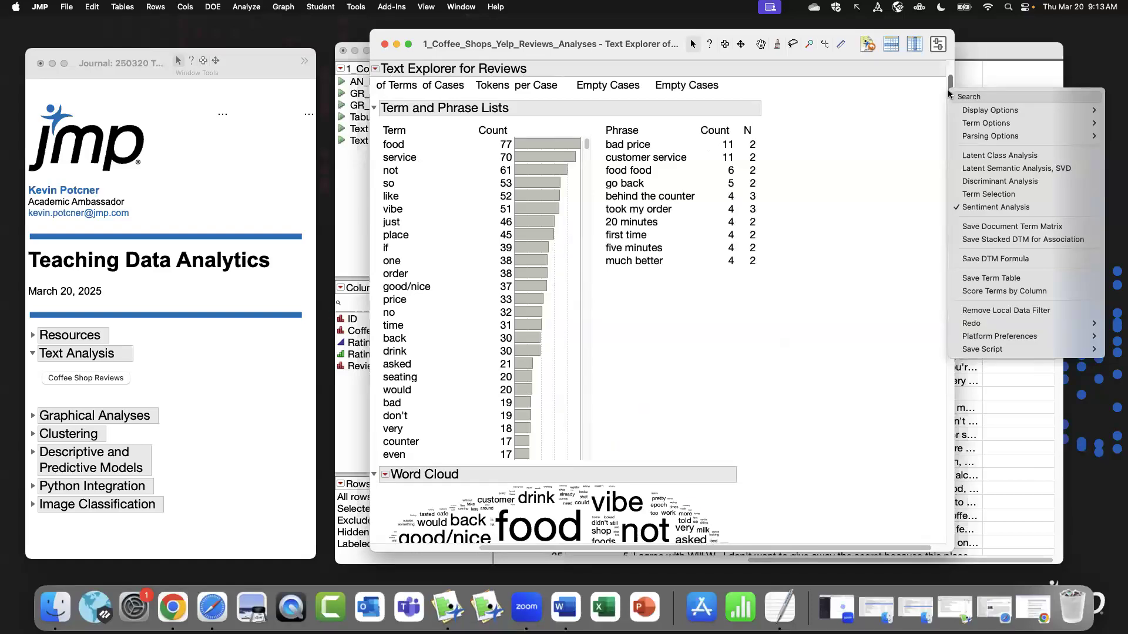
click(835, 166)
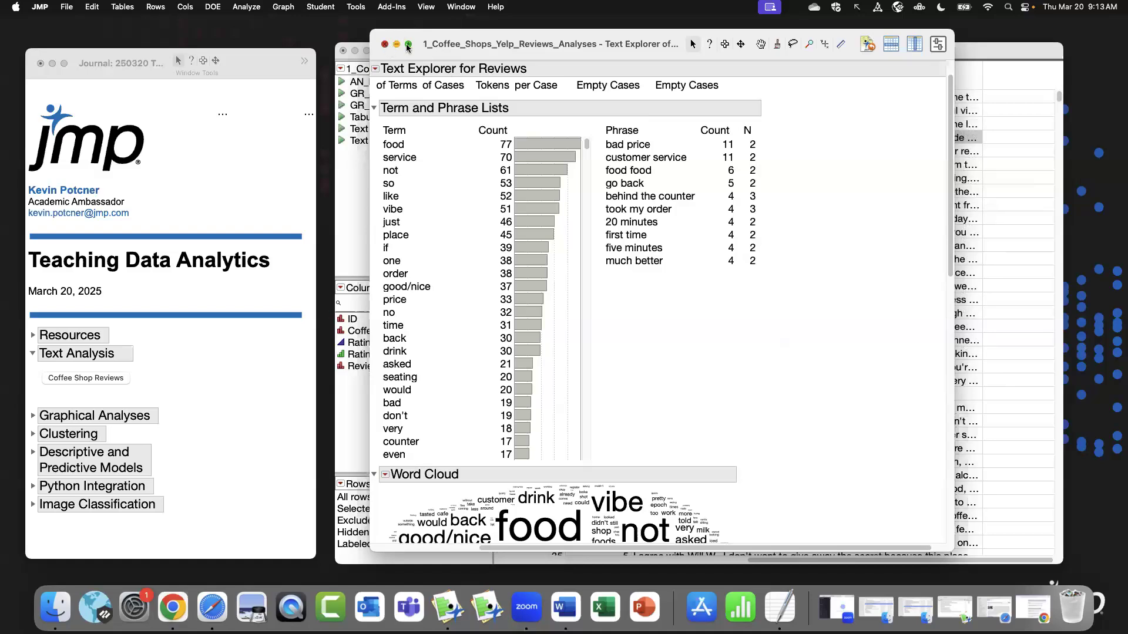
Close the Text Explorer report and the coffee shop reviews table, and collapse the journal's Text Analysis section.
click(385, 46)
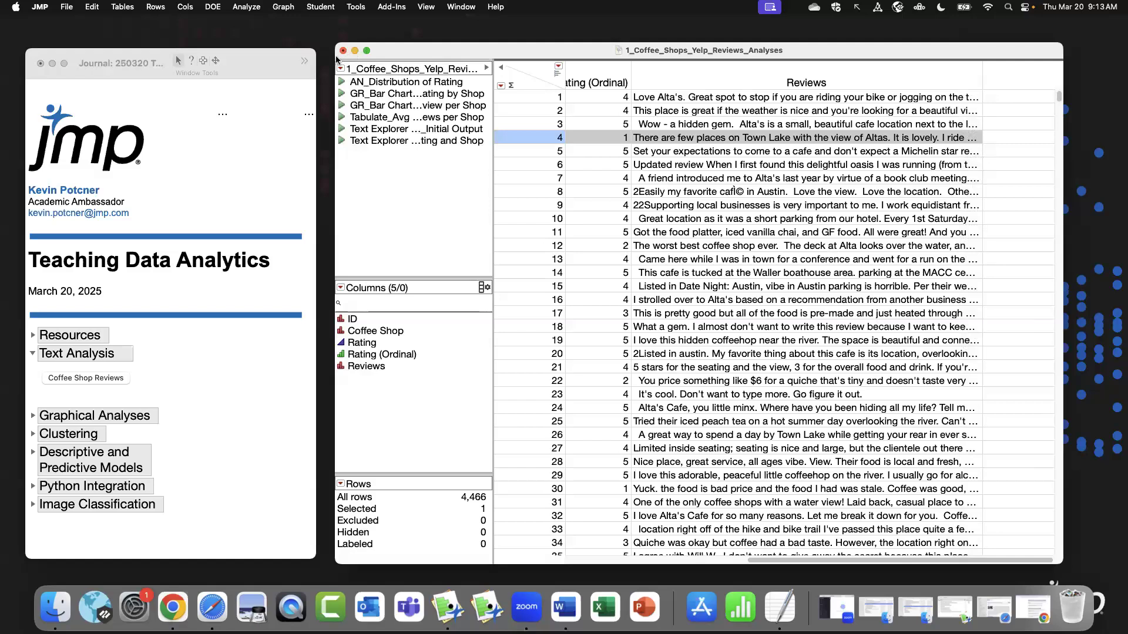
key(super+w)
click(623, 379)
click(33, 354)
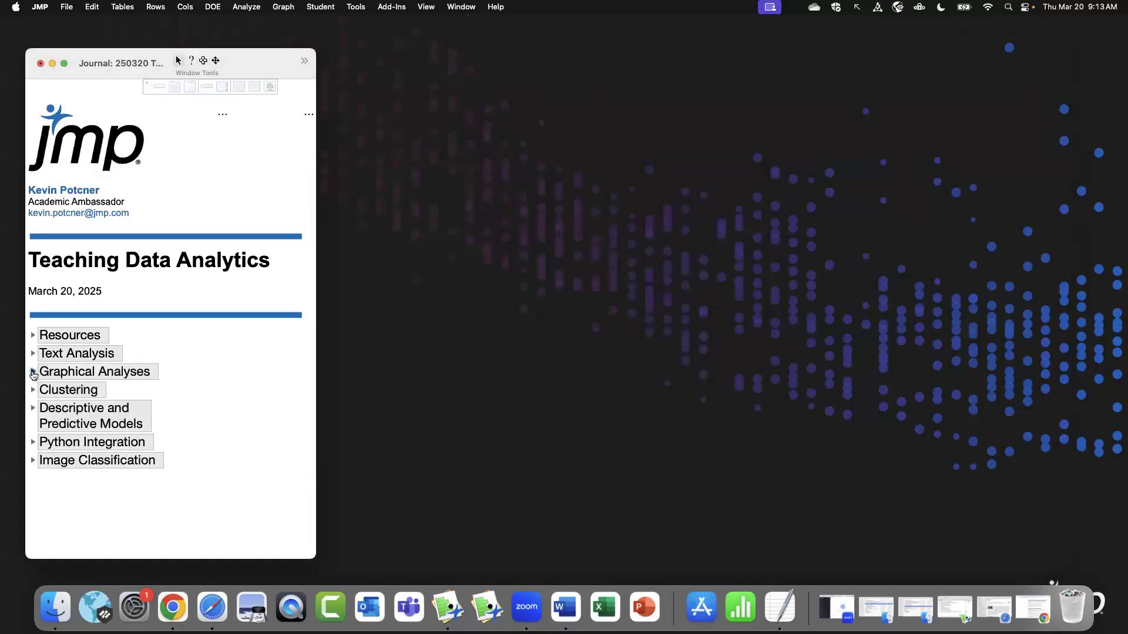
Open the Math and Reading Scores example from the journal's Graphical Analyses section and enlarge its Word document window.
click(33, 371)
click(122, 397)
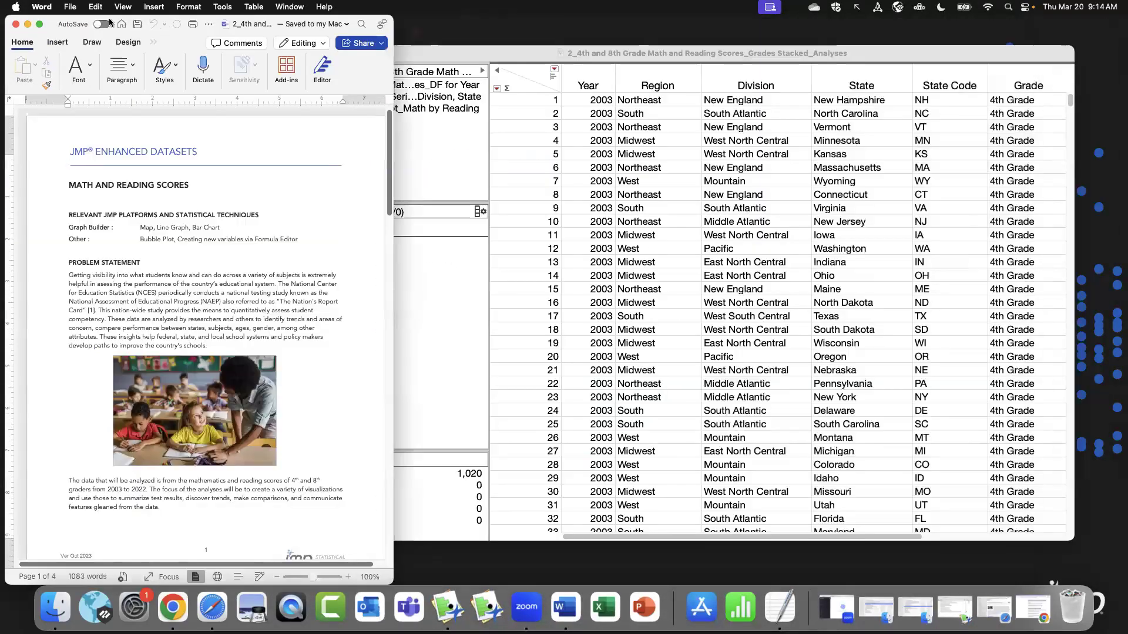
drag(411, 5, 792, 6)
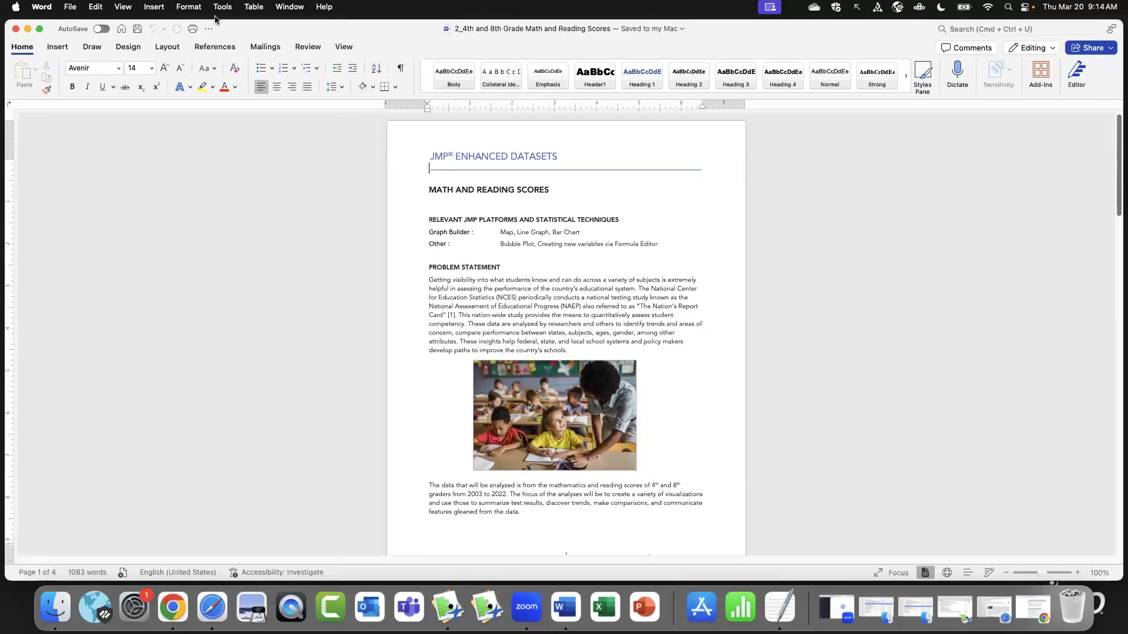
drag(1121, 580, 511, 562)
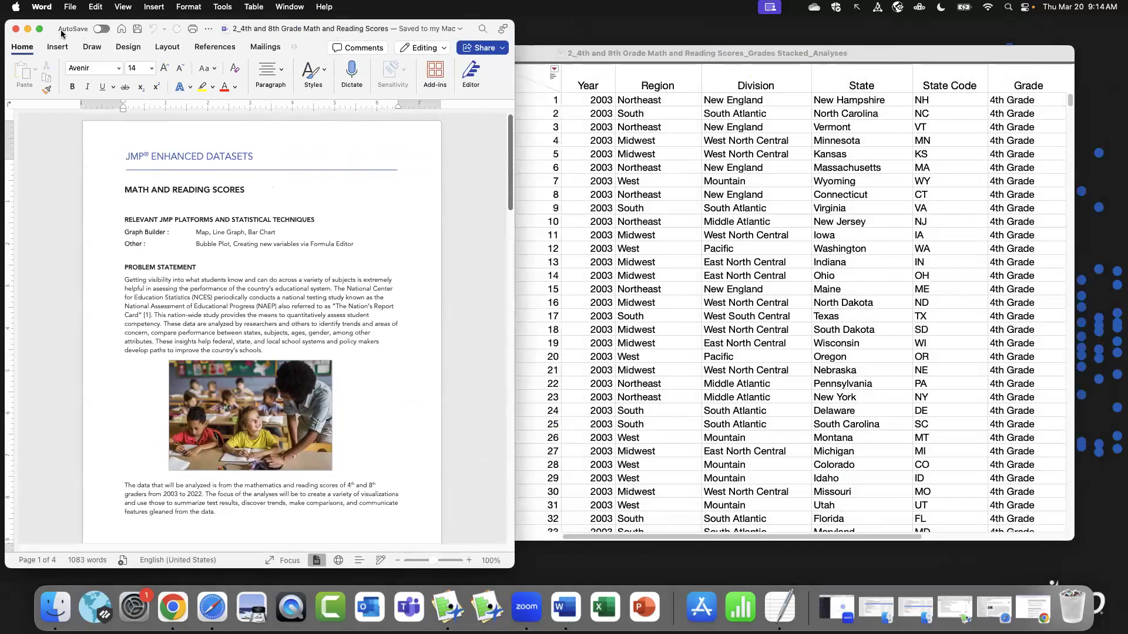
drag(207, 27, 217, 27)
double_click(218, 27)
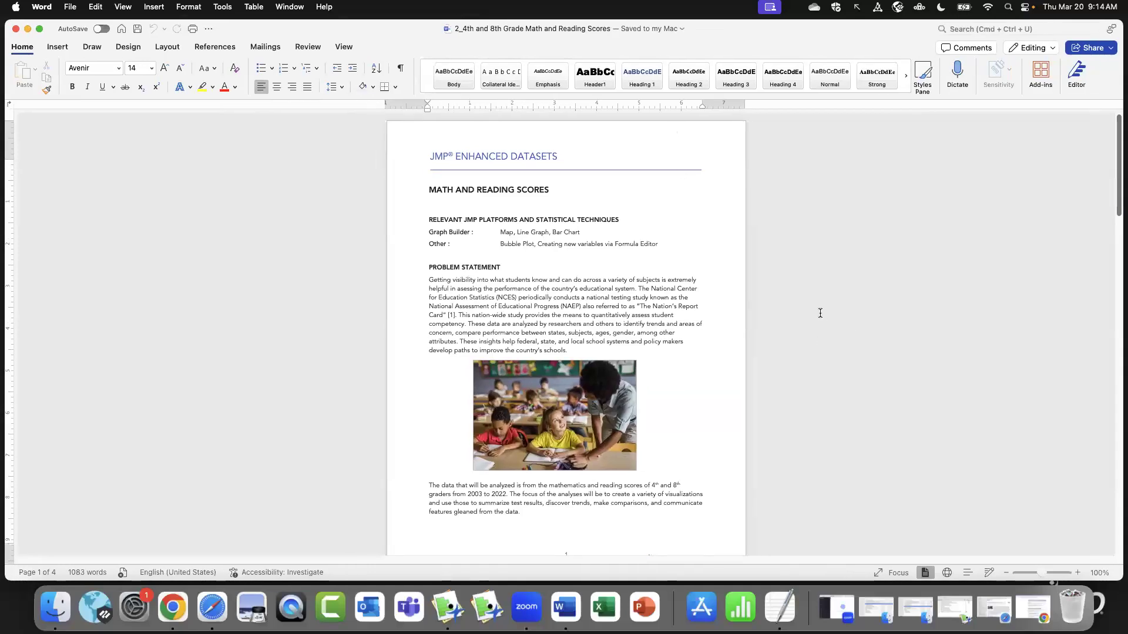
Read through the Math and Reading Scores document, from the problem statement and data set to the exercises and complementary materials, and close it.
scroll(503, 320, down, 1)
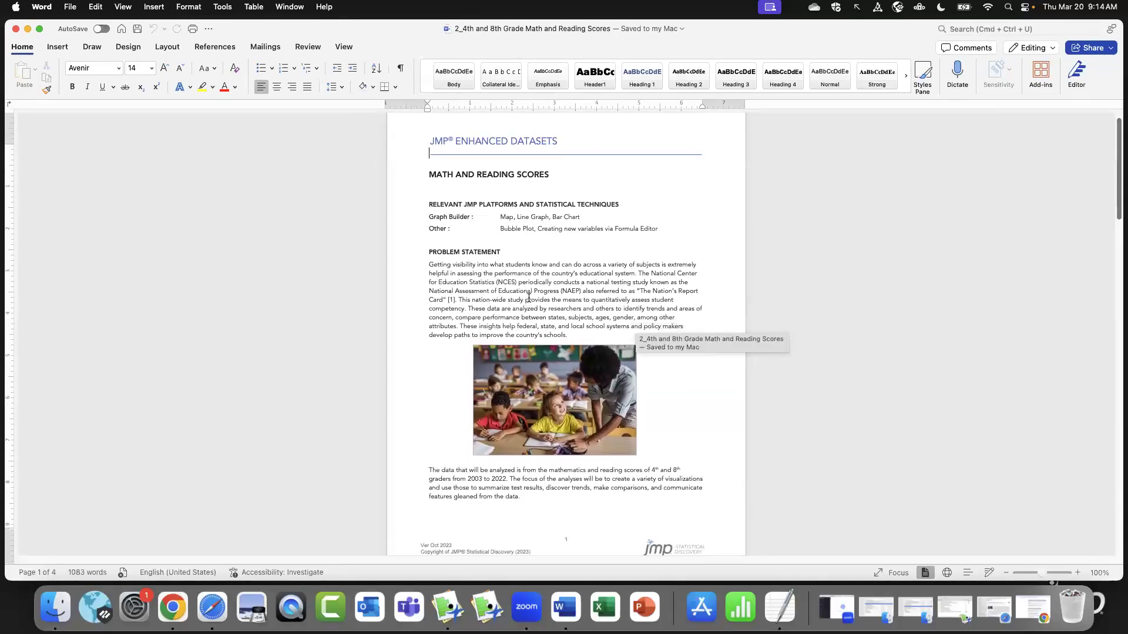
scroll(514, 295, down, 1)
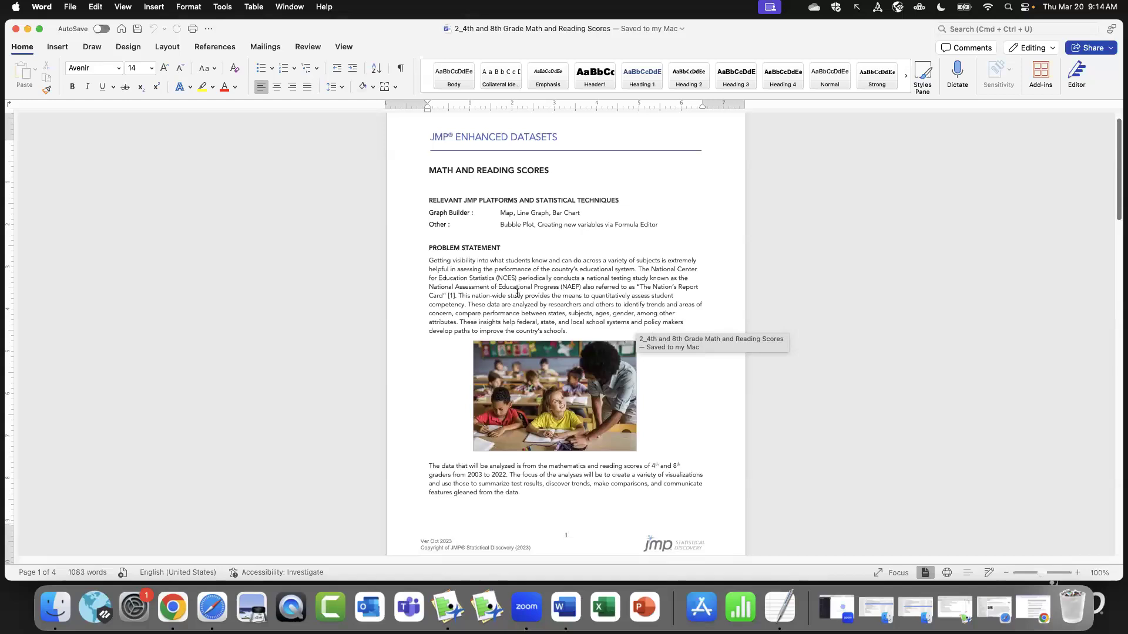
scroll(517, 293, down, 3)
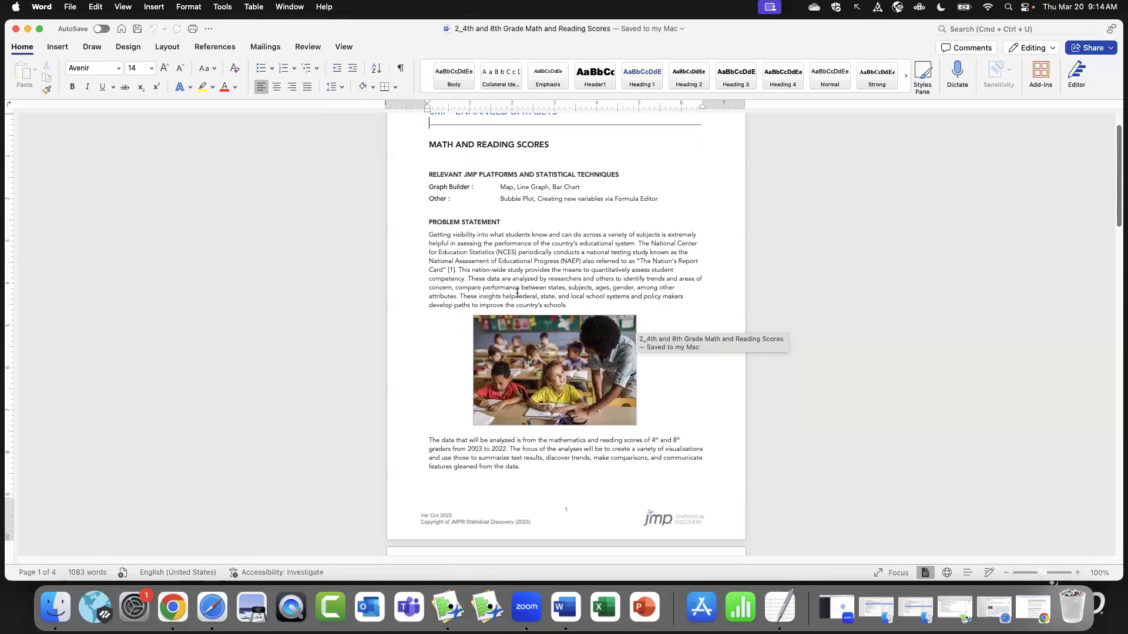
scroll(552, 294, down, 10)
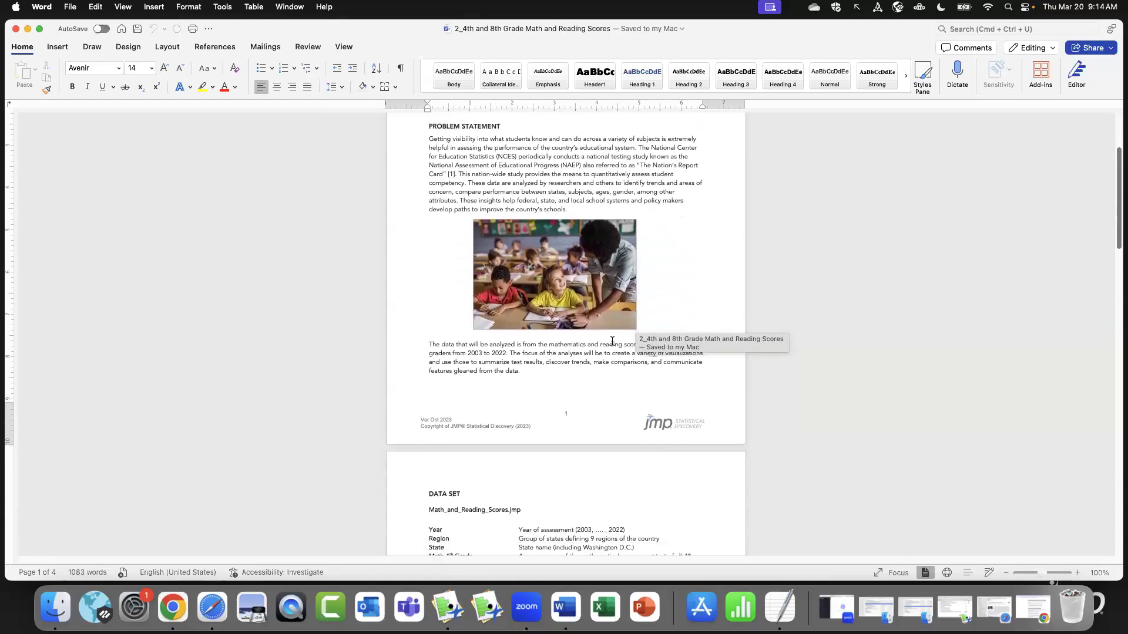
scroll(582, 317, down, 15)
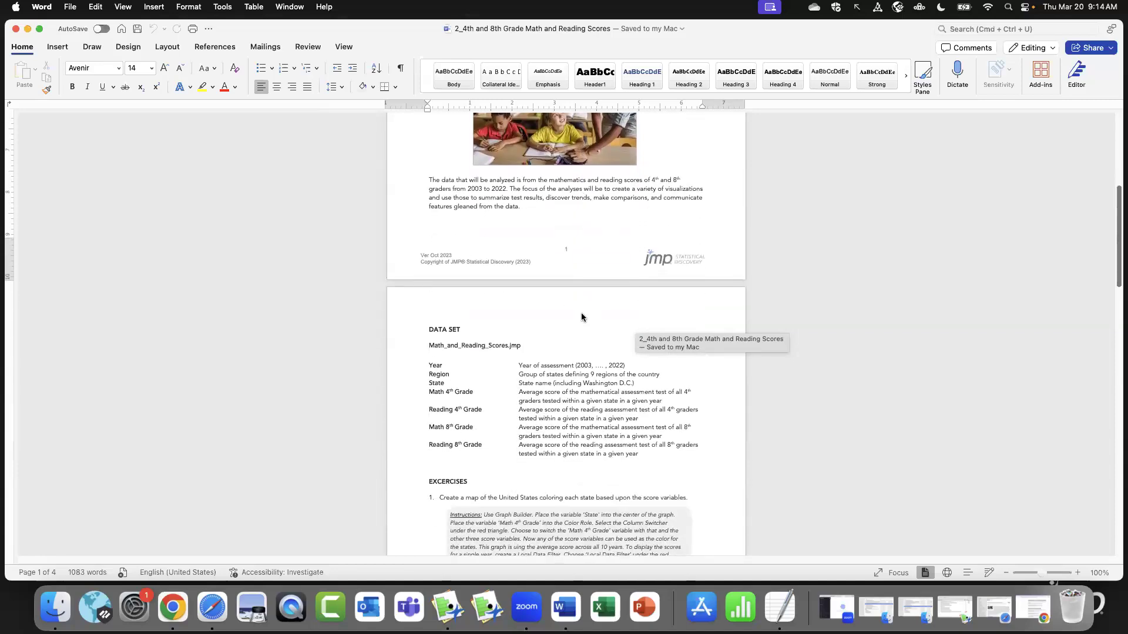
scroll(582, 317, down, 18)
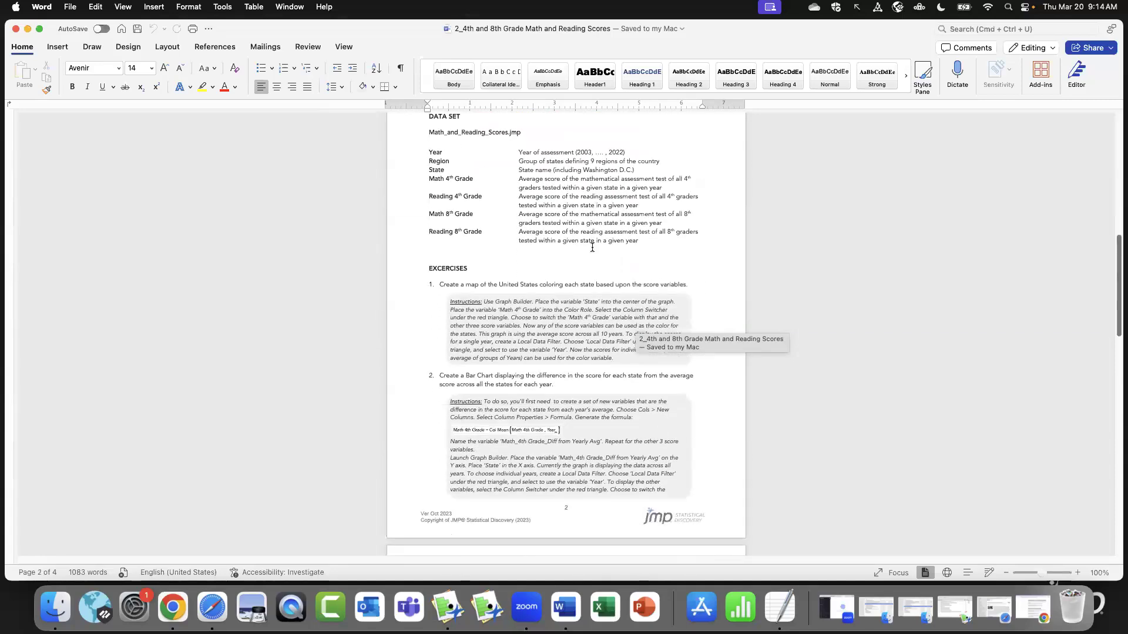
scroll(592, 247, up, 20)
scroll(591, 345, down, 6)
scroll(591, 345, down, 18)
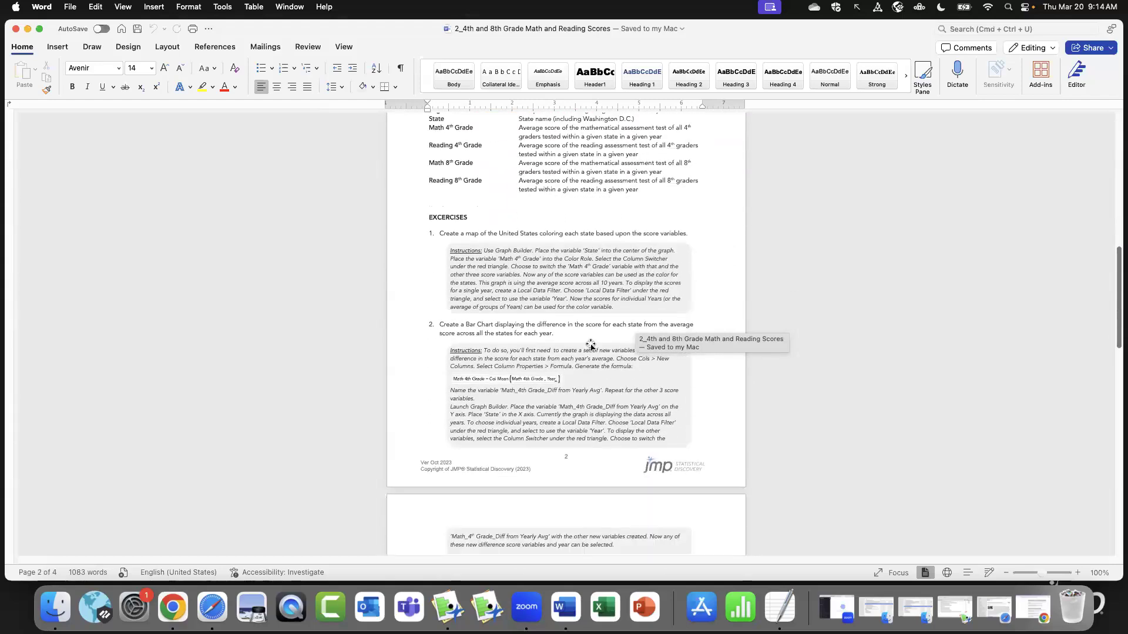
scroll(591, 345, down, 12)
scroll(588, 301, down, 8)
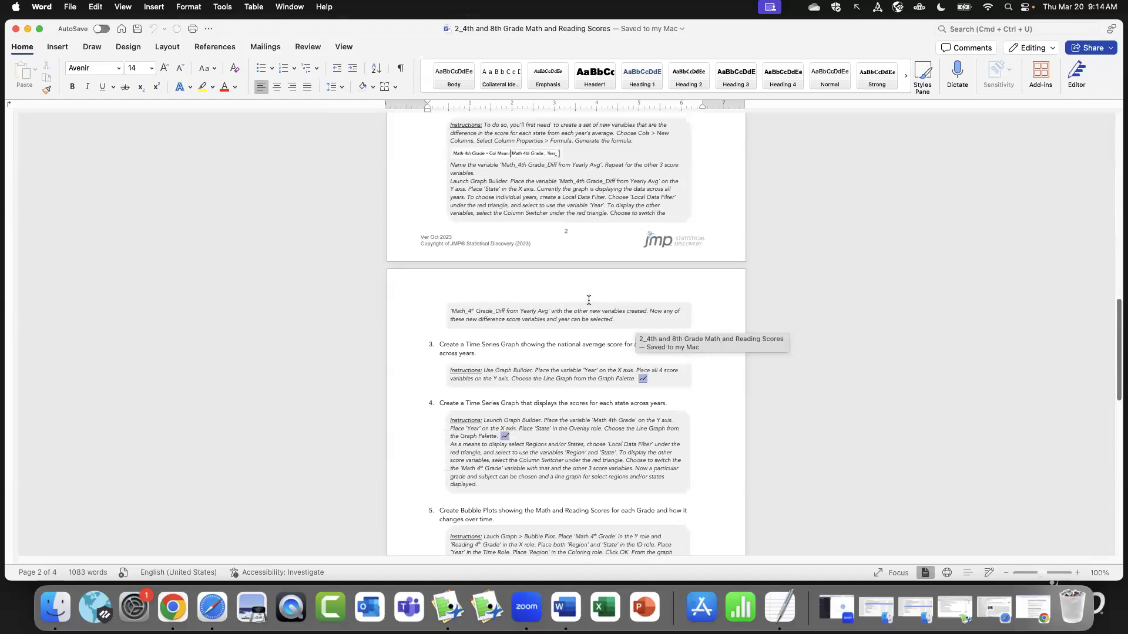
scroll(588, 300, down, 20)
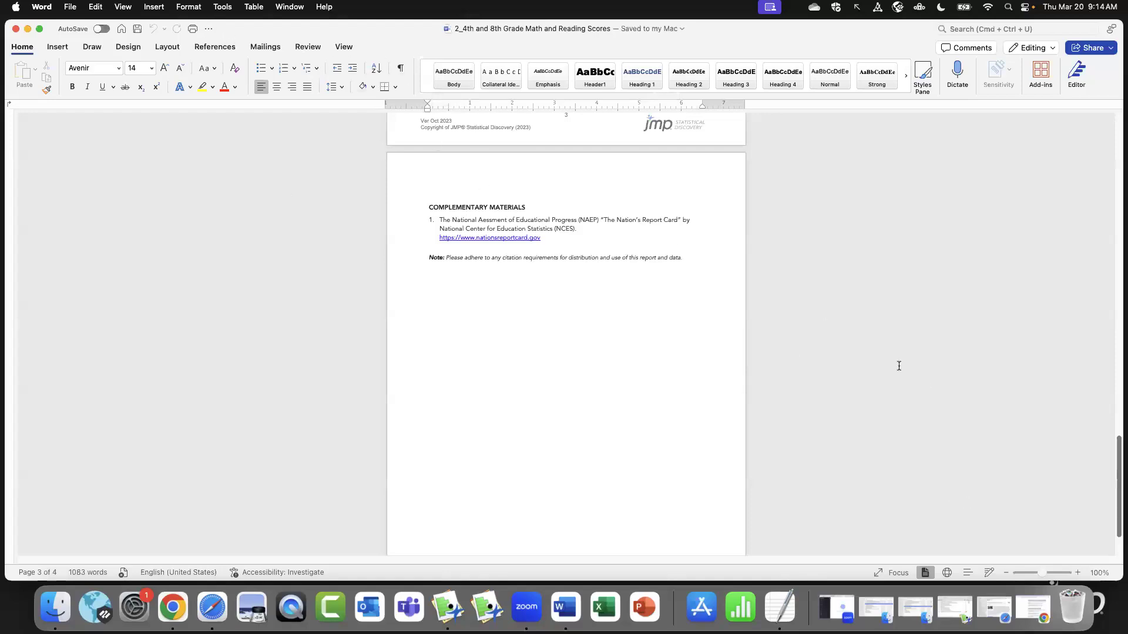
click(15, 29)
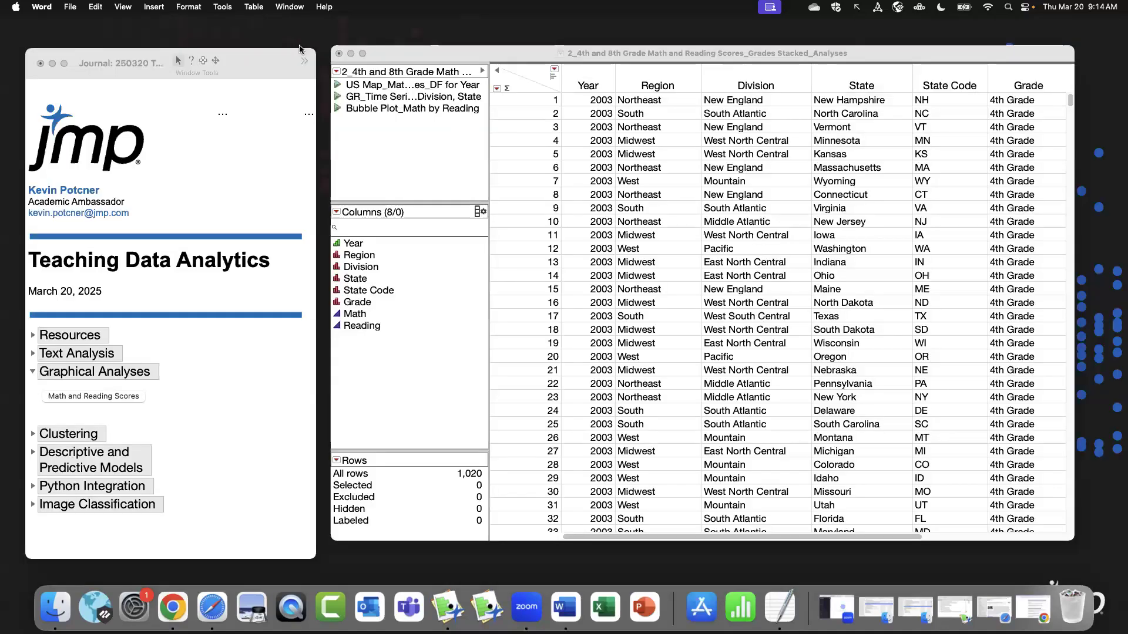
Run the data table's saved US Map script and compare the map colored by Math and by Reading, returning to Math.
click(466, 52)
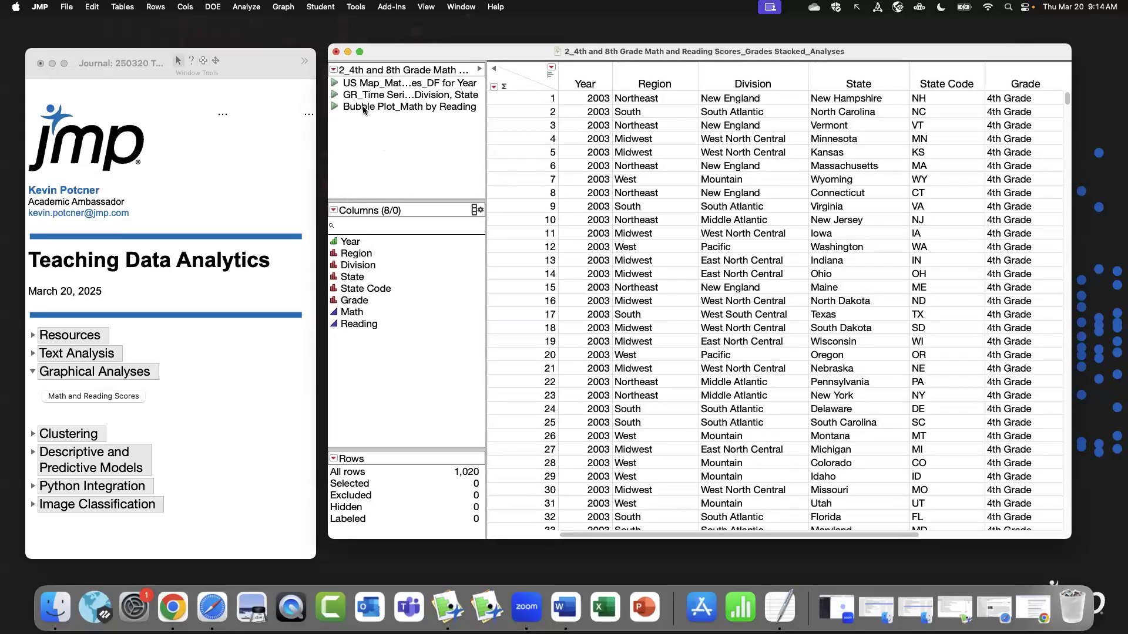
click(336, 84)
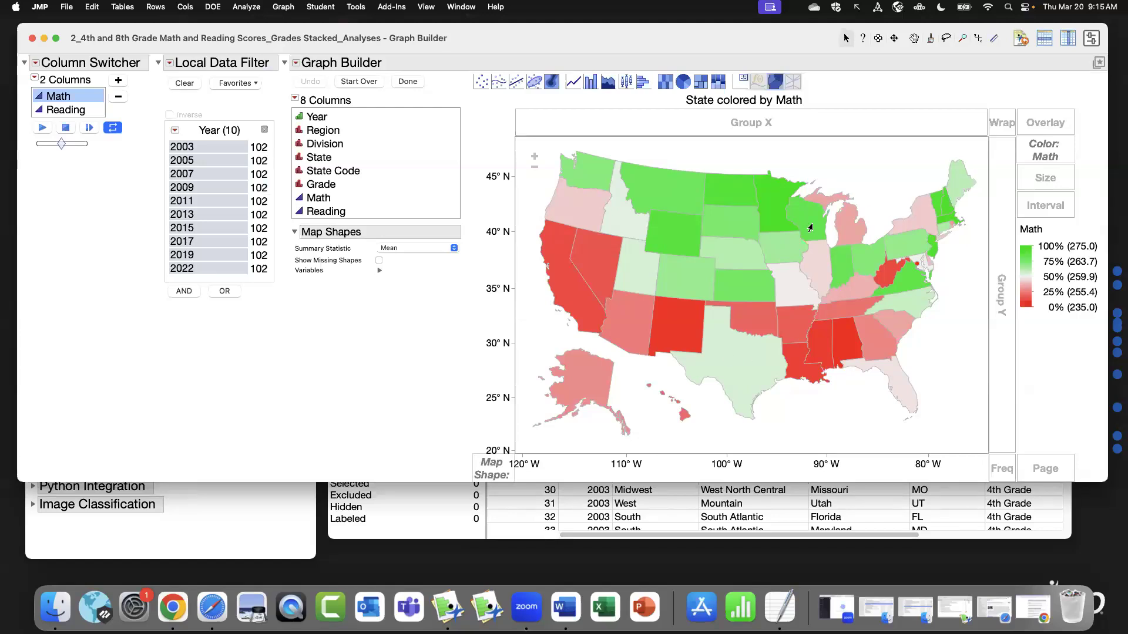
click(59, 111)
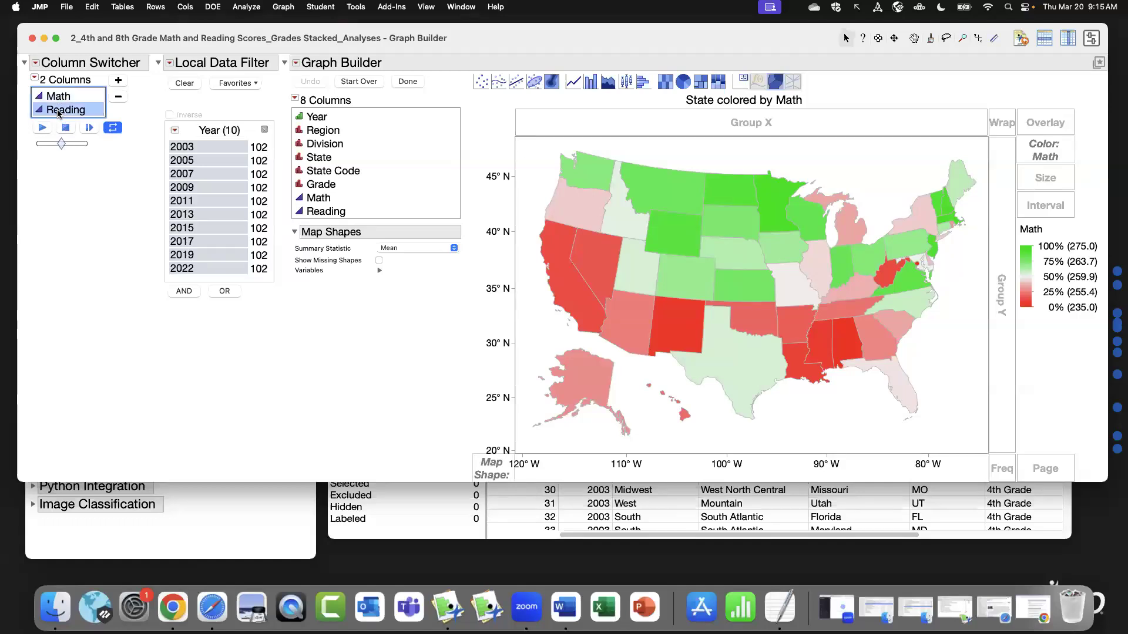
click(59, 102)
click(57, 107)
click(59, 96)
Step the US map's Year filter from 2003 through 2015 and close the map window.
drag(207, 148, 205, 230)
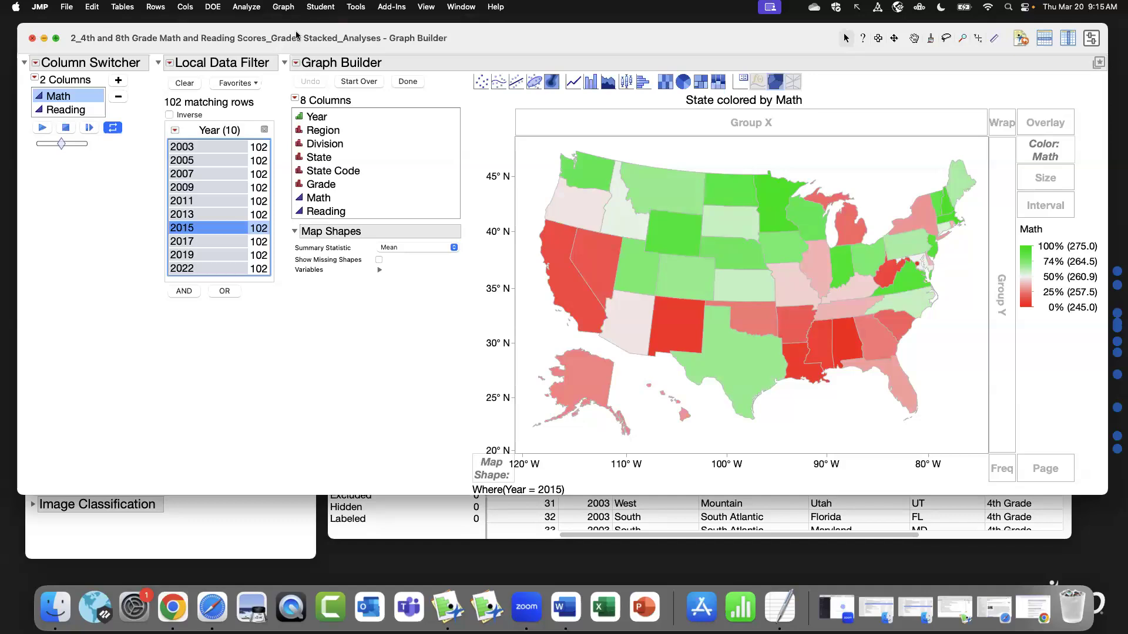
drag(578, 38, 452, 57)
drag(558, 57, 0, 109)
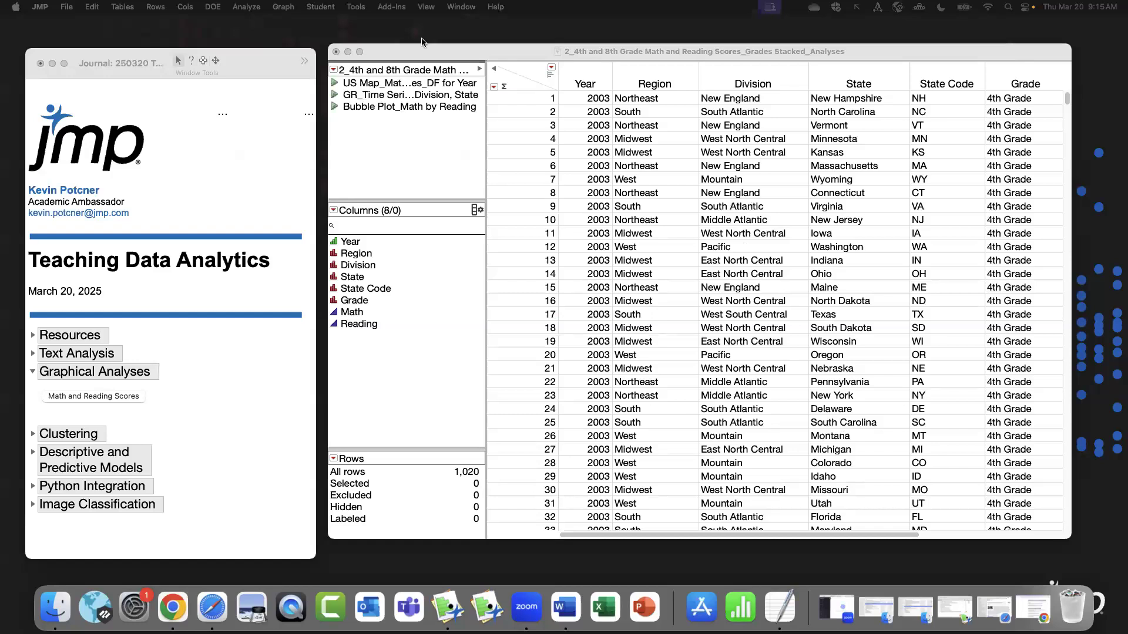
Start a new Graph Builder graph, enlarge its window, and create a US map by placing State in the graph center.
click(285, 6)
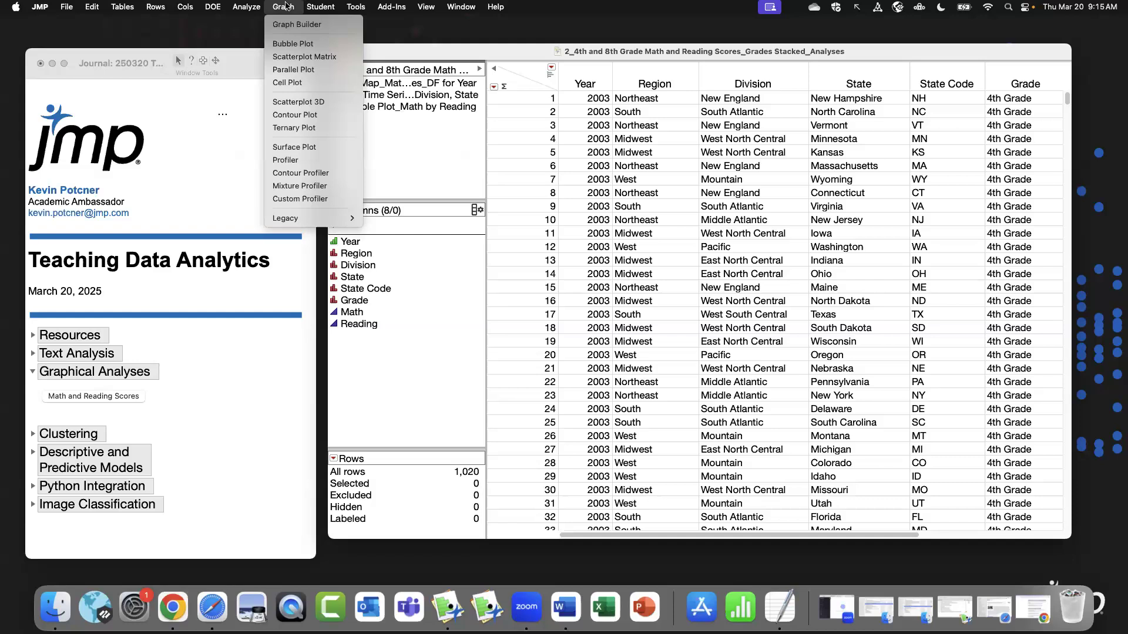
click(332, 24)
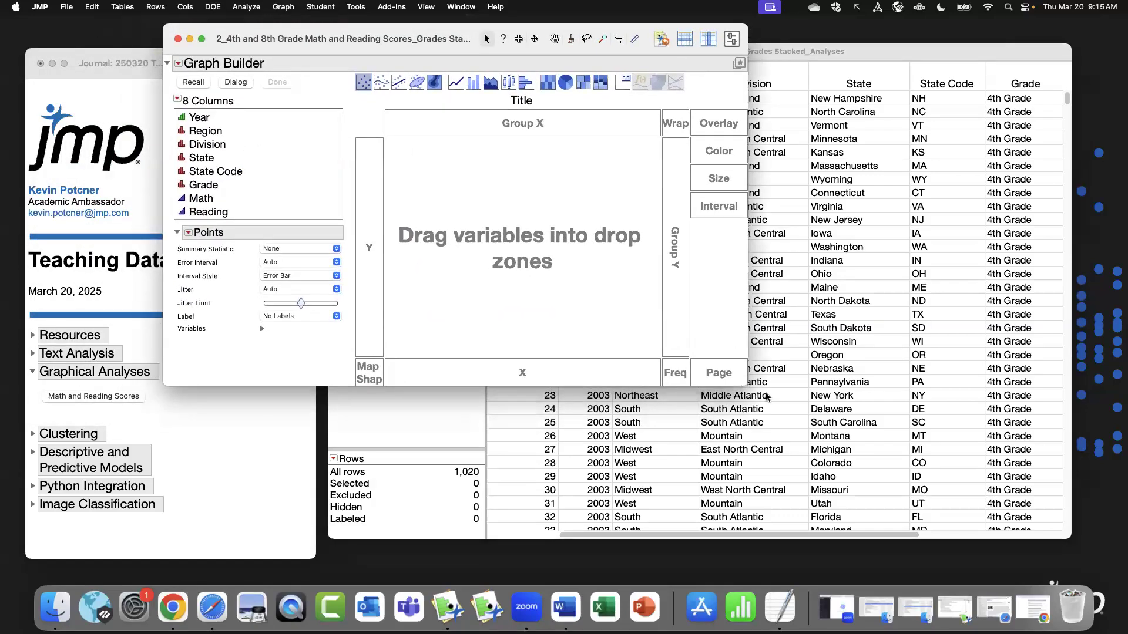
drag(763, 405, 811, 434)
drag(468, 32, 508, 32)
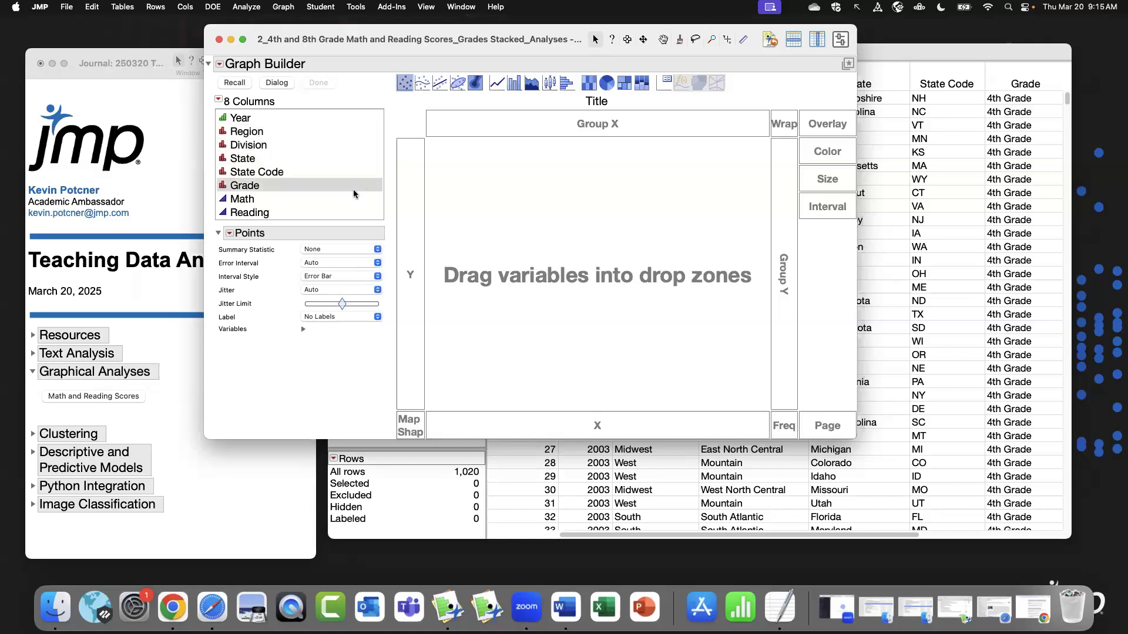
click(285, 159)
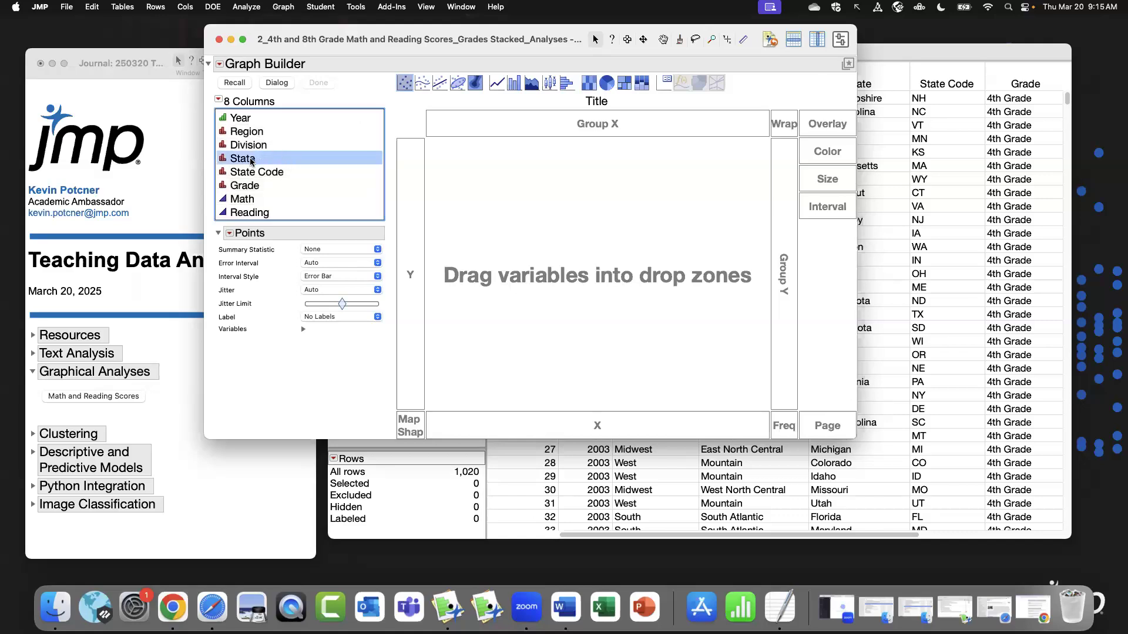
drag(246, 161, 590, 251)
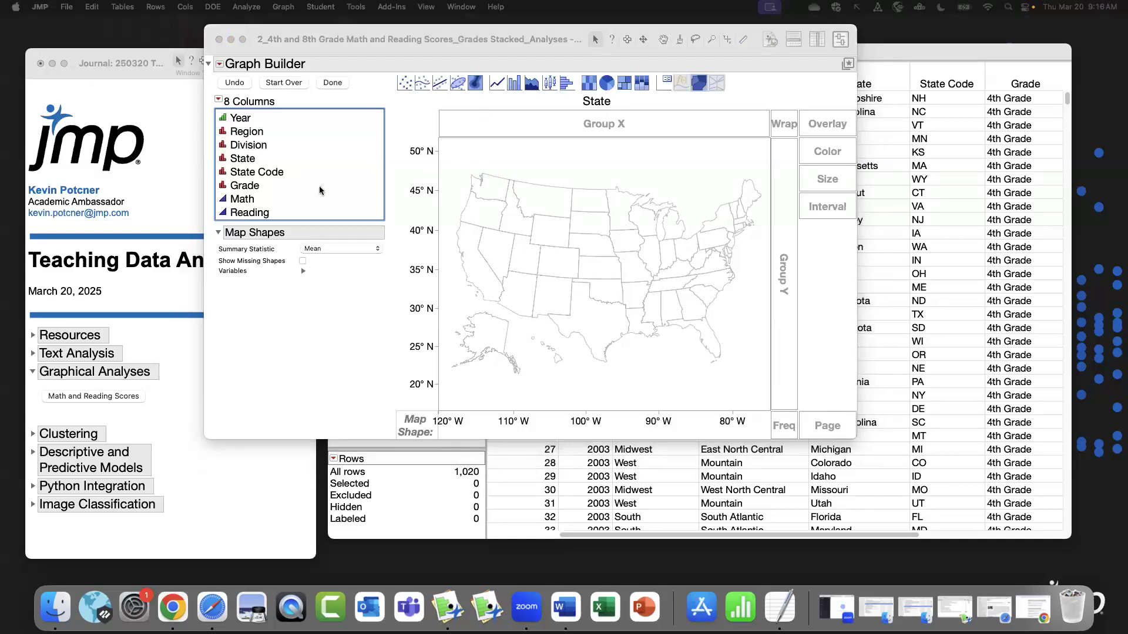
Color the states on the new map by the Math score.
click(237, 200)
drag(238, 200, 823, 151)
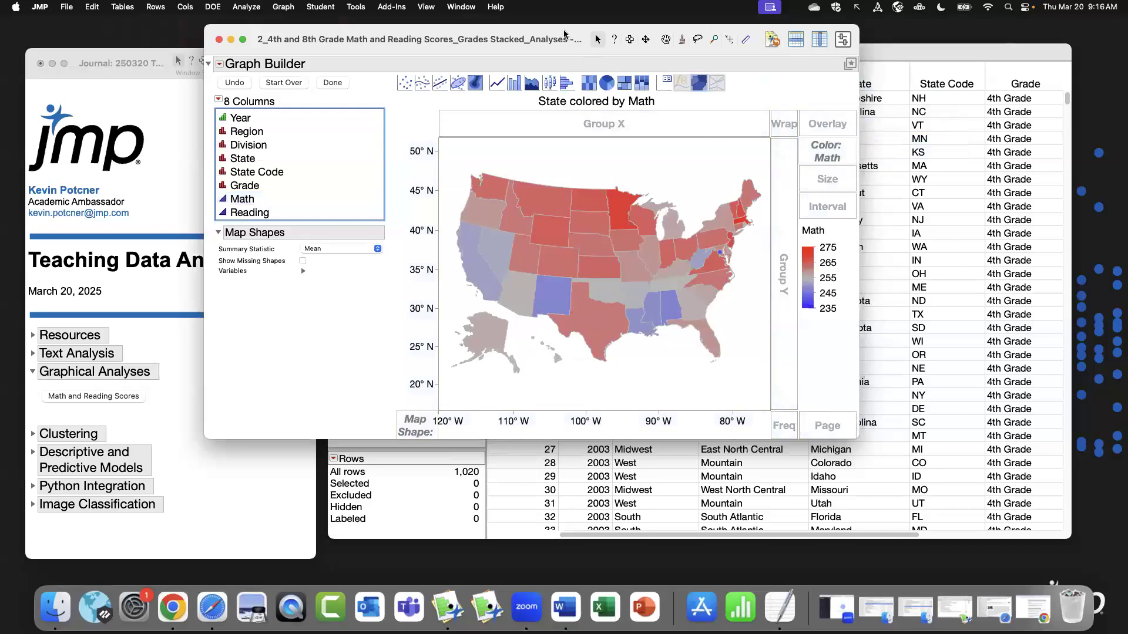
drag(562, 34, 545, 34)
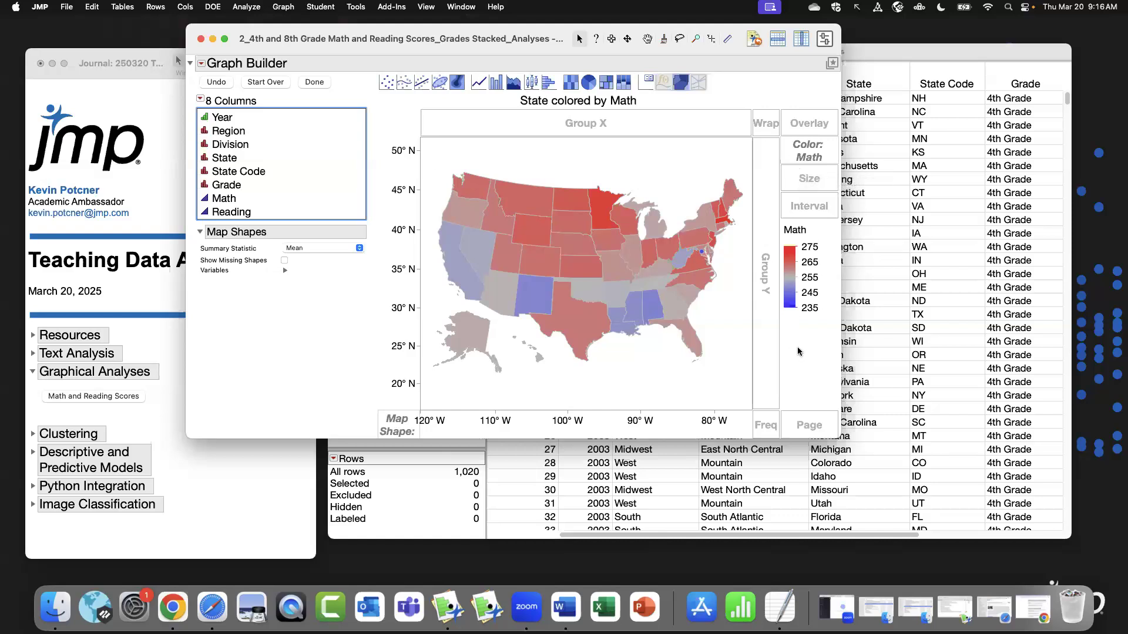
Set the Math color gradient to a Quantile scale type with the diverging Universal Bad to Good color theme.
right_click(791, 280)
click(815, 295)
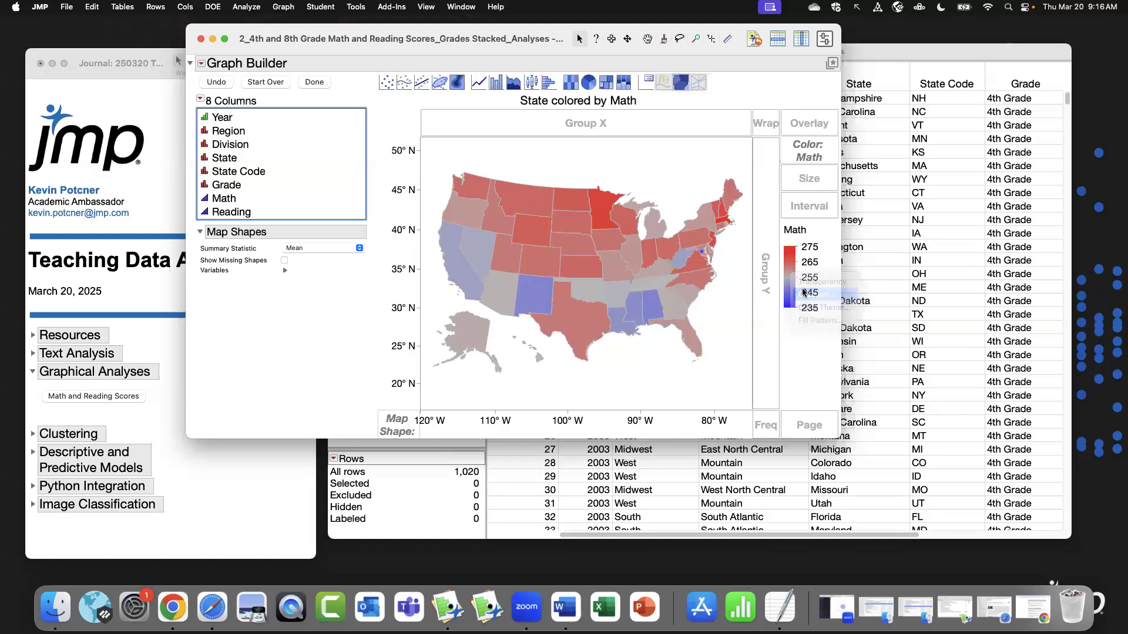
click(609, 232)
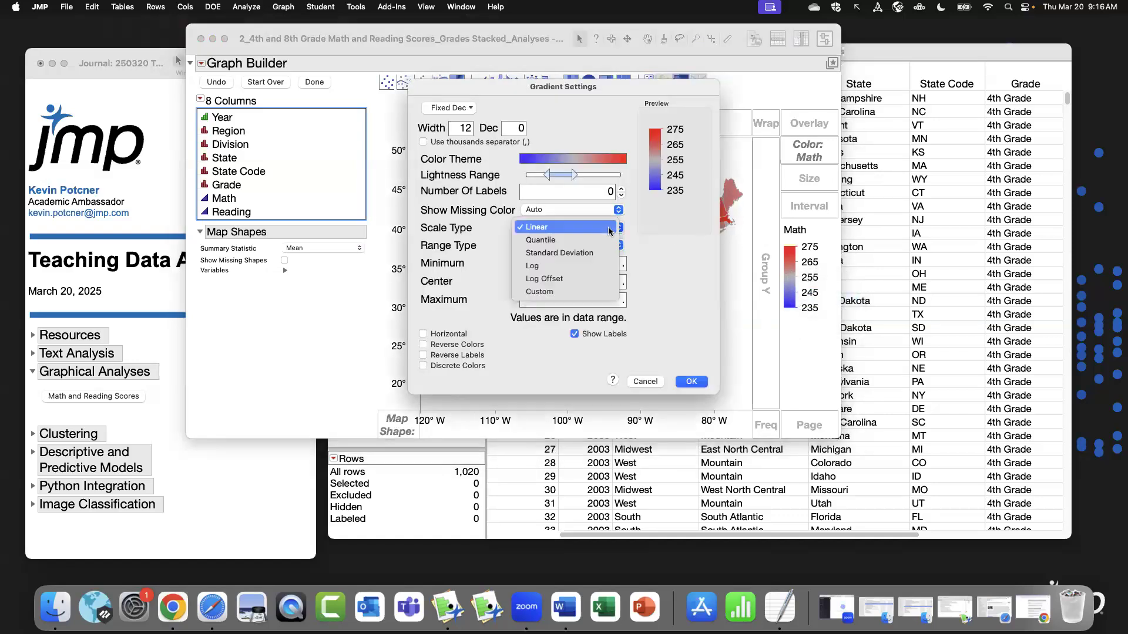
click(607, 236)
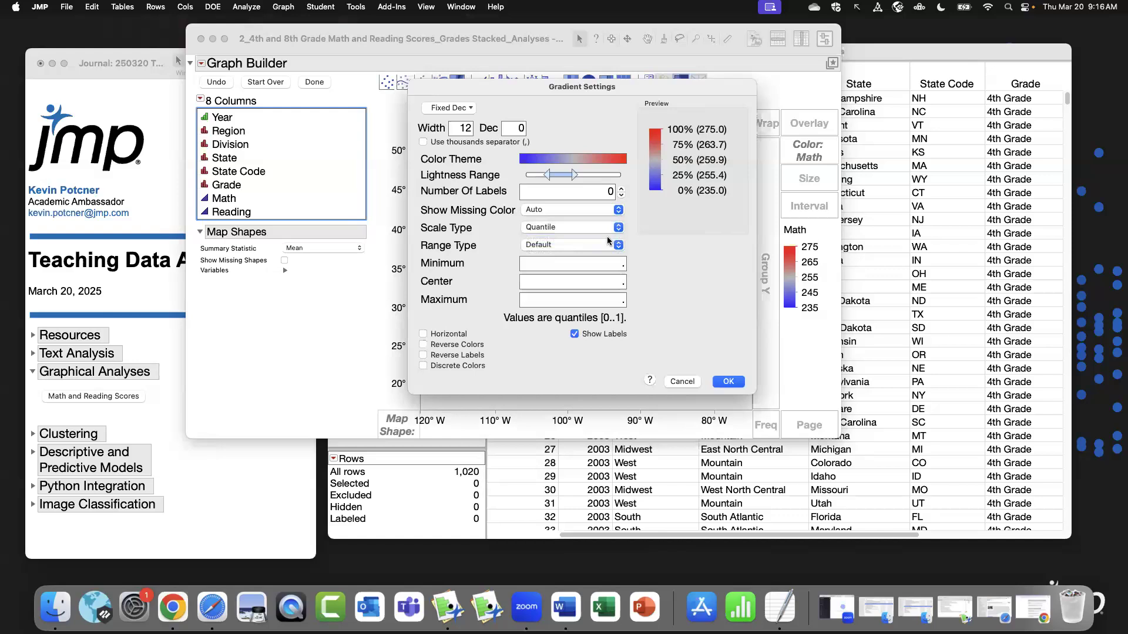
click(572, 157)
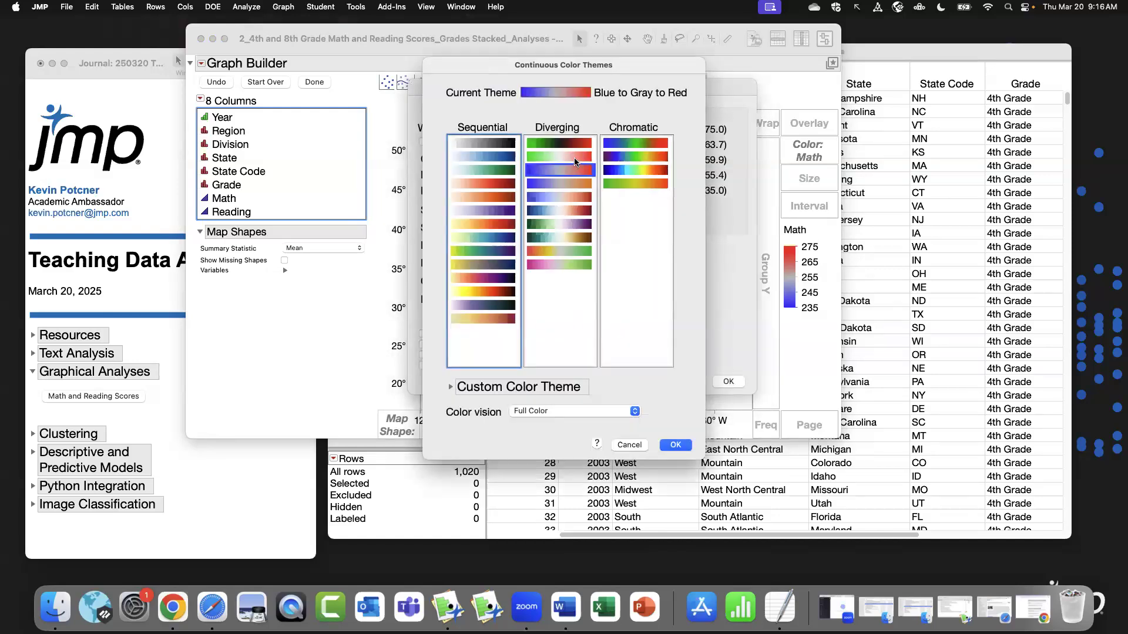
click(584, 266)
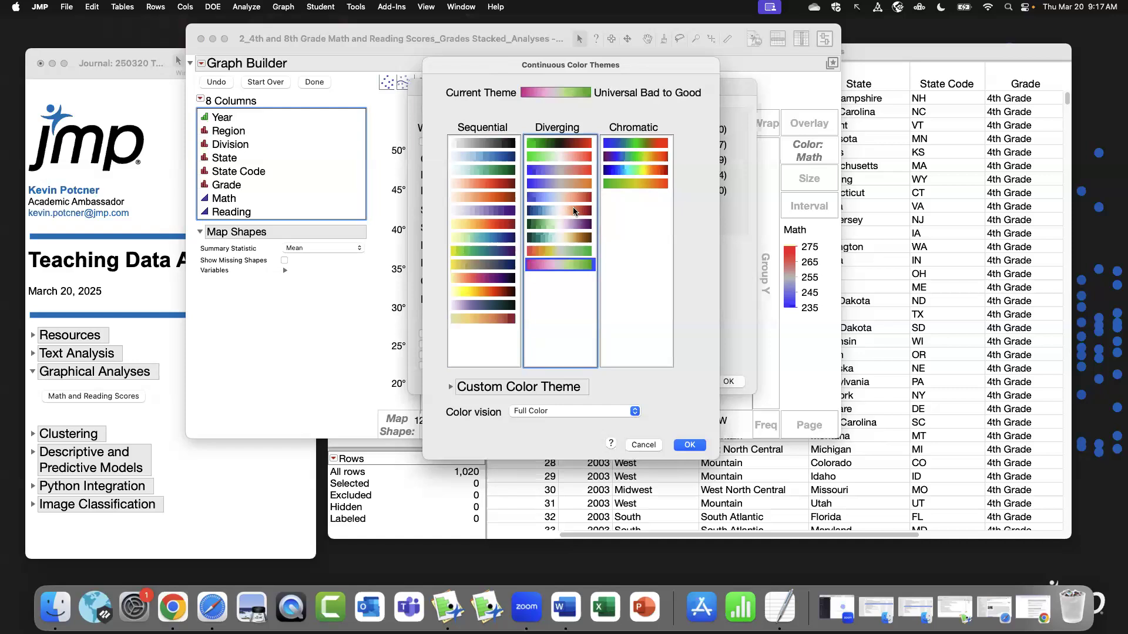
click(688, 444)
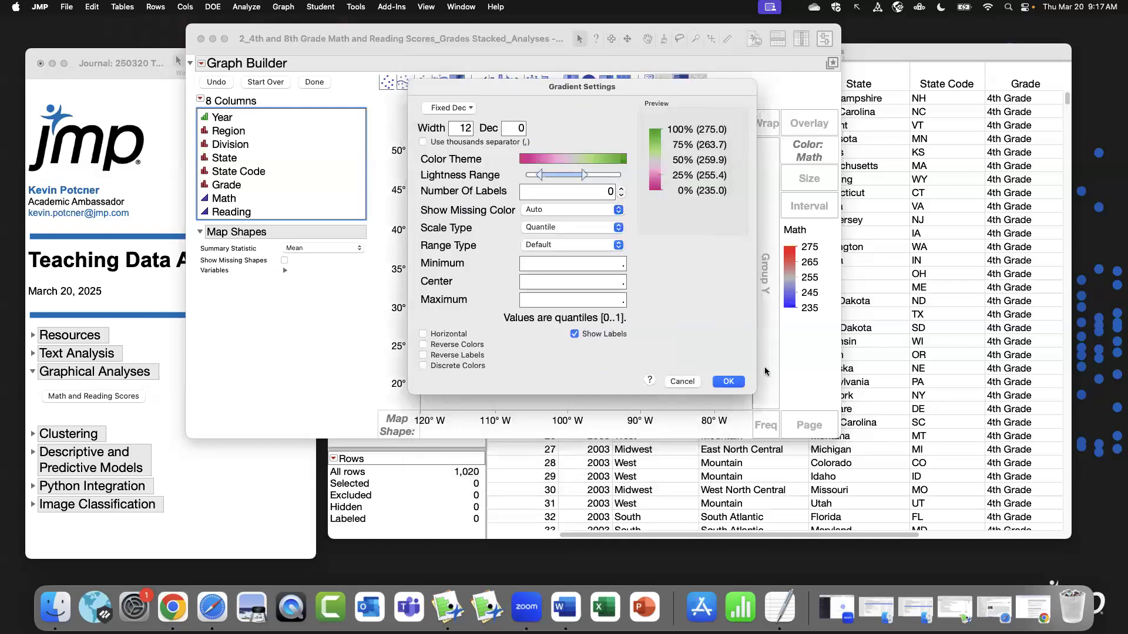
click(727, 382)
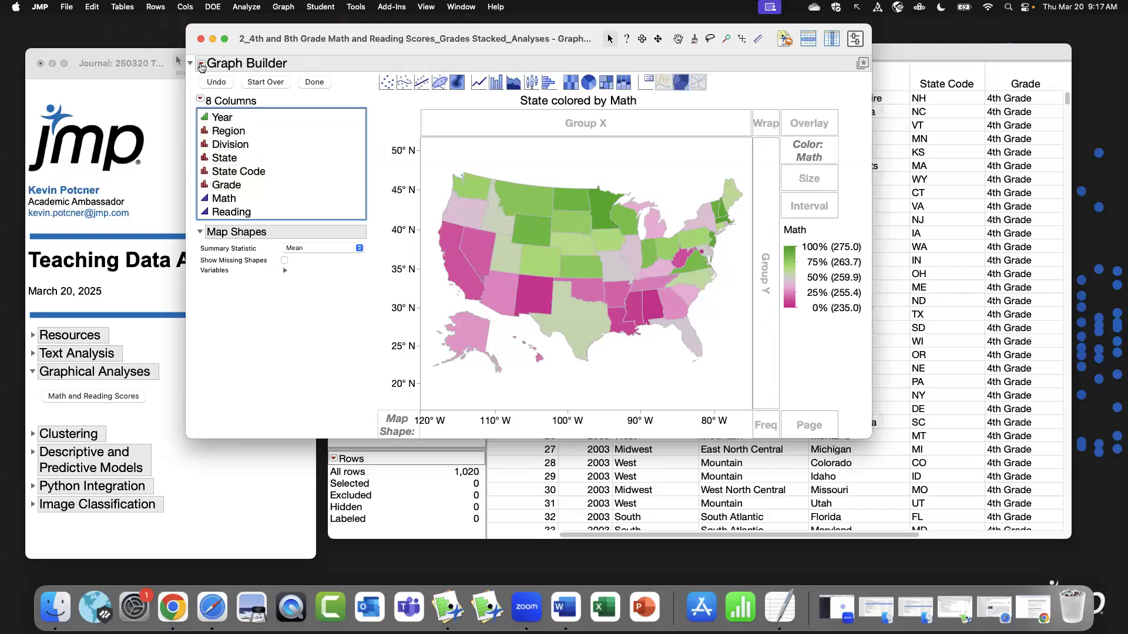
Add a Column Switcher to the map that swaps the Math coloring between Math and Reading, and try it out.
click(202, 64)
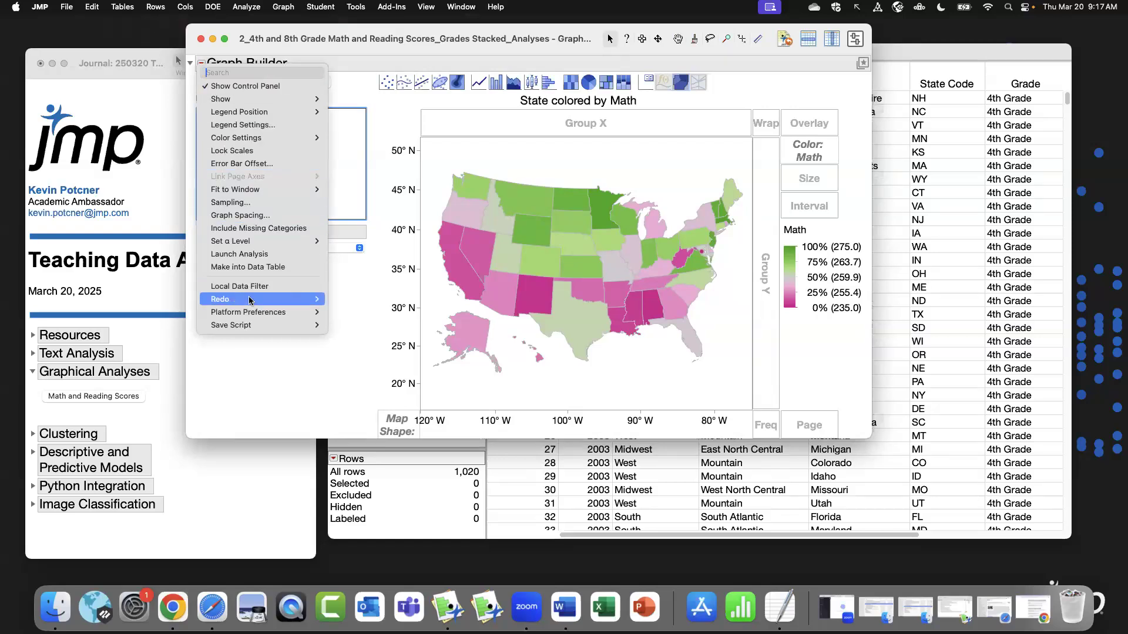
mouse_move(249, 300)
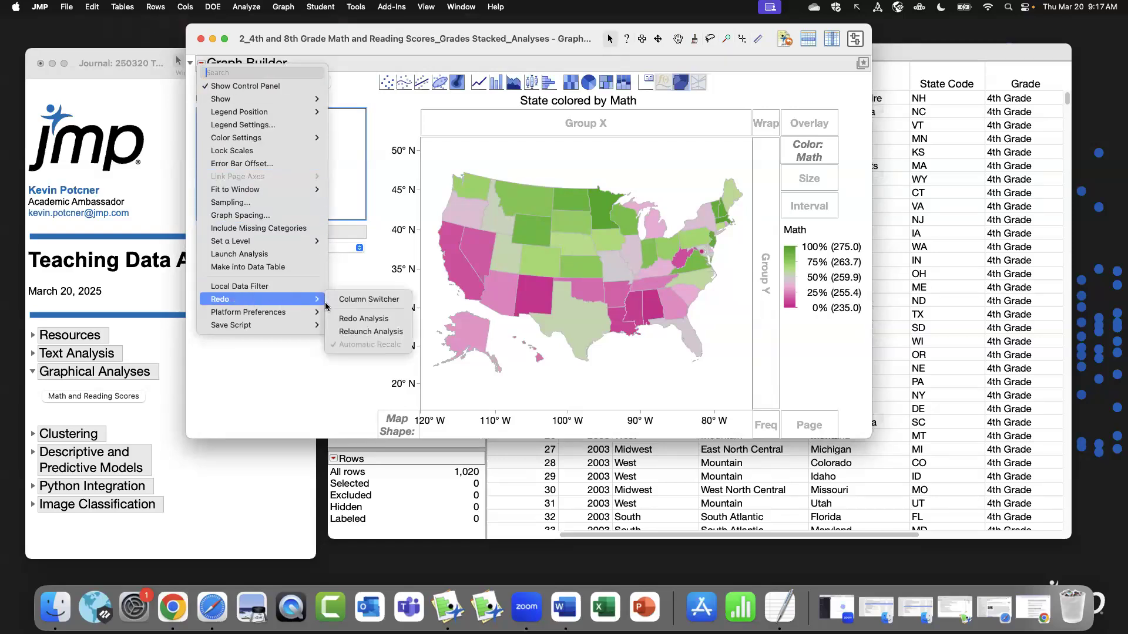
click(362, 301)
click(546, 165)
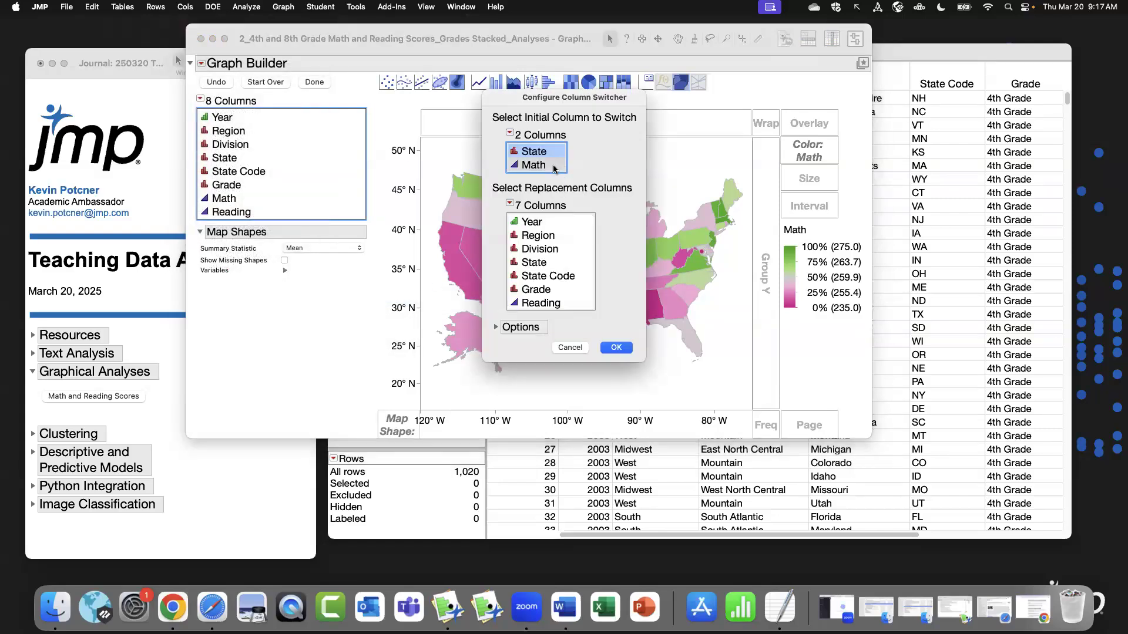
click(564, 303)
shift+click(562, 291)
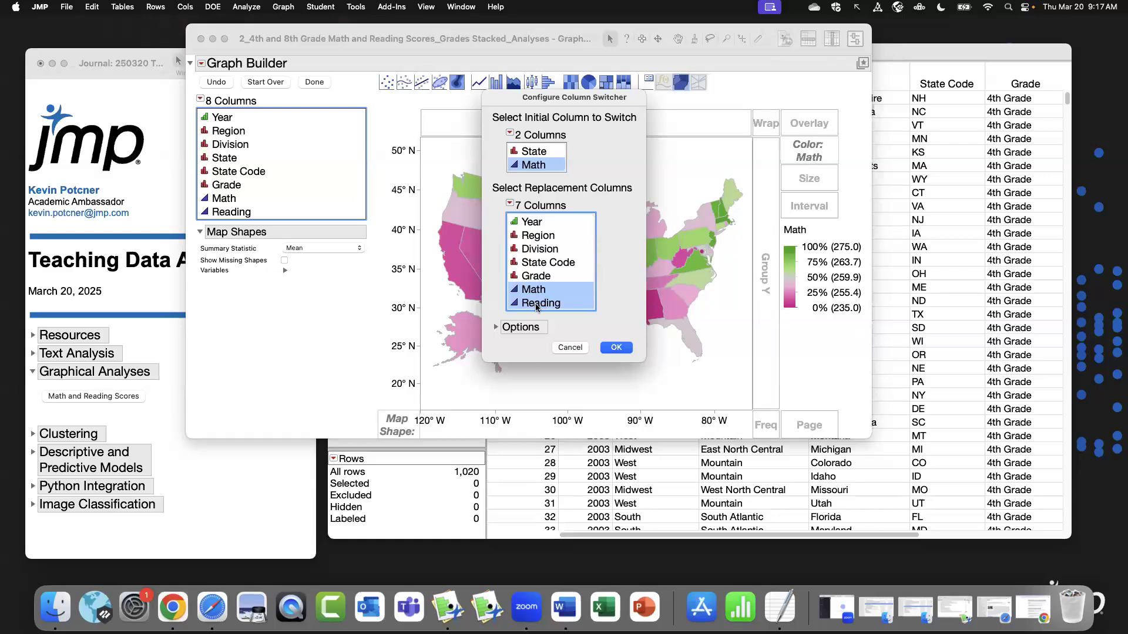
click(614, 348)
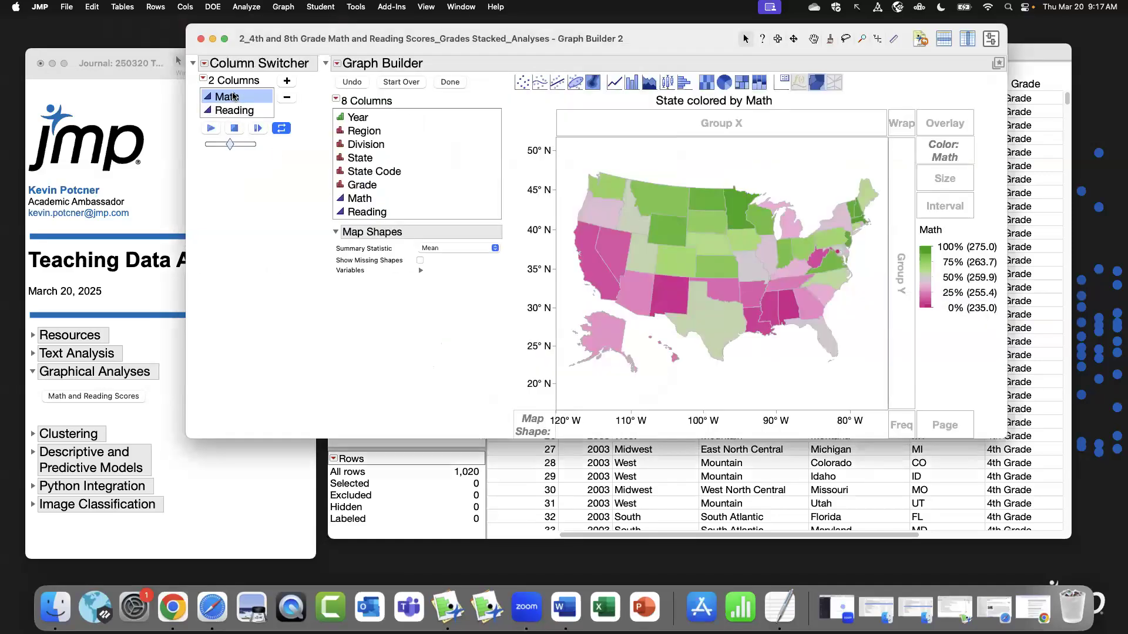
click(232, 111)
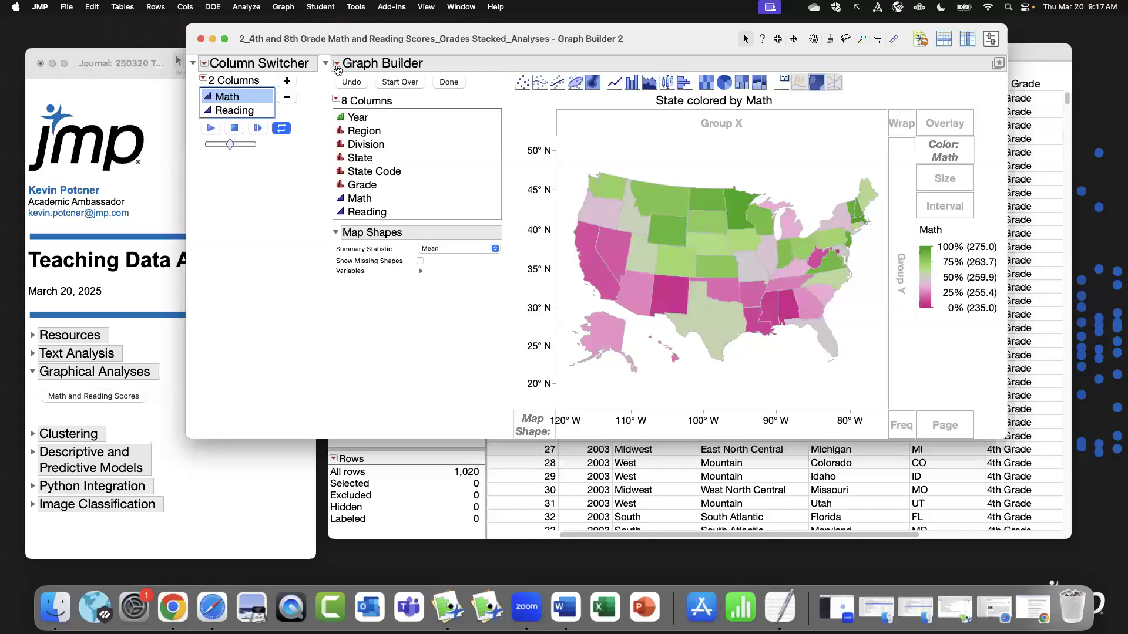
Add a Local Data Filter on Year and Grade to the map and reposition the graph window so it fits on screen.
click(337, 64)
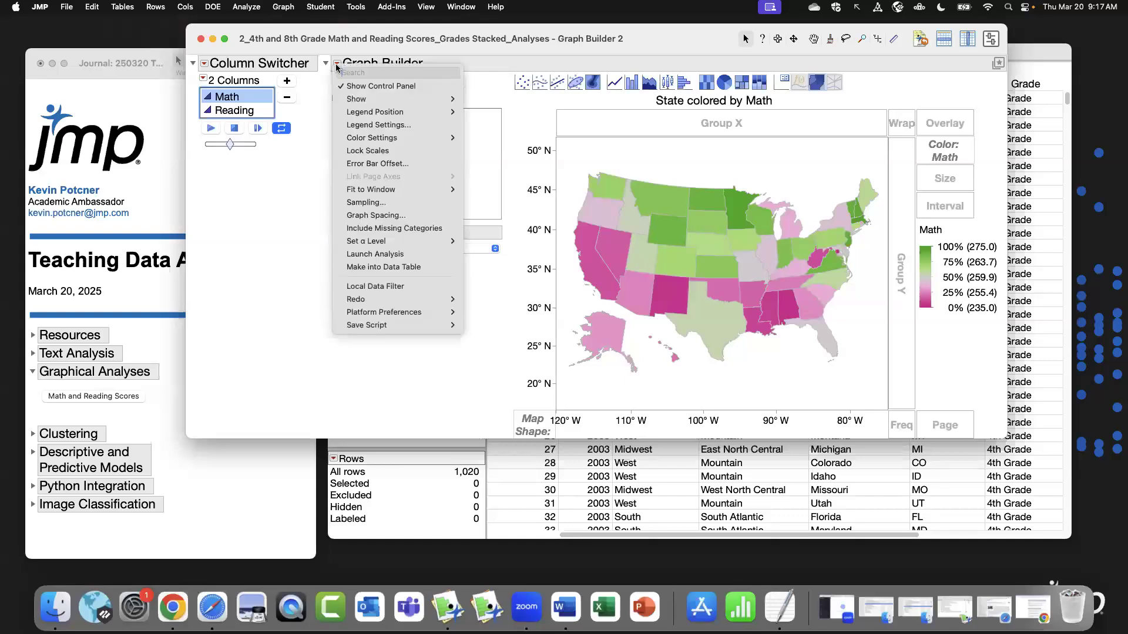
click(437, 287)
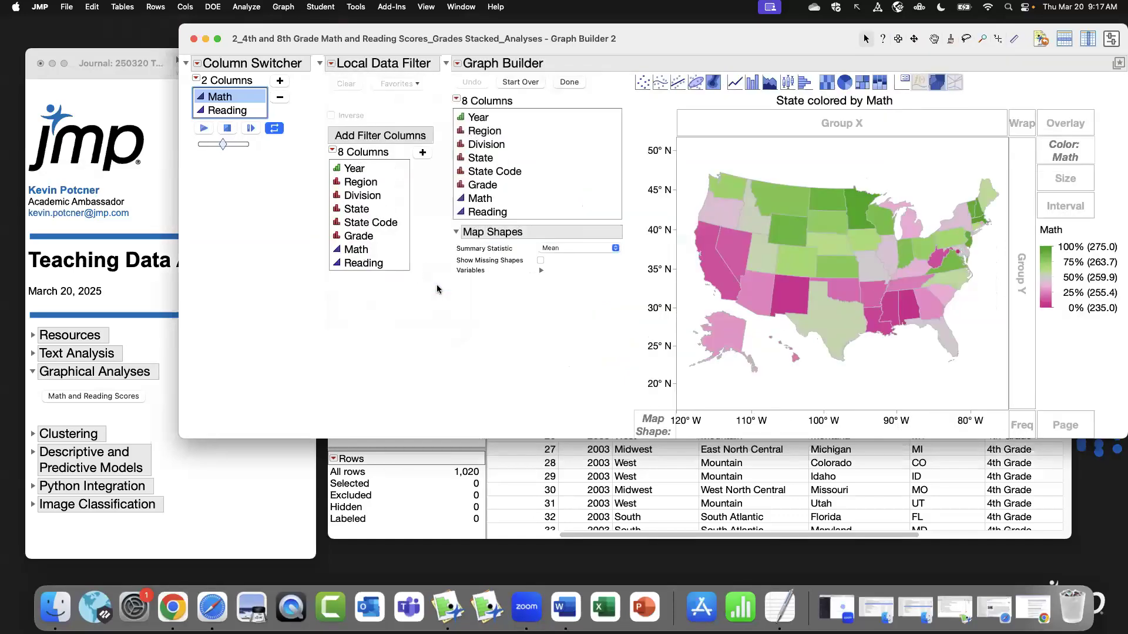
click(355, 169)
super+click(359, 236)
click(423, 153)
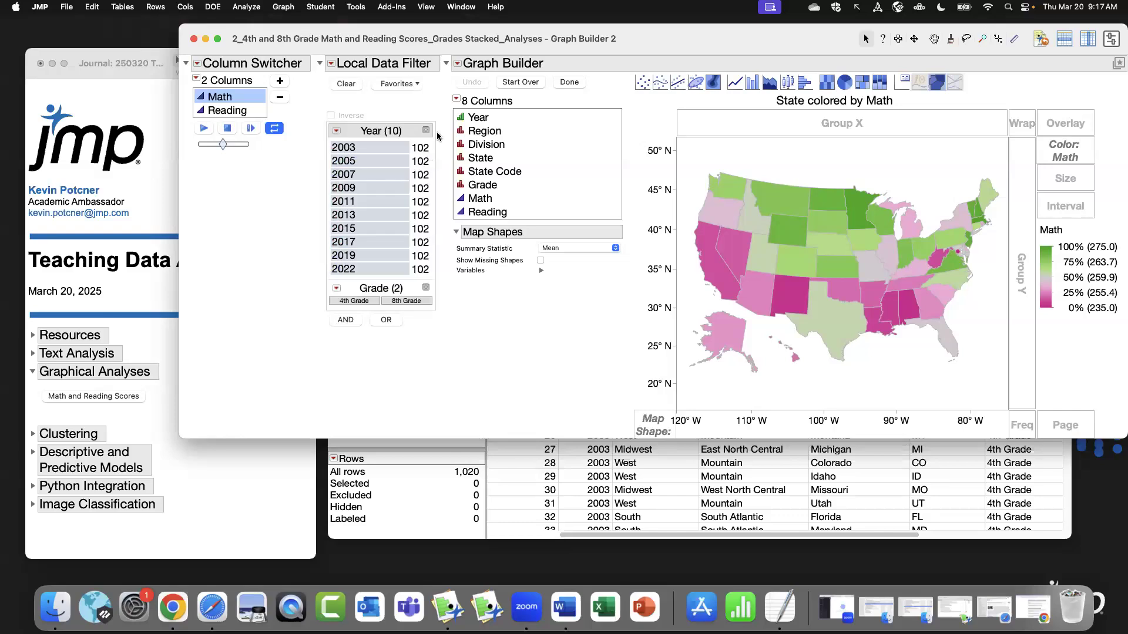
drag(693, 40, 607, 31)
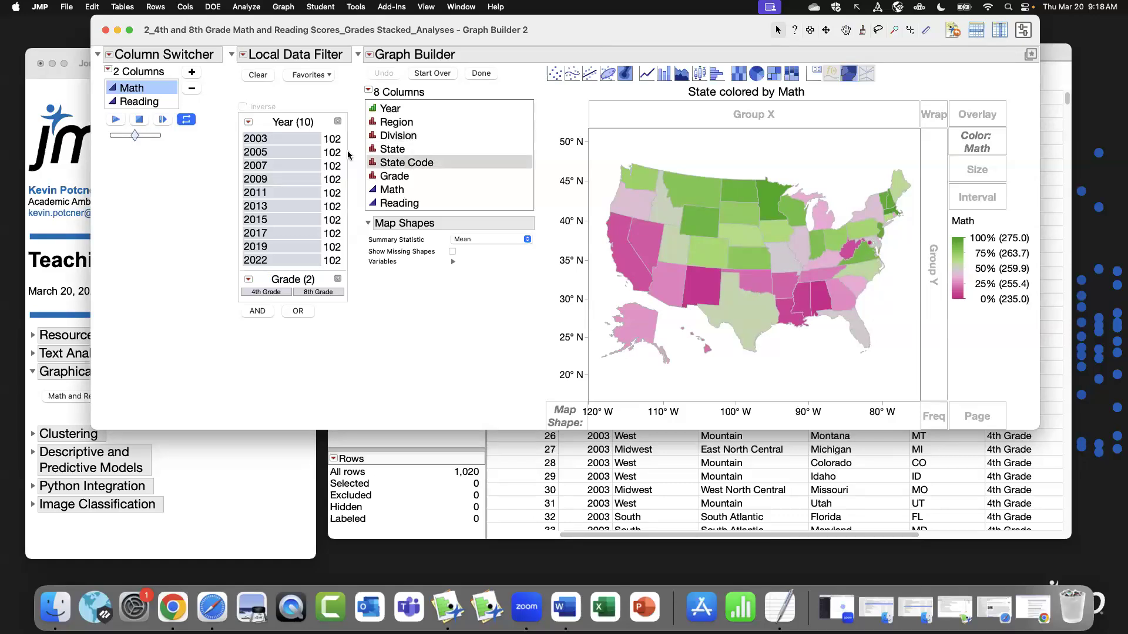
Step the Year filter from 2003 through 2015 to view how the Math map changes over time.
click(287, 145)
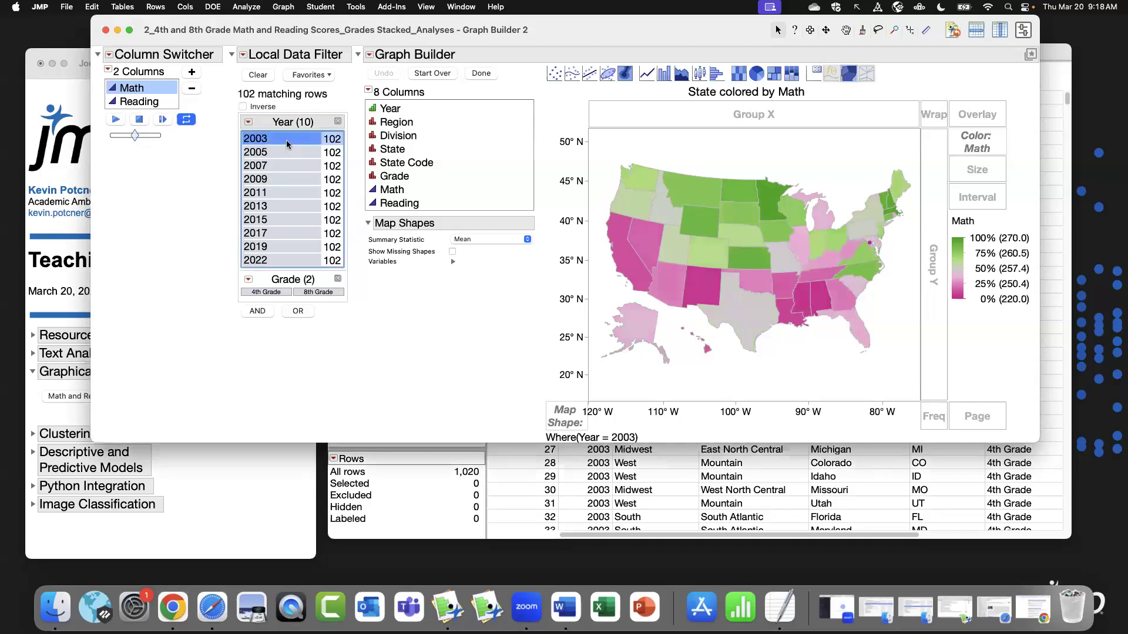
key(Down)
key(Down)
key(Down)
key(Down)
key(Down)
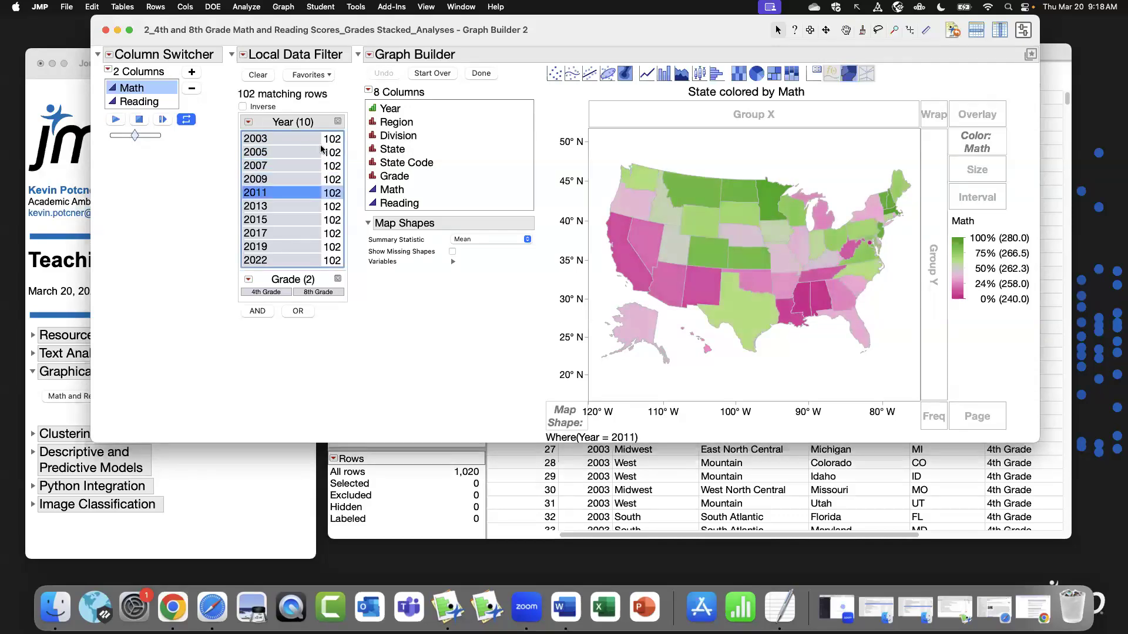
key(Down)
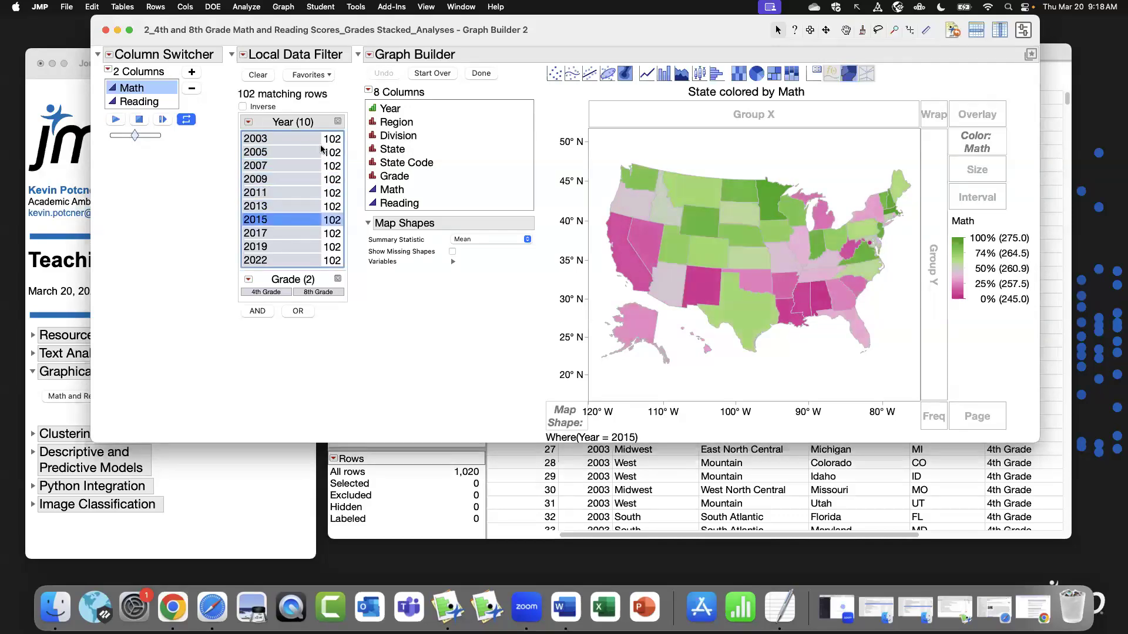
Filter the map to 4th Grade and alternate the coloring between Math and Reading, ending on Reading.
click(262, 292)
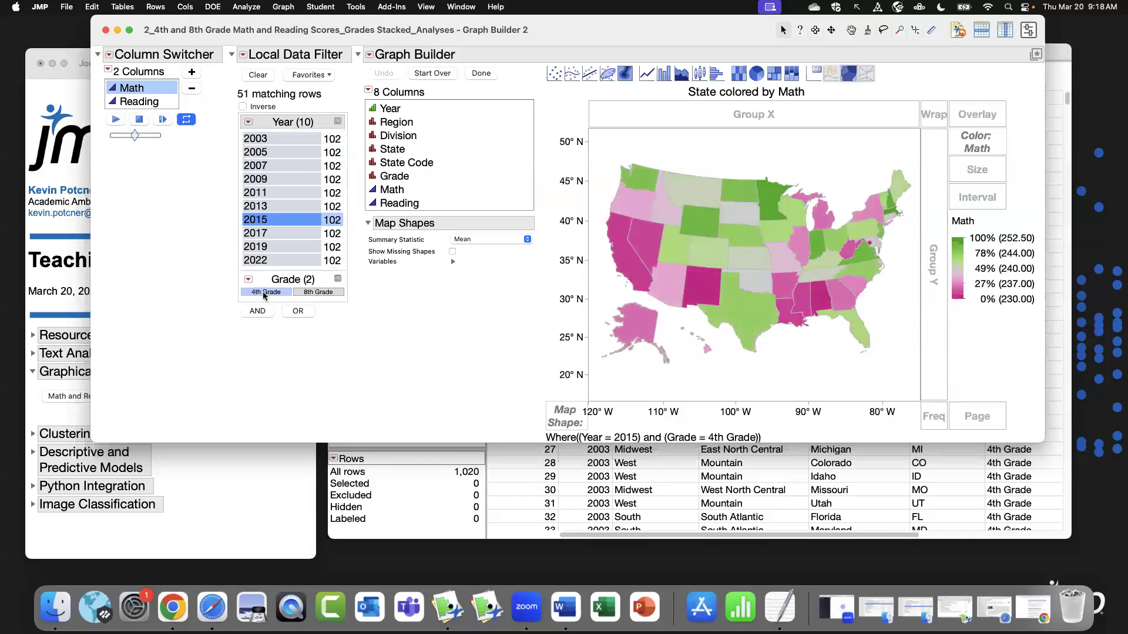
click(149, 102)
click(150, 89)
click(151, 102)
click(153, 87)
click(151, 102)
Step the Year filter from 2003 through 2022 to view the changes in 4th Grade Reading scores.
click(280, 139)
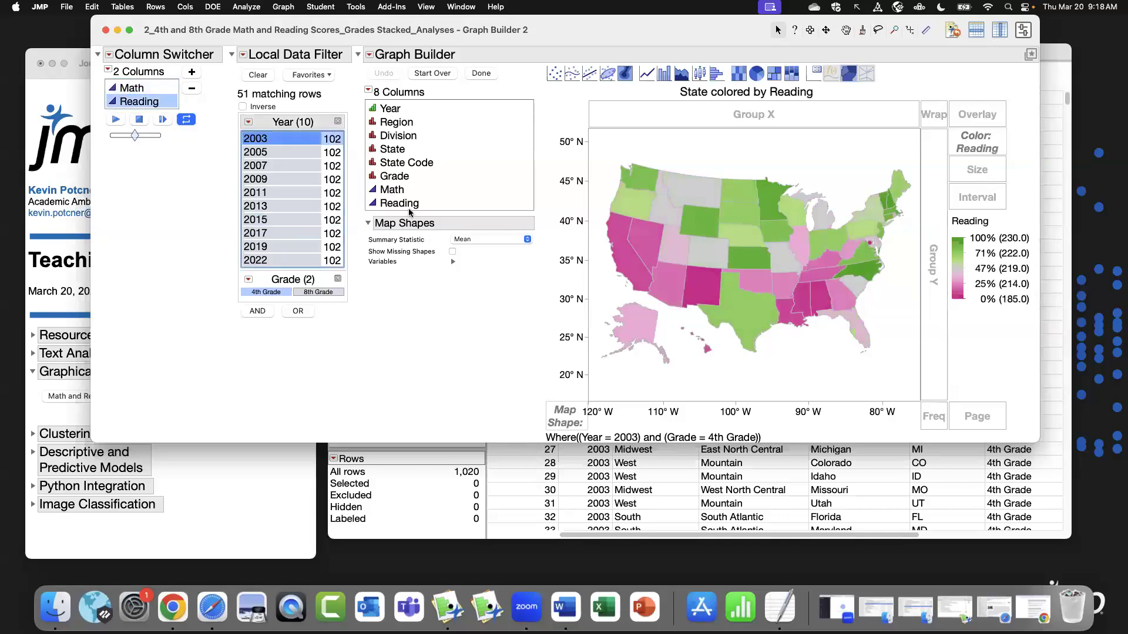
key(Down)
key(Down)
key(Down)
key(Down)
key(Down)
key(Down)
key(Down)
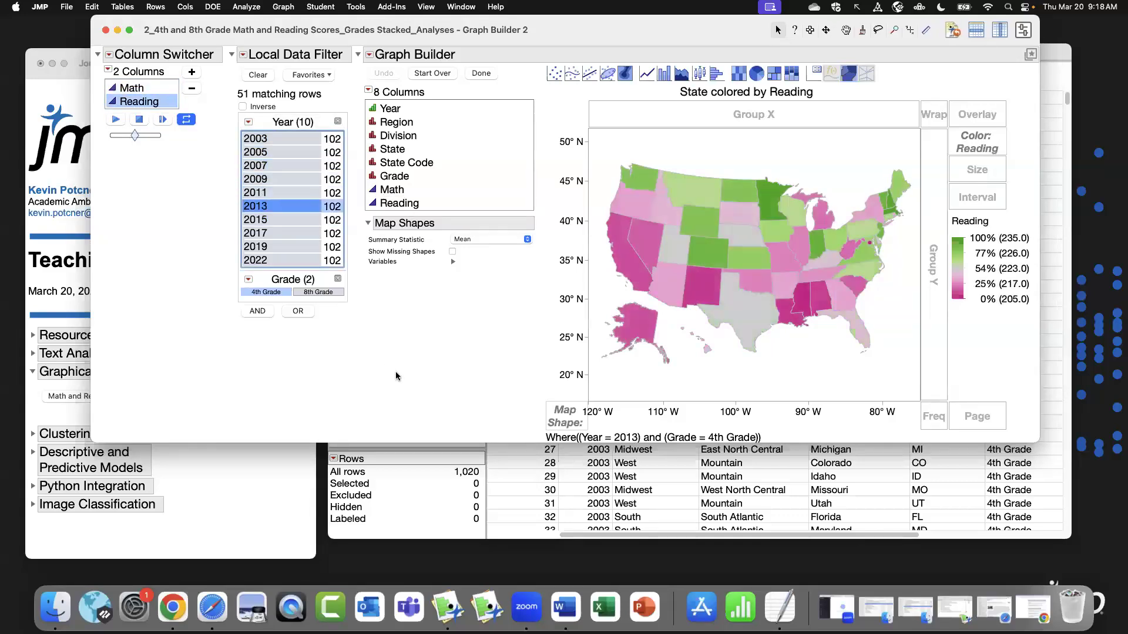
key(Down)
key(Down)
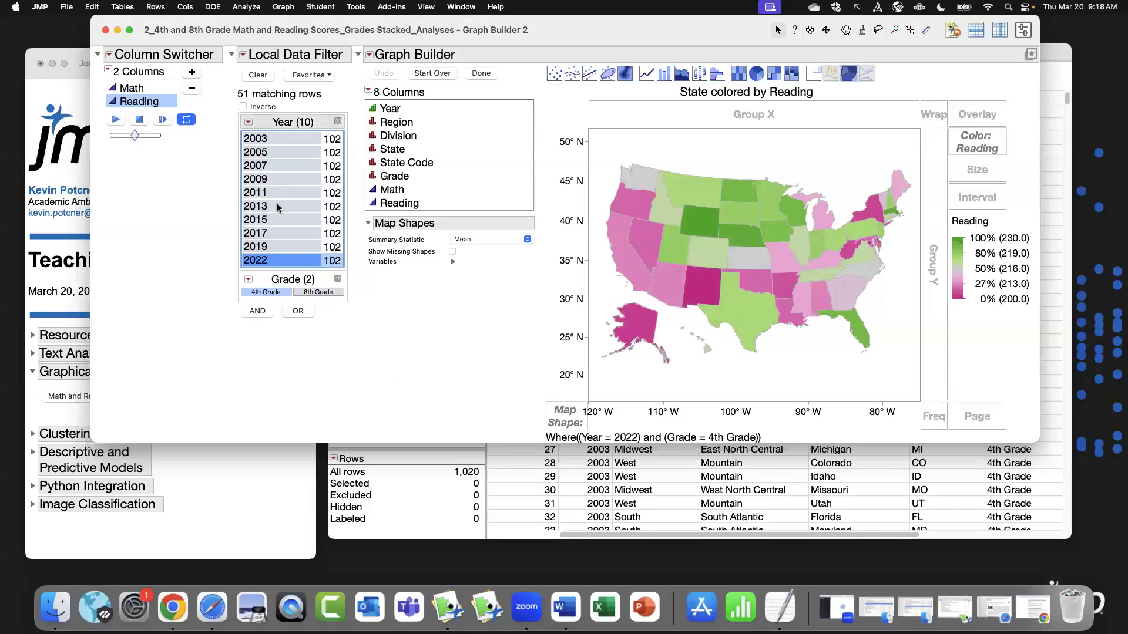
Filter the map to the years 2005 through 2013 together and move the graph window lower.
drag(279, 154, 283, 194)
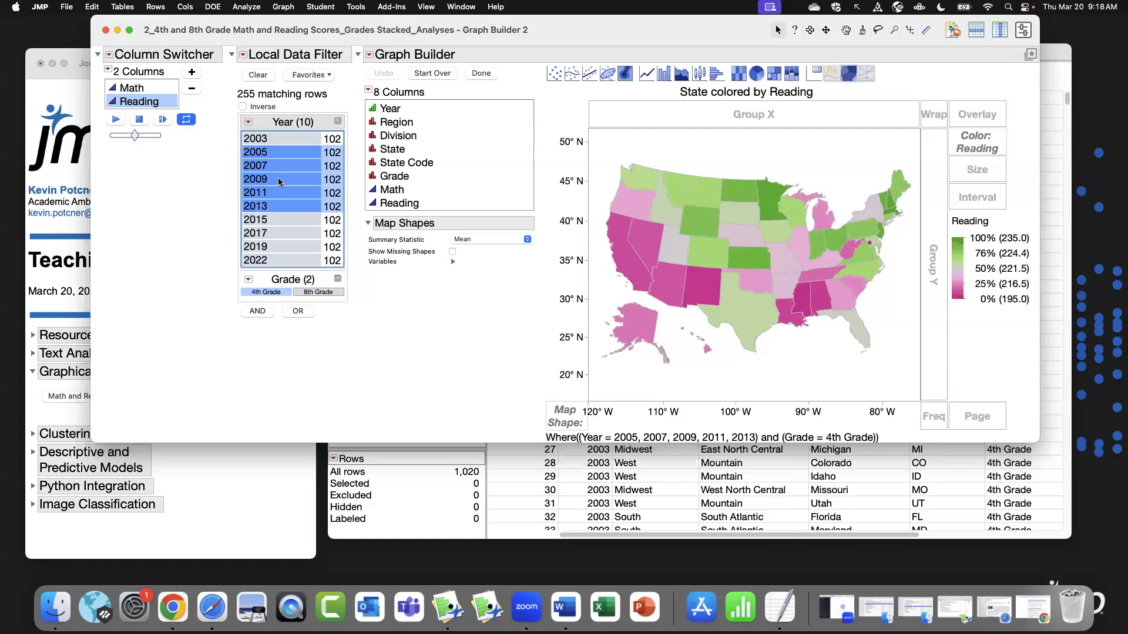
drag(577, 18, 567, 36)
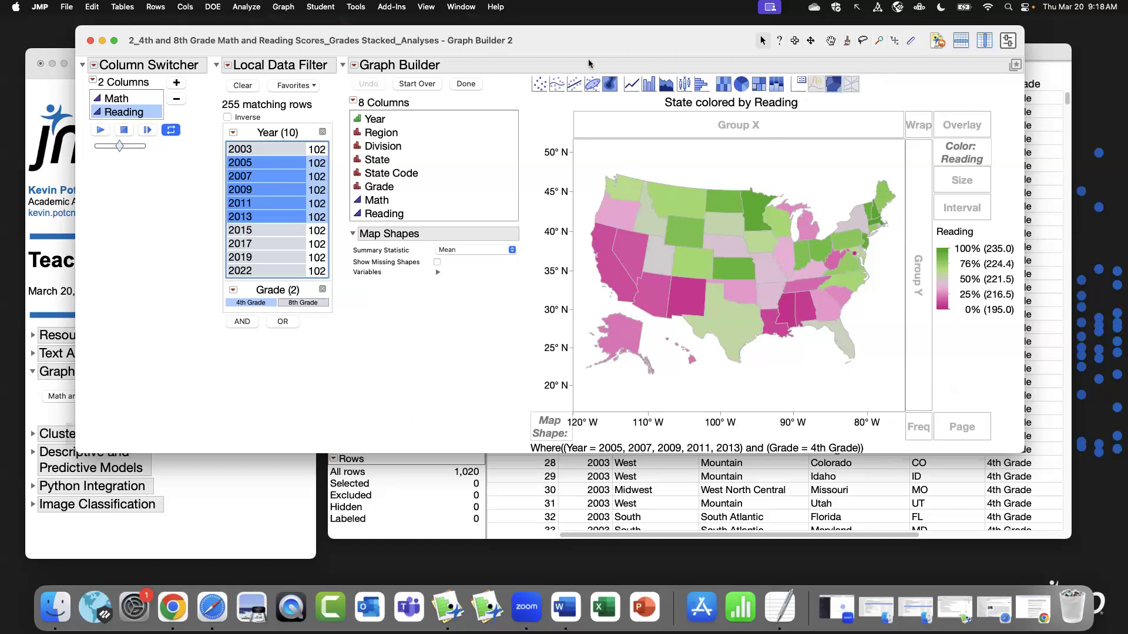
drag(599, 42, 629, 79)
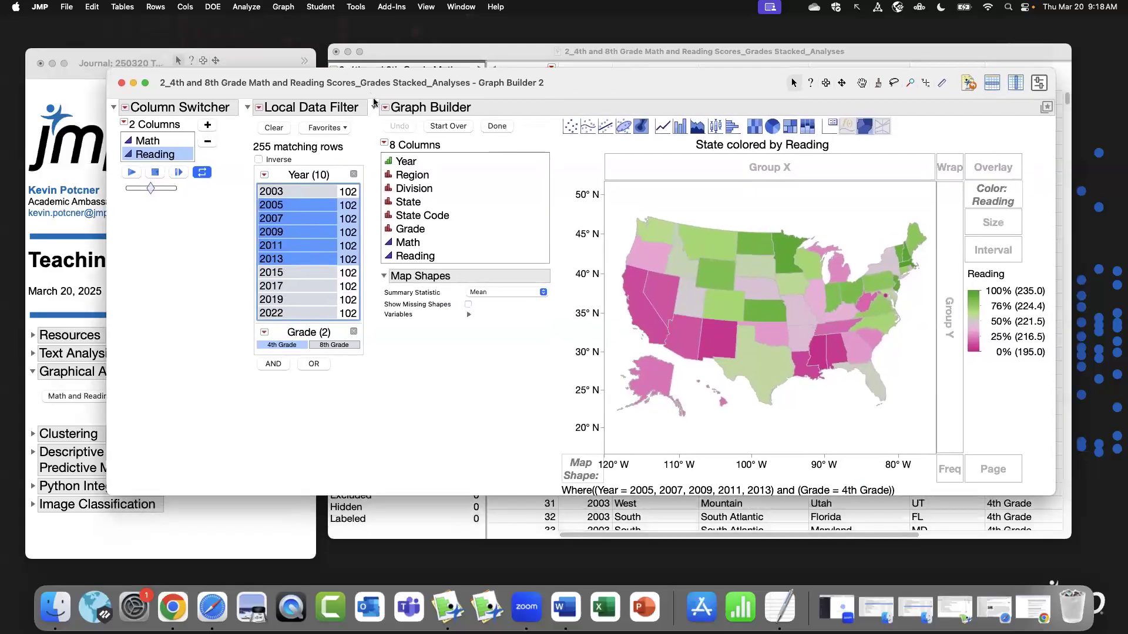
Save the map's script to the data table as State colored by Reading, keeping the table's script list in view.
click(384, 109)
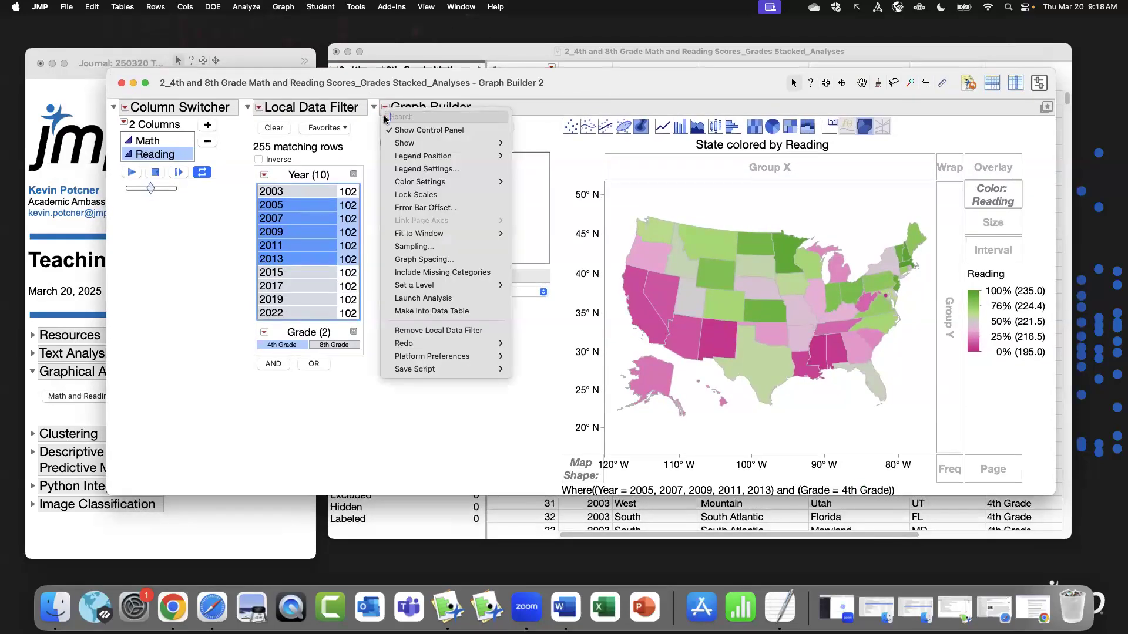
drag(621, 89, 609, 167)
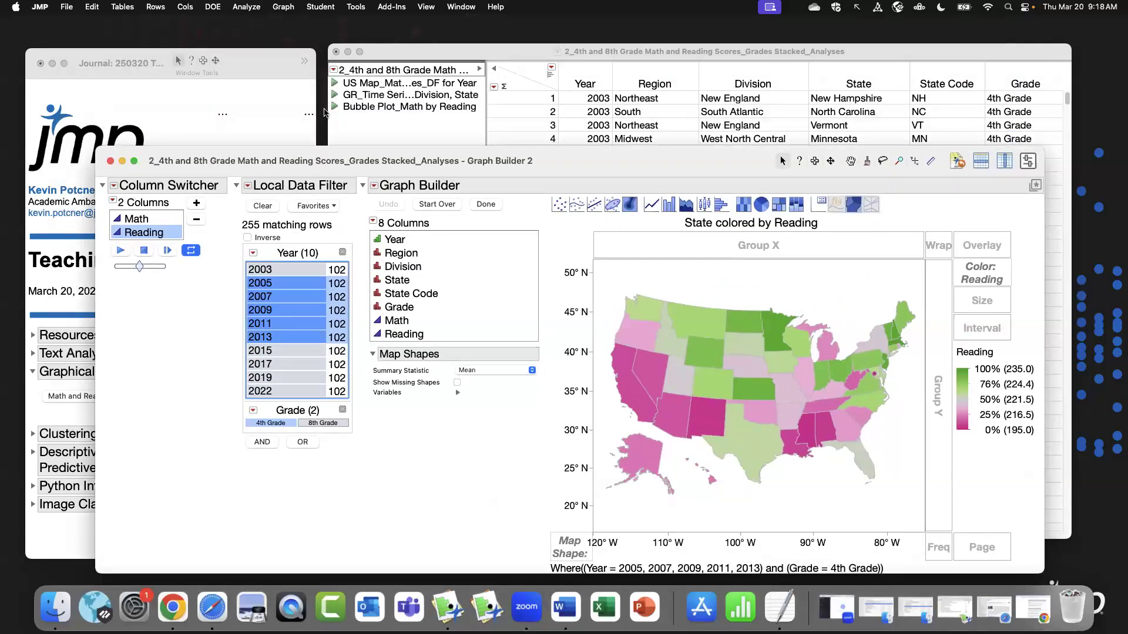
drag(326, 110, 489, 137)
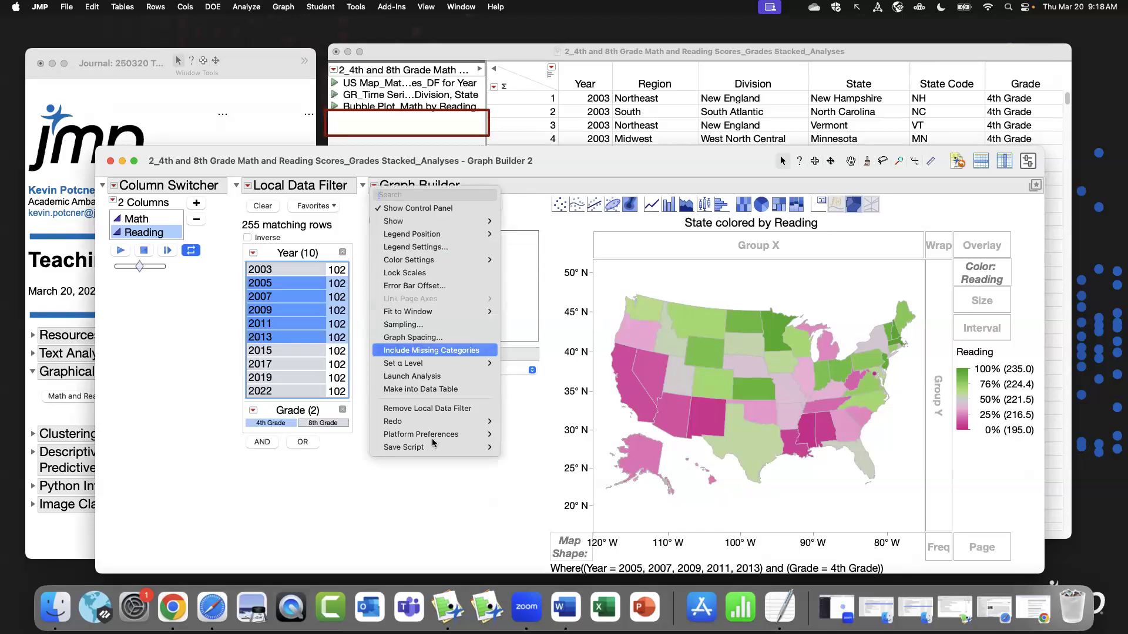
mouse_move(436, 450)
click(532, 446)
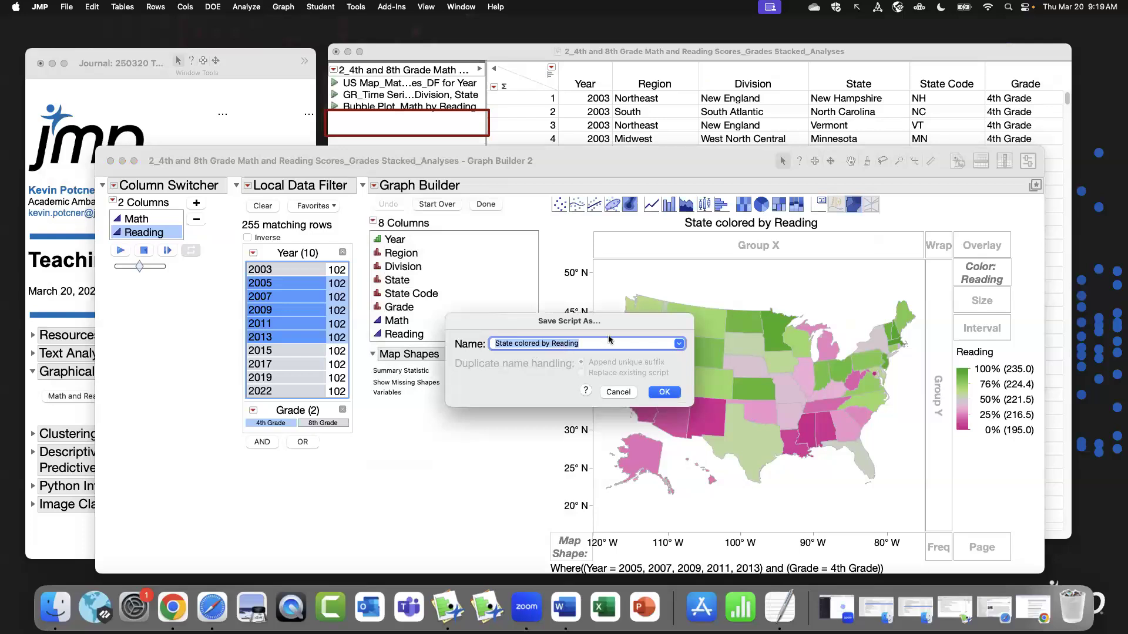
click(665, 392)
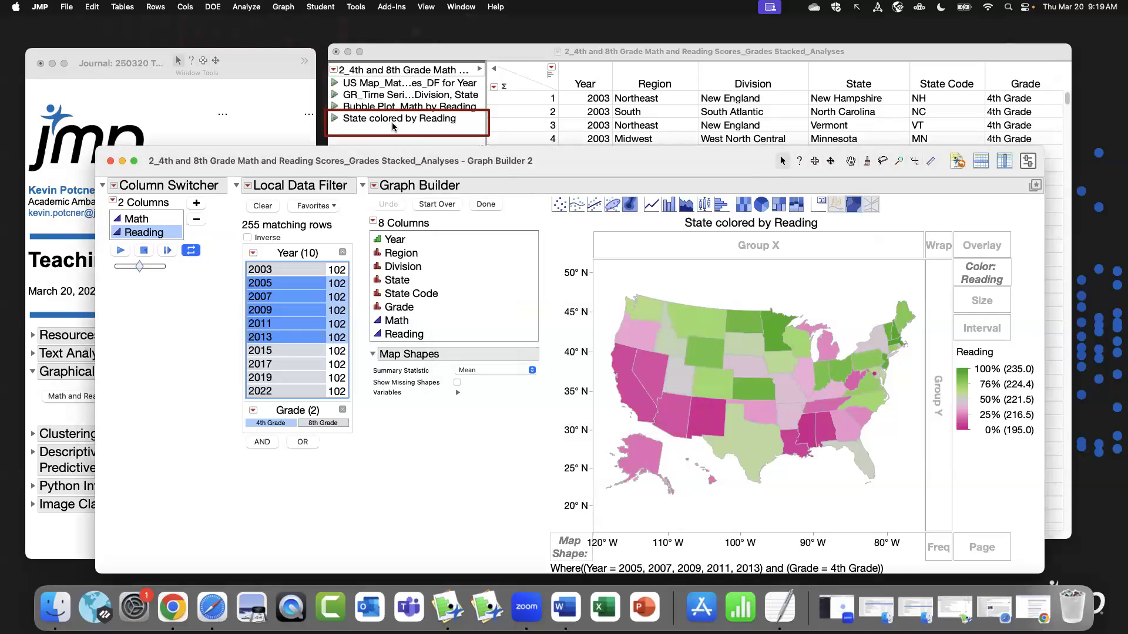
Close the map window and recreate the map by running the saved State colored by Reading script.
click(111, 160)
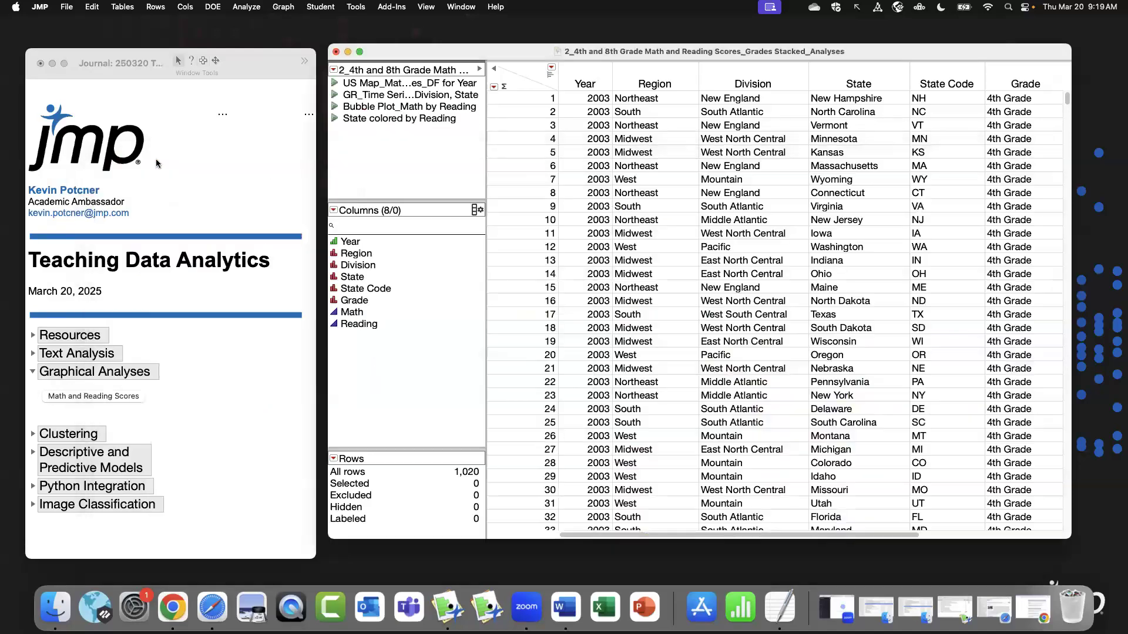
click(334, 119)
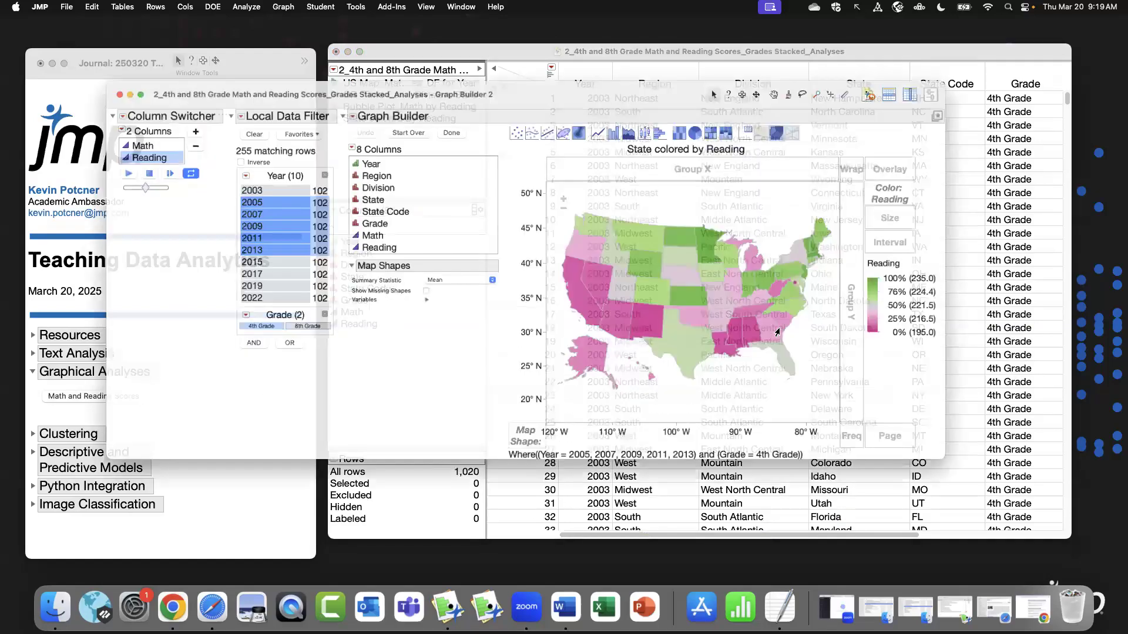
mouse_move(777, 332)
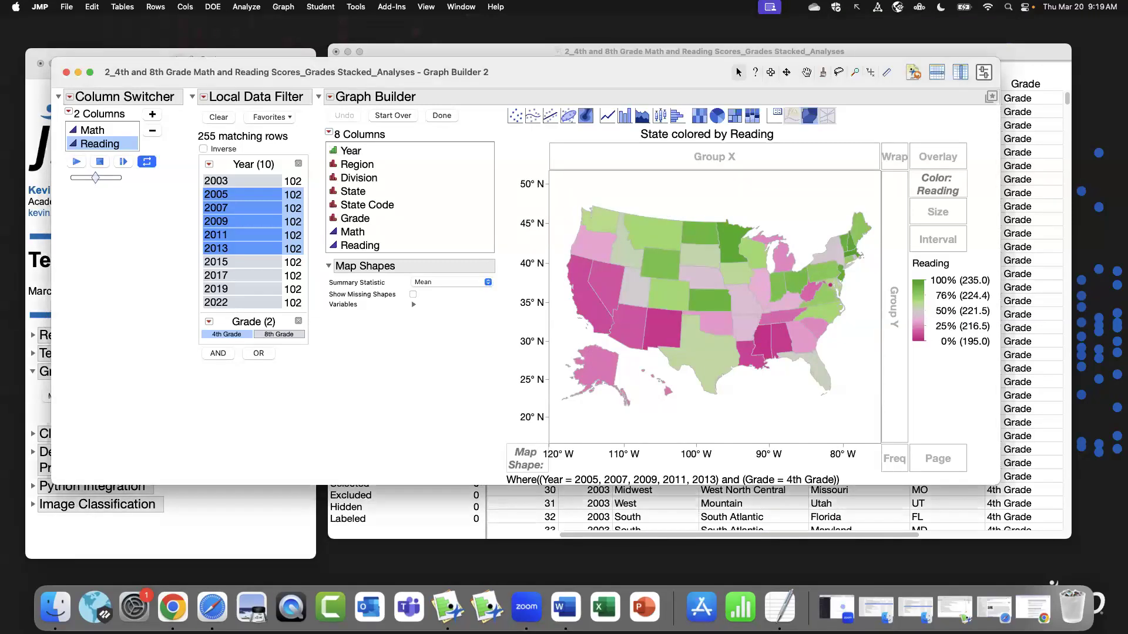
Close the map window, then open an empty Graph Builder for the scores table and enlarge its window.
click(66, 72)
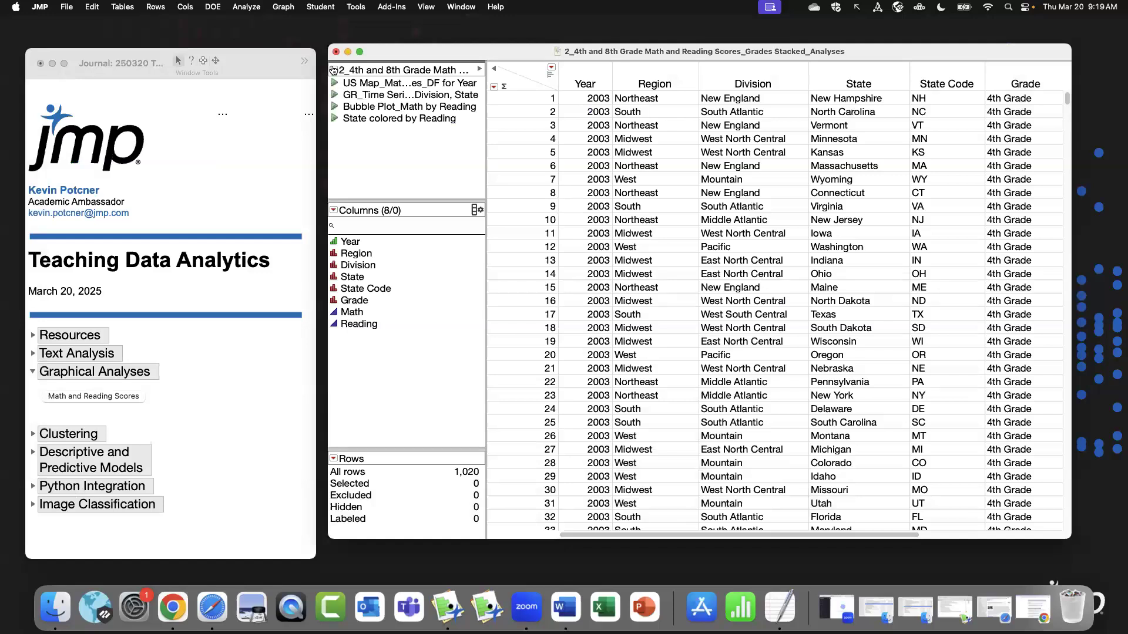
click(336, 96)
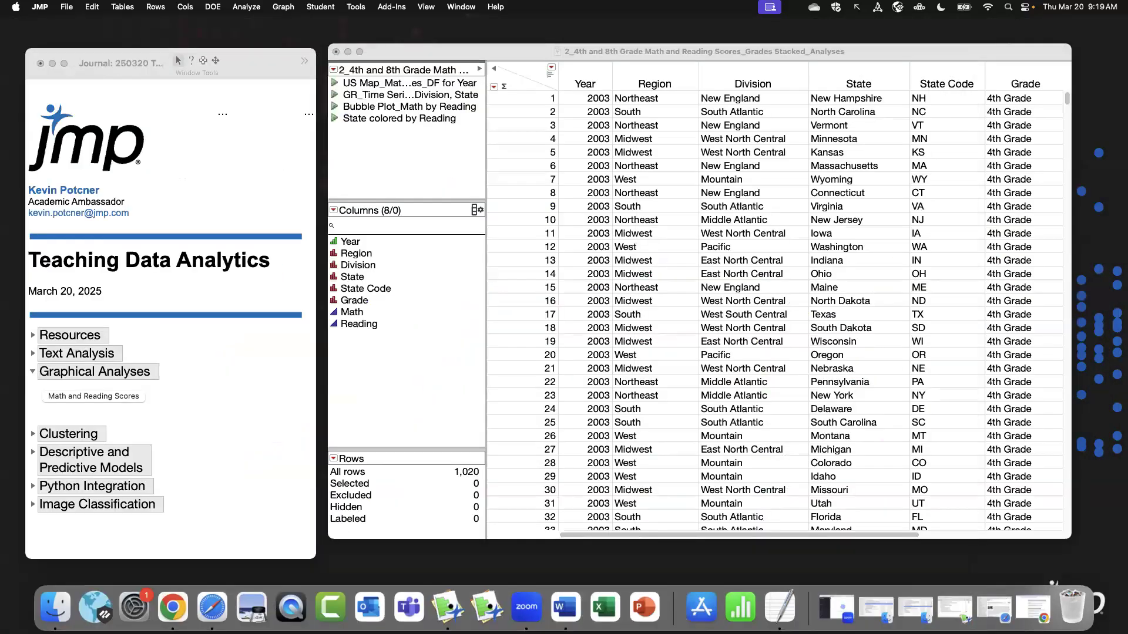
click(431, 50)
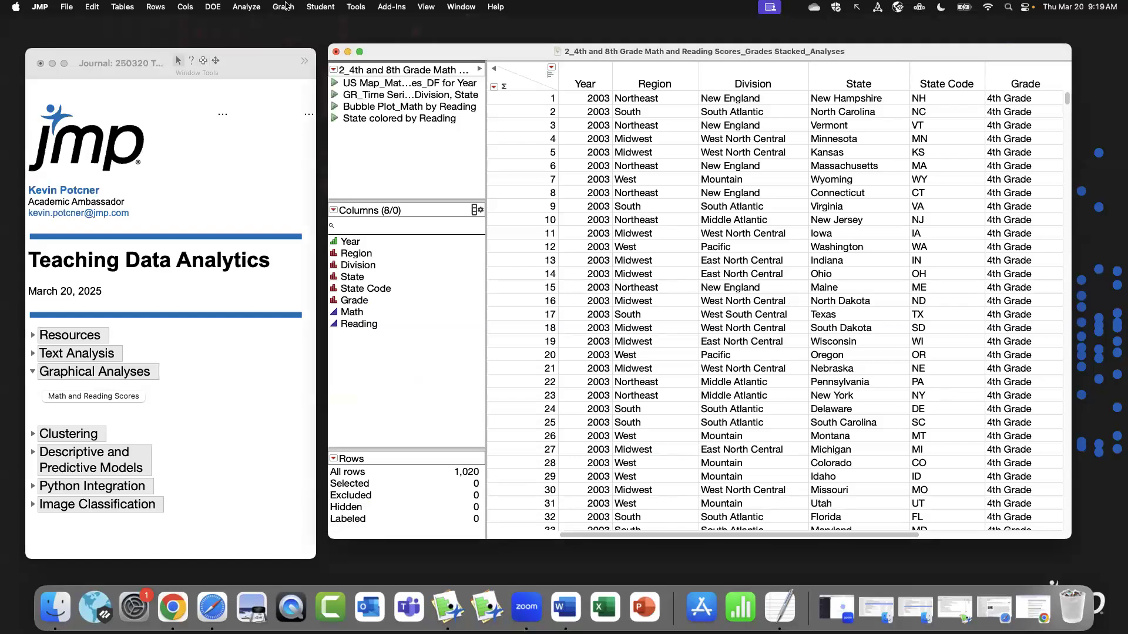
click(283, 7)
key(Escape)
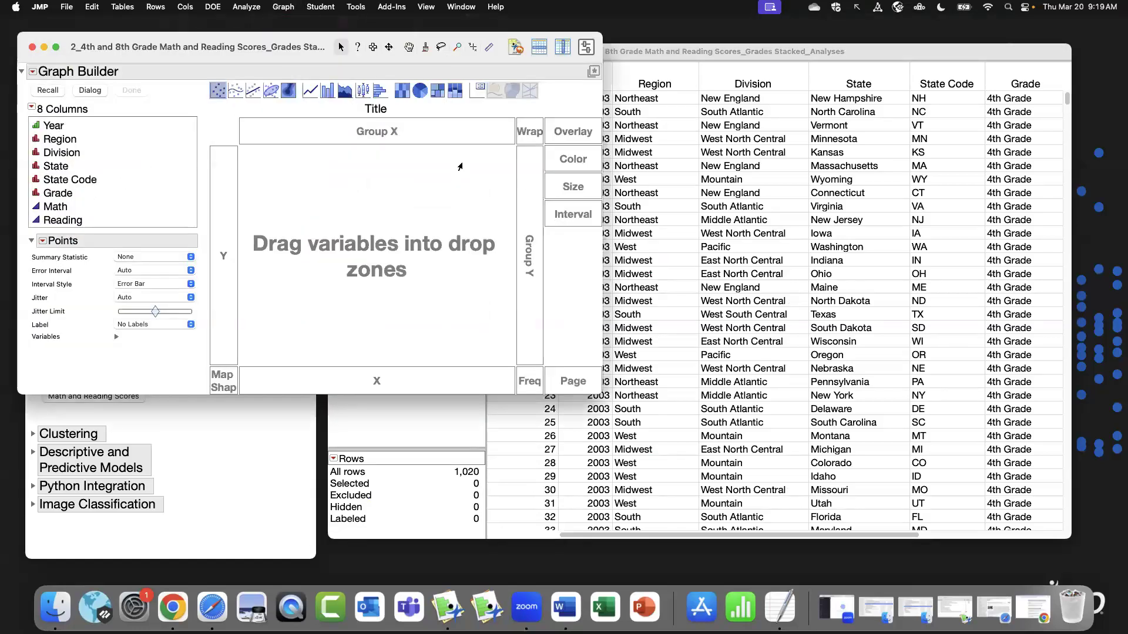
drag(275, 36, 486, 58)
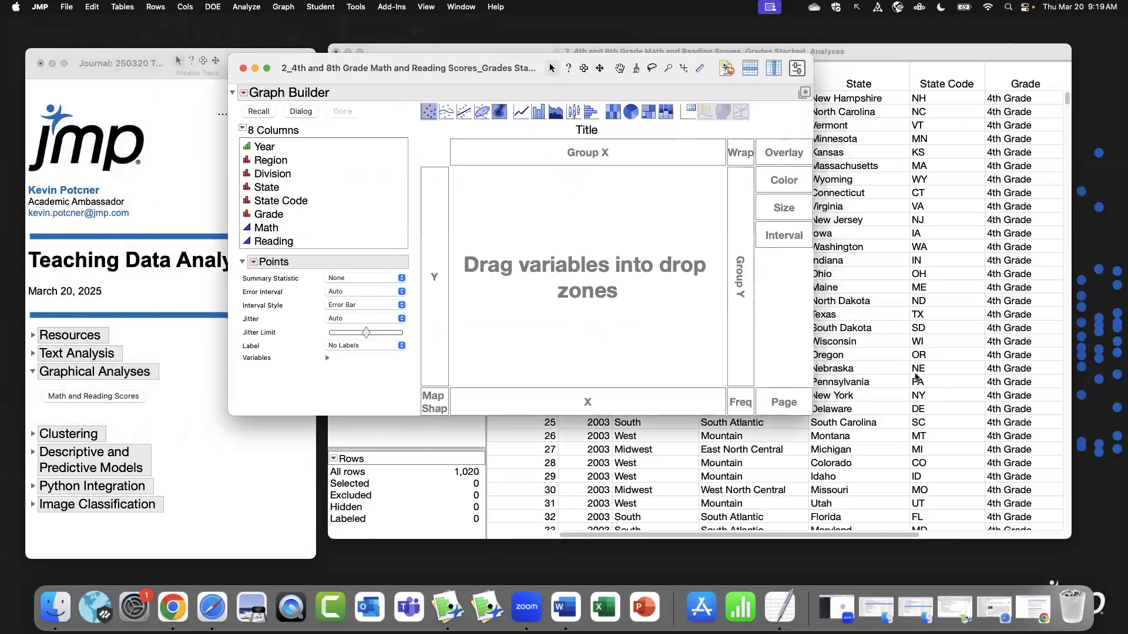
drag(966, 454, 987, 474)
Plot Math on the Y axis and add a Column Switcher that swaps between Math and Reading.
click(266, 227)
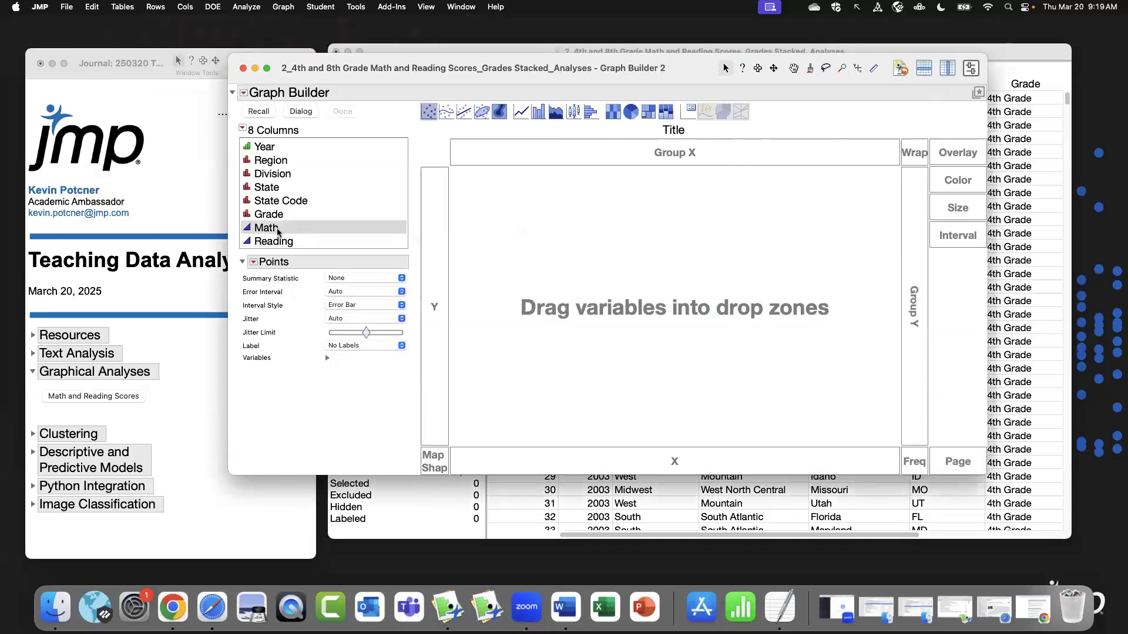
drag(266, 228, 438, 252)
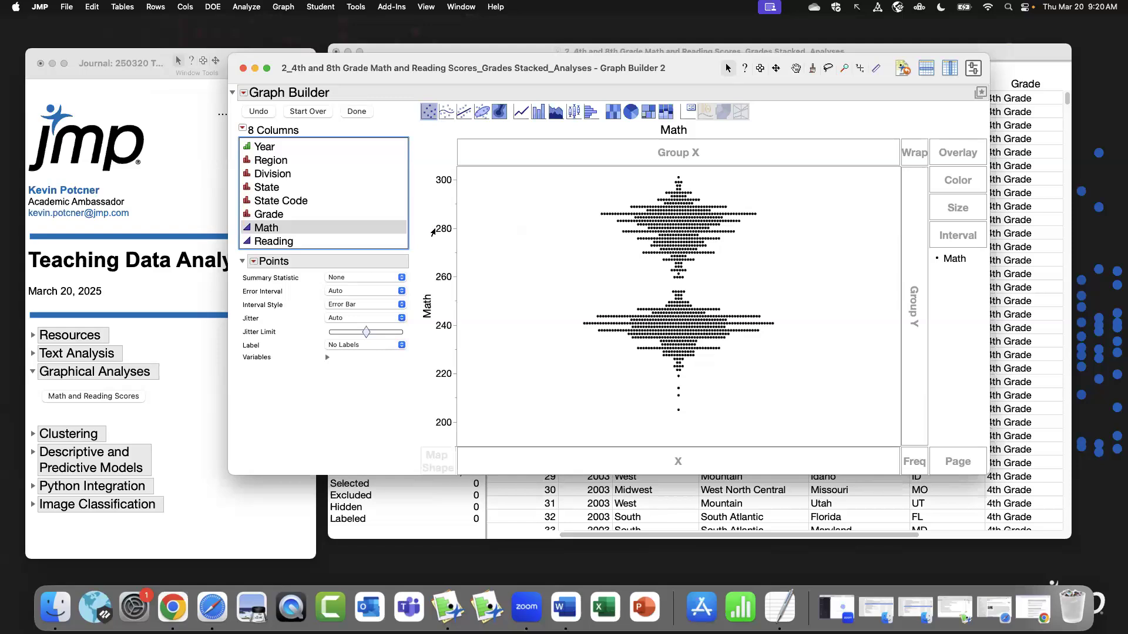
click(244, 94)
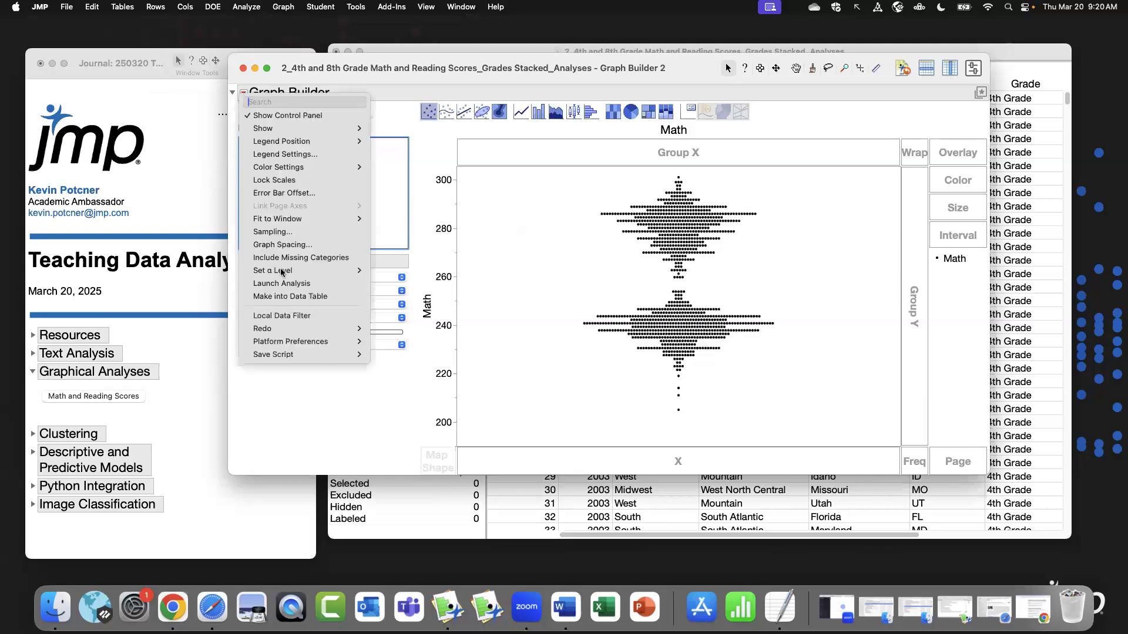
mouse_move(292, 328)
click(394, 329)
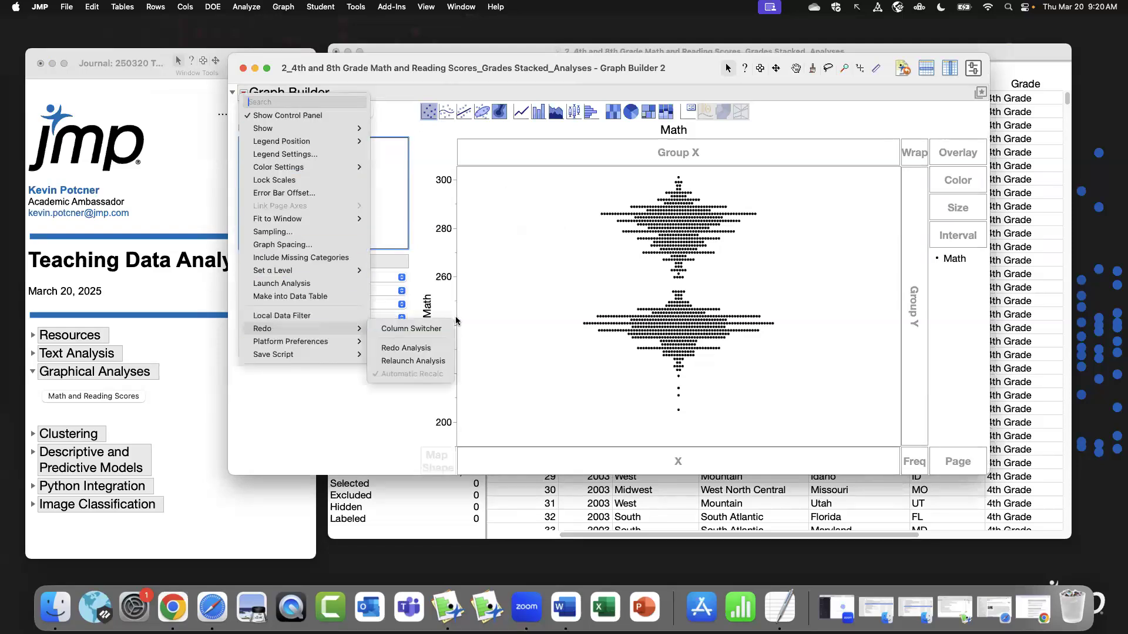
drag(547, 281, 549, 290)
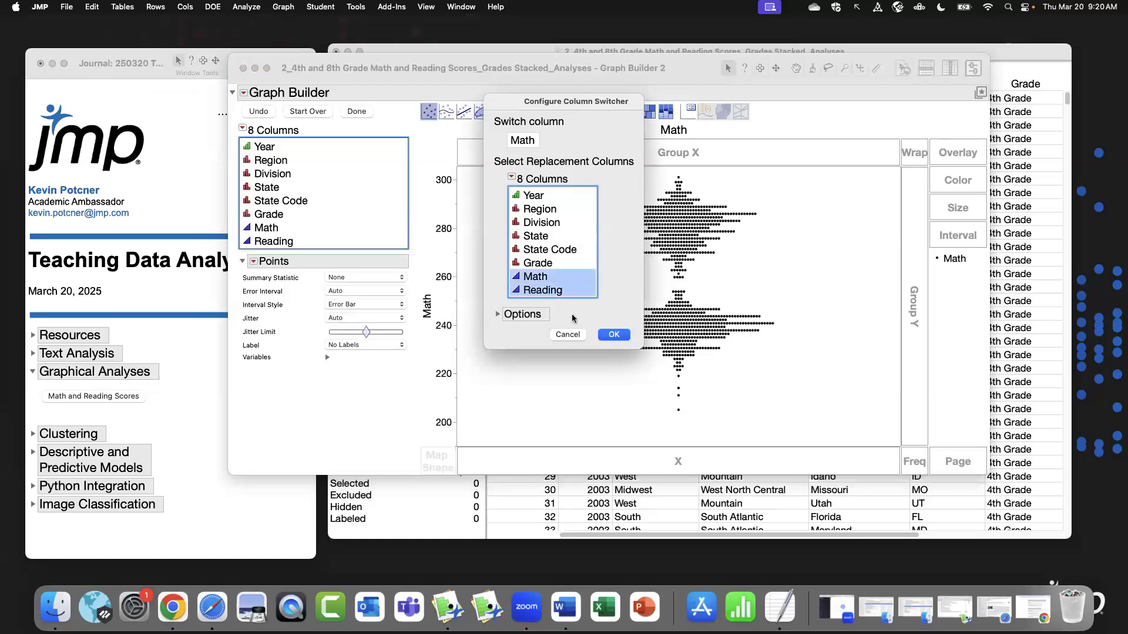
click(613, 334)
Alternate the plotted column between Math and Reading, finishing on Reading, and shift the graph window aside.
click(287, 140)
click(285, 127)
click(286, 140)
click(284, 127)
click(286, 140)
drag(411, 68, 317, 67)
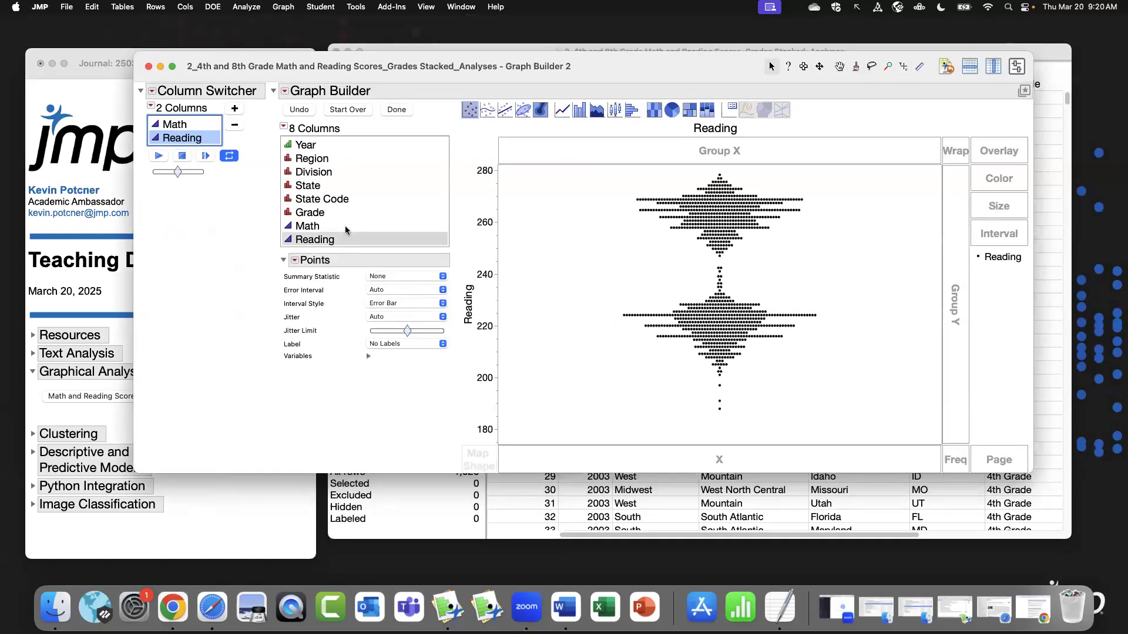
Split the plot into side-by-side Grade groups and put Year on the X axis.
drag(320, 212, 759, 148)
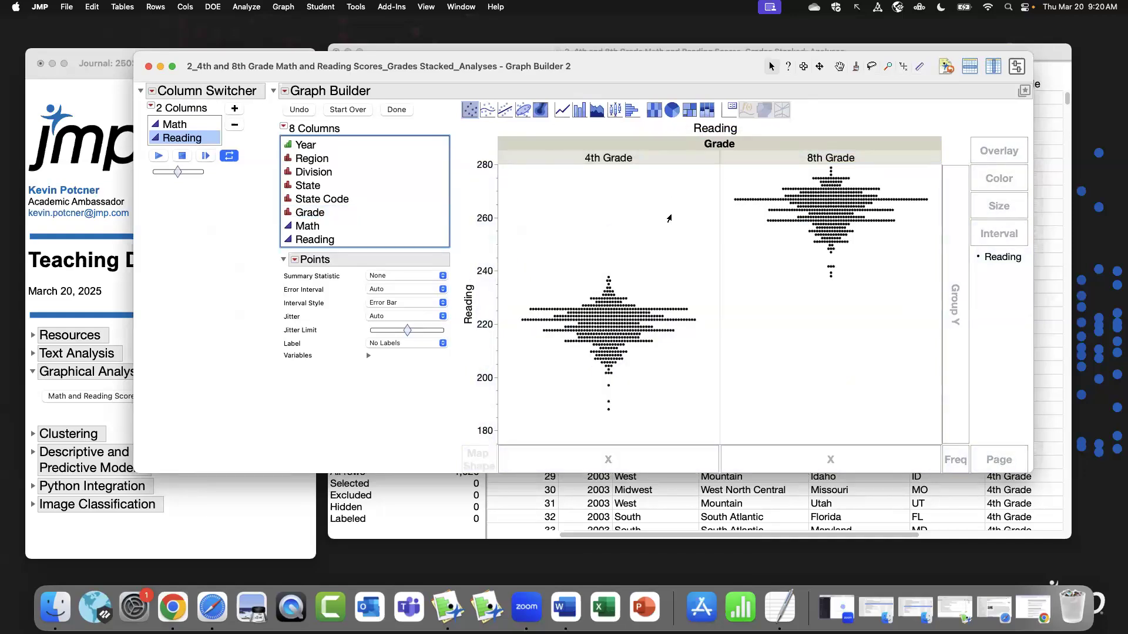
drag(309, 144, 594, 459)
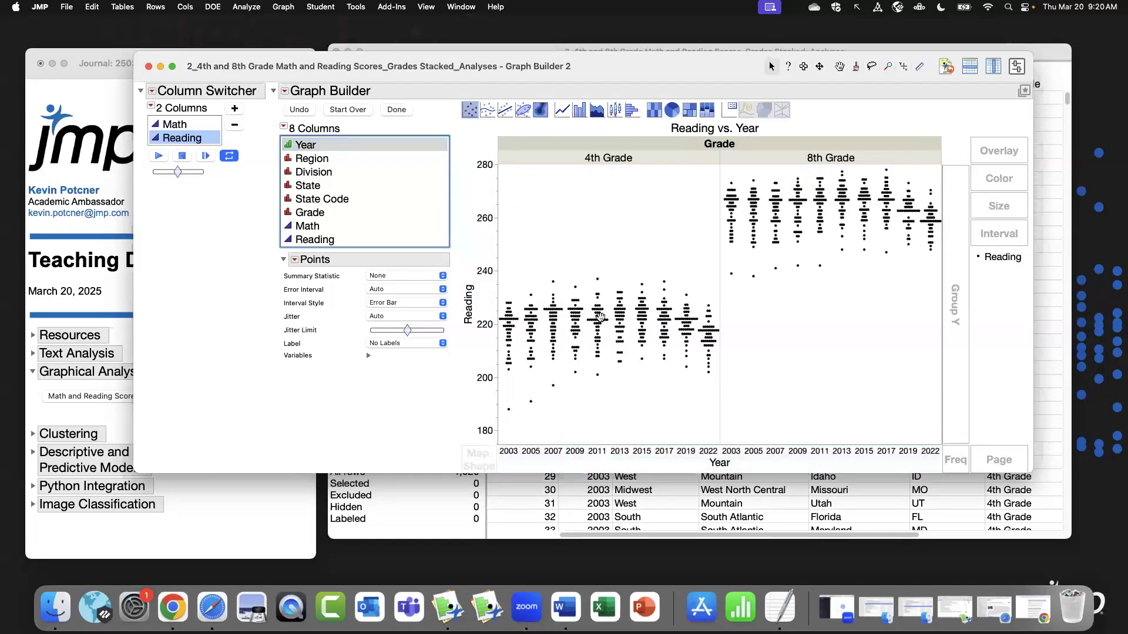
drag(628, 67, 608, 58)
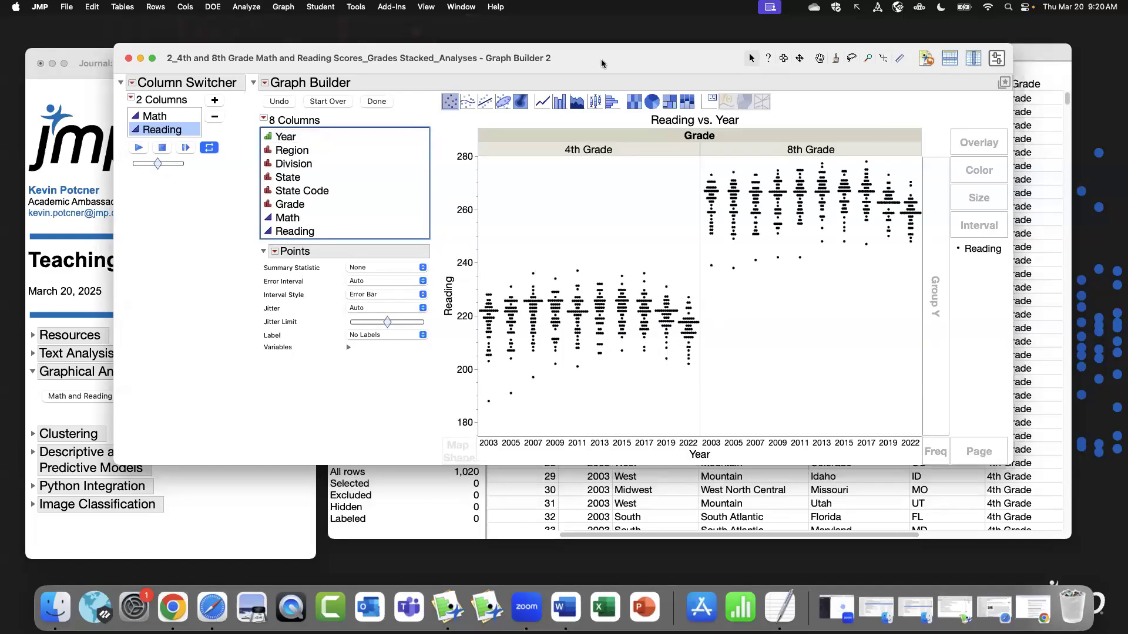
drag(601, 58, 608, 59)
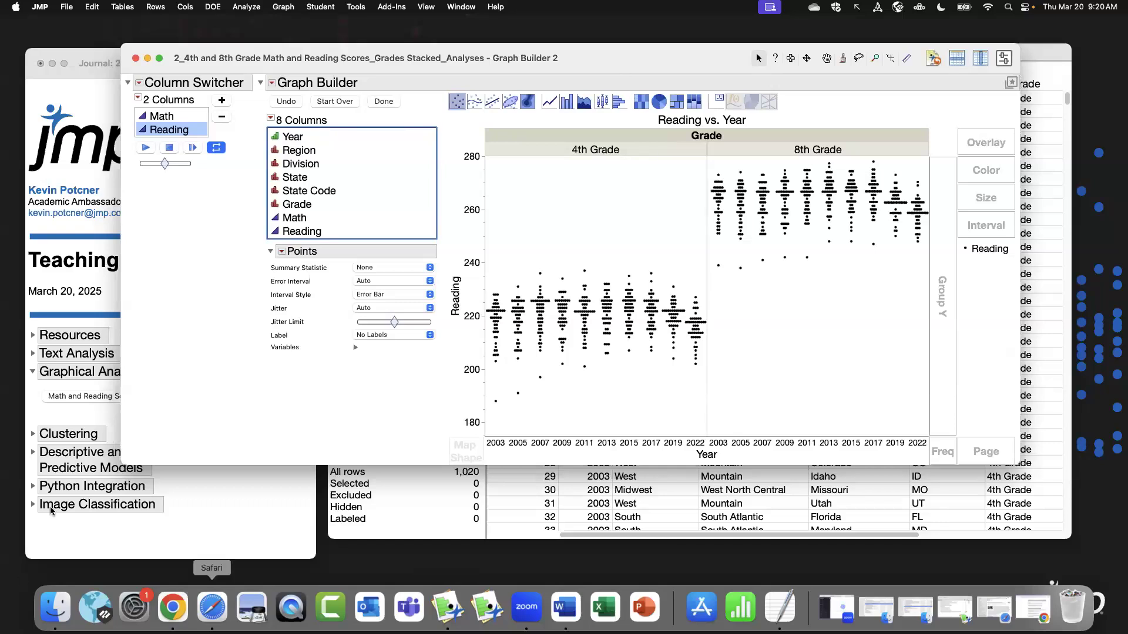
Add a Local Data Filter to the graph with Region, Division and State as filter columns.
click(273, 85)
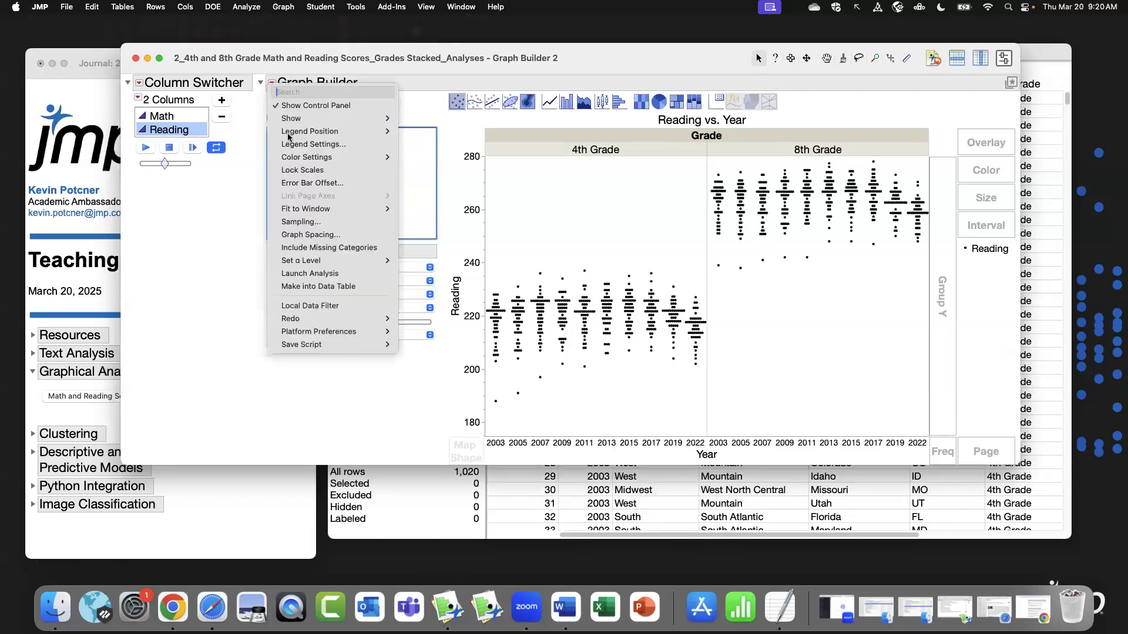
click(337, 307)
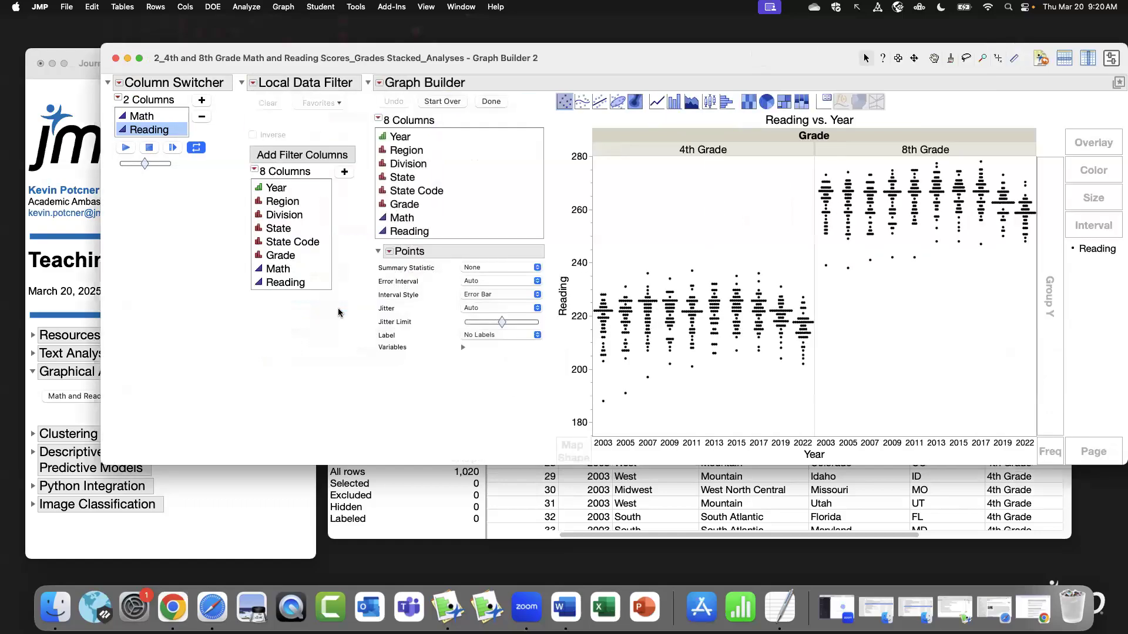
drag(457, 51, 444, 139)
click(456, 59)
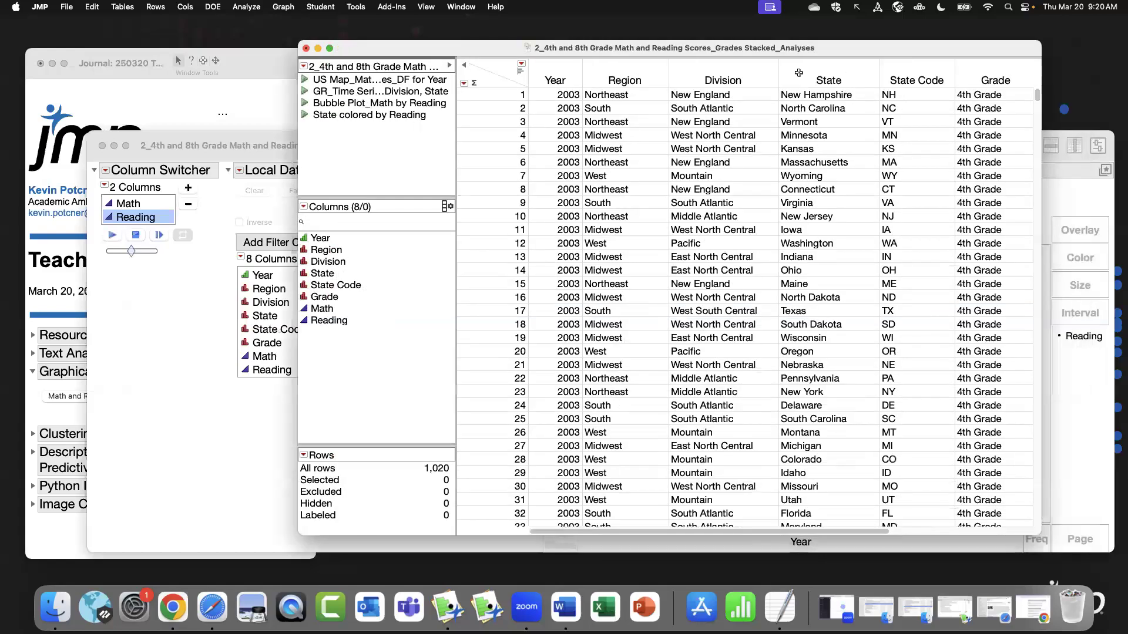
click(635, 74)
click(696, 71)
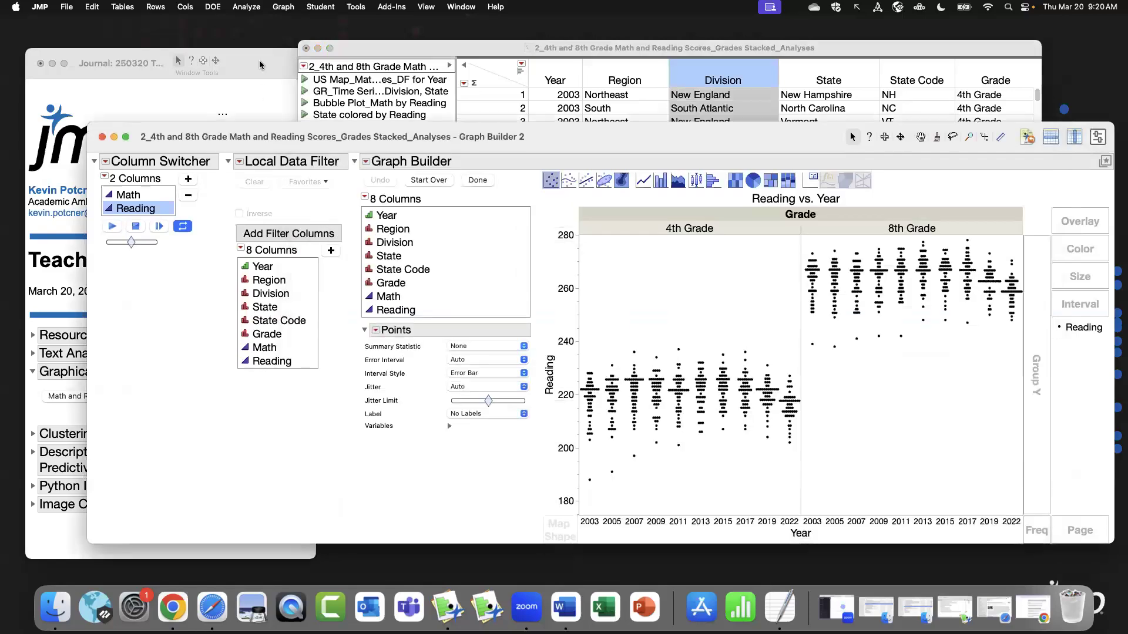
drag(266, 135, 249, 66)
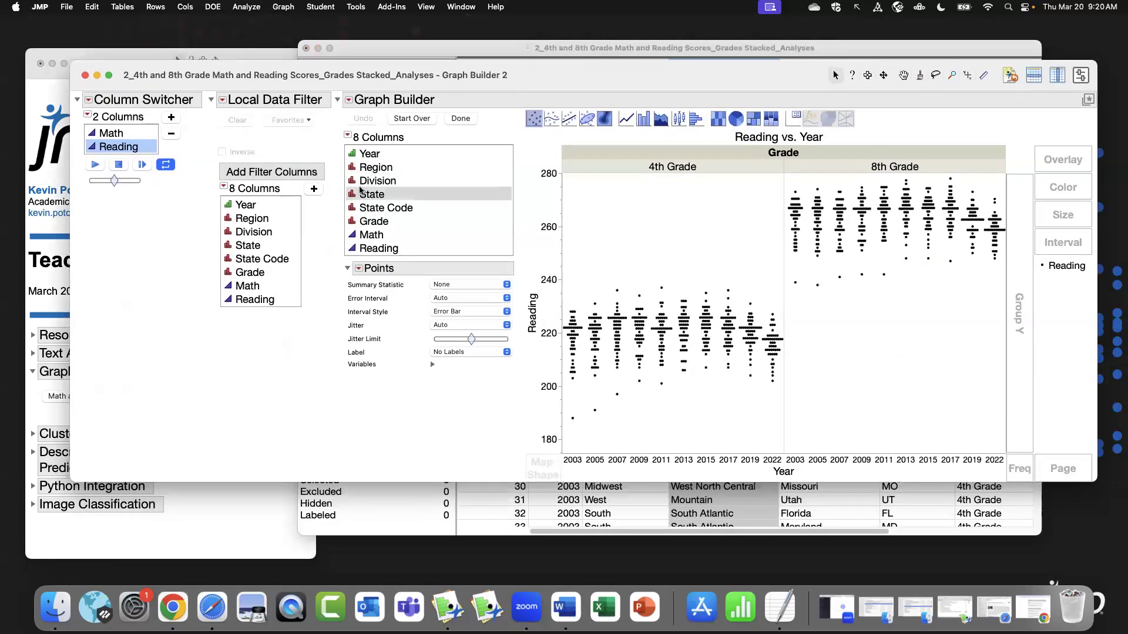
drag(267, 218, 268, 246)
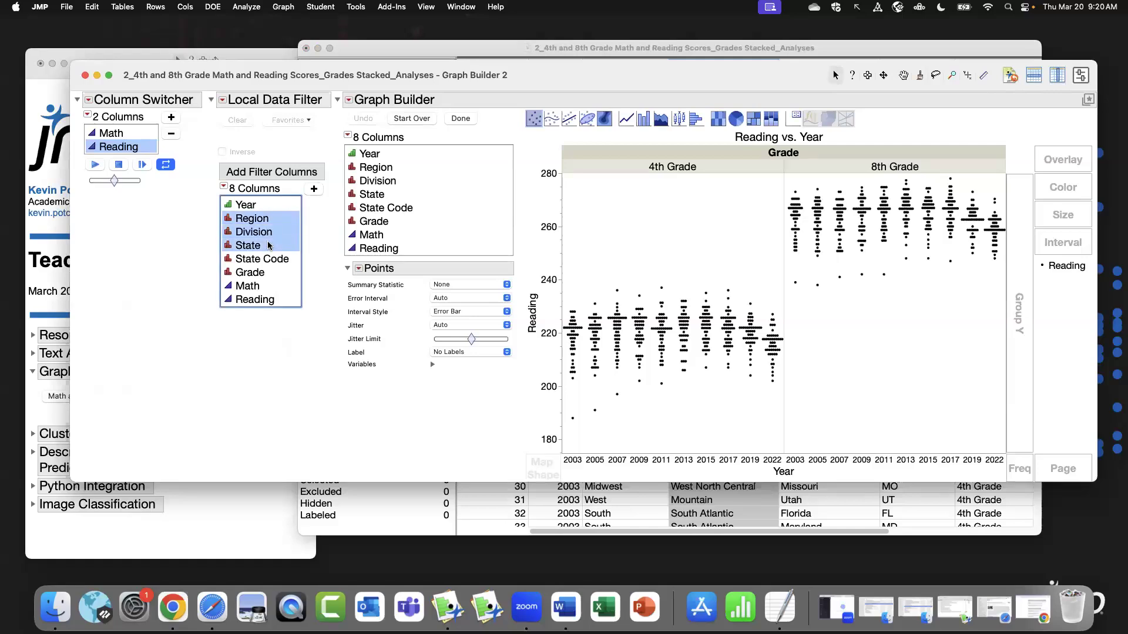
click(314, 191)
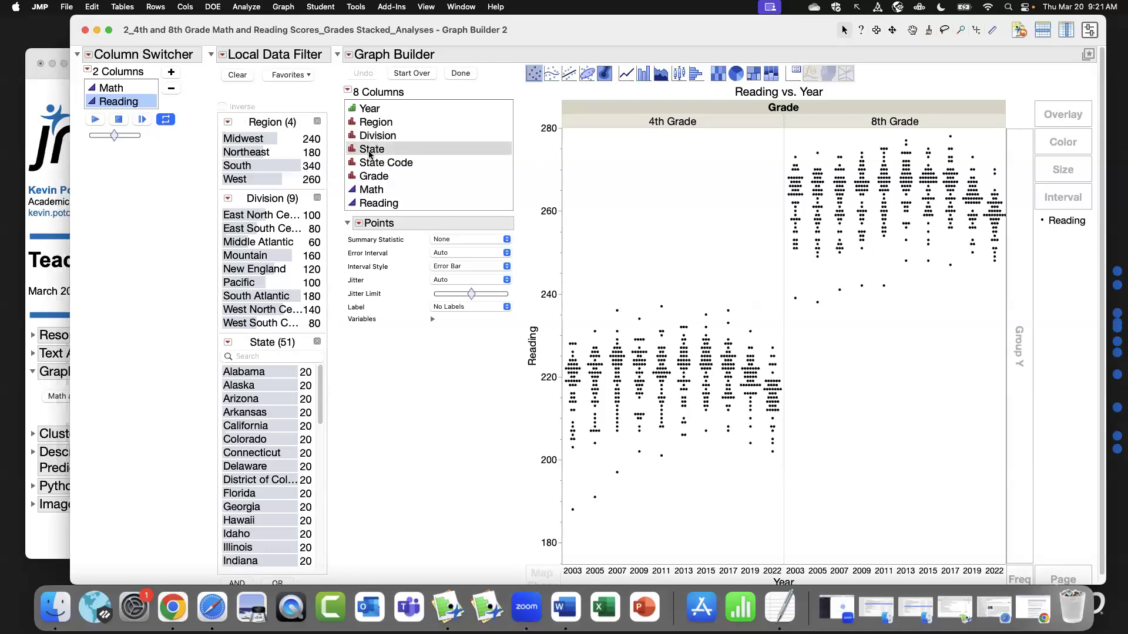
Overlay the graph by State and add connecting lines to the points, then resize the window.
drag(370, 154, 1069, 119)
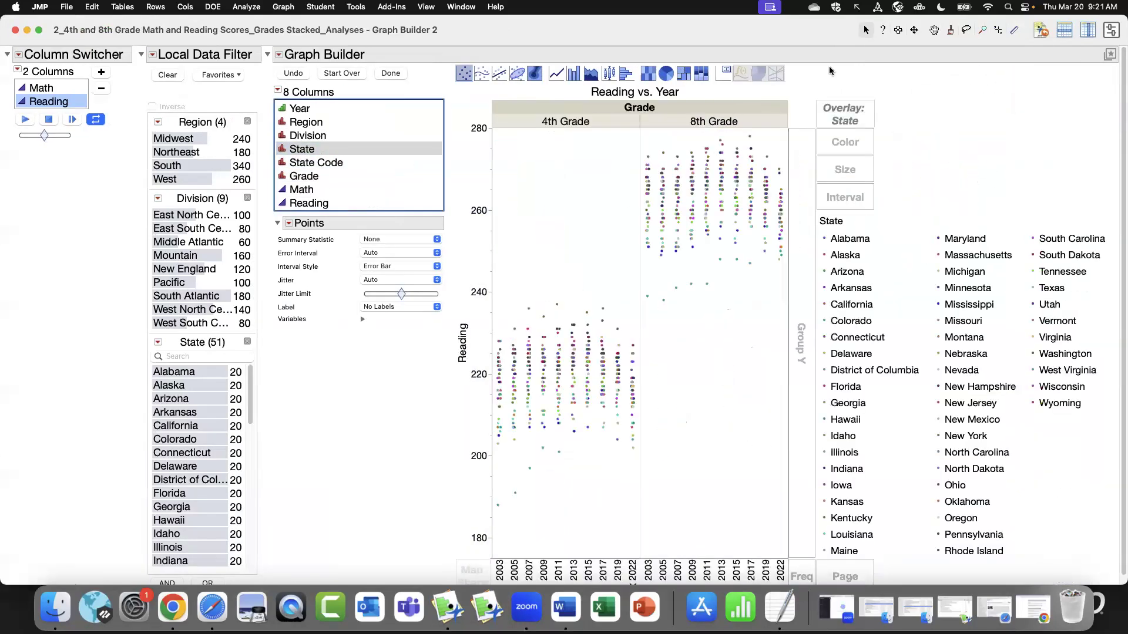
click(558, 76)
drag(1124, 584, 1125, 553)
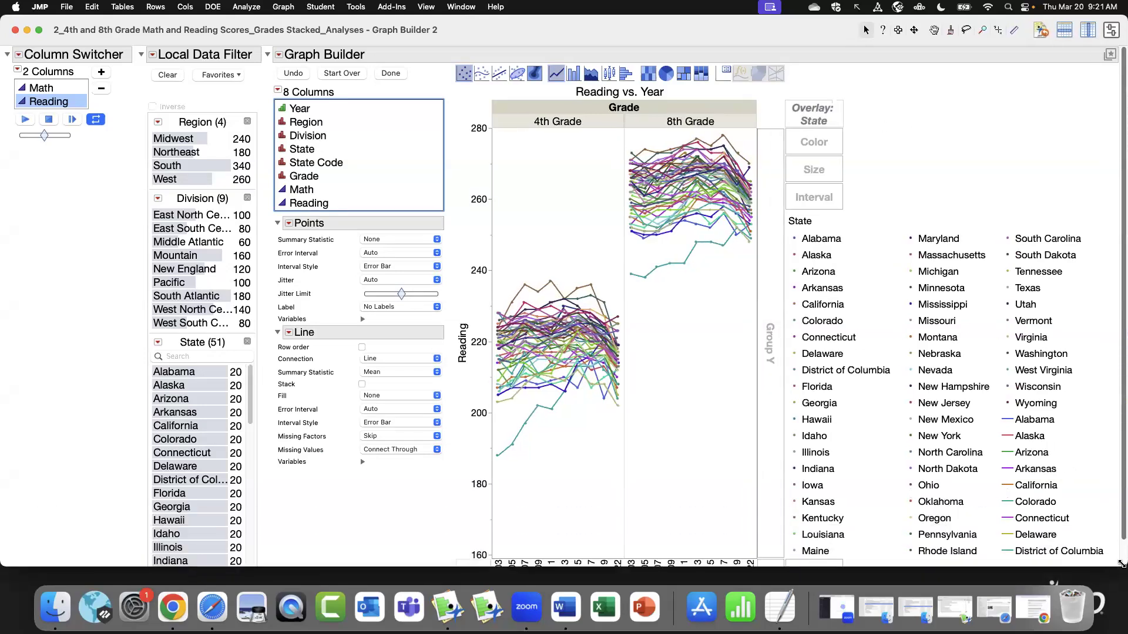
Switch the plotted column to Math with the Column Switcher.
click(57, 88)
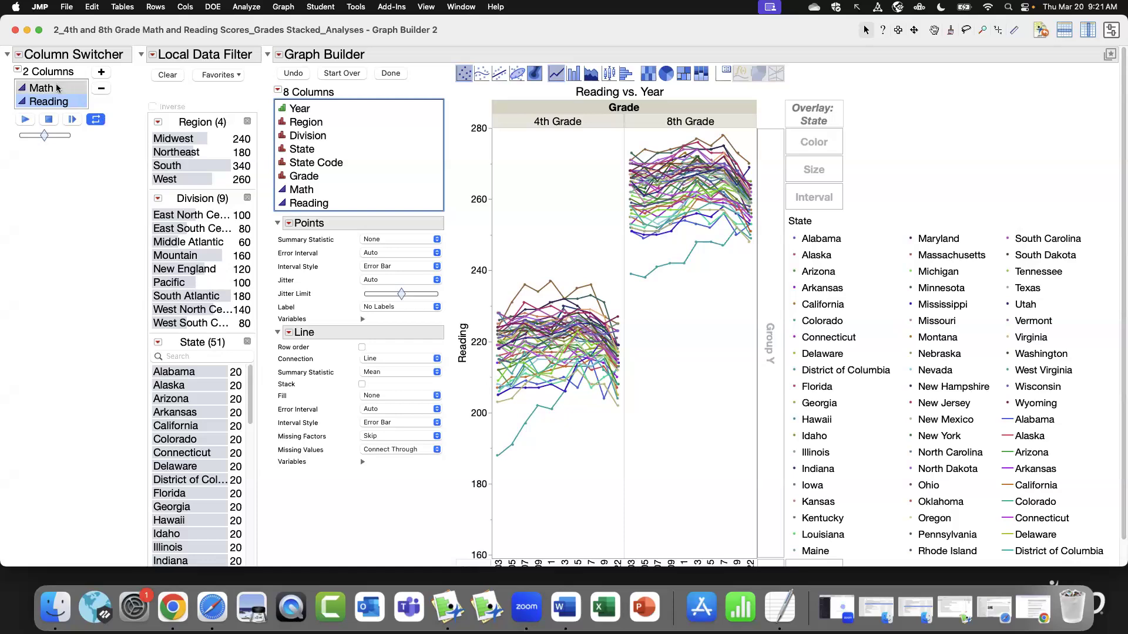
click(58, 100)
click(58, 89)
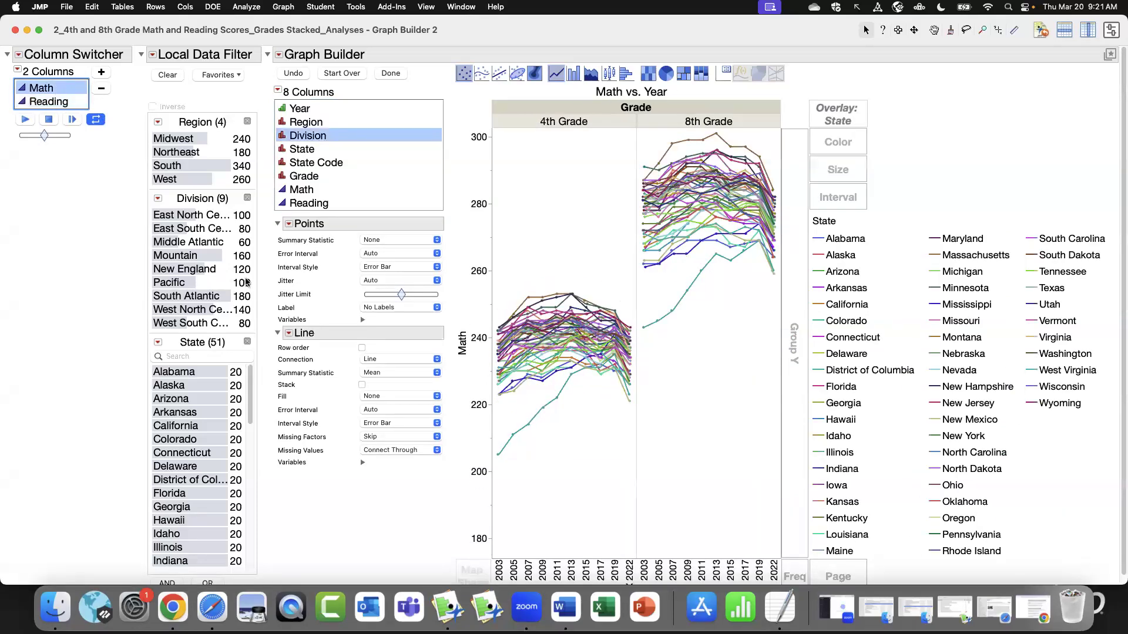
Step the Region filter through Midwest, Northeast, South and West to compare the state trends, then clear the filter.
click(186, 139)
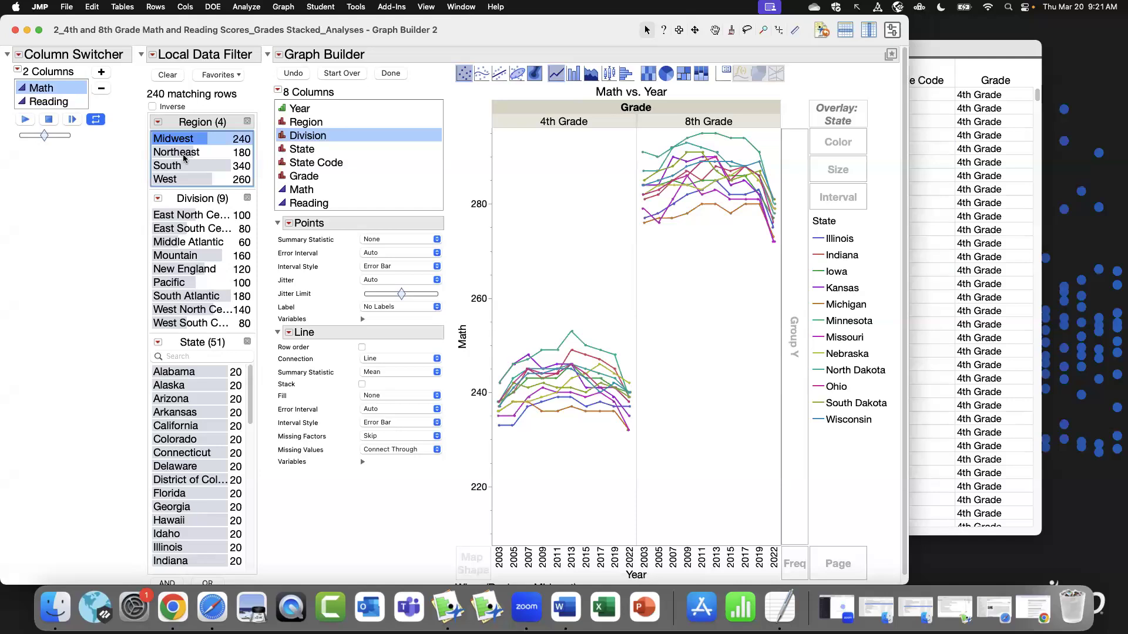
click(179, 153)
click(177, 166)
click(170, 179)
click(167, 75)
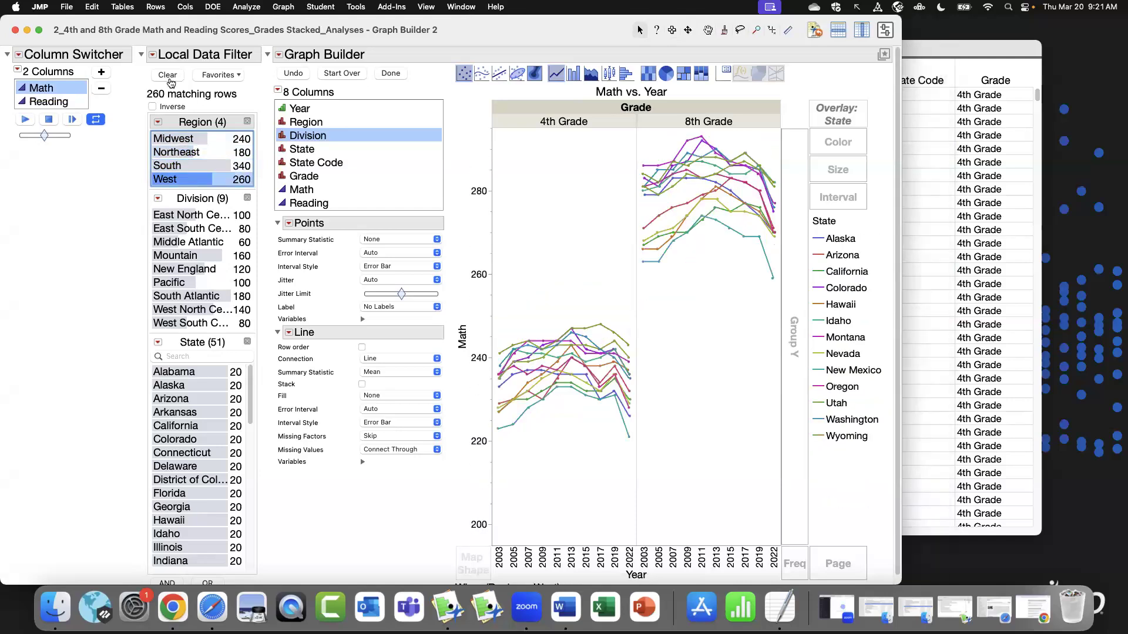
Step the Division filter from East North Central through Pacific to compare the trends, then clear the filter.
click(181, 220)
click(176, 229)
click(175, 243)
click(174, 256)
click(174, 272)
click(170, 283)
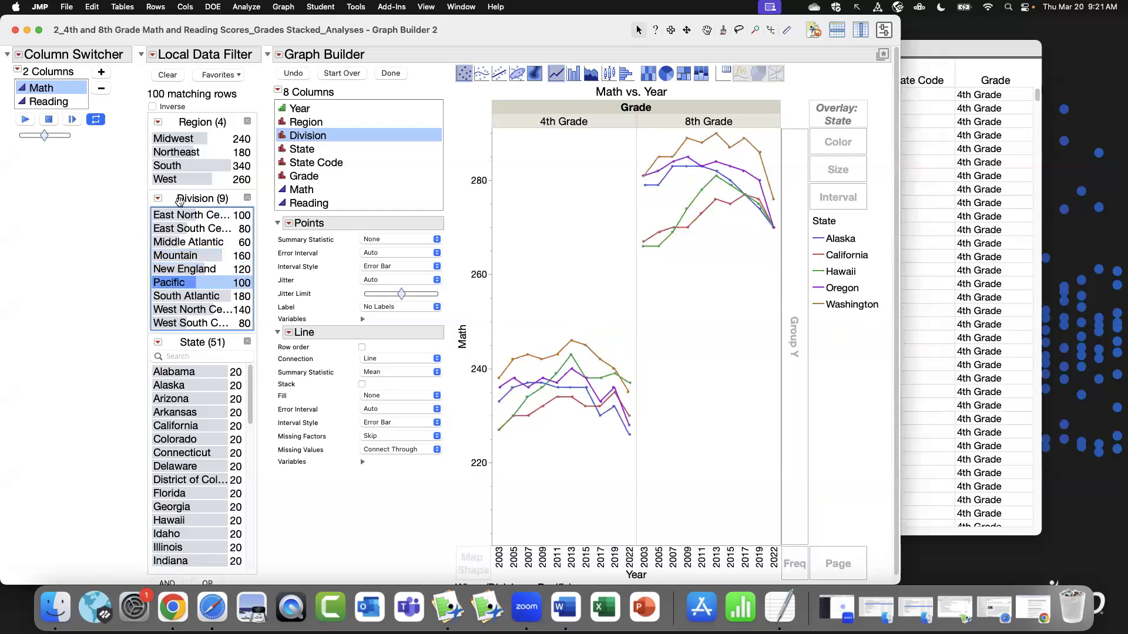
click(168, 75)
Filter the graph to several states, including the range Arkansas through Georgia, finishing with Arkansas alone.
drag(178, 376, 204, 511)
click(176, 440)
click(187, 480)
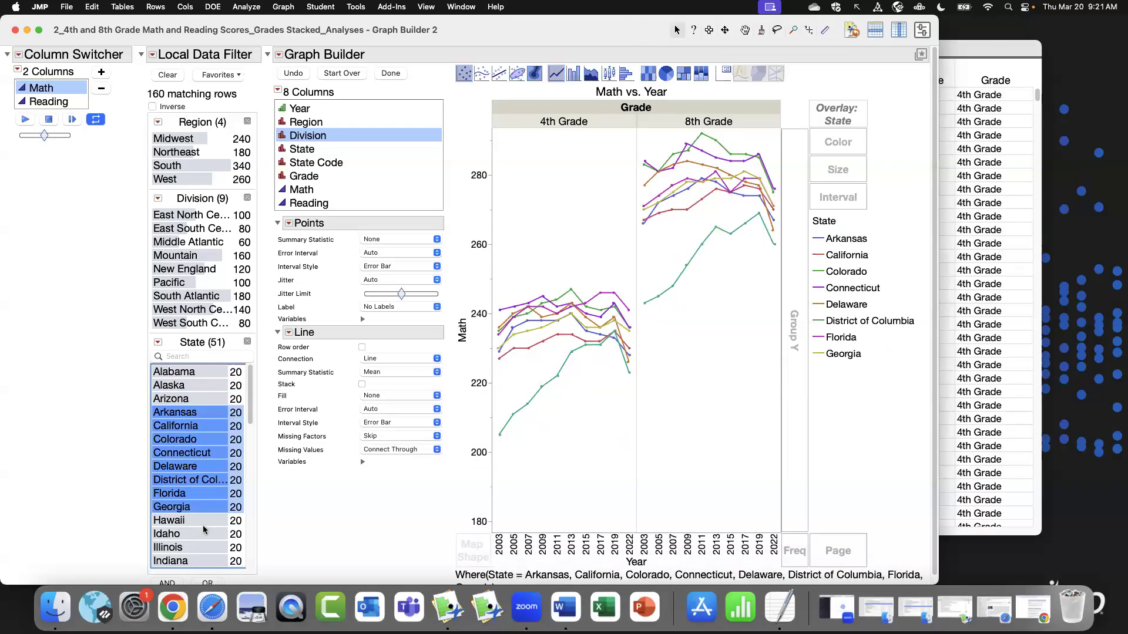
click(204, 520)
click(188, 466)
click(200, 412)
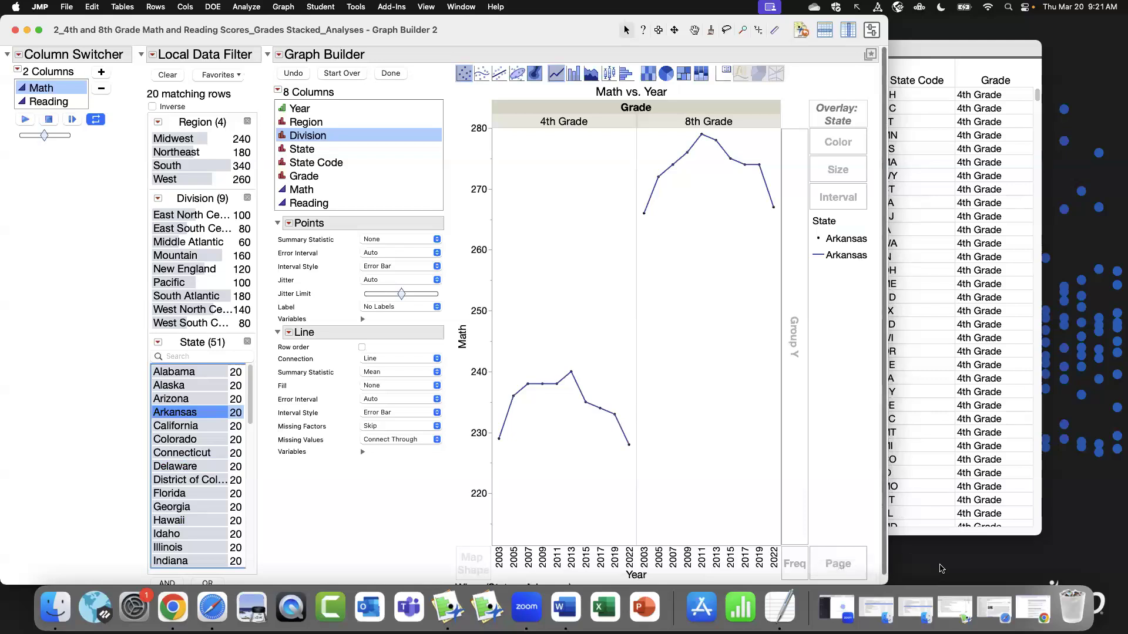
Widen the graph window and try different State selections, finishing with Arizona, Arkansas and California.
drag(888, 585, 1054, 555)
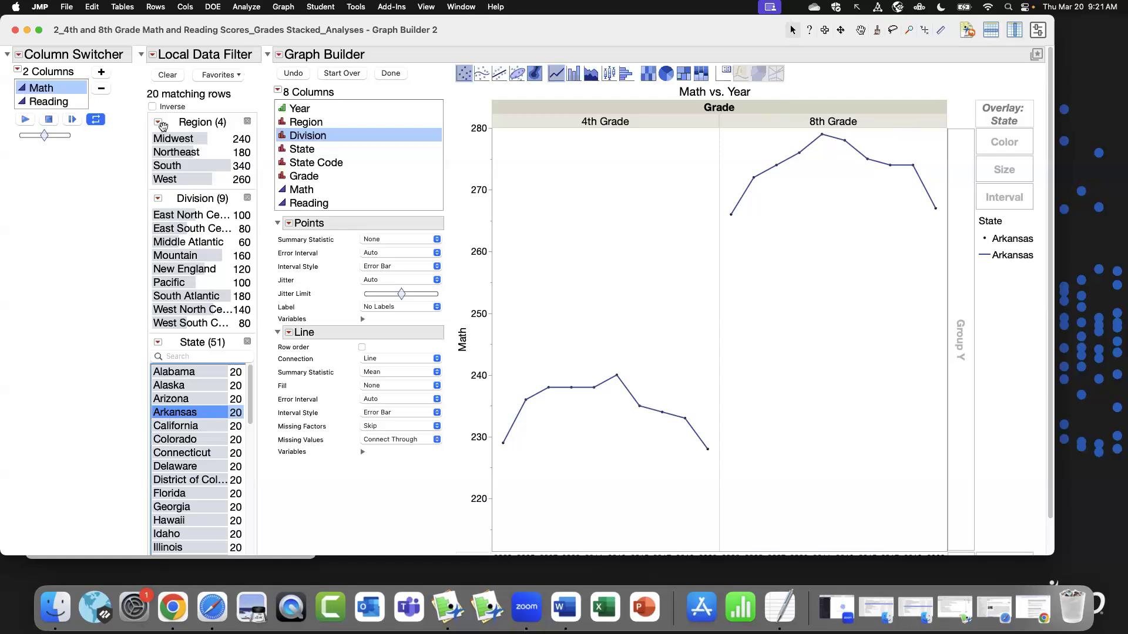
click(171, 452)
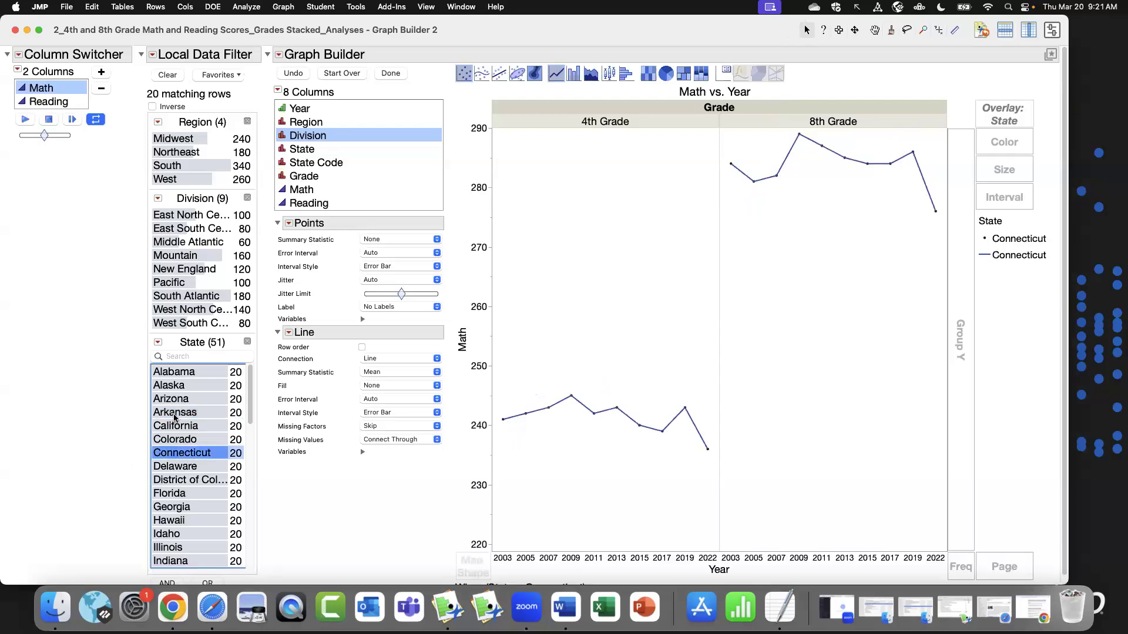
shift+click(175, 415)
shift+click(178, 496)
shift+click(174, 533)
click(177, 429)
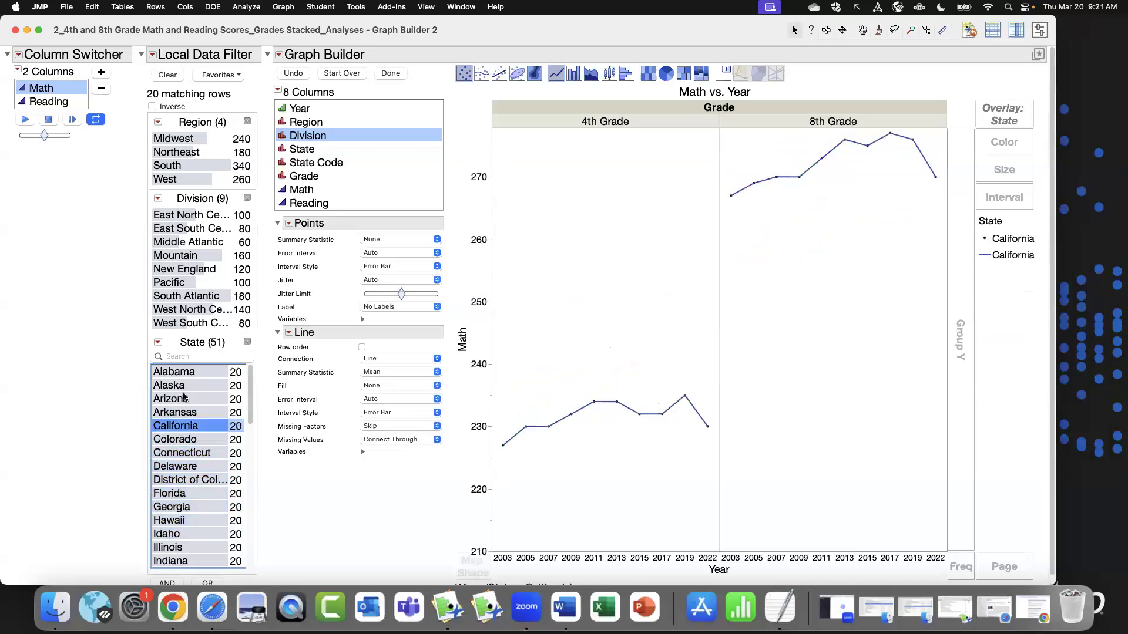
shift+click(183, 398)
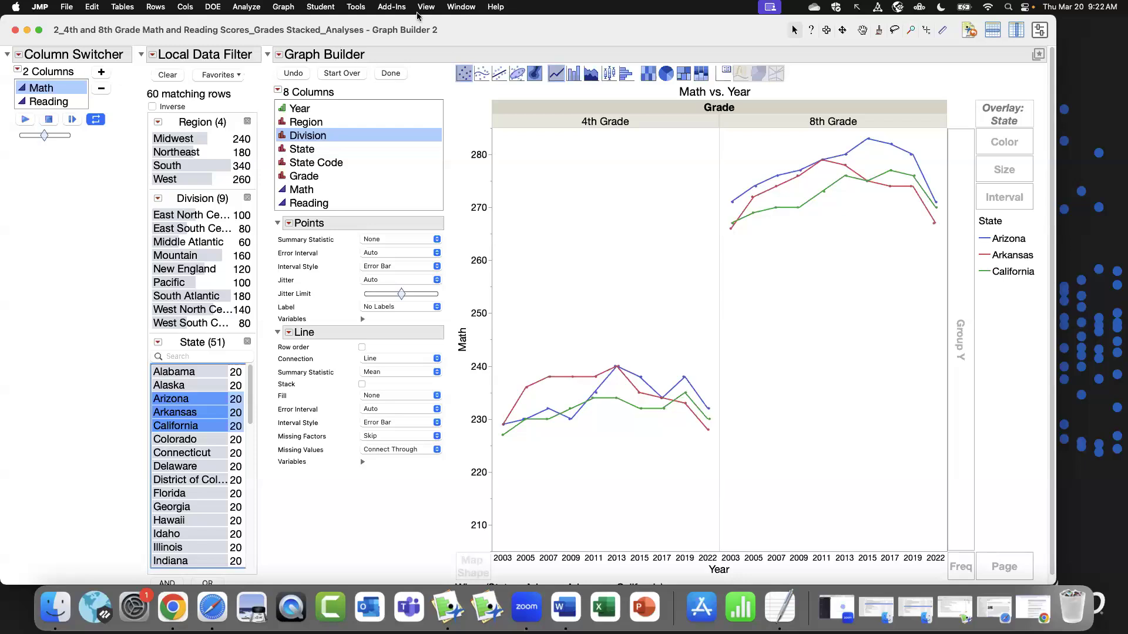
Close the time-series graph and run the data table's saved Bubble Plot_Math by Reading script.
click(15, 30)
drag(375, 47, 305, 37)
click(430, 62)
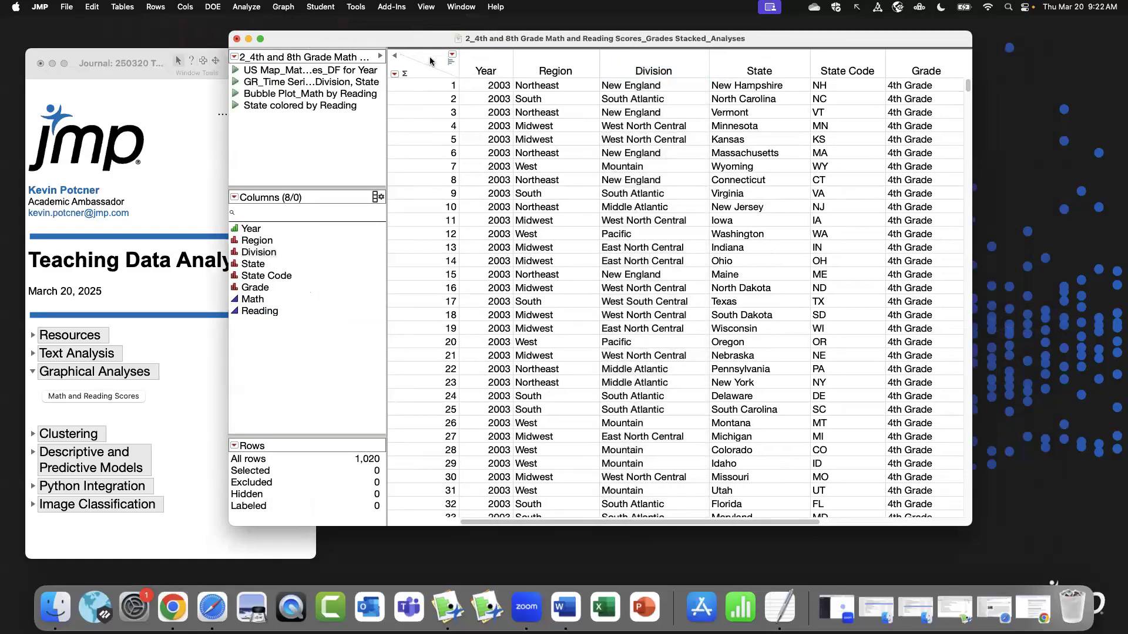
click(237, 94)
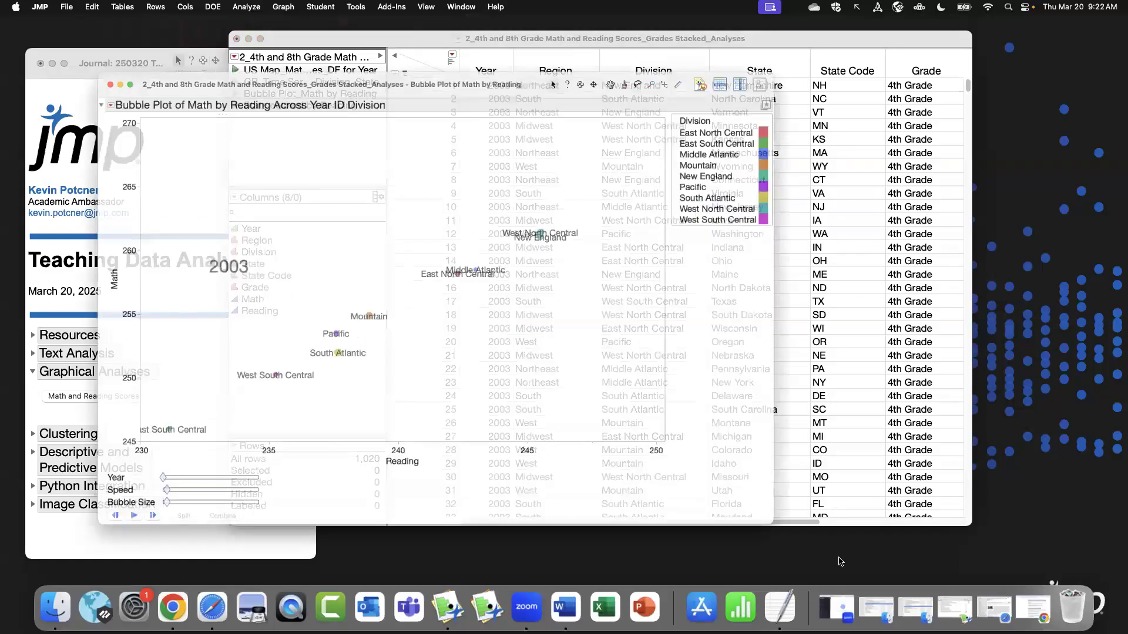
drag(416, 41, 515, 119)
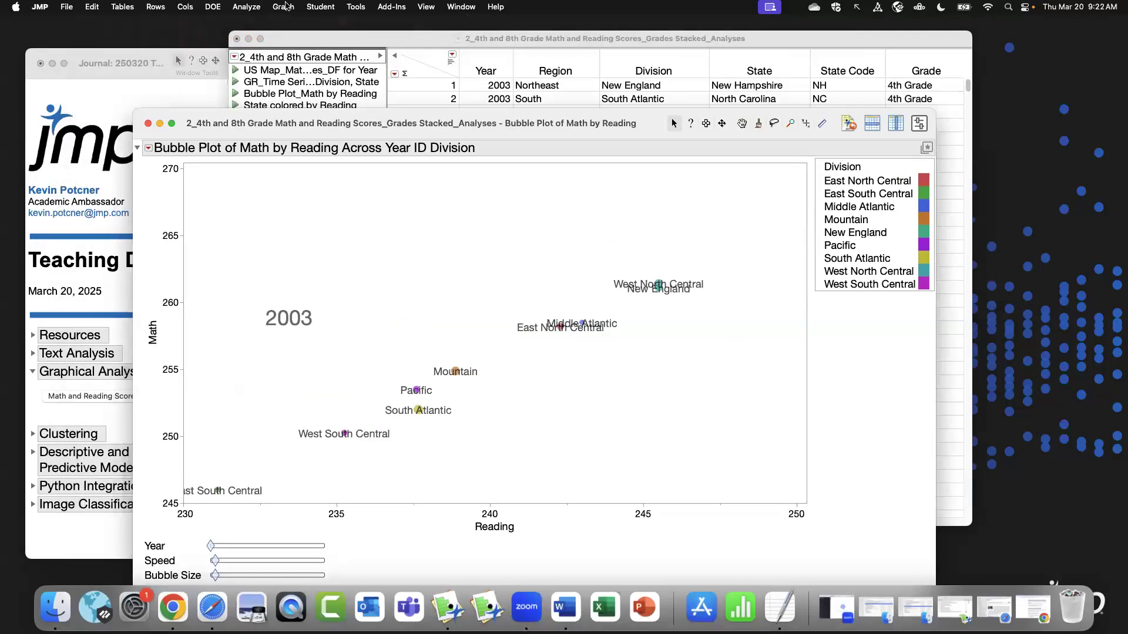
Open the Bubble Plot launch dialog to view its column roles, then dismiss it.
click(285, 6)
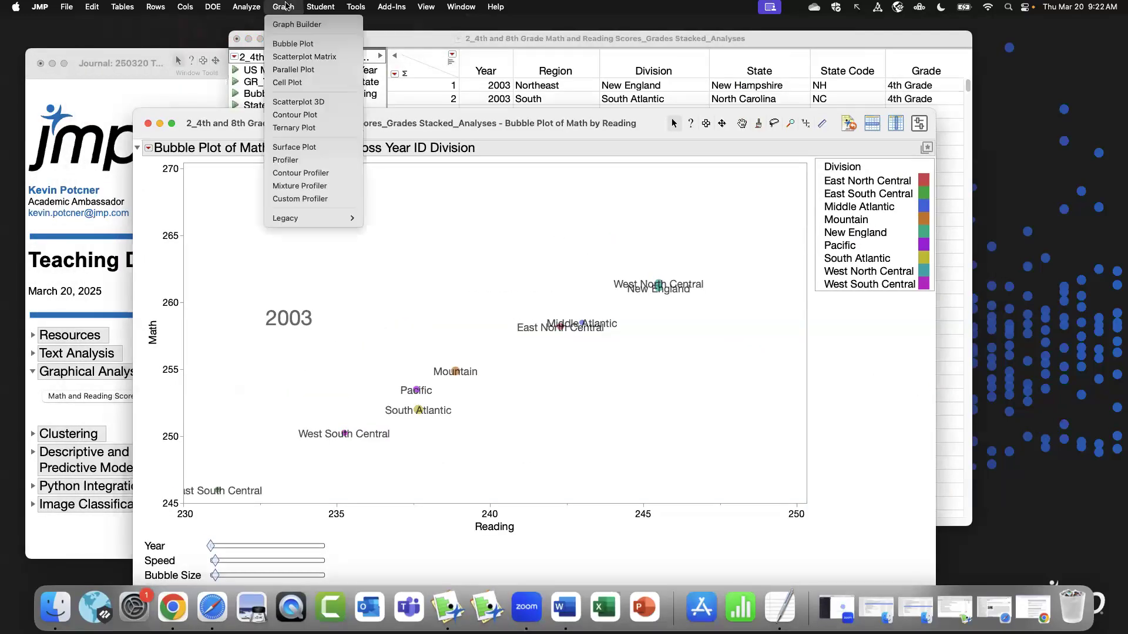
click(299, 44)
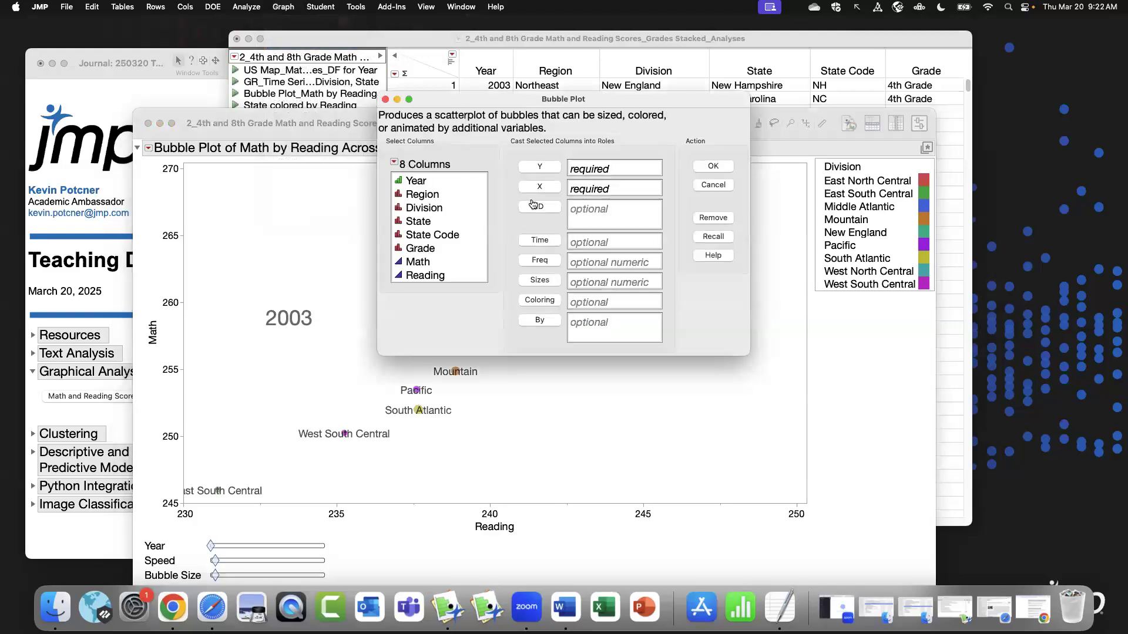
click(387, 103)
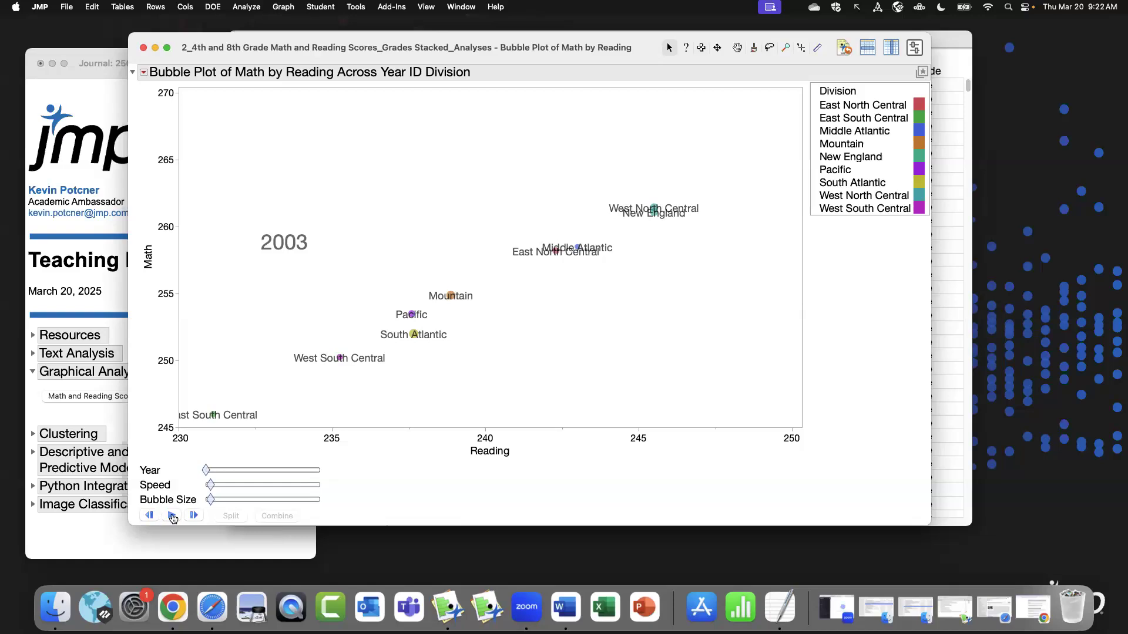
Animate the division bubbles of math by reading across the years, then stop the playback.
click(172, 515)
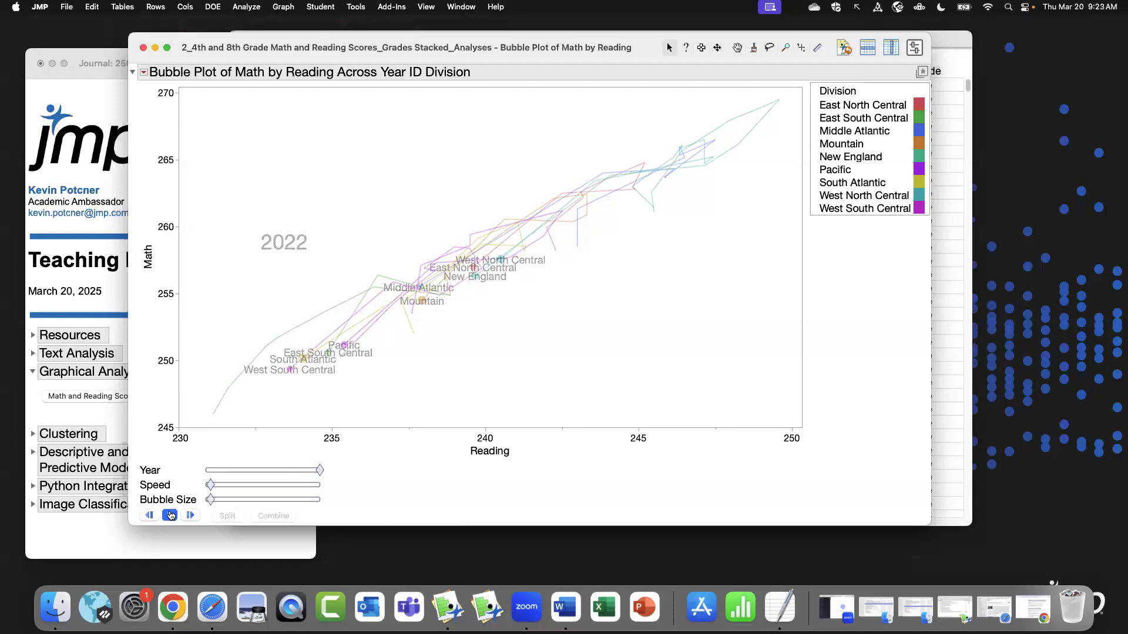
click(169, 516)
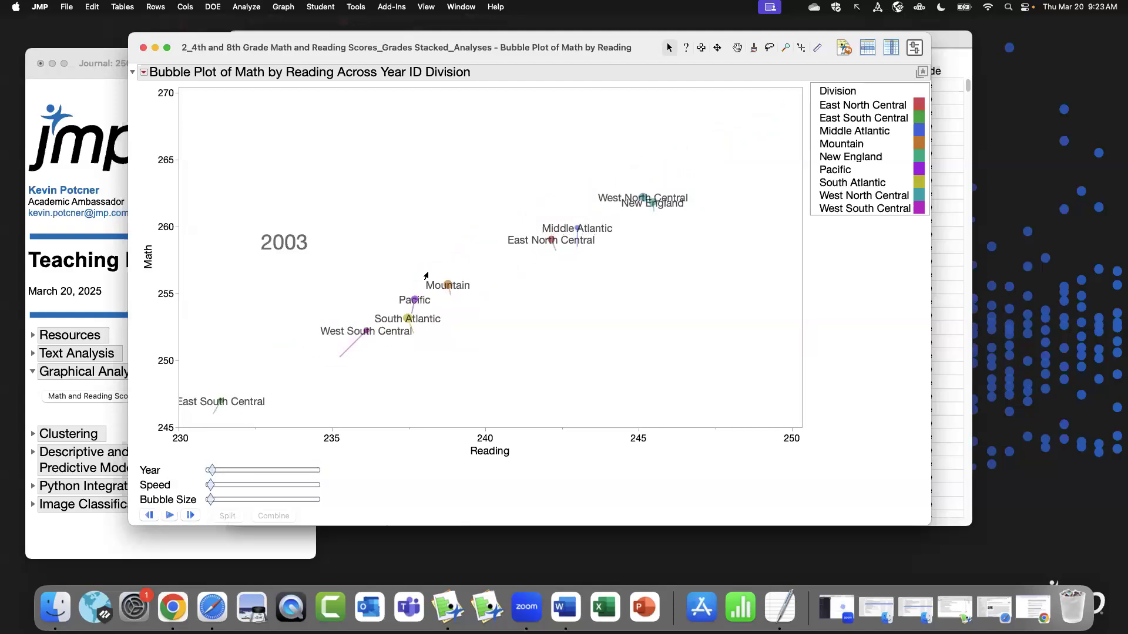
Split the Mountain bubble into its states and play the animation, pausing at 2011.
click(440, 285)
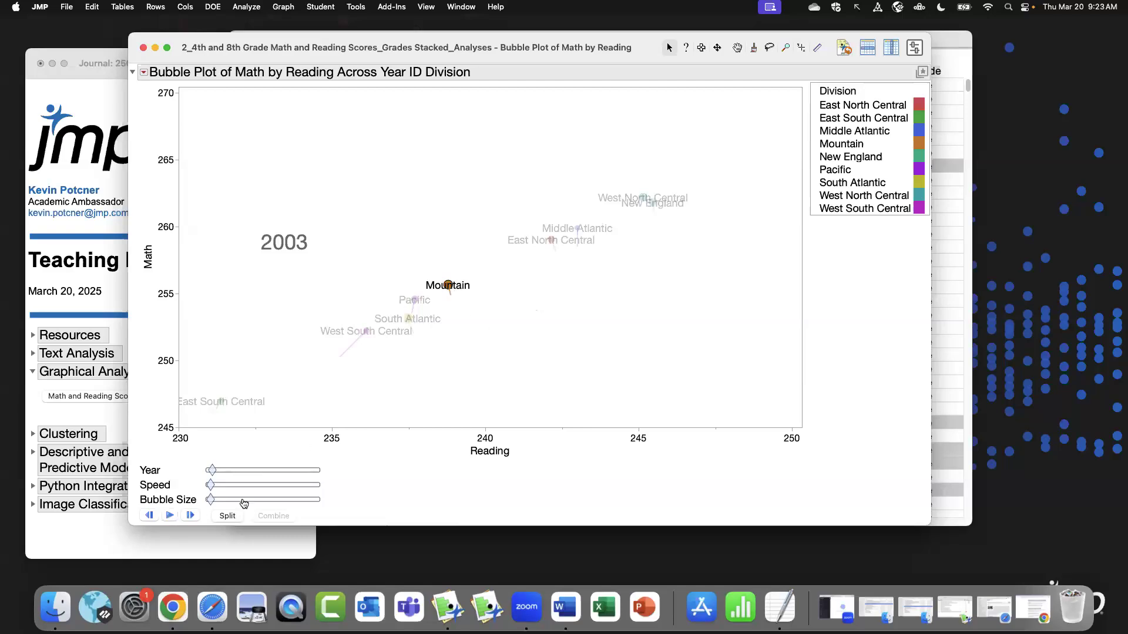
click(223, 516)
click(170, 516)
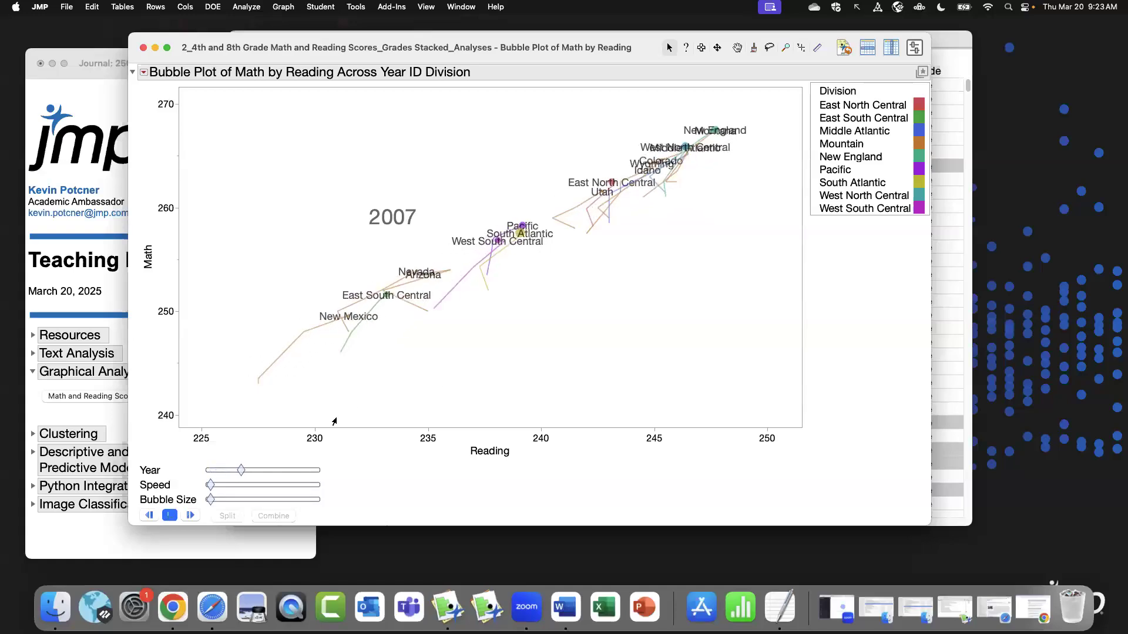
click(170, 516)
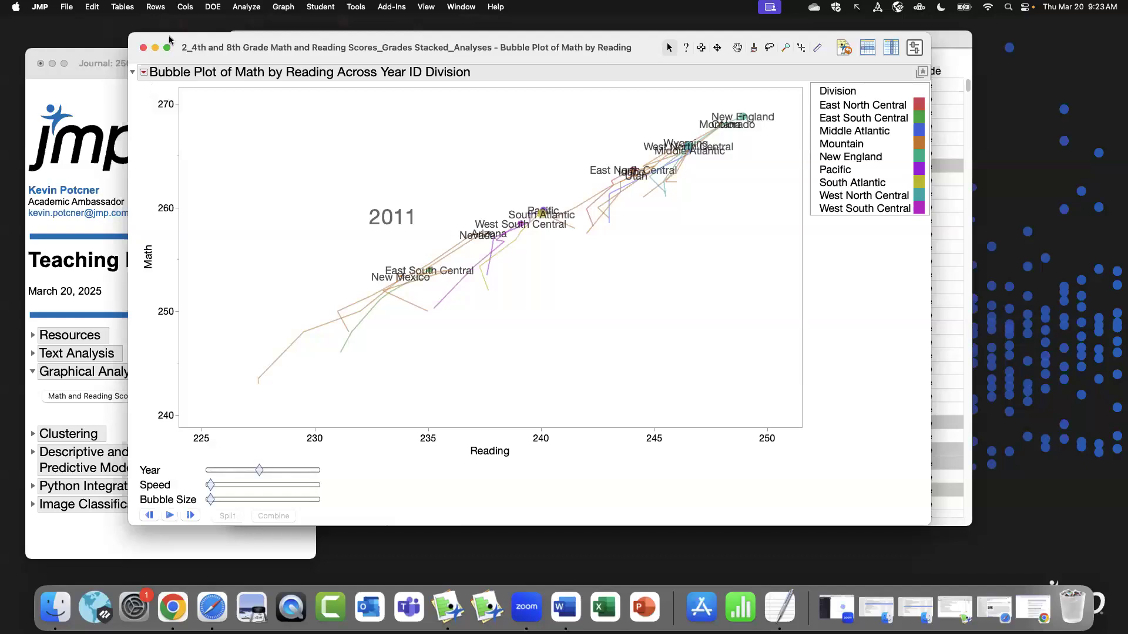
Close the bubble plot and the math and reading scores data table, discarding the table's changes.
drag(405, 39, 419, 53)
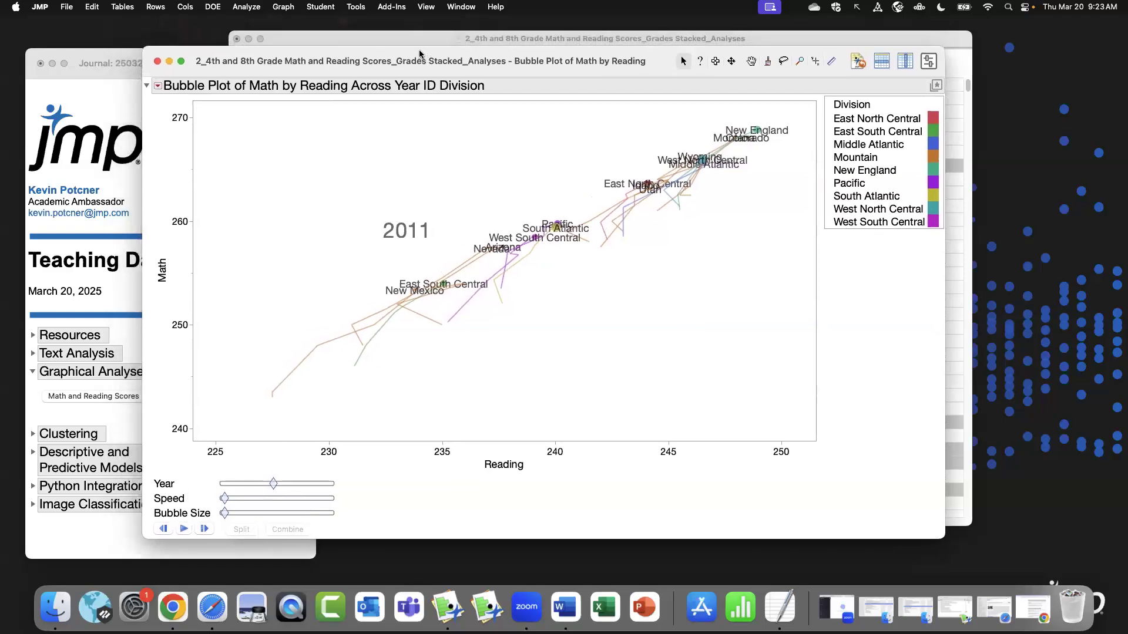
click(157, 61)
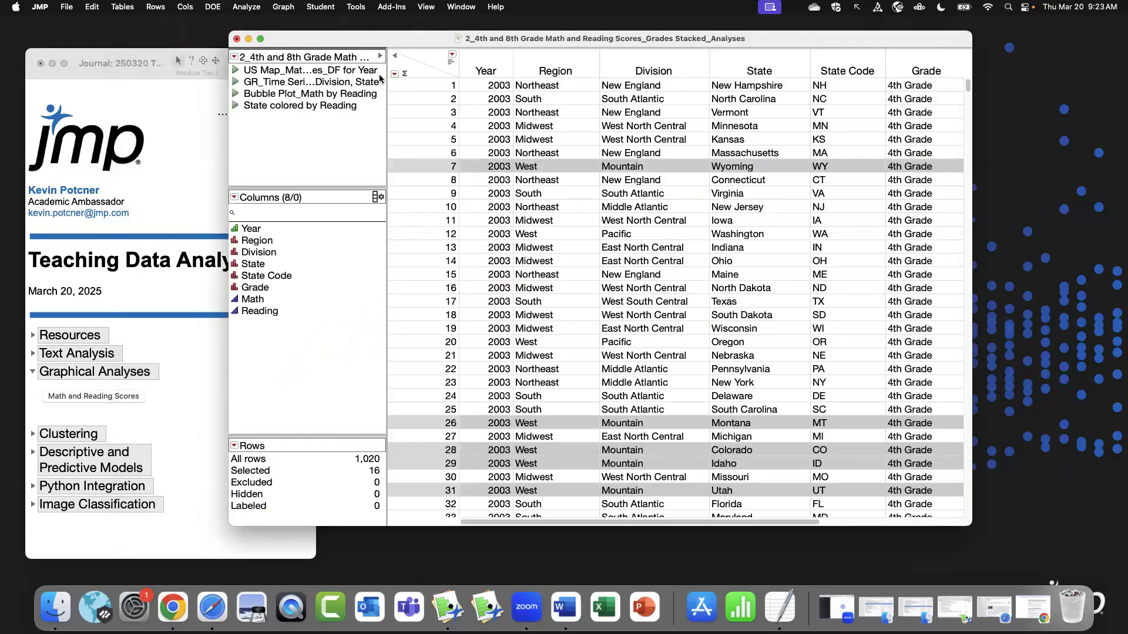
click(430, 62)
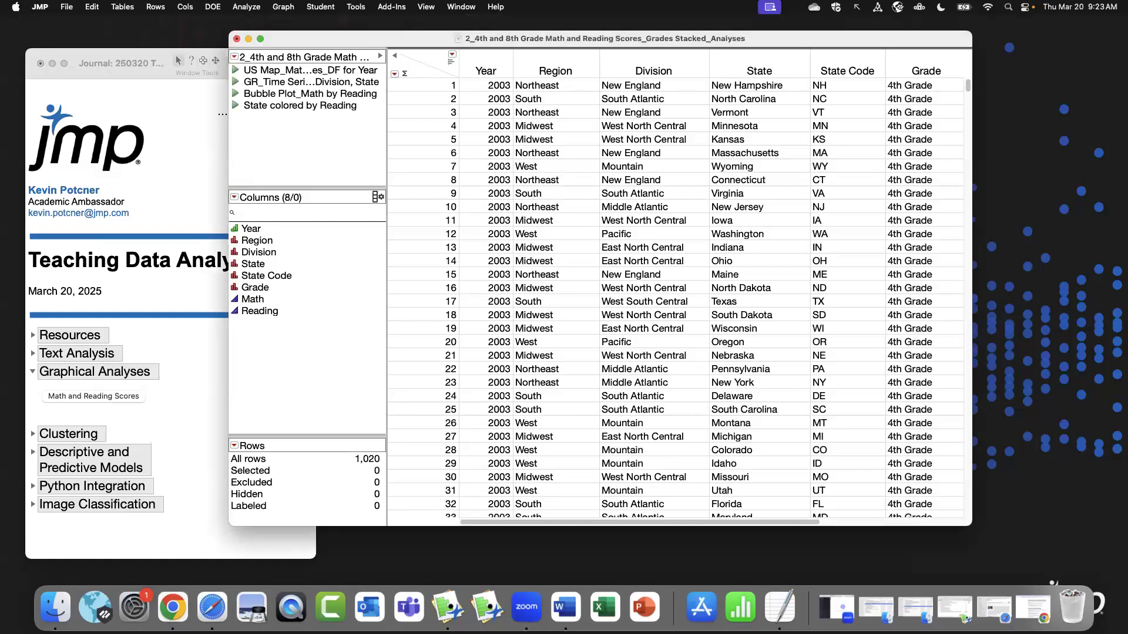
click(237, 39)
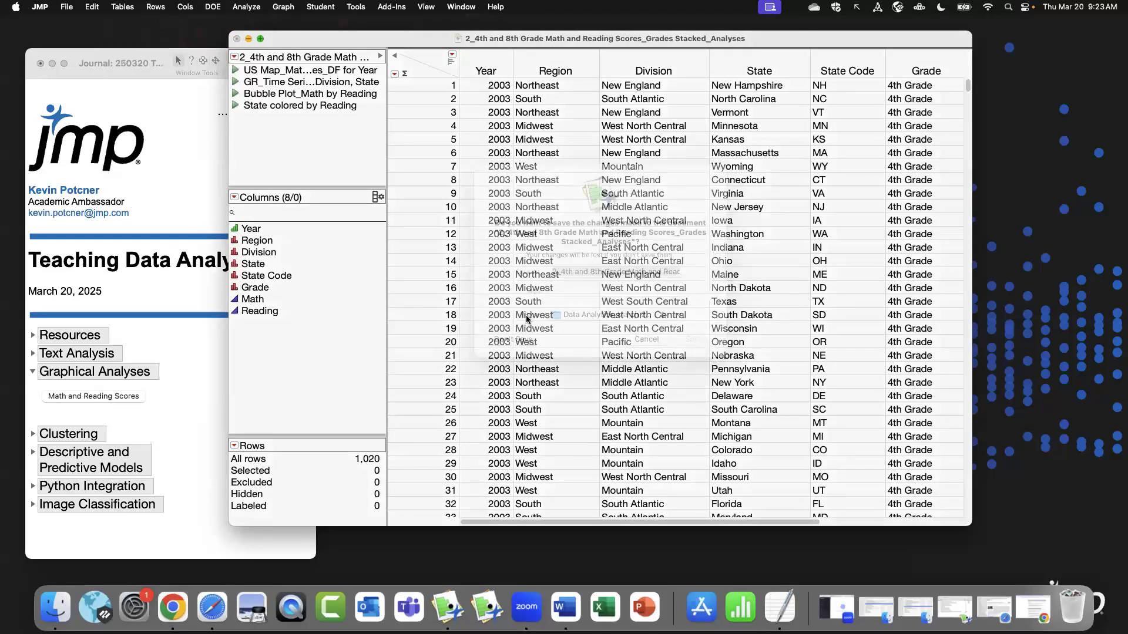
click(529, 360)
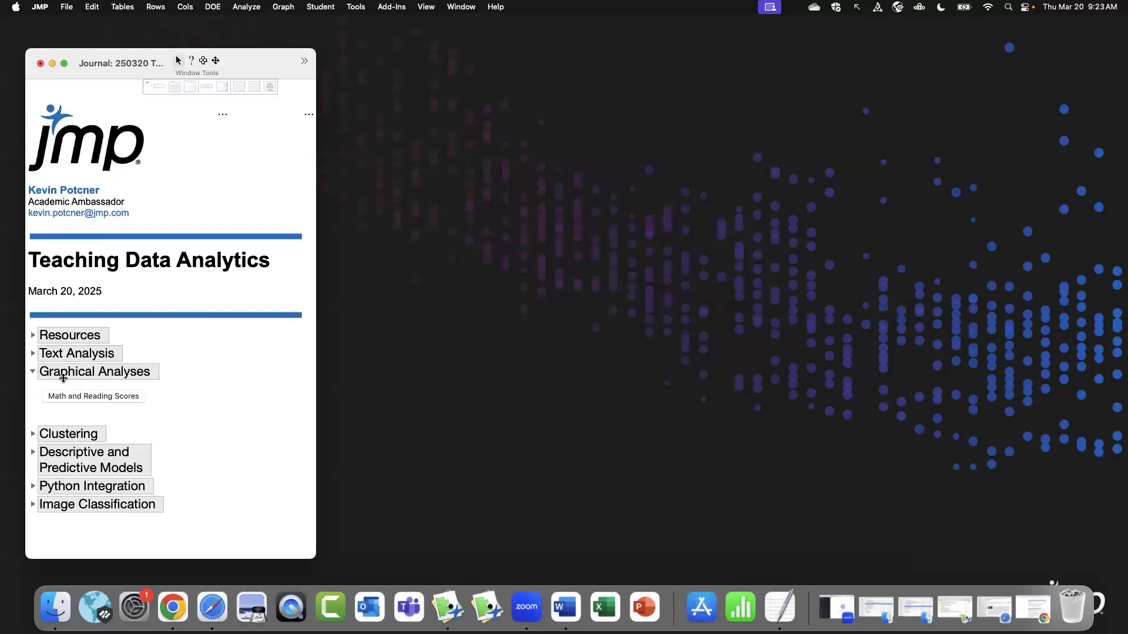
Collapse Graphical Analyses in the journal and open the Top 100 Spotify Songs (2018) table from the Clustering section.
click(33, 372)
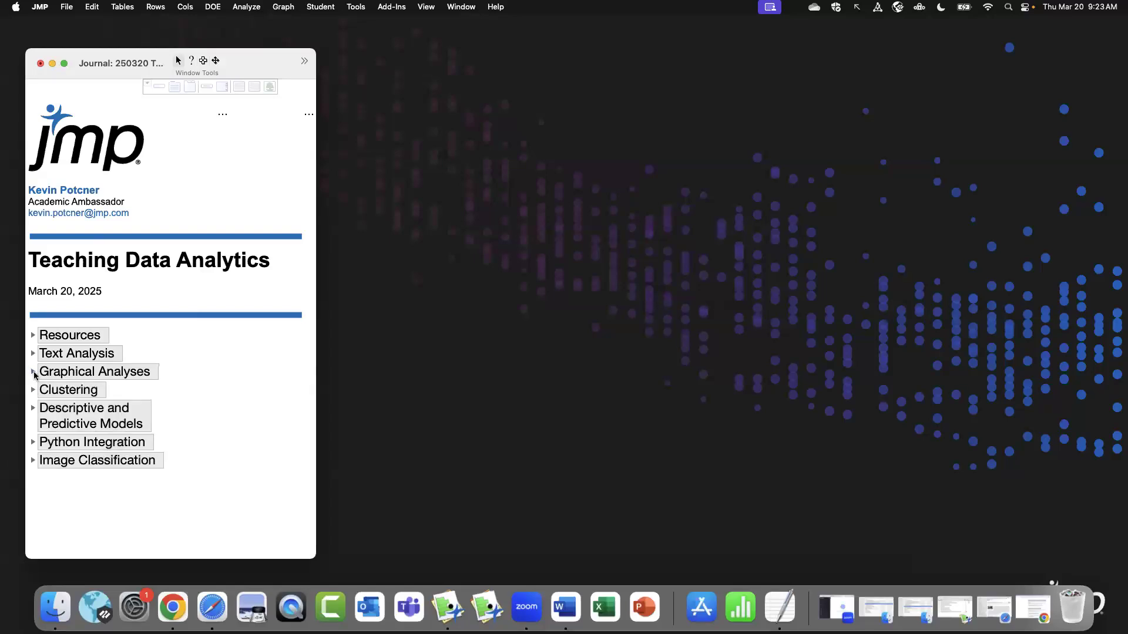
click(32, 390)
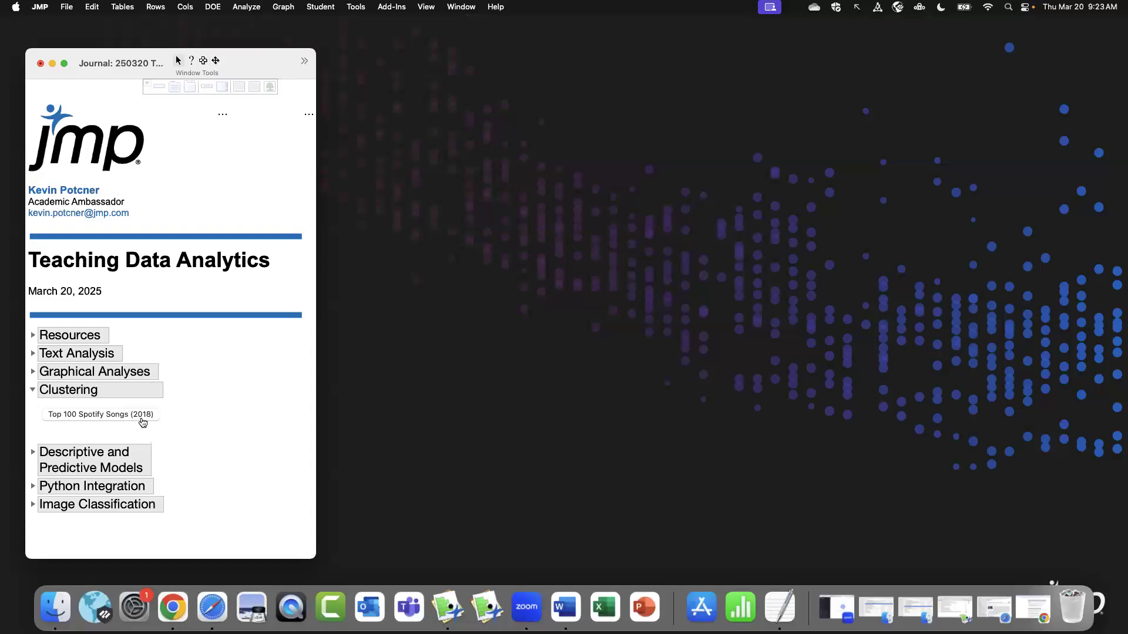
click(81, 419)
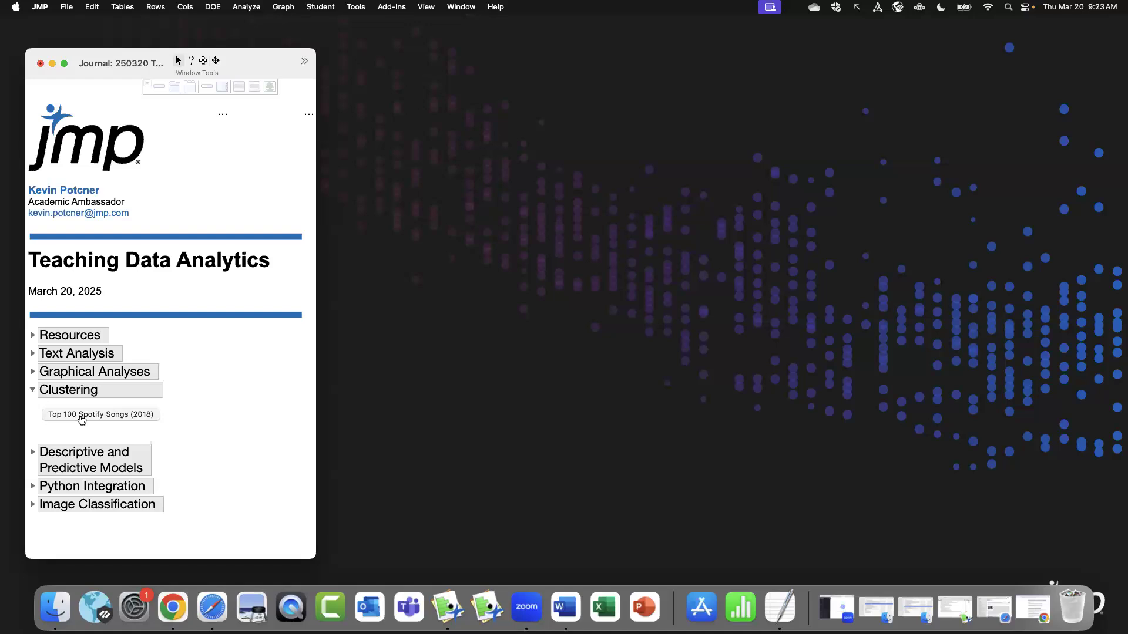
Reposition and enlarge the Spotify songs table beside the journal so all columns from danceability to tempo fit in view.
drag(412, 69, 774, 45)
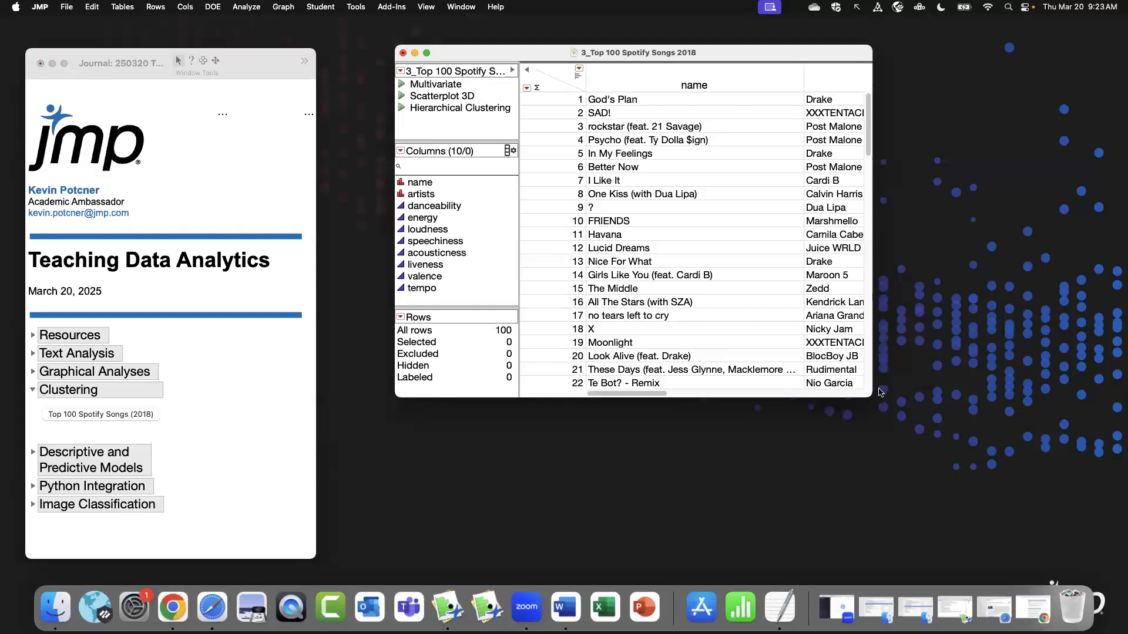
drag(869, 393, 1067, 538)
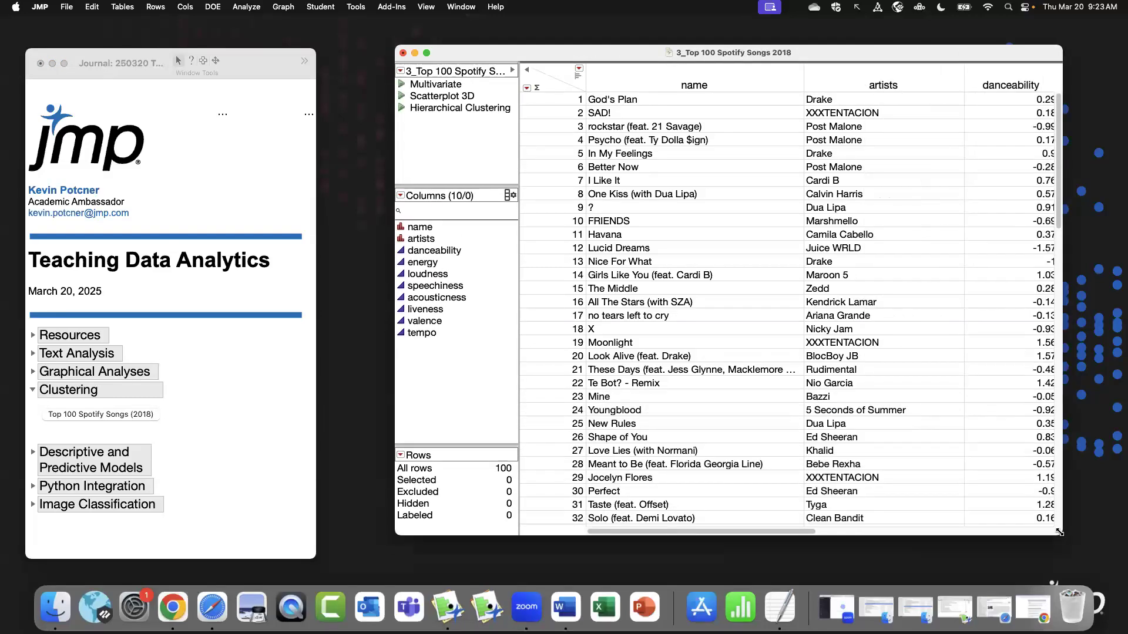
drag(623, 47, 574, 46)
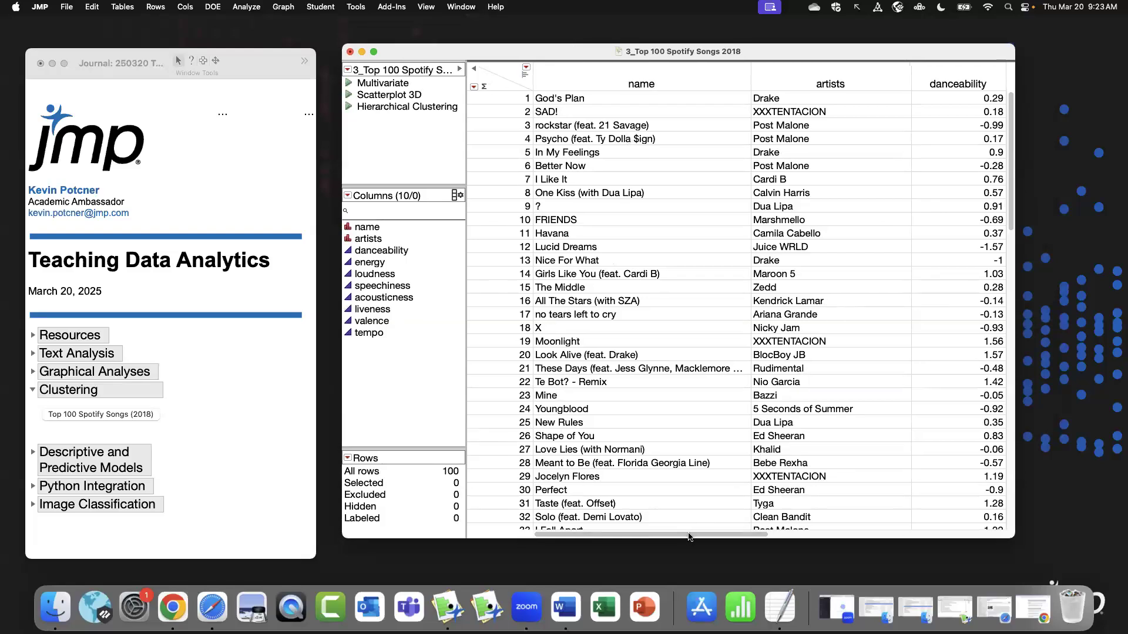
drag(689, 537, 666, 546)
drag(534, 49, 519, 53)
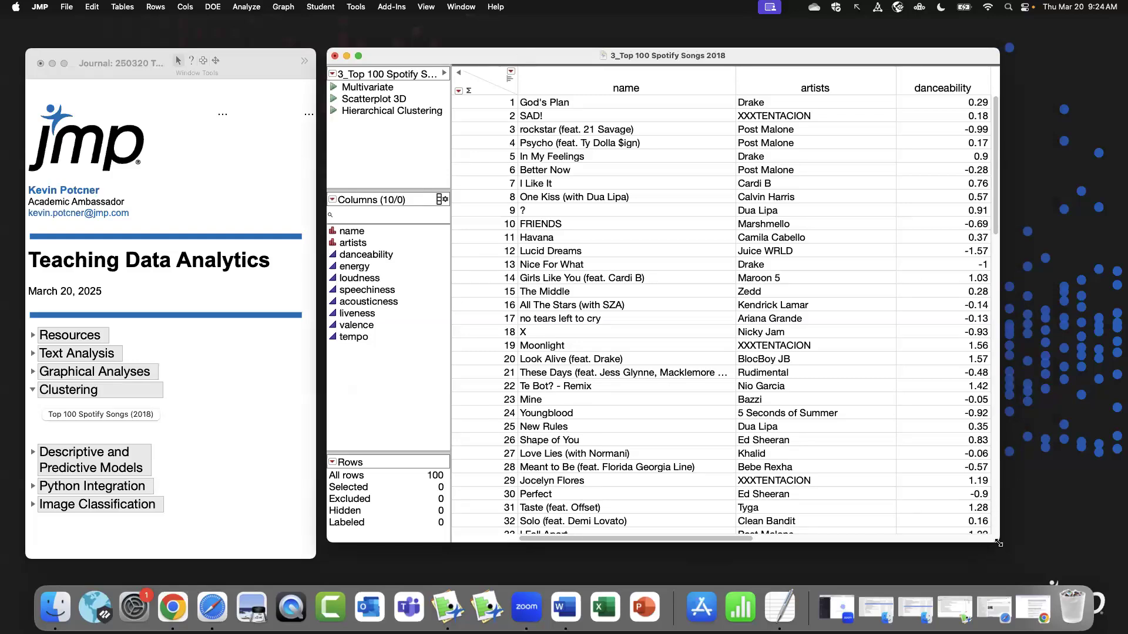
drag(1014, 549, 1022, 555)
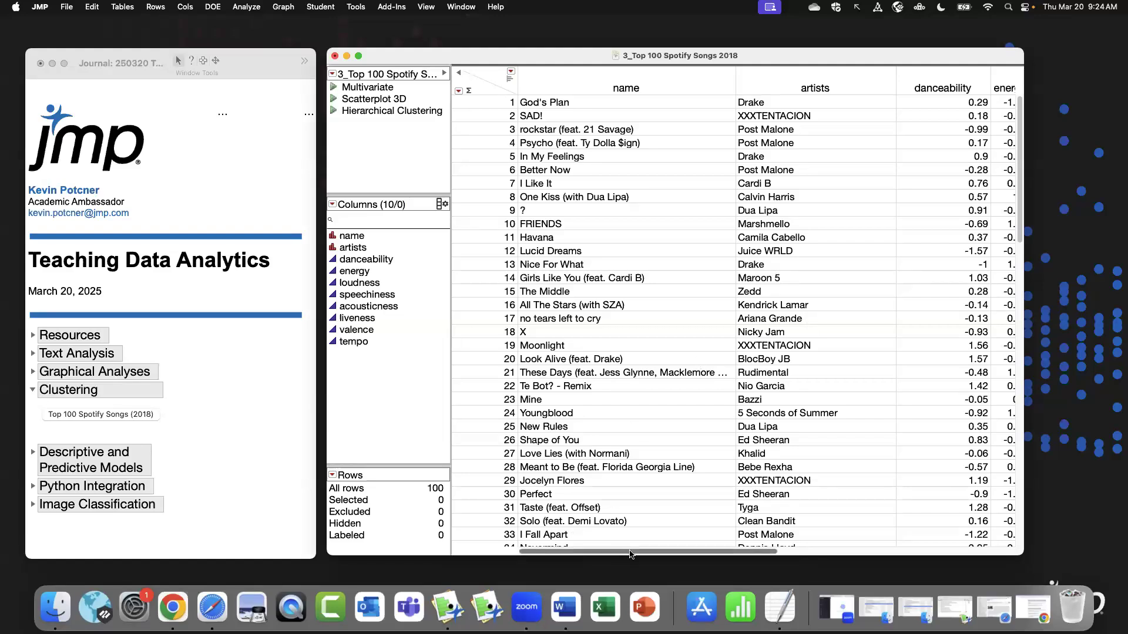
drag(642, 553, 640, 553)
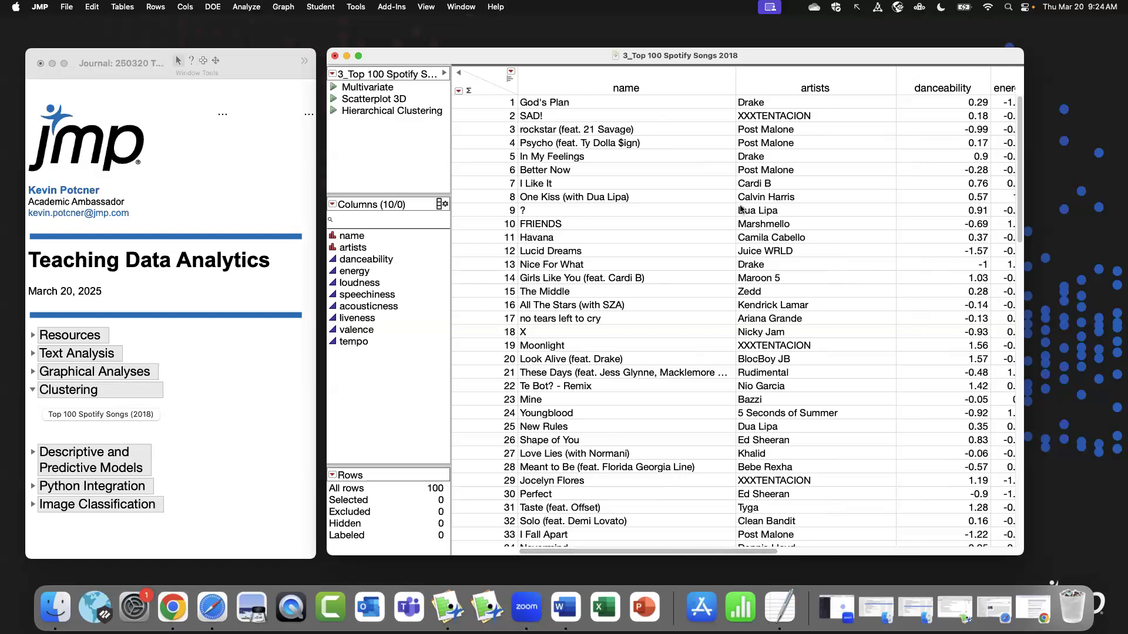
drag(674, 552, 889, 552)
drag(1023, 552, 1067, 557)
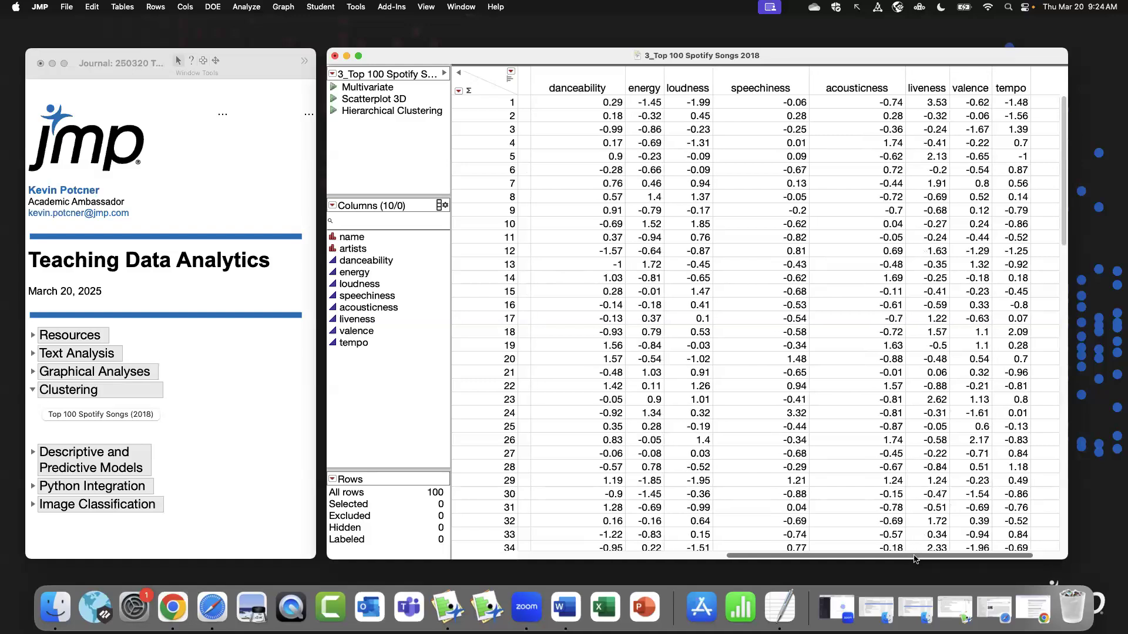
Highlight the danceability, energy, loudness, speechiness and tempo columns one after another, then clear the column selection.
drag(914, 558, 920, 561)
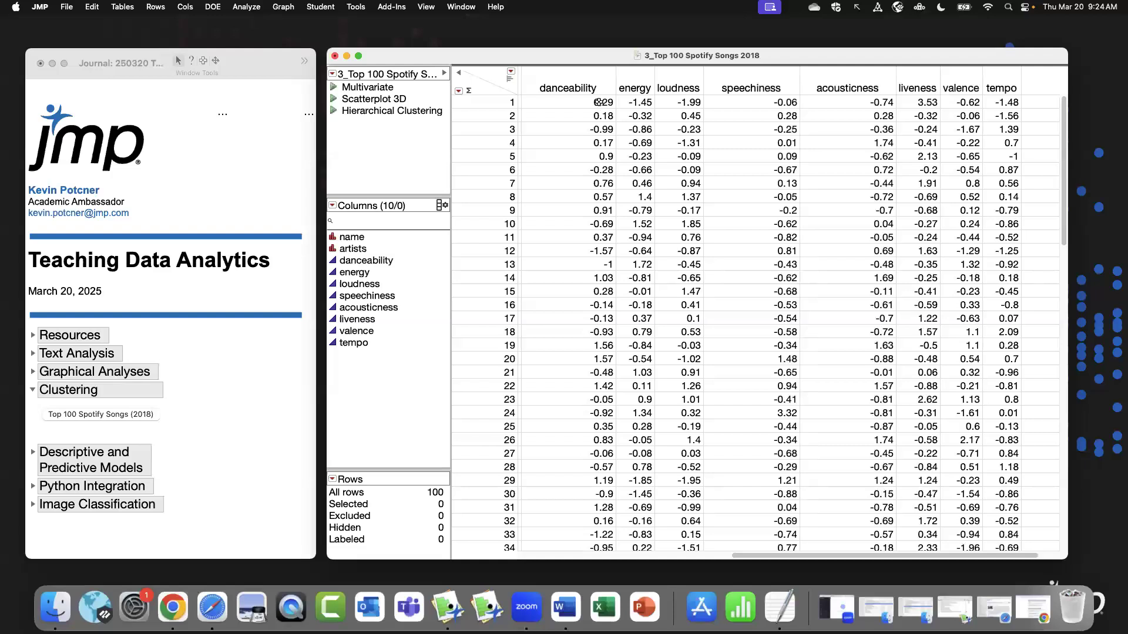
click(587, 86)
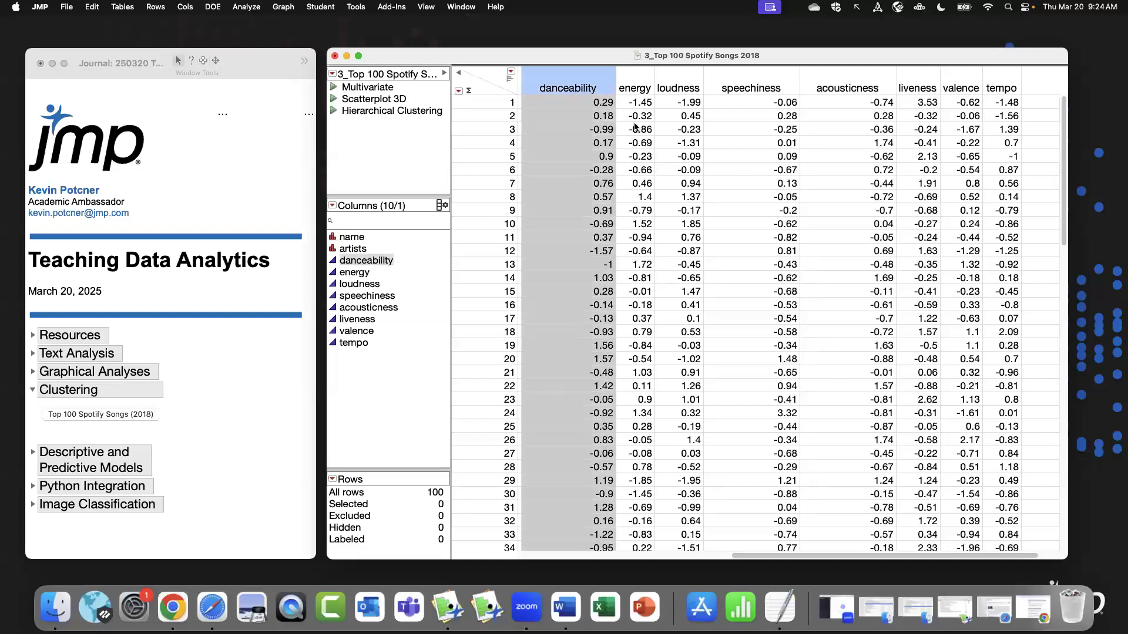
click(630, 86)
click(672, 86)
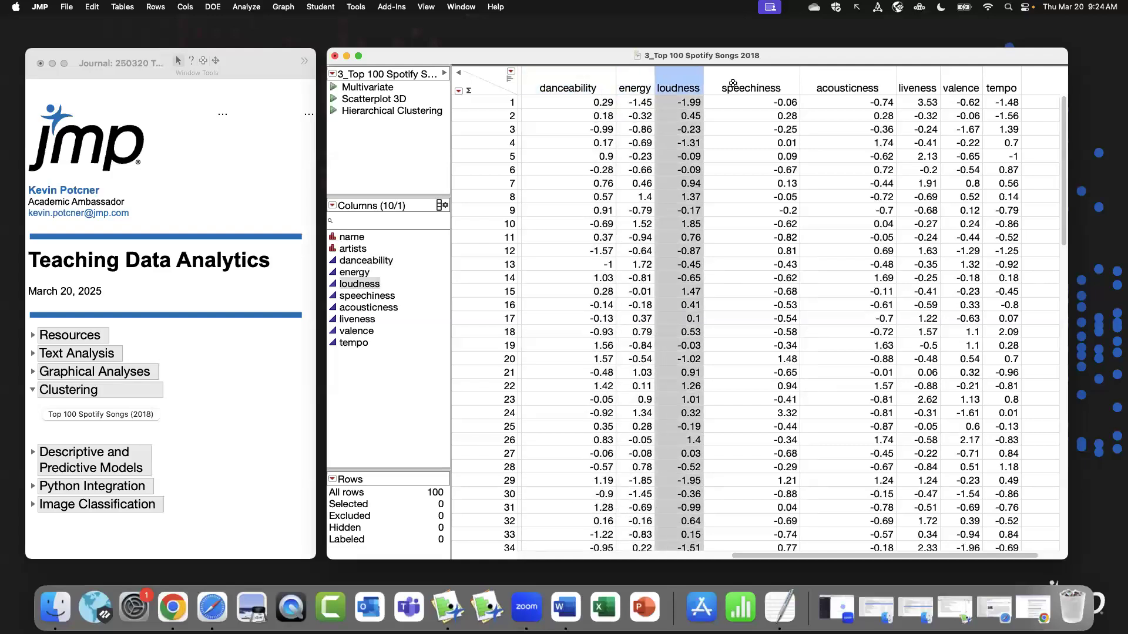
click(734, 86)
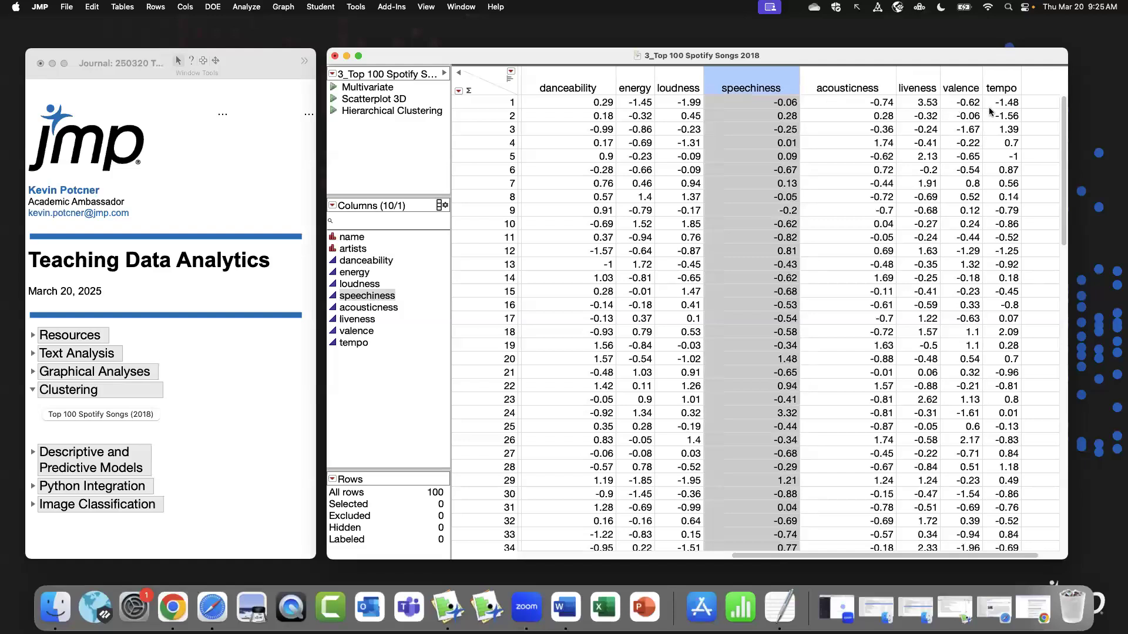
click(1014, 82)
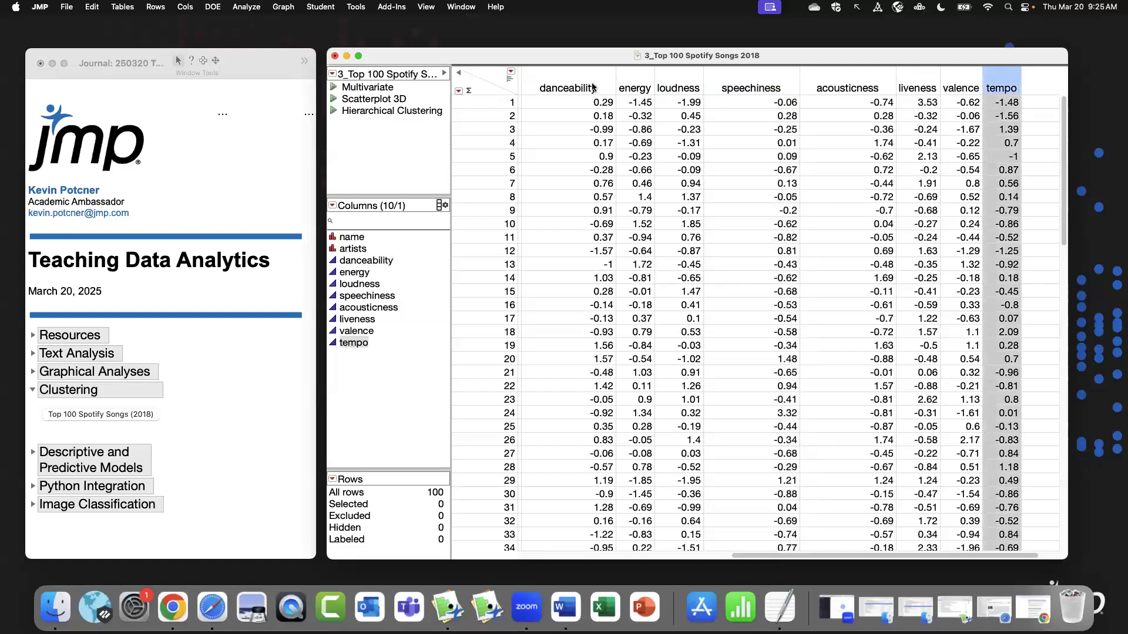
click(492, 83)
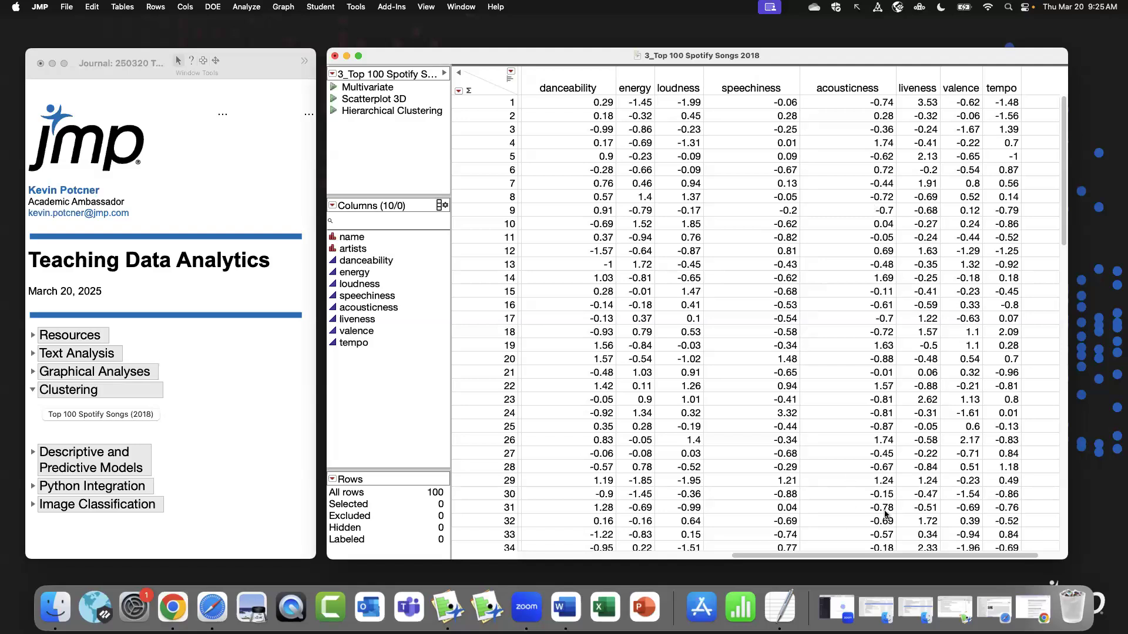
Review the song names and artists, then the numeric audio feature columns through tempo.
scroll(880, 555, left, 10)
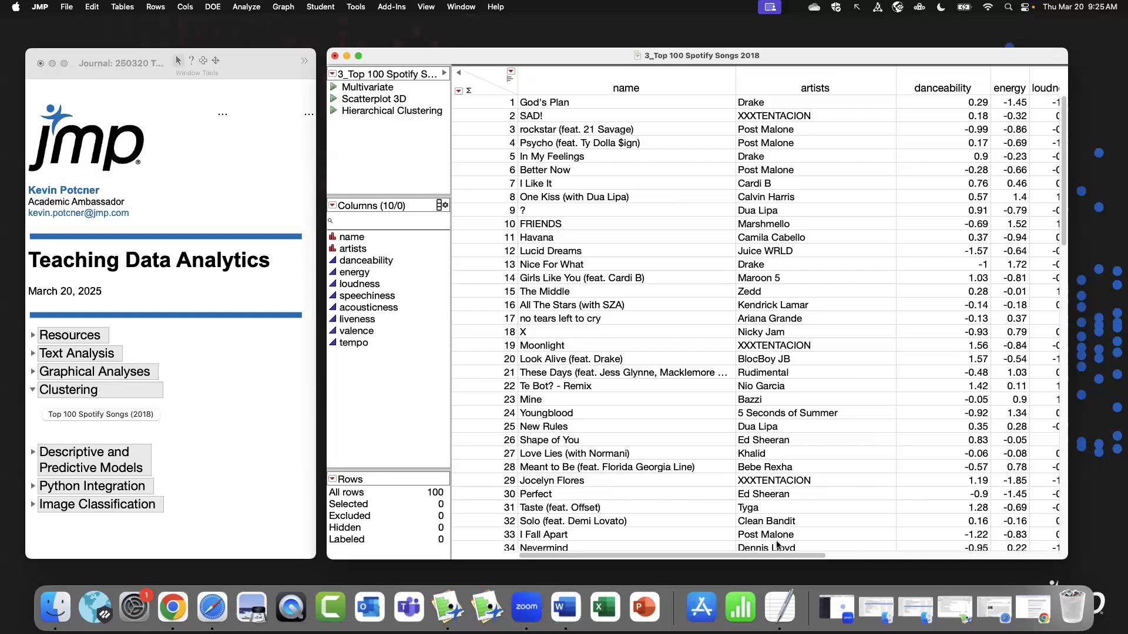
drag(816, 556, 882, 558)
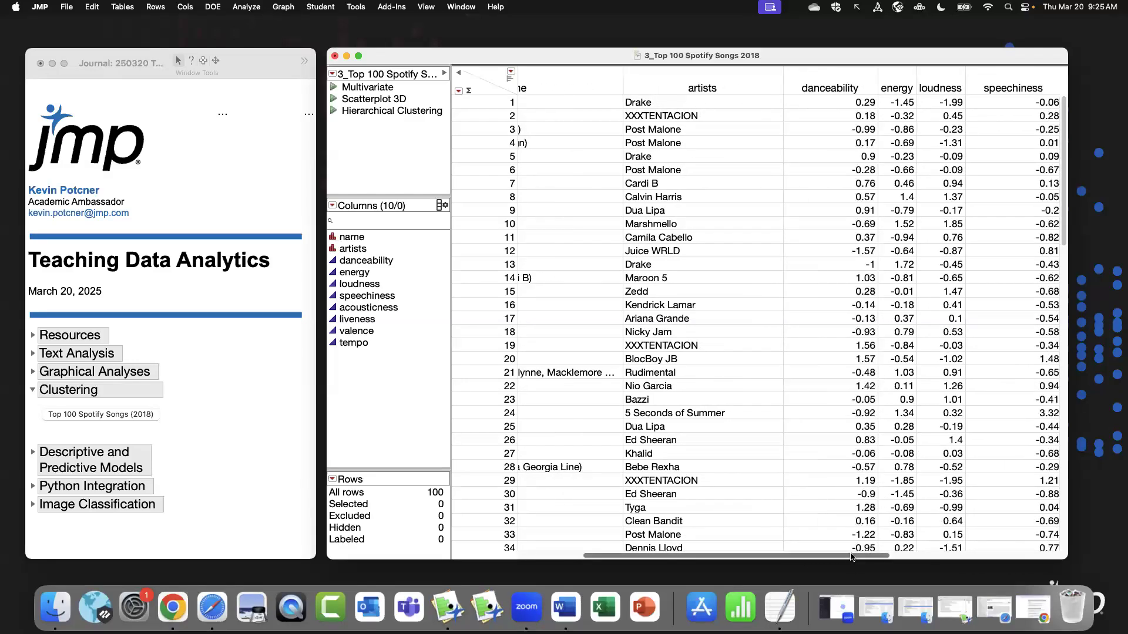
drag(858, 556, 951, 554)
scroll(948, 546, right, 5)
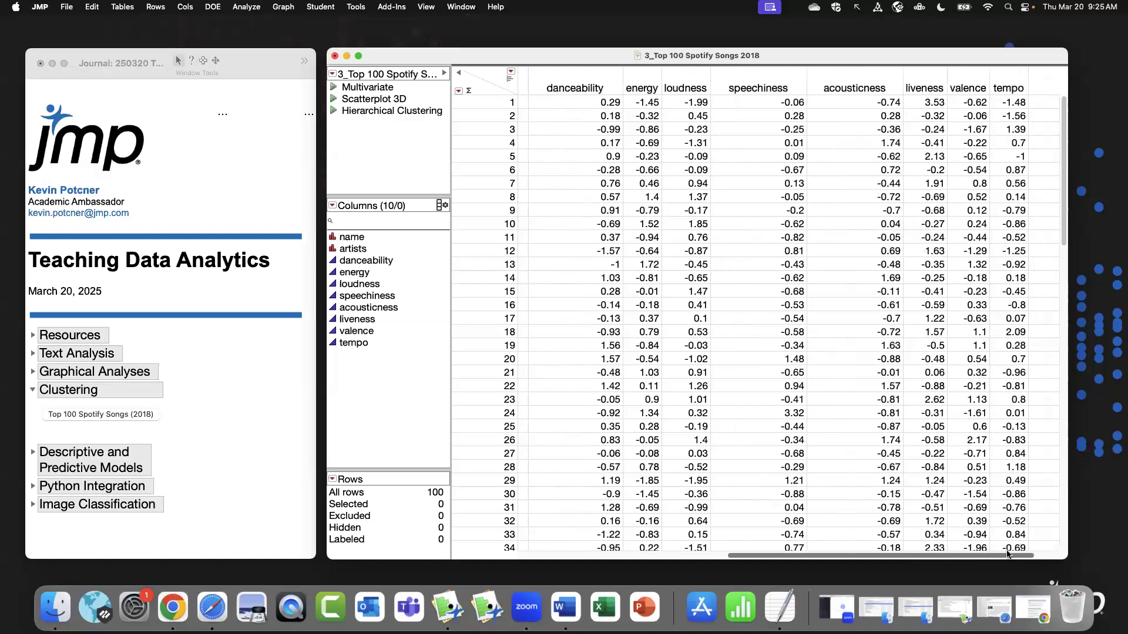
Run a Multivariate correlation analysis with all eight numeric columns, danceability through tempo, as Y columns.
scroll(946, 537, left, 10)
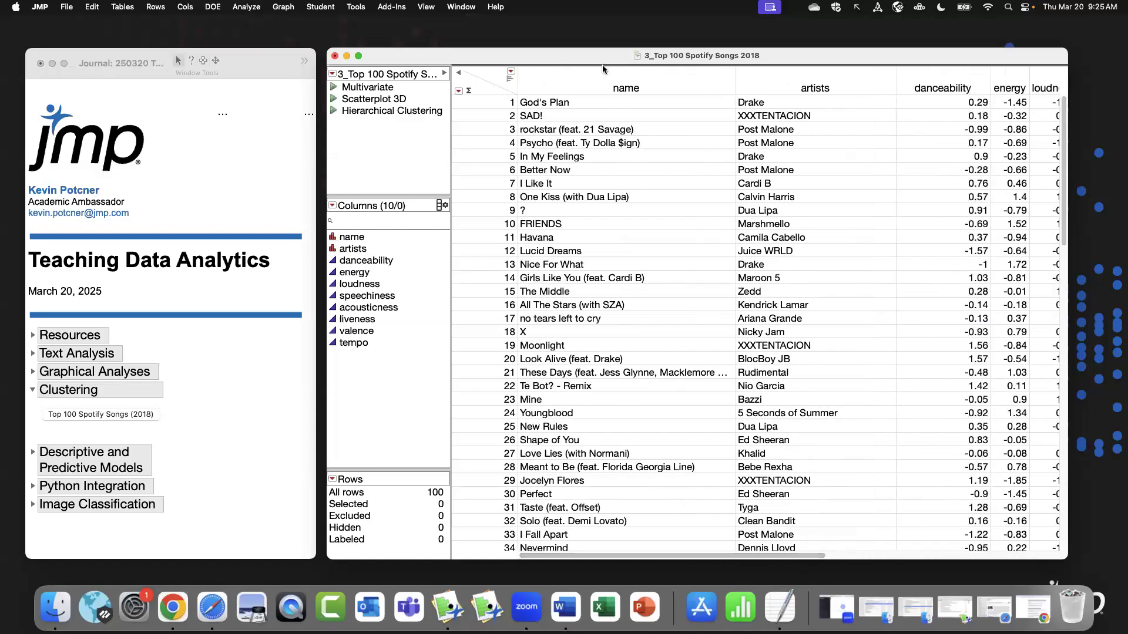
click(247, 7)
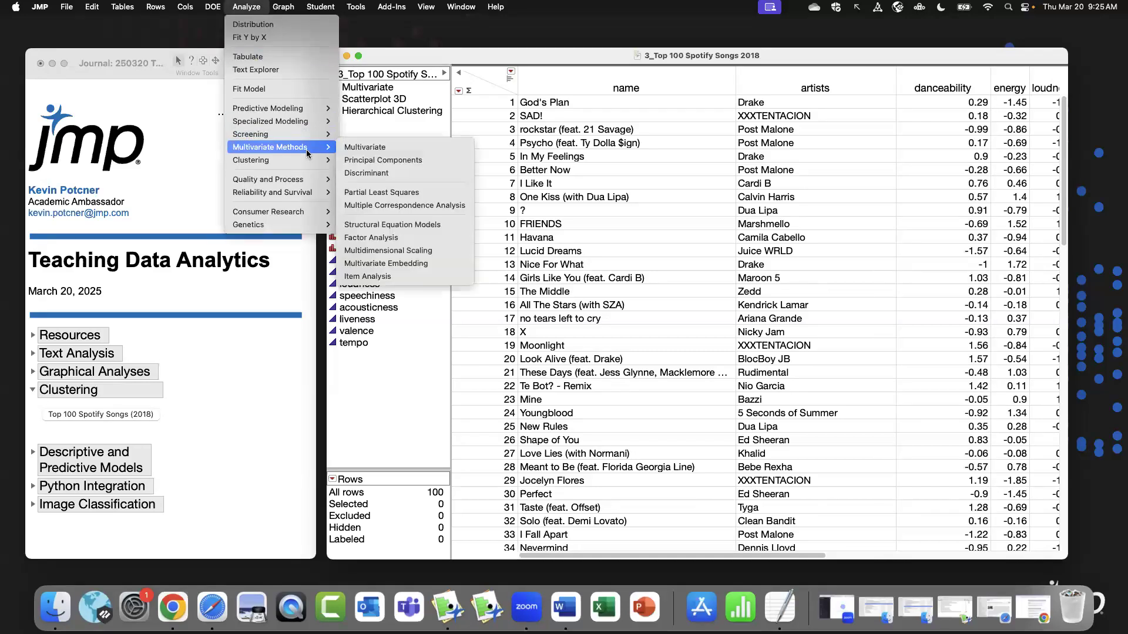
click(382, 152)
drag(412, 200, 423, 292)
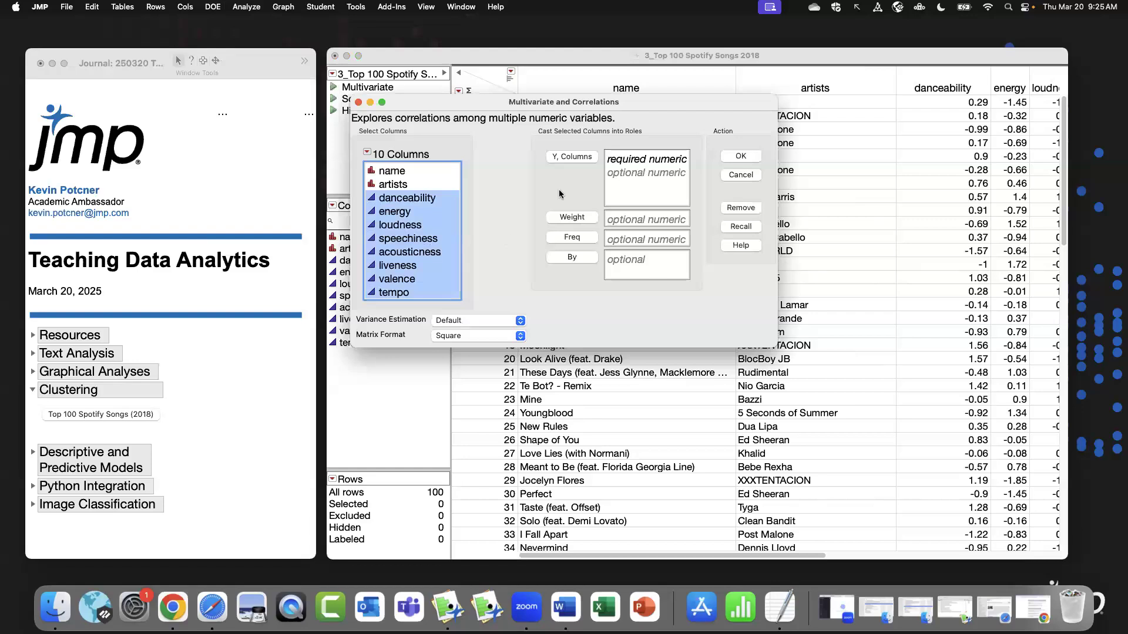
click(571, 158)
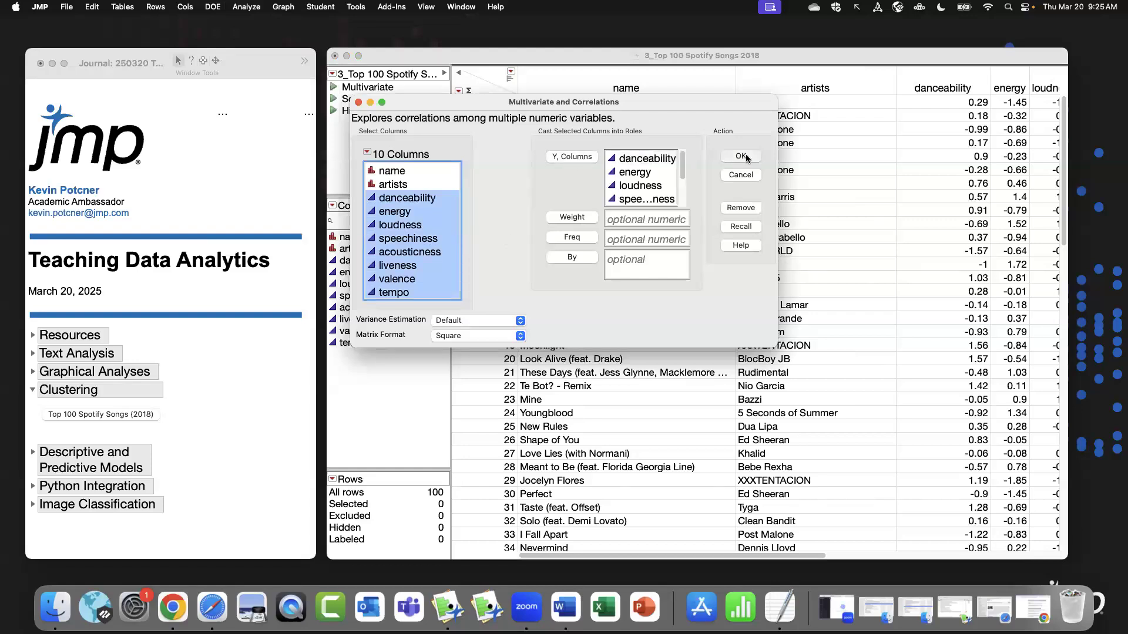
click(741, 156)
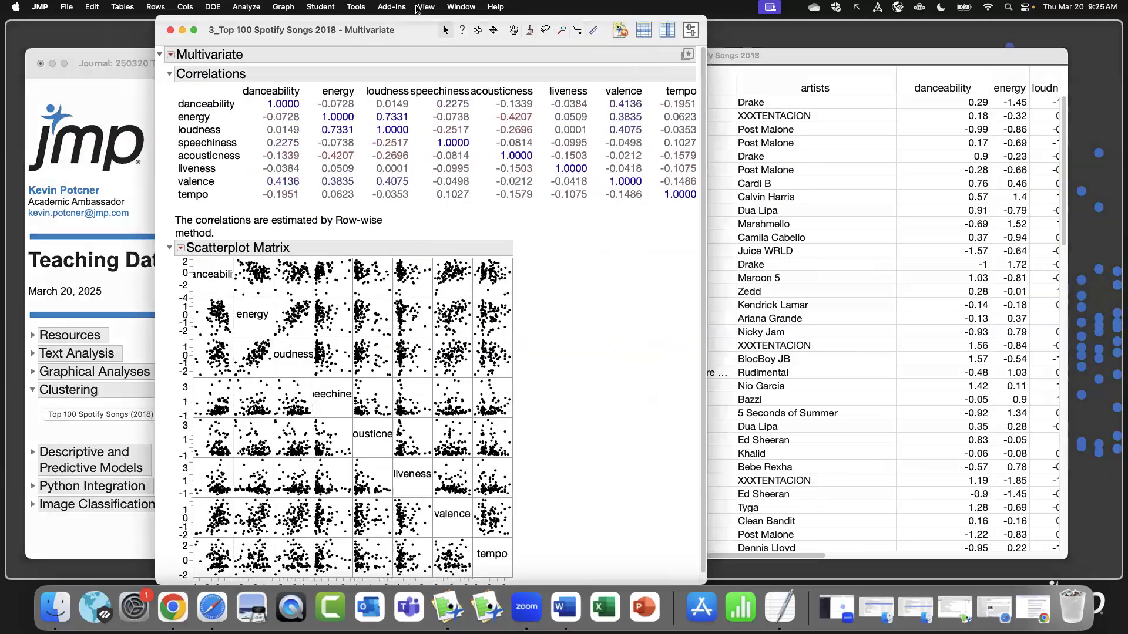
Resize the Multivariate report window and place it just beside the journal, over the songs table.
double_click(416, 29)
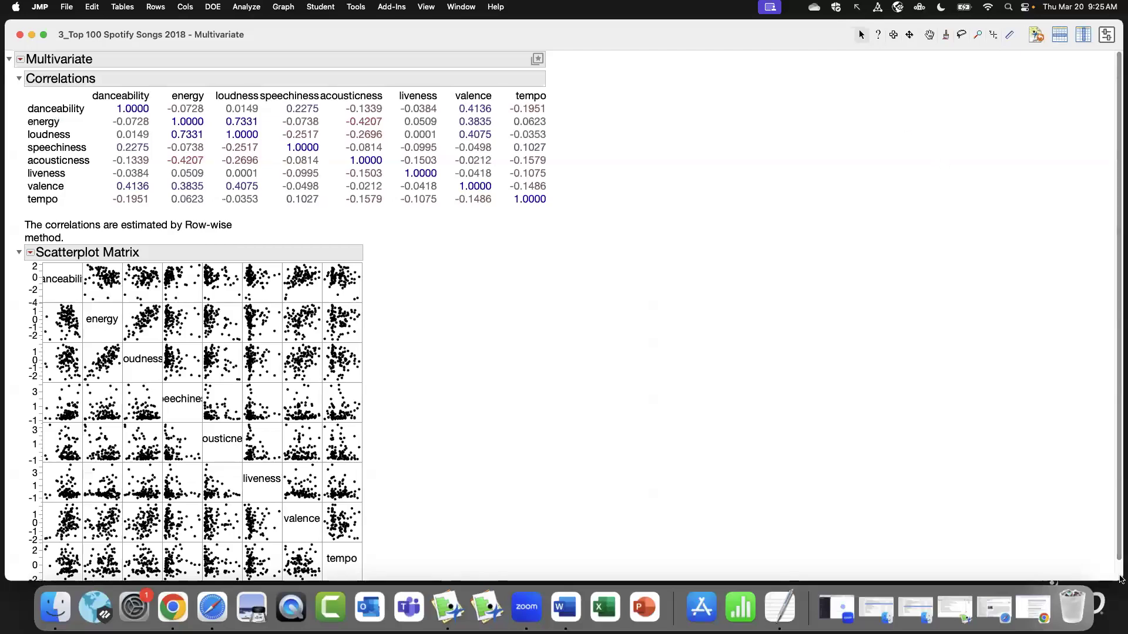
drag(1119, 580, 771, 582)
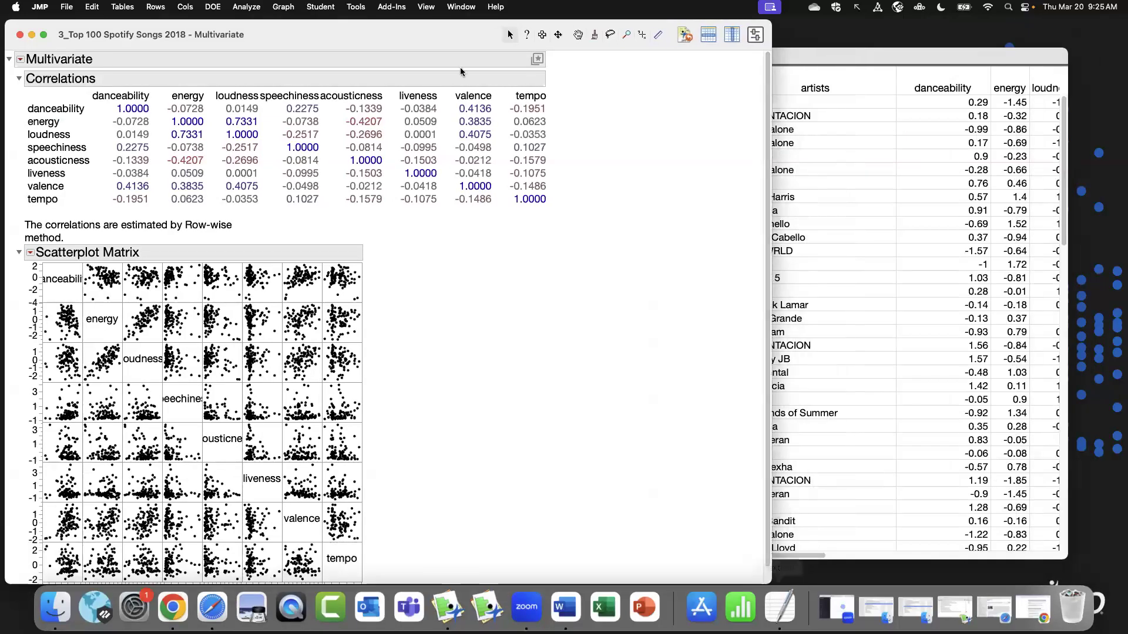
drag(506, 24, 633, 23)
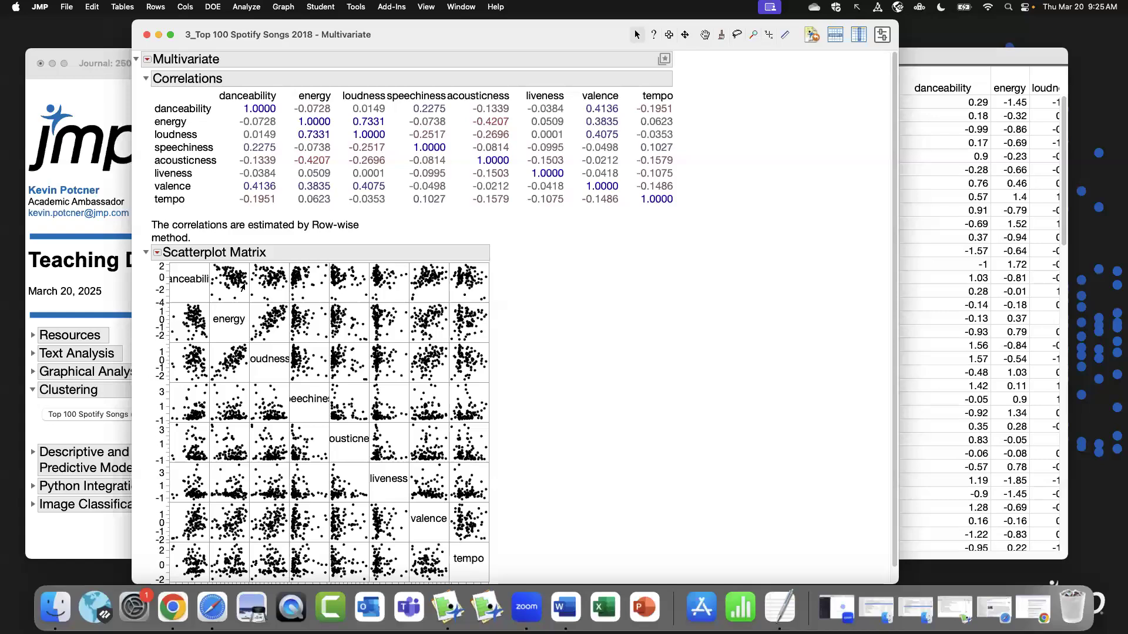
drag(243, 286, 342, 292)
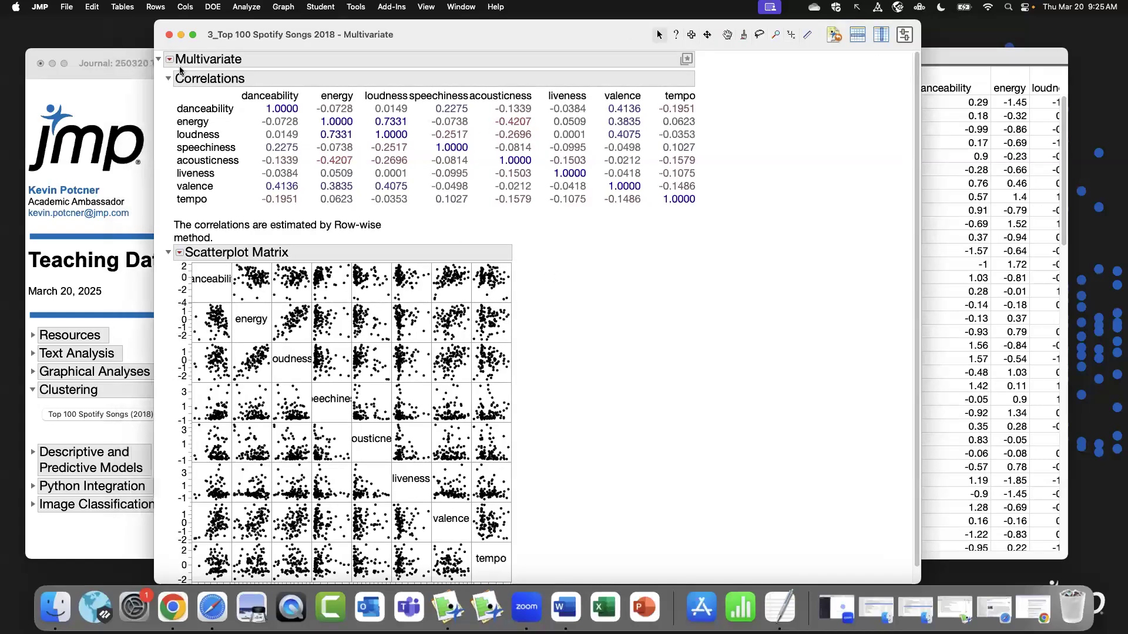
Collapse the Correlations section and enlarge the scatterplot matrix so that its variable names fit in their cells.
click(168, 78)
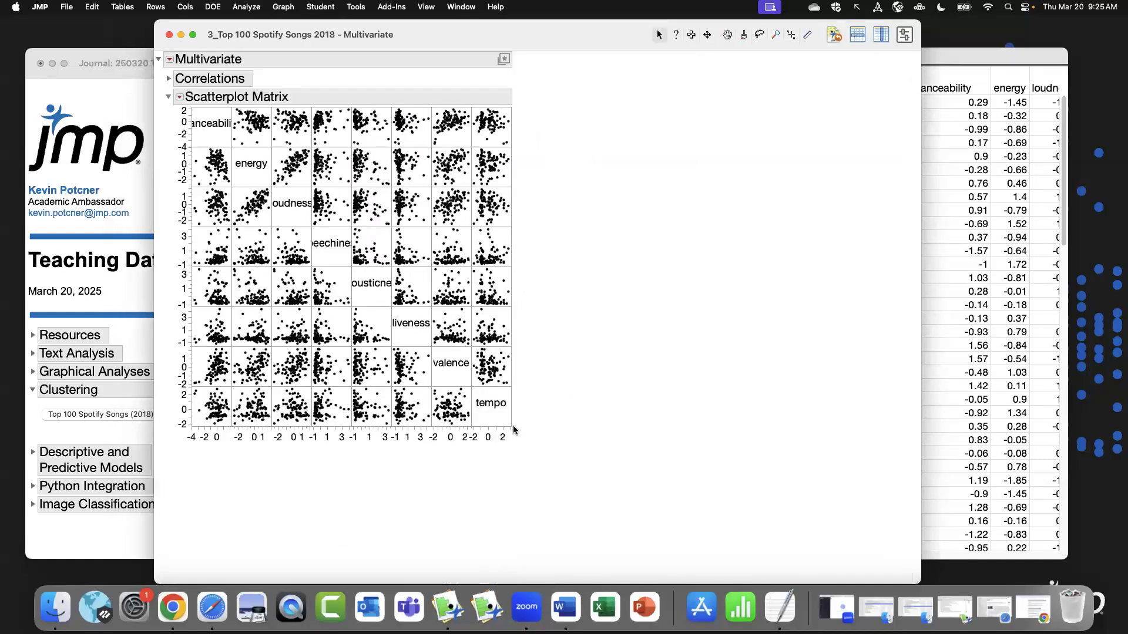
drag(512, 426, 553, 450)
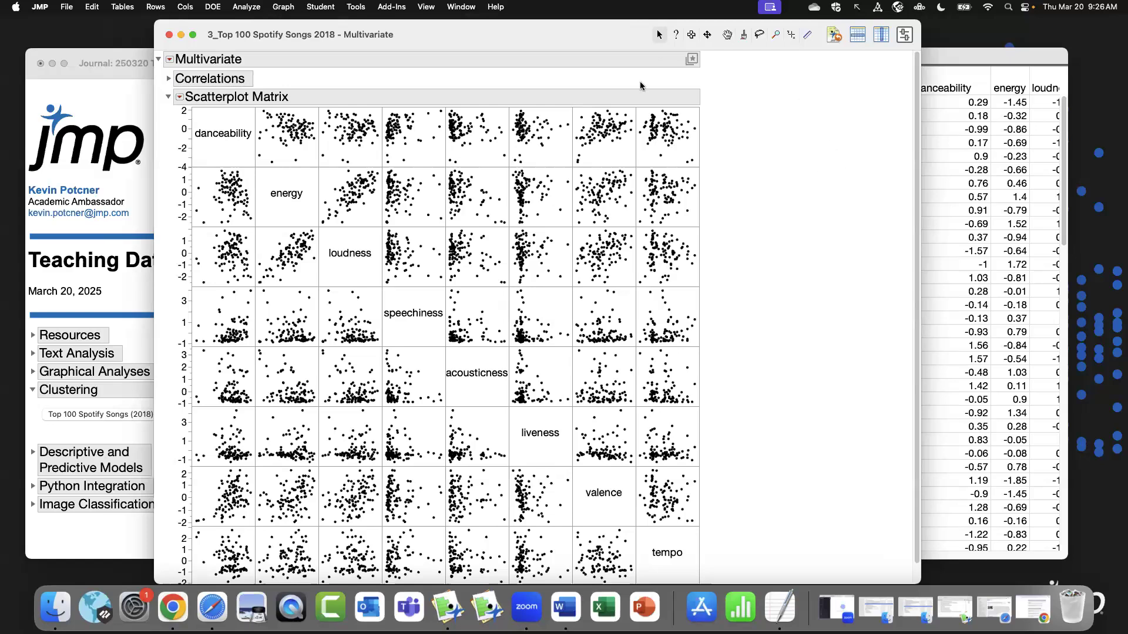
click(168, 79)
click(168, 79)
Look through the available options for the Scatterplot Matrix and for the Multivariate report.
drag(168, 86, 189, 116)
drag(158, 50, 178, 67)
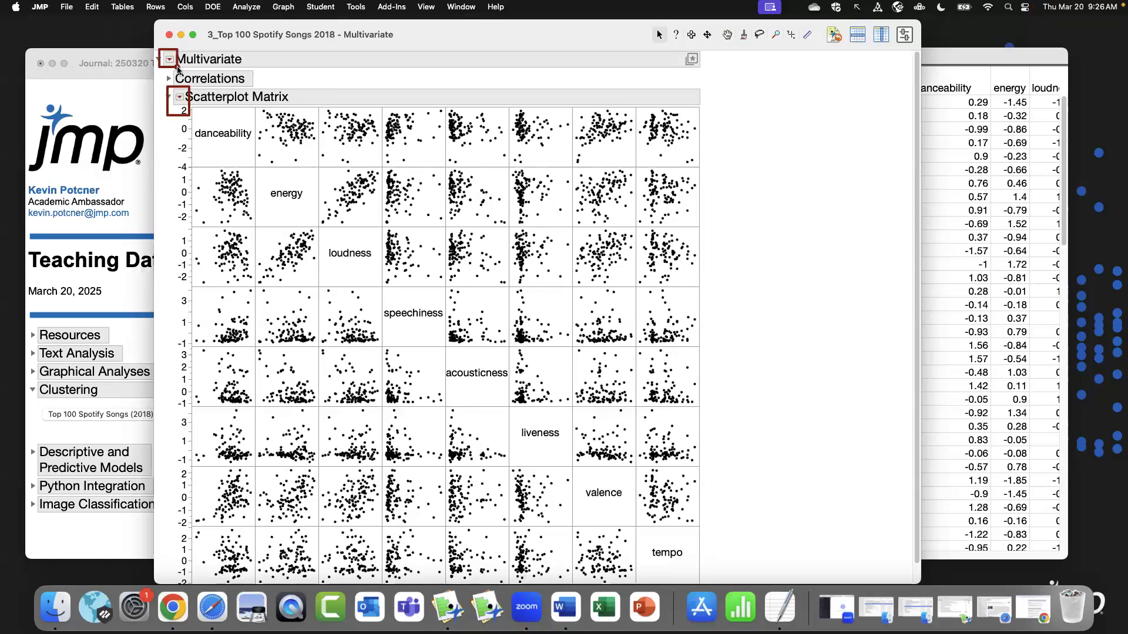
click(180, 99)
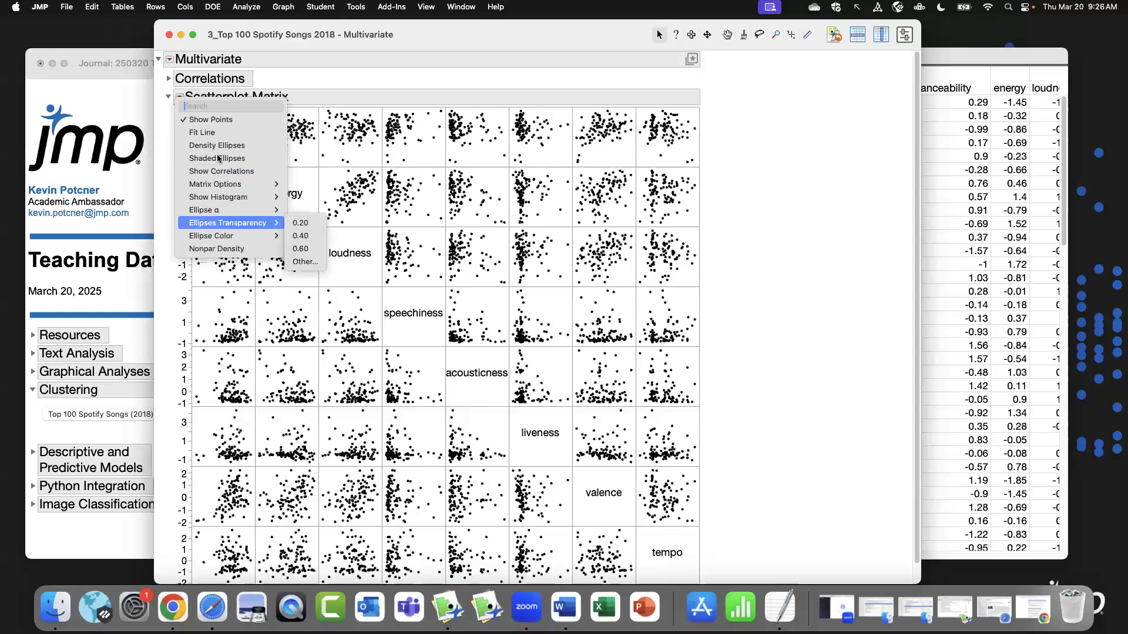
click(169, 75)
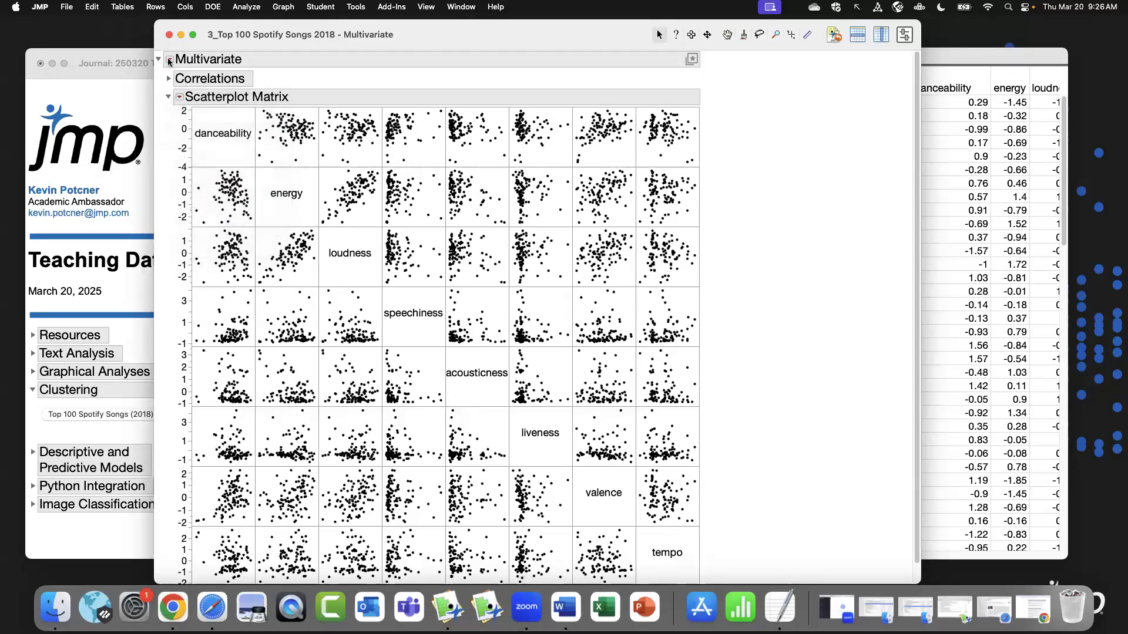
click(169, 61)
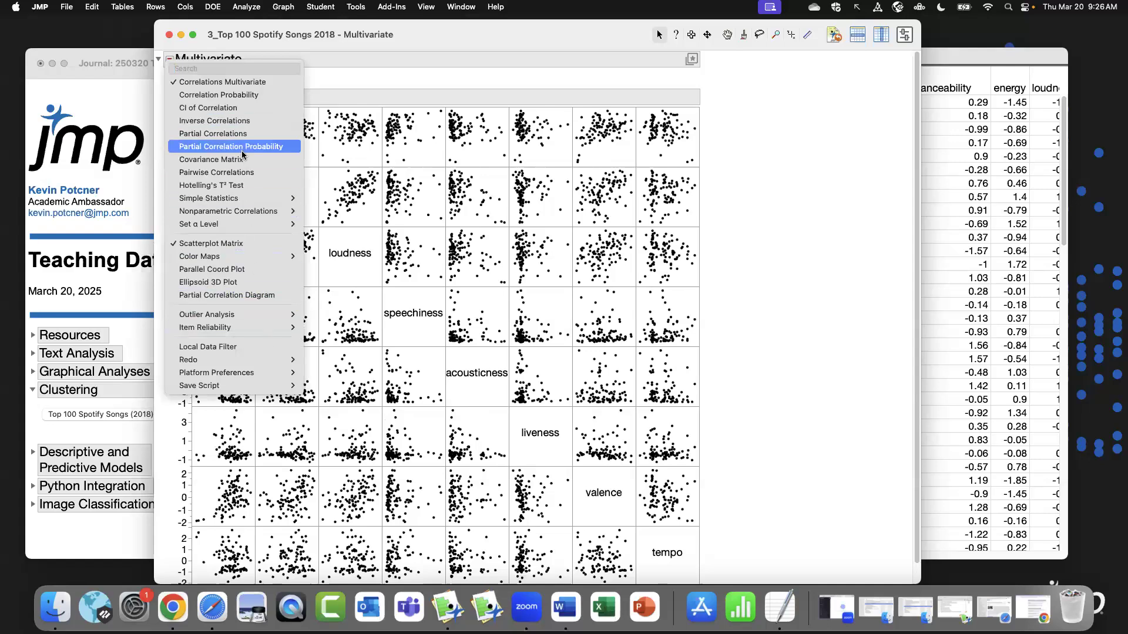
click(763, 275)
scroll(914, 262, down, 1)
scroll(922, 310, up, 1)
Add fit lines, density ellipses and nonparametric density shading to the scatterplot matrix.
click(181, 101)
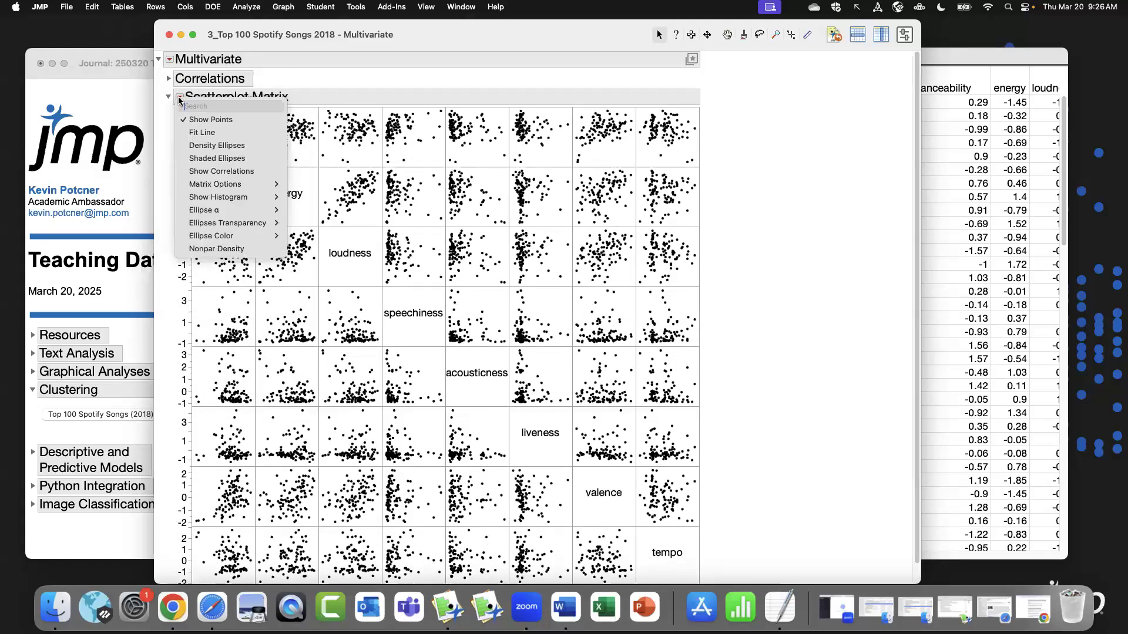
click(377, 220)
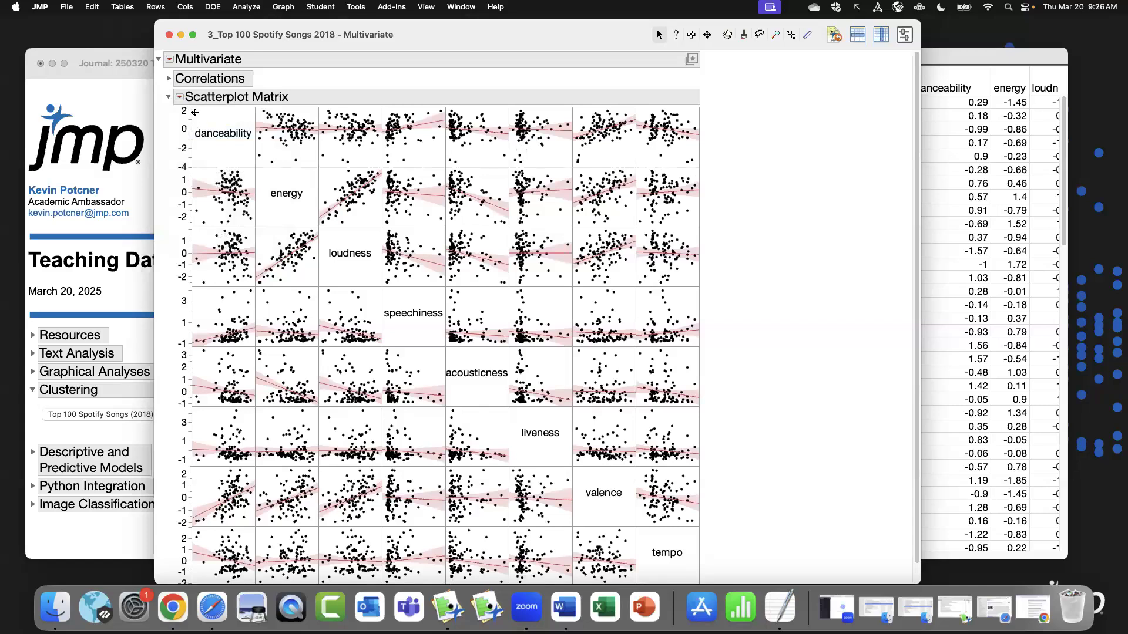
click(180, 98)
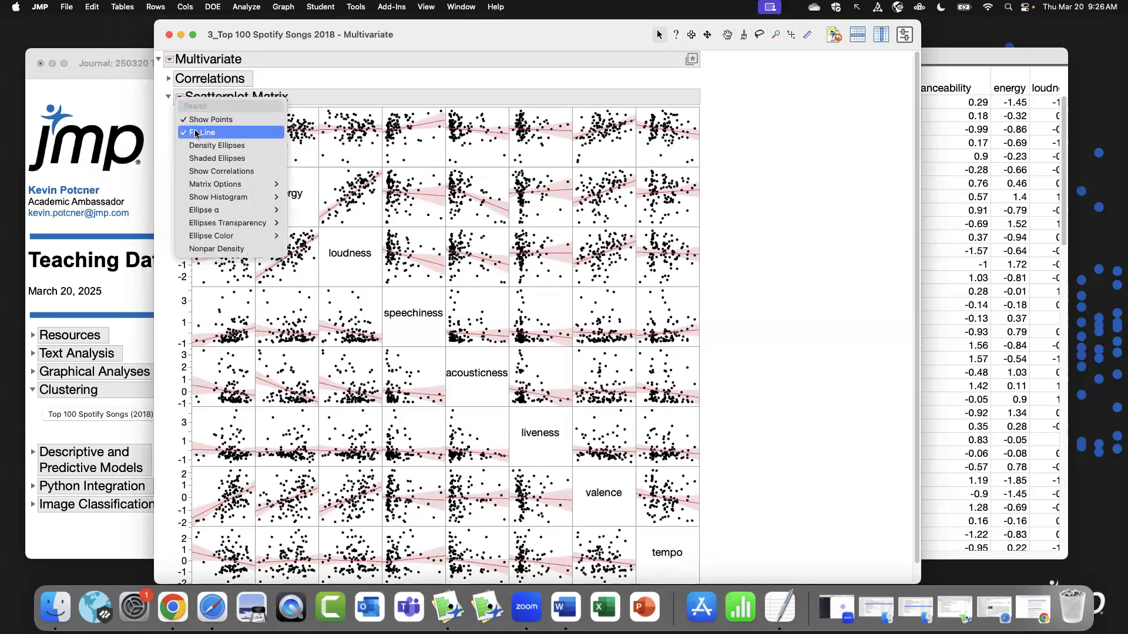
click(197, 144)
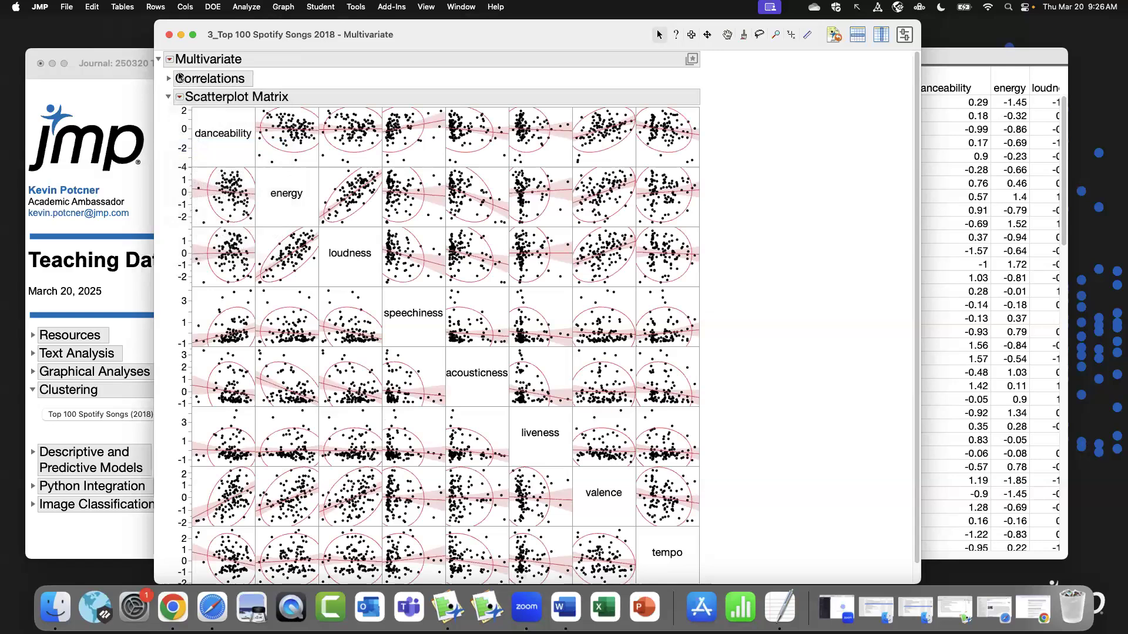
click(181, 99)
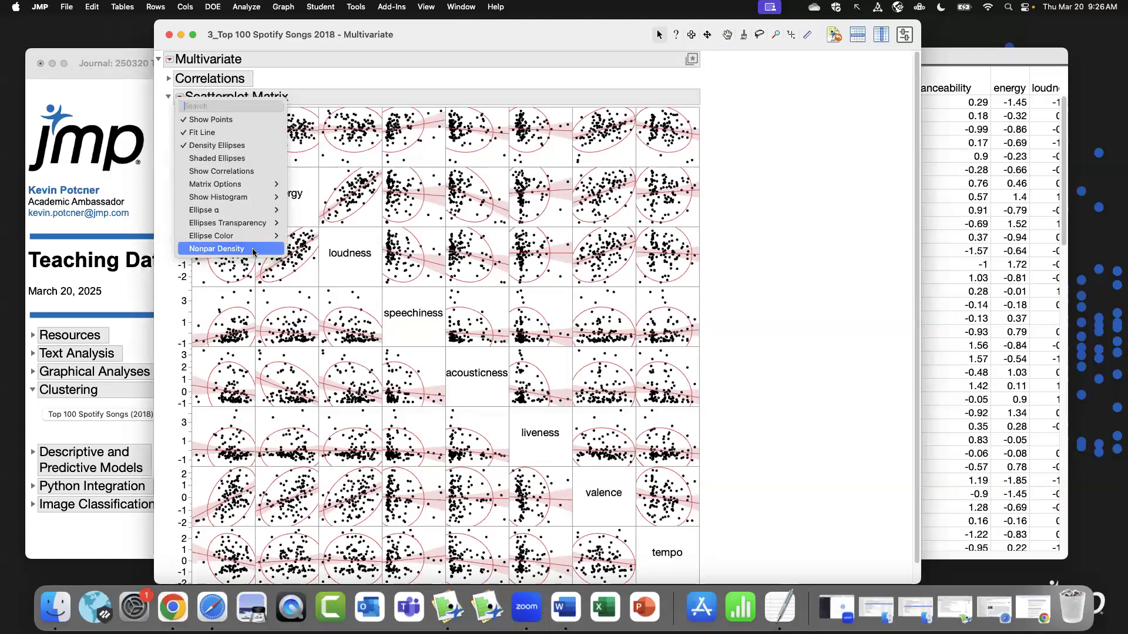
click(264, 249)
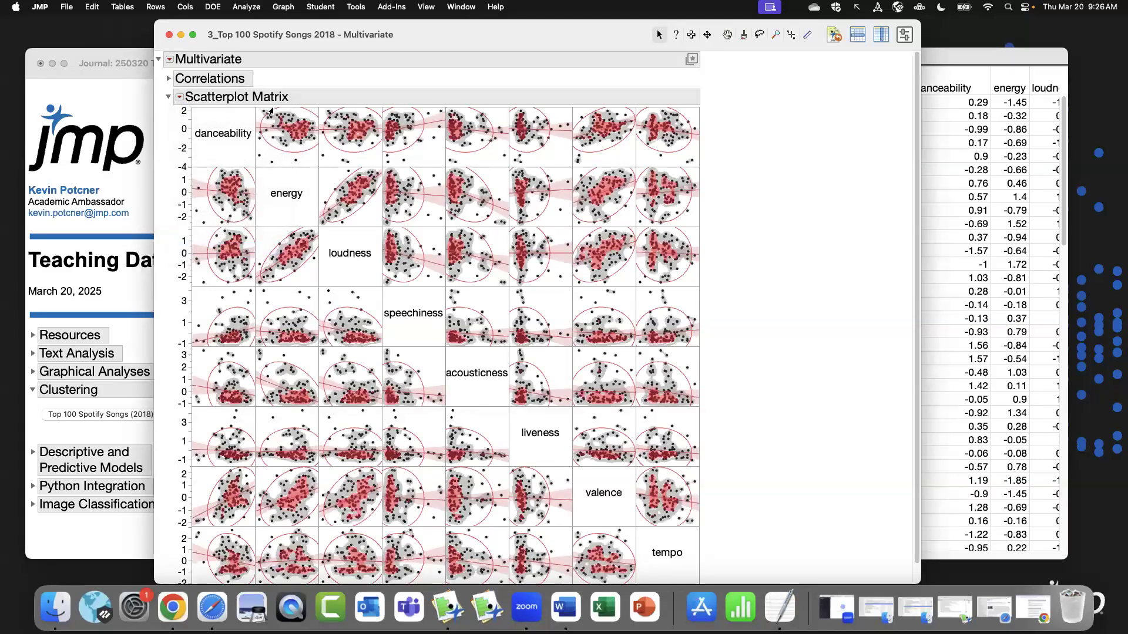
Remove the fit lines, density ellipses and nonparametric density from the scatterplot matrix.
click(181, 97)
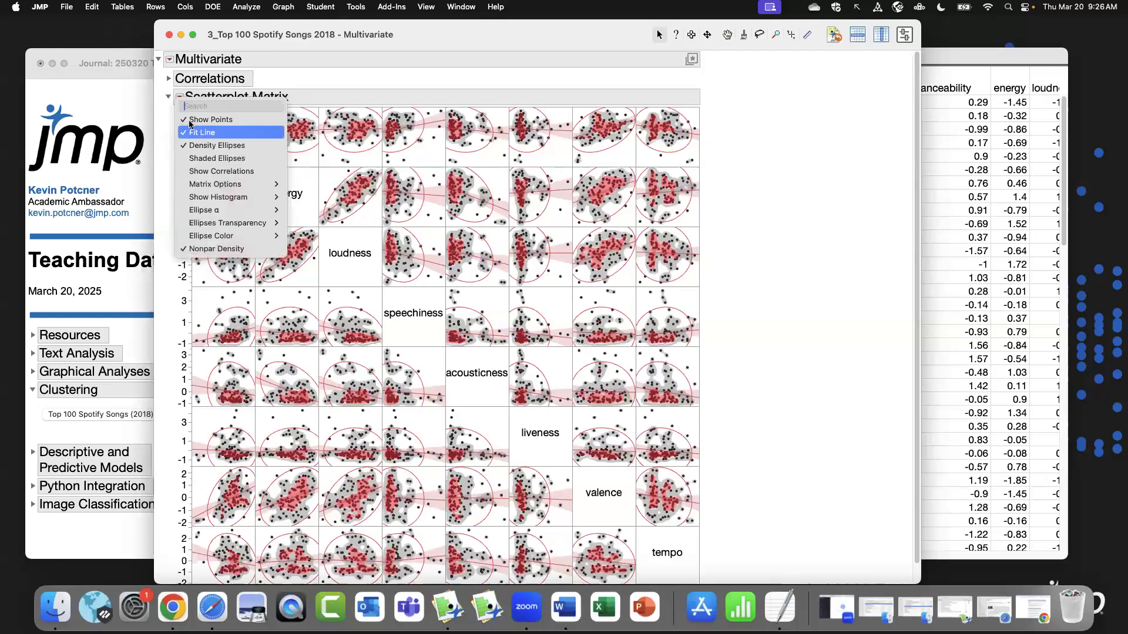
click(200, 132)
click(179, 98)
click(193, 146)
click(180, 98)
click(204, 250)
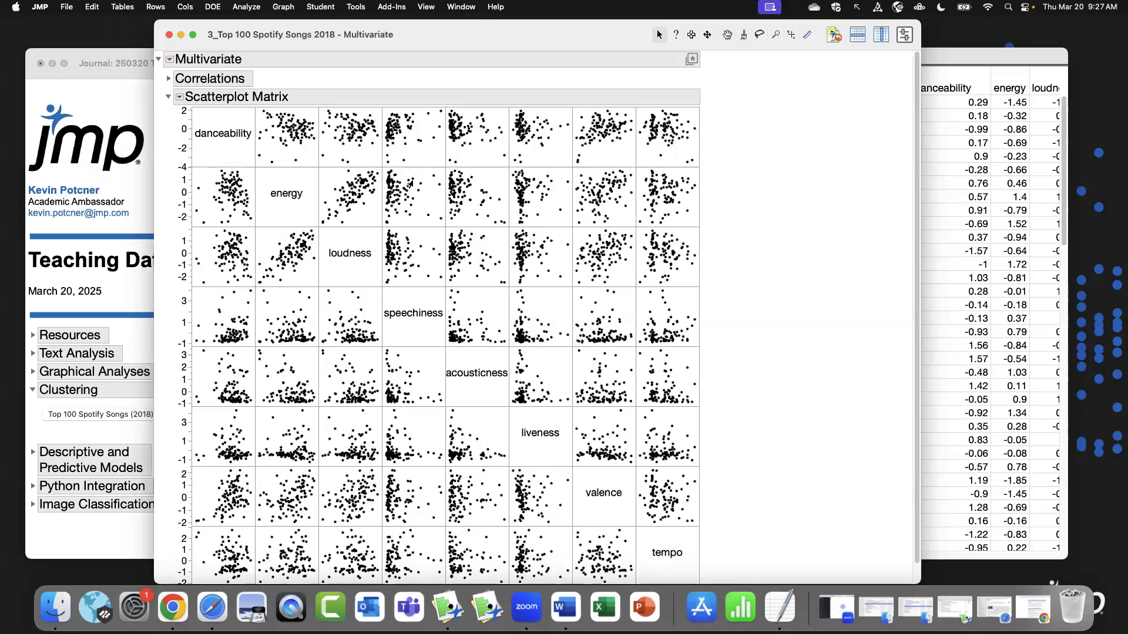
Set the name and artists columns of the songs table as label columns and clear the column selection.
mouse_move(451, 197)
click(931, 55)
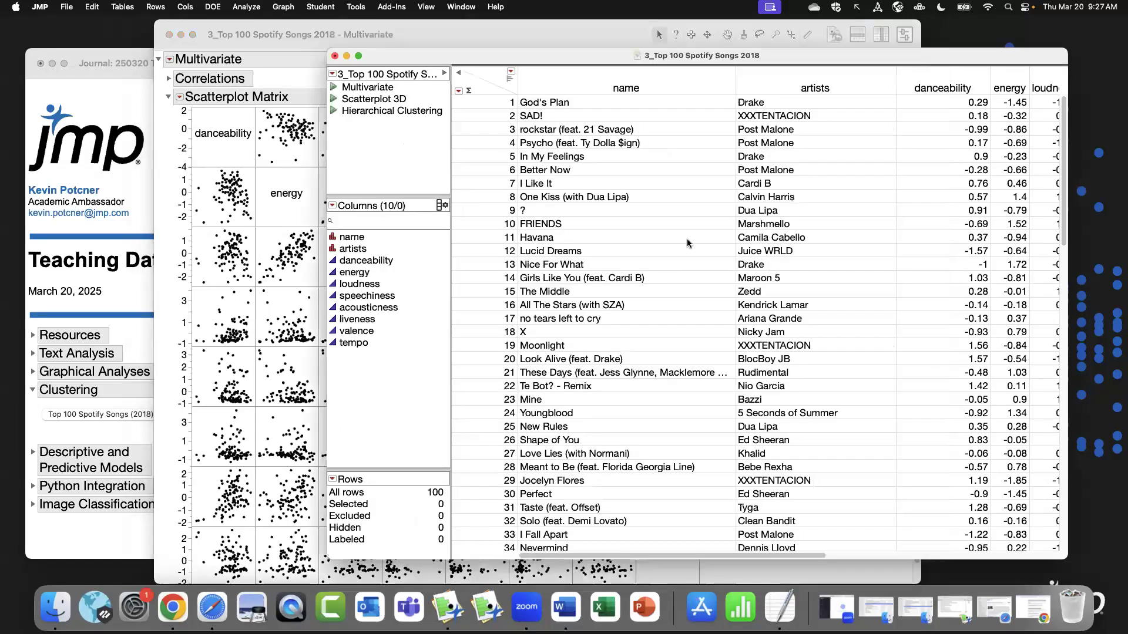
click(352, 238)
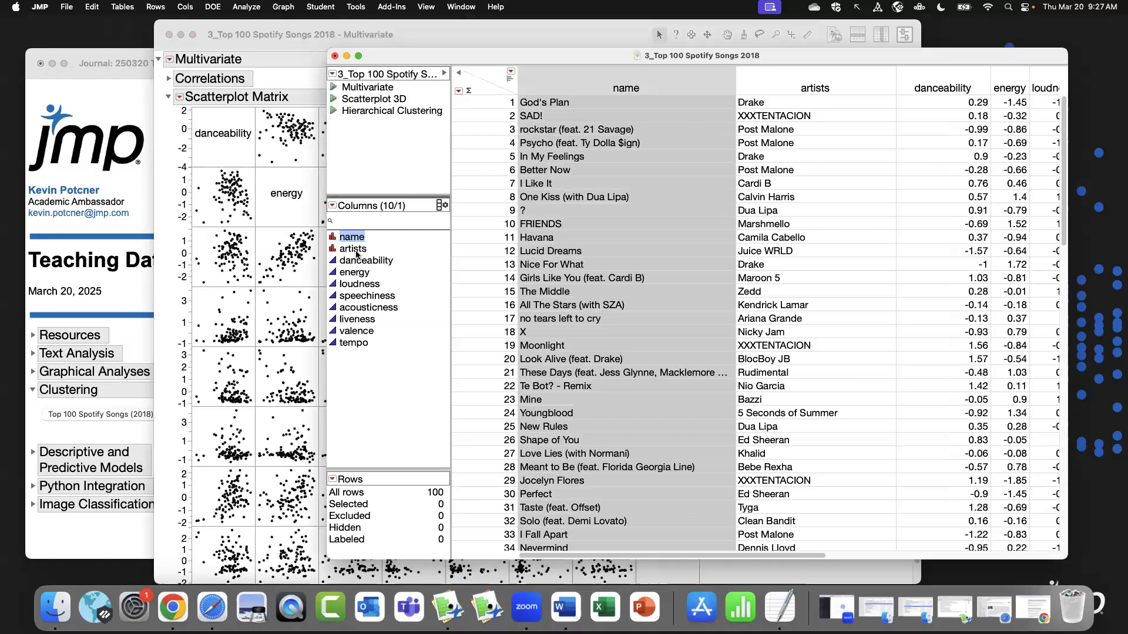
shift+click(364, 250)
right_click(358, 252)
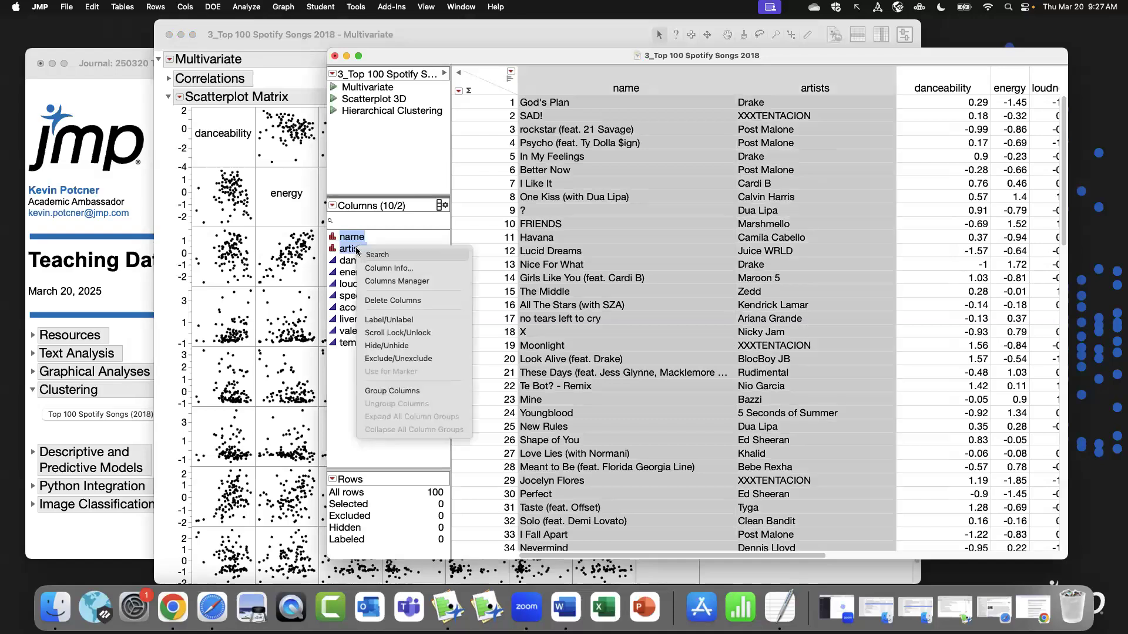
click(411, 320)
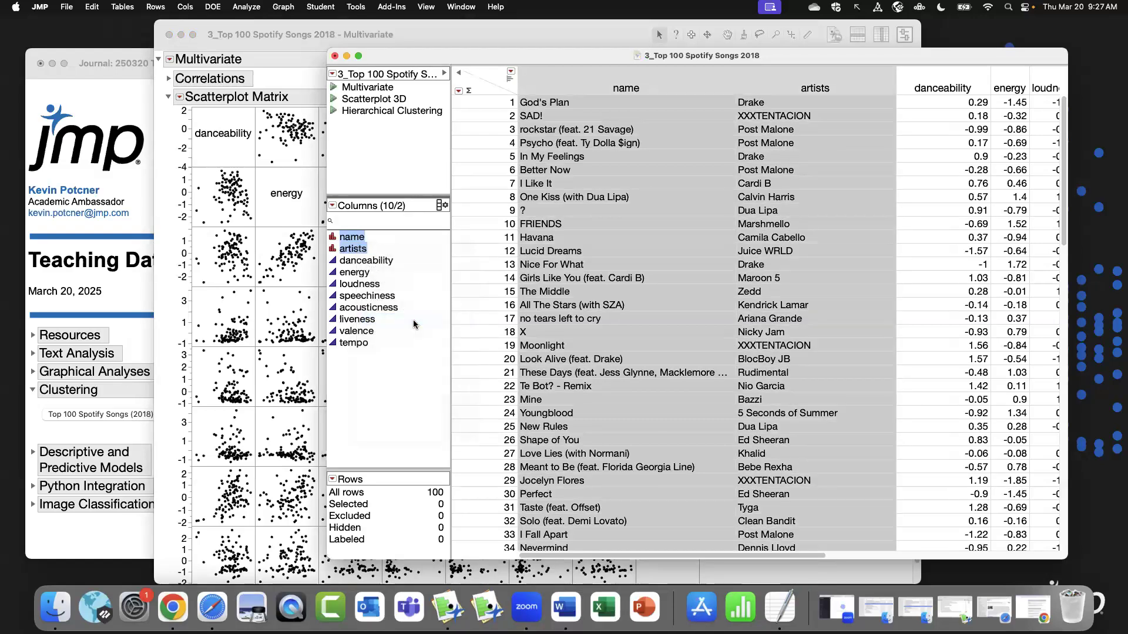
drag(363, 230, 388, 258)
click(494, 94)
Return to the scatterplot matrix to check the label on a point, and close the Multivariate report.
click(457, 38)
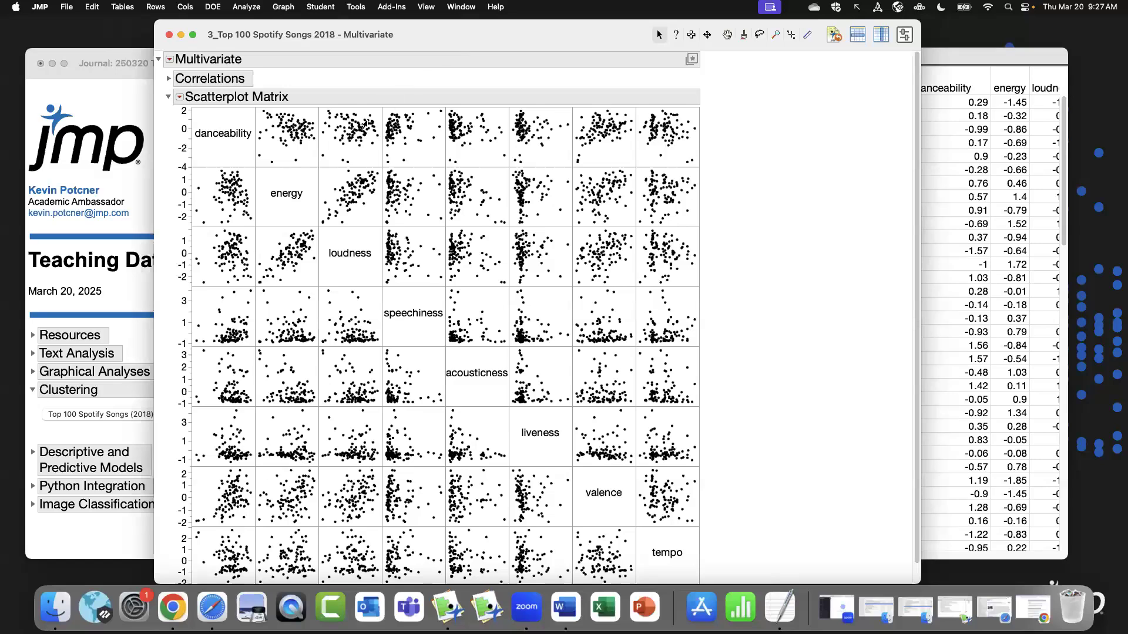
mouse_move(320, 160)
click(170, 35)
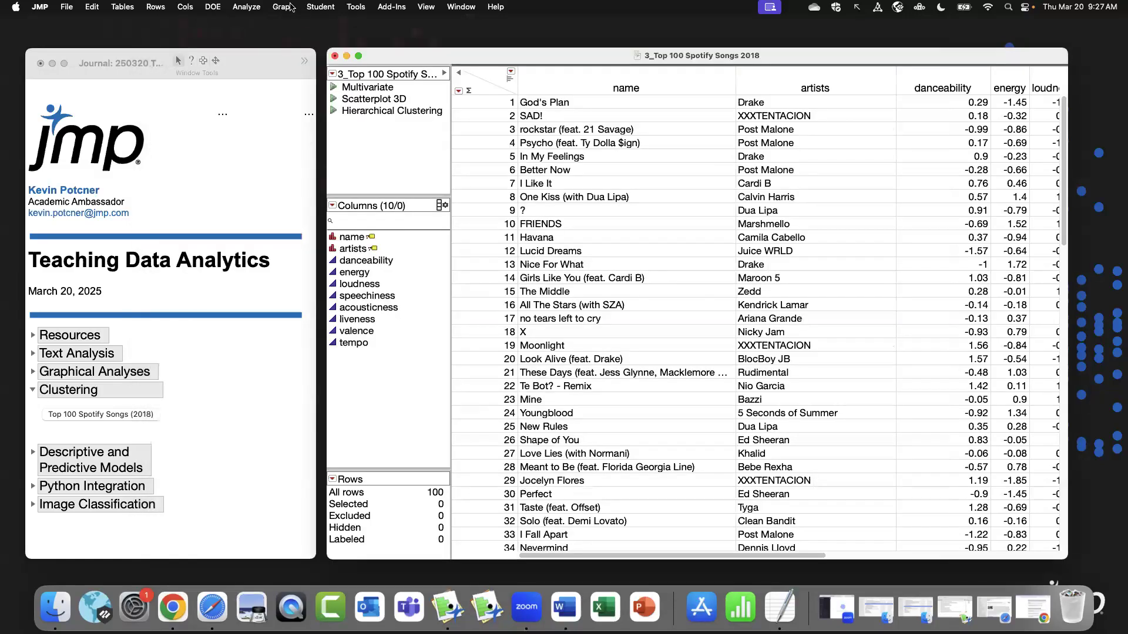
Create a Scatterplot 3D with all eight numeric columns, danceability through tempo, as Y columns.
click(284, 7)
click(300, 105)
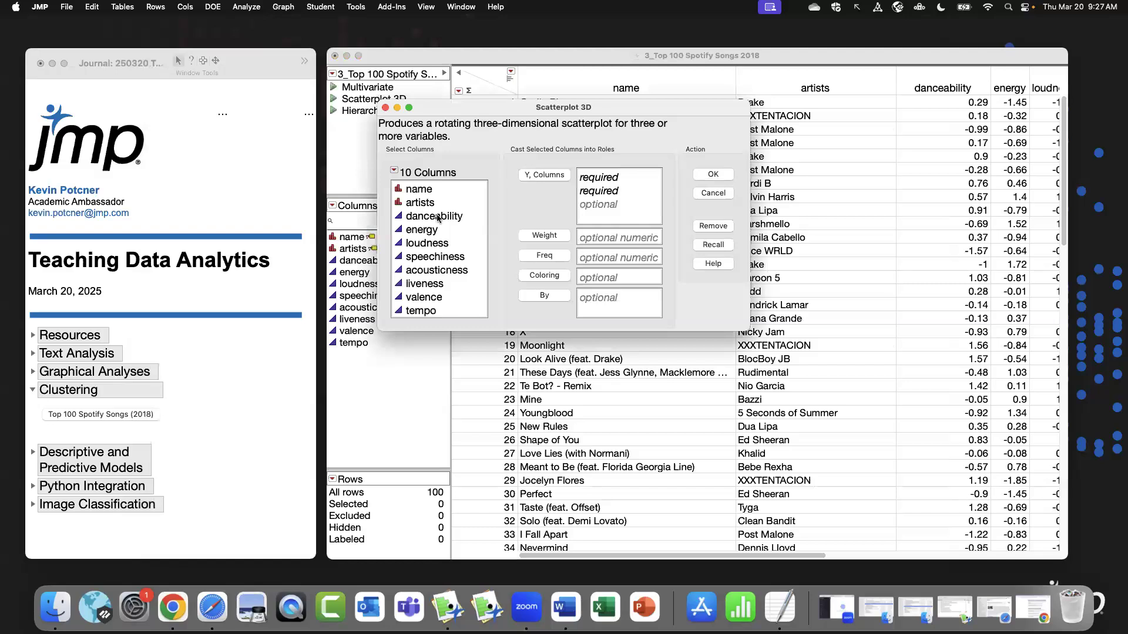
drag(438, 218, 435, 310)
click(544, 175)
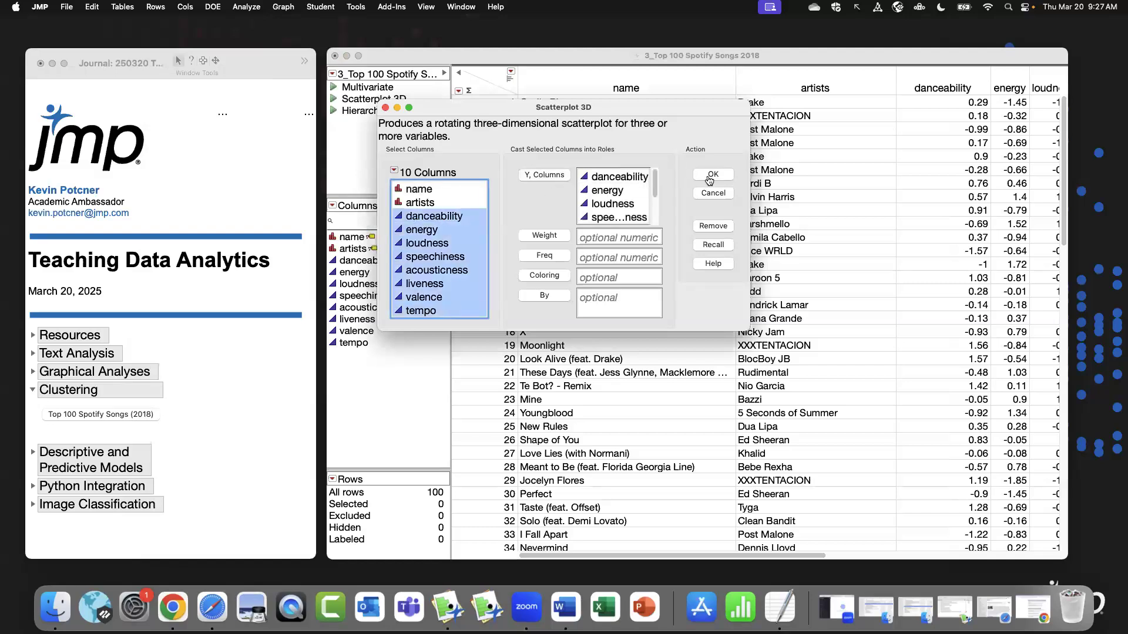
click(711, 175)
Reposition and enlarge the Scatterplot 3D window and rotate the plot to a different viewing angle.
drag(299, 108, 465, 60)
drag(665, 416, 750, 480)
drag(487, 335, 388, 319)
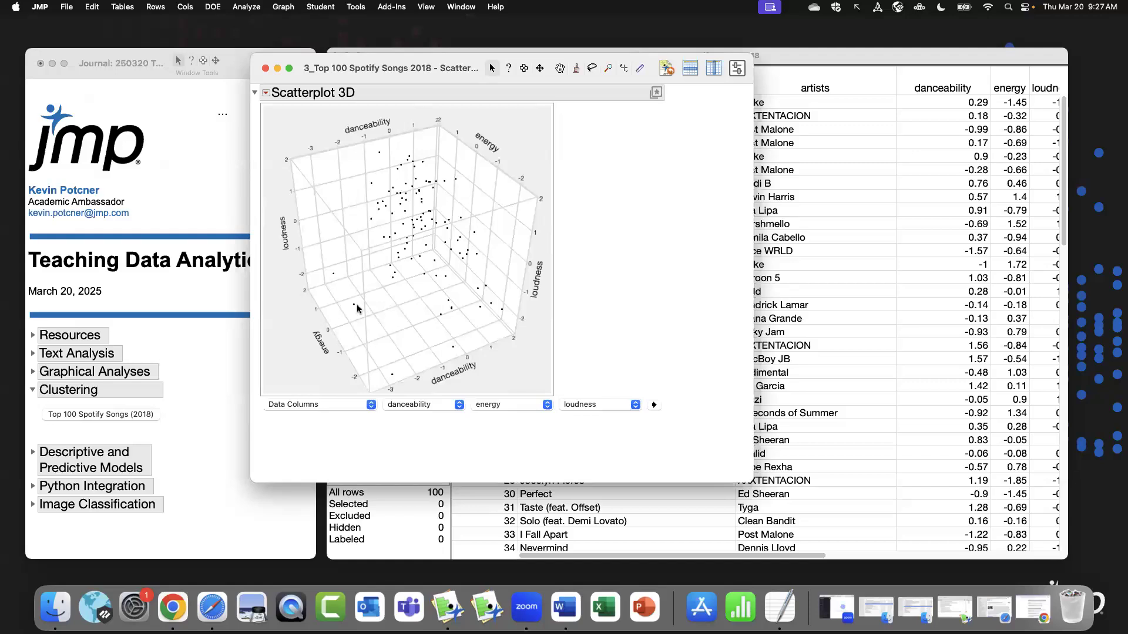
Review the 3D Display Settings of the scatterplot and close them.
right_click(392, 272)
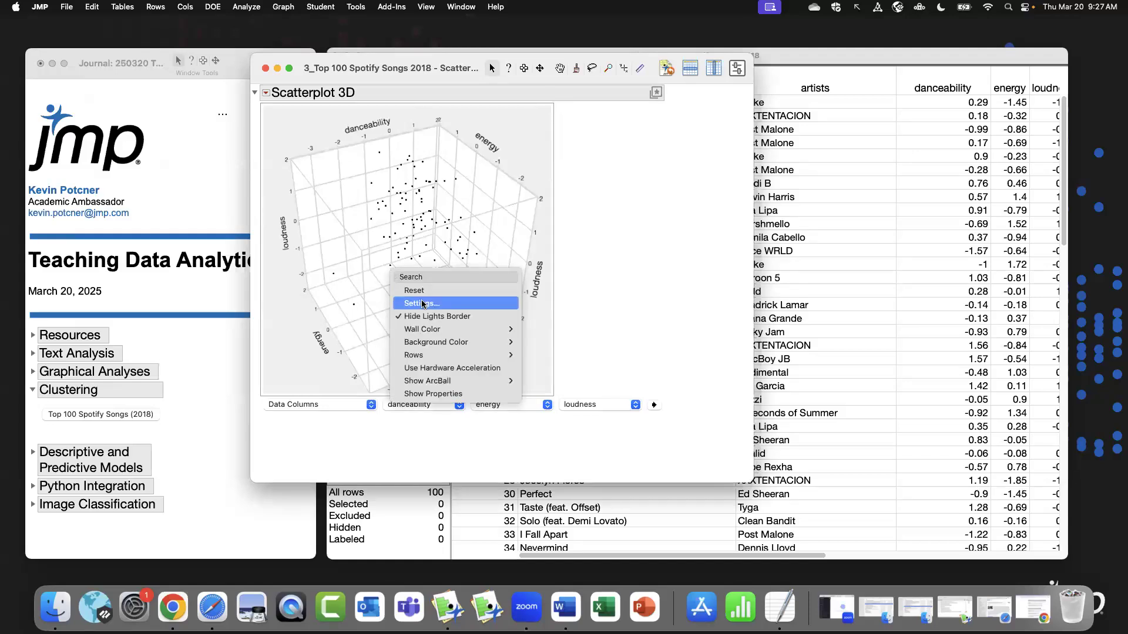
click(418, 304)
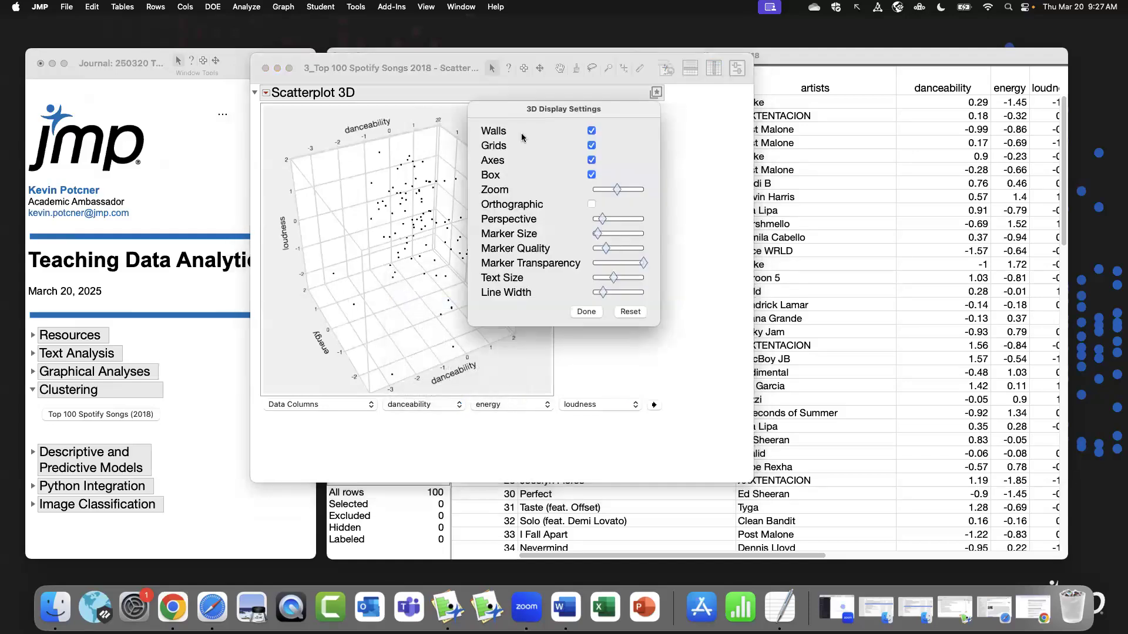
click(587, 311)
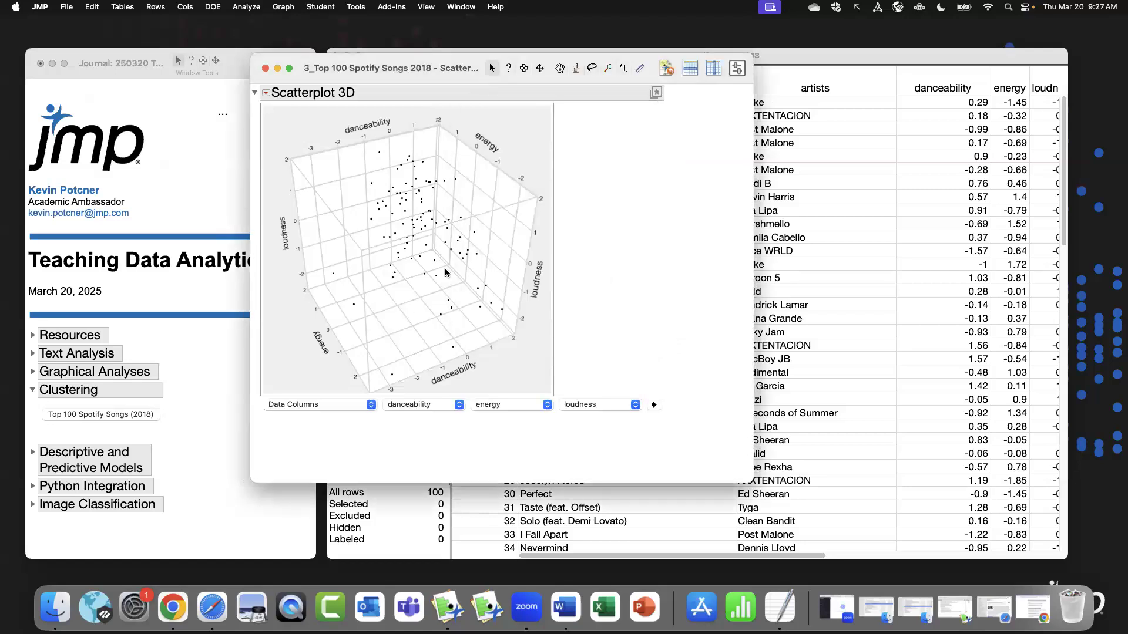
Increase the marker size slightly in the 3D Display Settings of the scatterplot.
right_click(407, 214)
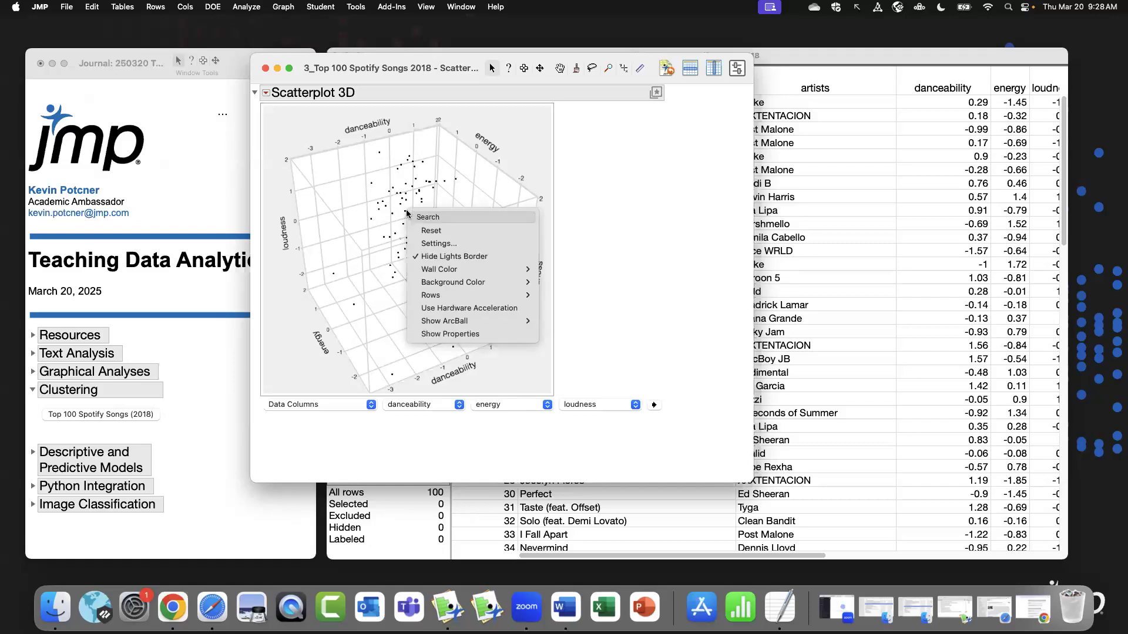
click(448, 244)
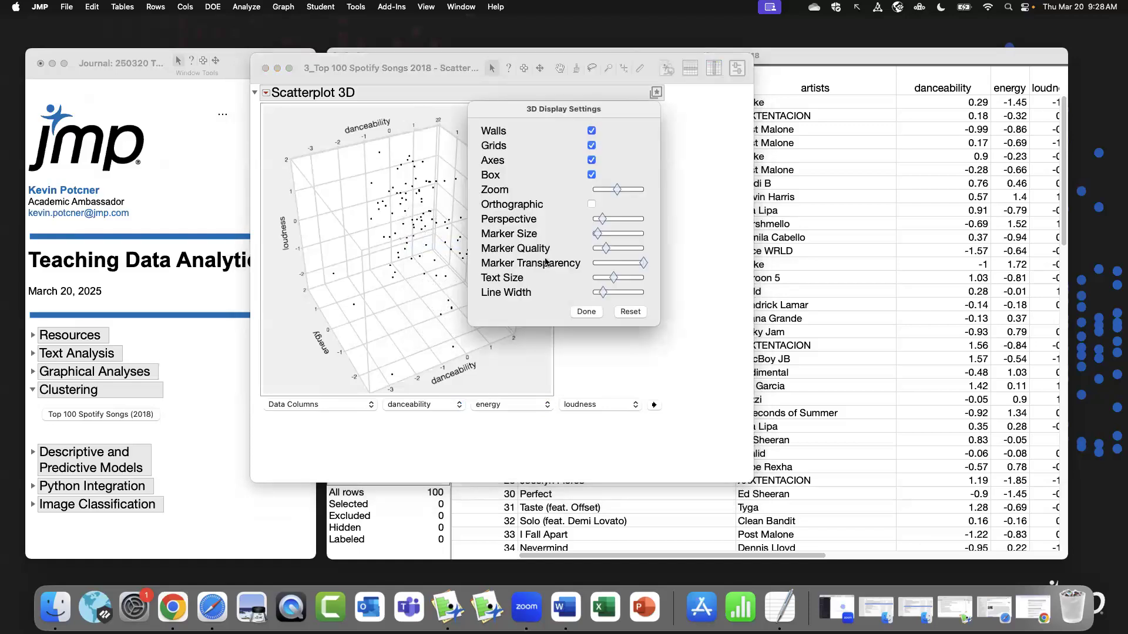
drag(601, 236, 608, 235)
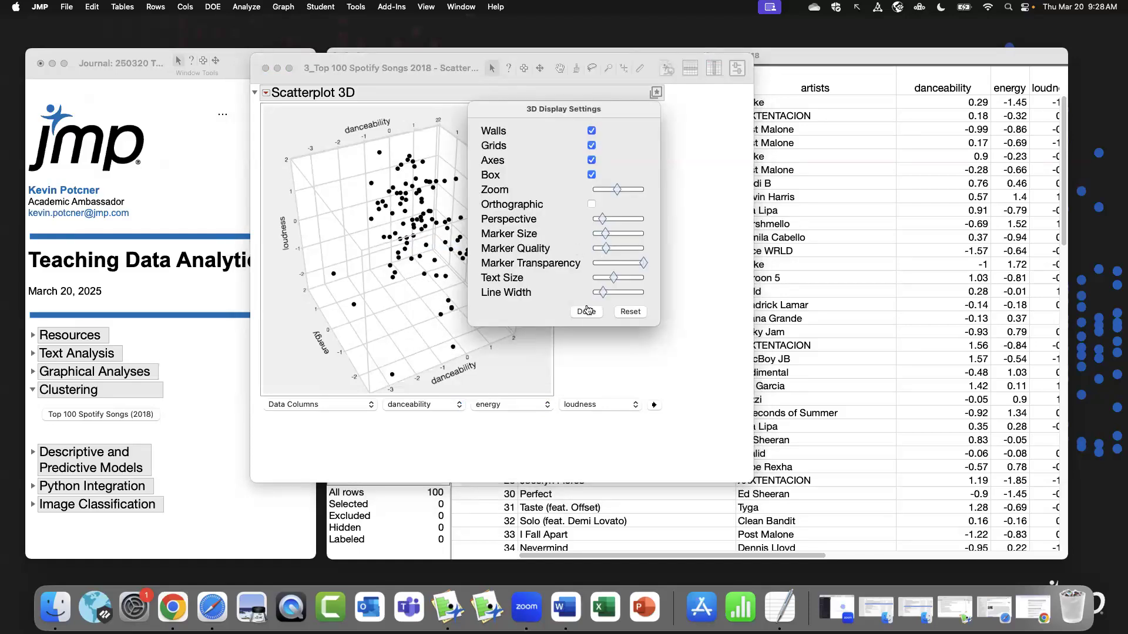
click(586, 311)
Cycle the 3D scatterplot through axis combinations to danceability, loudness and acousticness, rotate it to examine the points, and close the report.
mouse_move(483, 305)
mouse_down()
mouse_move(455, 301)
mouse_move(482, 309)
mouse_up()
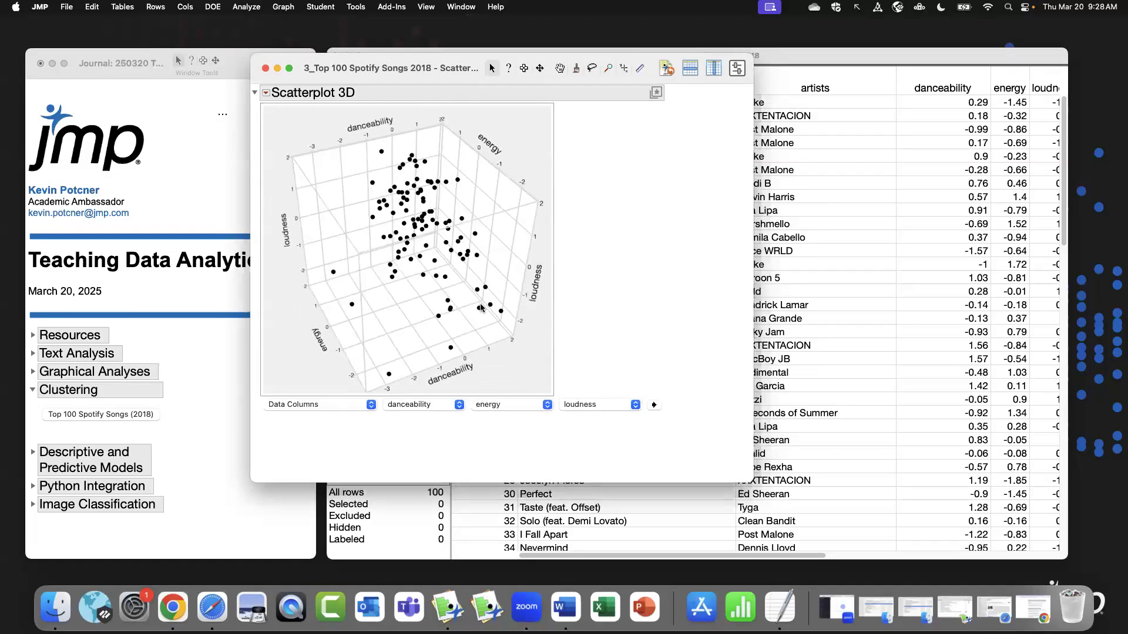
click(654, 406)
click(656, 409)
click(656, 410)
drag(481, 307, 352, 288)
click(653, 406)
click(653, 406)
drag(517, 352, 461, 301)
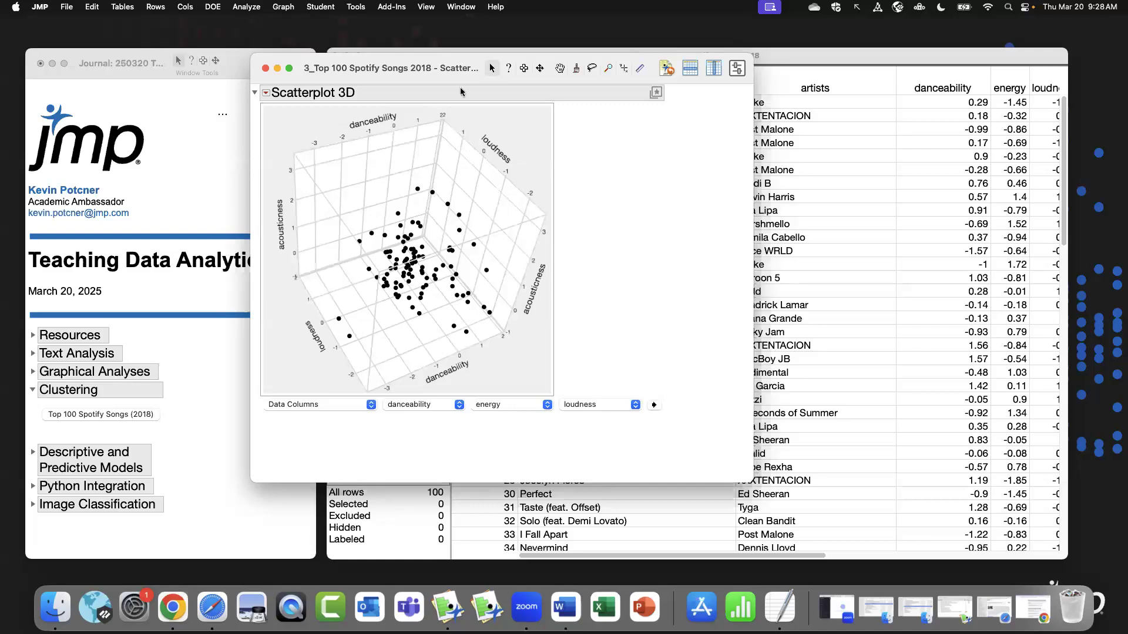
drag(473, 286, 355, 178)
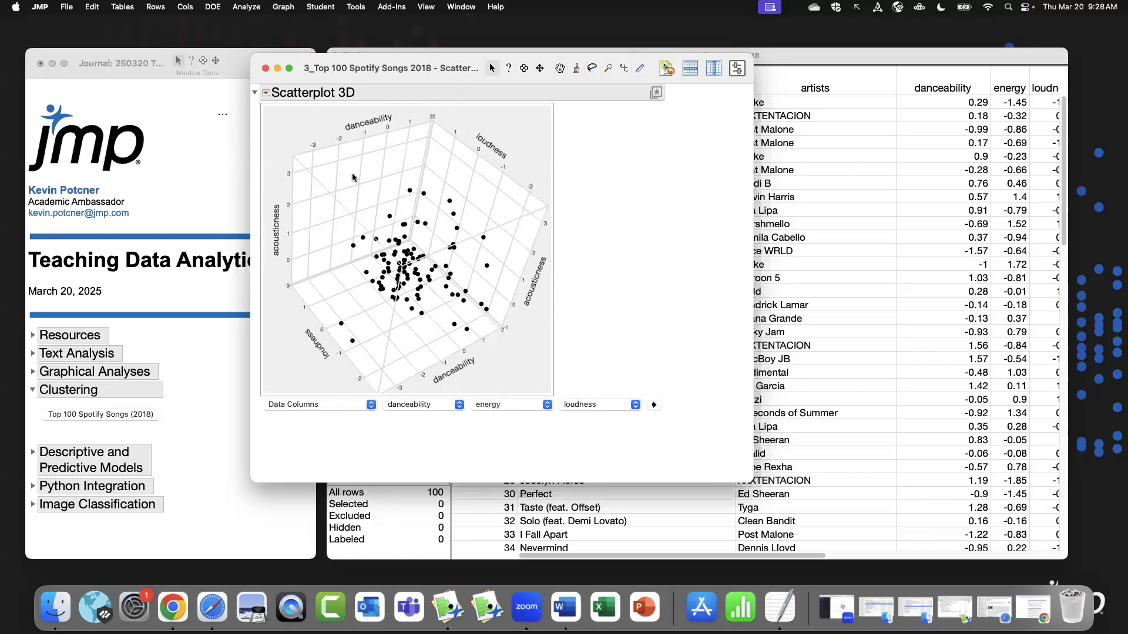
click(265, 69)
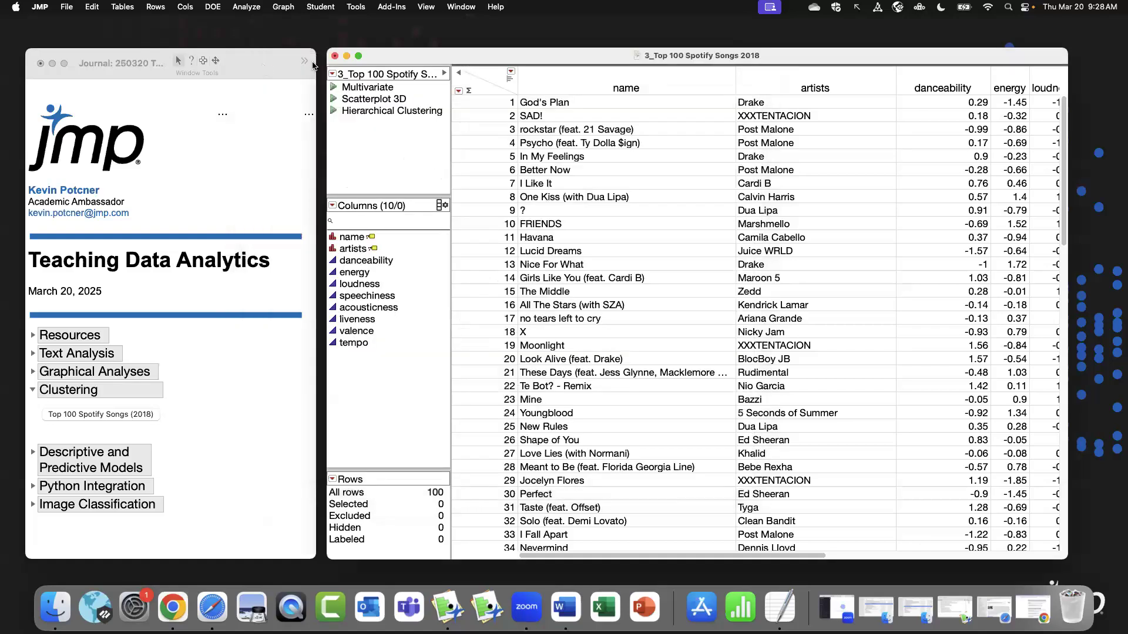
Run a Hierarchical Cluster analysis with the Ward method on the eight numeric columns, danceability through tempo, as Y columns.
click(249, 8)
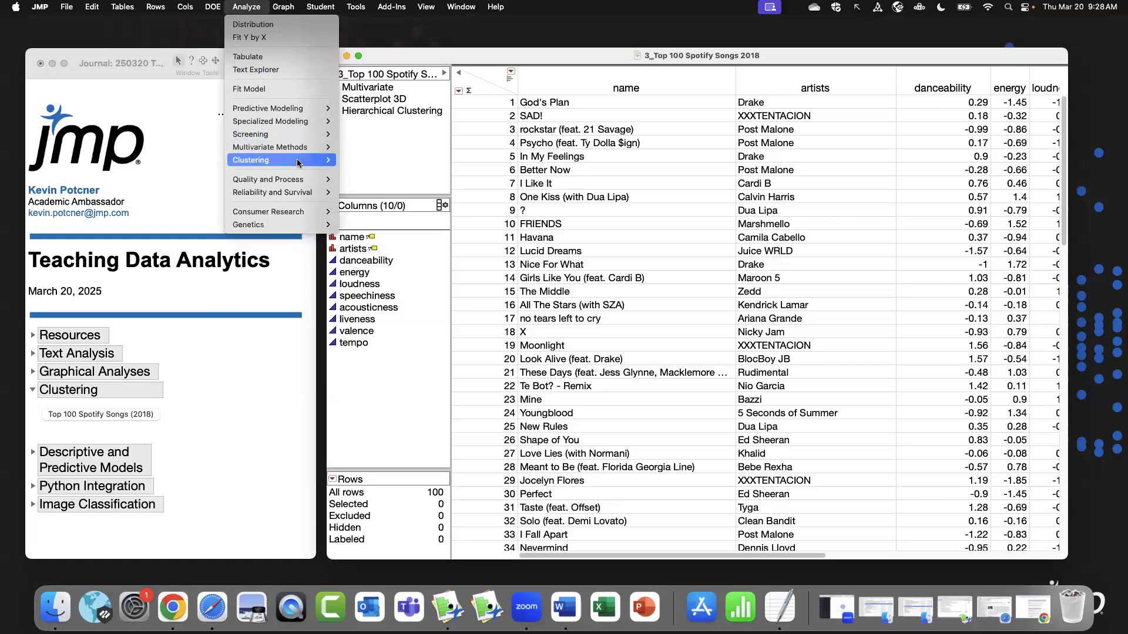
mouse_move(298, 163)
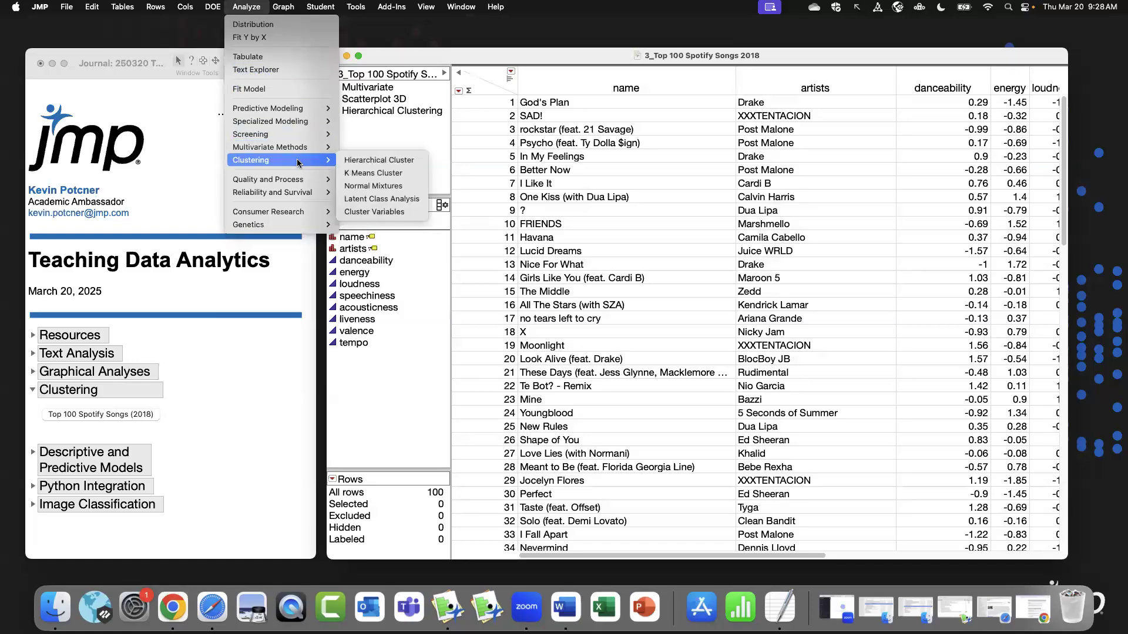
click(400, 163)
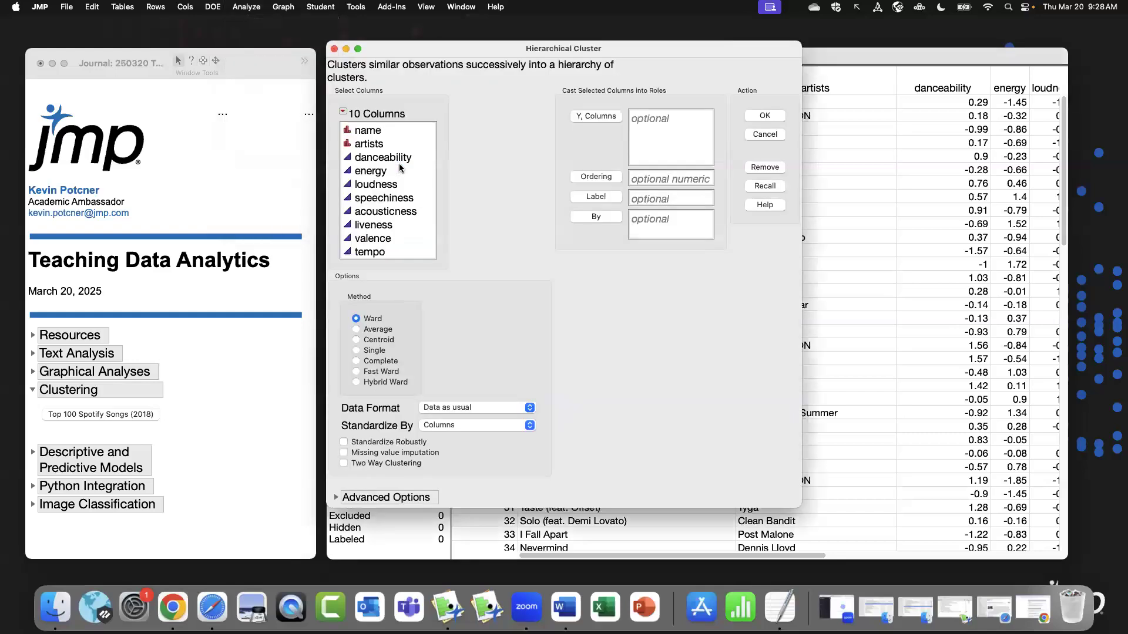
drag(398, 194, 401, 254)
click(583, 122)
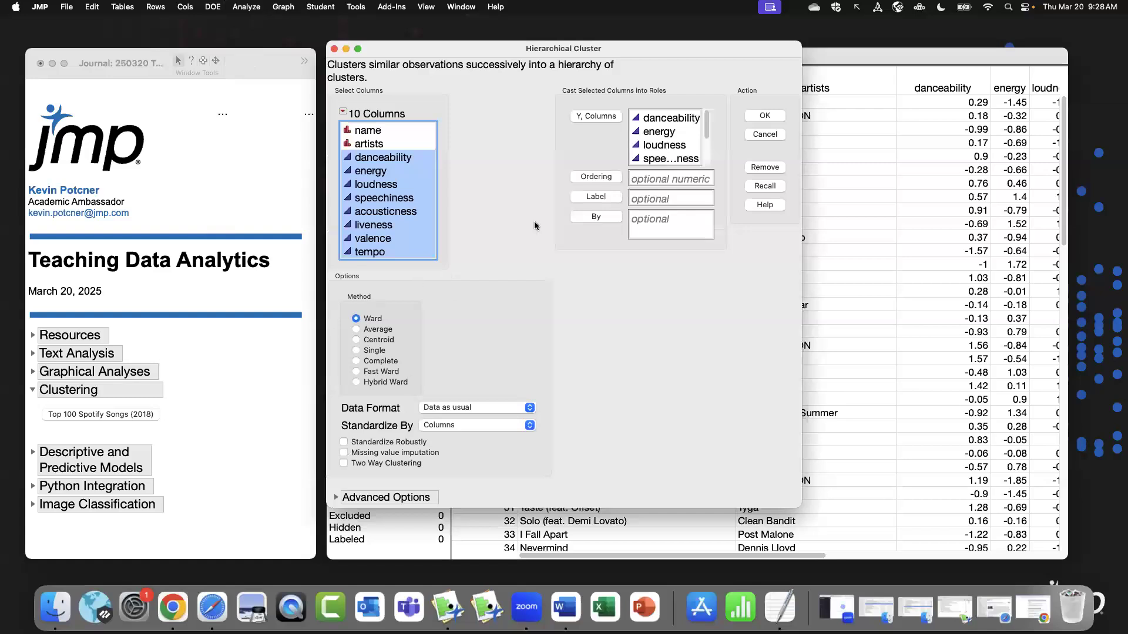
drag(470, 48, 460, 44)
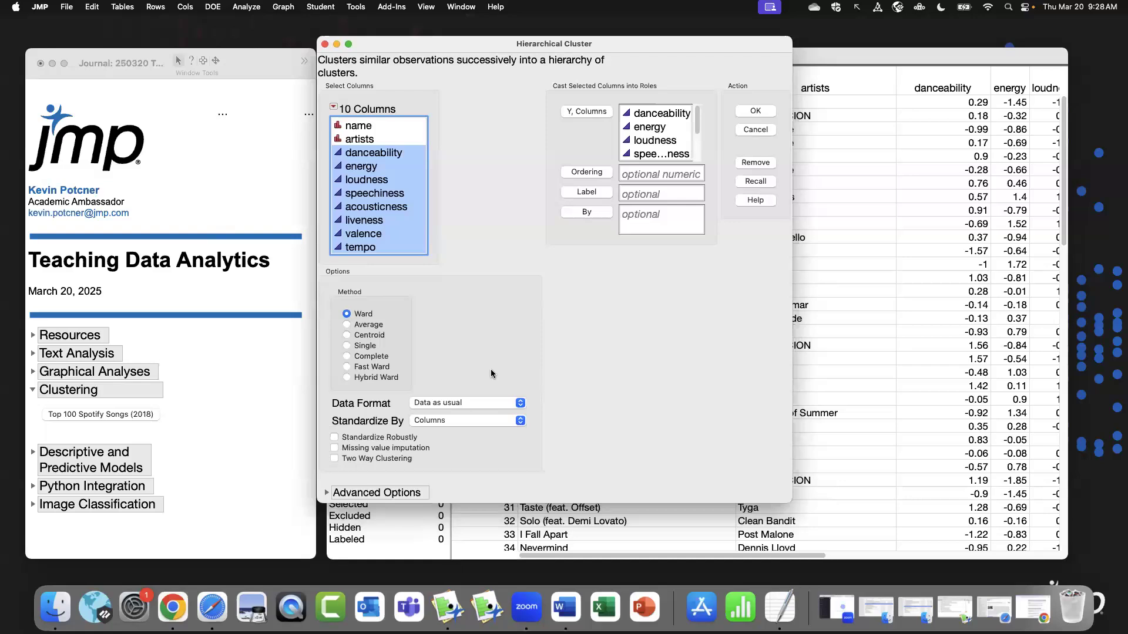
click(756, 111)
Narrow the song label area of the dendrogram and reposition the Hierarchical Clustering report window.
drag(318, 23, 338, 19)
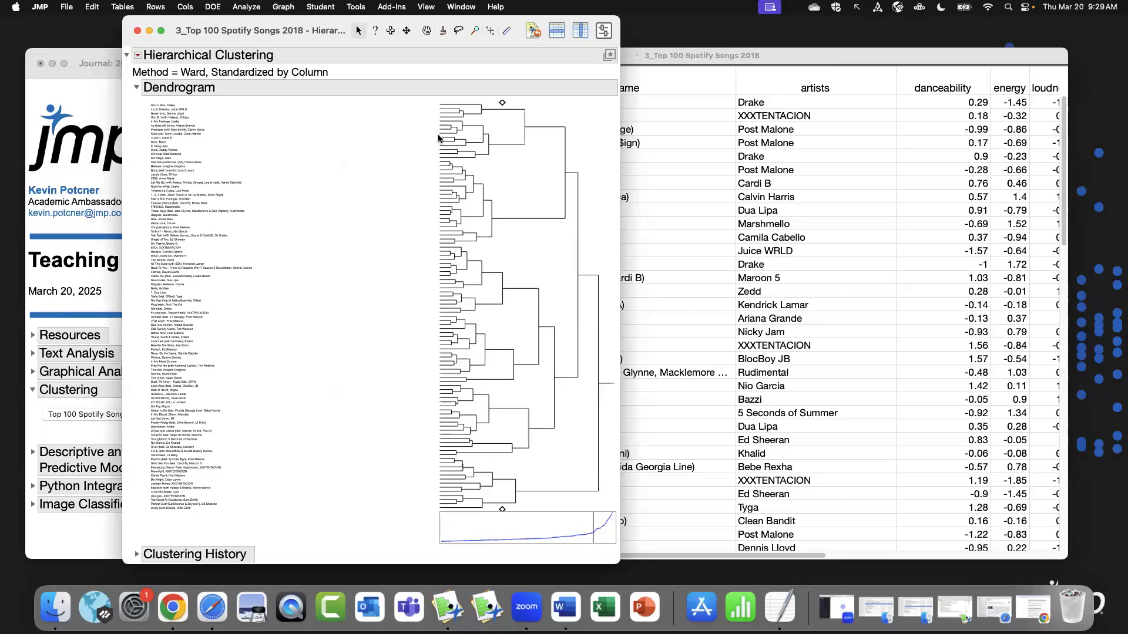
drag(390, 138, 285, 140)
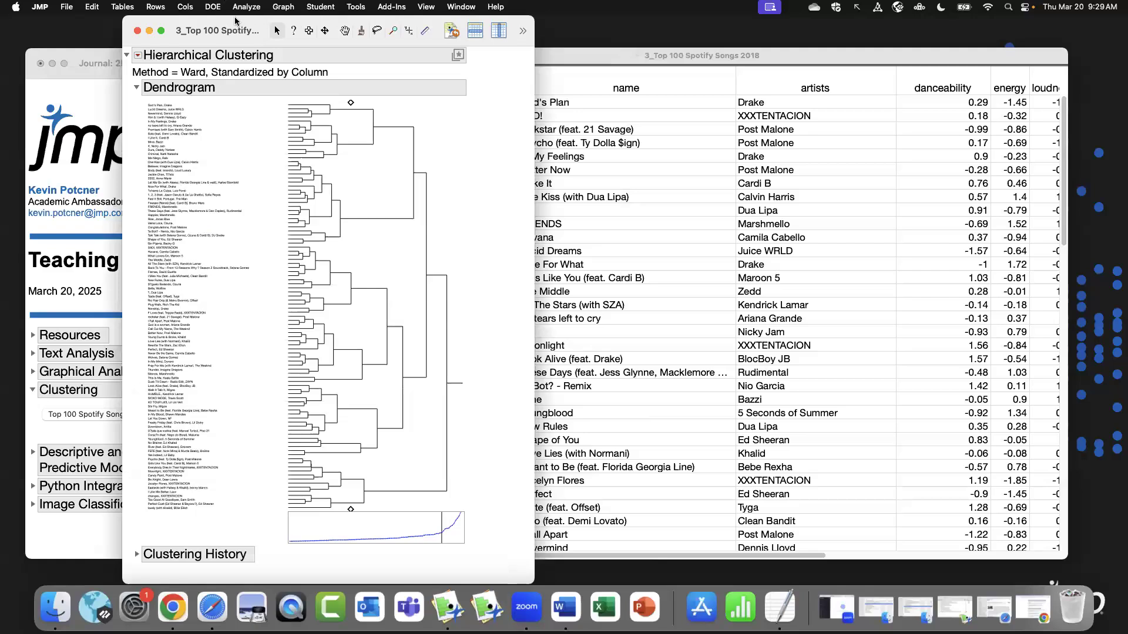
drag(258, 29, 303, 35)
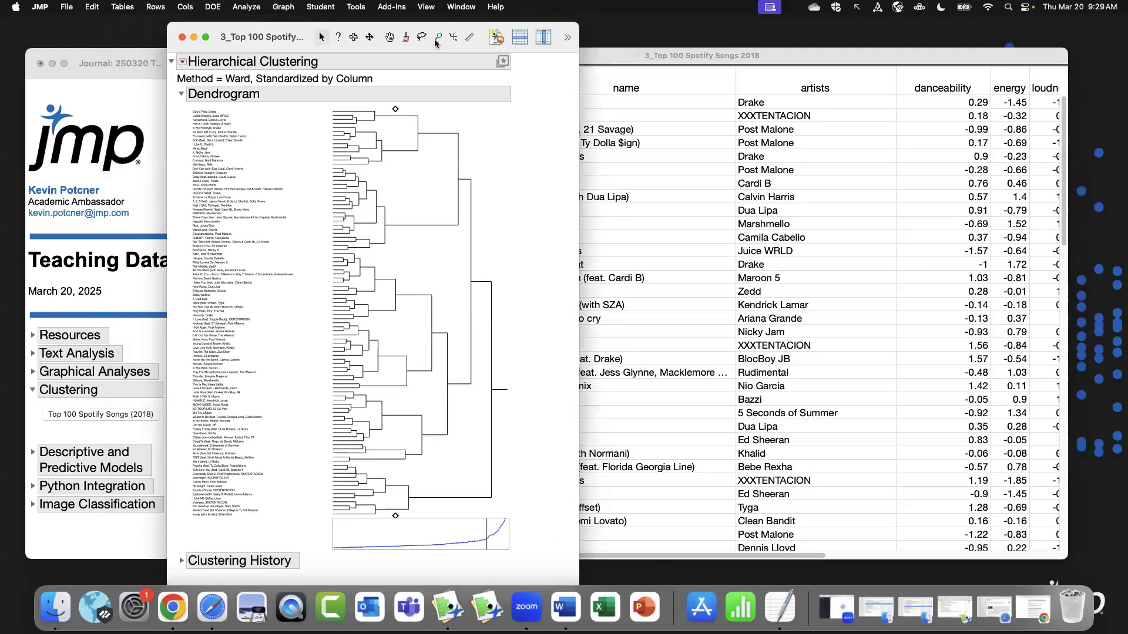
Magnify the song labels in the upper dendrogram to read them, and restore the full view.
click(437, 40)
drag(225, 119, 333, 206)
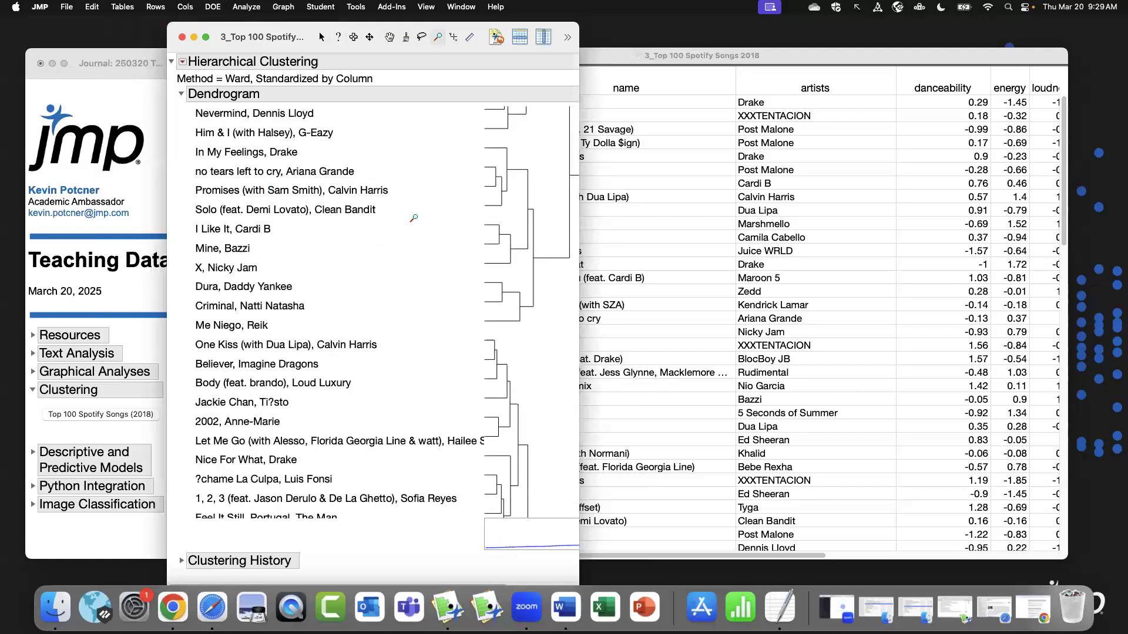
double_click(423, 177)
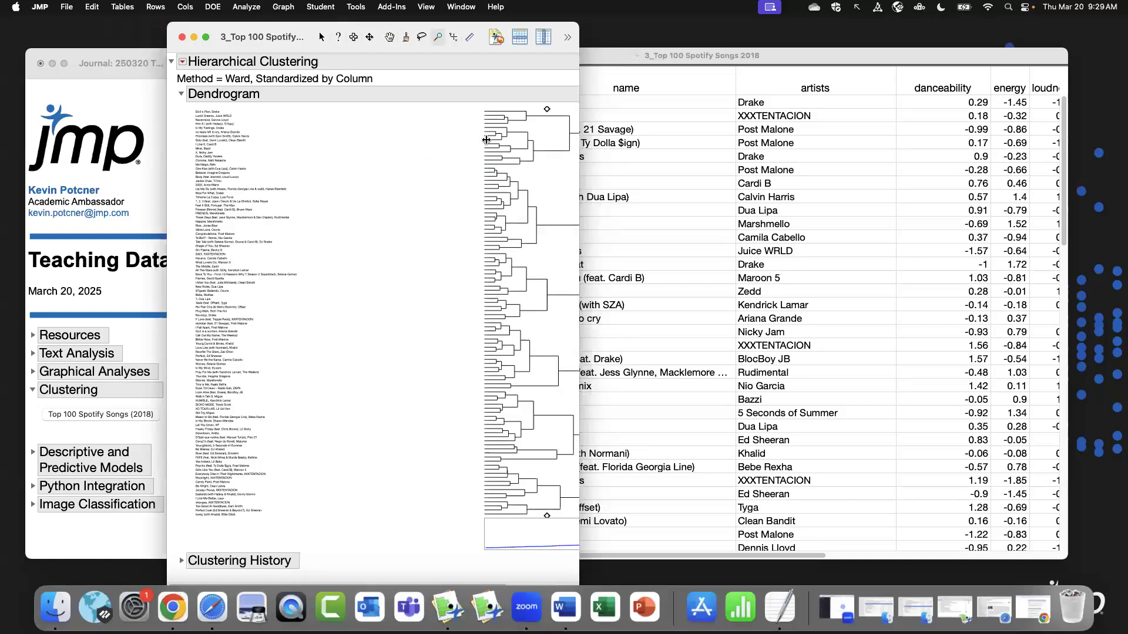
Turn on Color Clusters for the hierarchical clustering dendrogram.
click(323, 38)
click(339, 141)
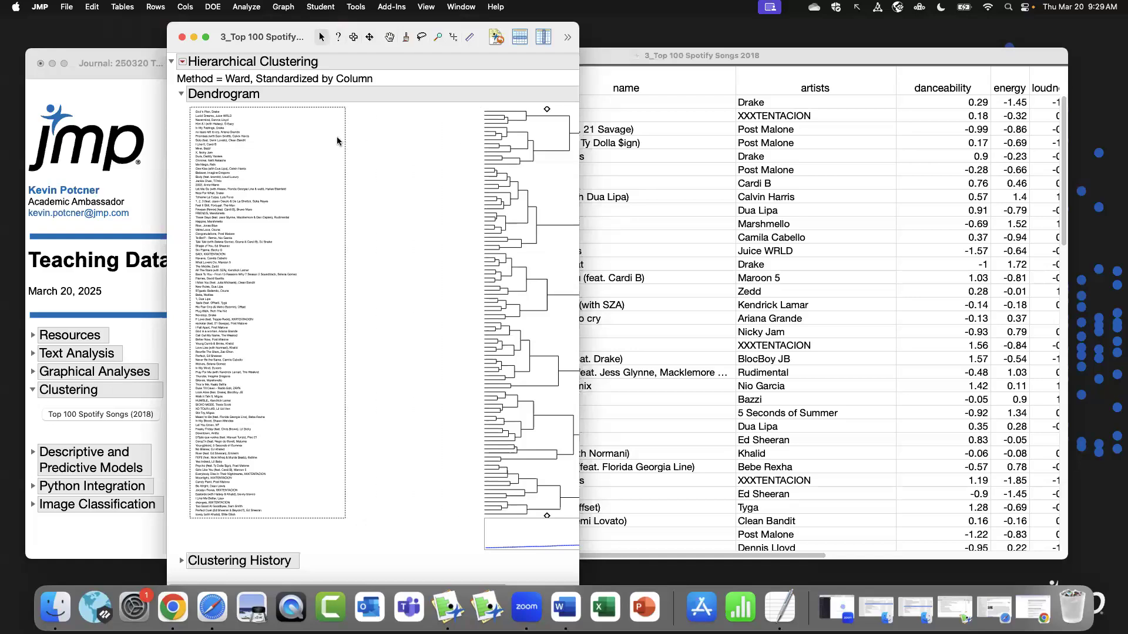
click(183, 62)
click(197, 86)
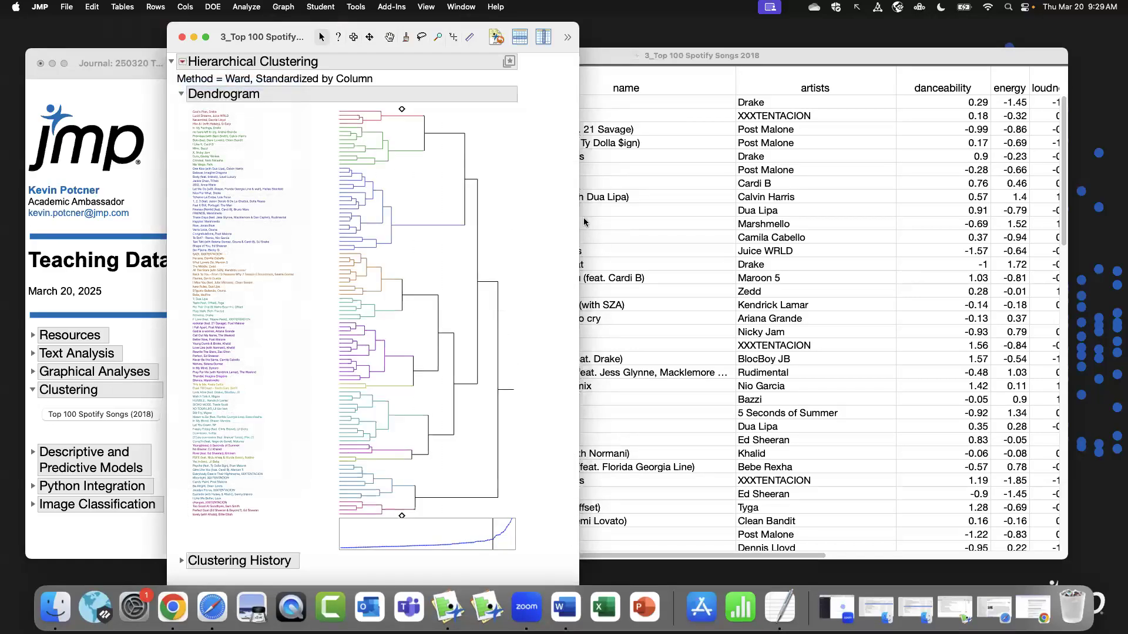
Adjust the dendrogram's cluster-count handle so the songs are divided into nine coloured clusters.
drag(403, 110, 427, 129)
right_click(427, 129)
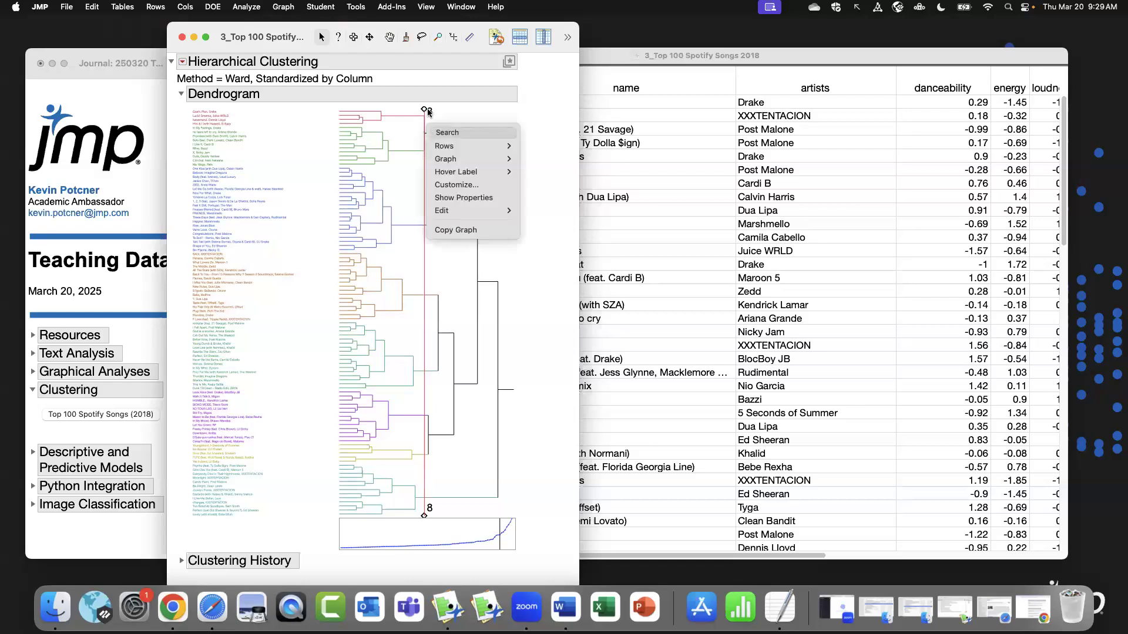
click(423, 112)
drag(423, 112, 415, 111)
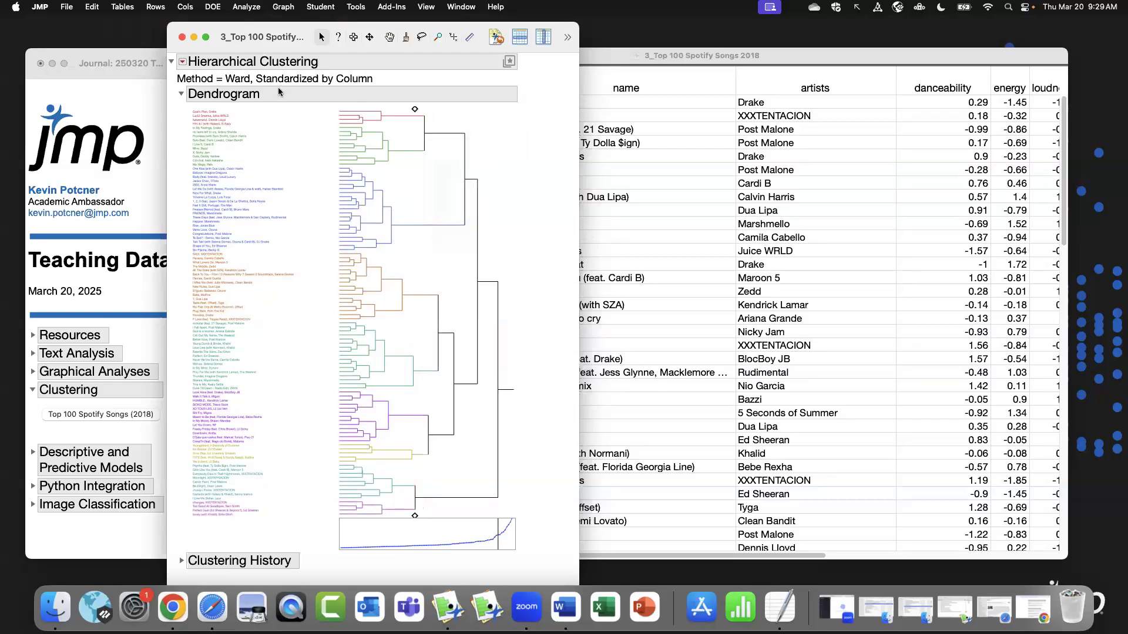
Add a Constellation Plot to the hierarchical clustering report and view it below the dendrogram.
click(184, 63)
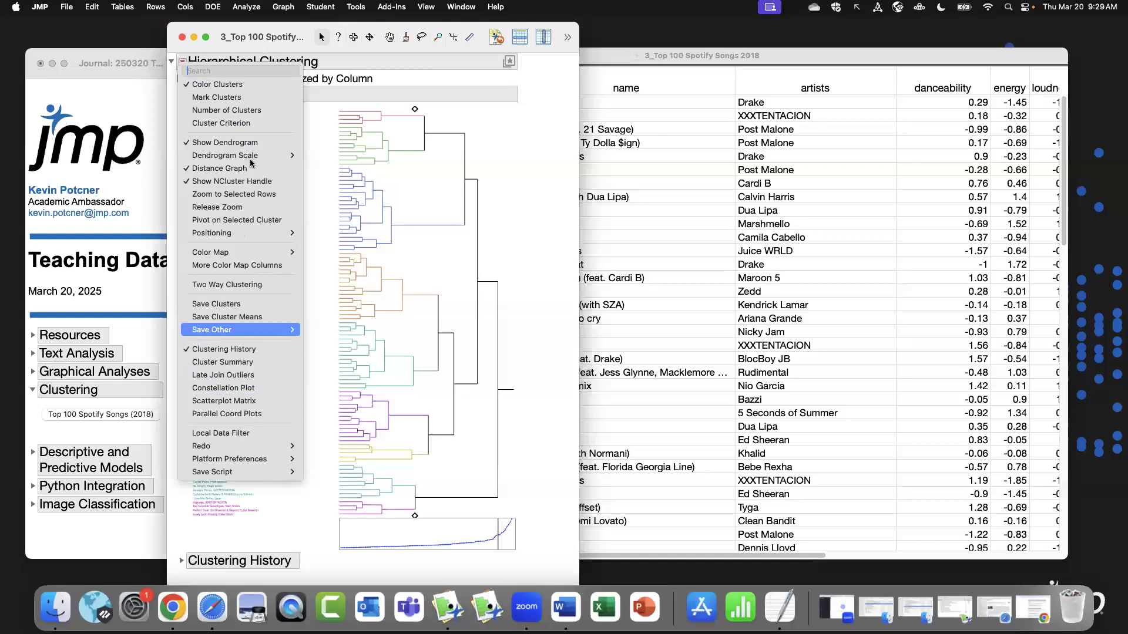
mouse_move(288, 155)
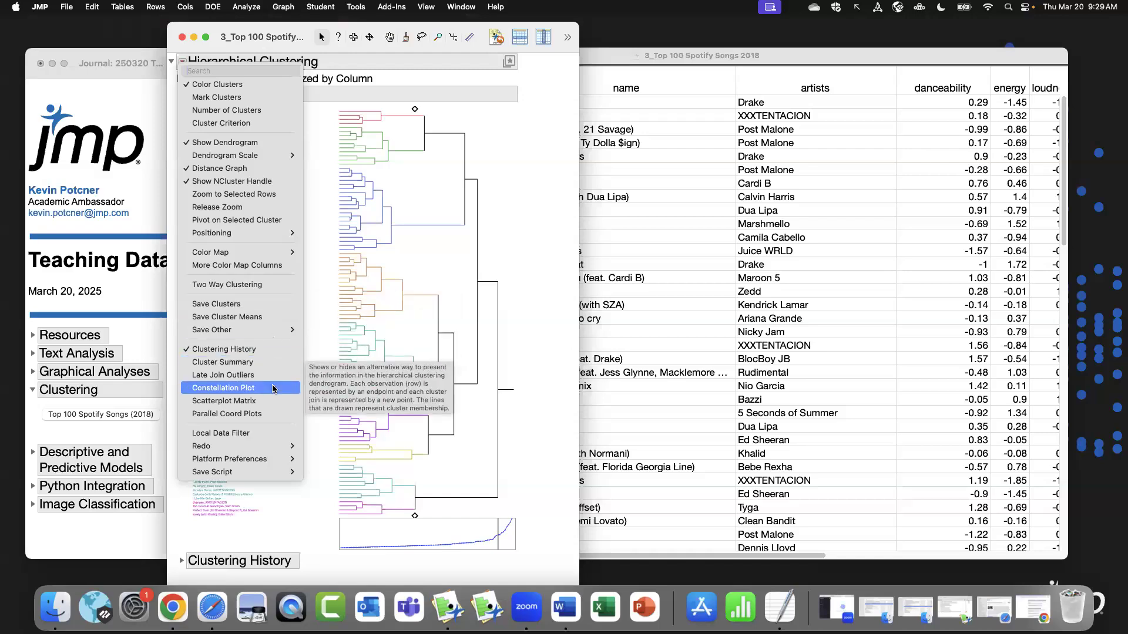
click(474, 344)
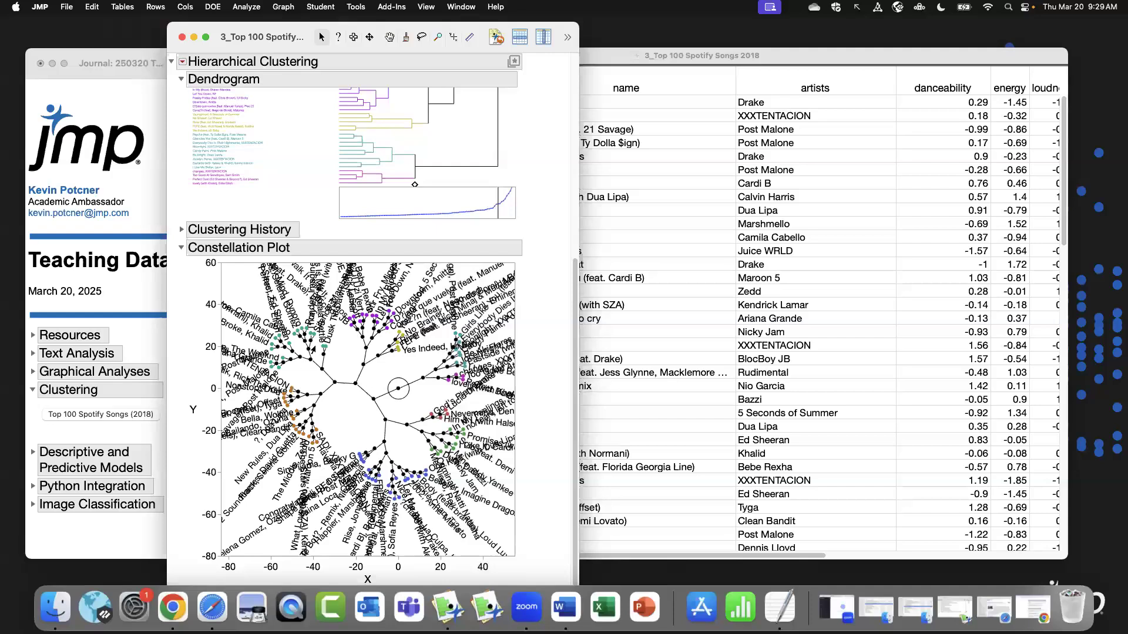
scroll(322, 367, up, 10)
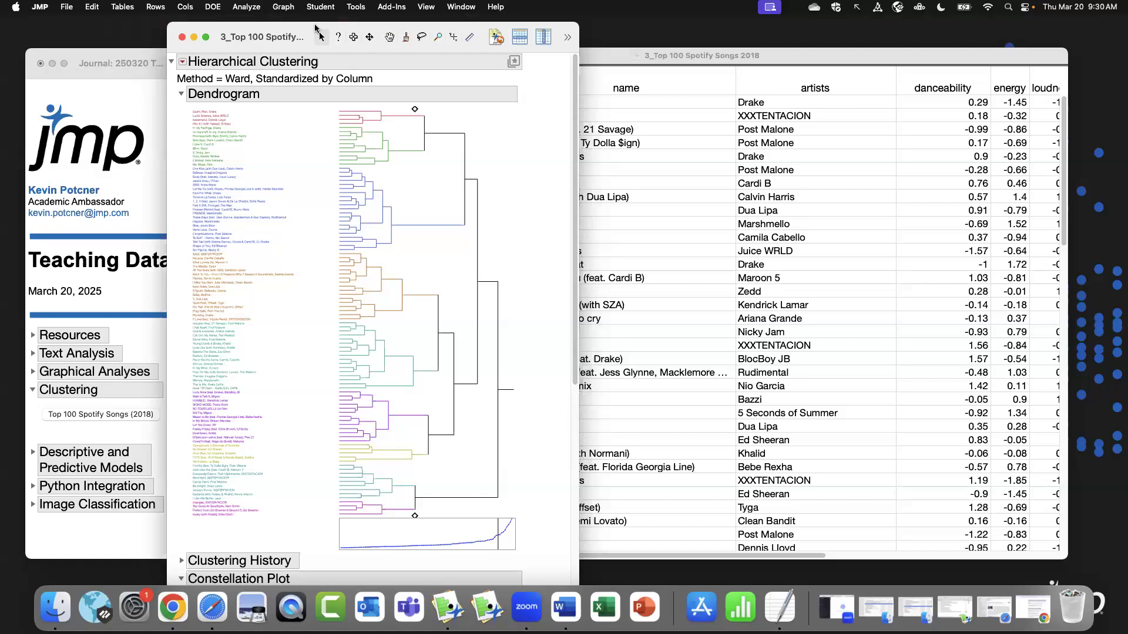
Select the upper branch of the orange cluster in the dendrogram and examine its songs and attribute values in the data table.
drag(316, 28, 418, 22)
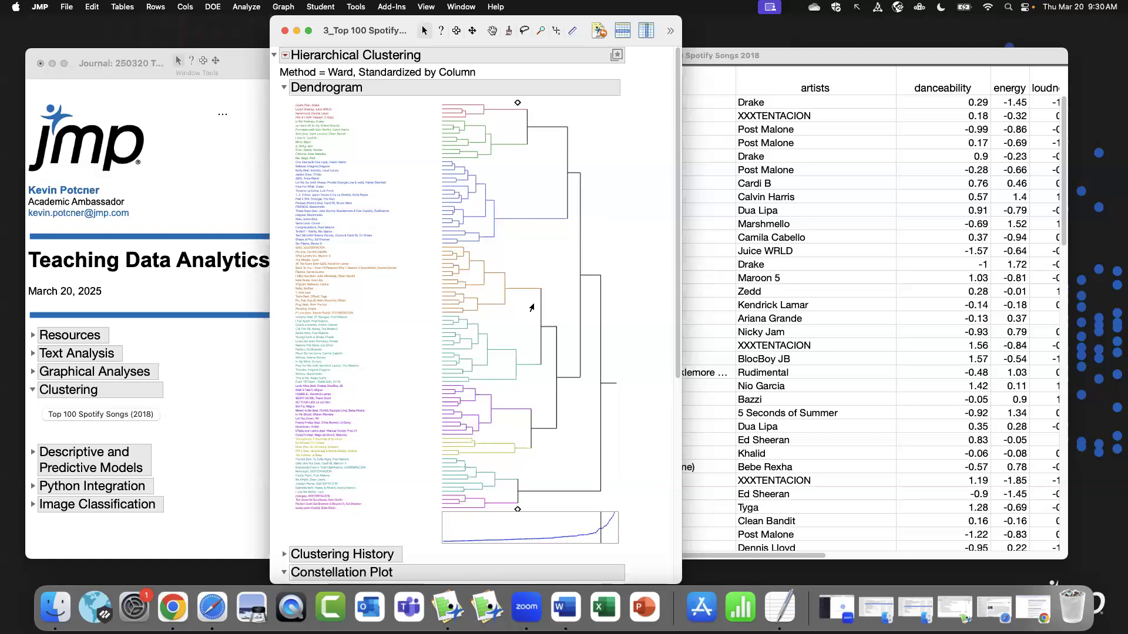
click(489, 275)
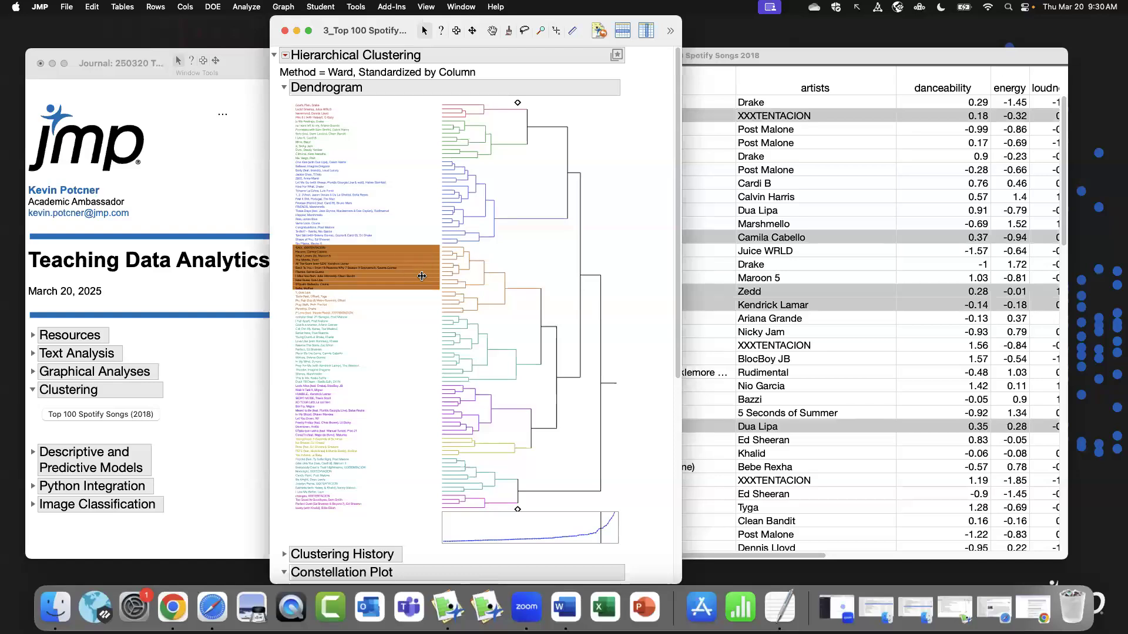
click(751, 58)
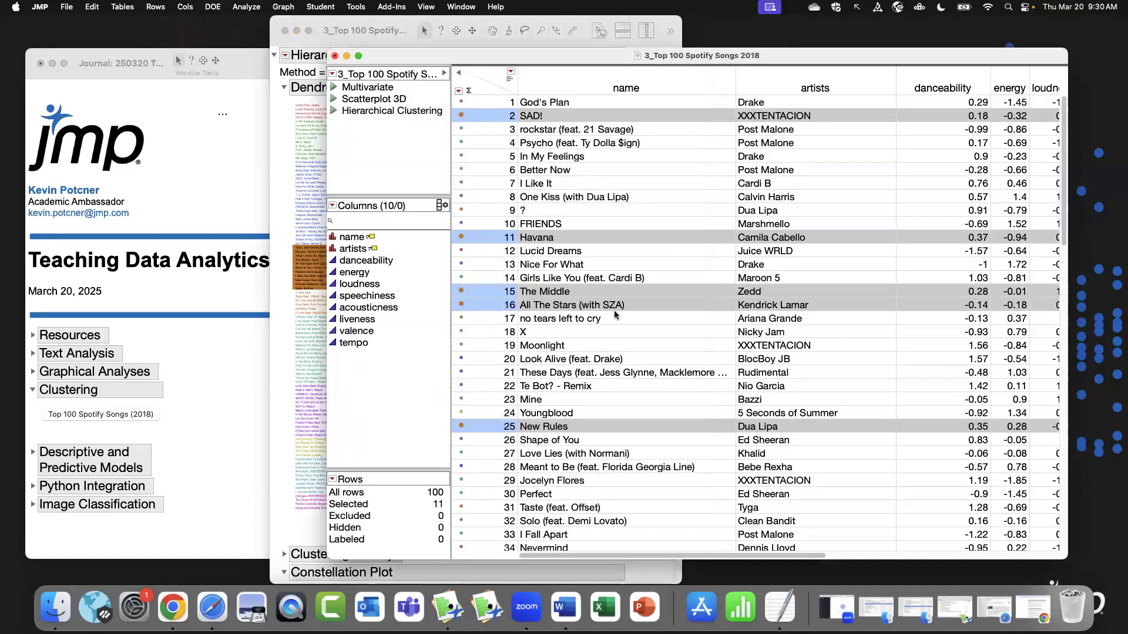
scroll(672, 321, down, 3)
scroll(672, 322, down, 20)
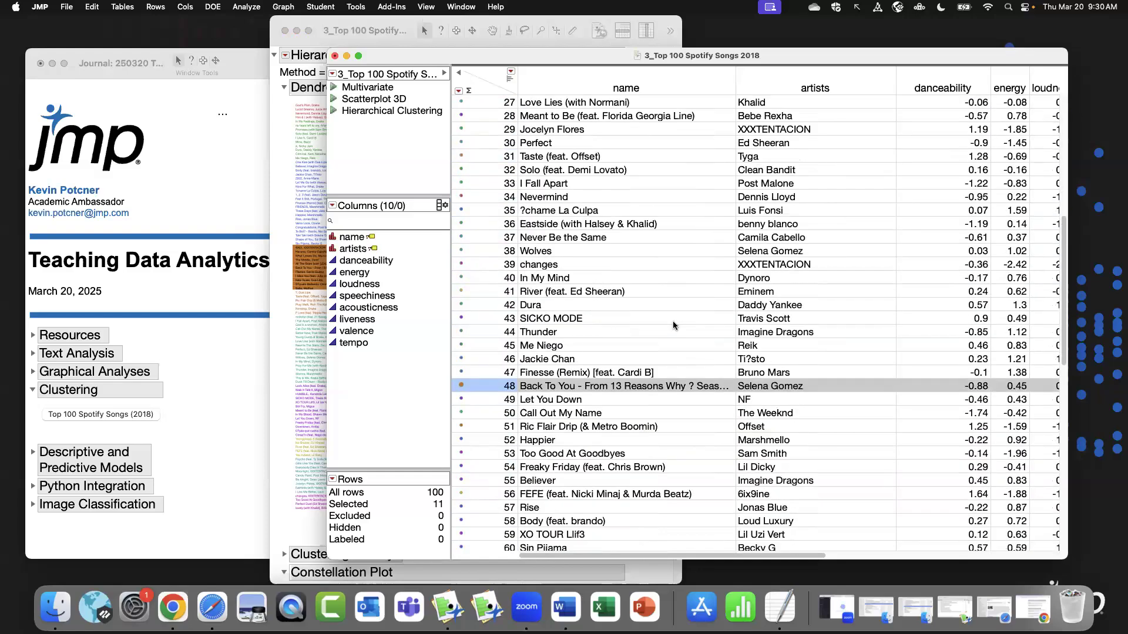
scroll(673, 325, down, 5)
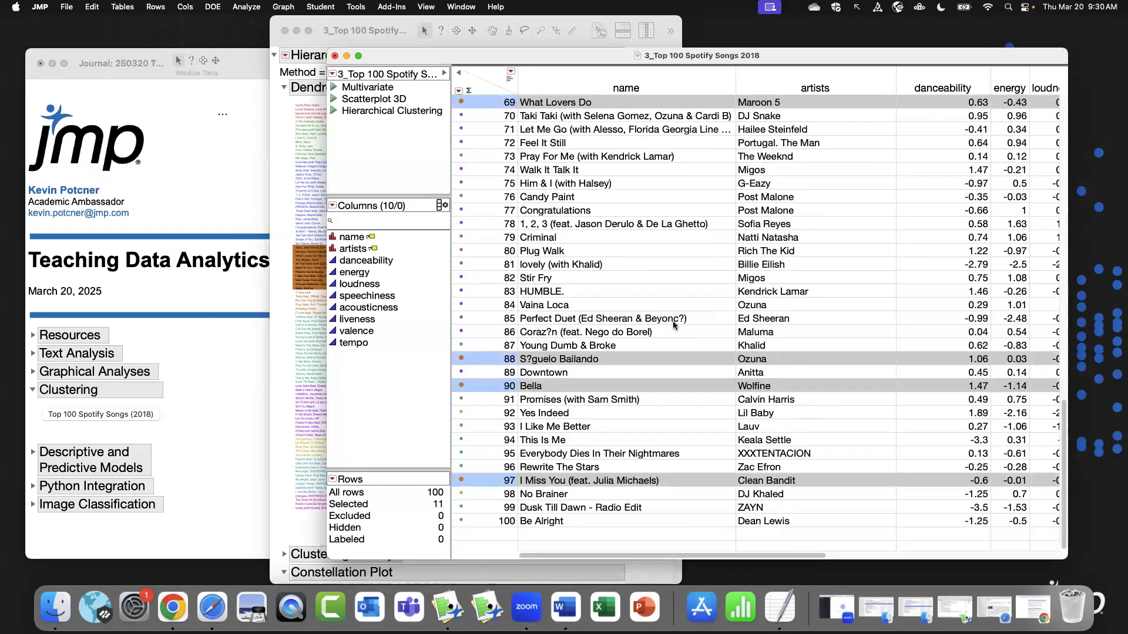
scroll(671, 321, up, 20)
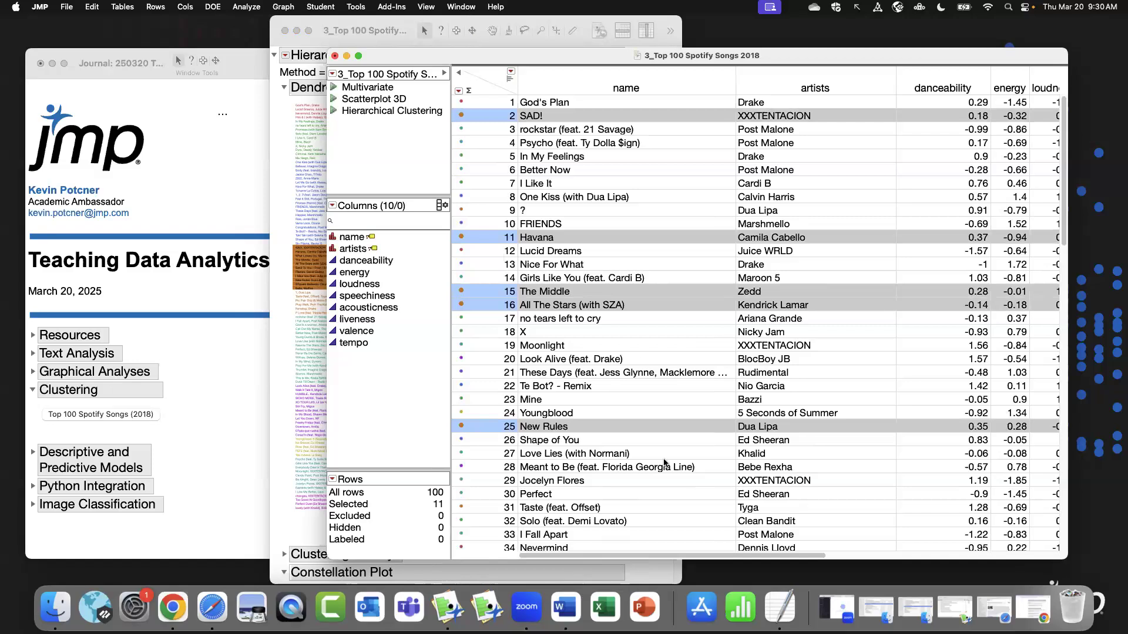
drag(660, 553, 896, 538)
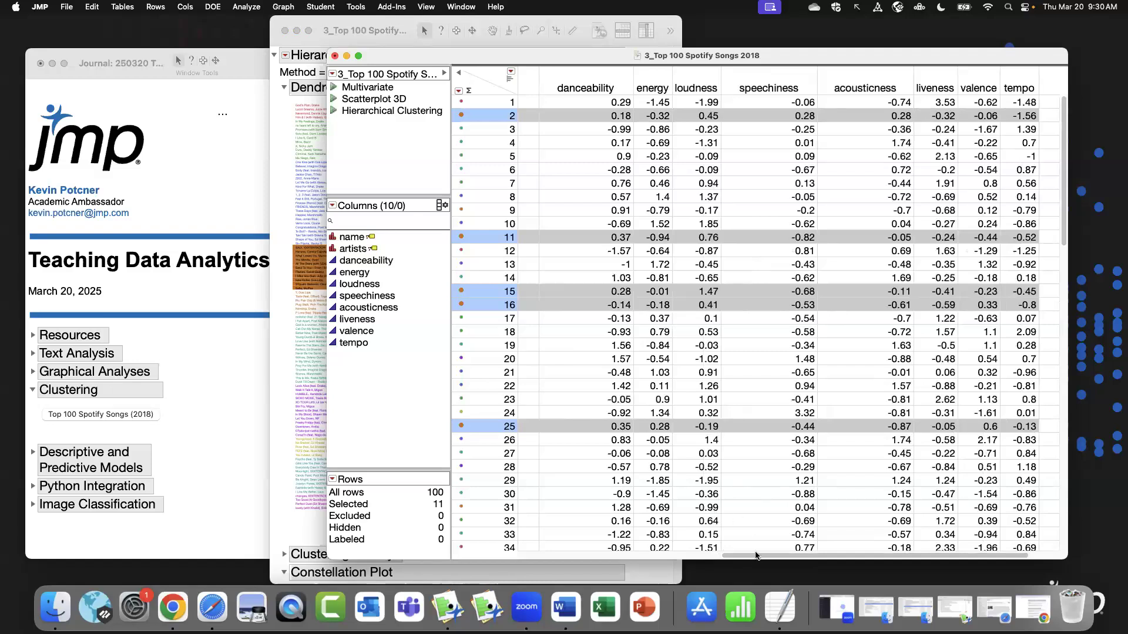
drag(758, 555, 553, 556)
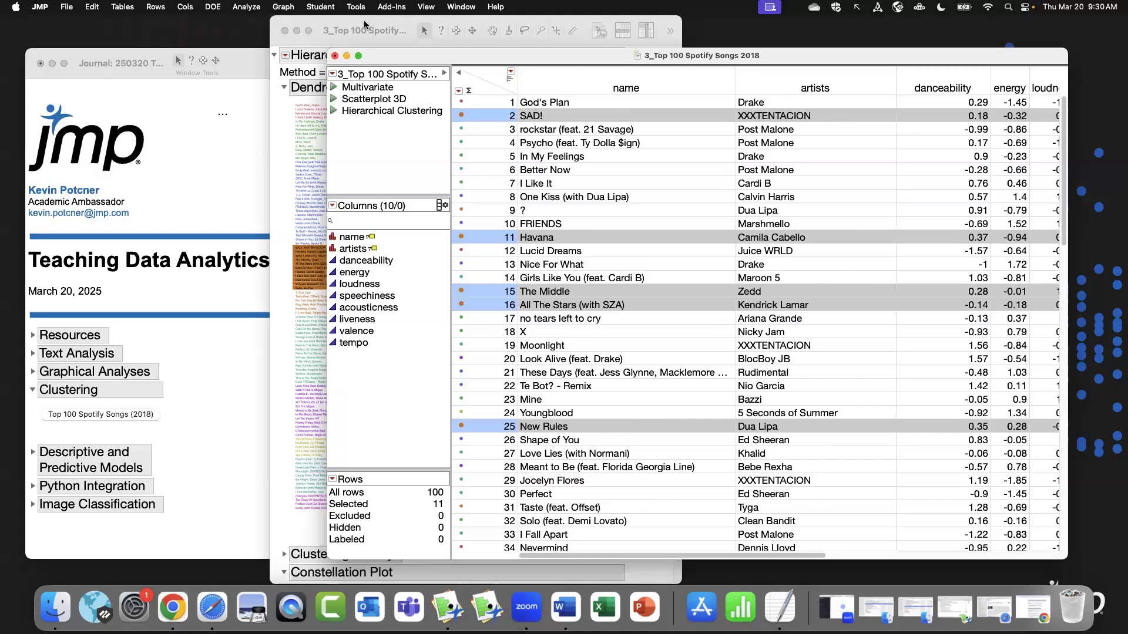
Select only the song Havana in the dendrogram and arrange the report beside the data table to see its row.
drag(364, 25, 310, 16)
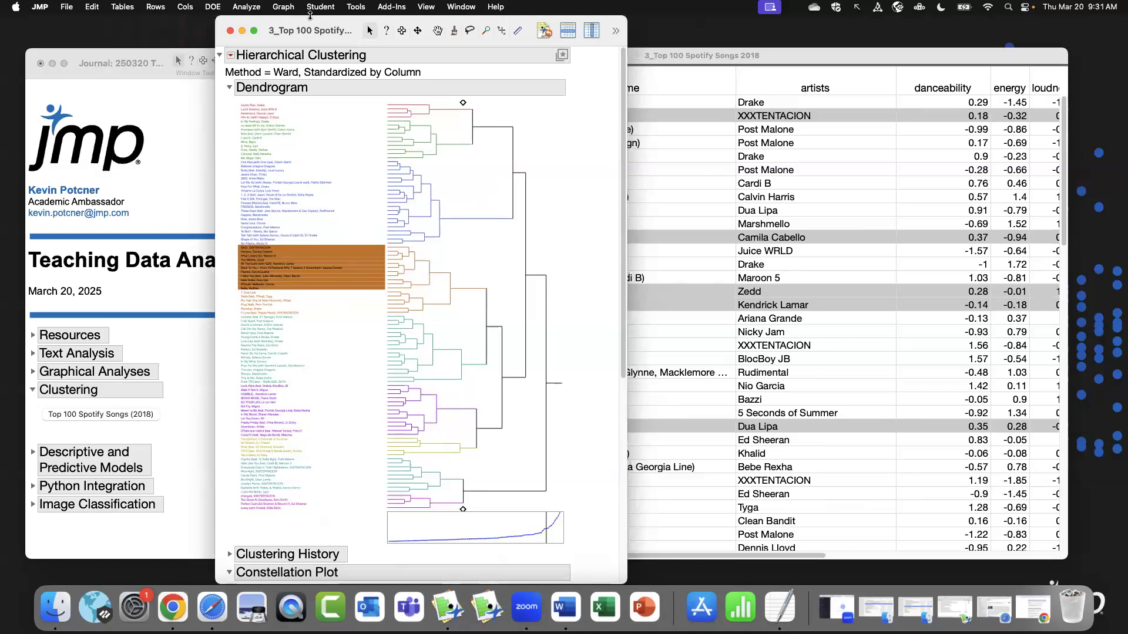
click(392, 252)
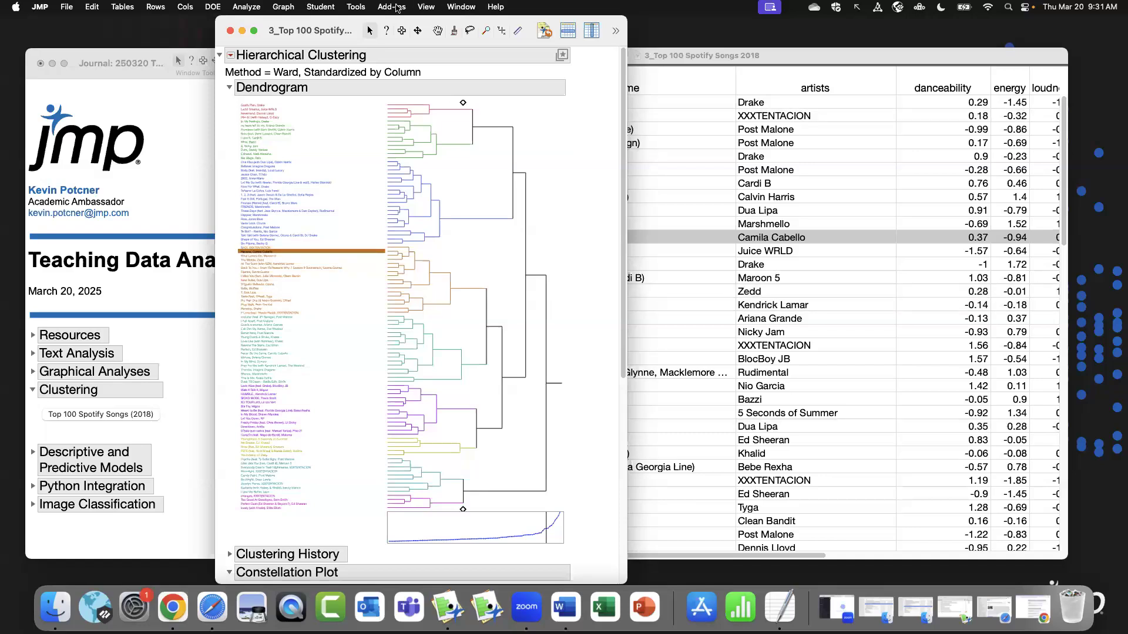
drag(349, 23, 145, 6)
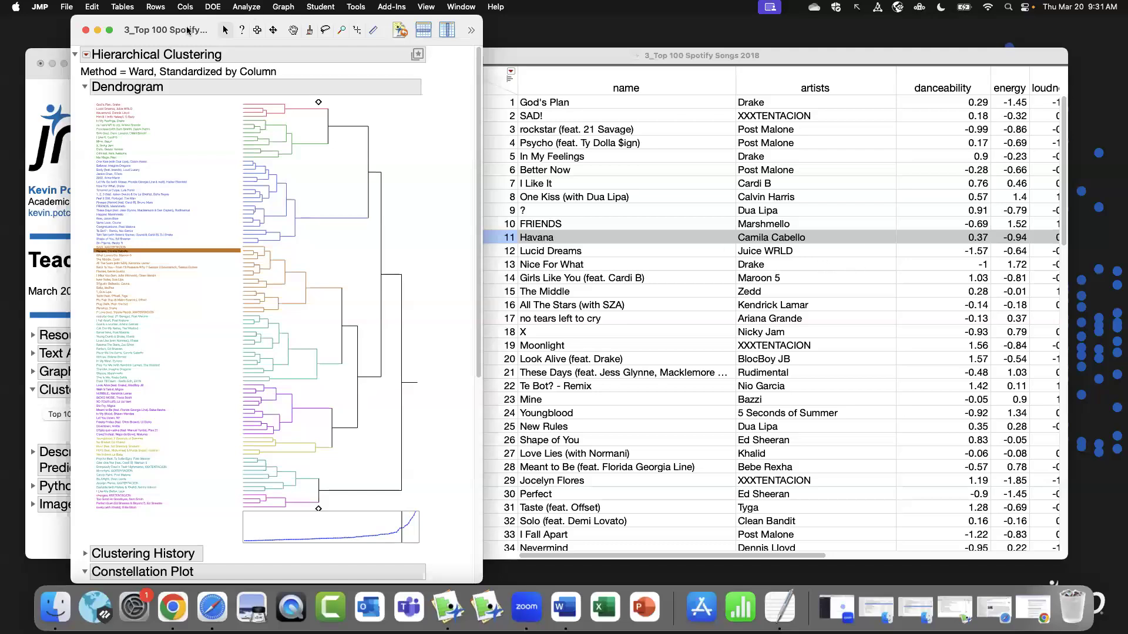
drag(250, 22, 309, 22)
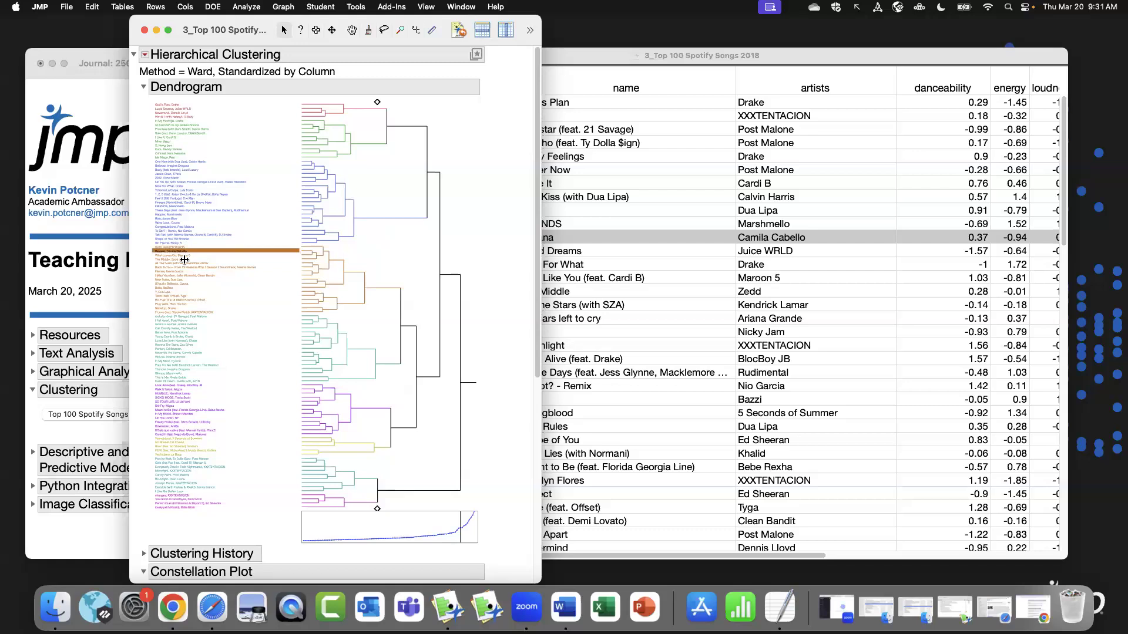
Select the song What Lovers Do in the dendrogram and find its highlighted row in the data table.
click(305, 256)
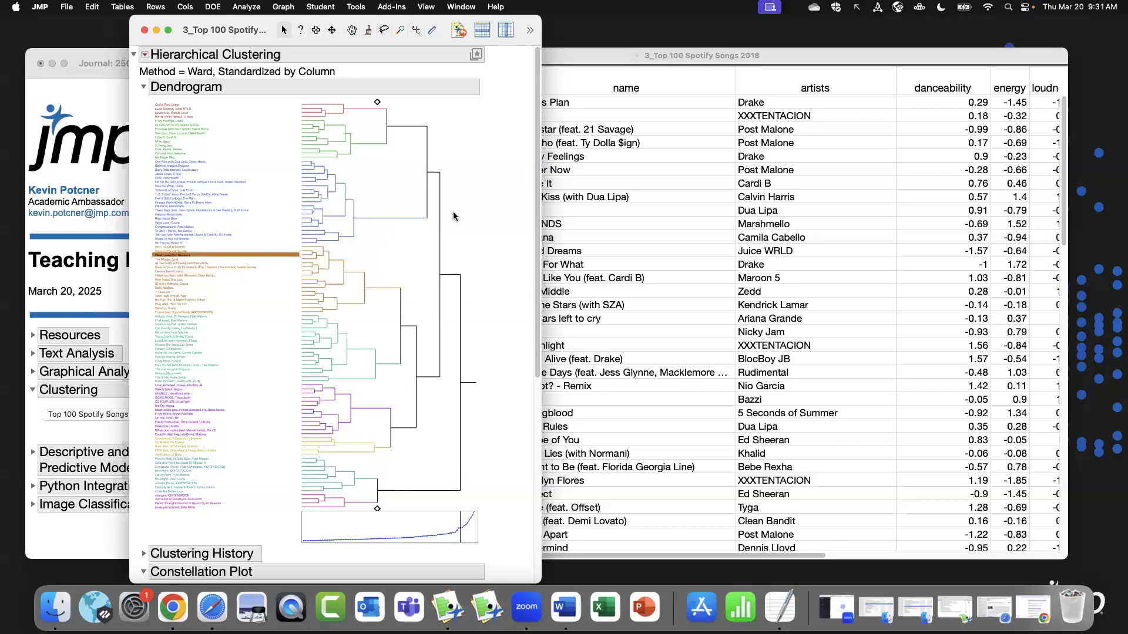
click(672, 101)
scroll(693, 247, down, 15)
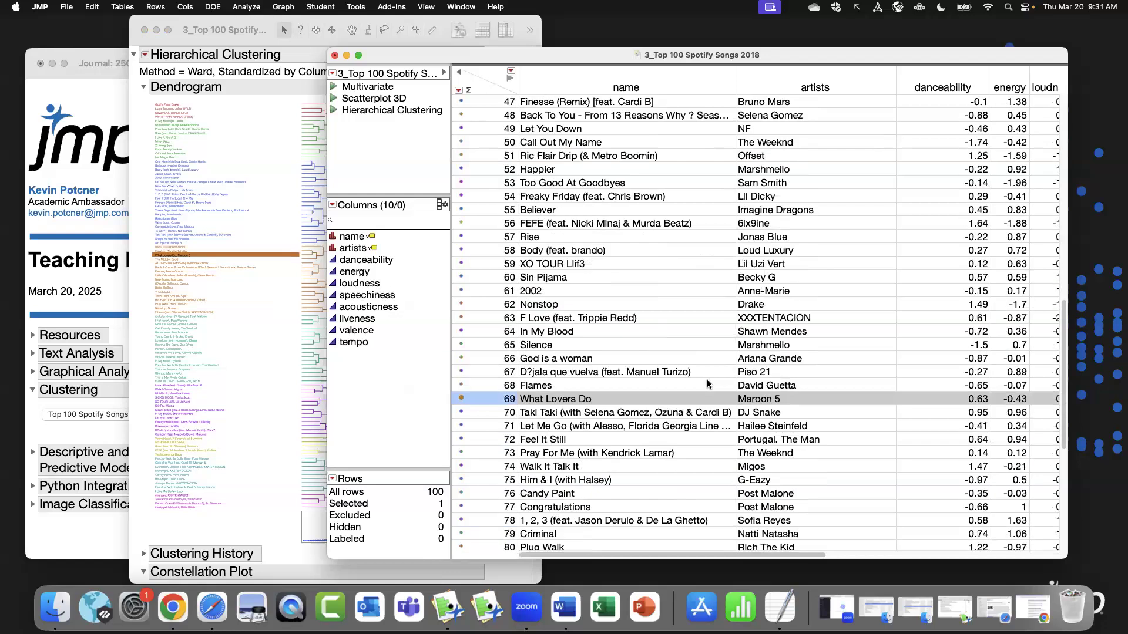
scroll(707, 384, down, 3)
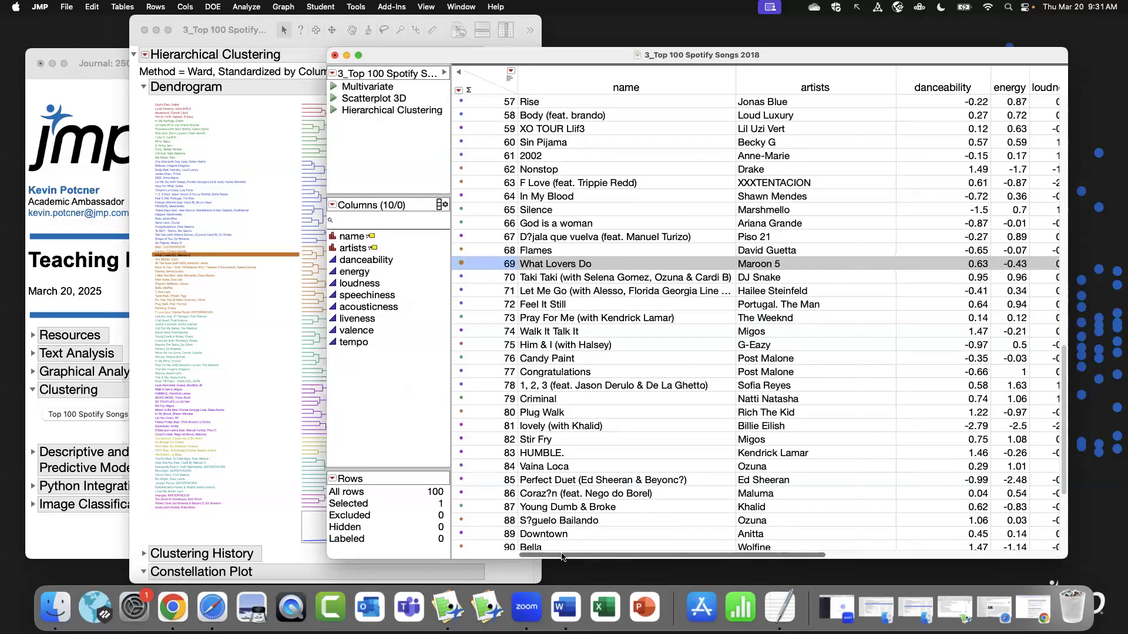
click(235, 27)
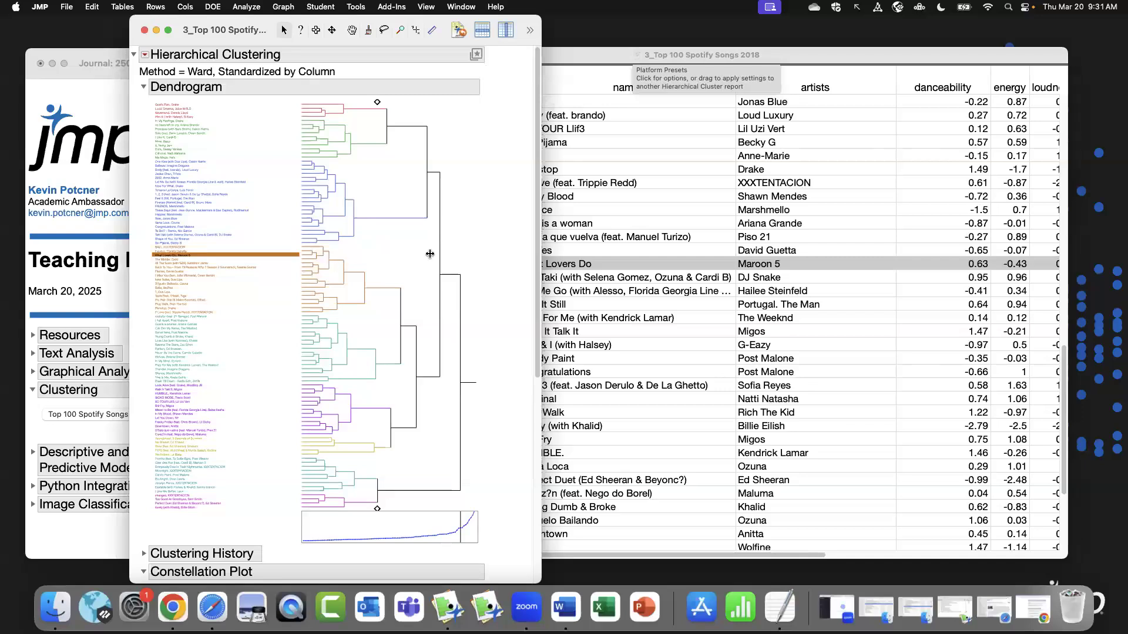
click(584, 52)
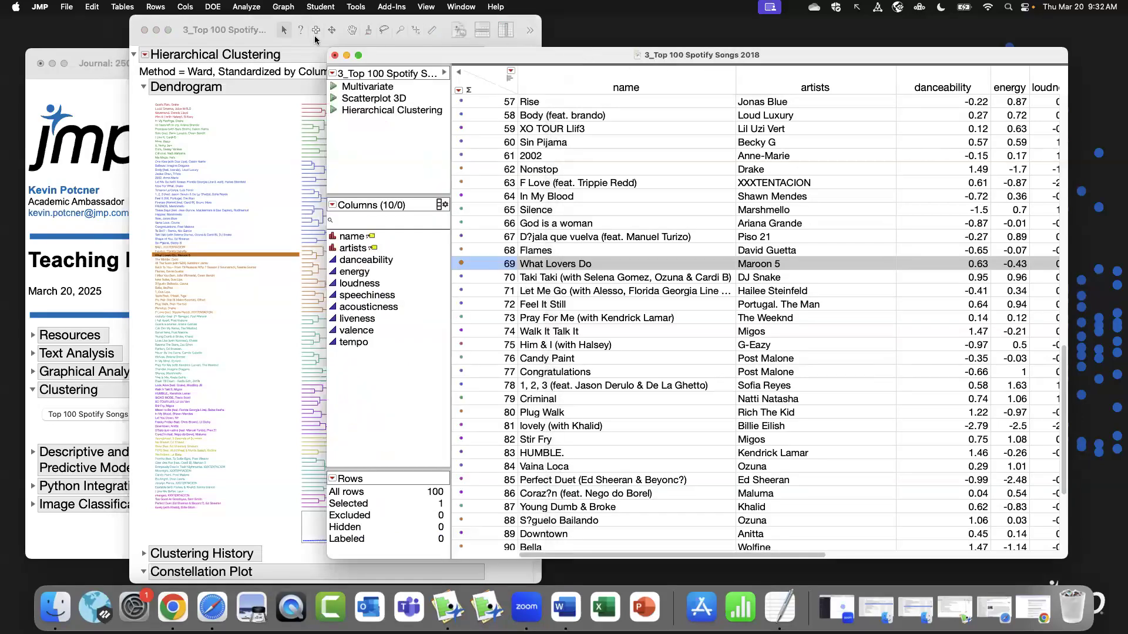
Select the red cluster at the dendrogram's top together with the purple cluster at its bottom.
click(256, 23)
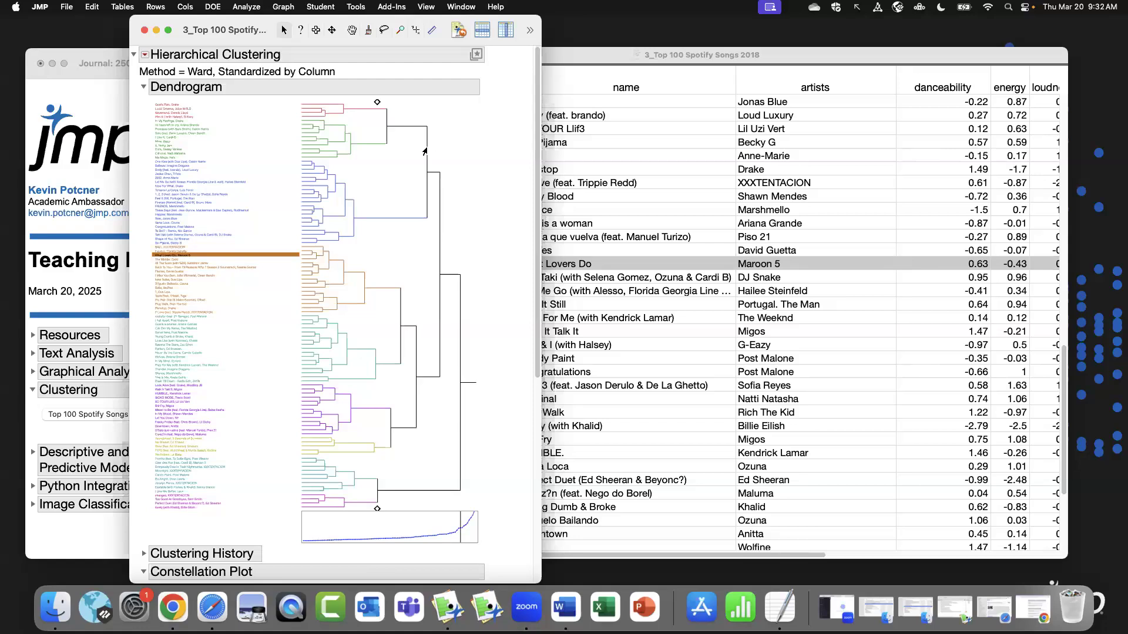
click(351, 111)
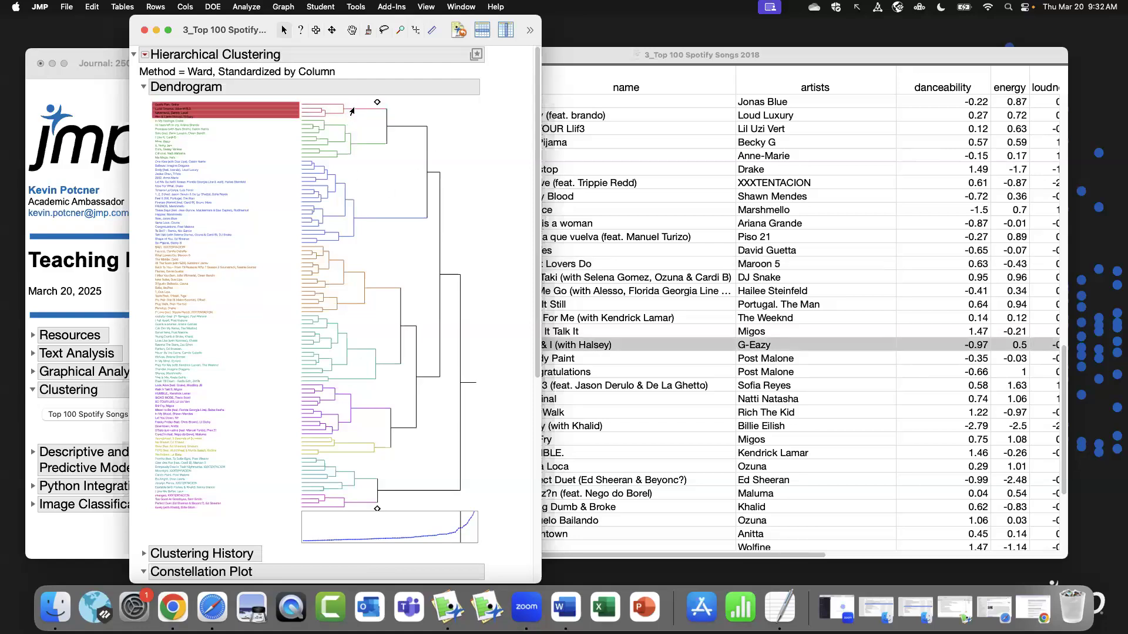
shift+click(346, 505)
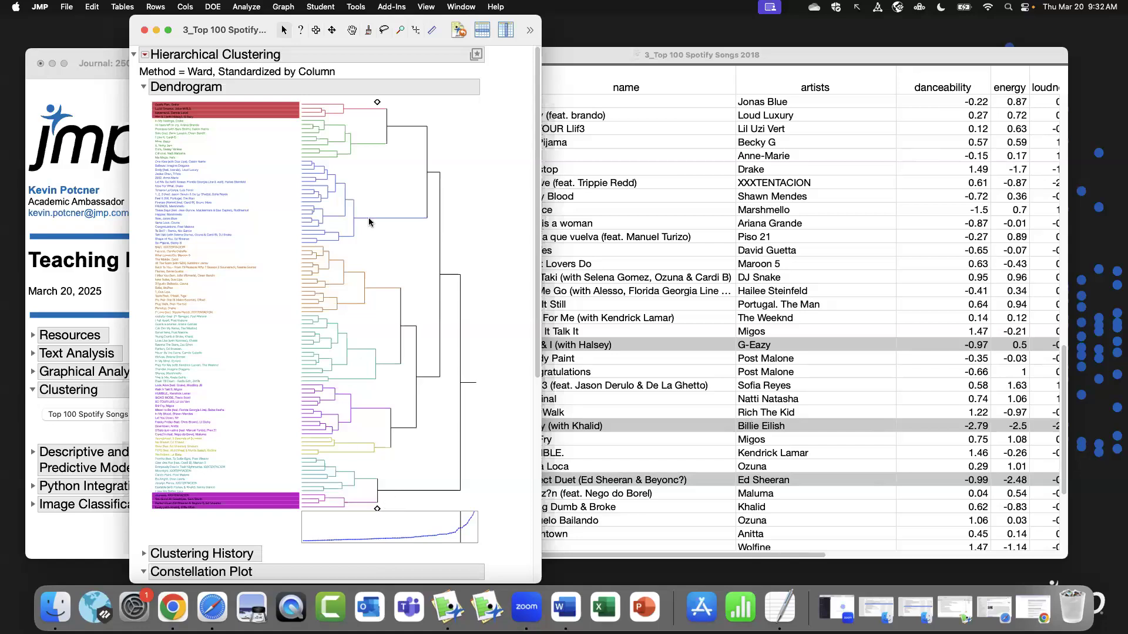
Select the yellow and red clusters together in the dendrogram and create a subset data table from their rows.
click(378, 449)
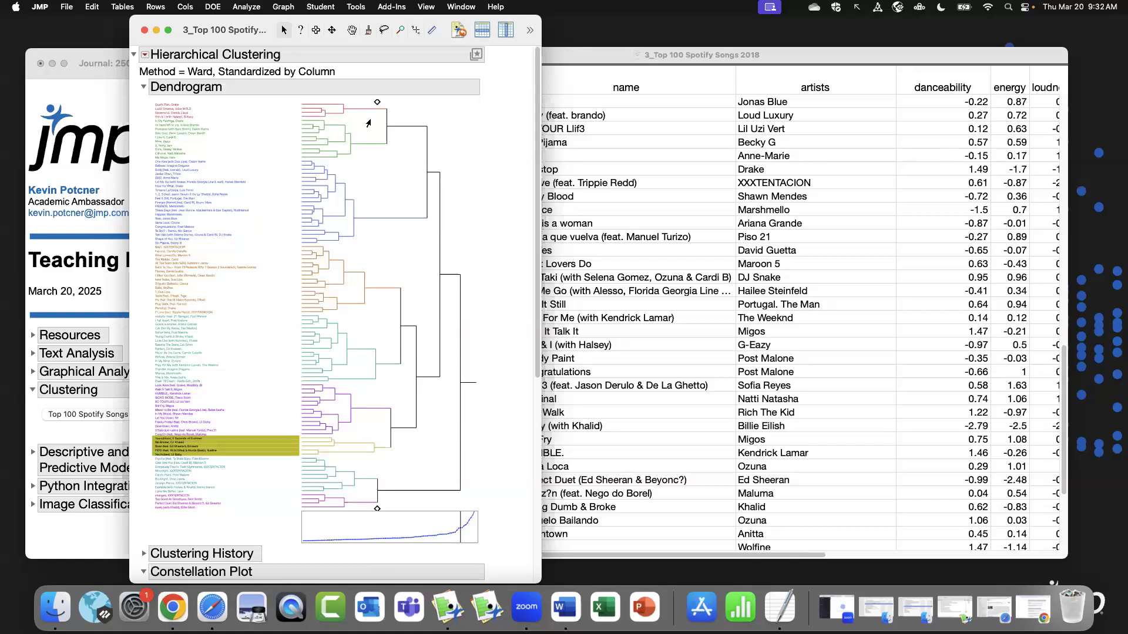
shift+click(348, 113)
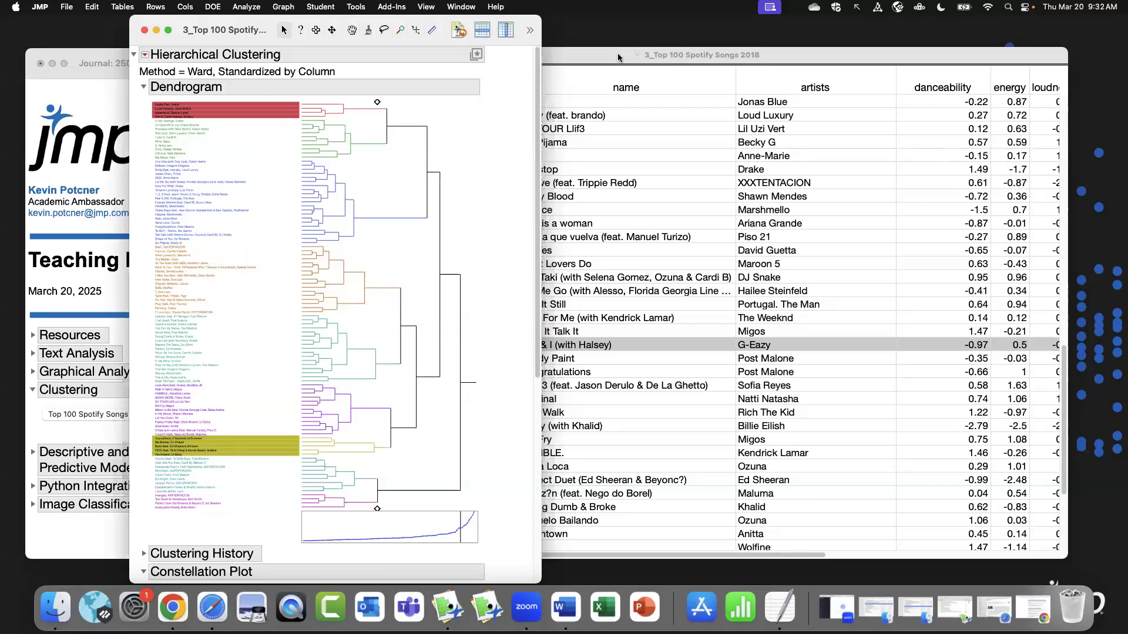
click(595, 63)
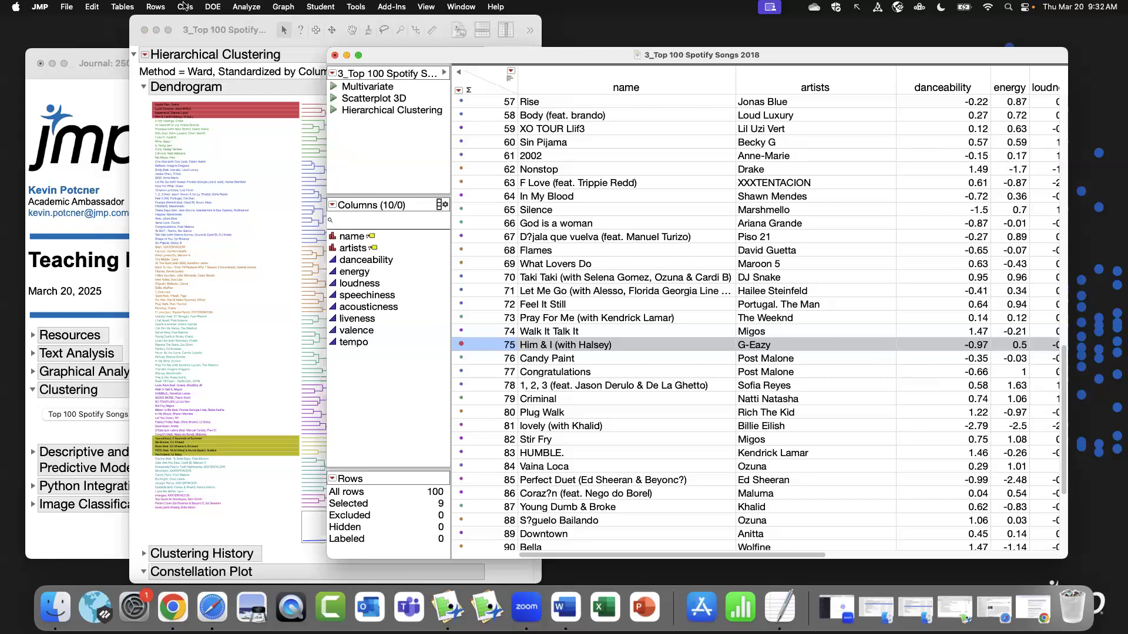
click(122, 6)
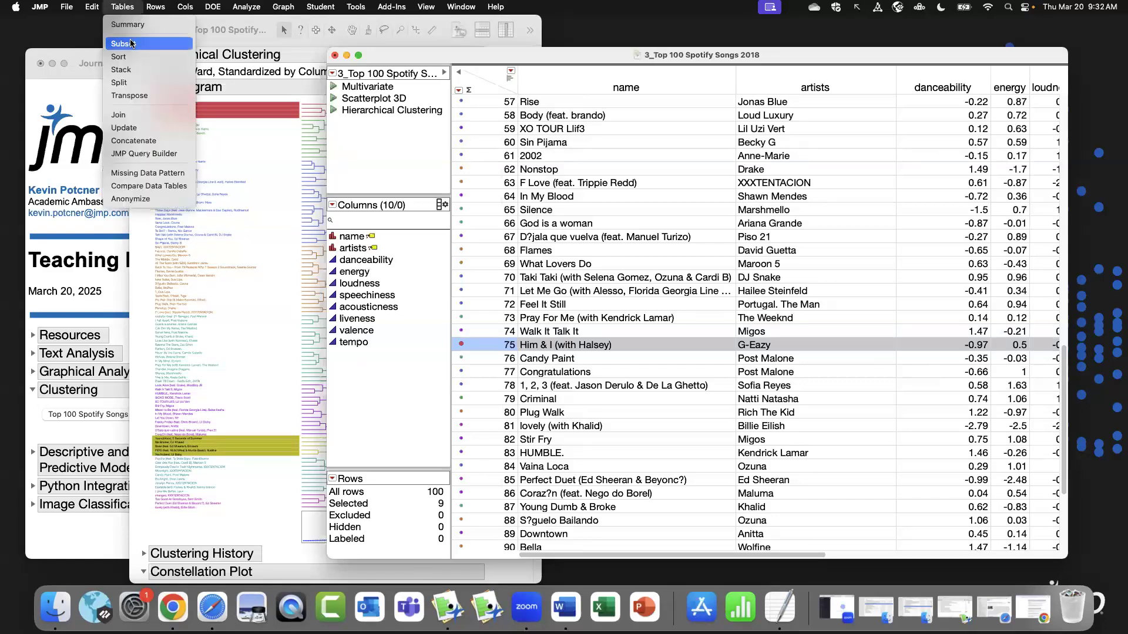
click(132, 43)
click(456, 229)
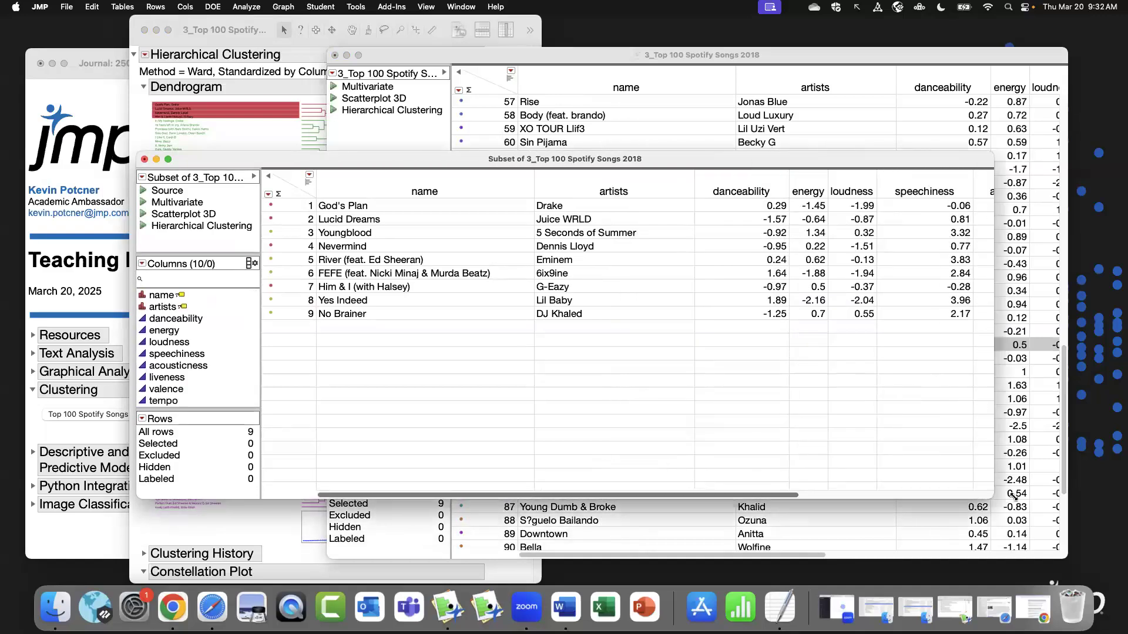
Examine the subset table's standardized audio-feature columns, from danceability through tempo, for the extracted songs.
scroll(819, 497, right, 5)
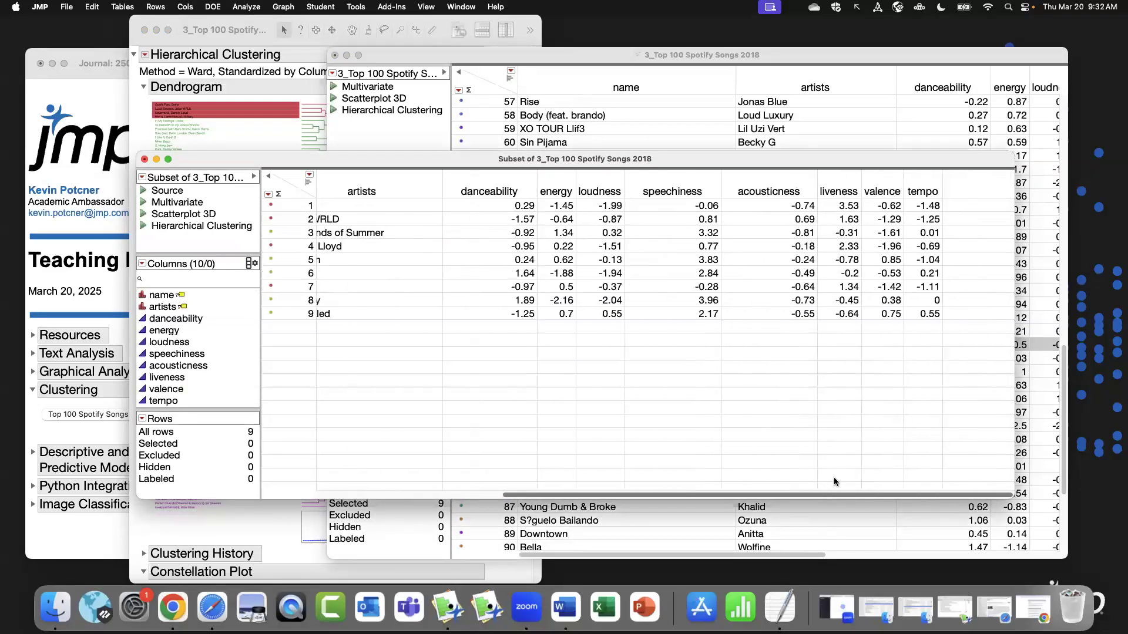
scroll(565, 331, left, 5)
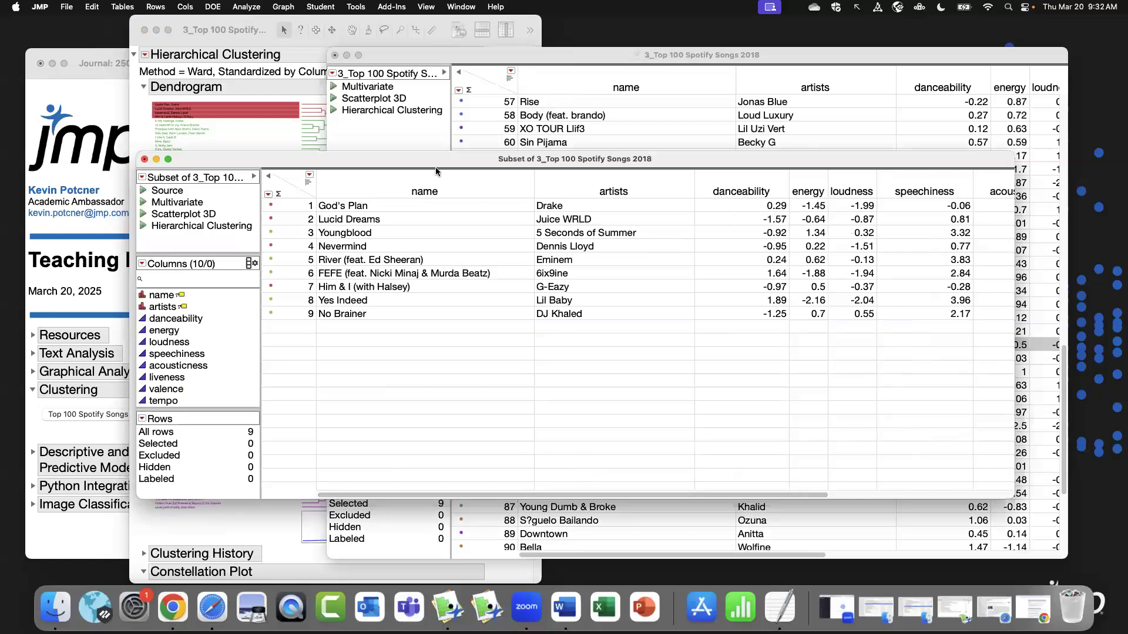
drag(411, 159, 384, 151)
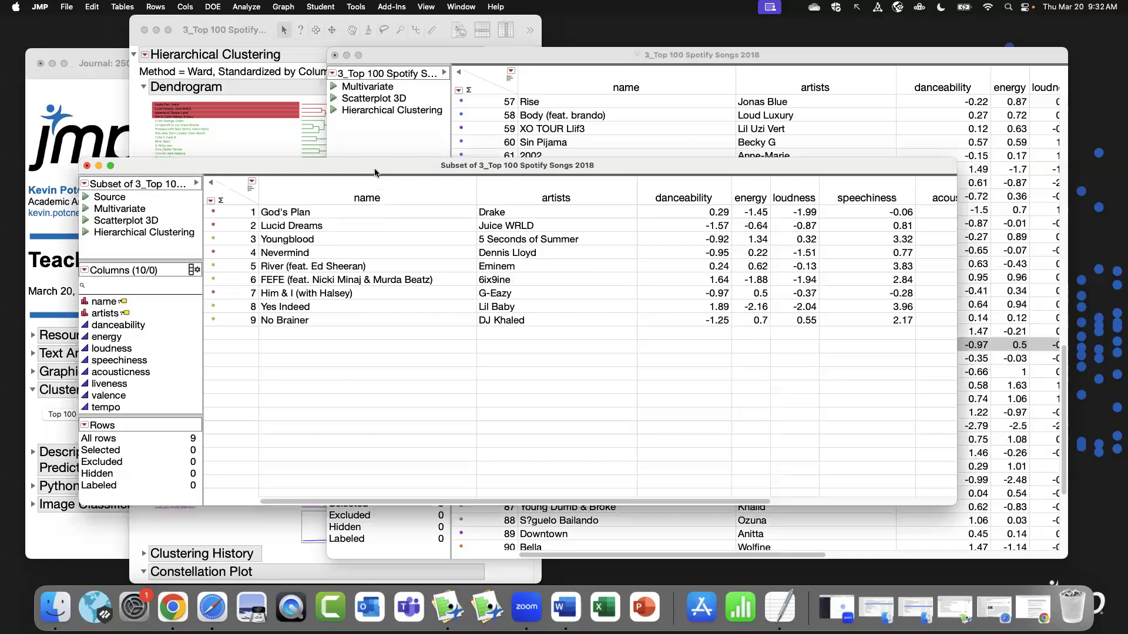
Create a Multivariate report of the subset's numeric columns, danceability through tempo, showing only an enlarged scatterplot matrix.
click(255, 5)
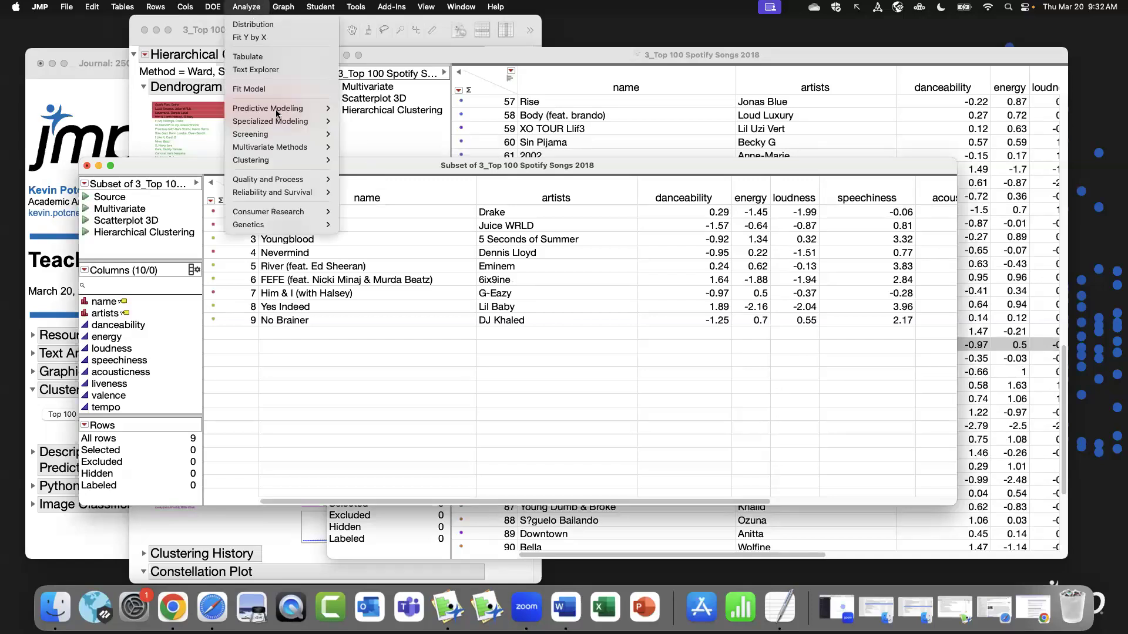
mouse_move(292, 148)
click(358, 149)
drag(405, 197, 406, 292)
click(571, 156)
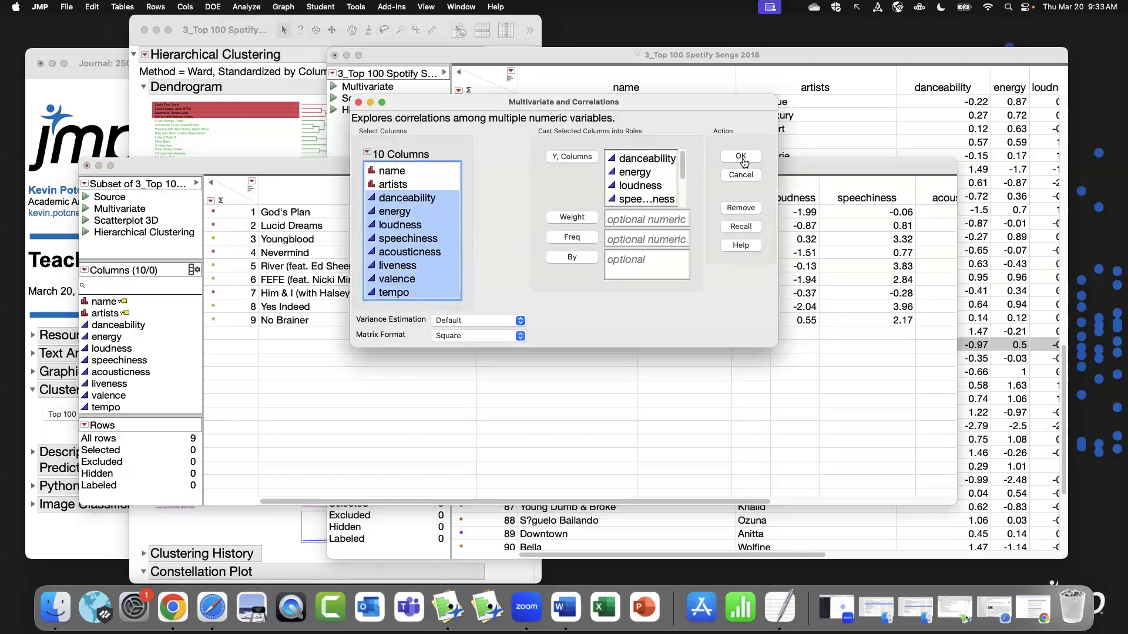
click(740, 156)
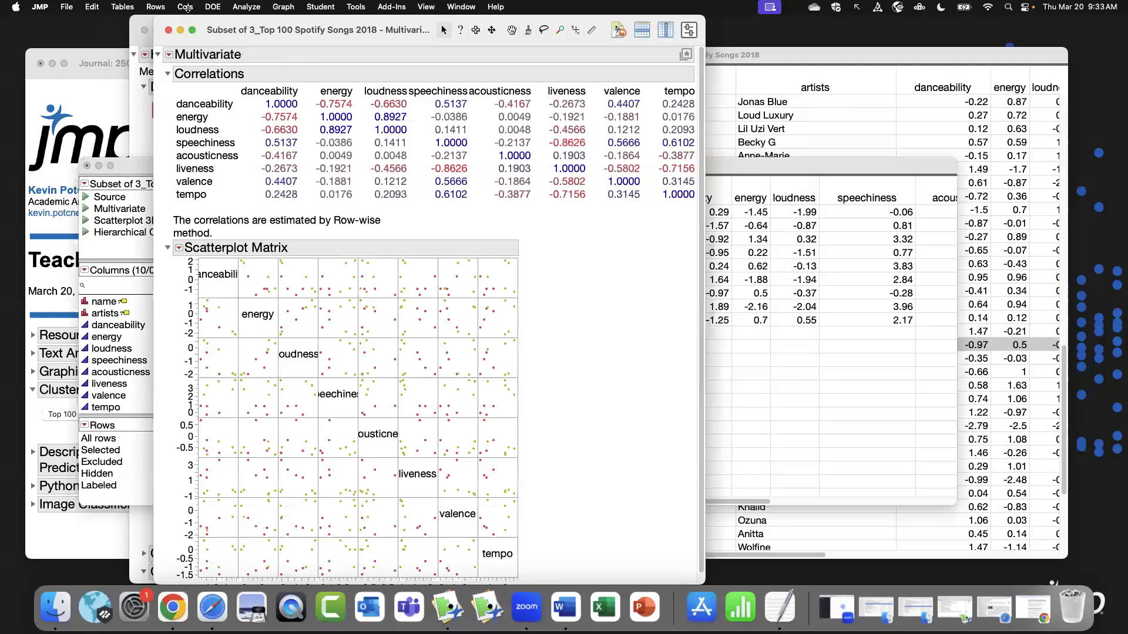
click(168, 73)
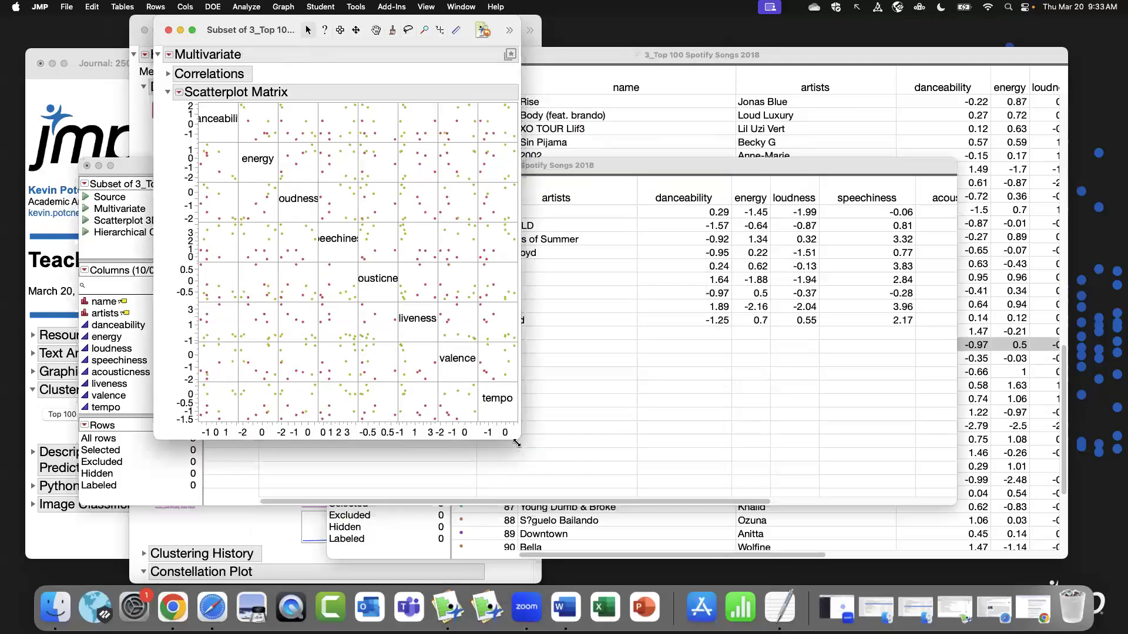
drag(515, 422, 549, 464)
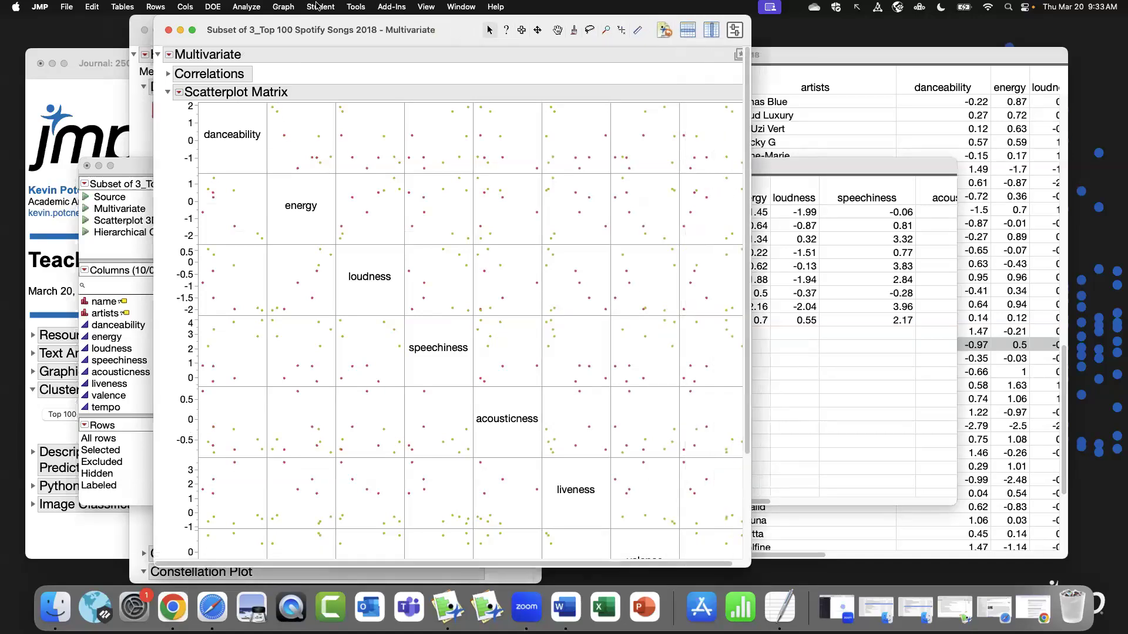
Create a Scatterplot 3D of the subset's numeric audio-feature columns and place it over the scatterplot matrix.
click(283, 6)
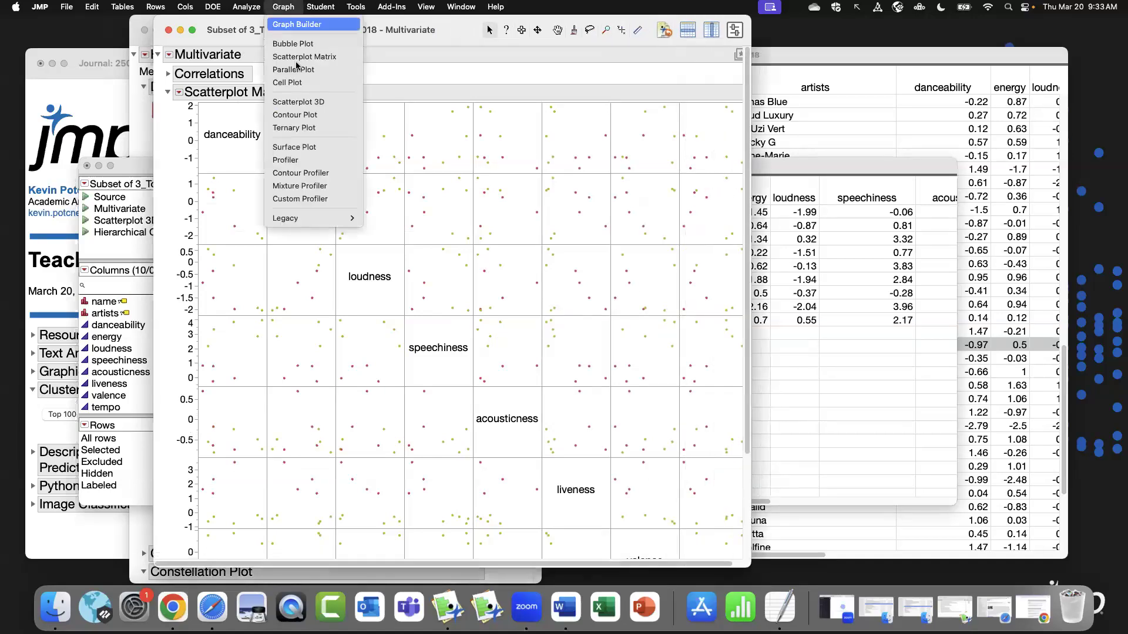
click(314, 99)
drag(449, 213, 453, 317)
click(544, 175)
click(713, 174)
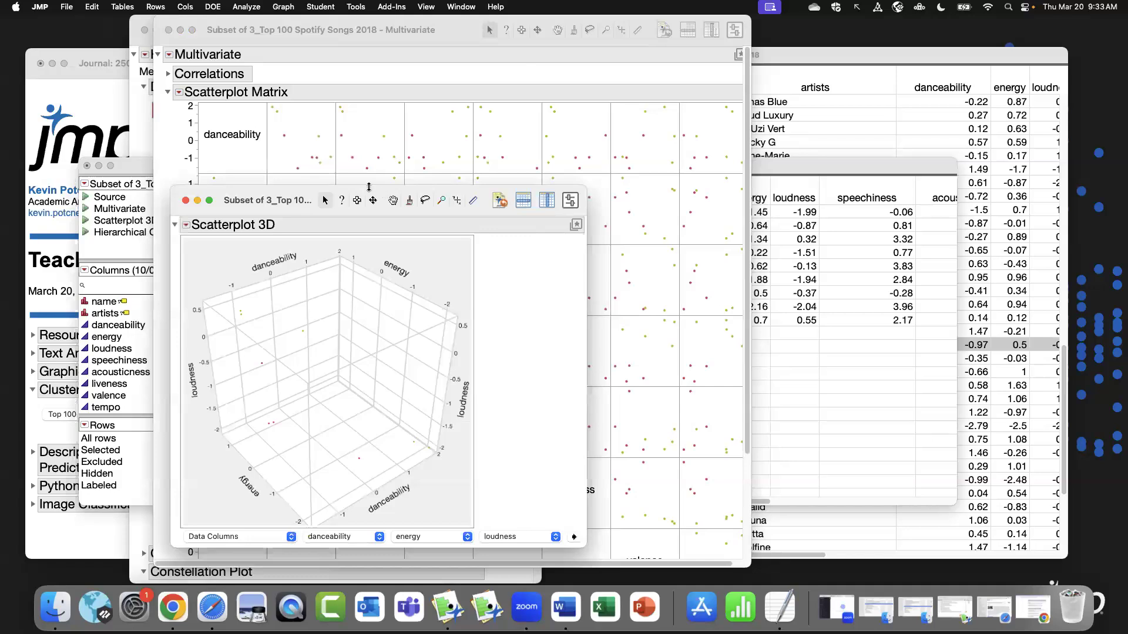
drag(369, 198, 440, 129)
Enlarge the 3D scatterplot's markers in its settings, then rotate the plot and advance its axes to another variable combination.
right_click(414, 295)
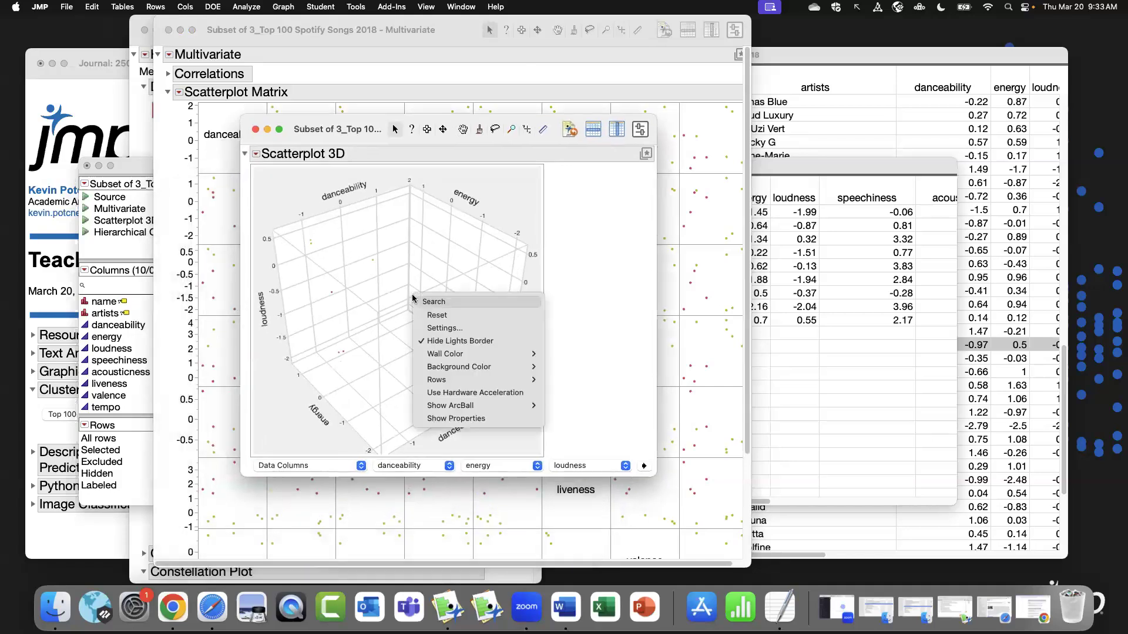
click(470, 327)
click(613, 240)
click(586, 311)
mouse_move(464, 282)
mouse_down()
mouse_move(422, 255)
mouse_move(414, 299)
mouse_move(447, 363)
mouse_up()
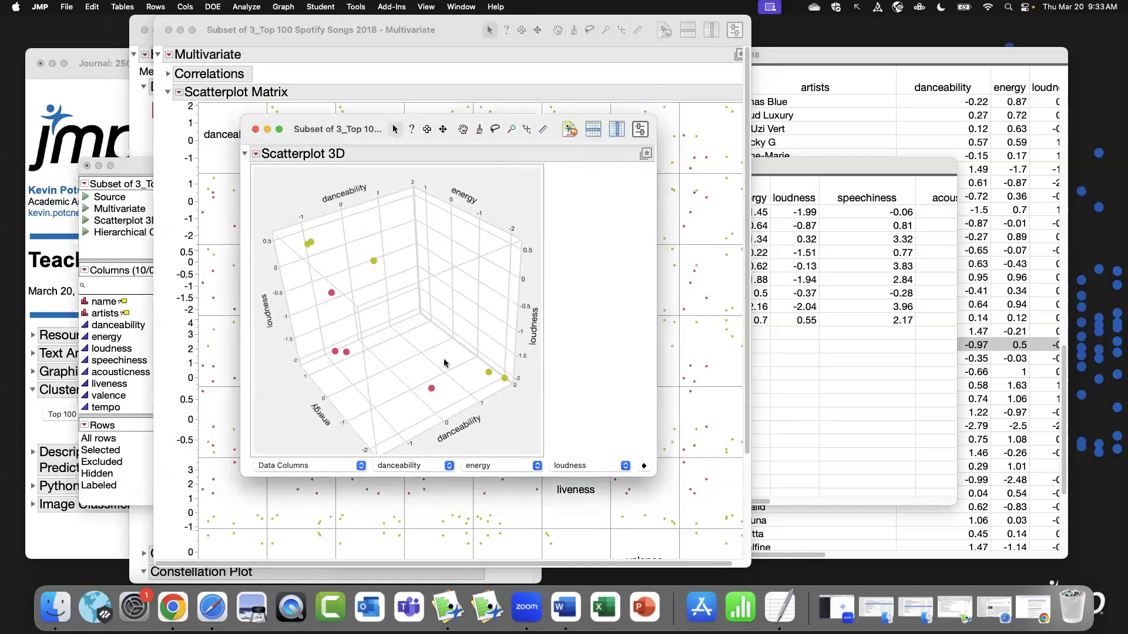
click(643, 467)
drag(427, 365, 377, 237)
Close the subset's 3D scatterplot and Multivariate reports, then close the subset table without saving.
click(255, 130)
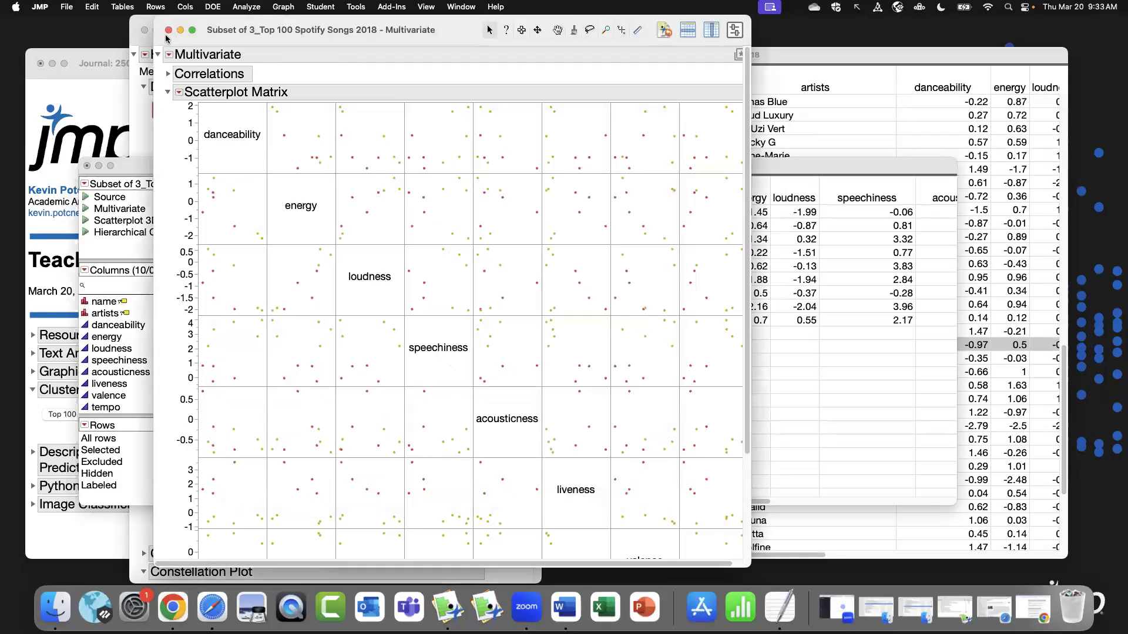
click(169, 30)
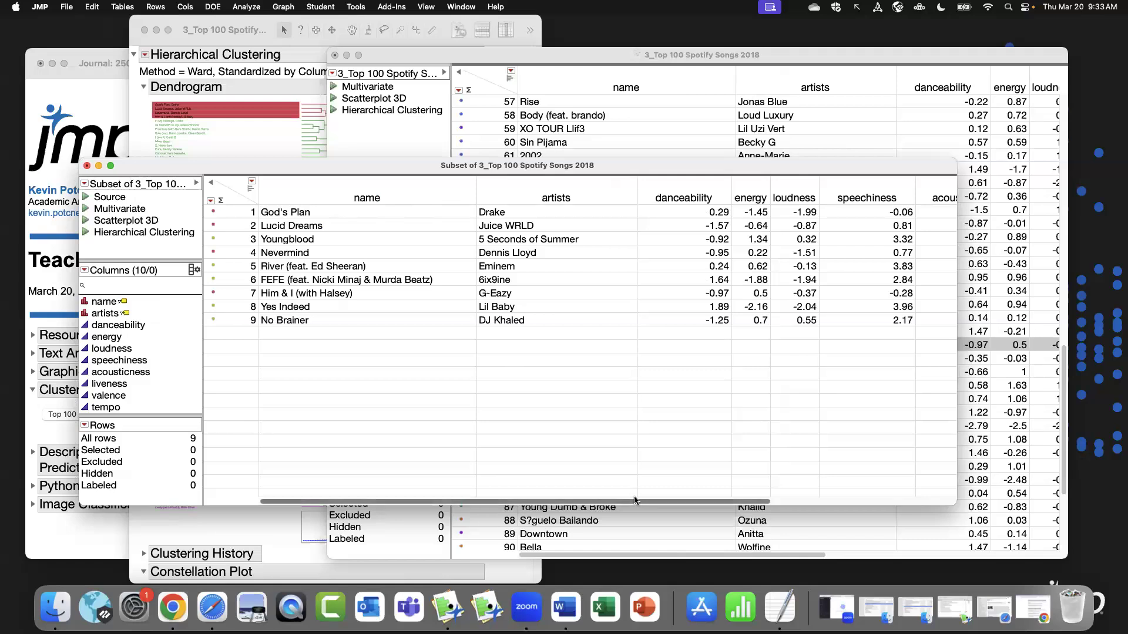
mouse_move(637, 501)
mouse_down()
mouse_move(813, 492)
mouse_move(623, 493)
mouse_up()
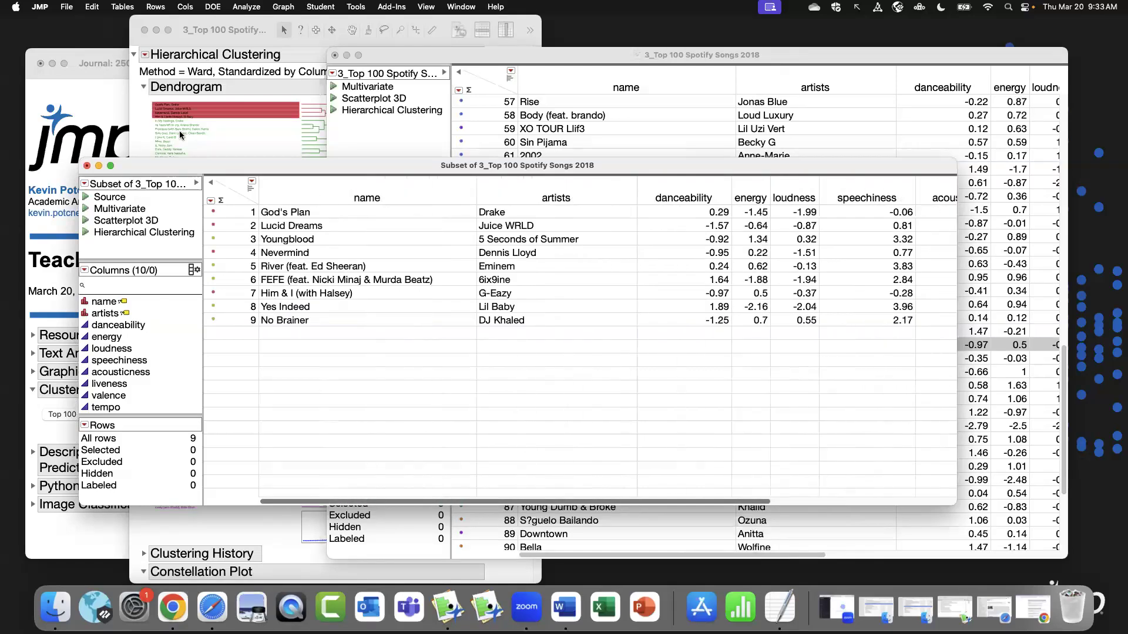
click(87, 167)
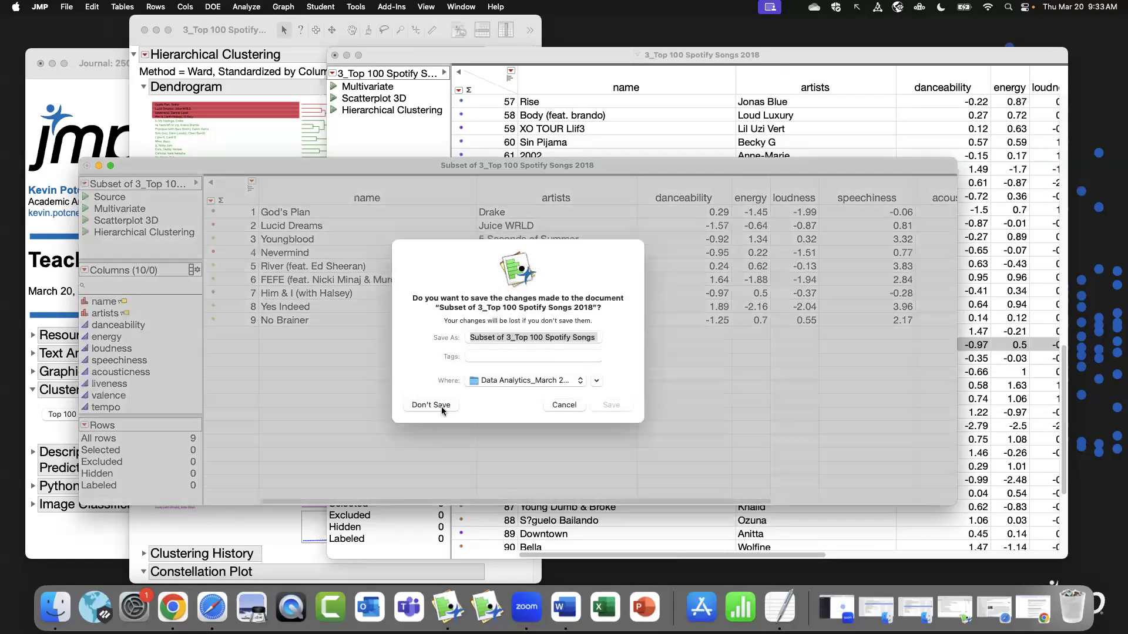
click(441, 406)
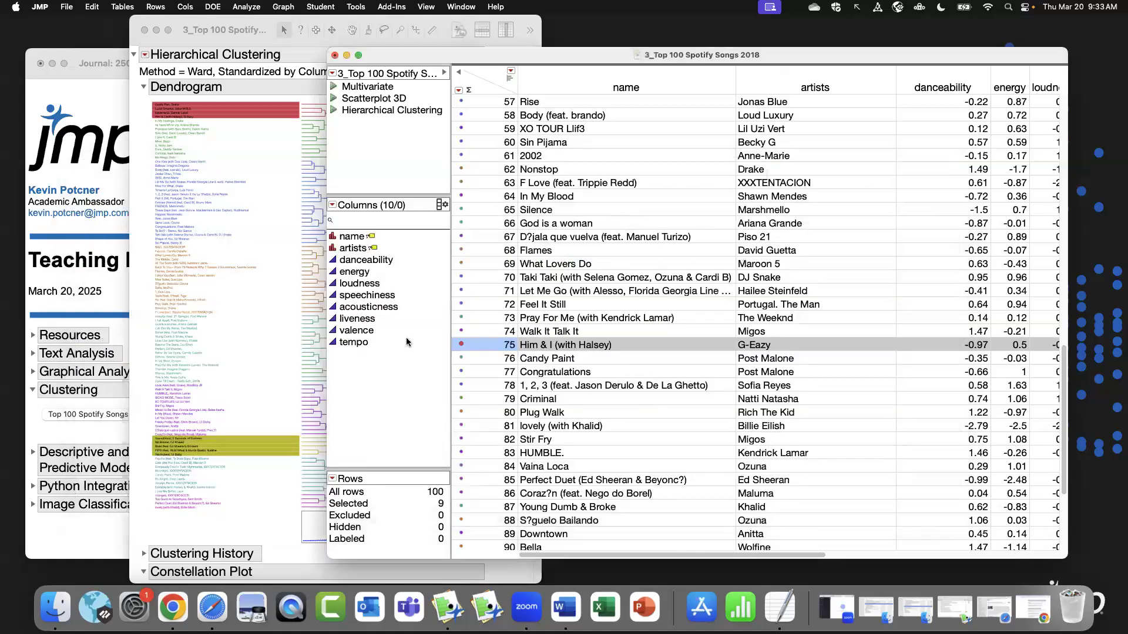
Clear the row selection in the Top 100 Spotify Songs 2018 table and close the table without saving.
click(486, 85)
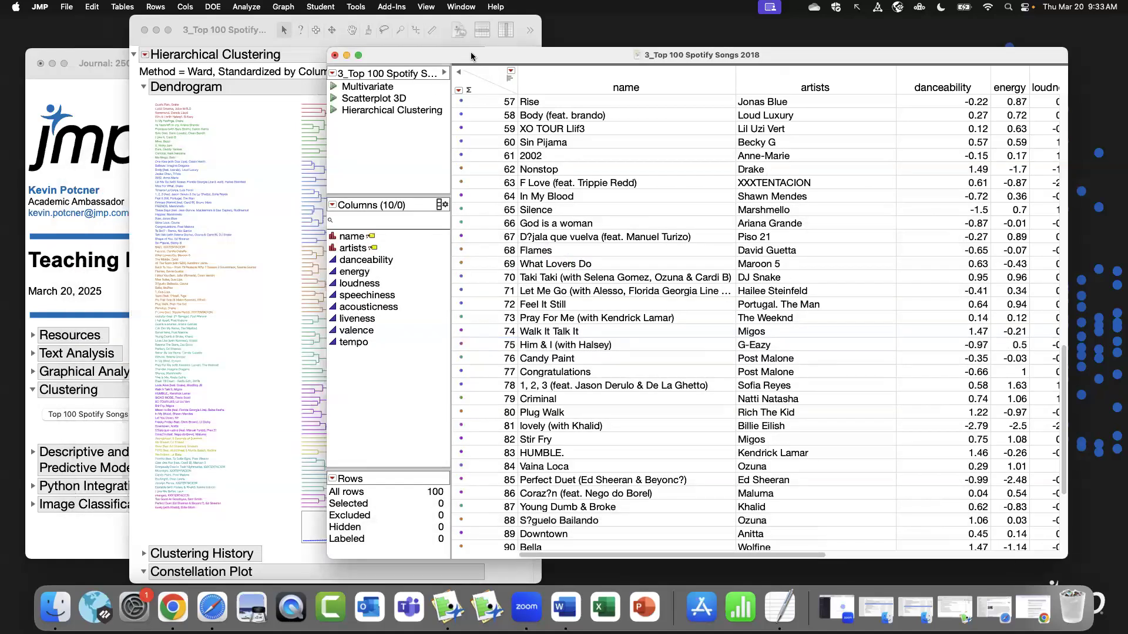
drag(470, 52, 467, 54)
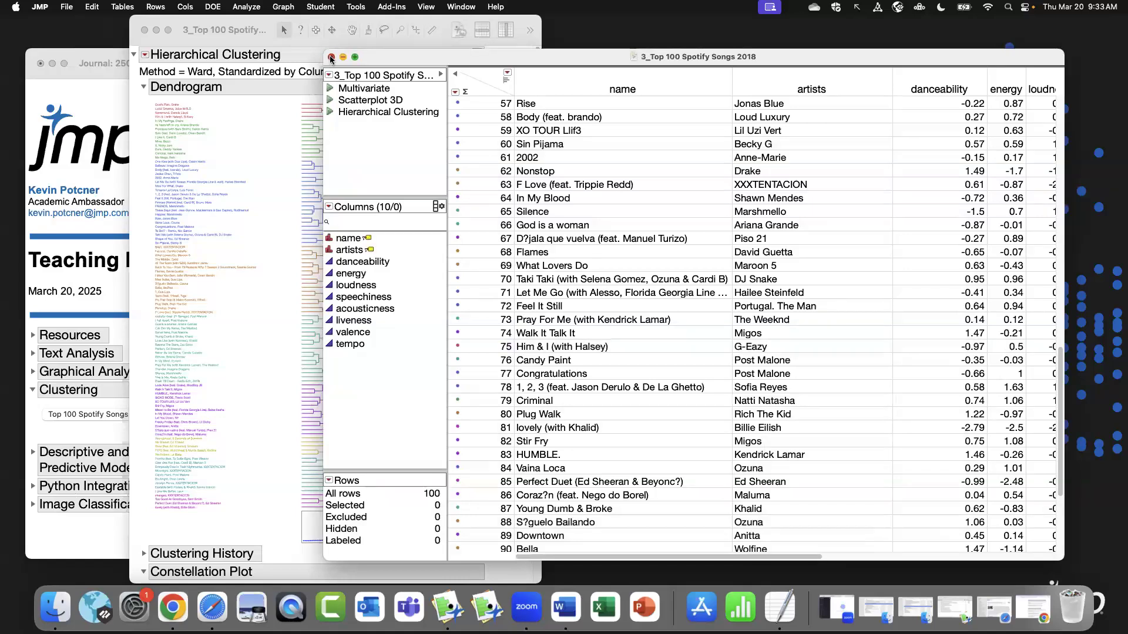
click(331, 57)
click(610, 379)
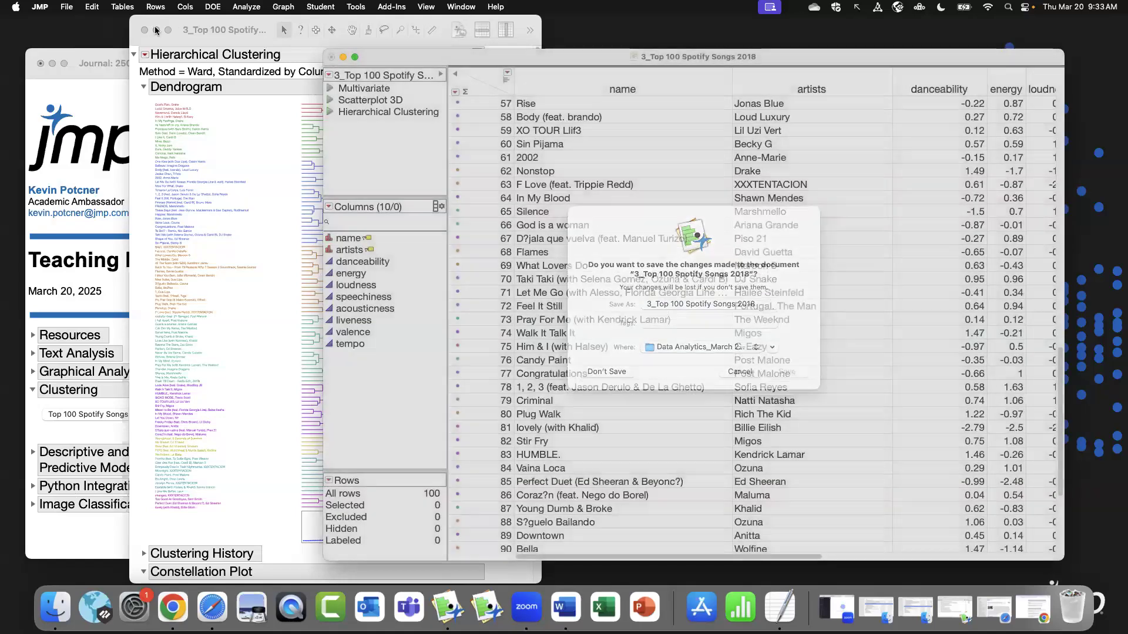
click(534, 237)
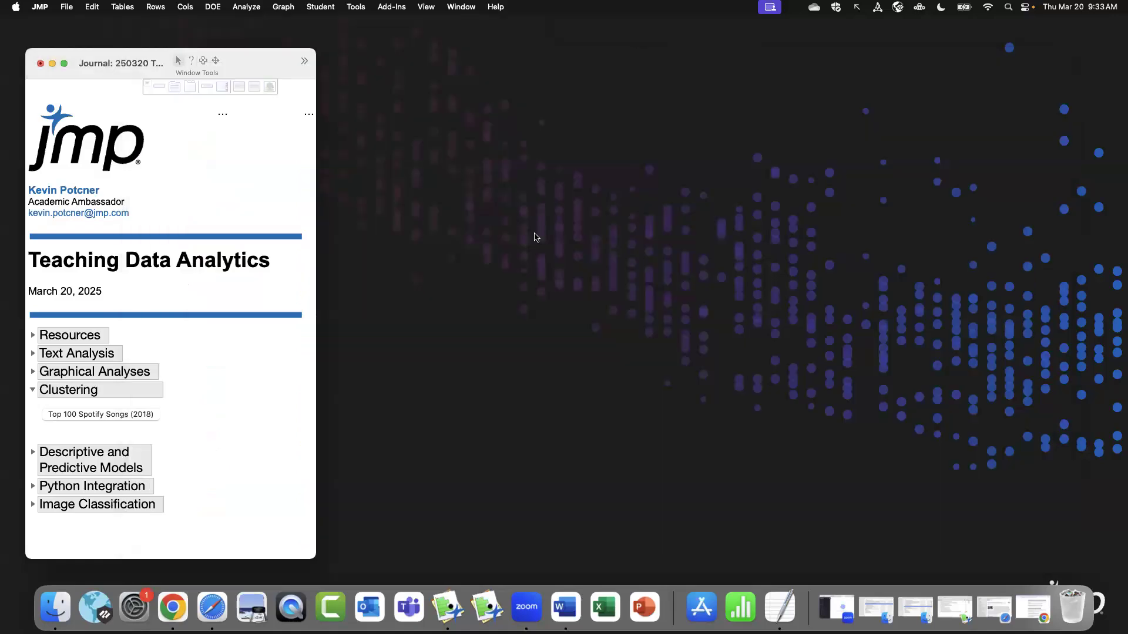
Collapse the journal's Clustering section and open the Math and Reading Scores table from Graphical Analyses.
click(34, 390)
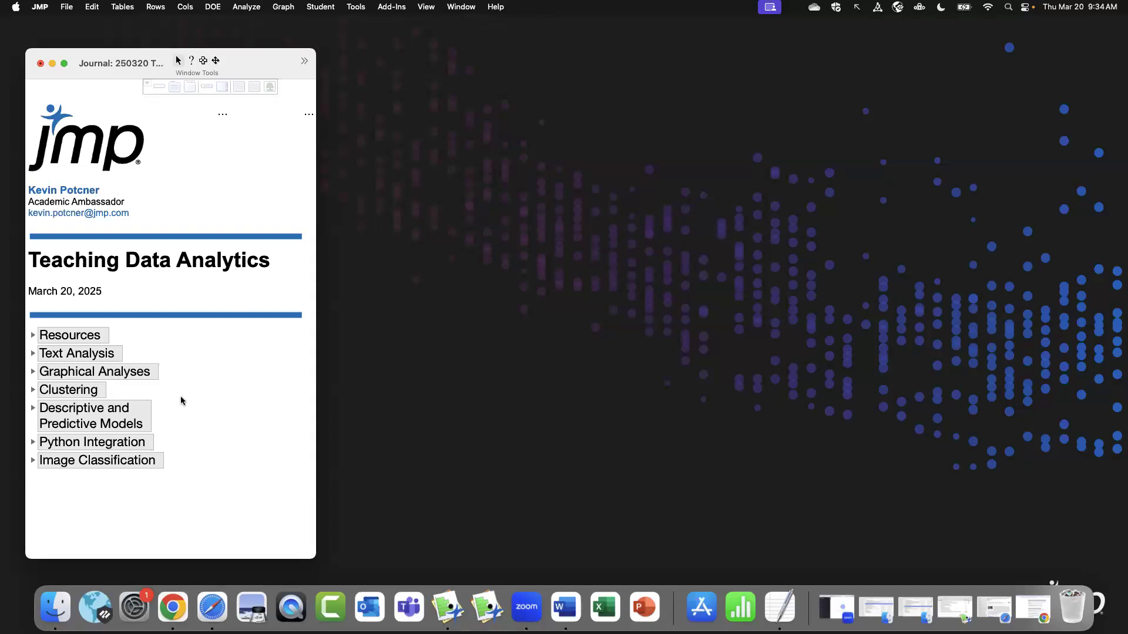
click(34, 409)
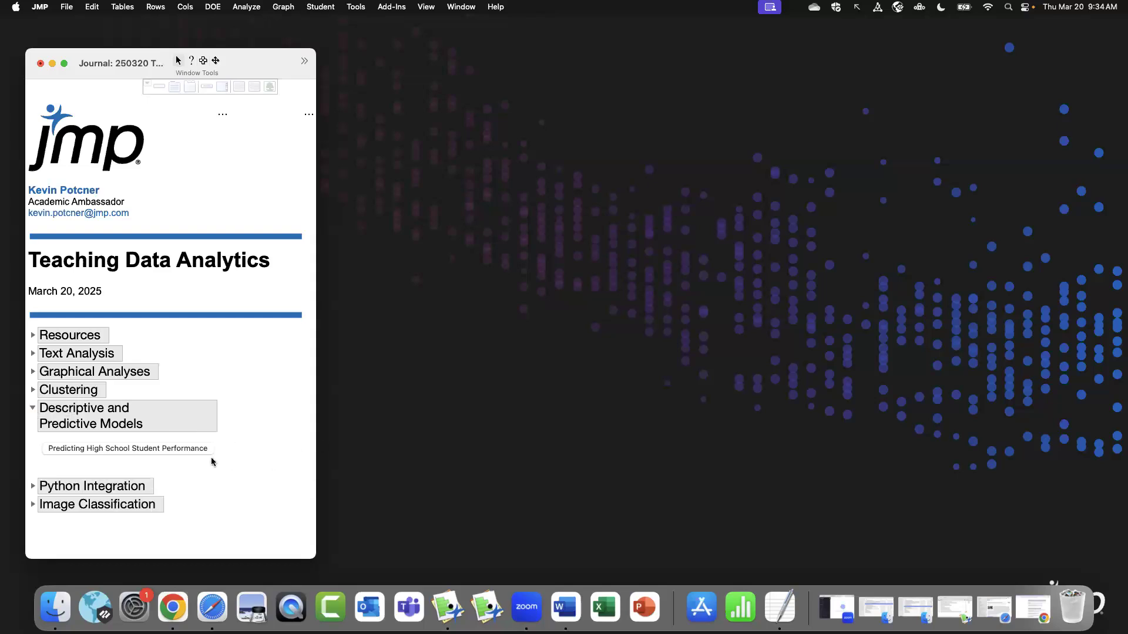
click(33, 410)
click(33, 372)
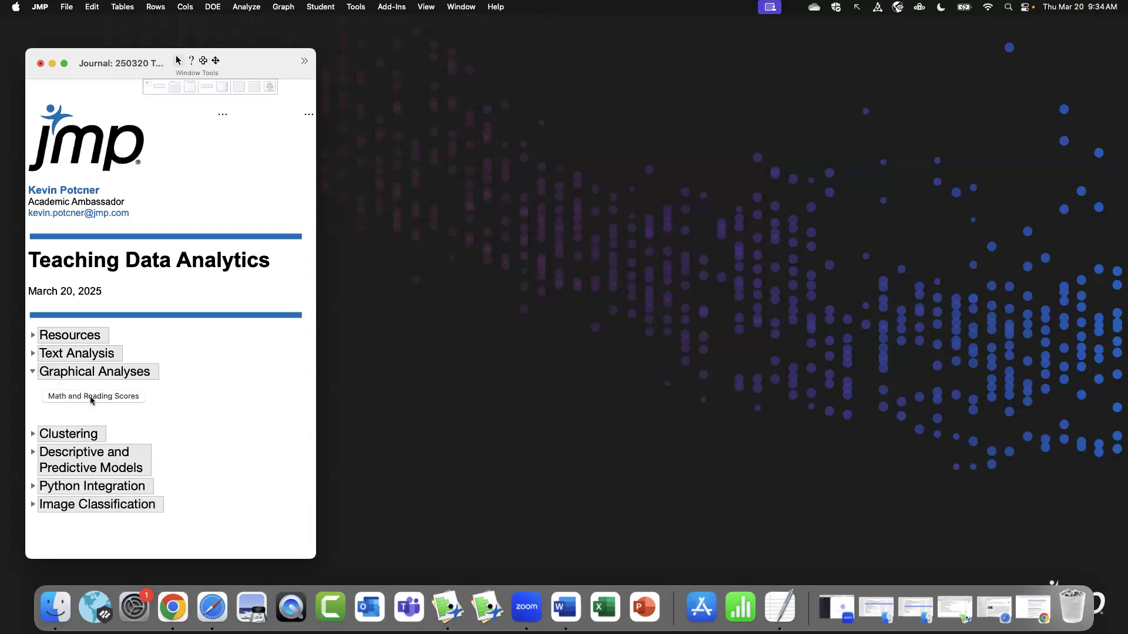
click(92, 396)
drag(295, 210, 488, 118)
Run the saved time series graph script, copy its Local Data Filter, and close the graph.
click(390, 163)
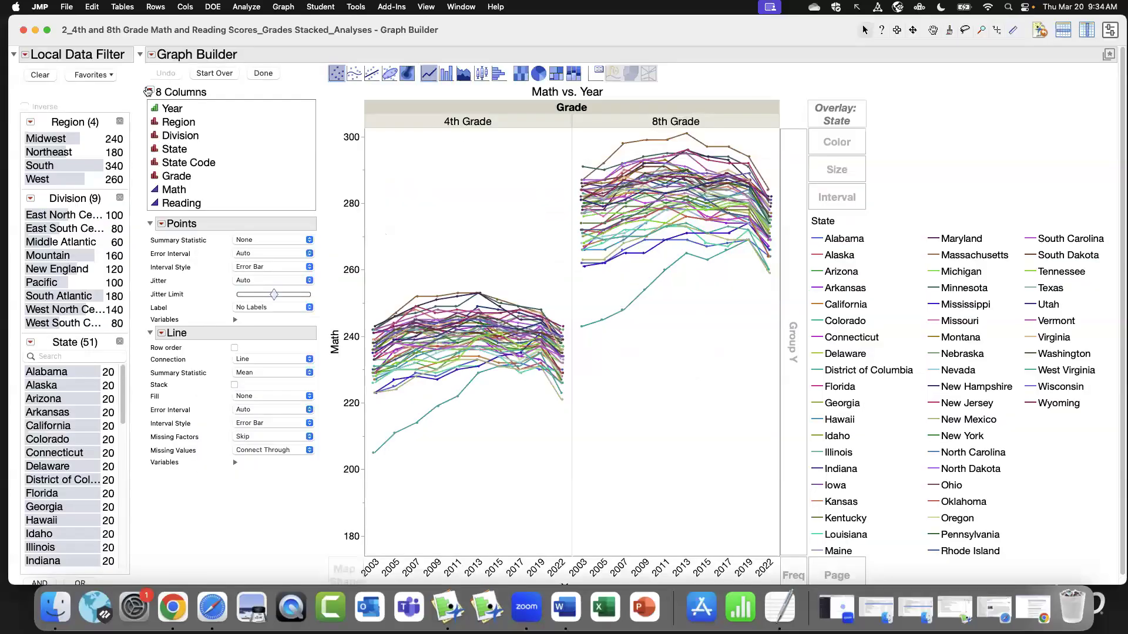
click(25, 55)
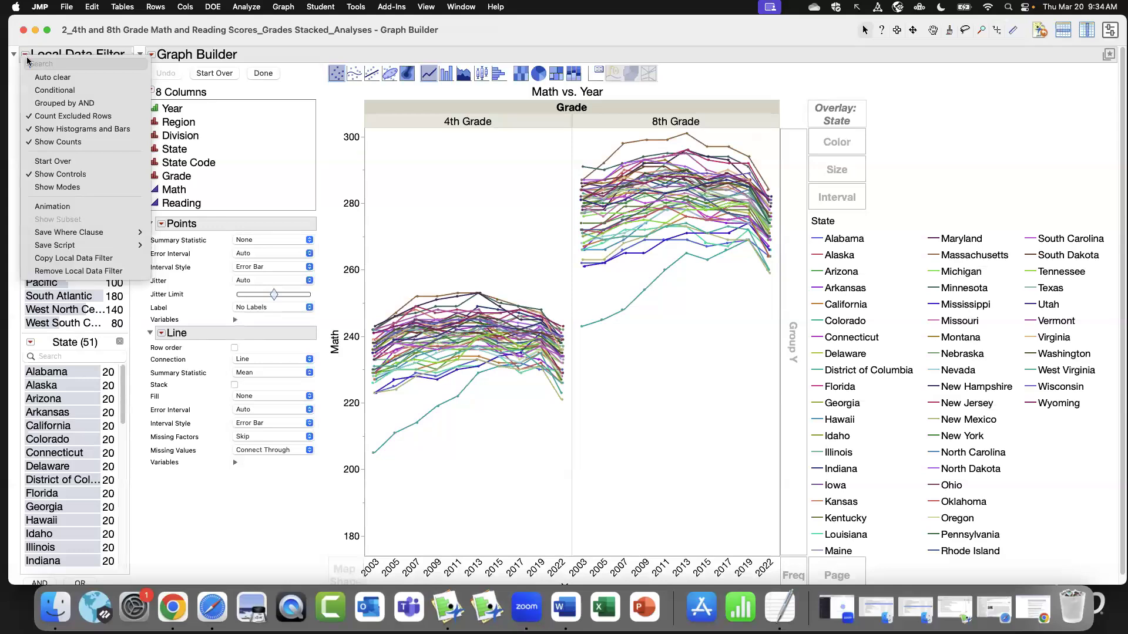
click(119, 257)
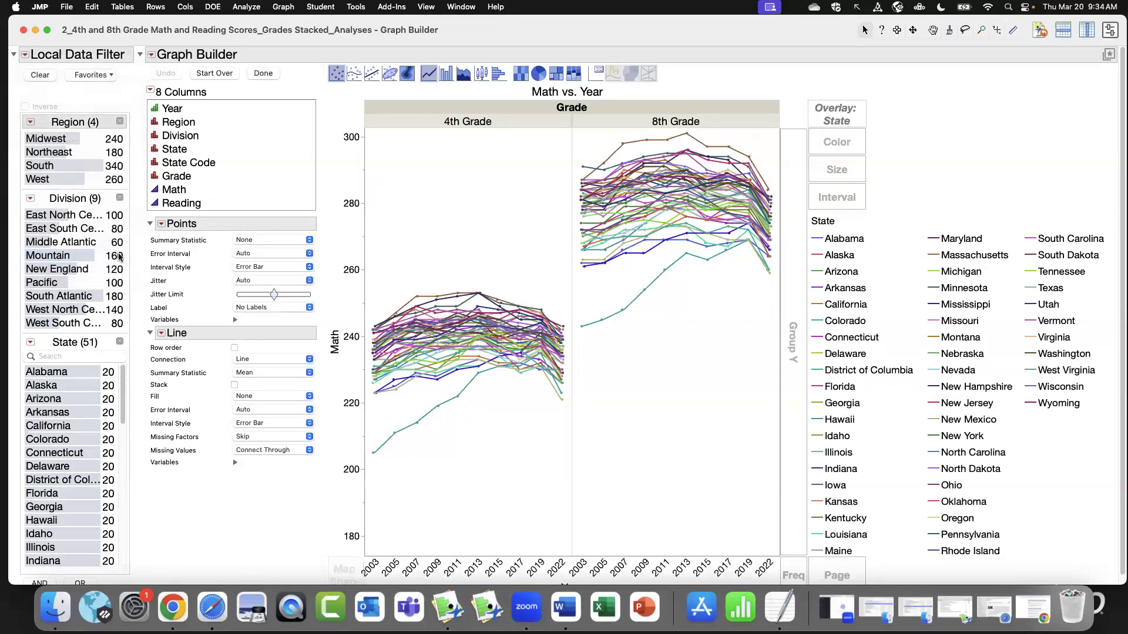
click(24, 30)
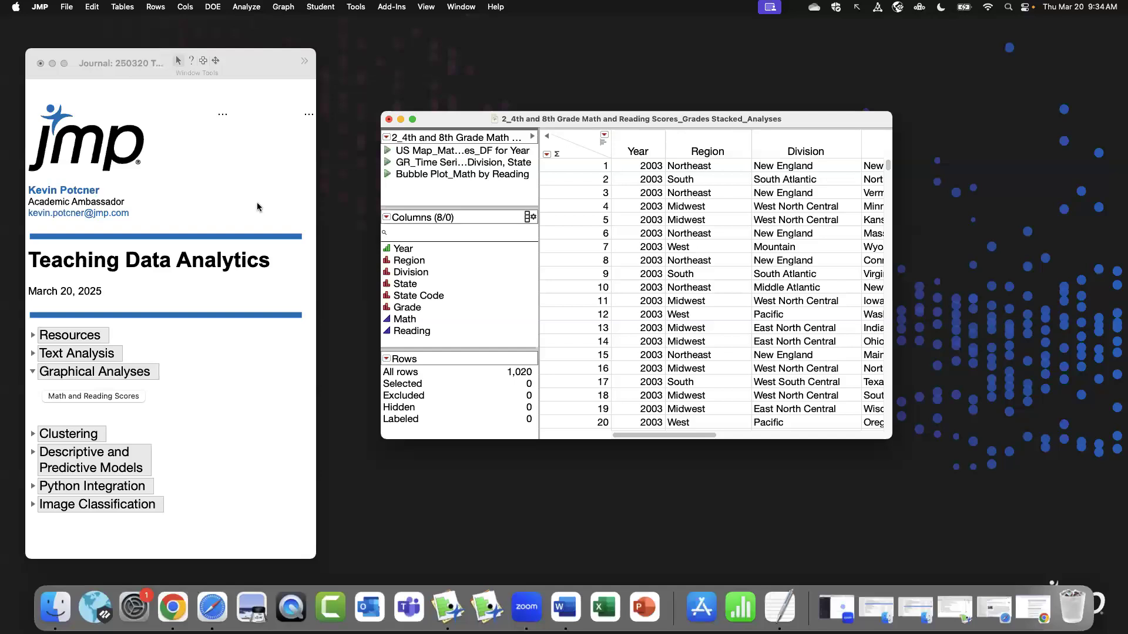
Run the saved US Map script and replace its Year filter with the copied Region, Division and State Local Data Filter.
click(388, 151)
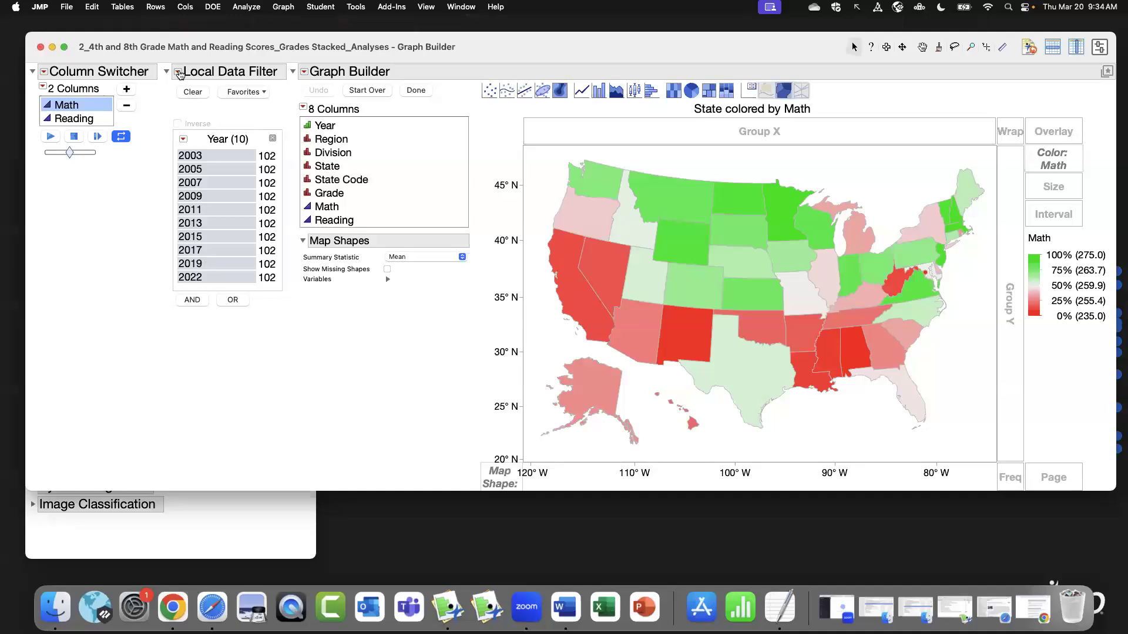
click(304, 72)
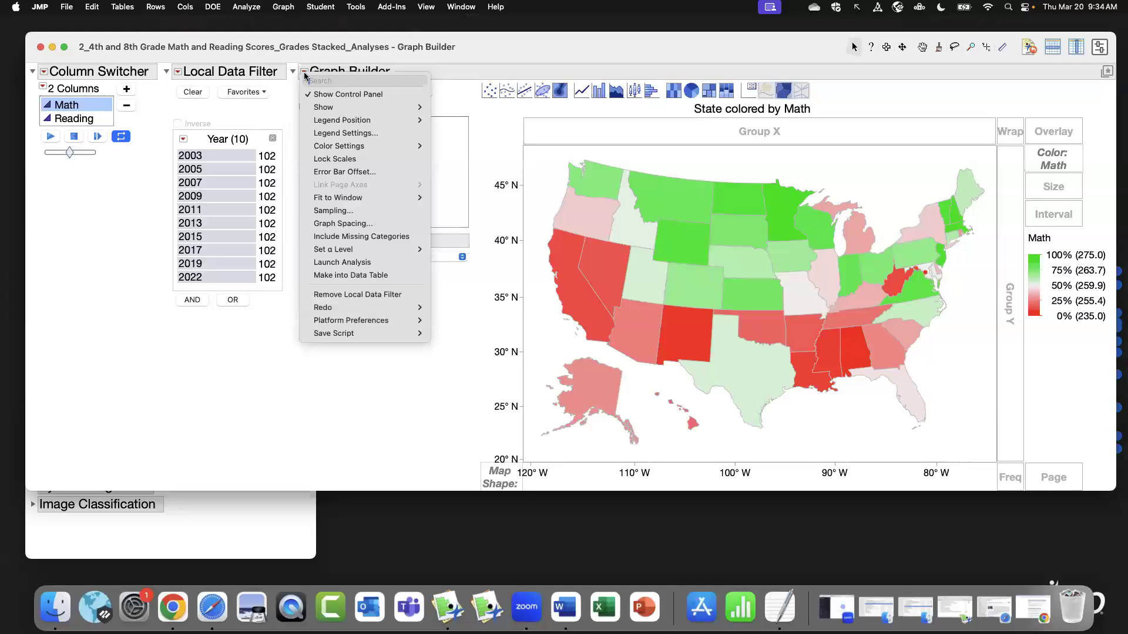
click(229, 368)
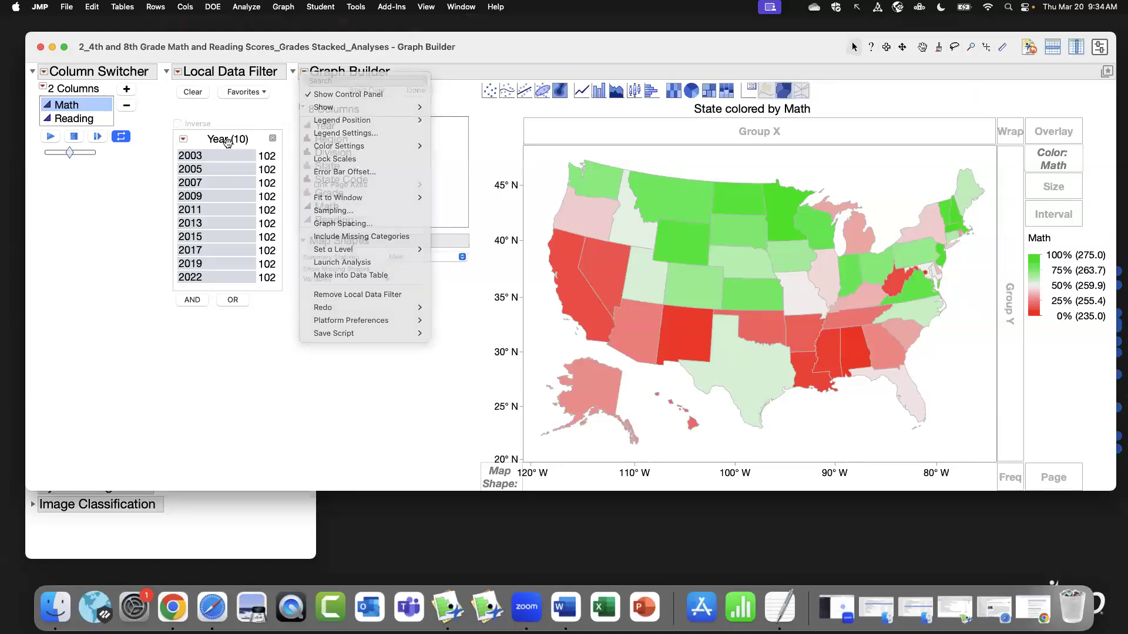
click(178, 71)
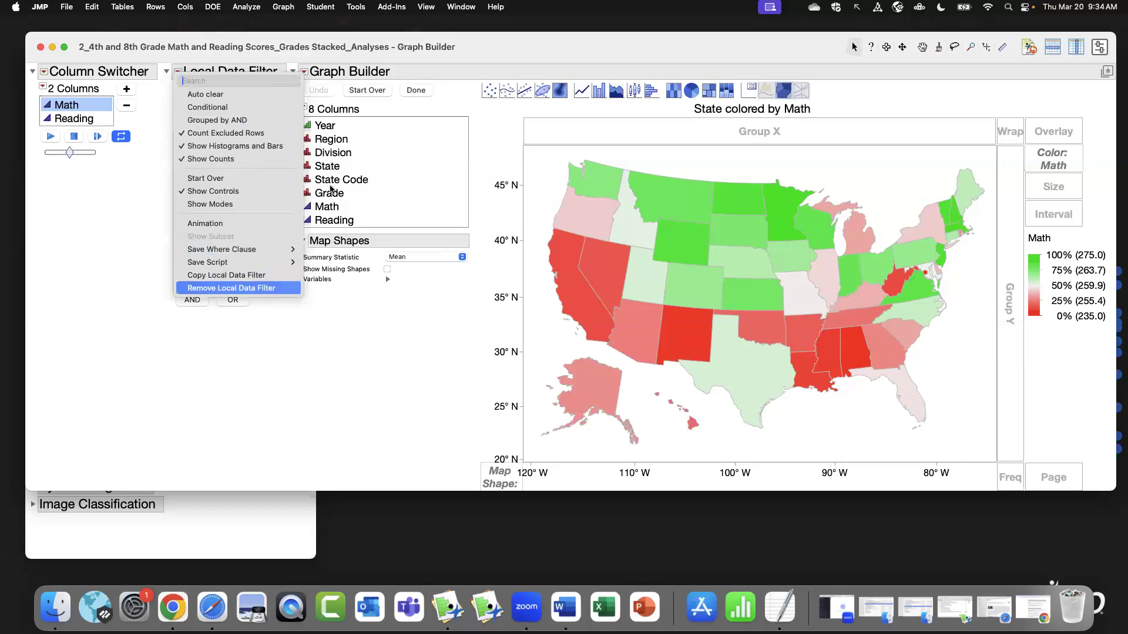
click(206, 288)
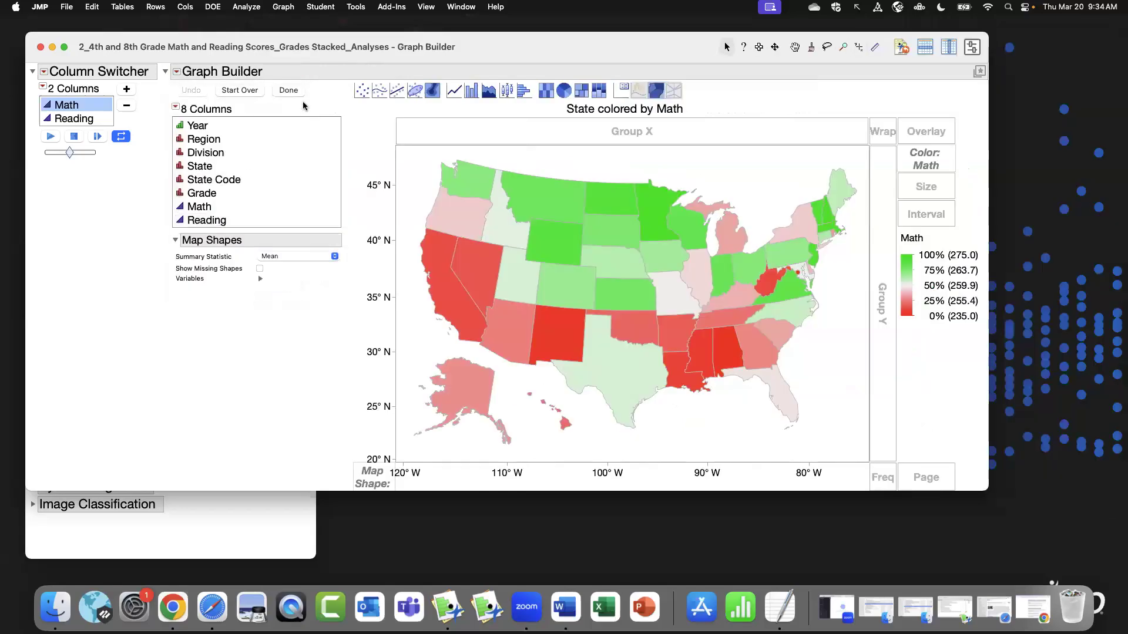
click(176, 71)
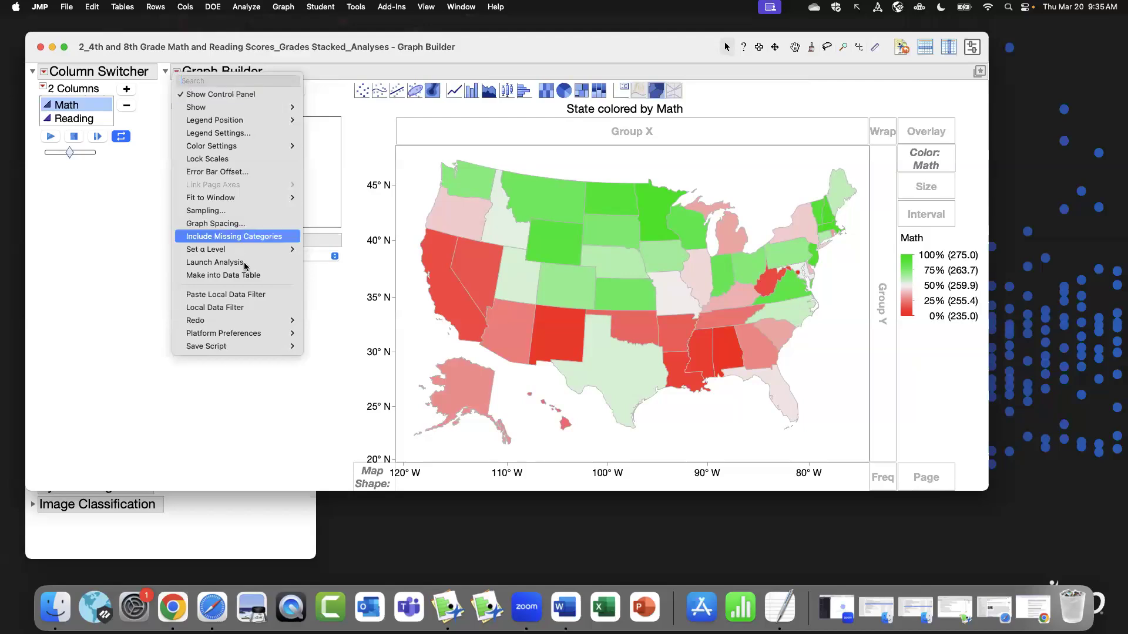
click(269, 295)
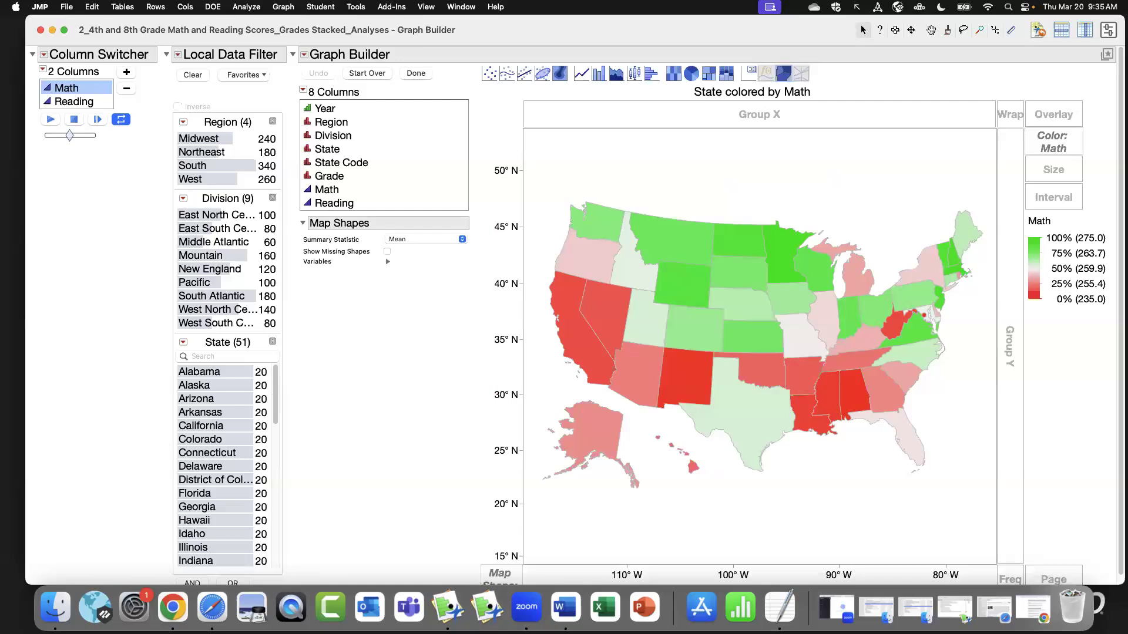
Close the US map graph and the Math and Reading Scores data table without saving changes.
click(40, 30)
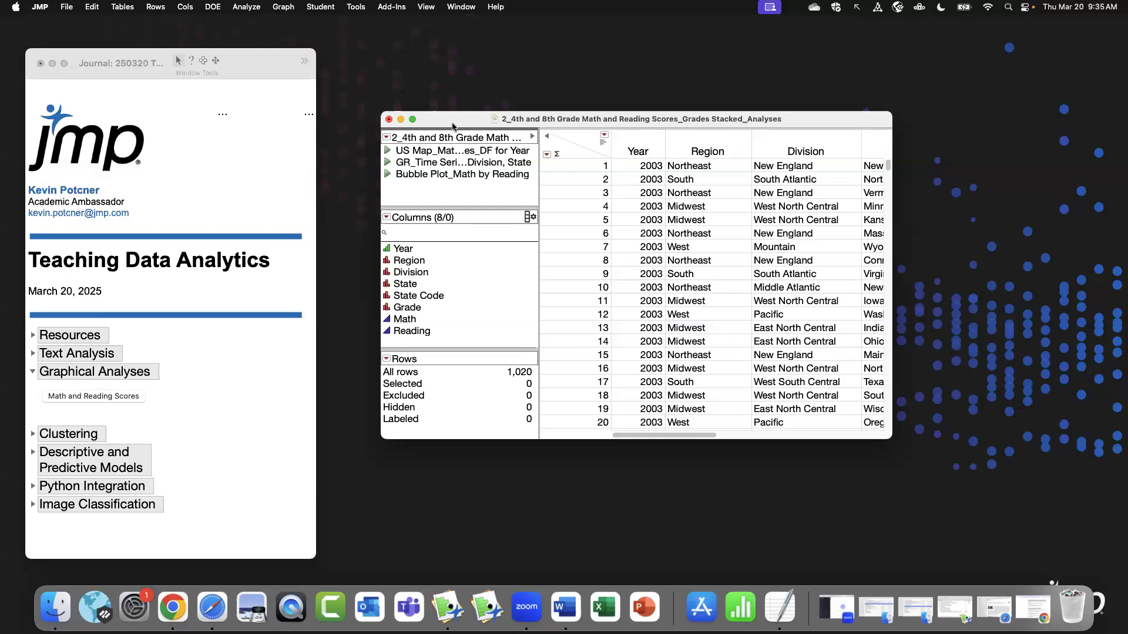
drag(452, 125, 408, 67)
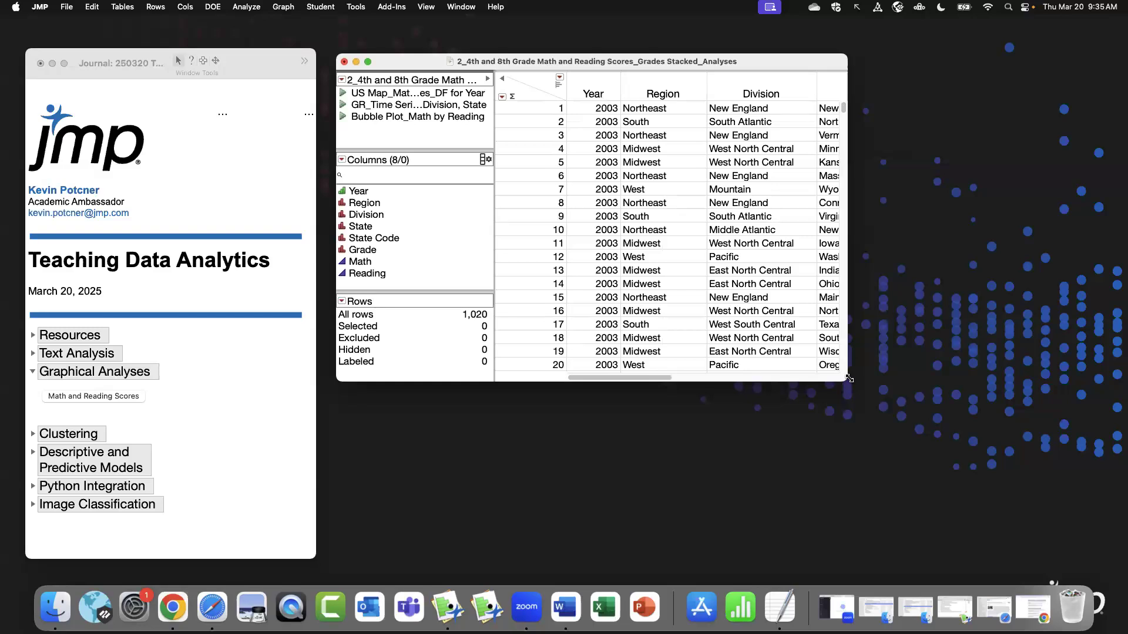
click(344, 62)
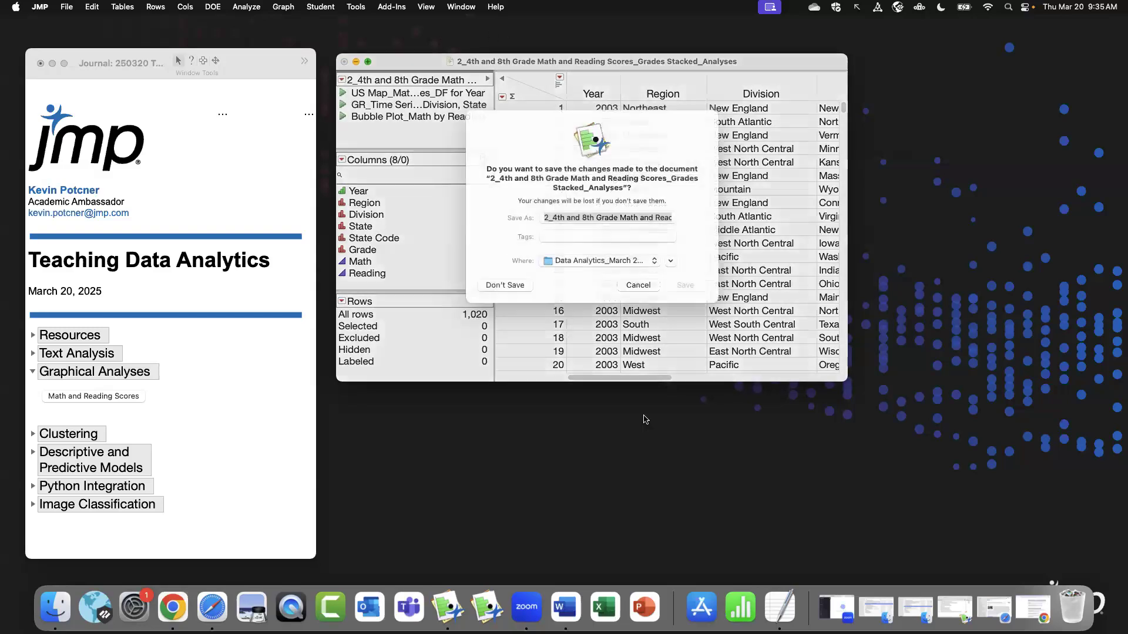
click(505, 285)
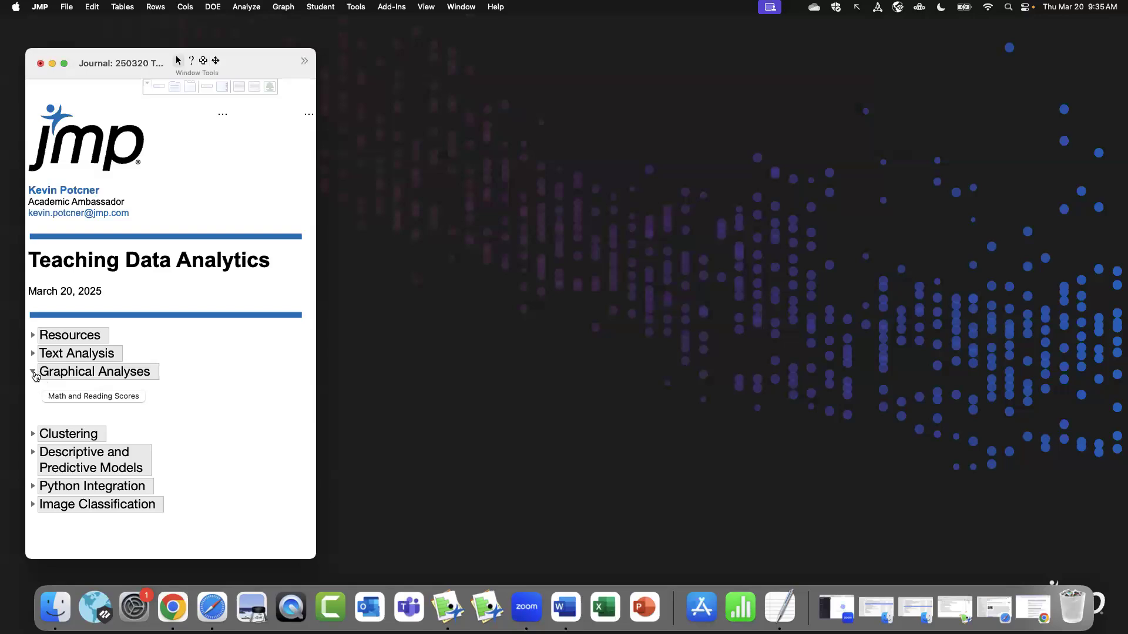
Collapse the journal's Graphical Analyses section, then reposition and enlarge the journal window.
click(32, 373)
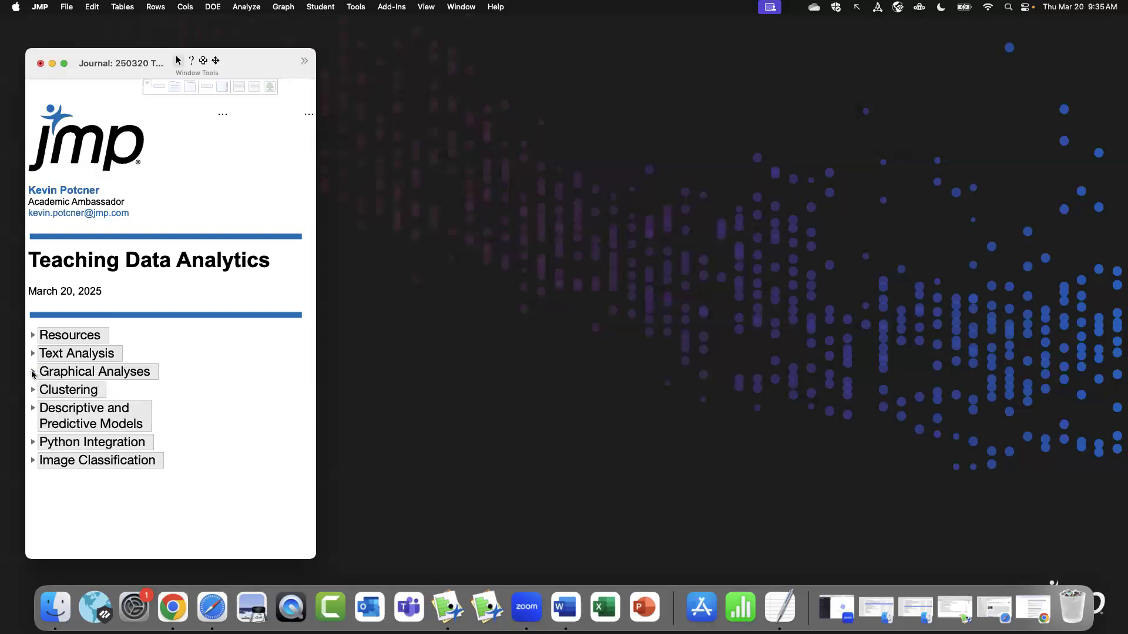
drag(83, 47, 83, 47)
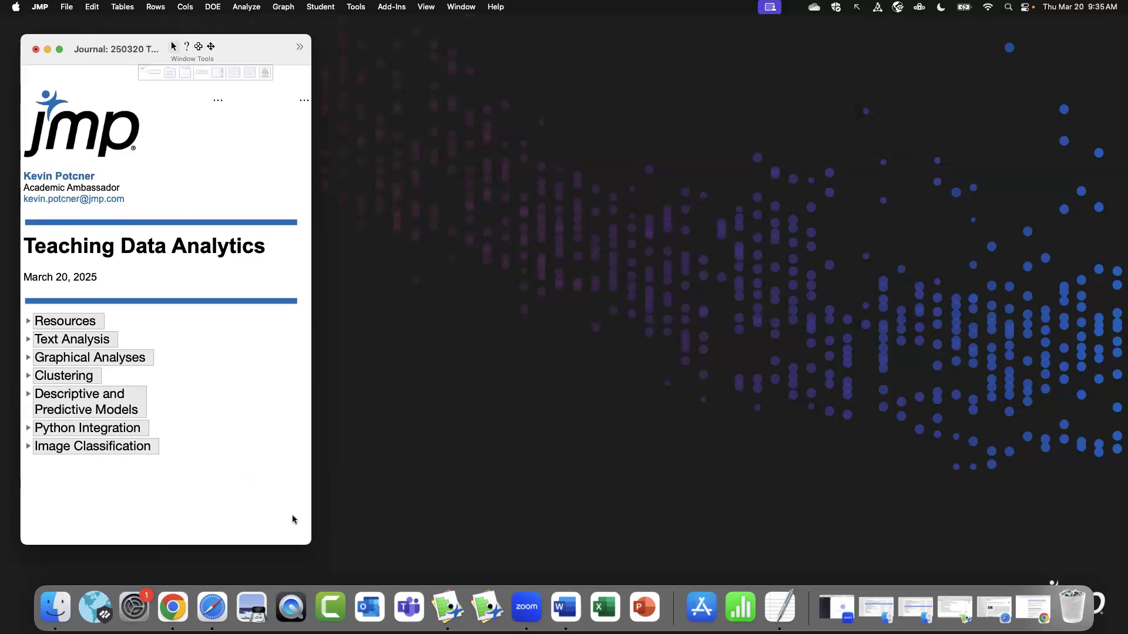
drag(311, 544, 367, 576)
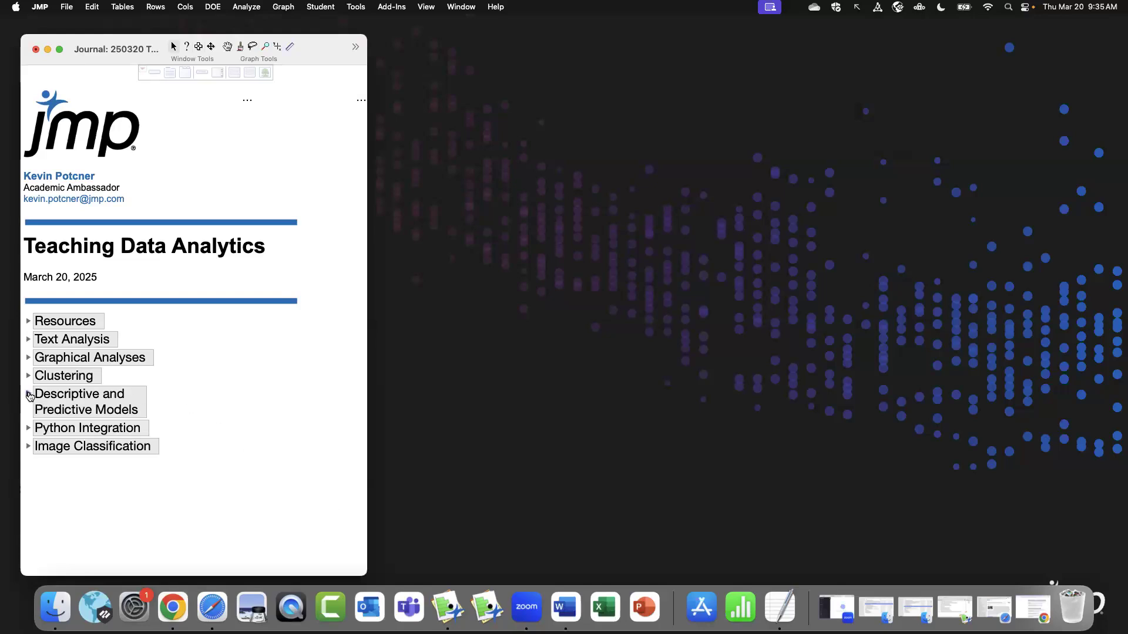
Open the Academic Webinar Library from the journal's Resources section, enlarge the browser window and find the webinar topic lists.
click(28, 321)
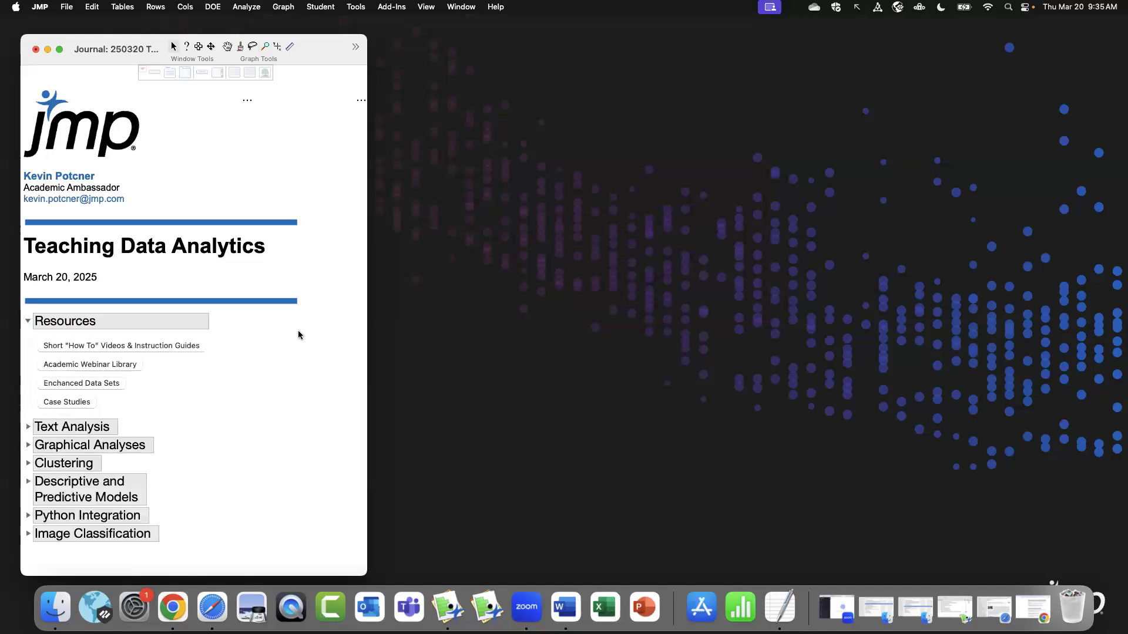
click(91, 367)
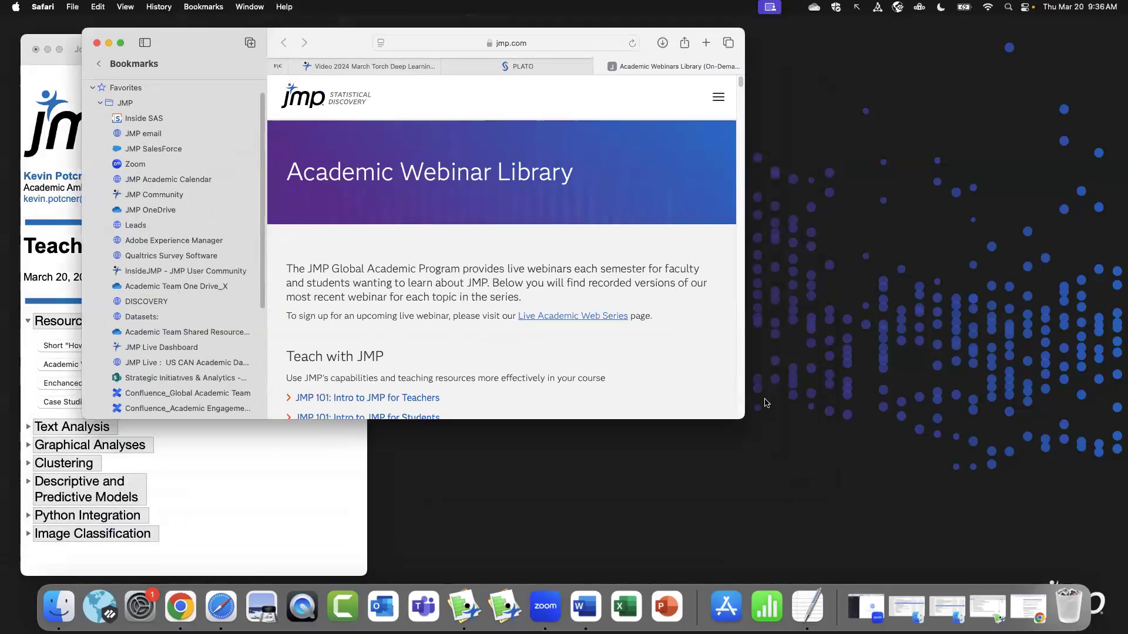
drag(744, 419, 978, 527)
mouse_move(978, 88)
mouse_down()
mouse_move(974, 120)
mouse_move(976, 94)
mouse_move(973, 103)
mouse_up()
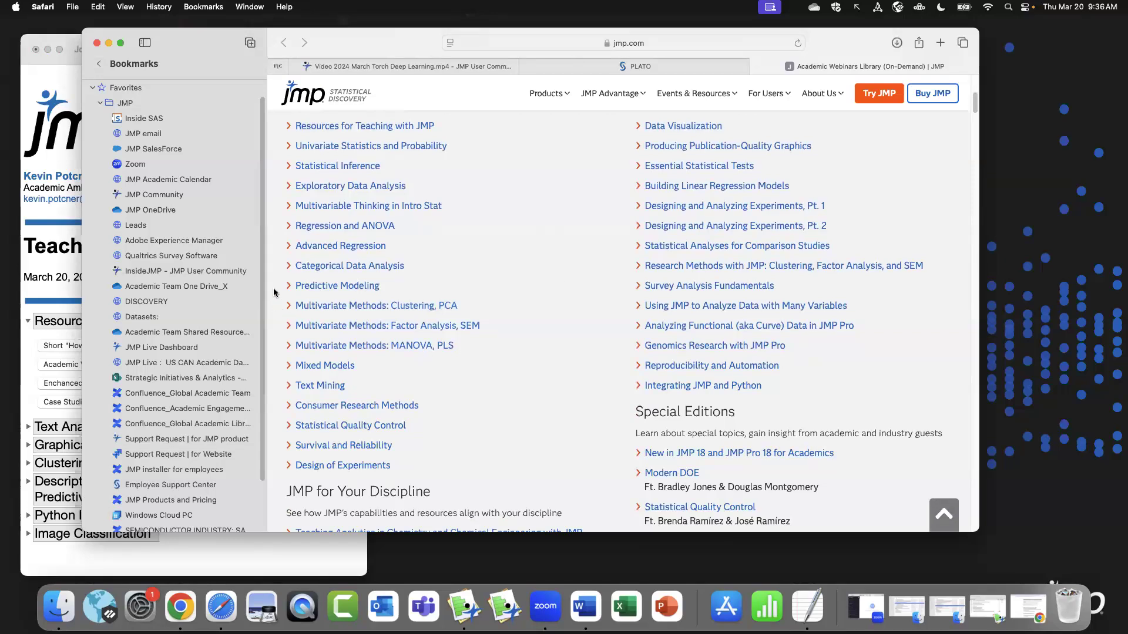
Point out the Multivariate Methods: Clustering, PCA and Text Mining webinars, then close the web page.
drag(275, 289, 472, 317)
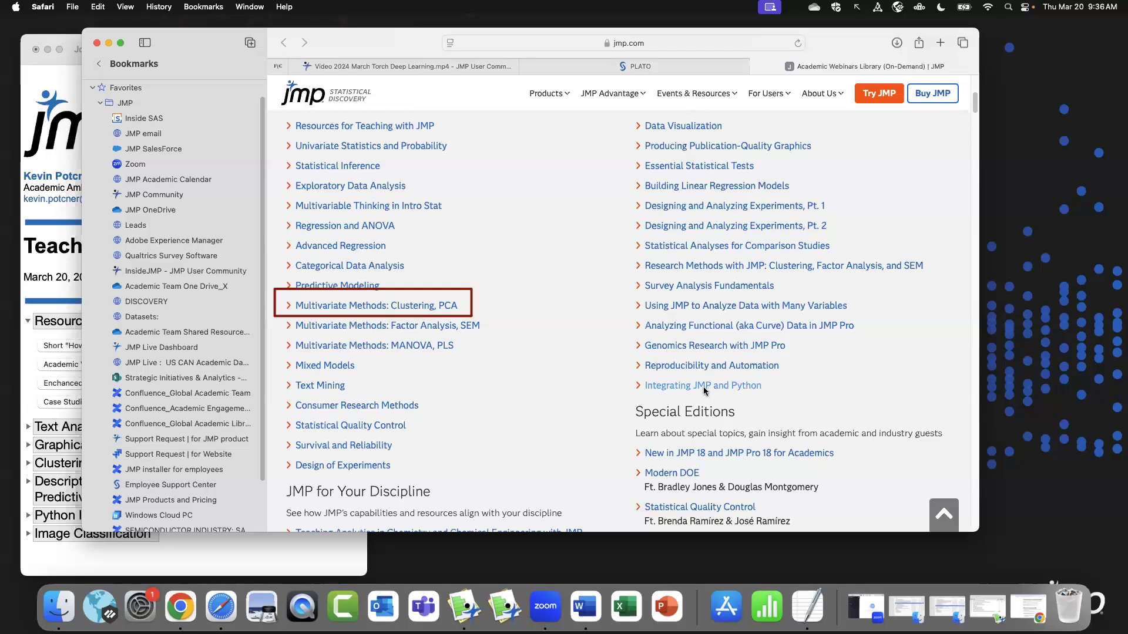
click(273, 353)
mouse_move(275, 371)
mouse_down()
mouse_move(290, 387)
mouse_move(380, 395)
mouse_up()
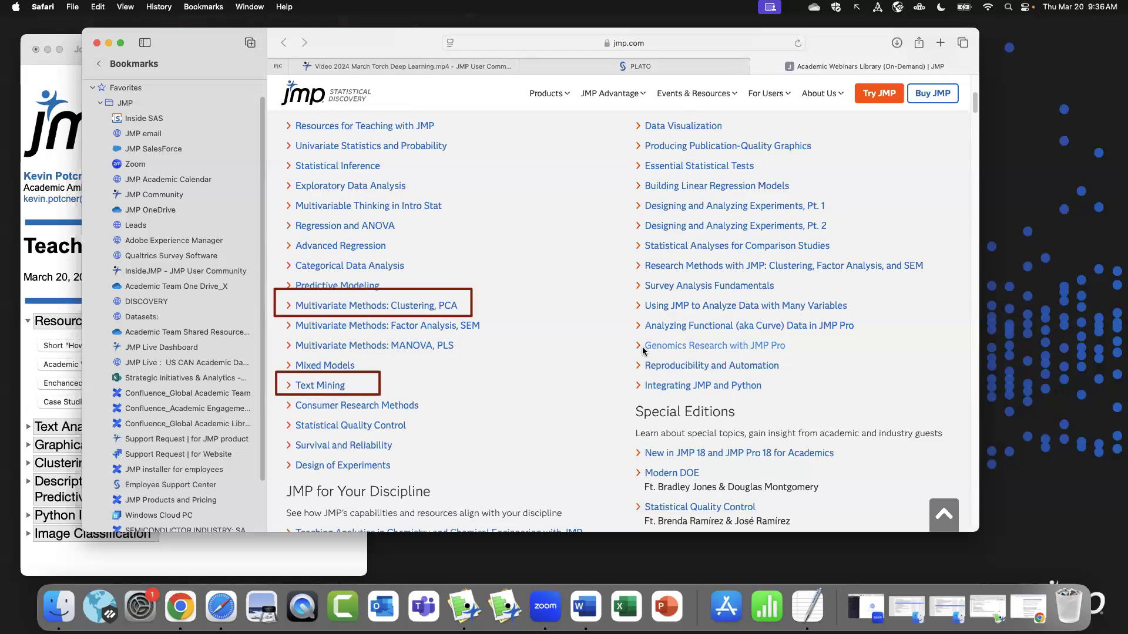
click(96, 43)
Collapse Resources, open Predicting High School Student Performance from Descriptive and Predictive Models, and enlarge the table window.
click(27, 322)
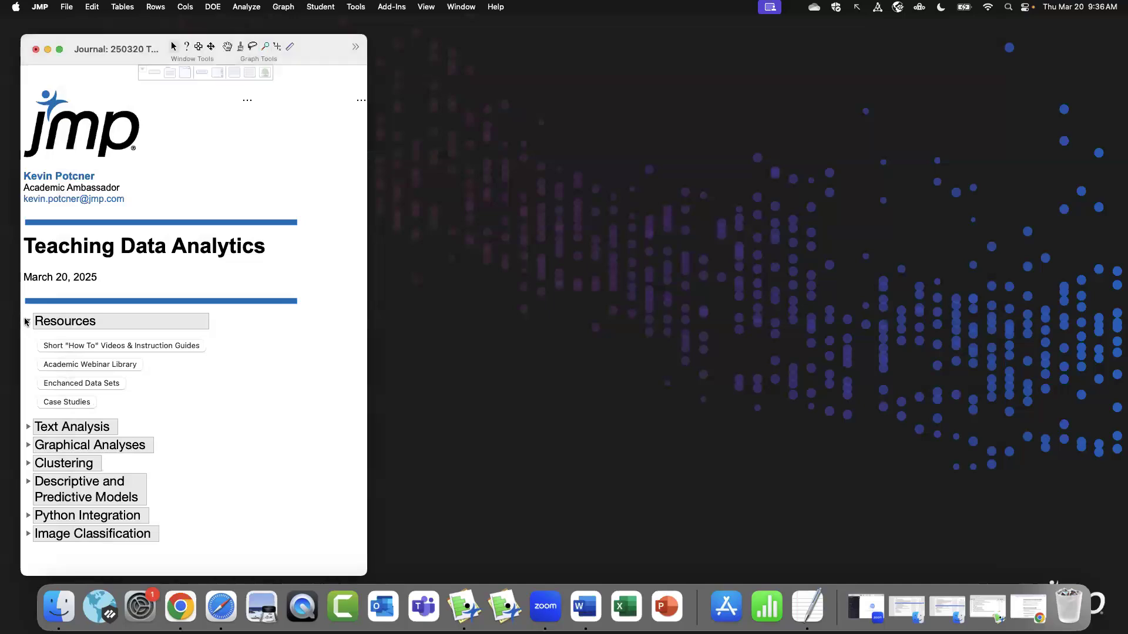
click(27, 322)
click(28, 394)
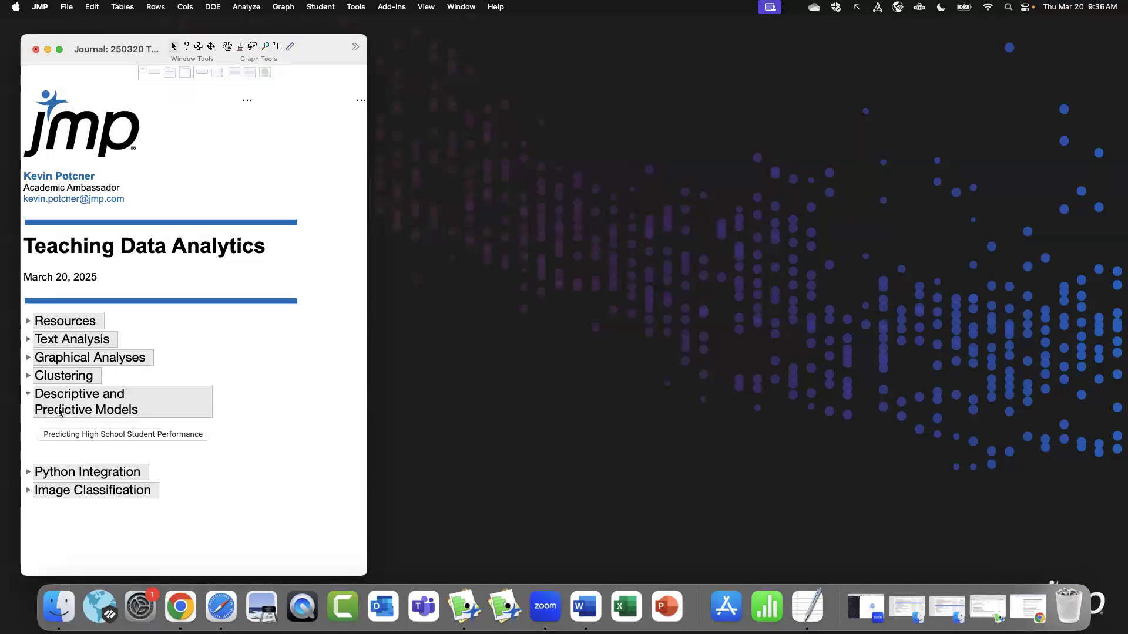
click(131, 437)
drag(429, 54, 794, 50)
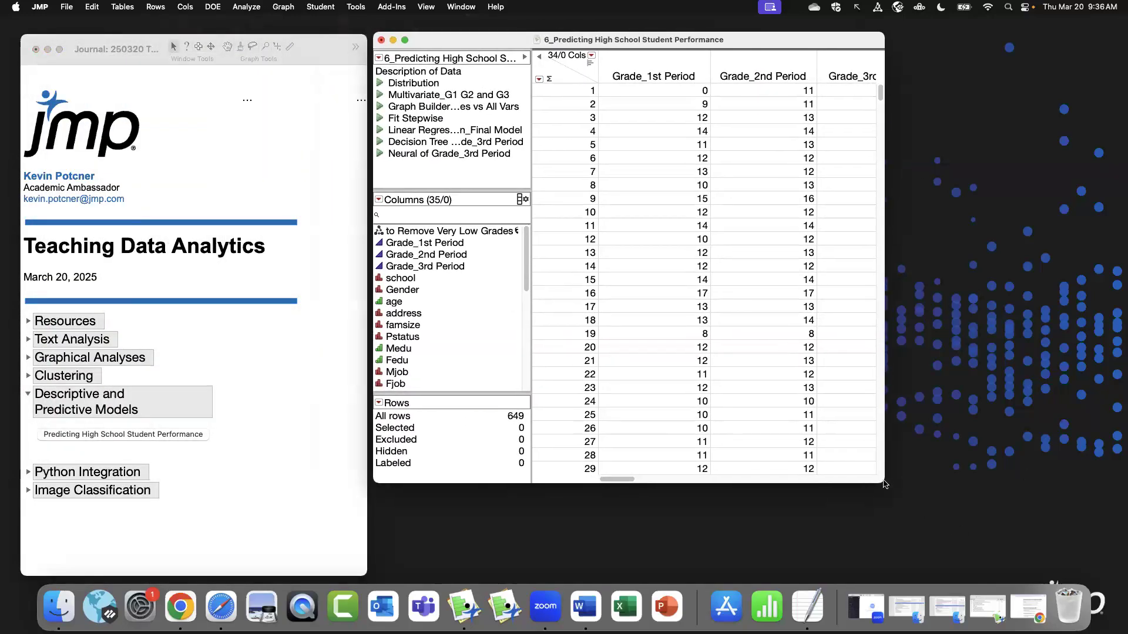
drag(1064, 545, 1067, 559)
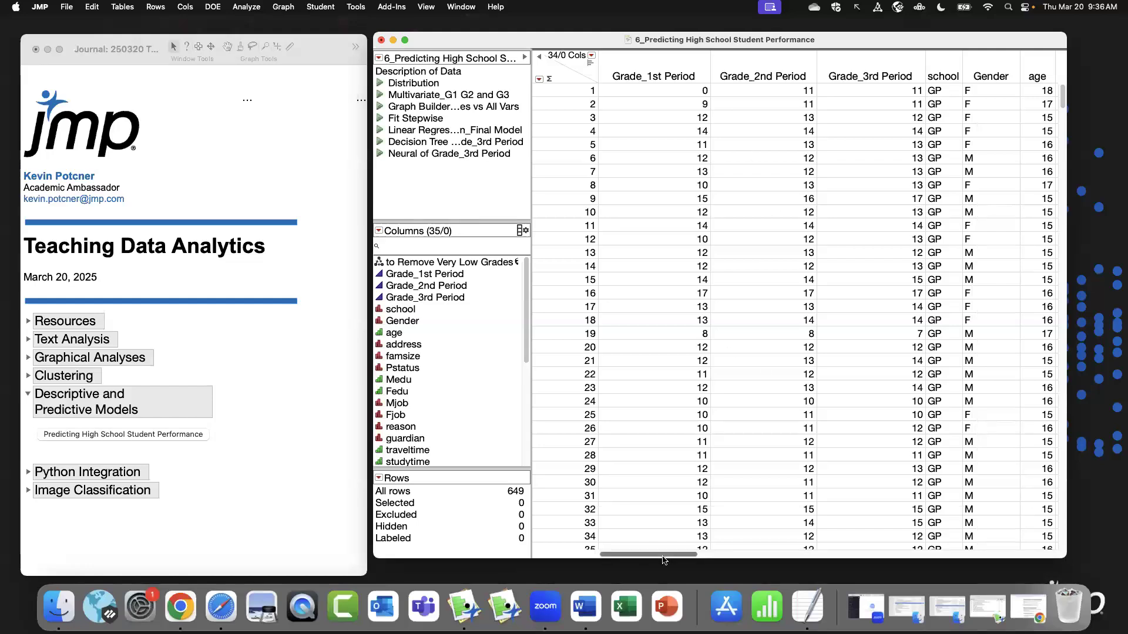
Read the table's Description of Data variable in an enlarged window, then close it.
click(427, 72)
double_click(427, 73)
drag(472, 327, 763, 500)
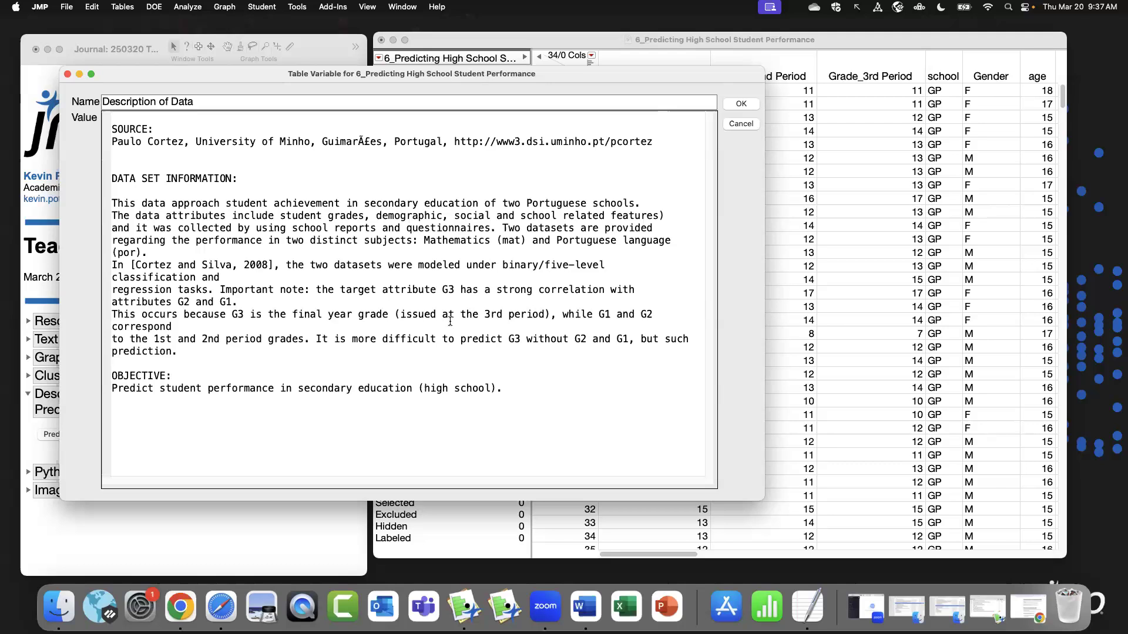
click(68, 74)
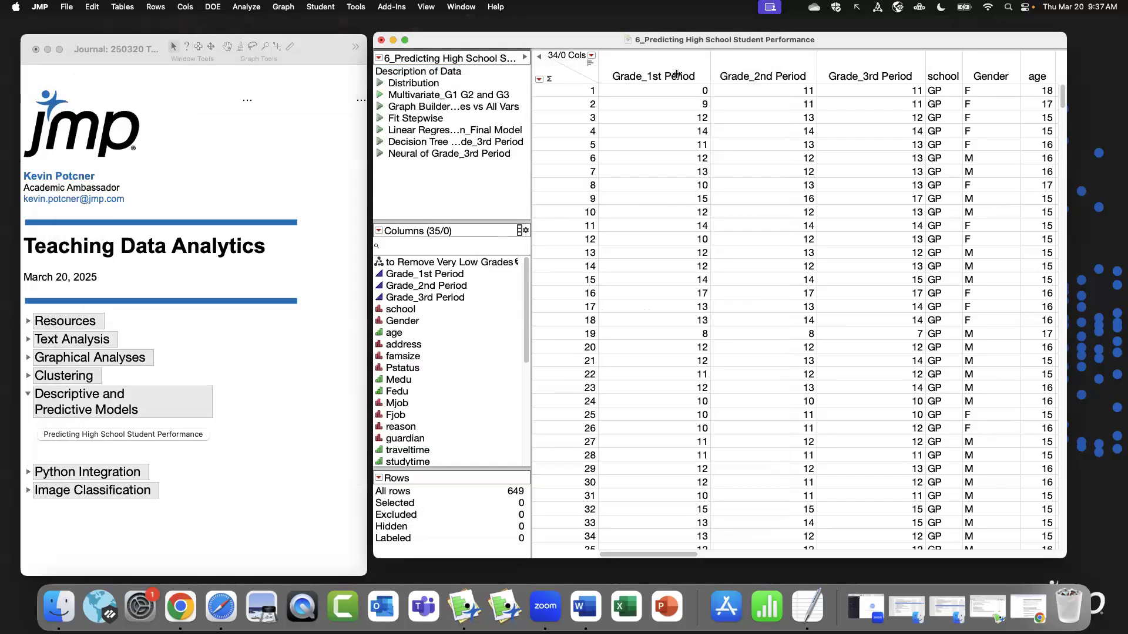
Examine the three period grade columns, the notes for Grade_1st Period and the table's row count, leaving no column selected.
click(669, 68)
click(741, 73)
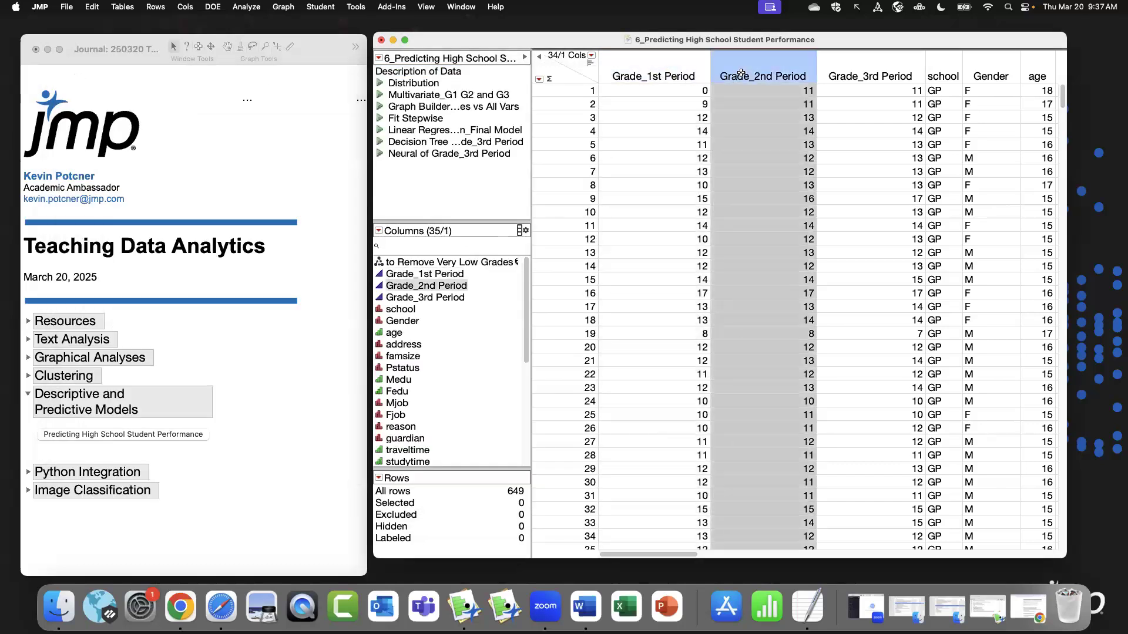
click(839, 66)
click(653, 75)
click(750, 70)
click(836, 72)
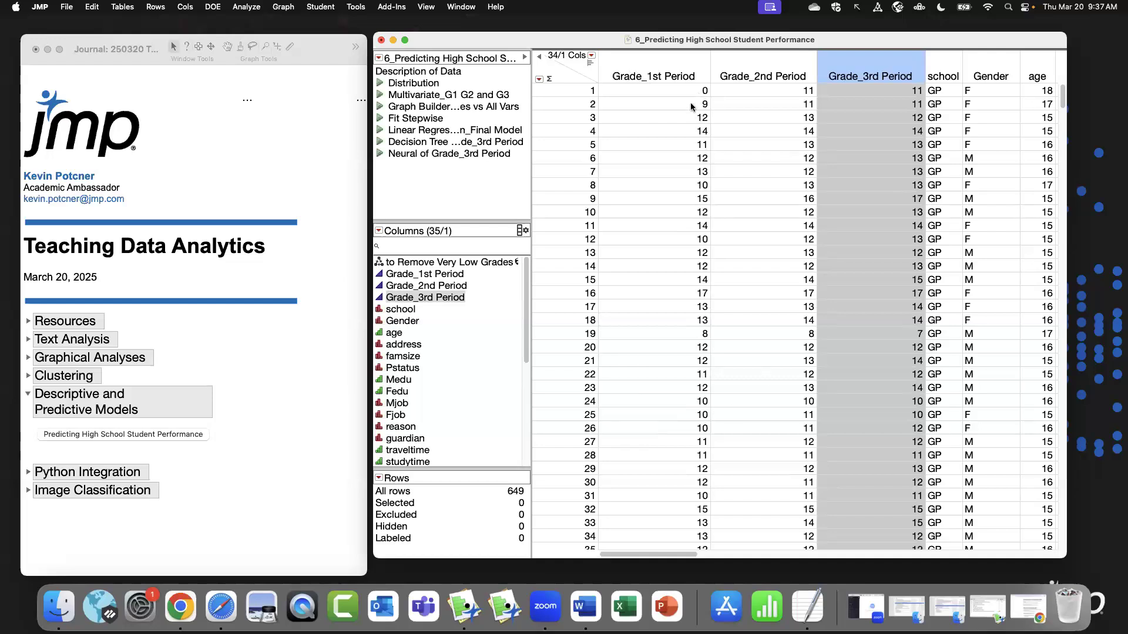
double_click(658, 59)
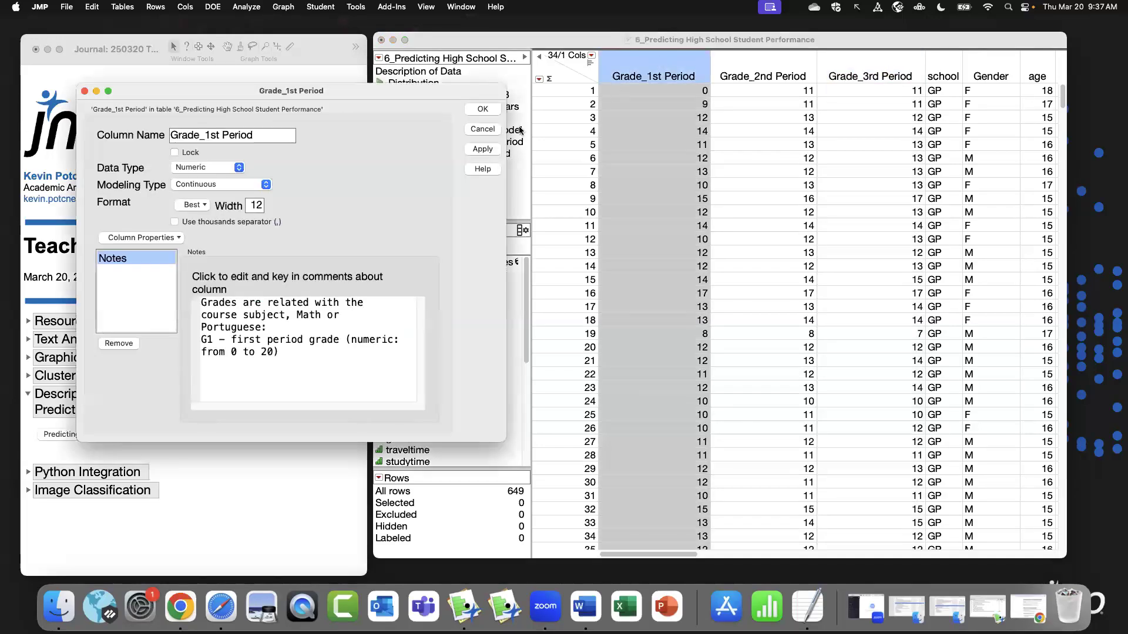
click(483, 131)
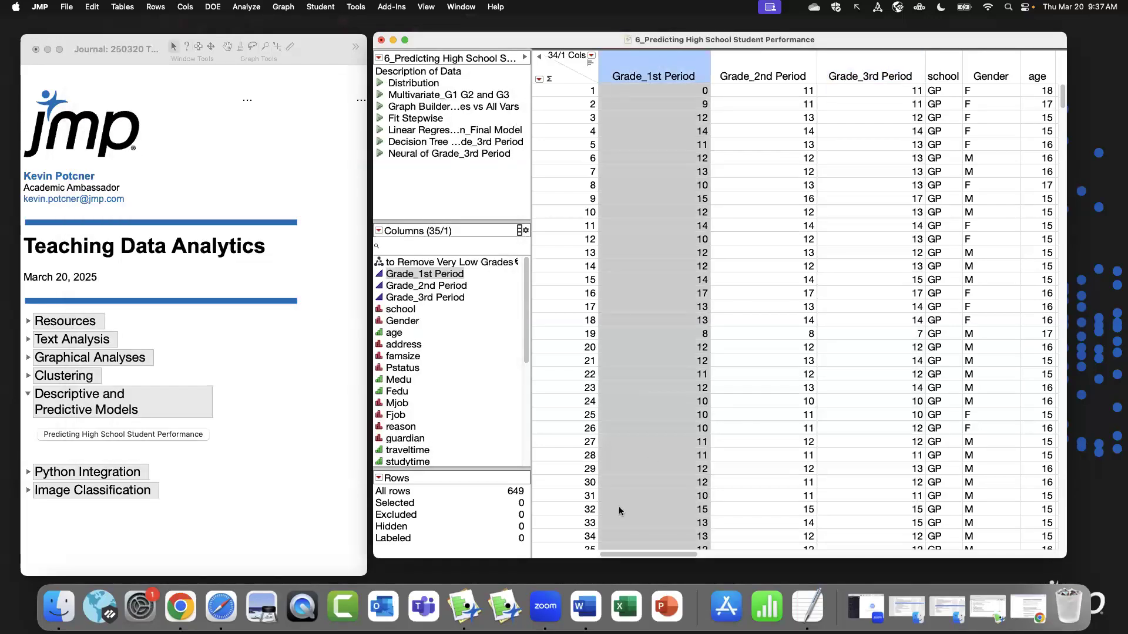
click(572, 69)
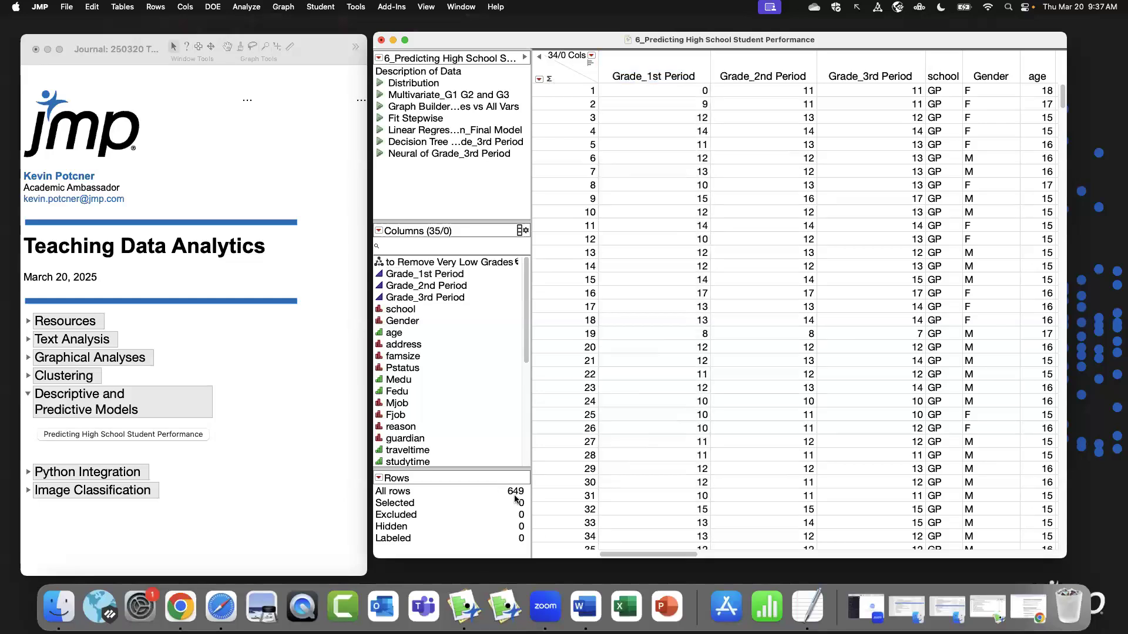
drag(494, 475, 543, 507)
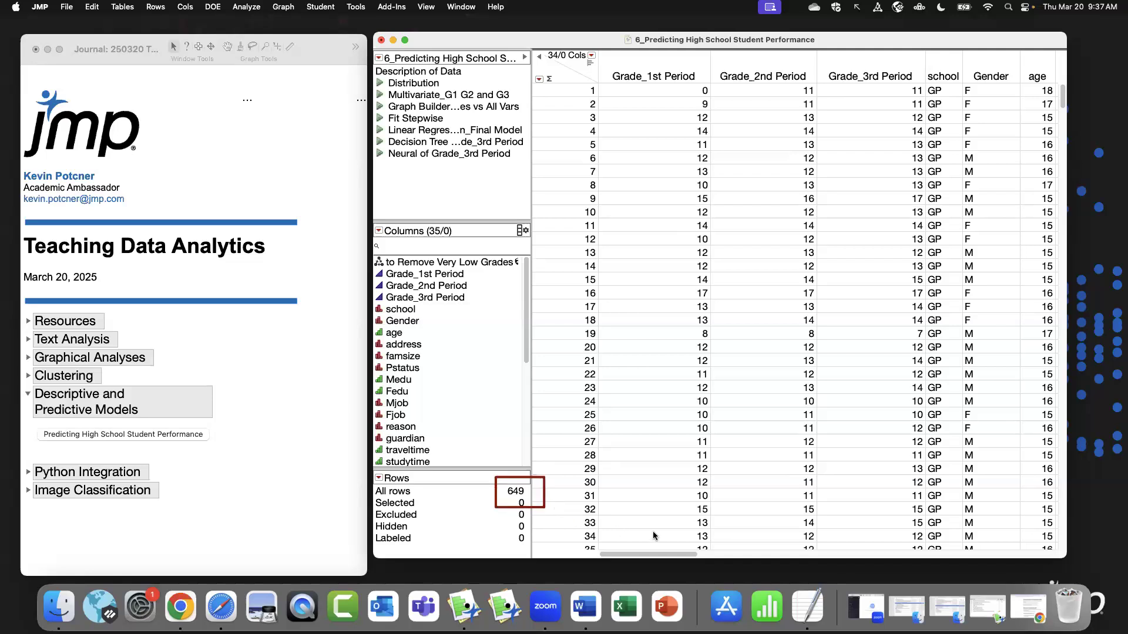
Read the column notes for address, famsize and Medu, closing each without changes.
drag(673, 555, 755, 559)
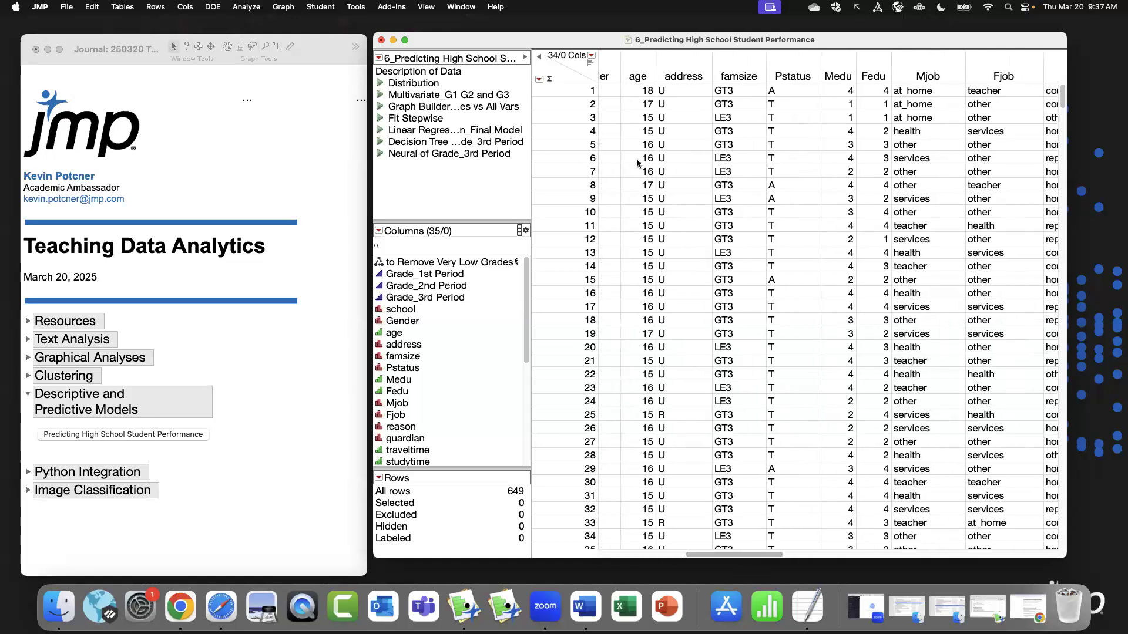
double_click(683, 75)
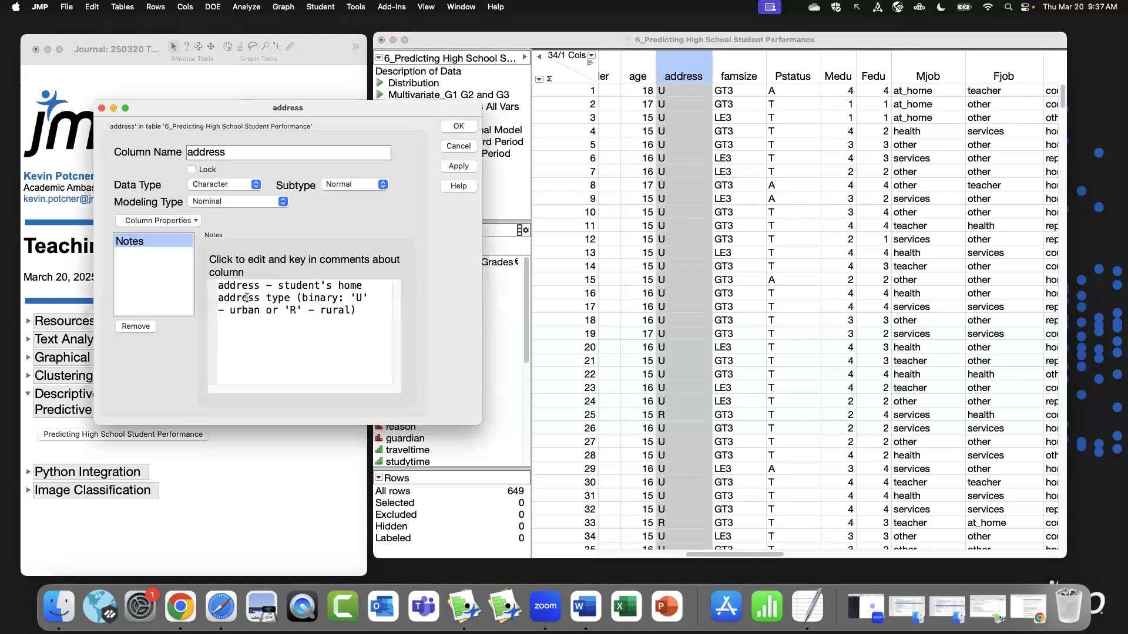
click(452, 147)
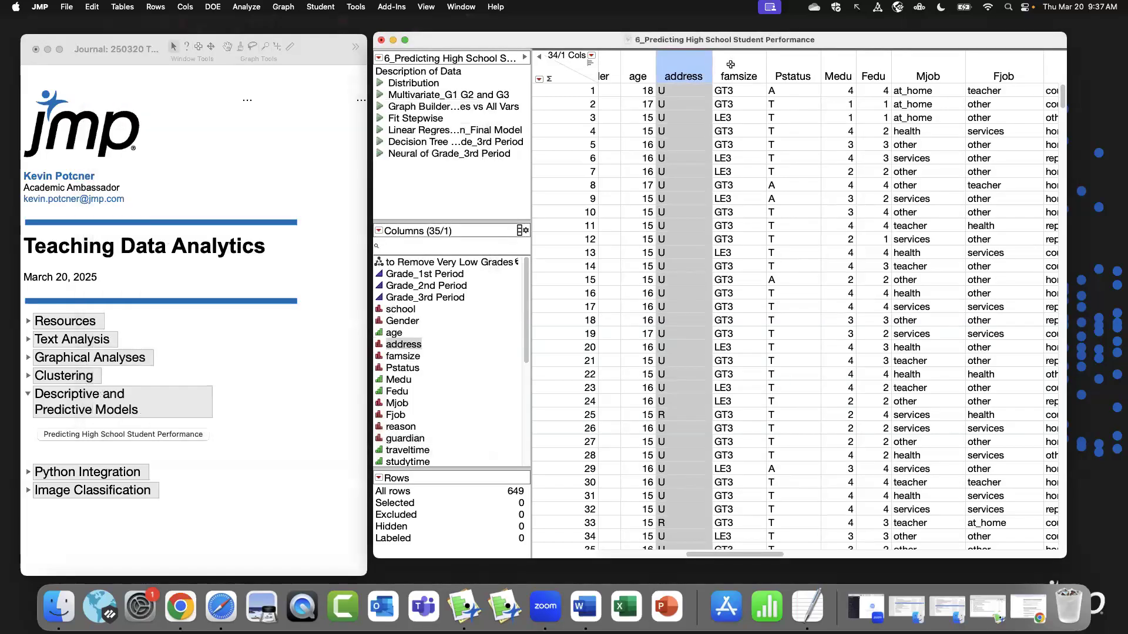
double_click(731, 69)
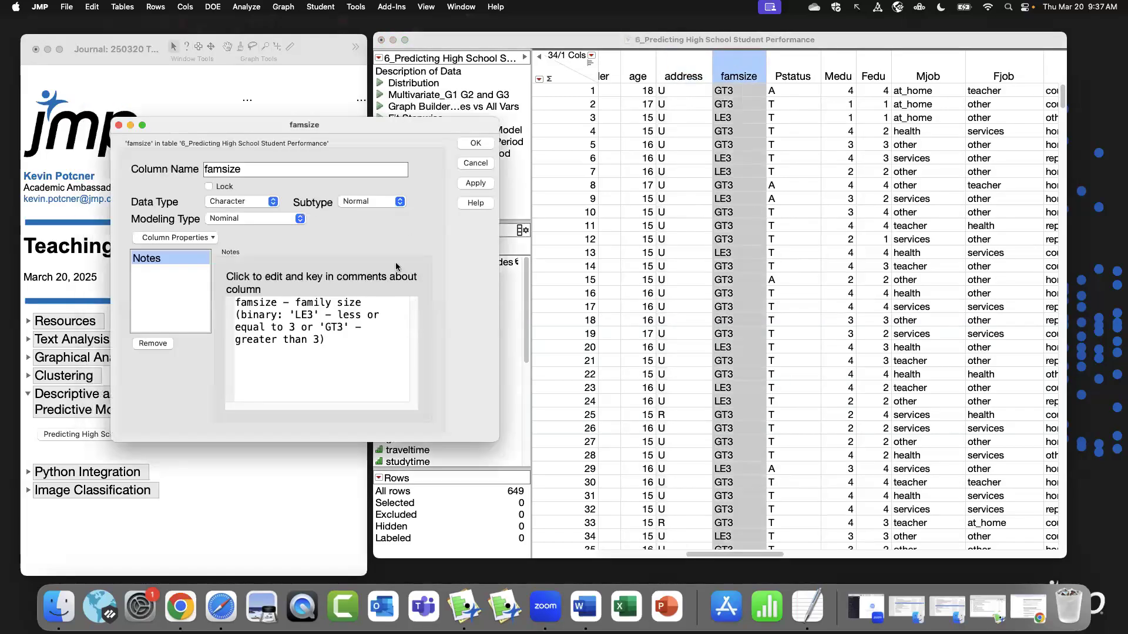
click(464, 167)
double_click(825, 74)
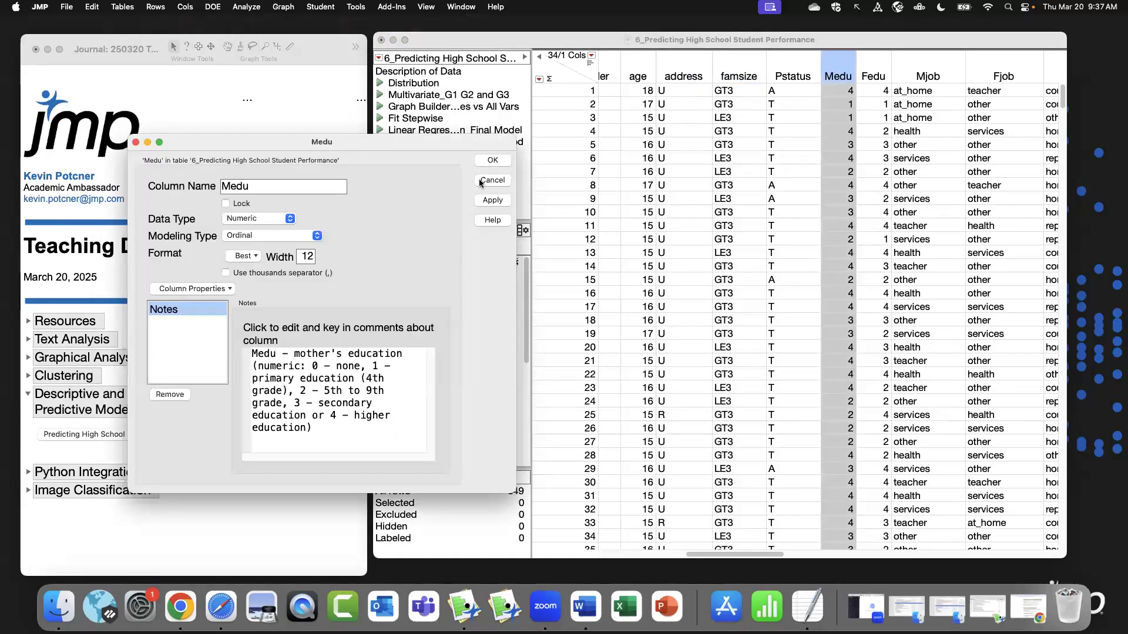
click(485, 180)
Review the remaining columns through Validation, return to the grade columns and clear the column selection.
drag(783, 554, 899, 561)
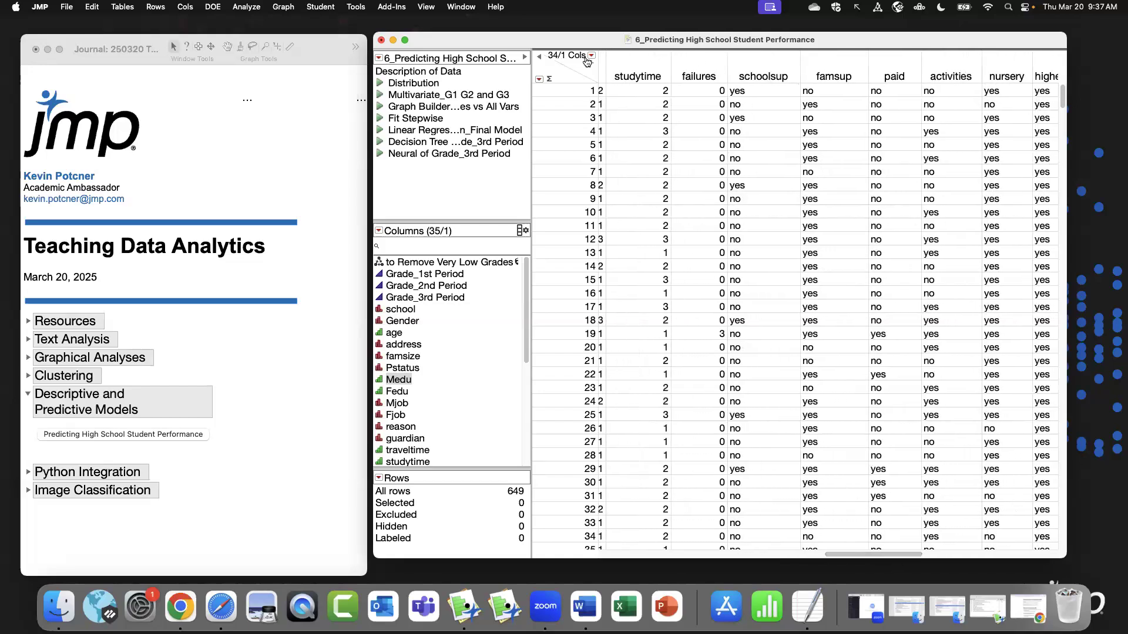
drag(879, 555, 978, 561)
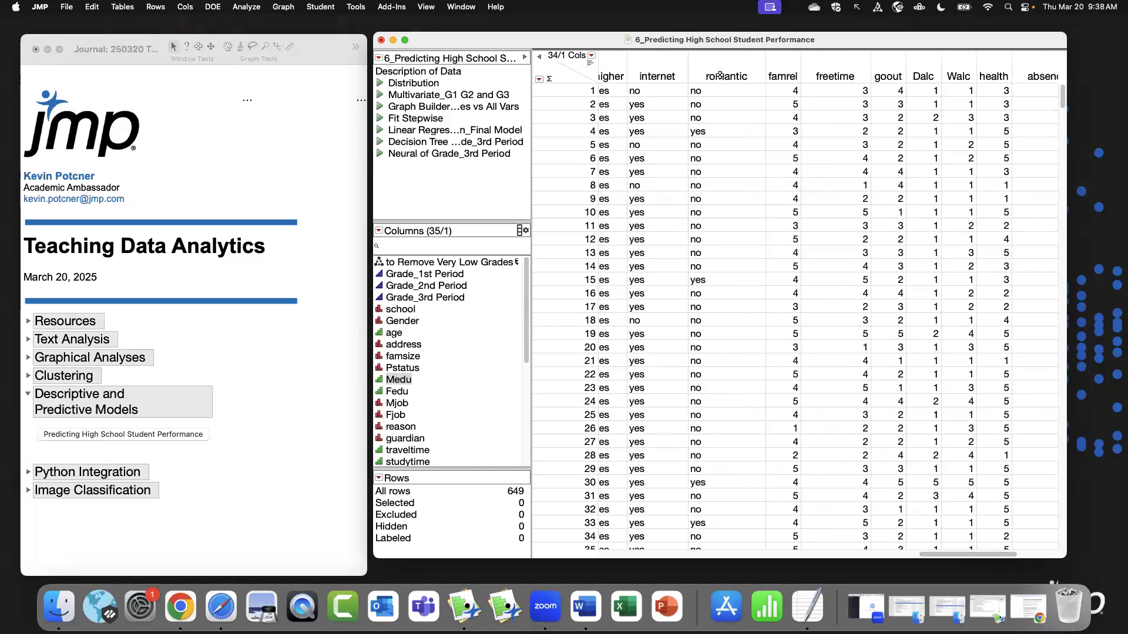
drag(999, 552, 1009, 559)
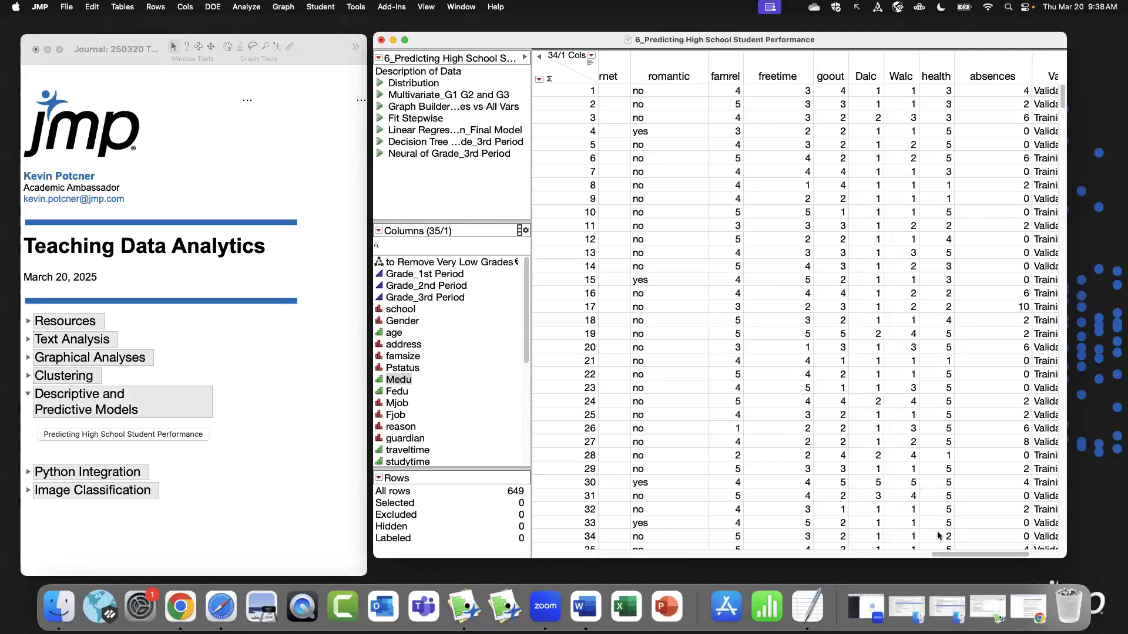
drag(957, 557, 968, 555)
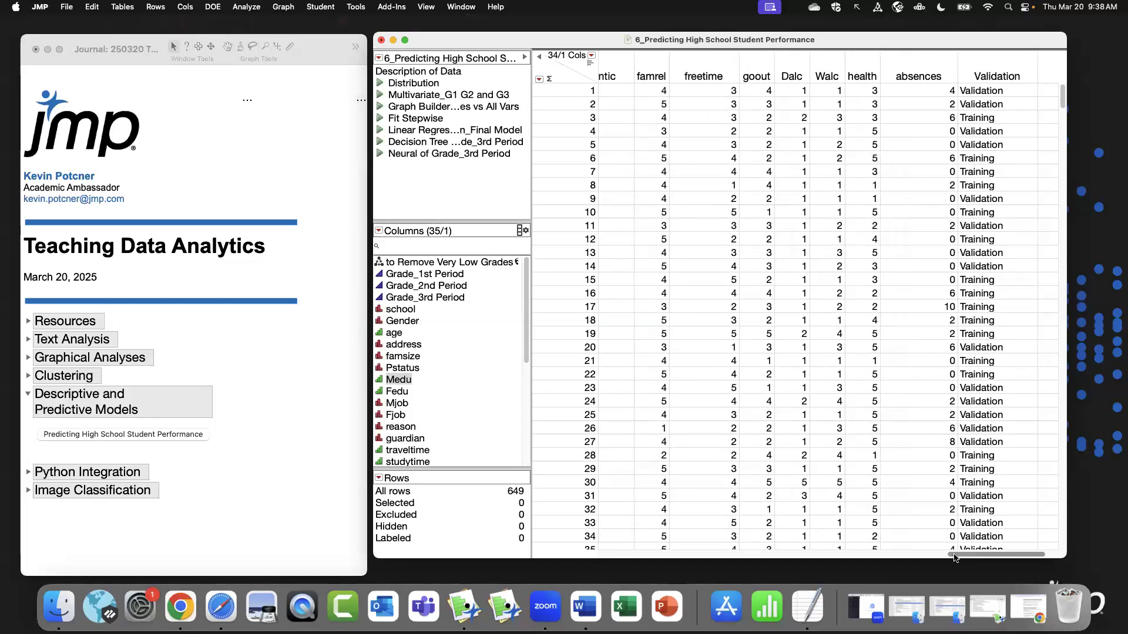
drag(895, 561, 557, 547)
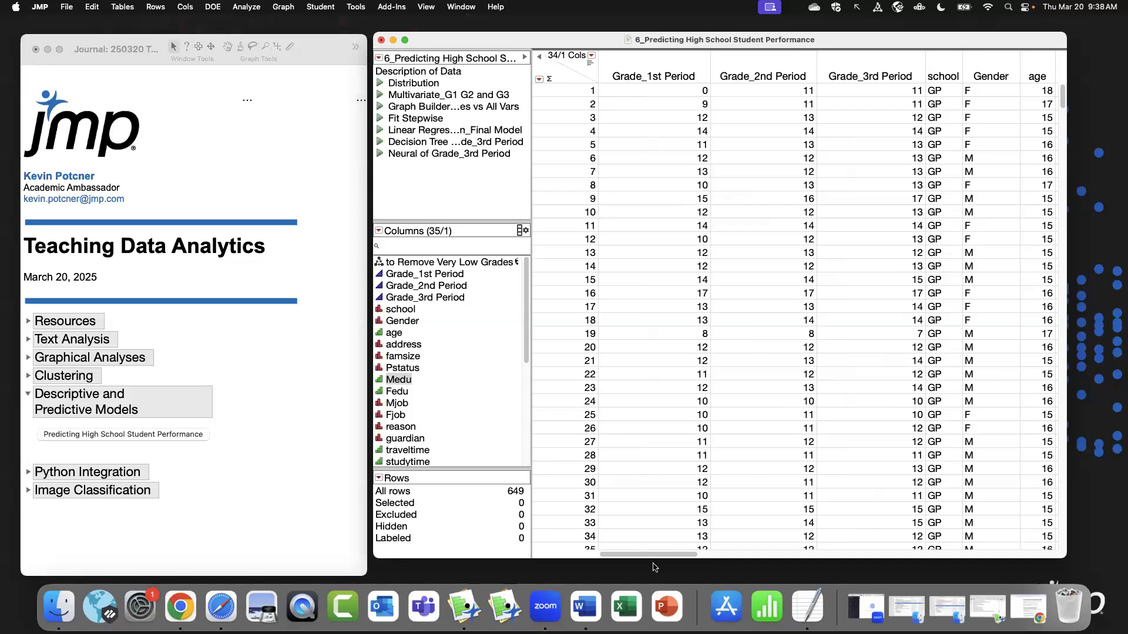
mouse_move(661, 558)
mouse_down()
mouse_move(736, 559)
mouse_move(662, 559)
mouse_up()
click(572, 66)
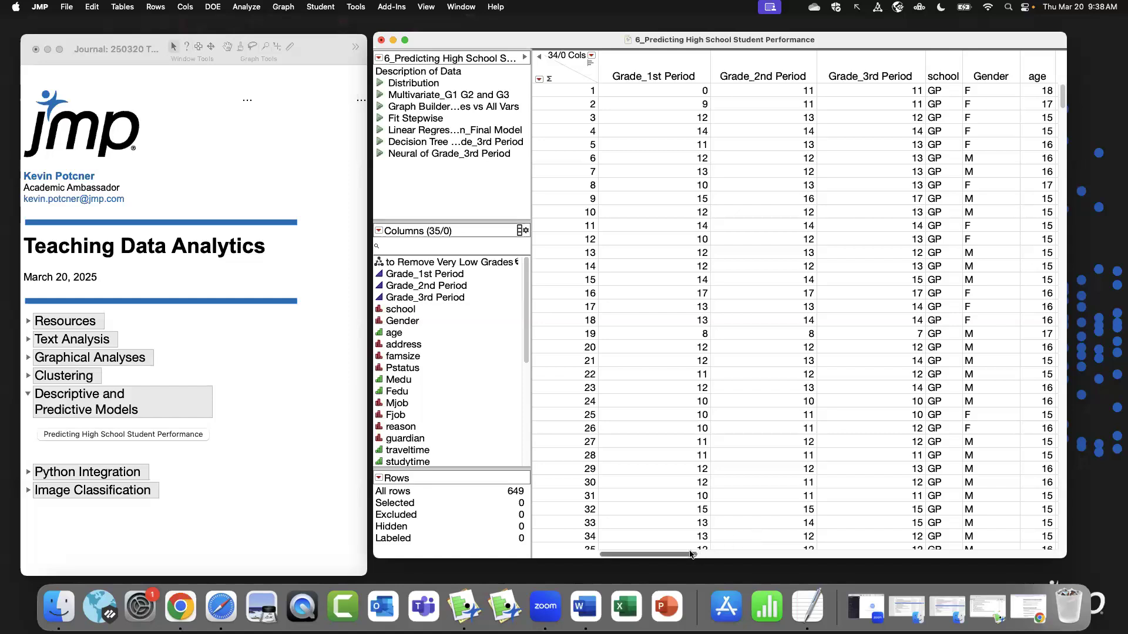
scroll(692, 554, right, 1)
scroll(692, 555, right, 1)
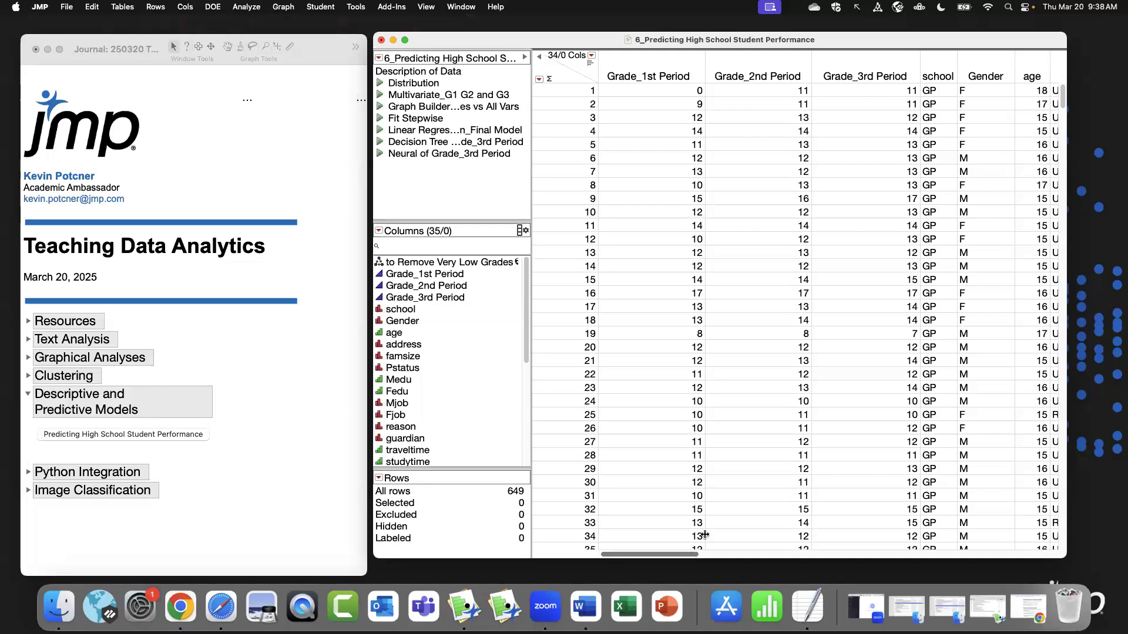
click(646, 63)
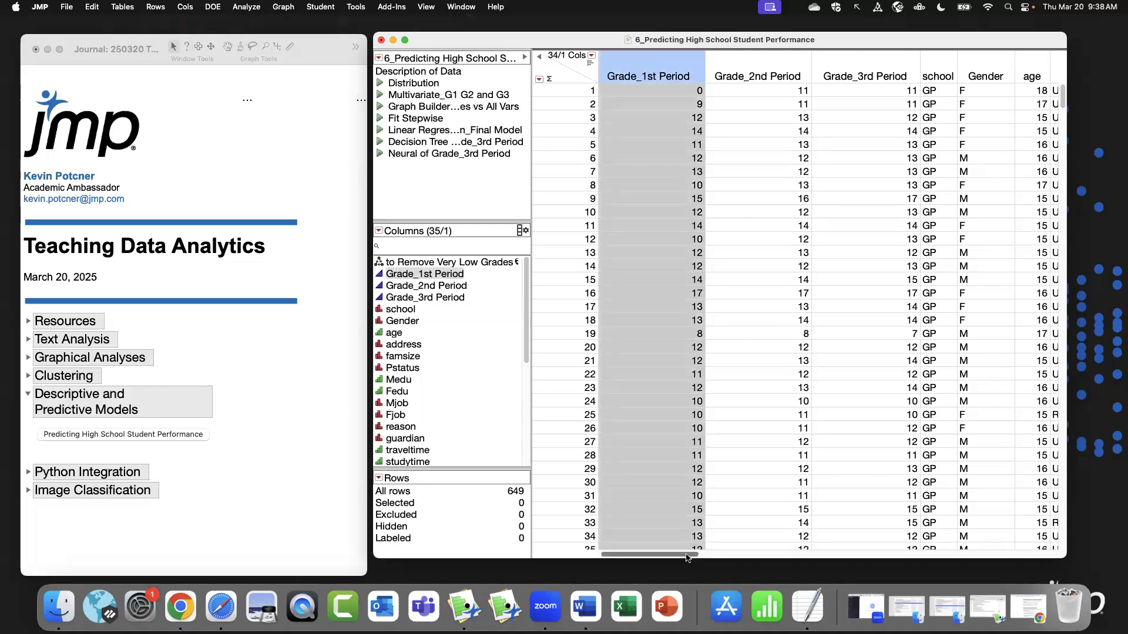
click(577, 75)
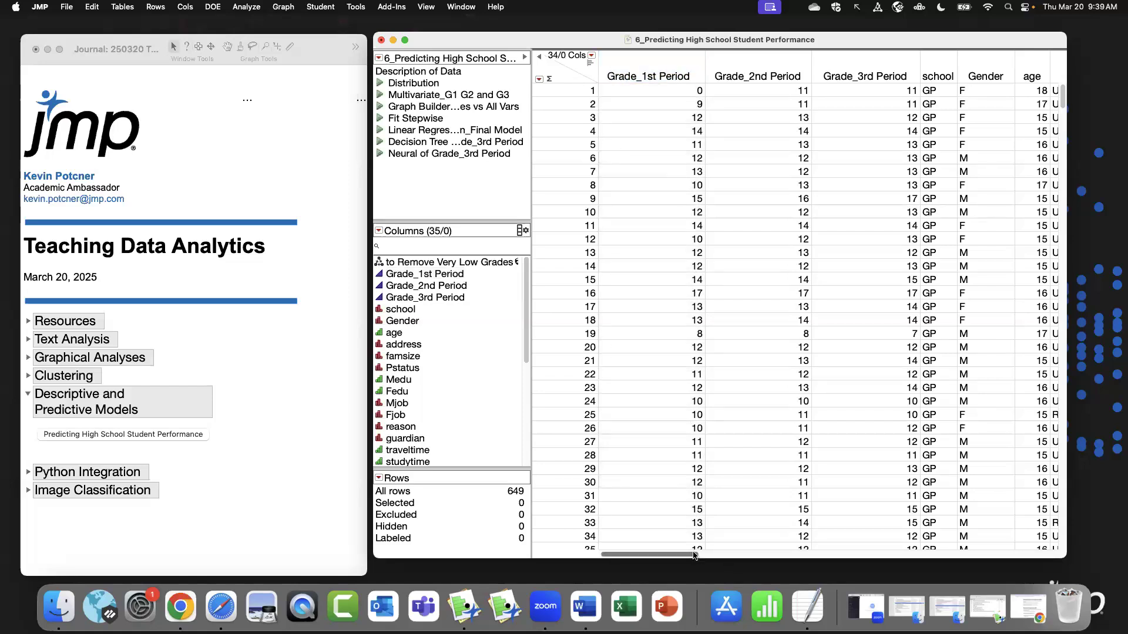
drag(695, 553, 672, 547)
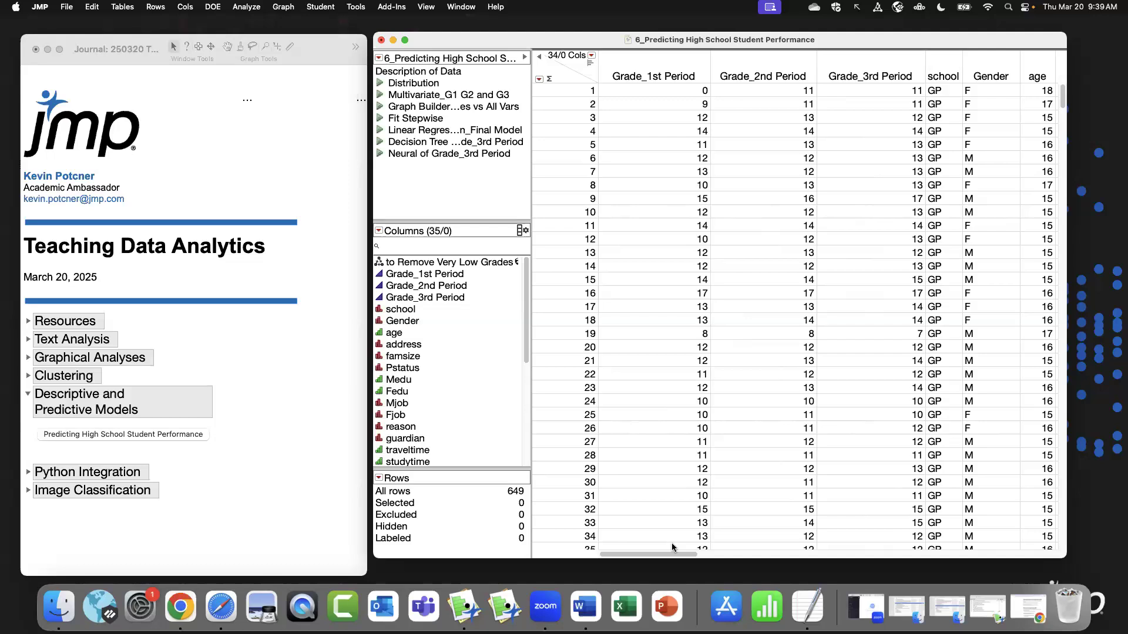
drag(675, 552, 675, 552)
Run a Multivariate analysis with Grade_1st Period, Grade_2nd Period and Grade_3rd Period as the Y columns.
click(246, 7)
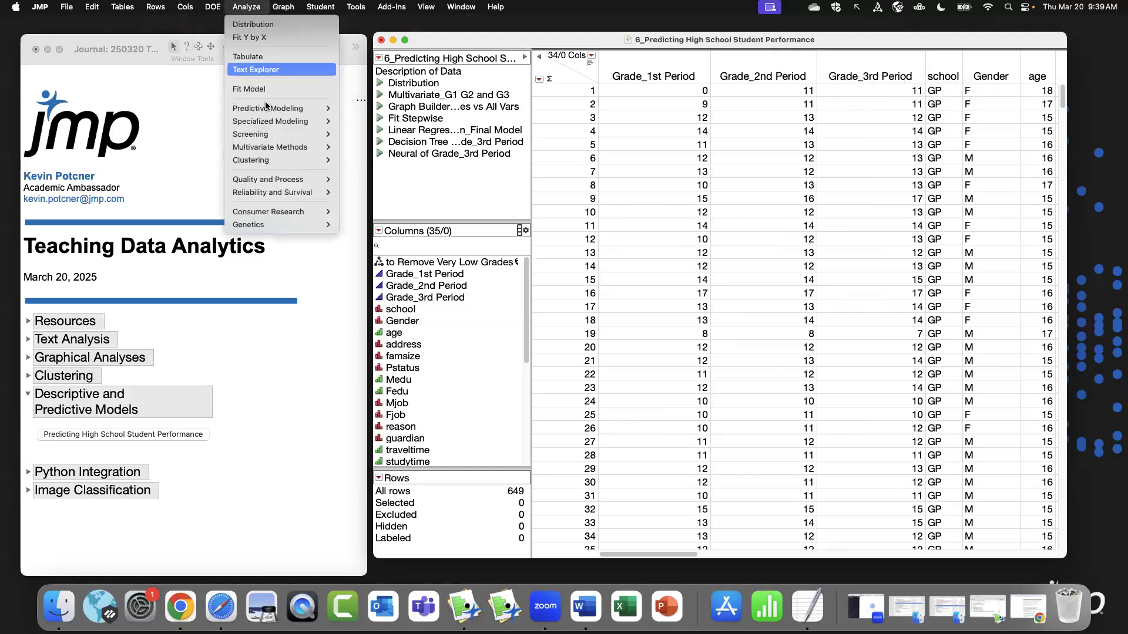
mouse_move(275, 147)
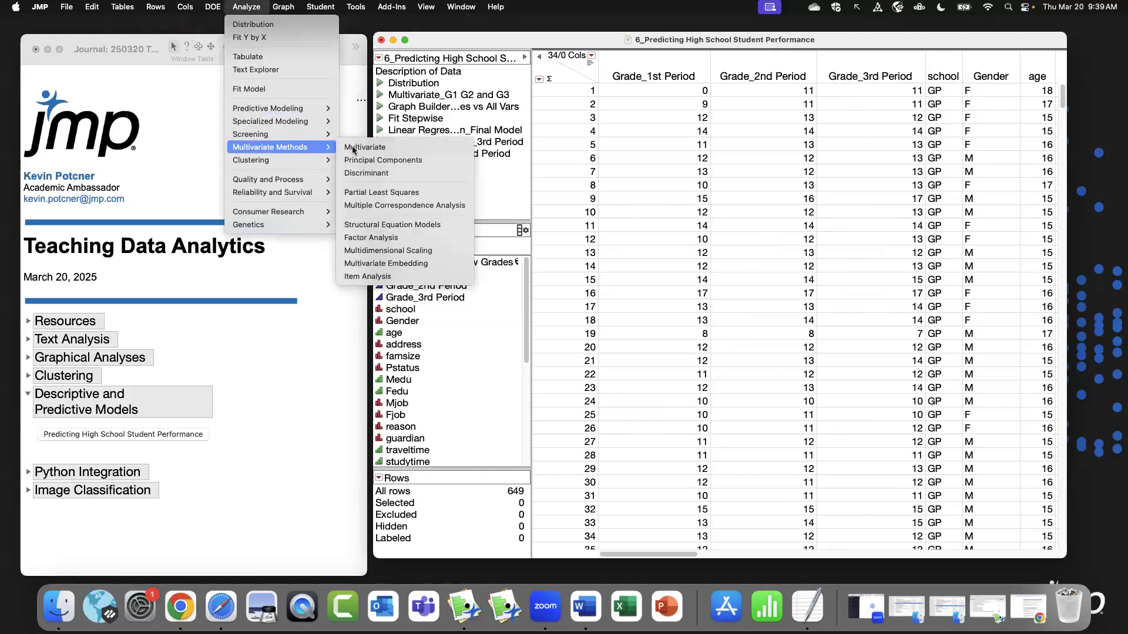
click(353, 147)
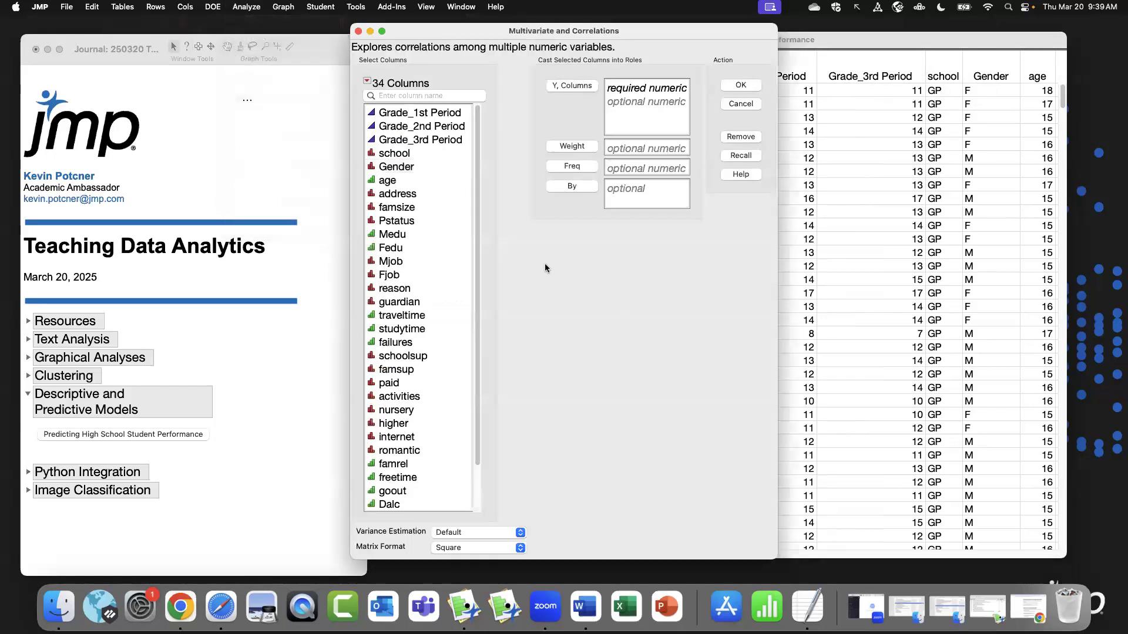
shift+click(435, 140)
click(572, 86)
click(751, 85)
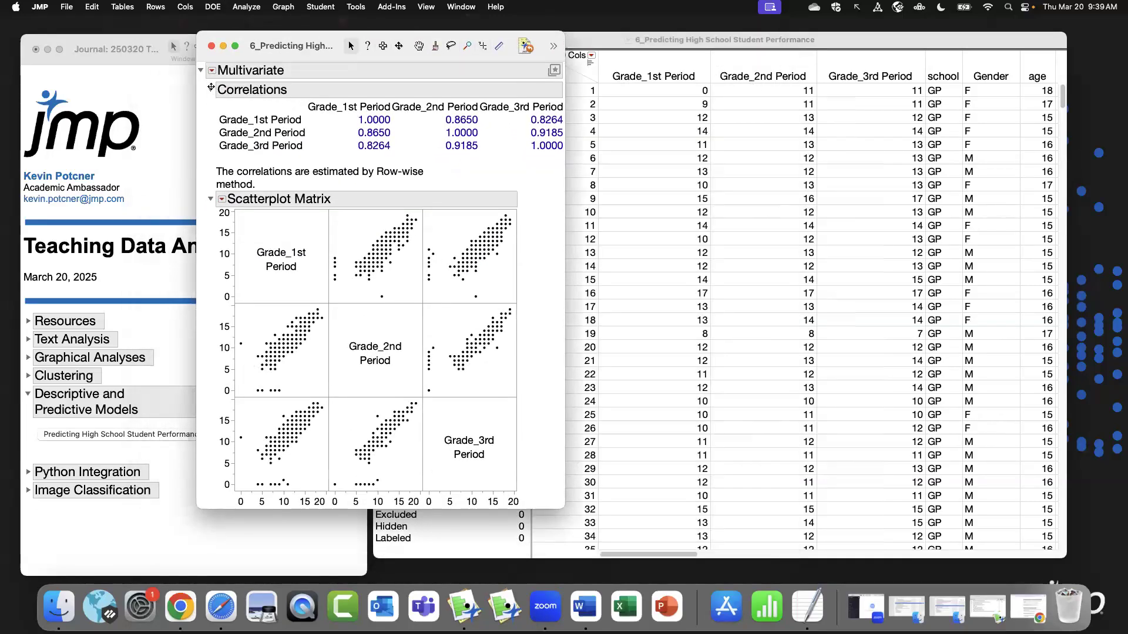
Collapse the Correlations section and reposition the Multivariate report so the scatterplot matrix is easy to examine.
click(211, 88)
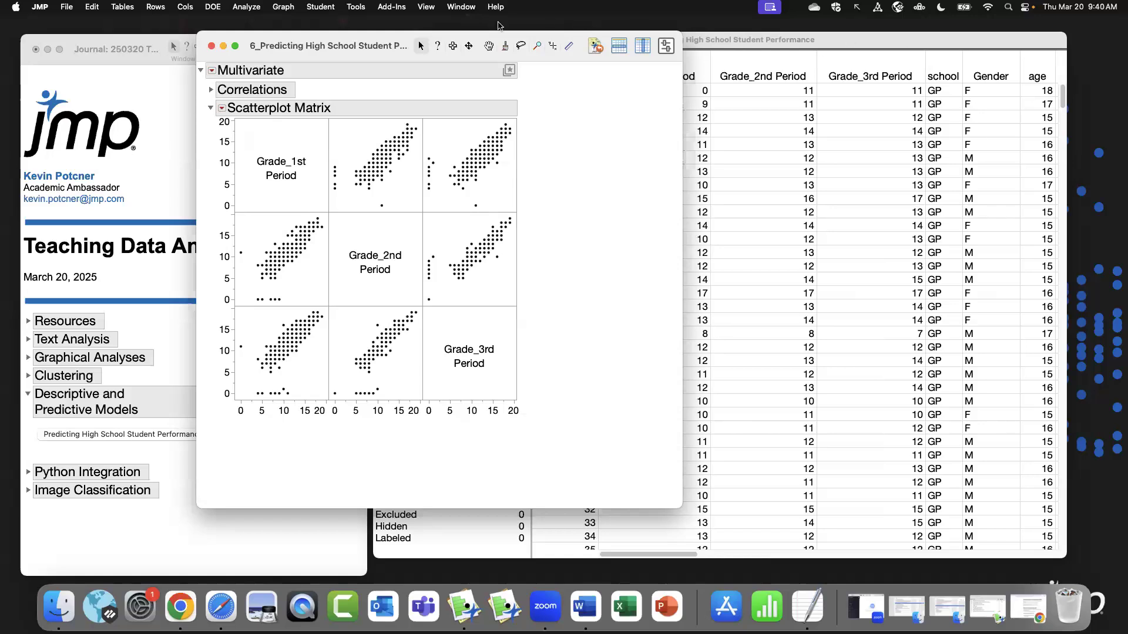
drag(388, 36, 379, 33)
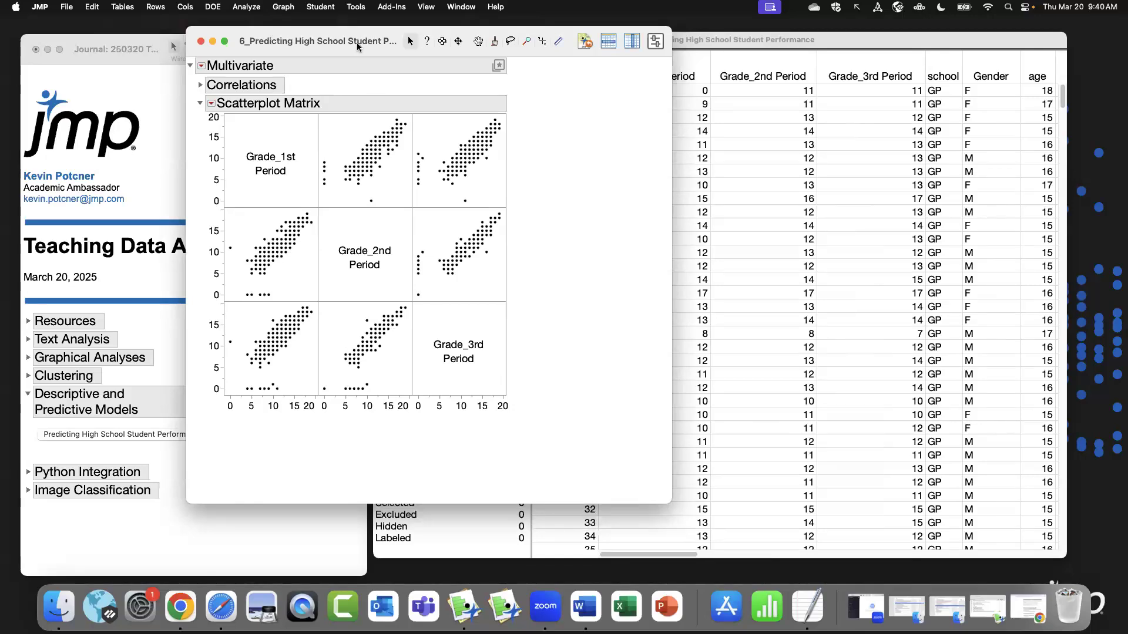
drag(358, 40, 382, 36)
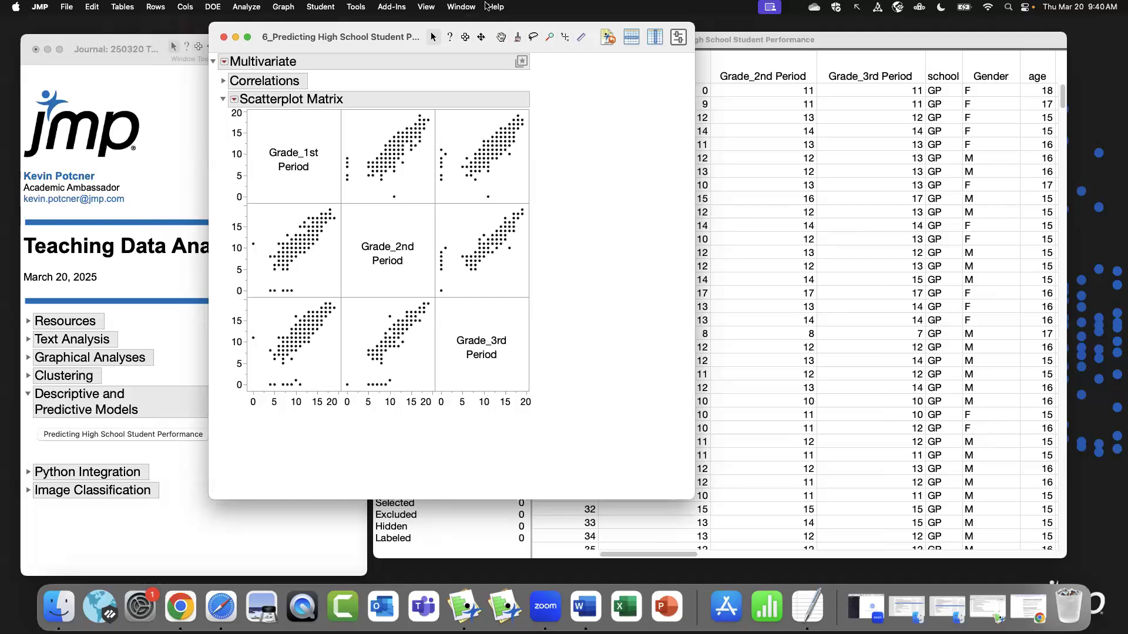
drag(421, 27, 484, 28)
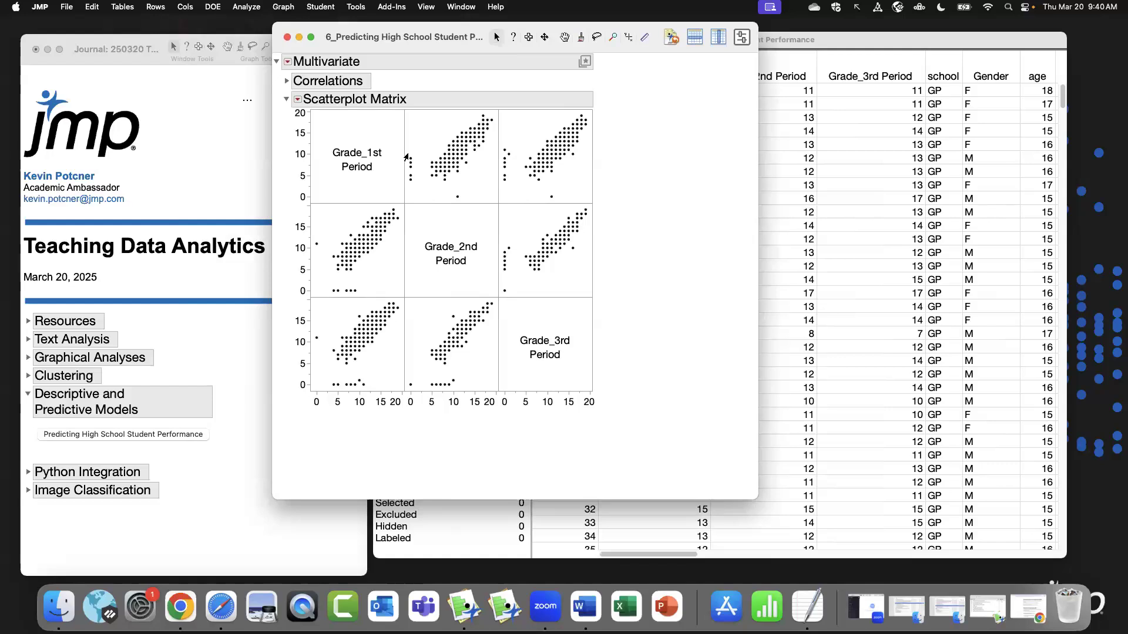
Select the outlying zero-grade points across the scatterplot matrix, check the table's selected row count, and hide and exclude those rows.
drag(407, 154, 418, 192)
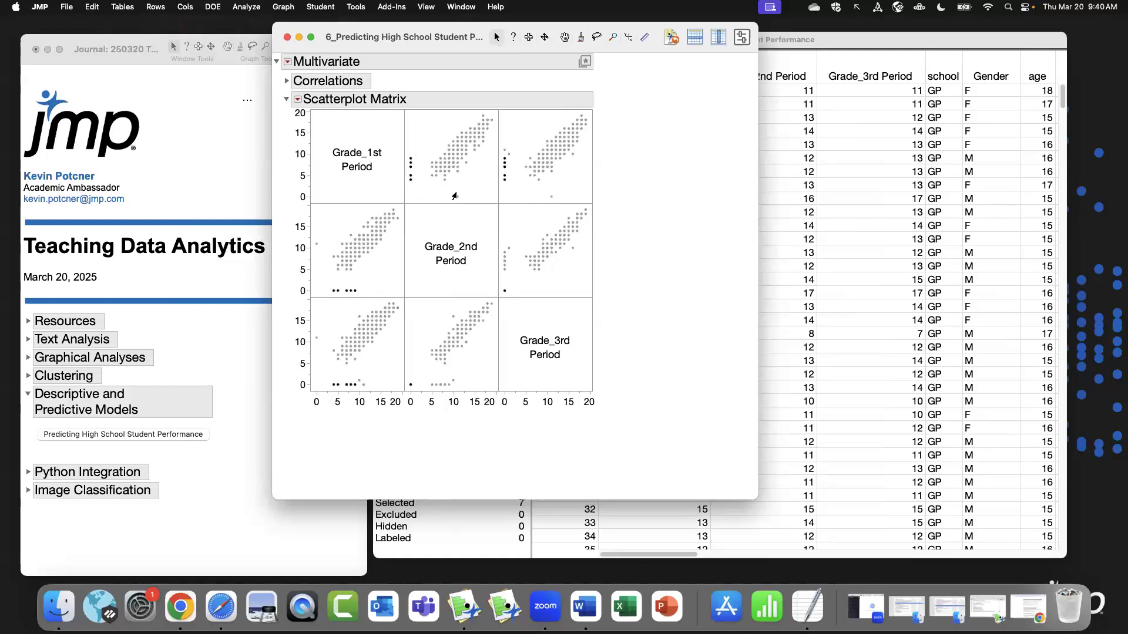
drag(501, 143, 471, 200)
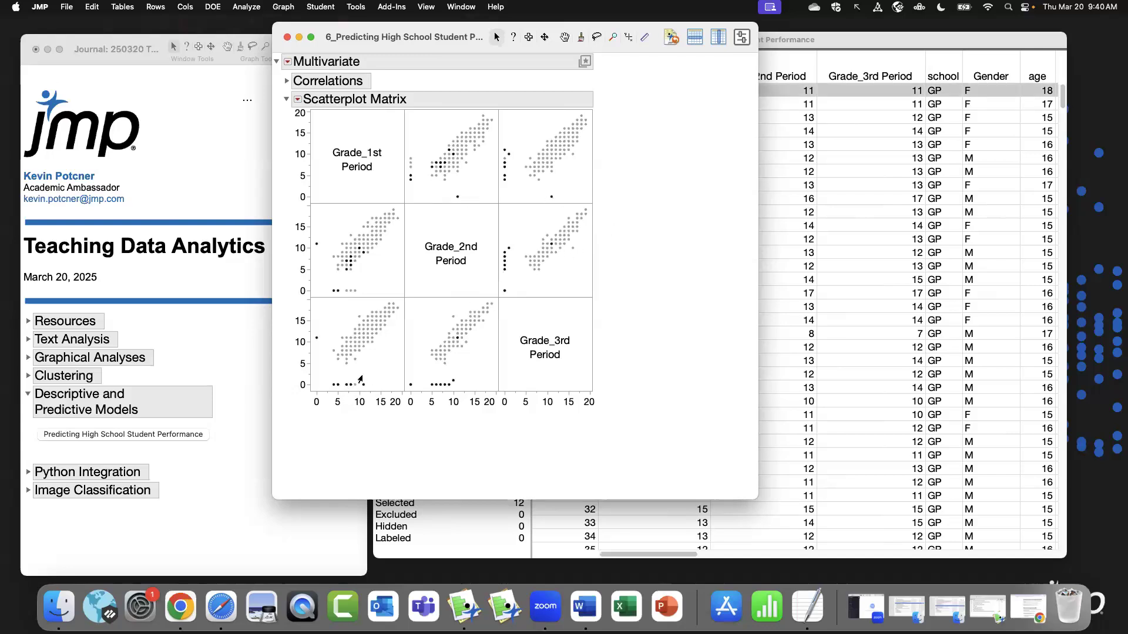
drag(350, 377, 467, 394)
shift+click(411, 168)
shift+click(503, 270)
click(794, 47)
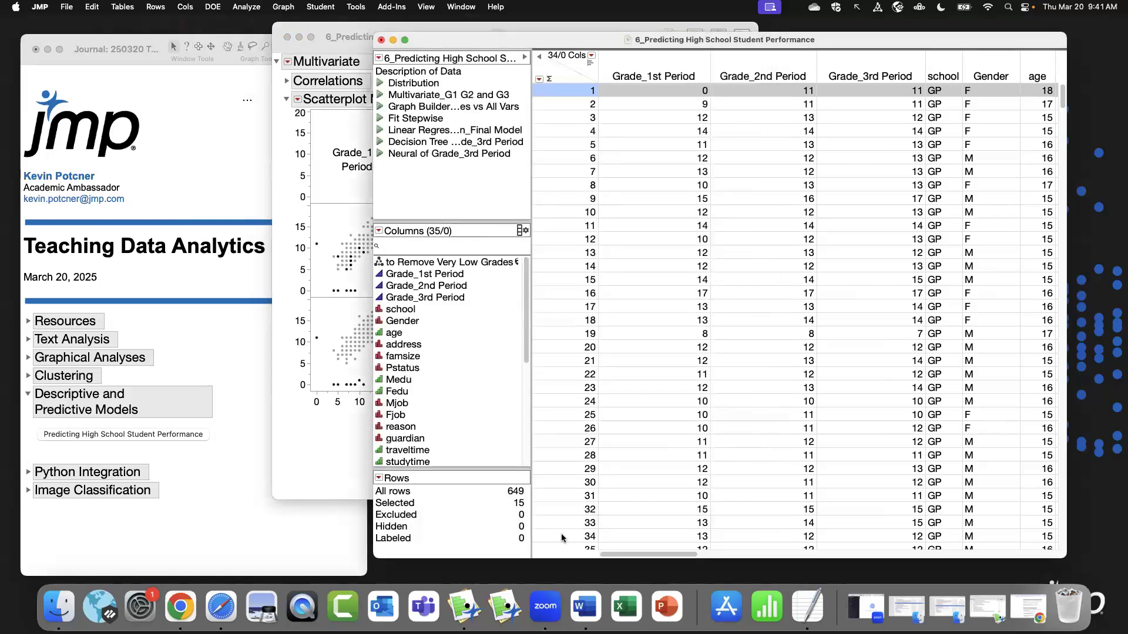
right_click(505, 493)
key(Escape)
drag(487, 490, 538, 511)
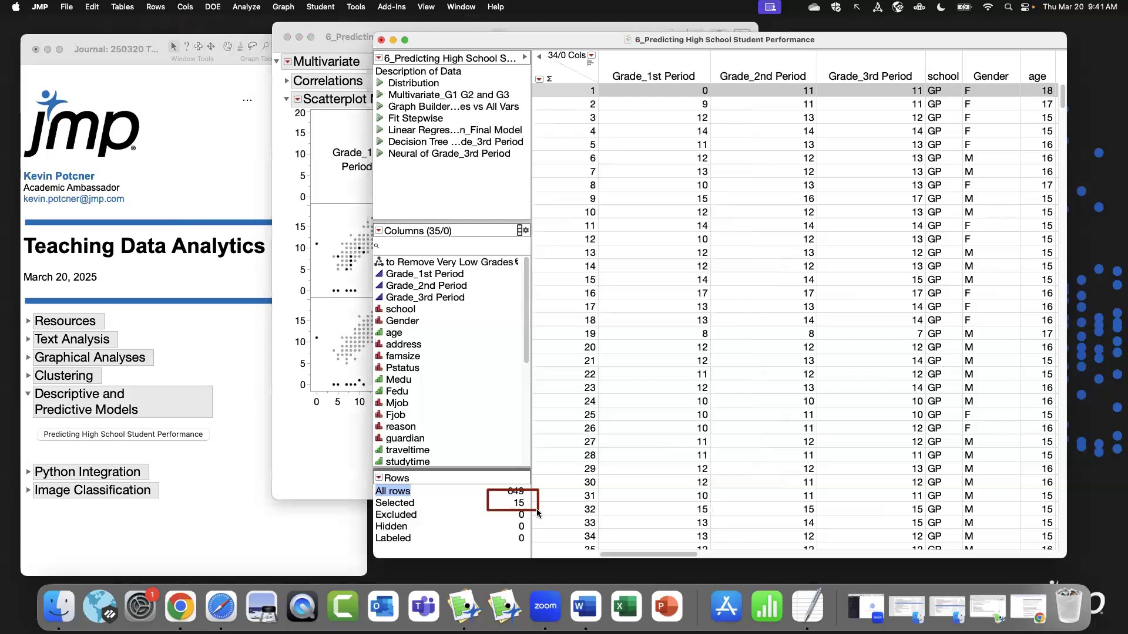
click(162, 7)
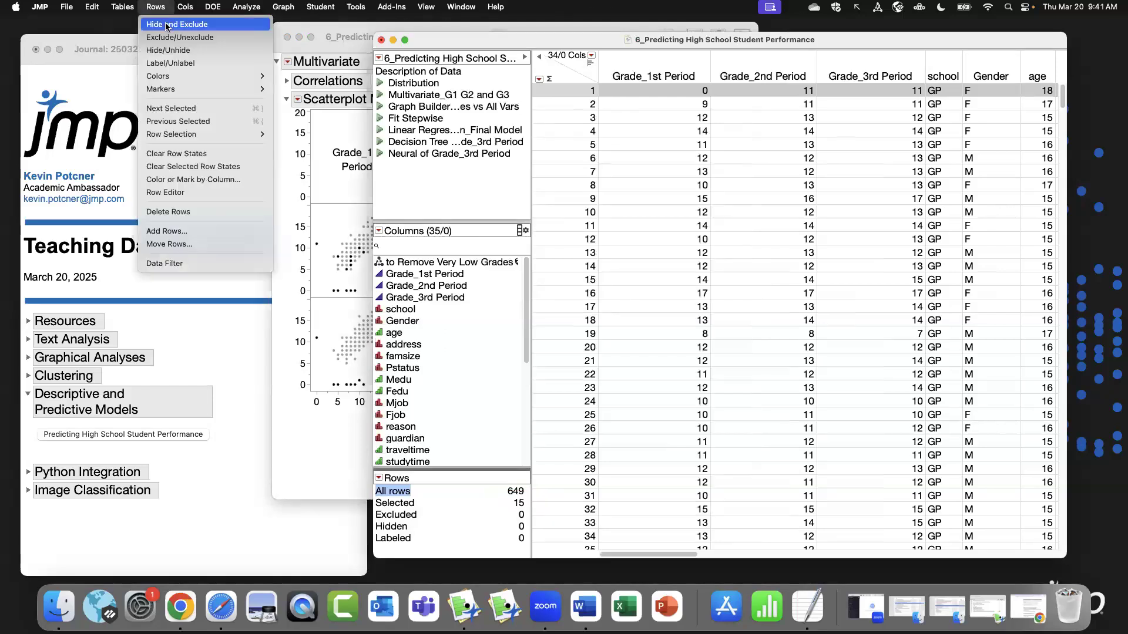
click(167, 25)
click(352, 450)
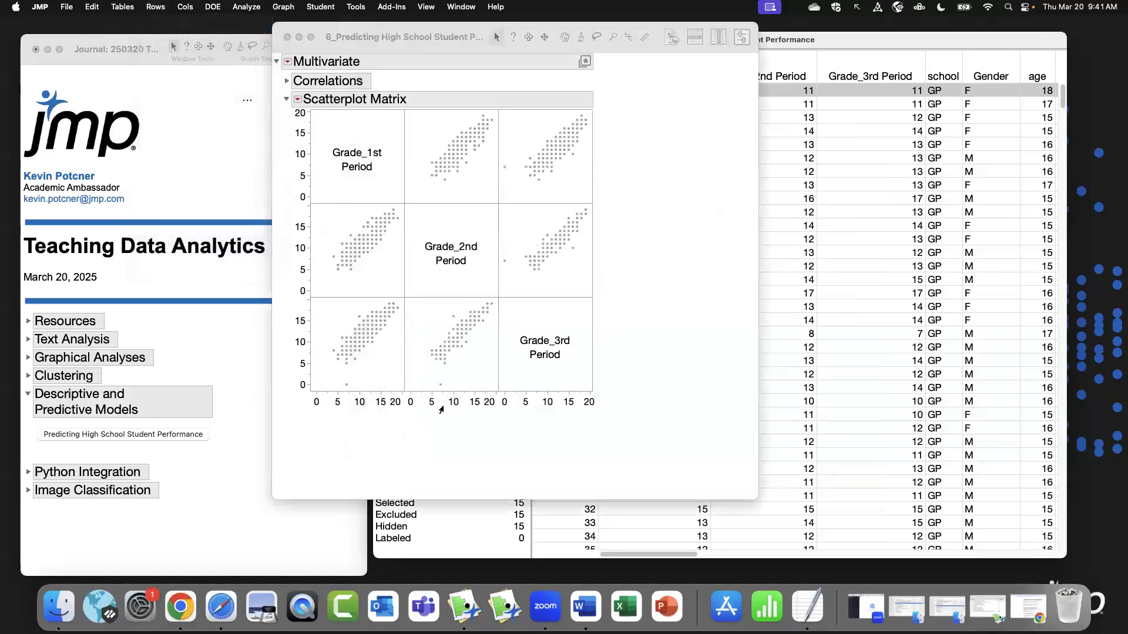
Hide and exclude the remaining outlier with a Grade_3rd Period of 0, and close the Multivariate report.
click(503, 165)
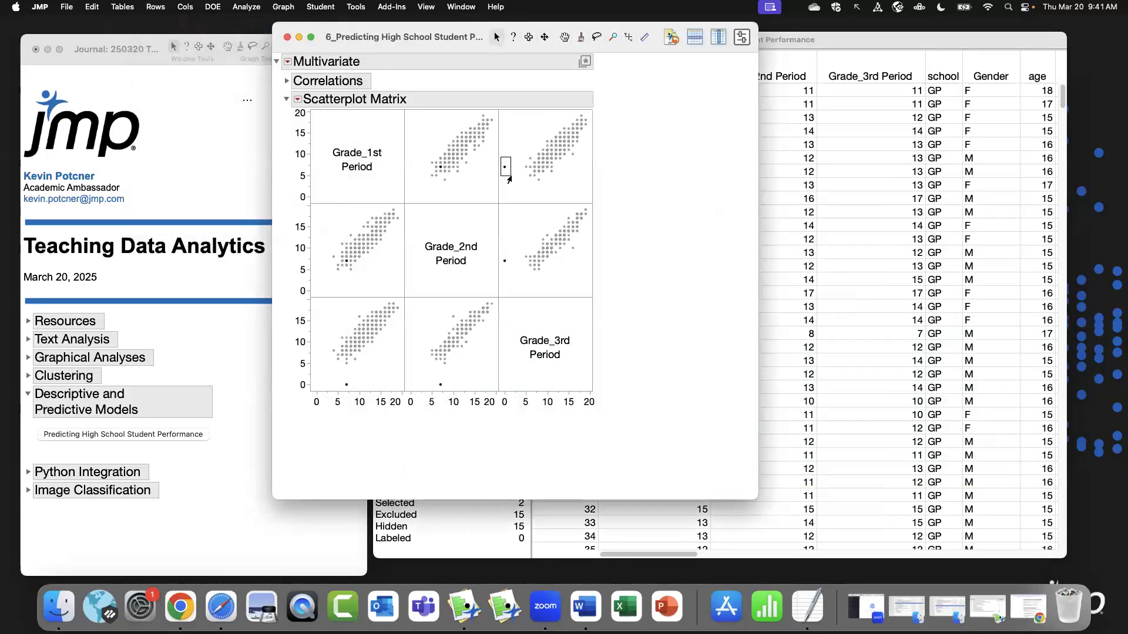
click(795, 44)
click(156, 7)
click(166, 24)
click(297, 206)
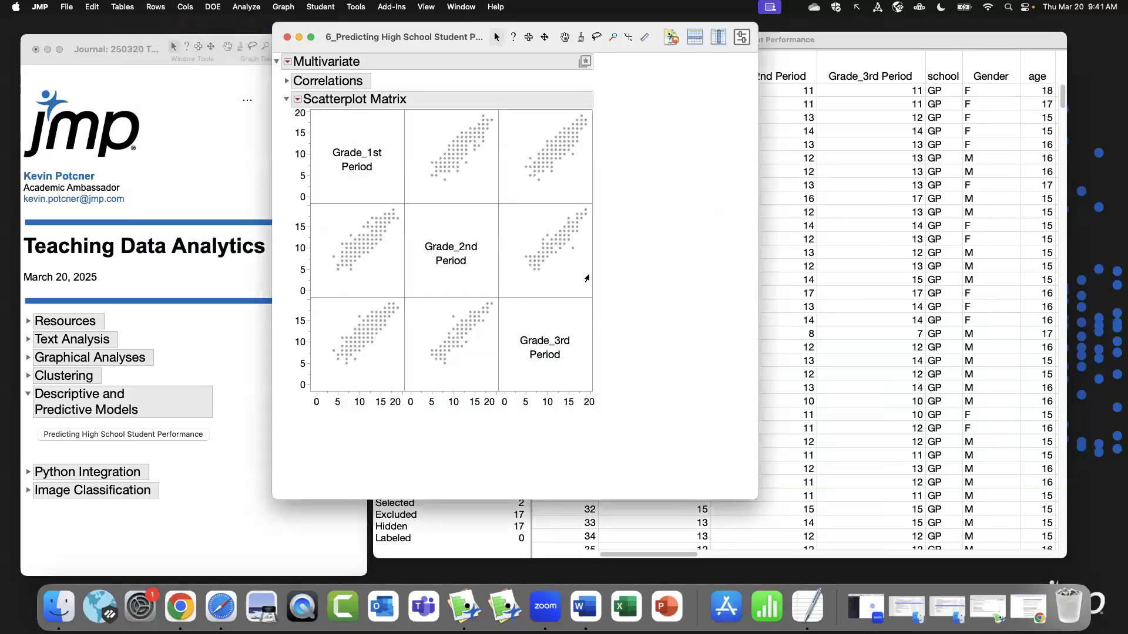
click(288, 38)
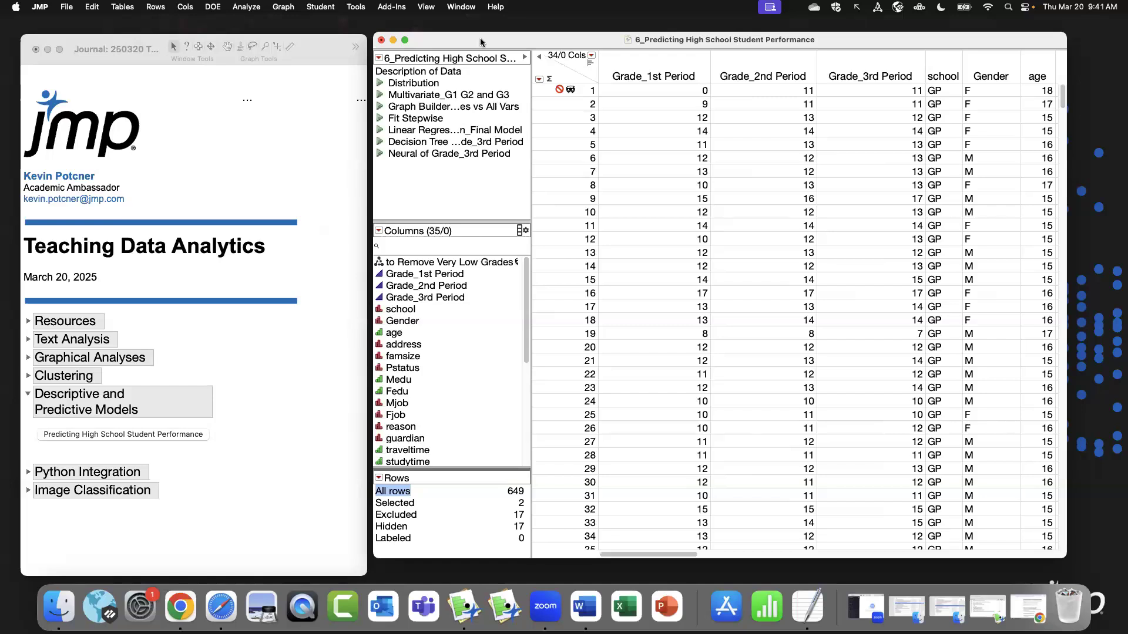
Run the saved Graph Builder script of grades versus all variables and switch the response among the grade columns, ending on Grade_3rd Period.
click(380, 106)
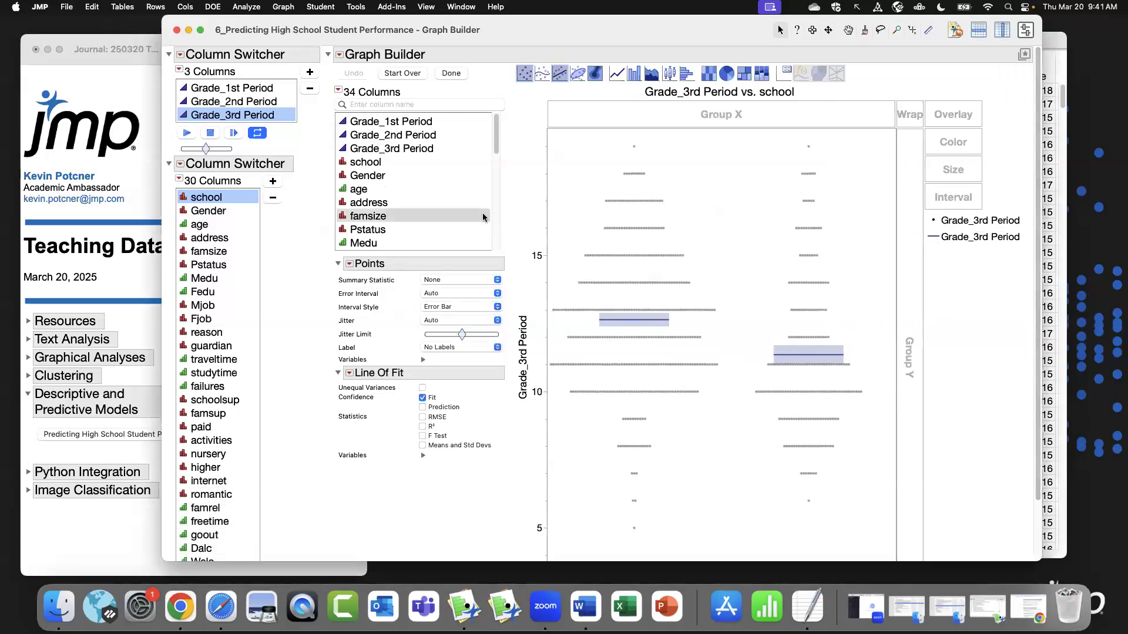
click(242, 90)
click(242, 101)
click(241, 90)
click(245, 101)
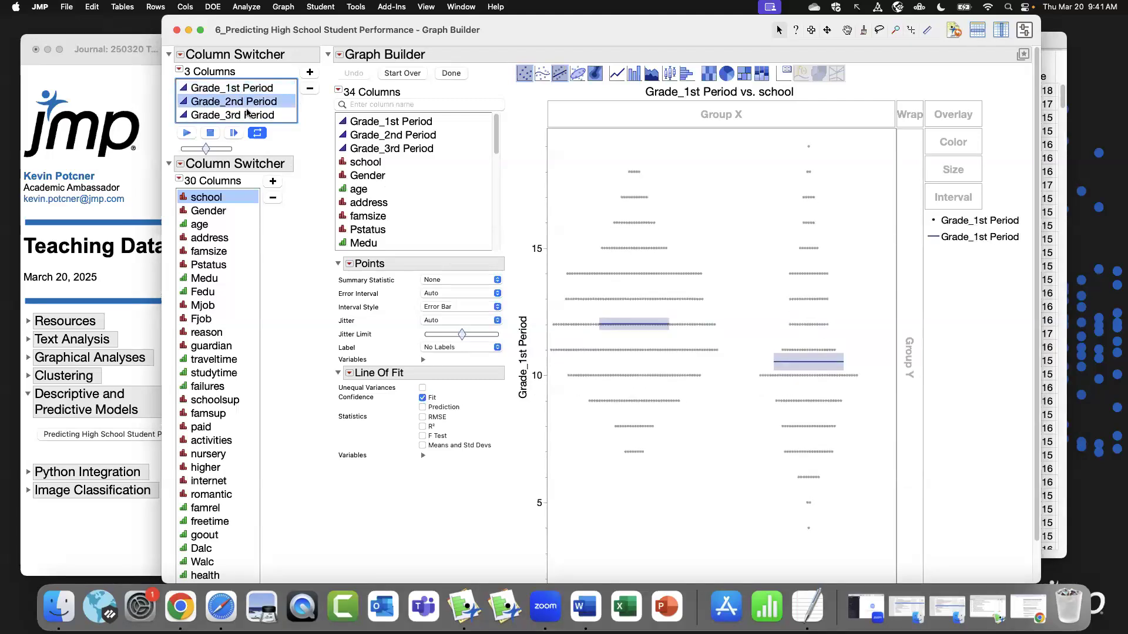
click(247, 114)
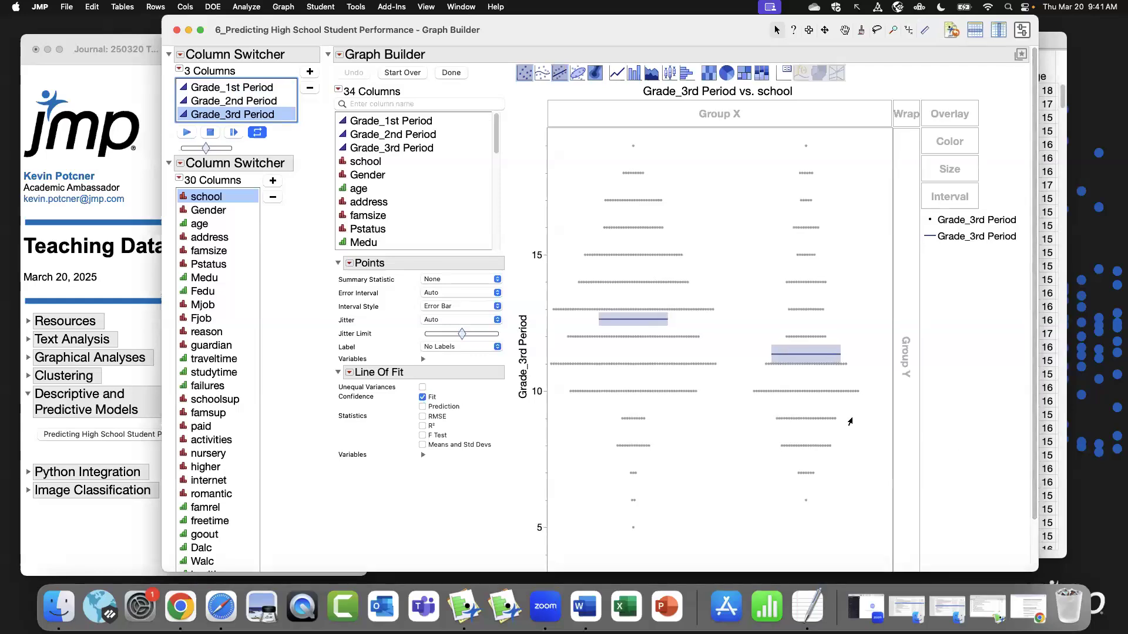
Step the graph's X variable from Gender through the following columns to failures, comparing Grade_3rd Period across each one's levels.
scroll(849, 421, down, 2)
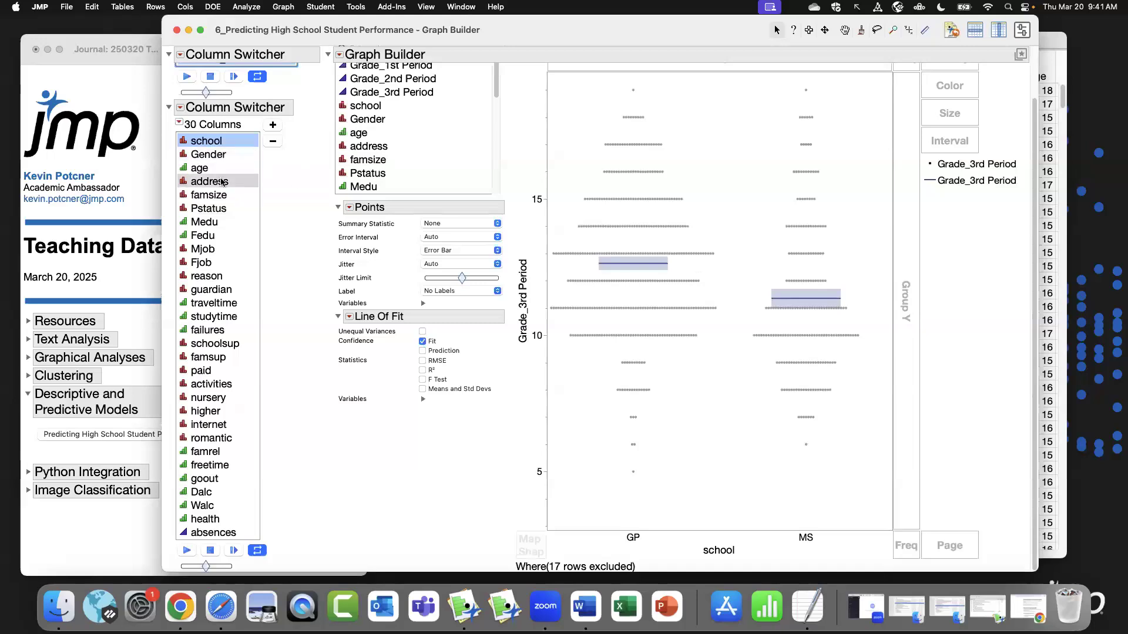
click(219, 156)
scroll(219, 158, up, 2)
key(Down)
key(Down)
key(Down)
key(Down)
key(Down)
key(Down)
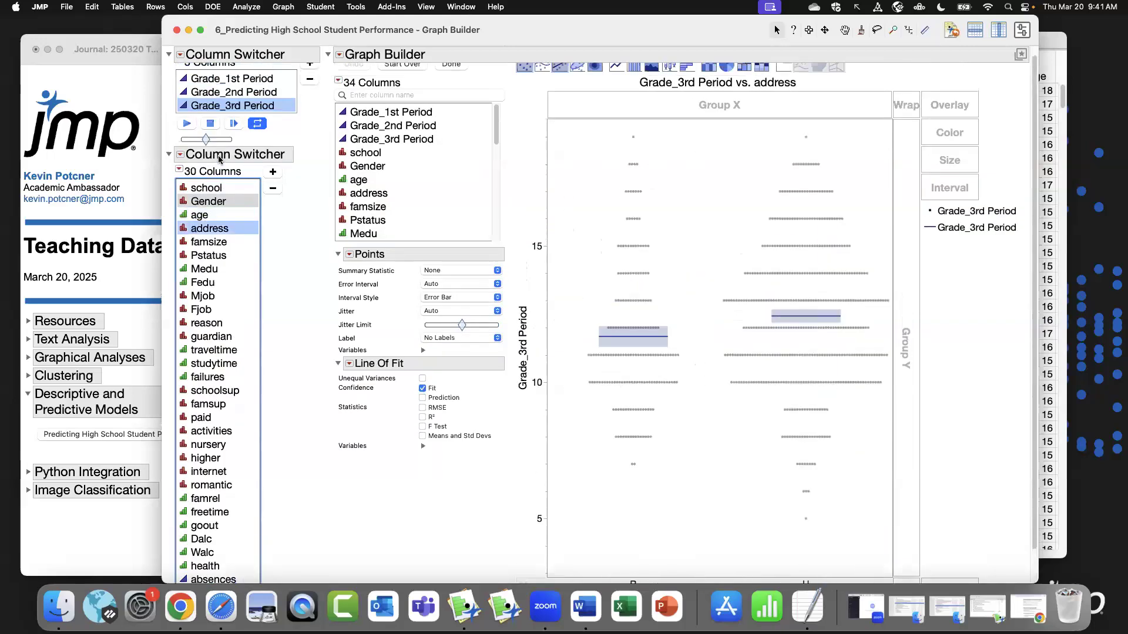
key(Down)
key(Down)
key(Down)
key(Down)
key(Down)
key(Down)
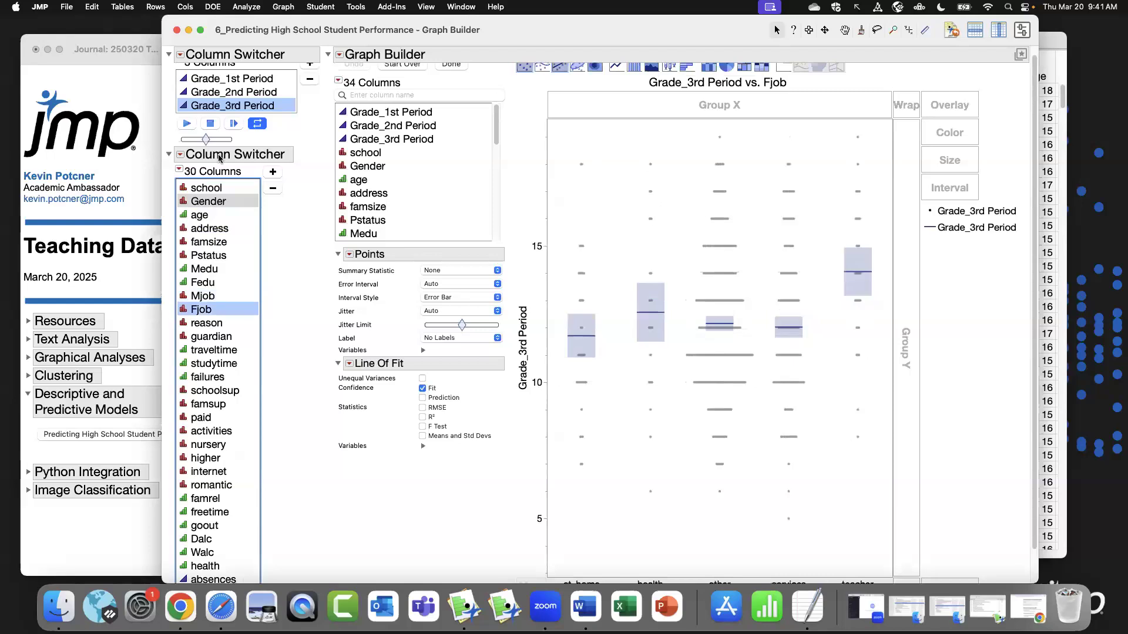
key(Down)
key(Down)
key(Up)
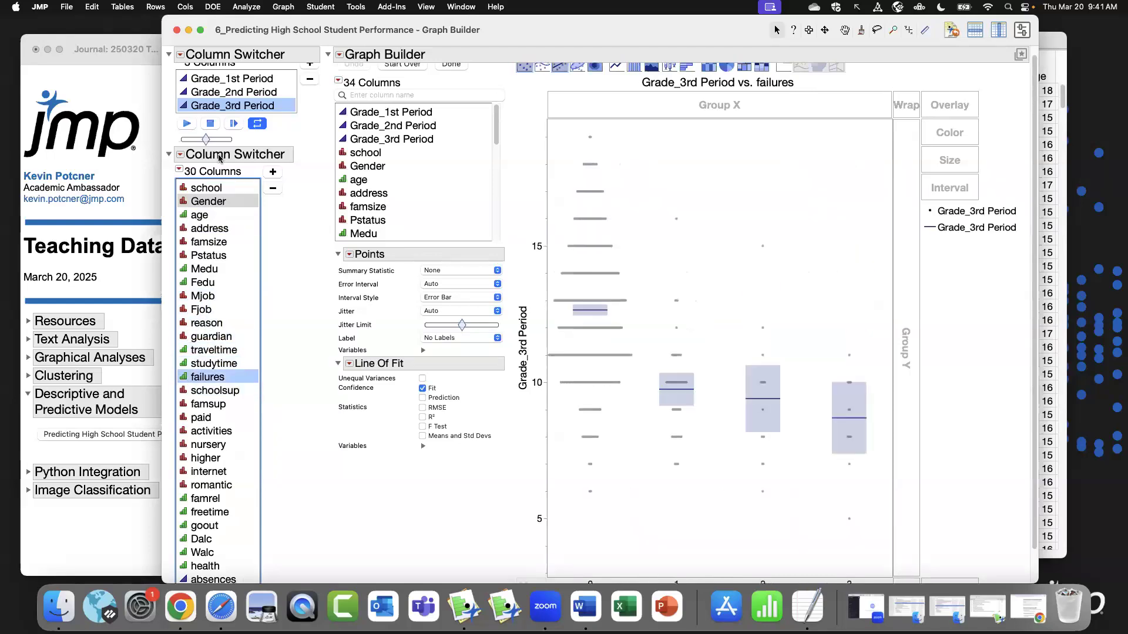
Examine Grade_3rd Period by failures, and step the X variable from schoolsup onward to higher.
scroll(991, 382, down, 1)
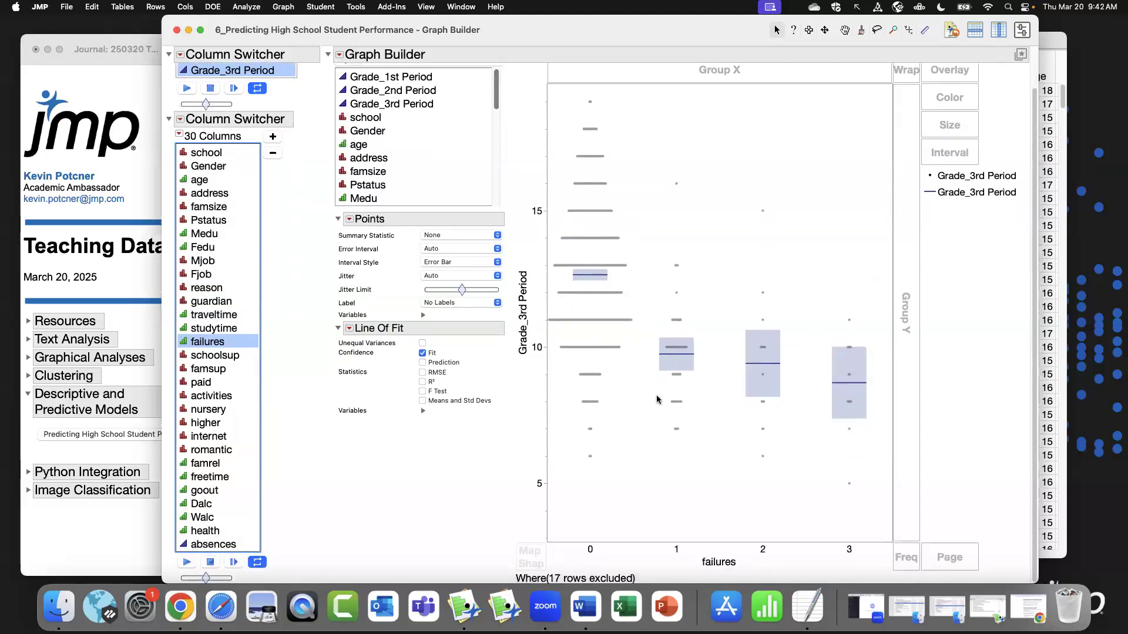
click(227, 356)
key(Down)
key(Down)
key(Down)
key(Down)
key(Down)
key(Down)
key(Up)
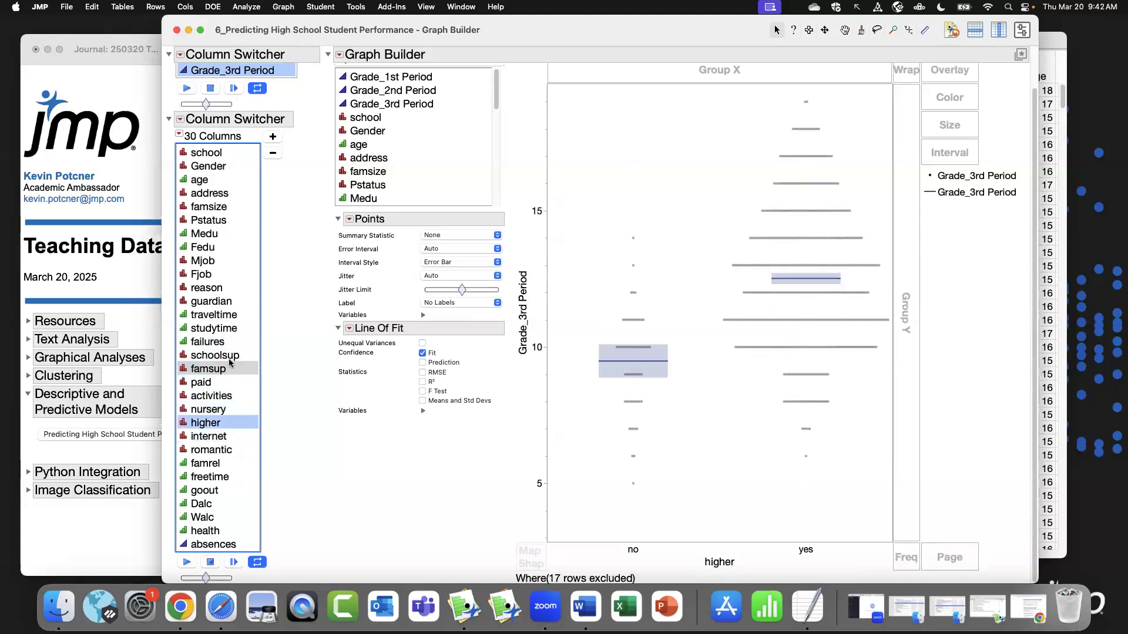
Look just past higher in the X variable list, and step back up through the columns to graph Grade_3rd Period by age.
key(Down)
key(Down)
key(Up)
key(Up)
key(Up)
key(Up)
key(Up)
key(Up)
key(Up)
key(Up)
key(Up)
key(Up)
key(Up)
key(Up)
key(Up)
key(Up)
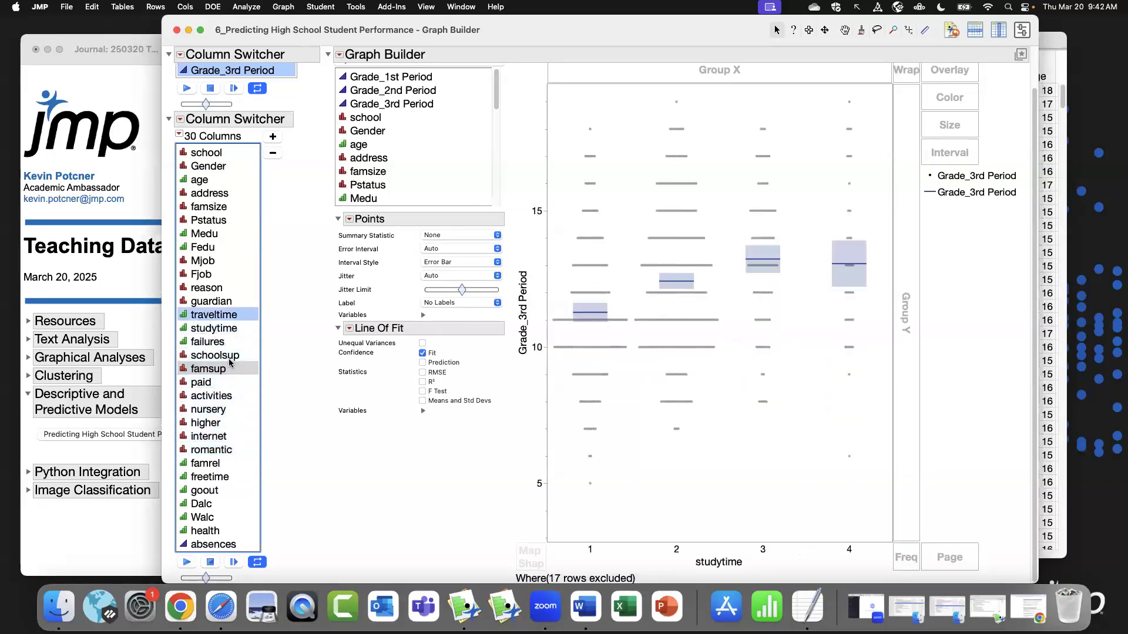
key(Up)
key(Up)
key(Up)
key(Up)
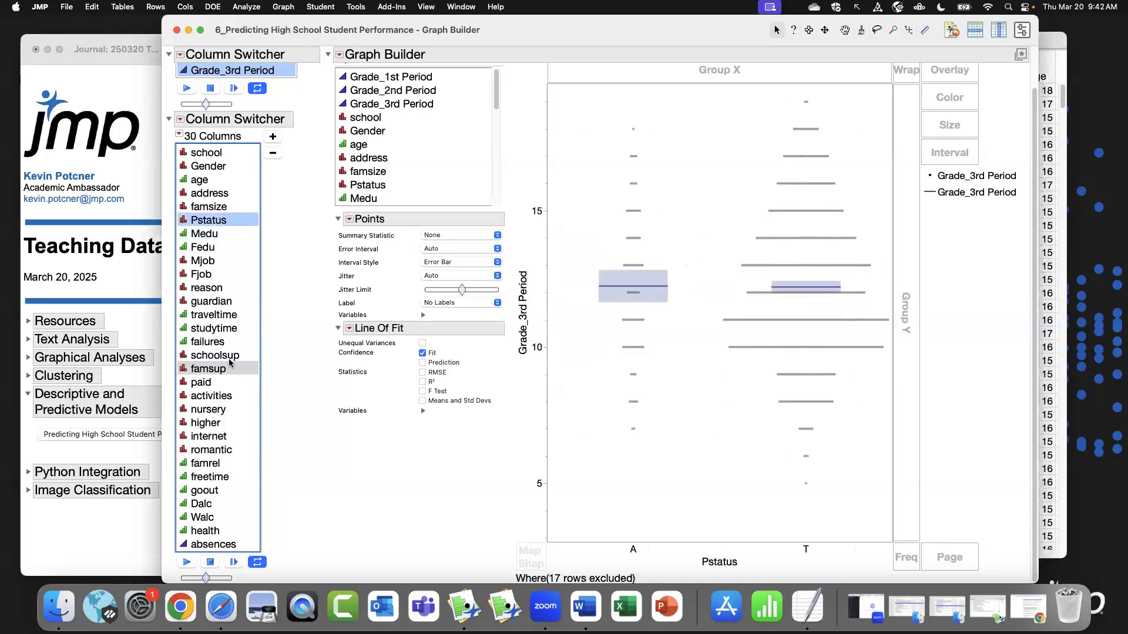
key(Up)
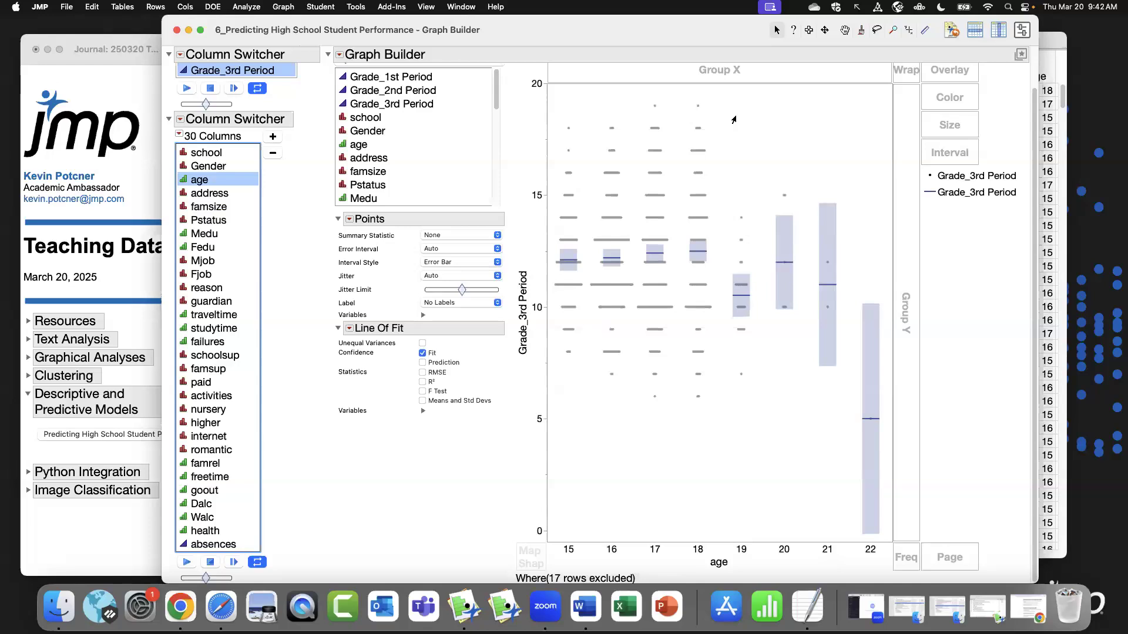
Select the points for ages 19 to 22, hide and exclude those rows in the data table, and close the graph.
mouse_move(780, 322)
drag(781, 322, 885, 511)
click(1052, 45)
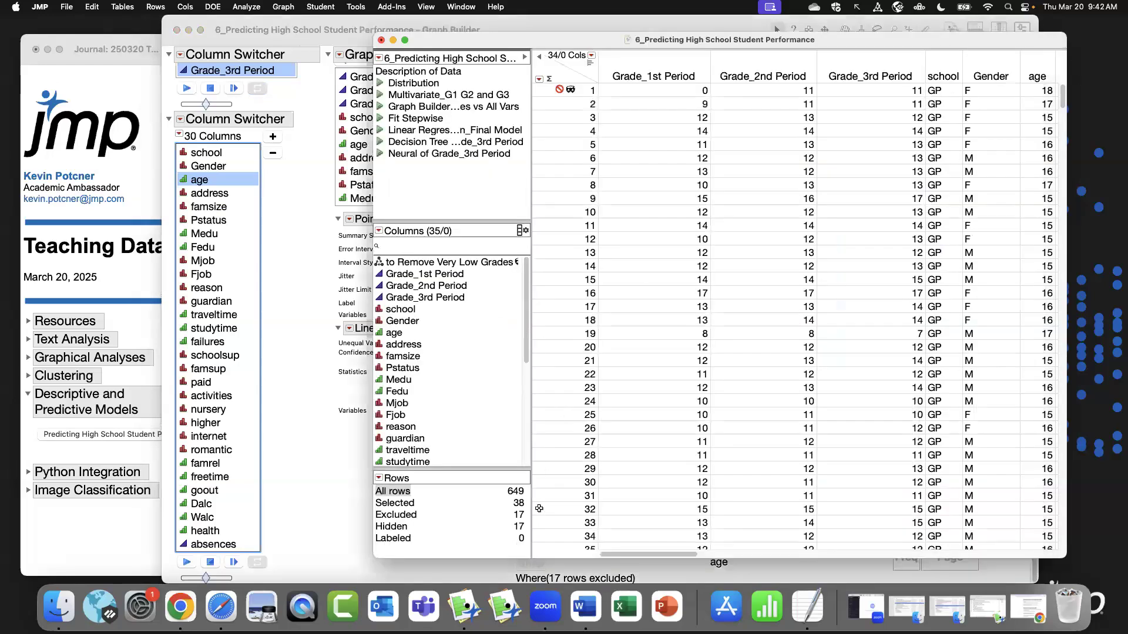
click(154, 7)
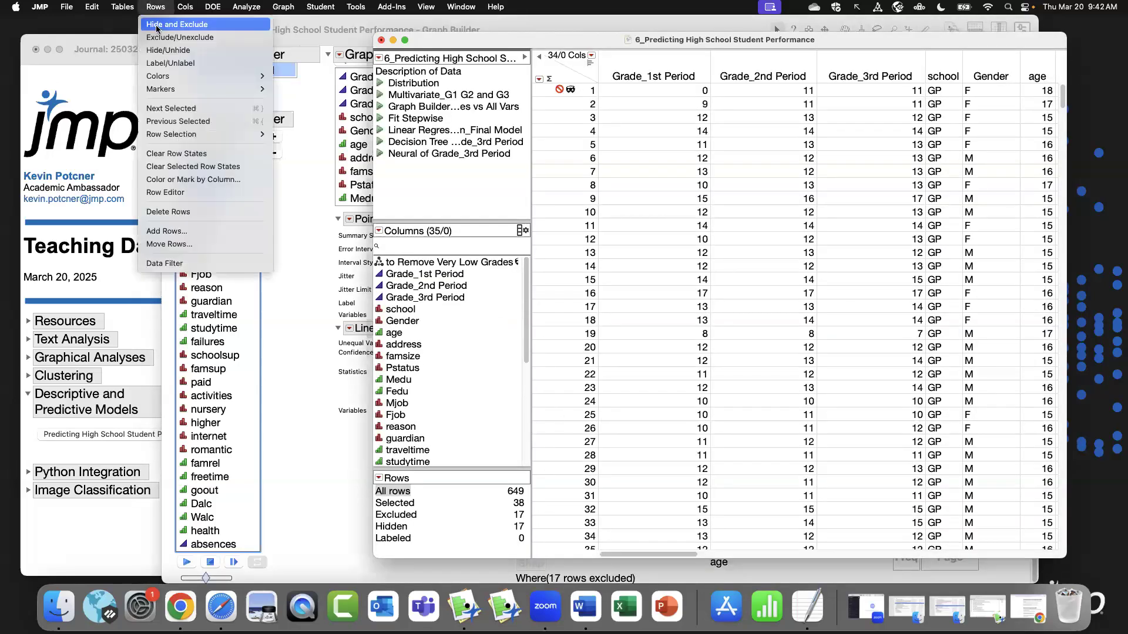
click(157, 26)
click(329, 486)
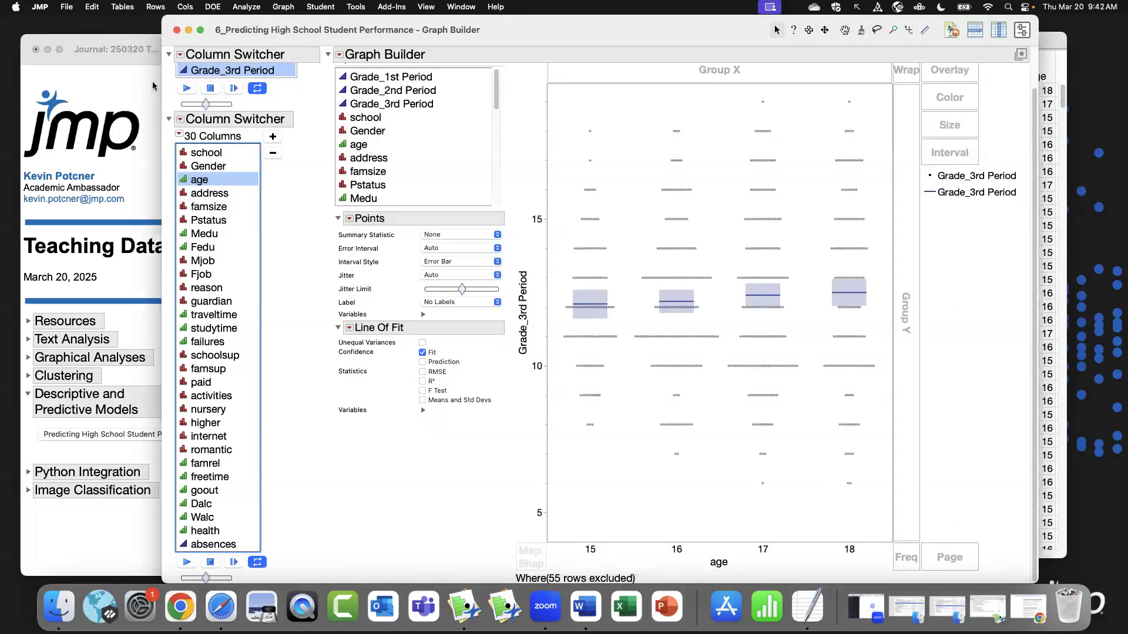
click(177, 30)
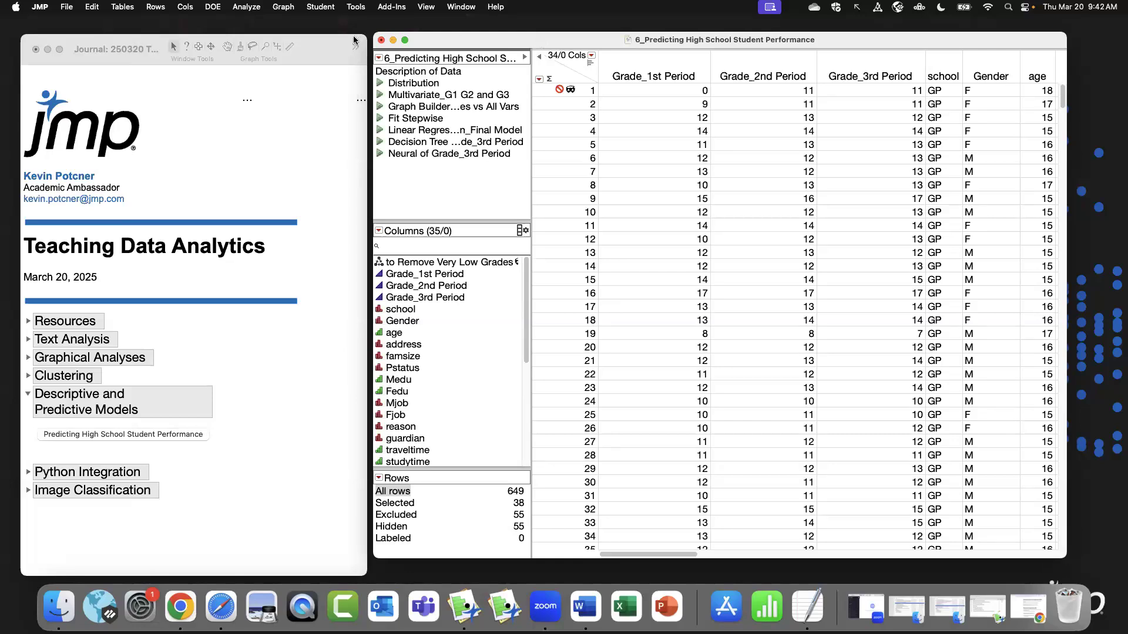
Start a Fit Model analysis with Grade_3rd Period as the Y response.
click(246, 9)
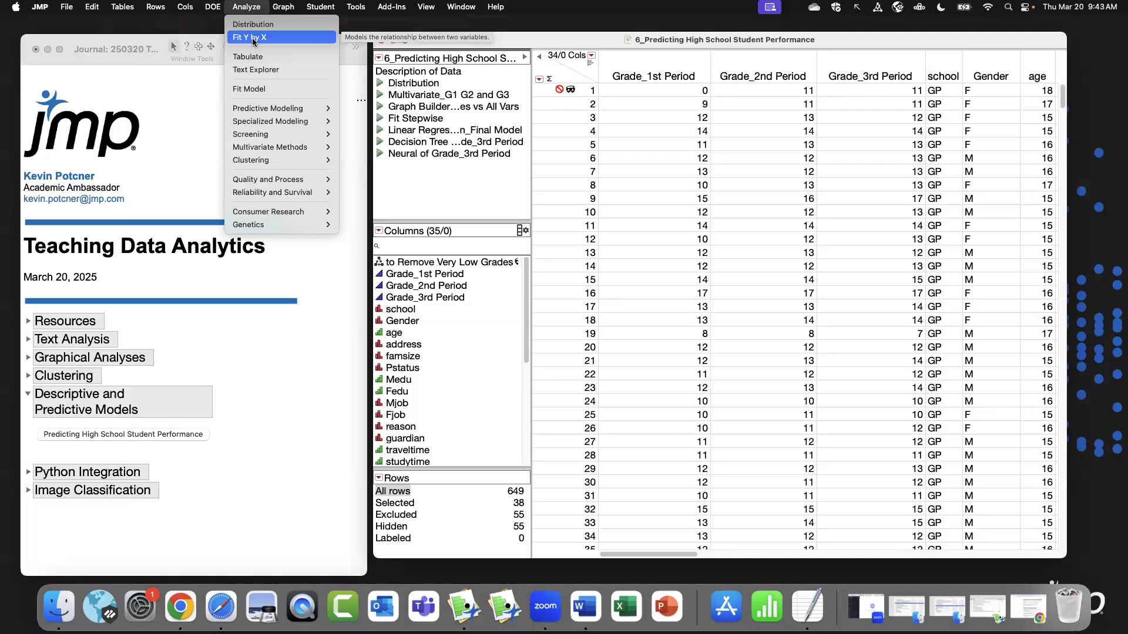
click(267, 90)
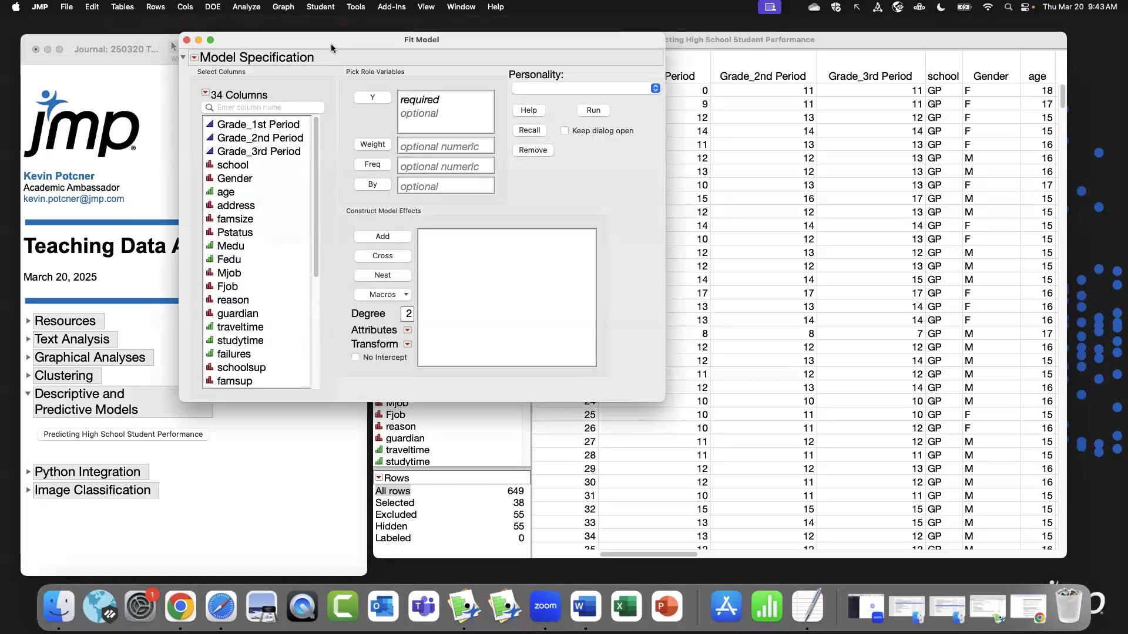
drag(309, 44, 311, 48)
drag(344, 222, 332, 84)
click(281, 195)
click(387, 145)
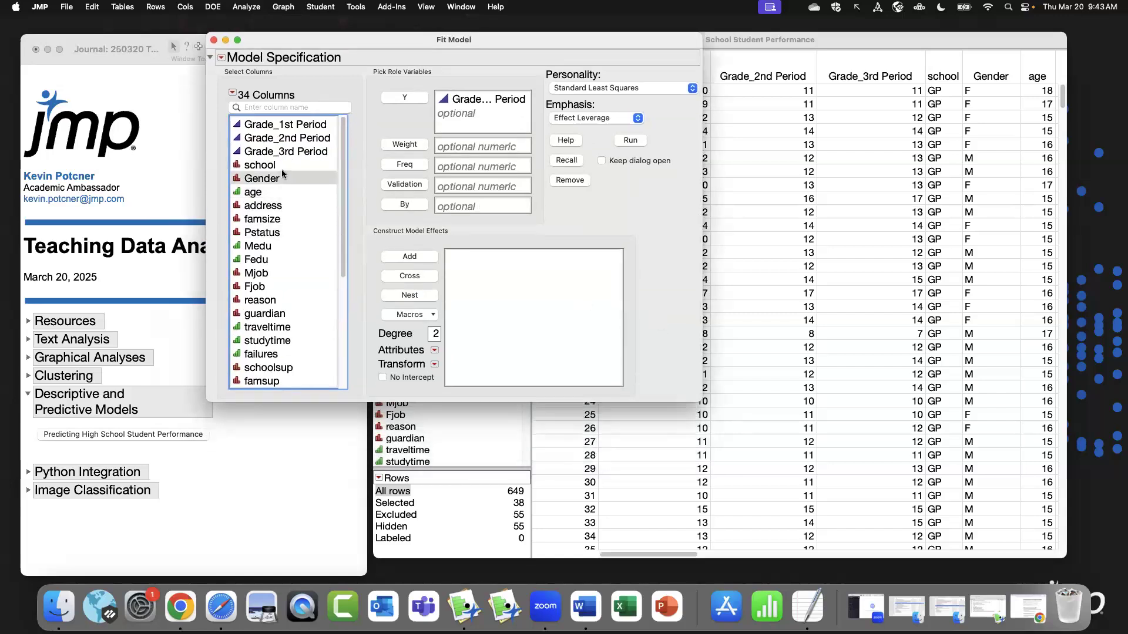
Add all columns from school through absences as model effects.
drag(276, 164, 305, 370)
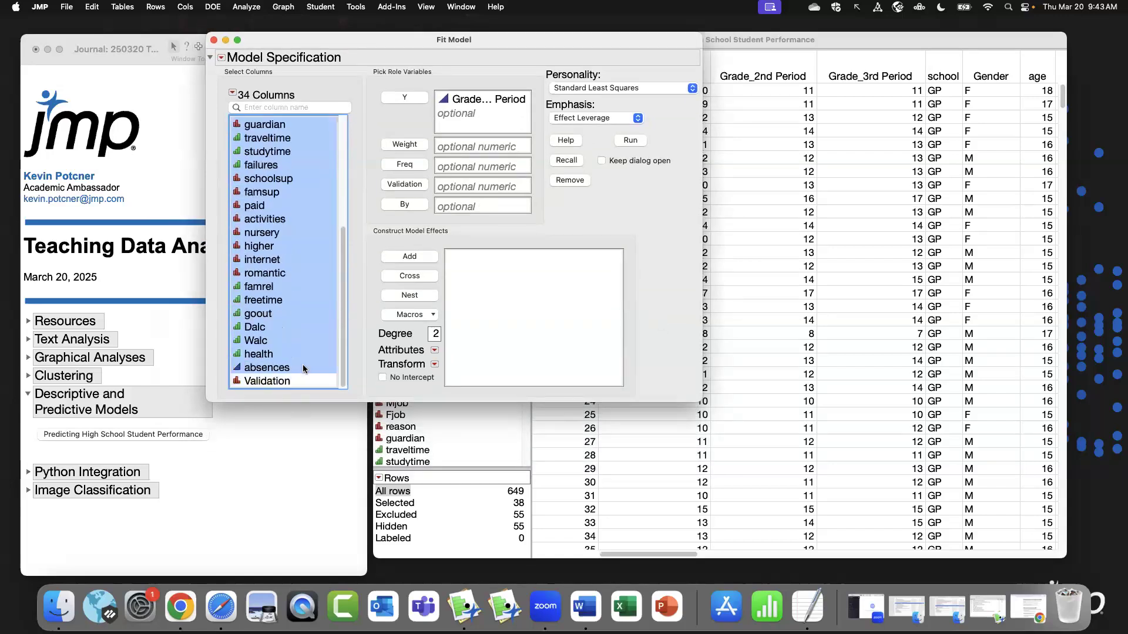
click(424, 257)
drag(388, 43, 360, 33)
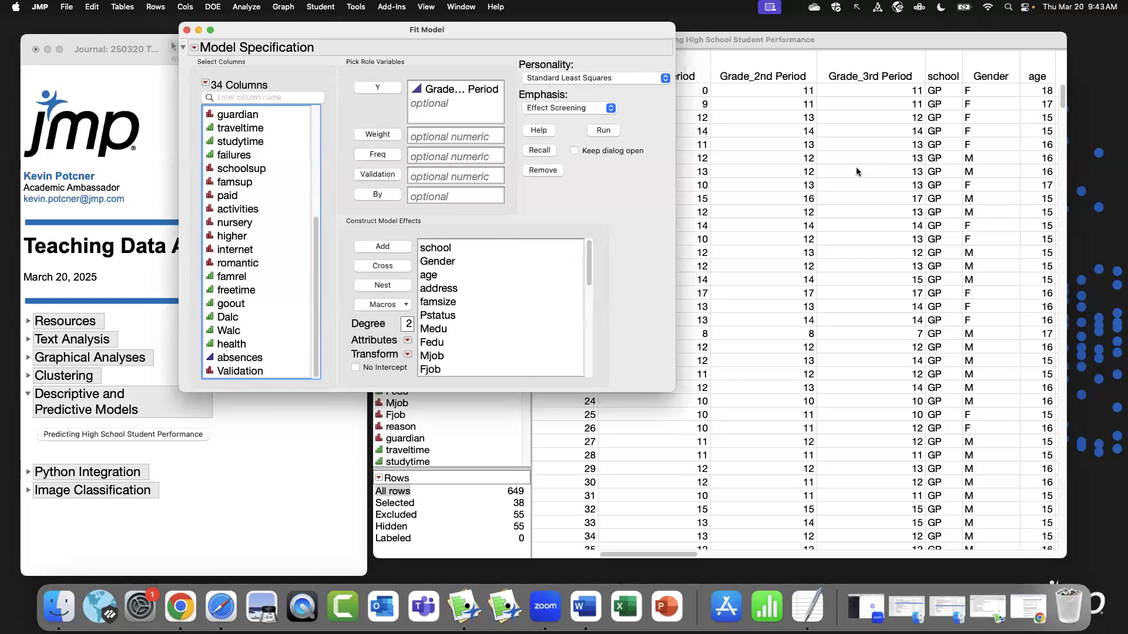
Bring the data table's Validation column into view and show the summary graphs in the column headers.
click(737, 39)
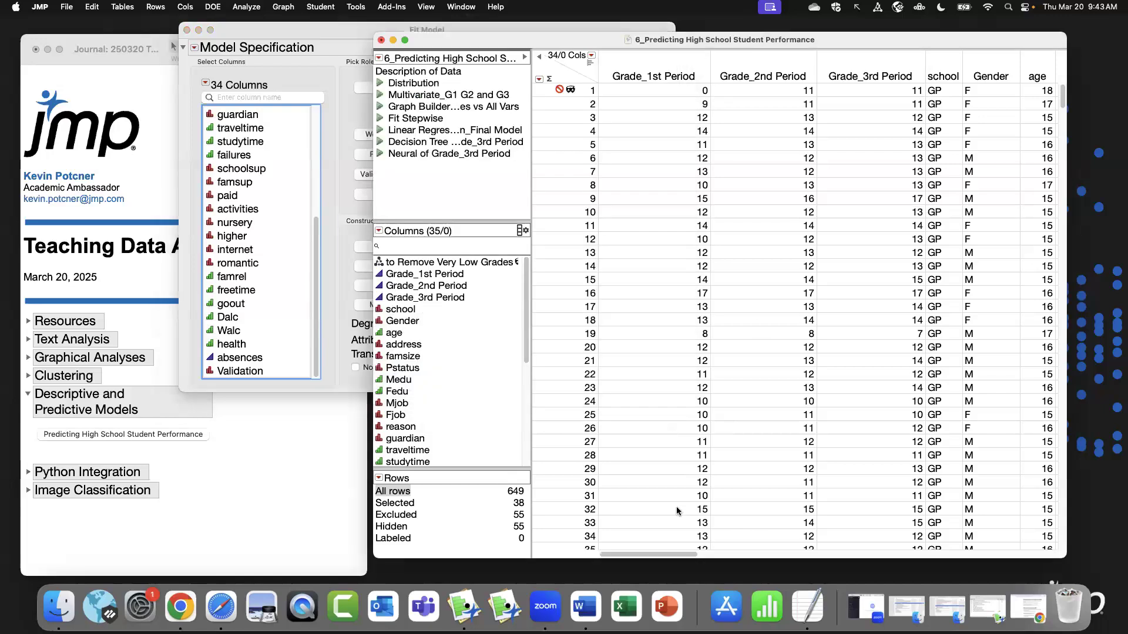
drag(659, 556, 1042, 555)
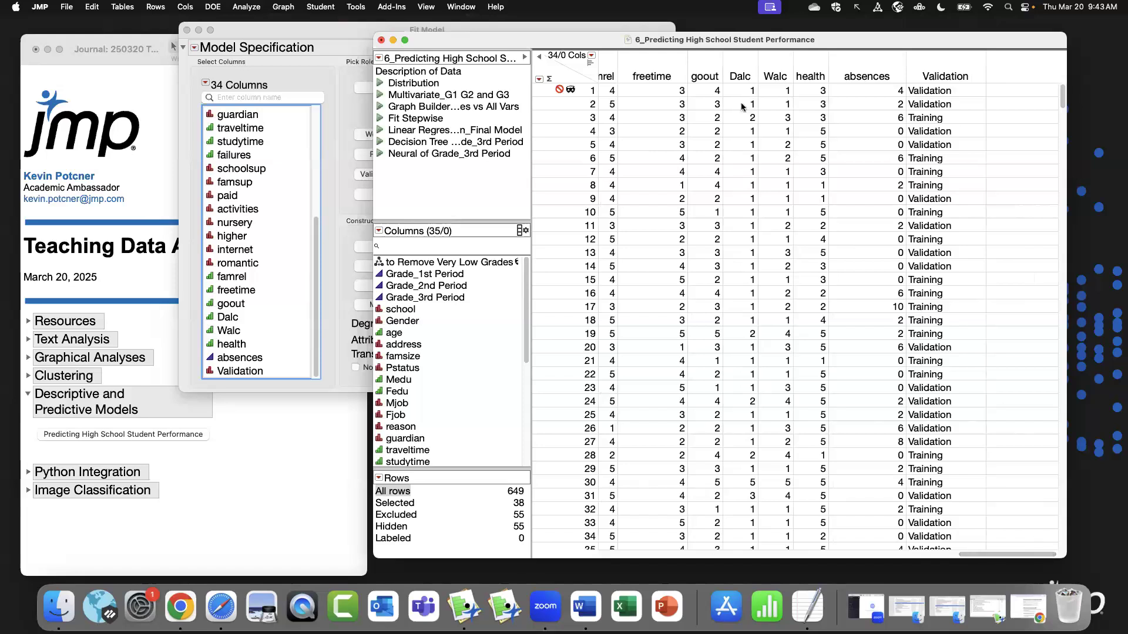
click(590, 62)
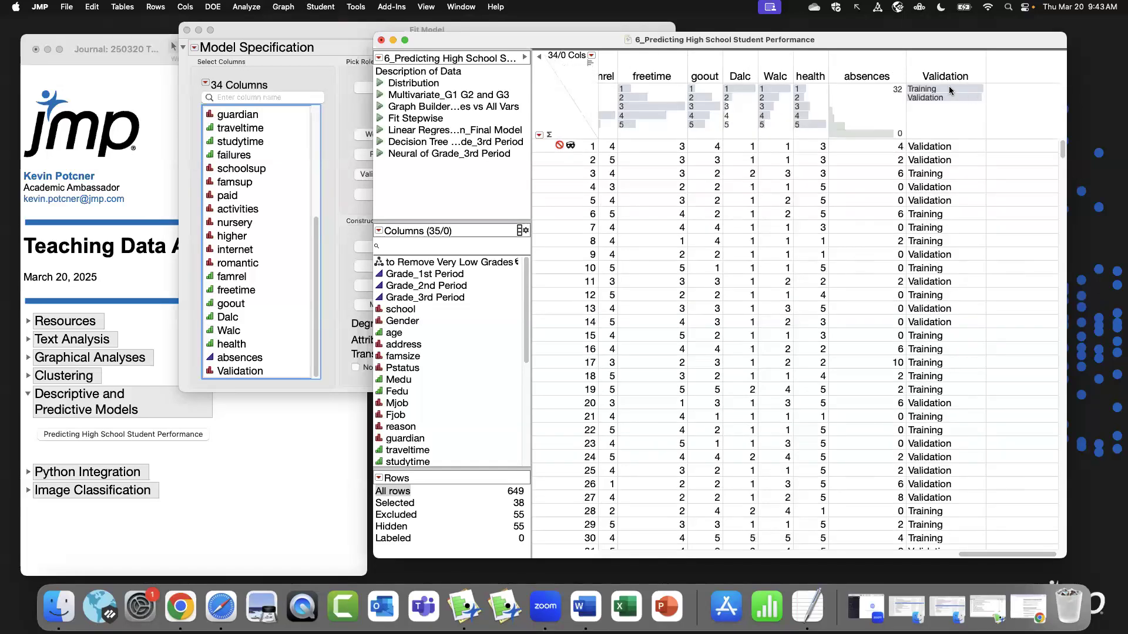
Highlight the Training and Validation rows alternately from the Validation column's header graph, clear the selection, and return to the first columns.
click(949, 86)
click(949, 95)
click(947, 88)
click(946, 97)
click(949, 87)
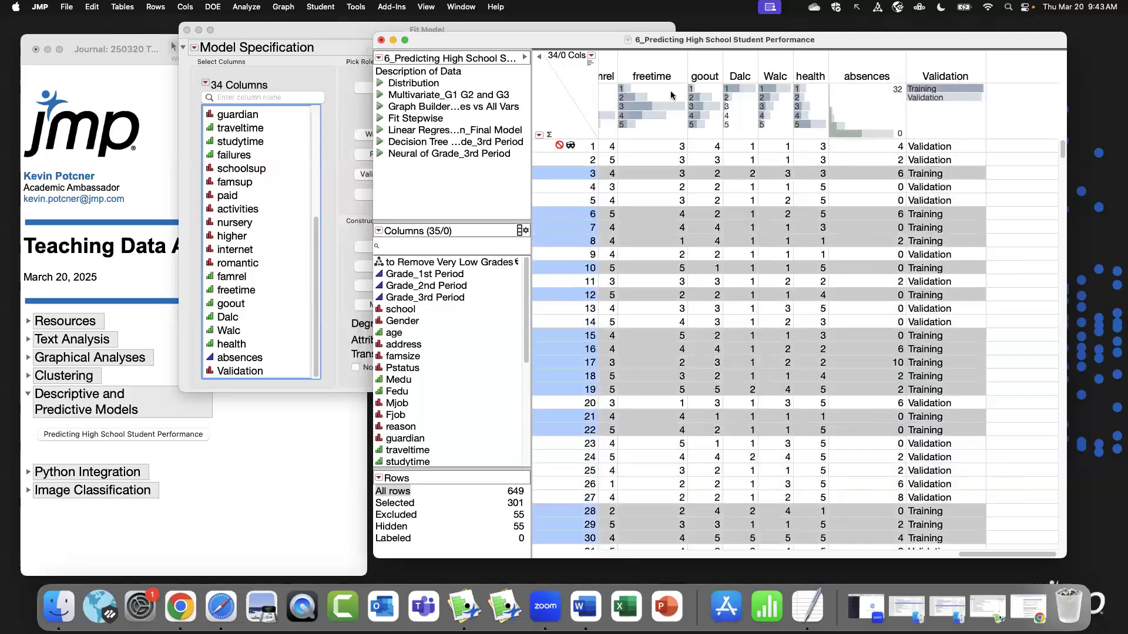
click(571, 117)
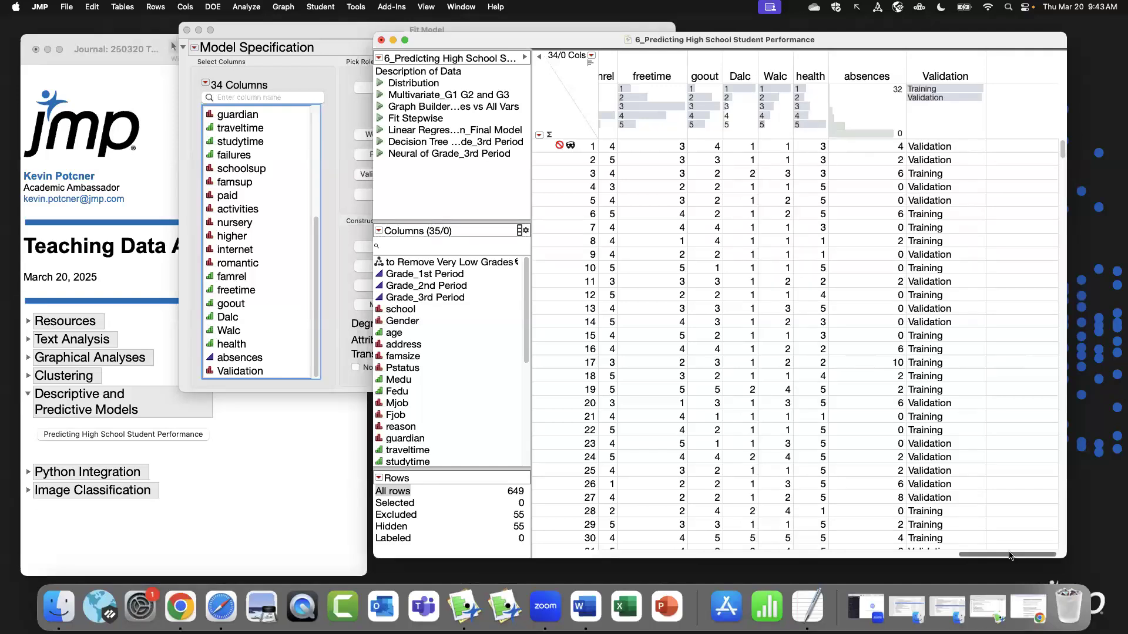
scroll(984, 553, left, 20)
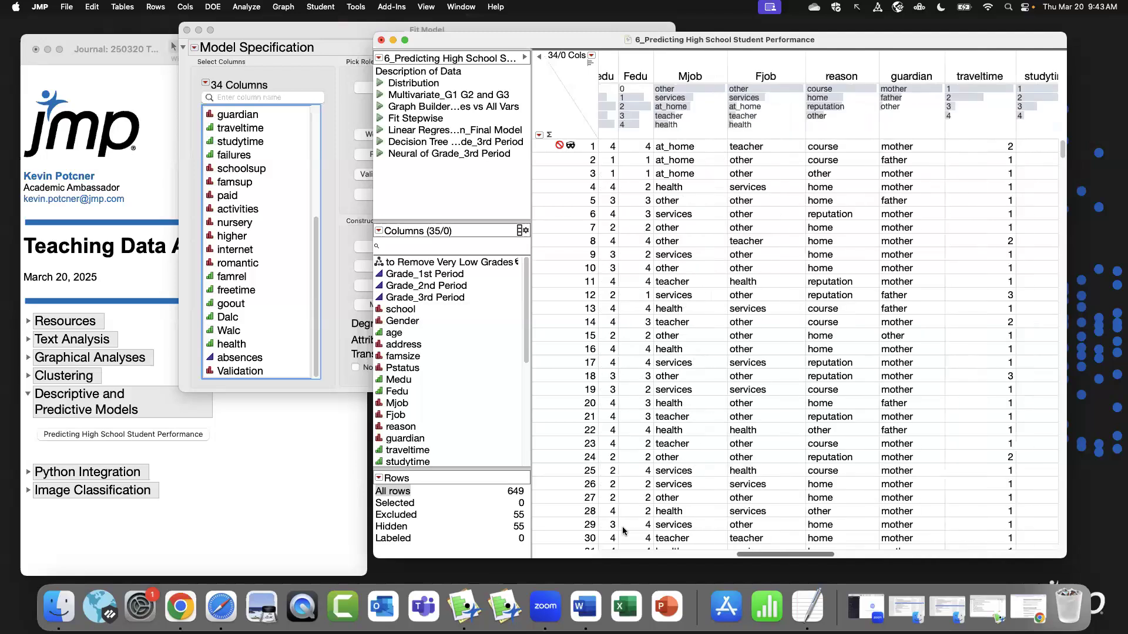
Open Make Validation Column without assigning roles, review the random training, validation and test rates, and close it without creating a column.
click(260, 7)
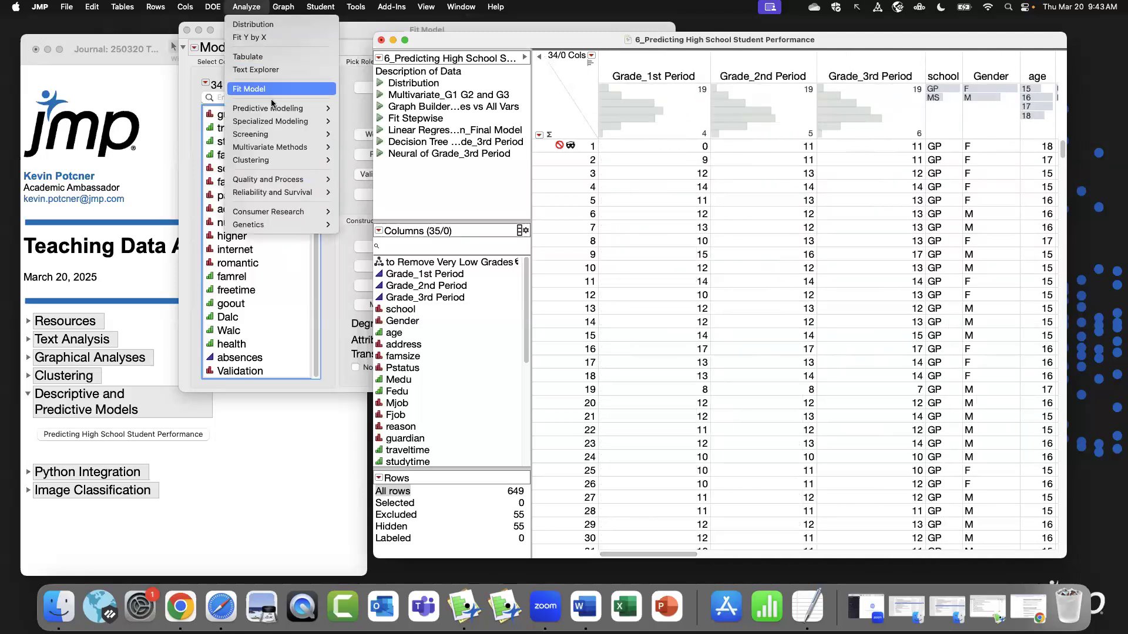
mouse_move(274, 111)
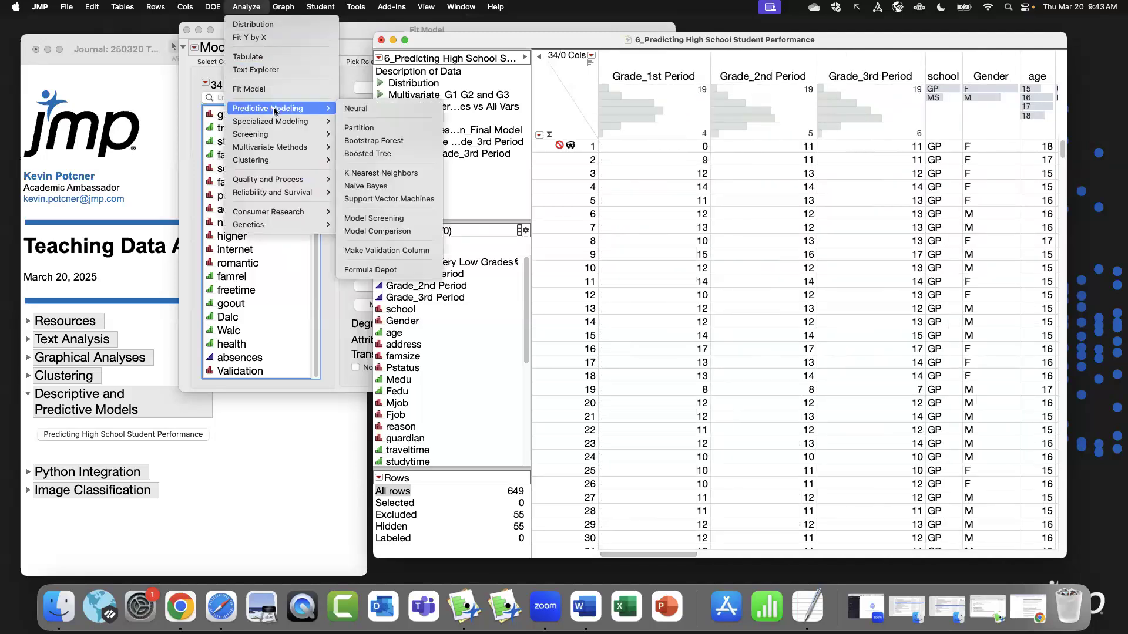
click(428, 254)
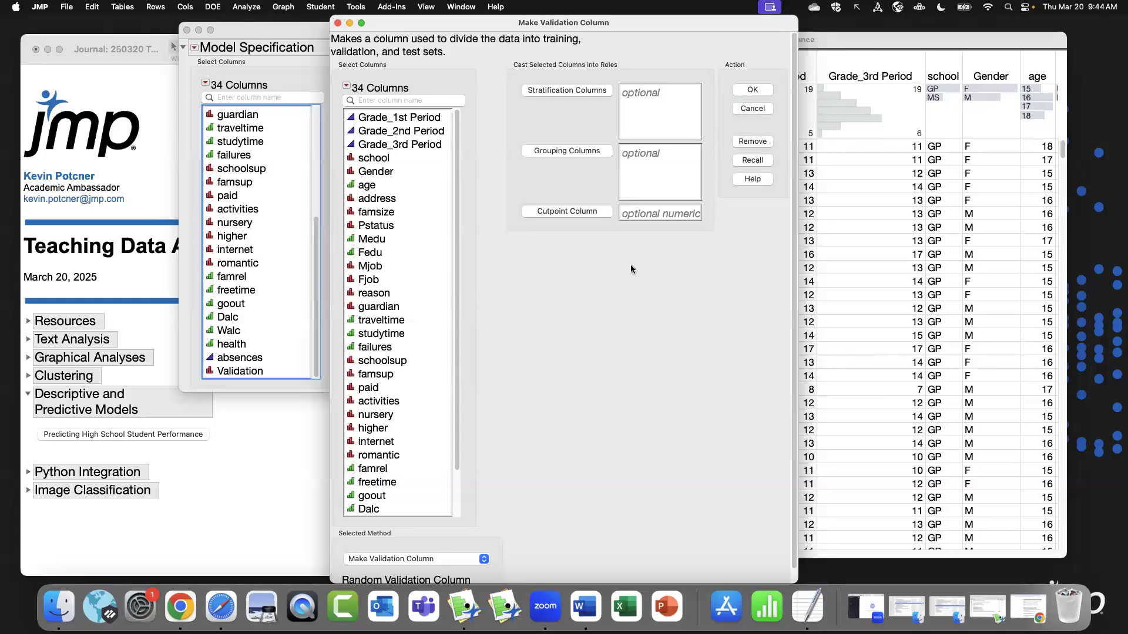
click(749, 90)
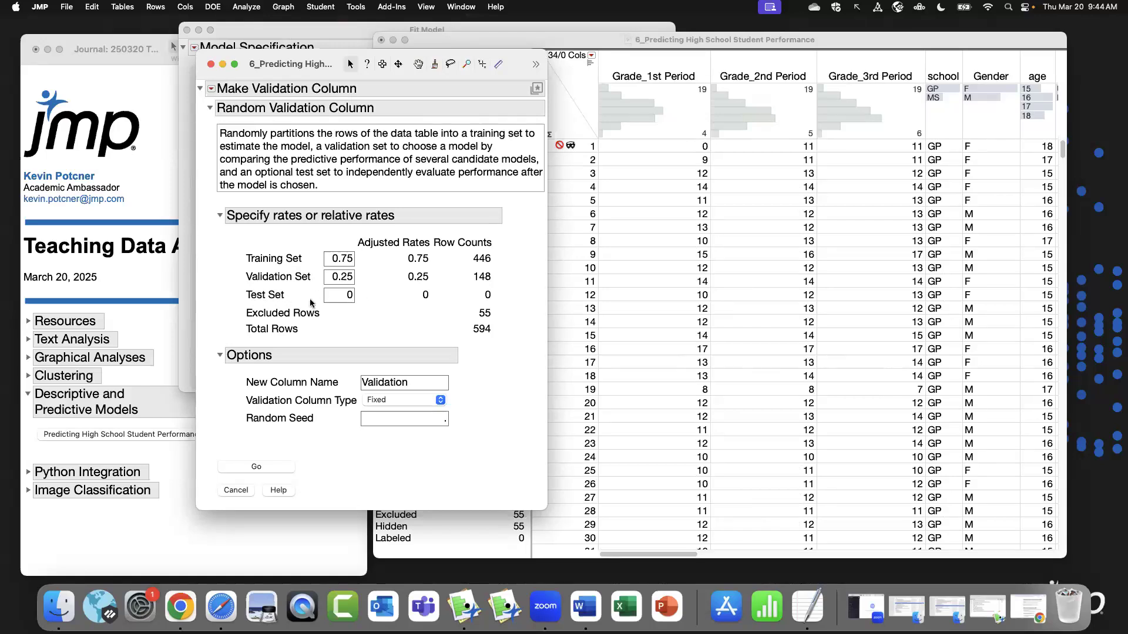
click(212, 63)
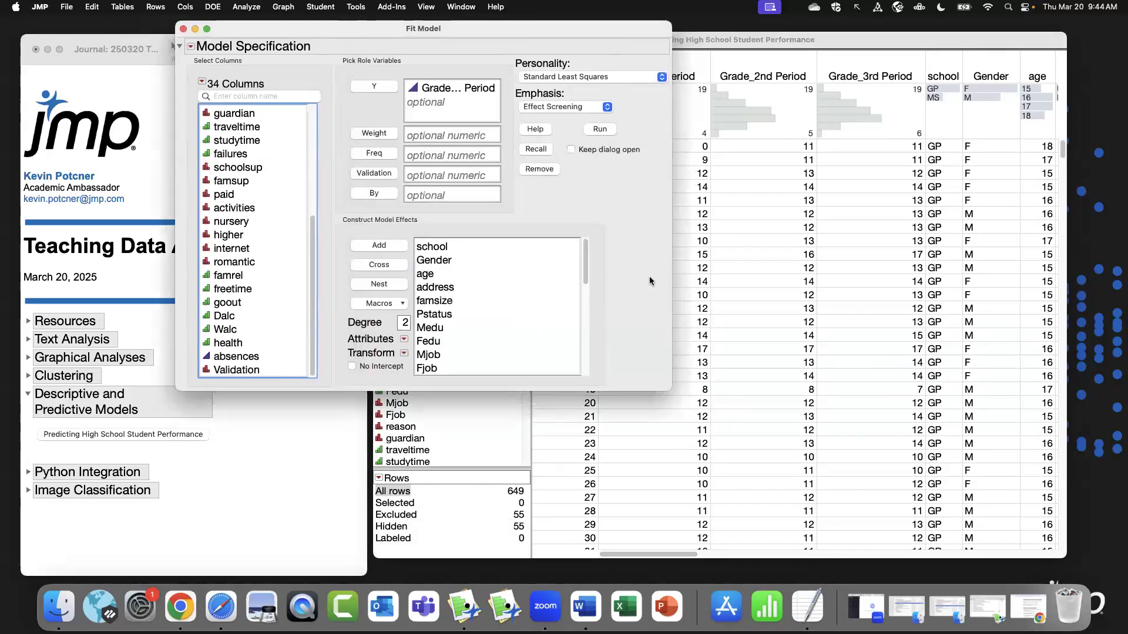
Assign the Validation column to the model's validation role, set the personality to Stepwise, and run the fit.
click(264, 370)
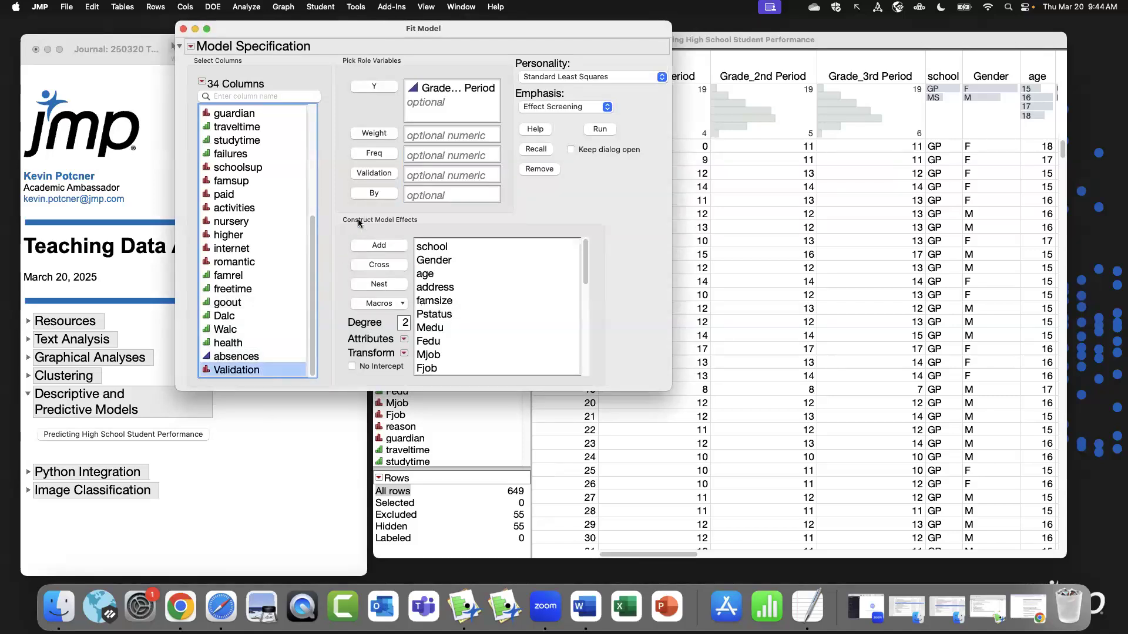
click(376, 173)
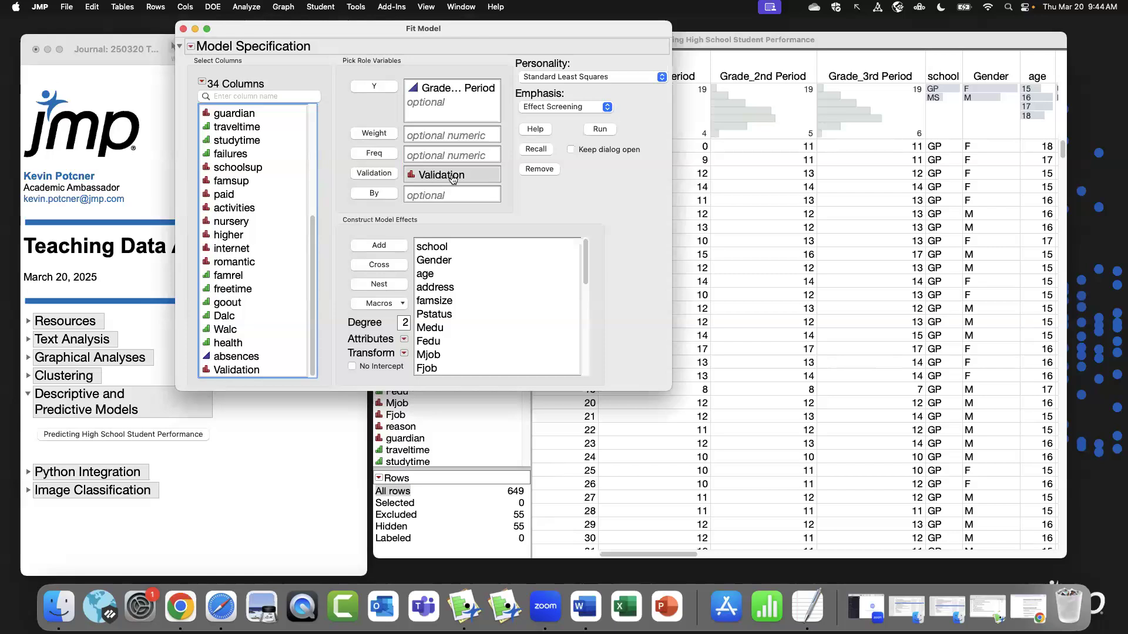
click(569, 79)
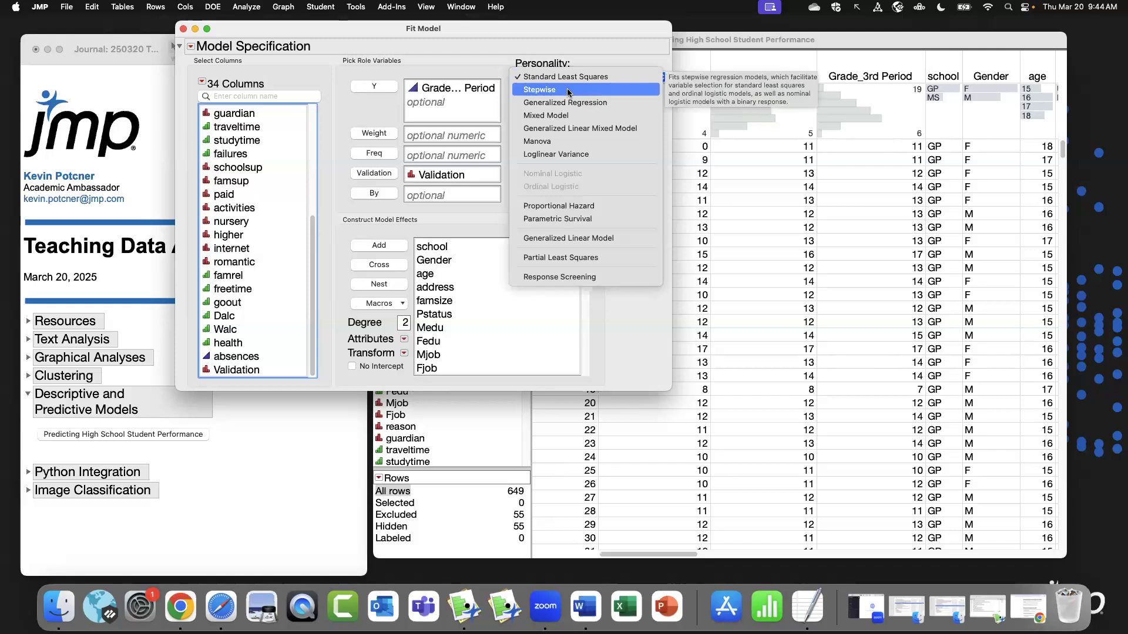
click(568, 92)
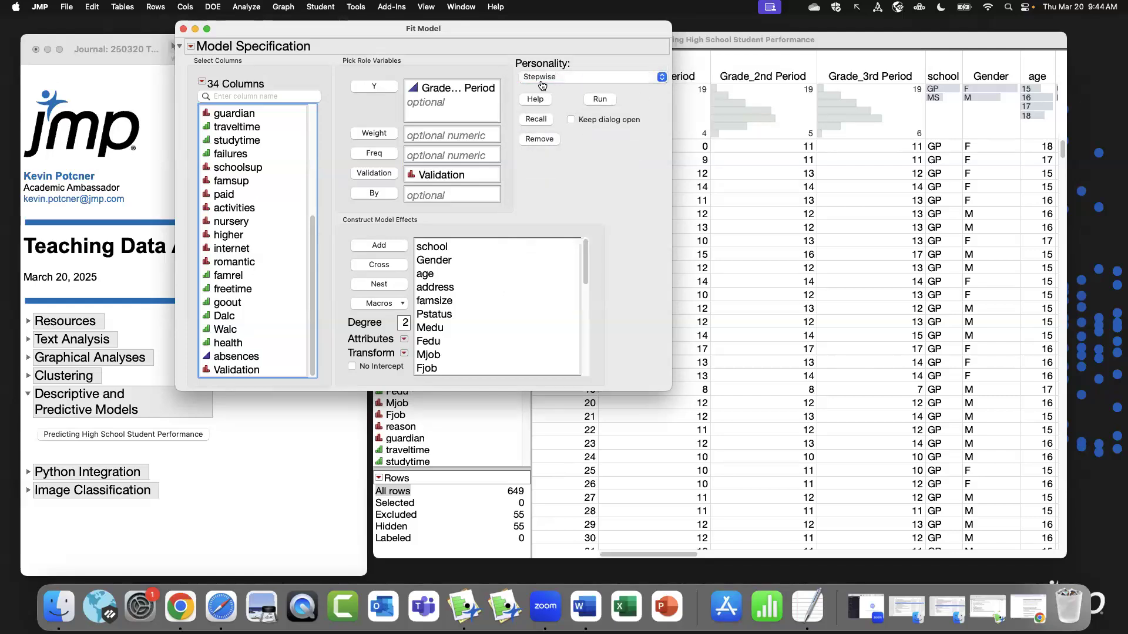
click(599, 100)
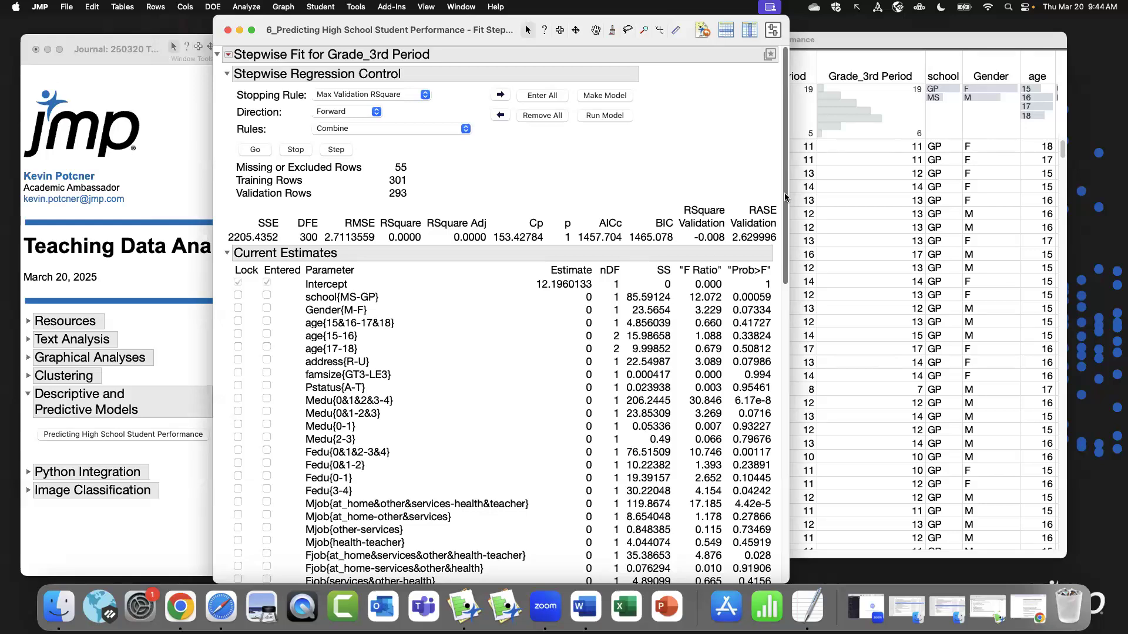
Review the stepwise direction and stopping rule options, keeping Forward and Max Validation RSquare.
click(350, 113)
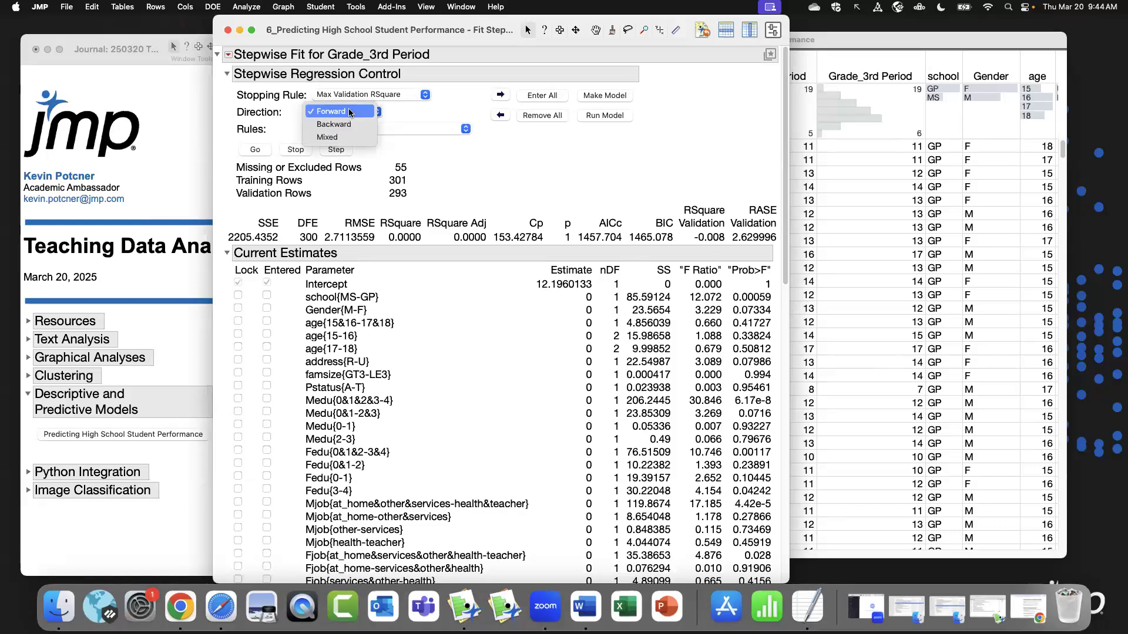
click(350, 112)
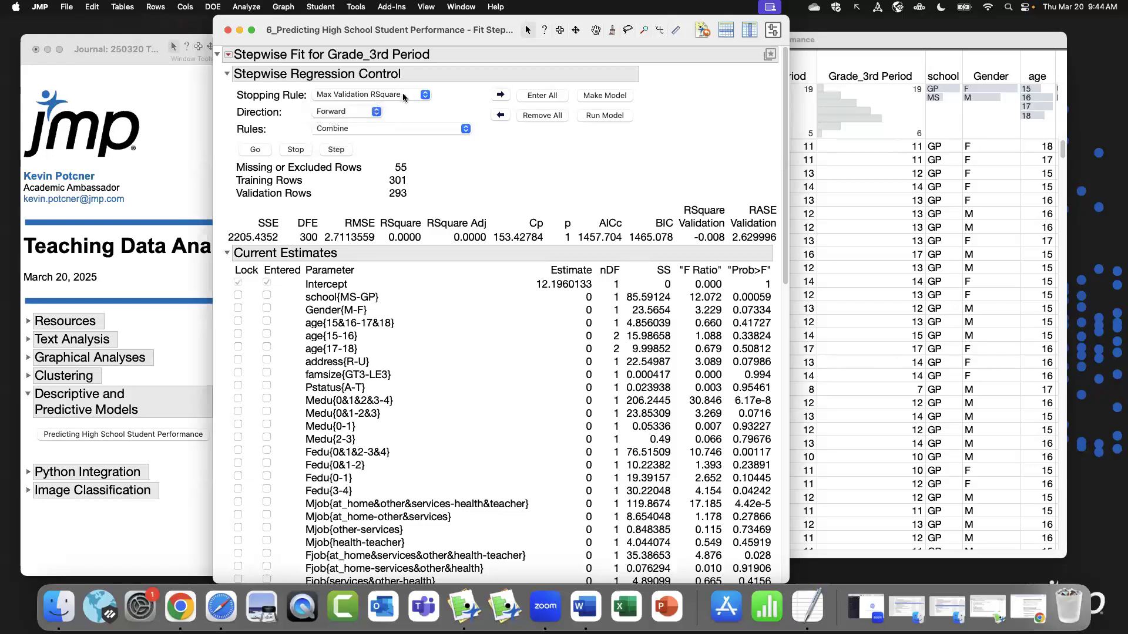
click(403, 94)
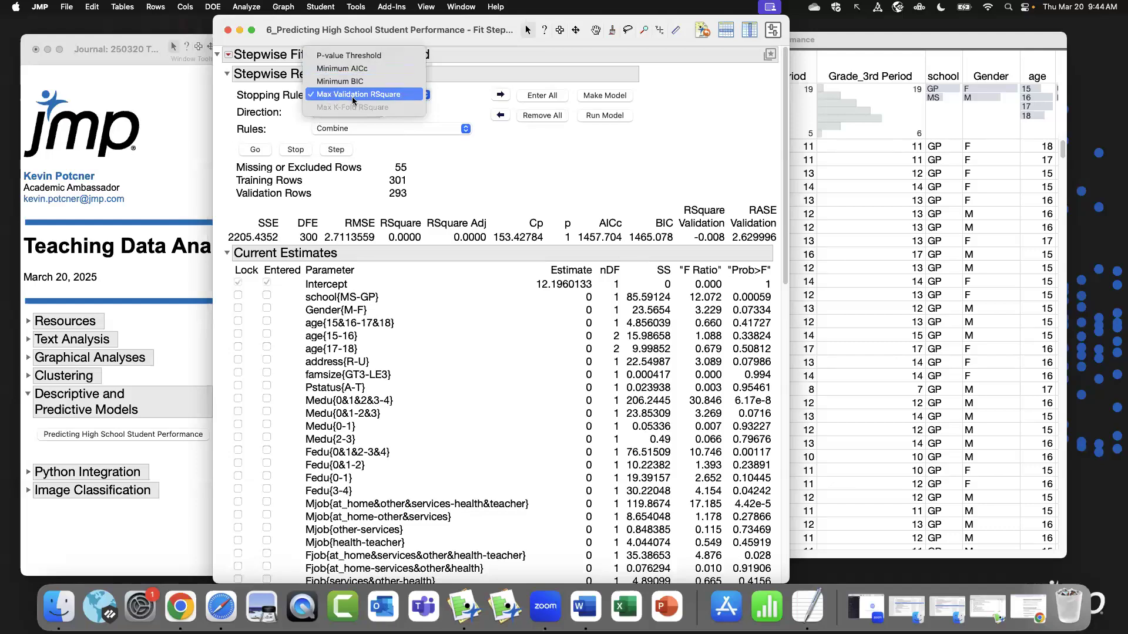
click(475, 190)
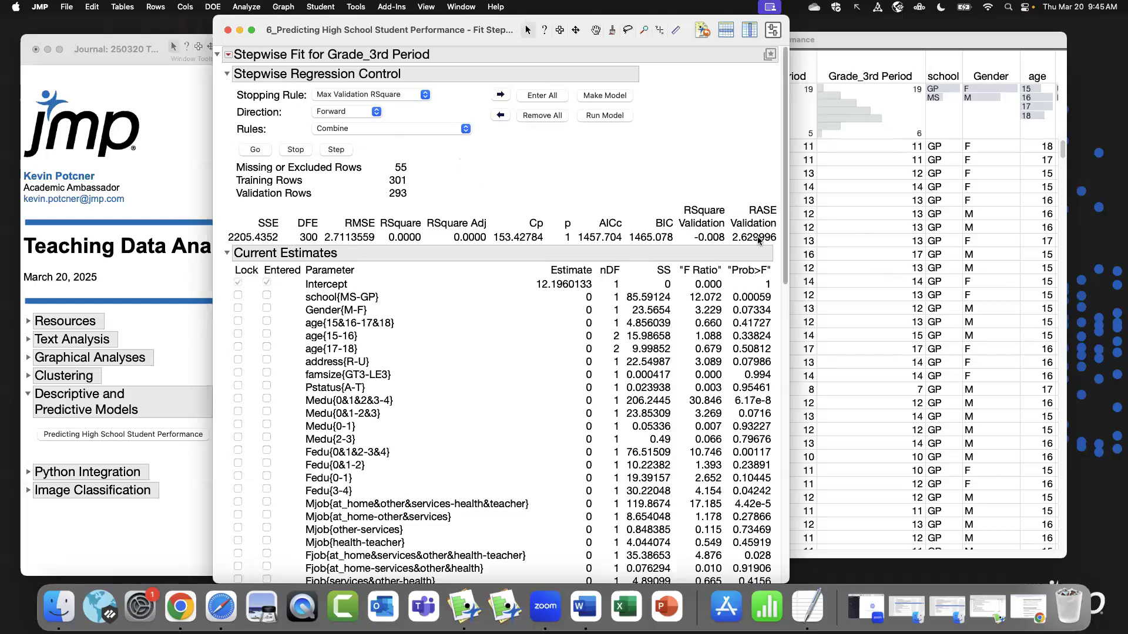
drag(783, 249, 783, 241)
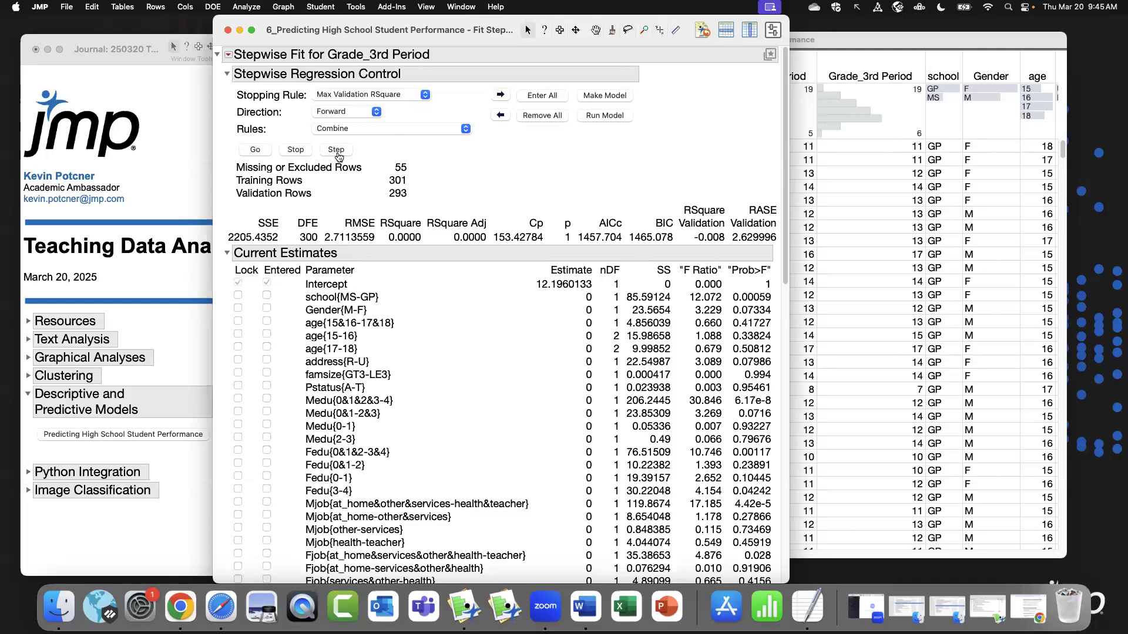
Advance the forward stepwise selection by a single step and examine the entered failures term in the current estimates.
click(336, 151)
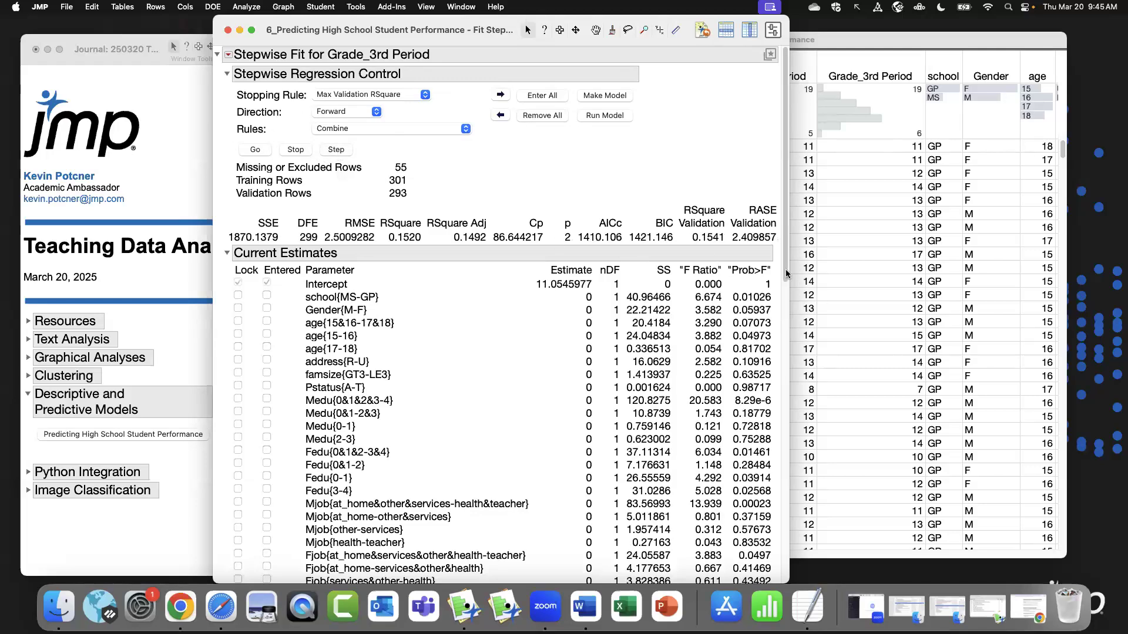
scroll(781, 294, down, 10)
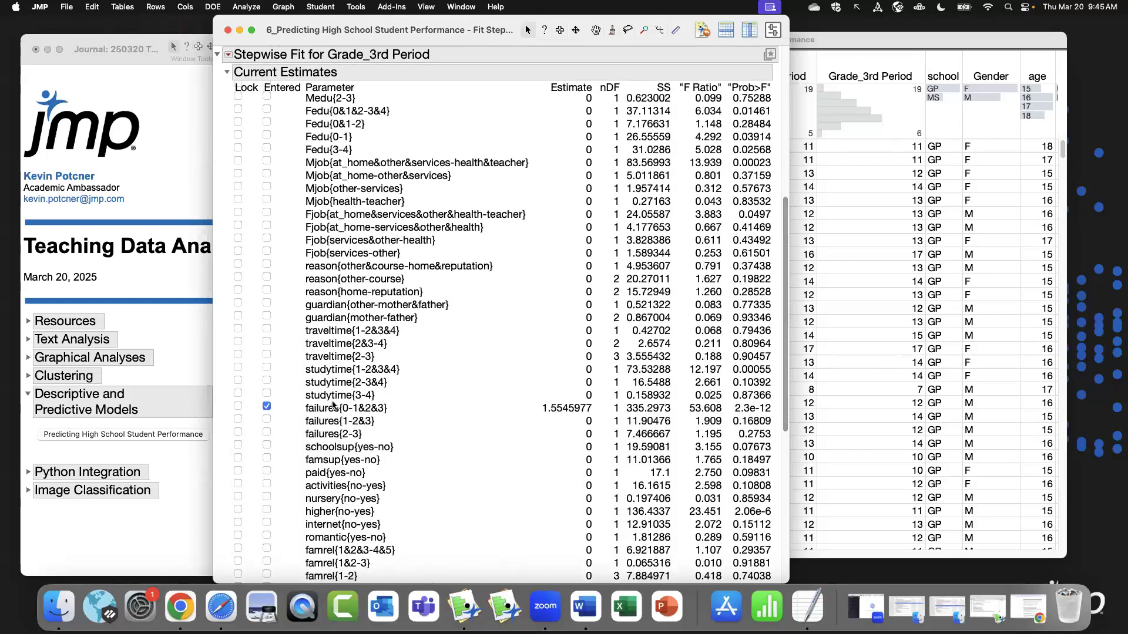
drag(227, 399, 416, 434)
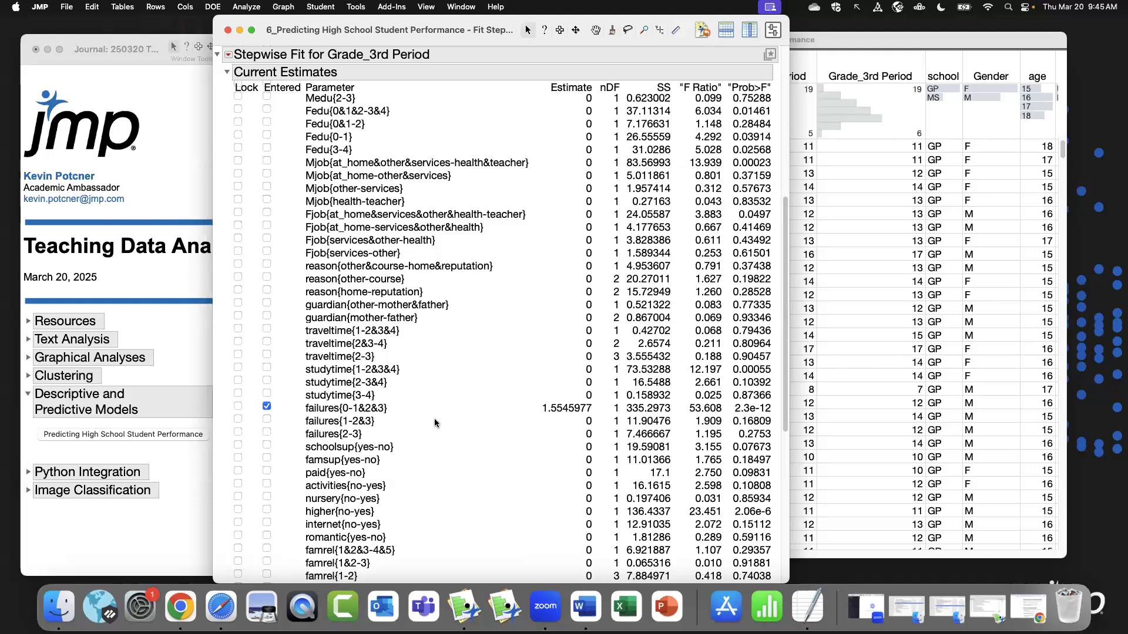
Run the forward stepwise selection through to completion under the Max Validation RSquare rule.
scroll(593, 303, up, 10)
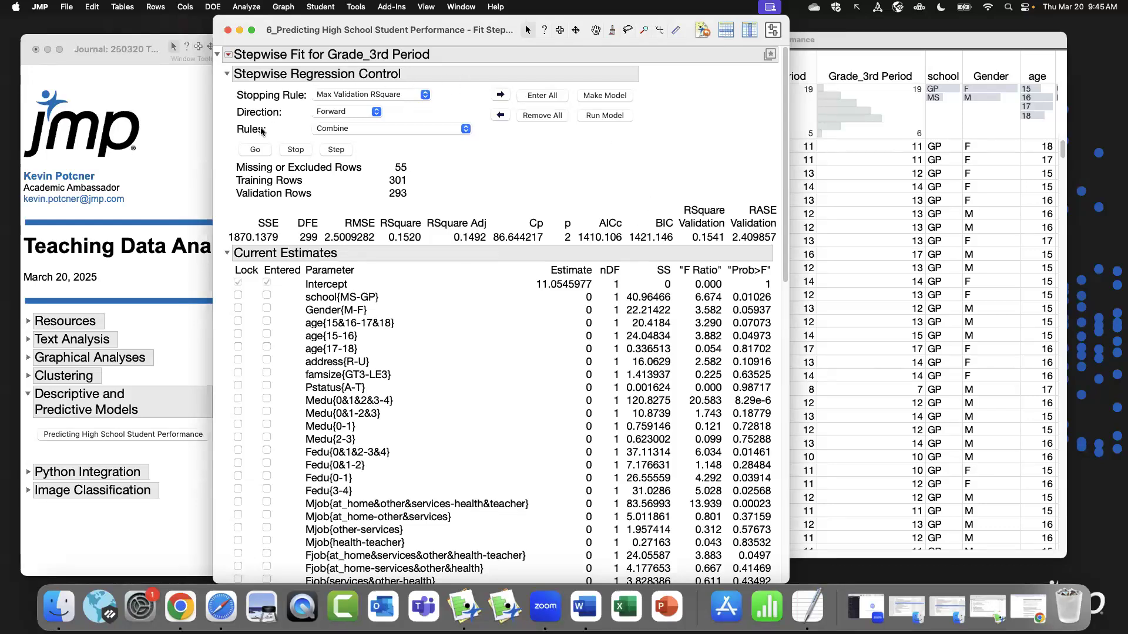
click(255, 150)
click(254, 151)
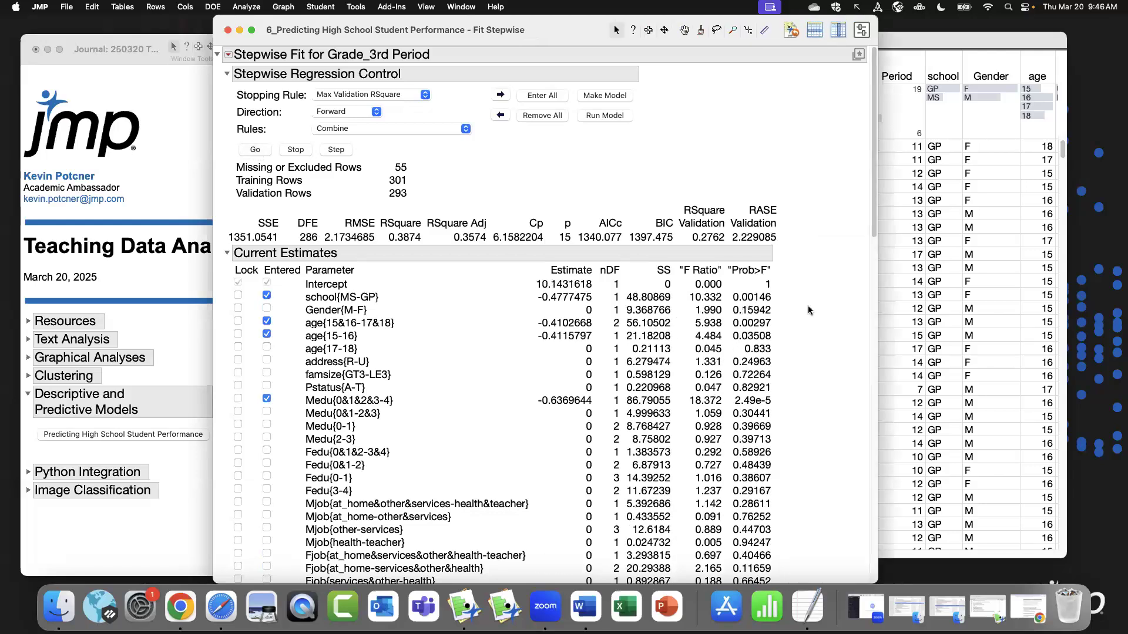
Make a Standard Least Squares model from the stepwise selection, change its report emphasis, and run it with the Validation column.
drag(872, 226, 886, 167)
click(618, 114)
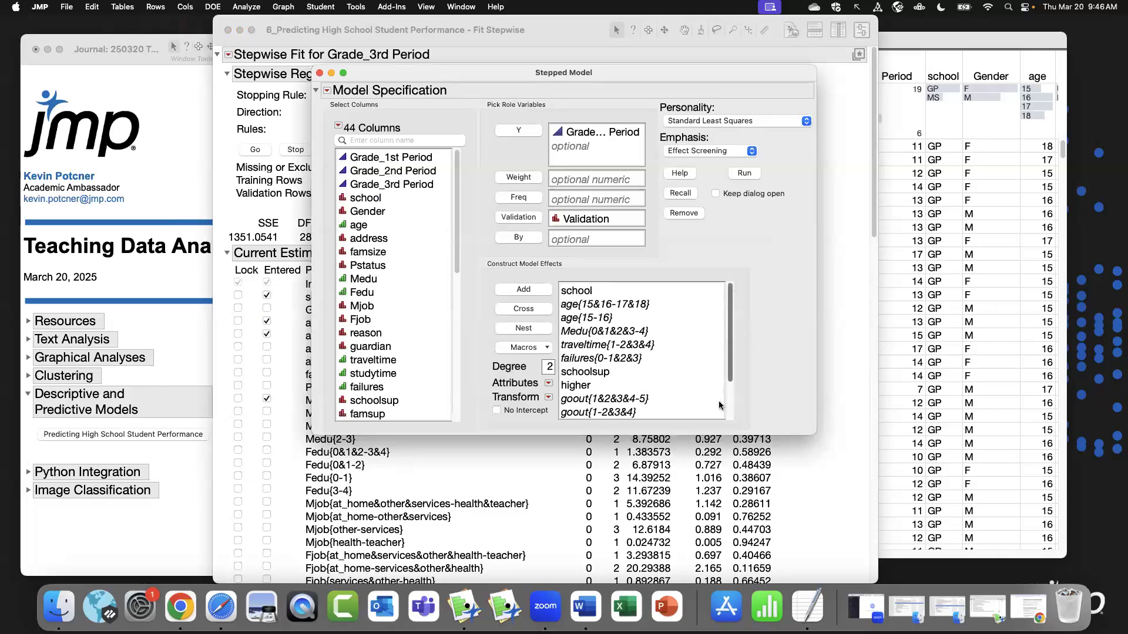
click(712, 151)
click(715, 166)
click(743, 174)
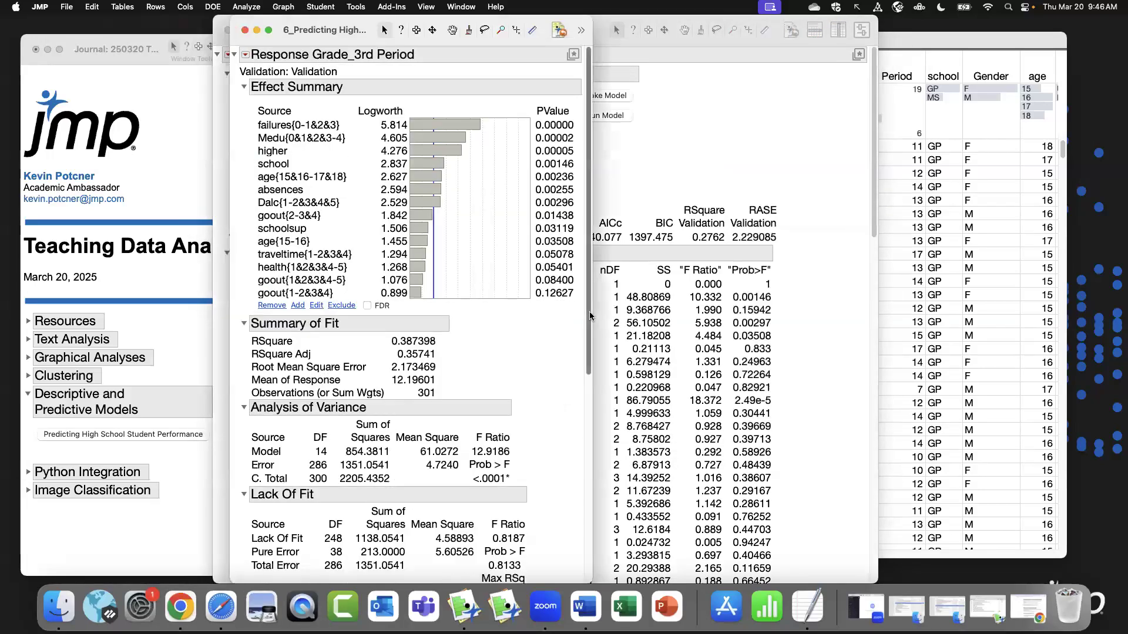
Collapse the Effect Summary, Summary of Fit, Analysis of Variance, Lack Of Fit and Parameter Estimates sections and examine the Crossvalidation results.
click(243, 87)
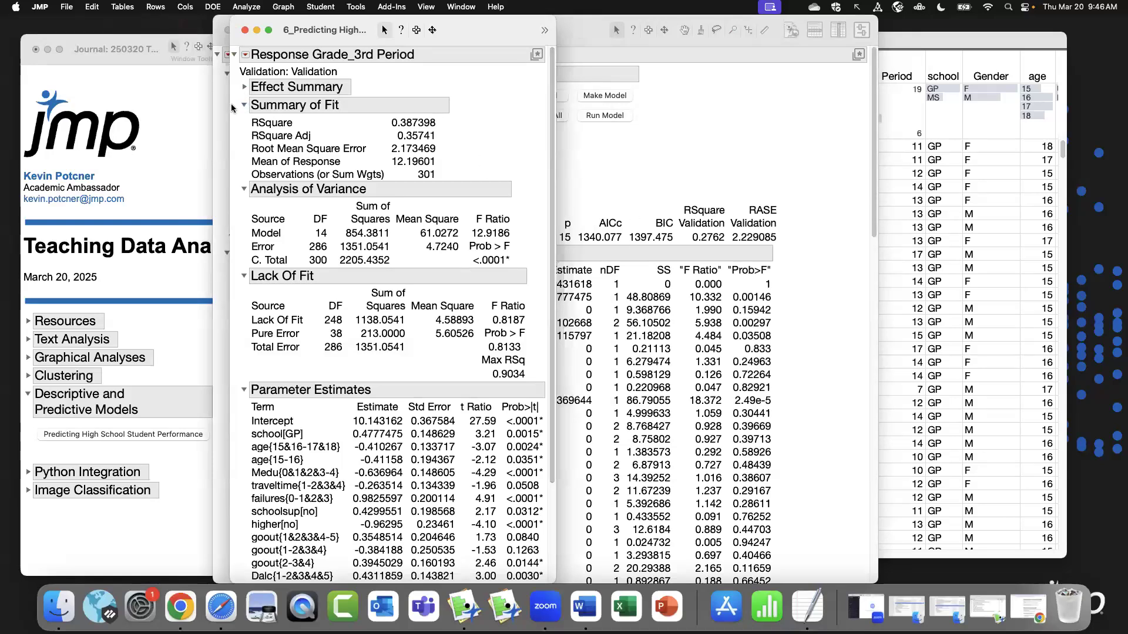
scroll(546, 245, down, 1)
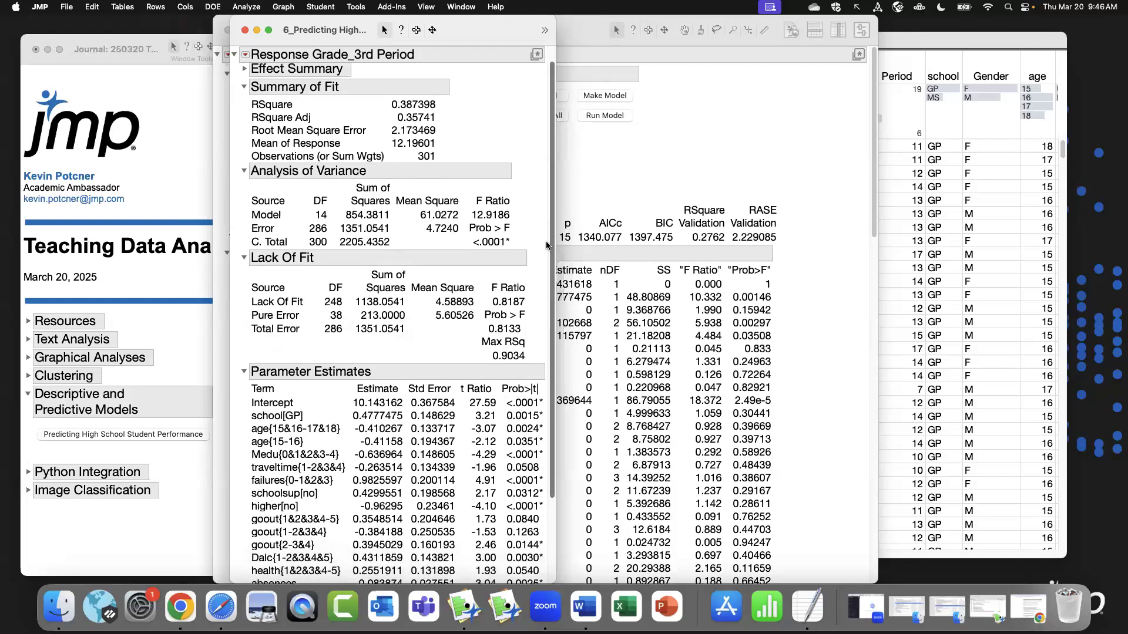
scroll(545, 250, down, 5)
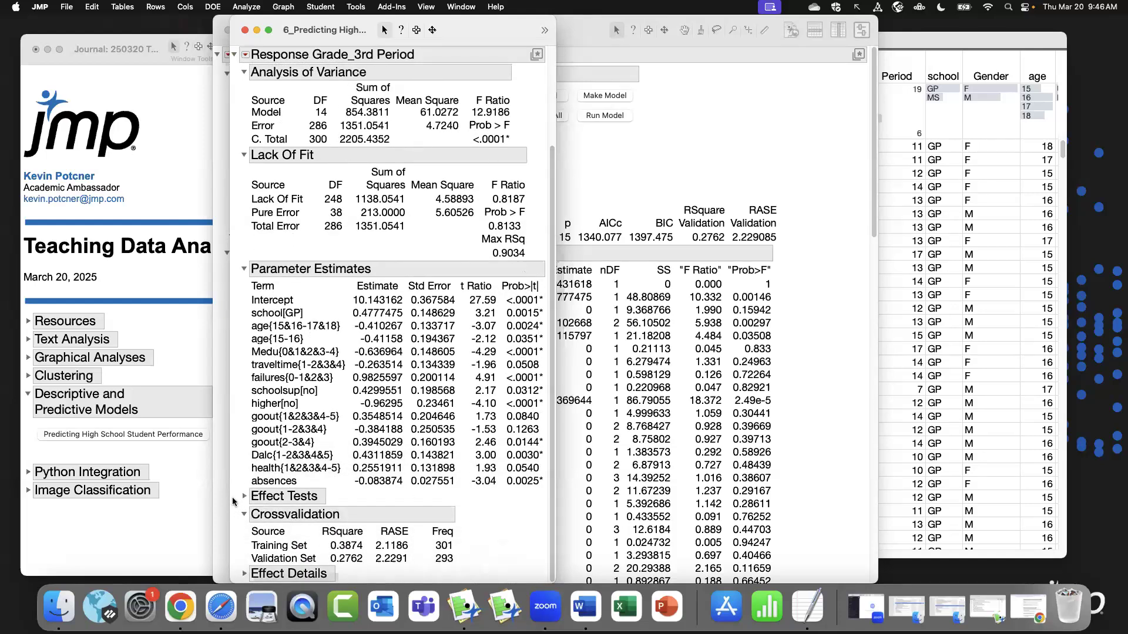
click(244, 155)
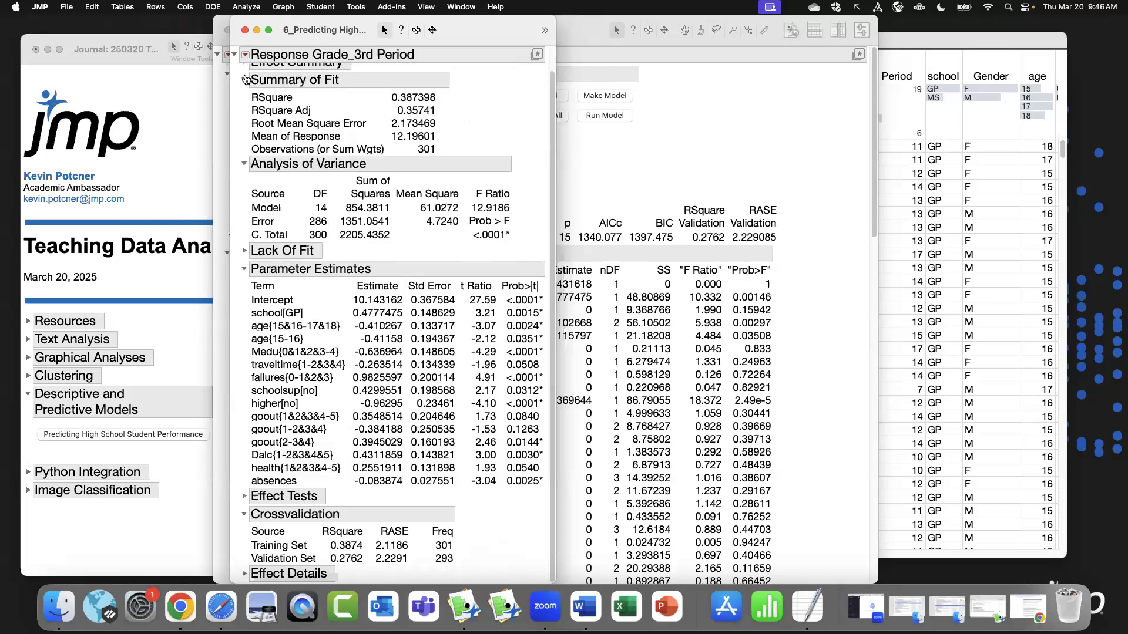
click(245, 80)
click(244, 123)
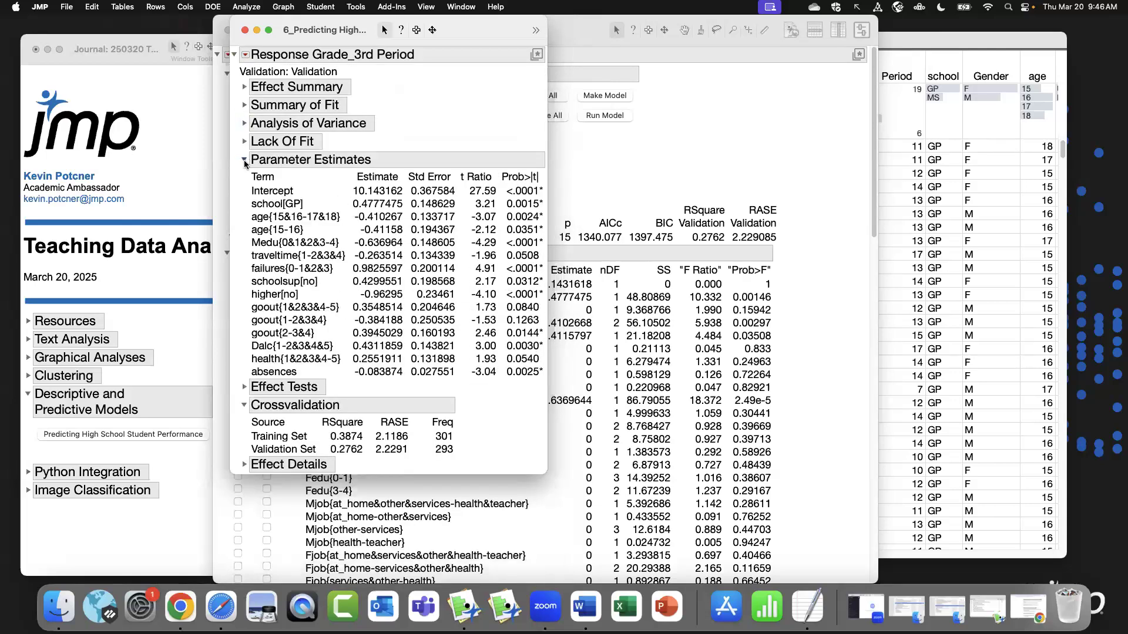
click(244, 160)
drag(452, 261, 600, 345)
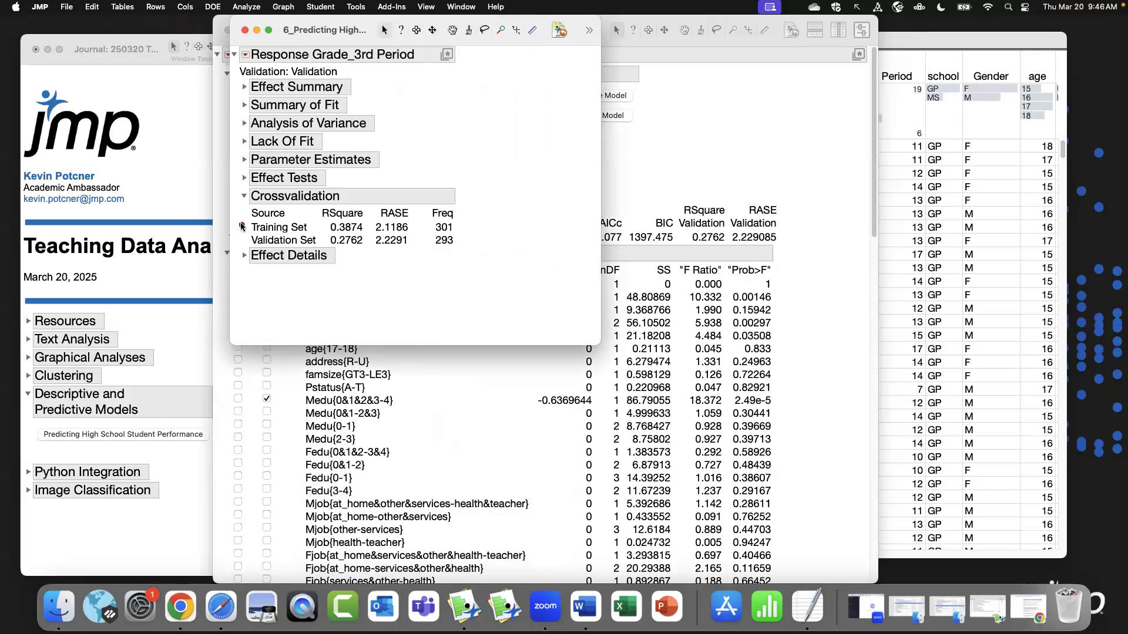
mouse_move(242, 229)
mouse_down()
mouse_move(277, 246)
mouse_move(463, 252)
mouse_up()
Add an Actual by Predicted plot to the least squares report and enlarge the report window to show it together with the Crossvalidation results.
click(246, 56)
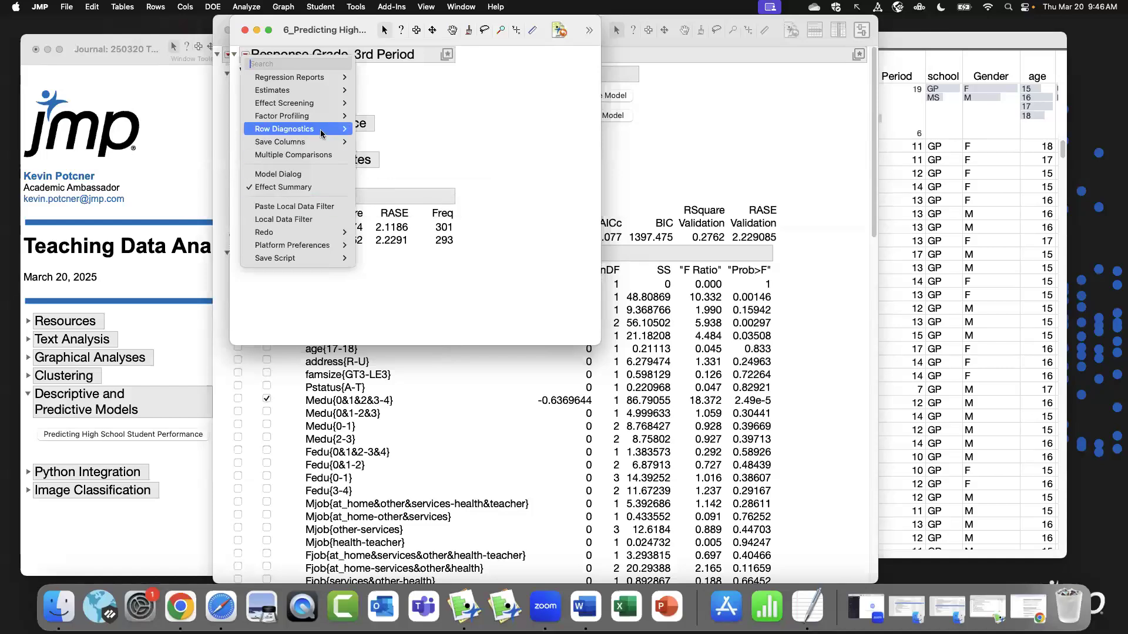
mouse_move(323, 130)
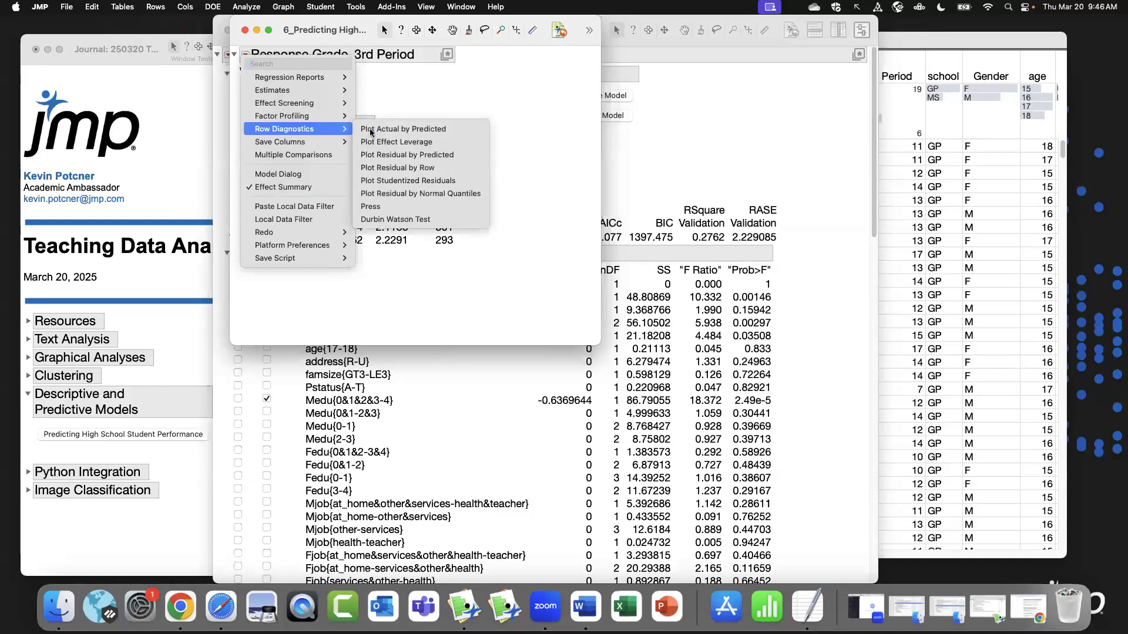
click(433, 129)
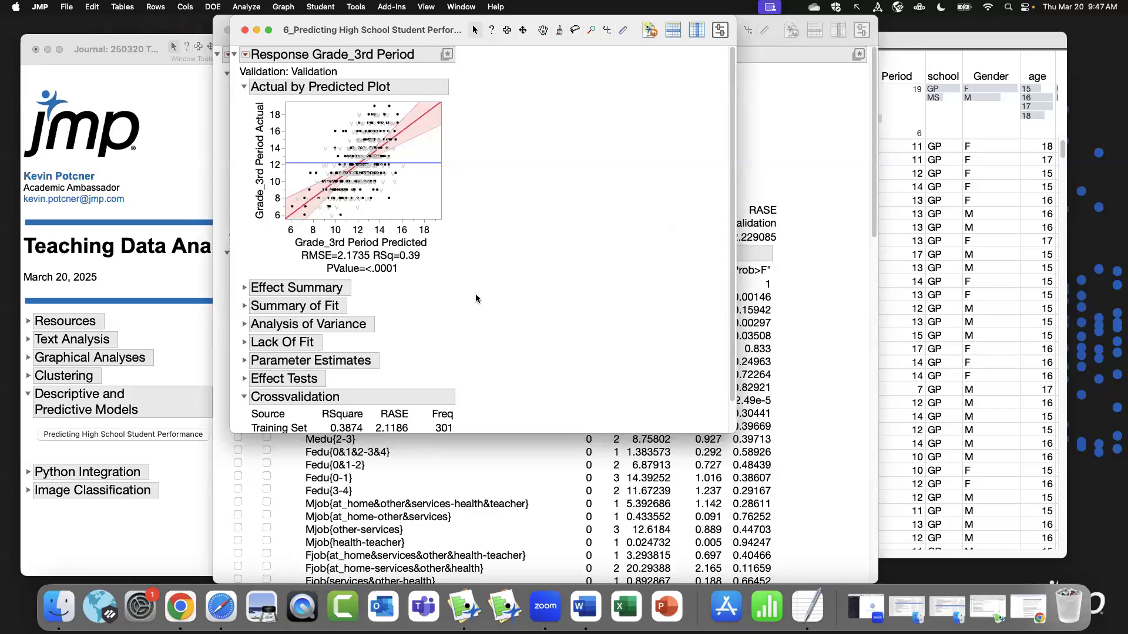
scroll(407, 297, down, 2)
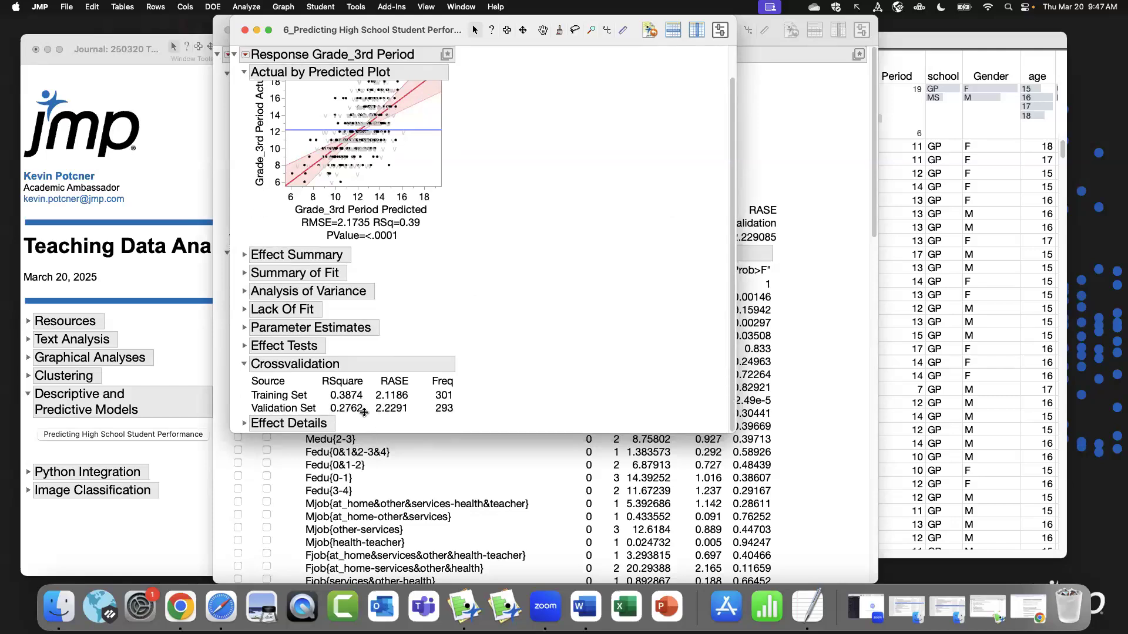
scroll(576, 202, up, 2)
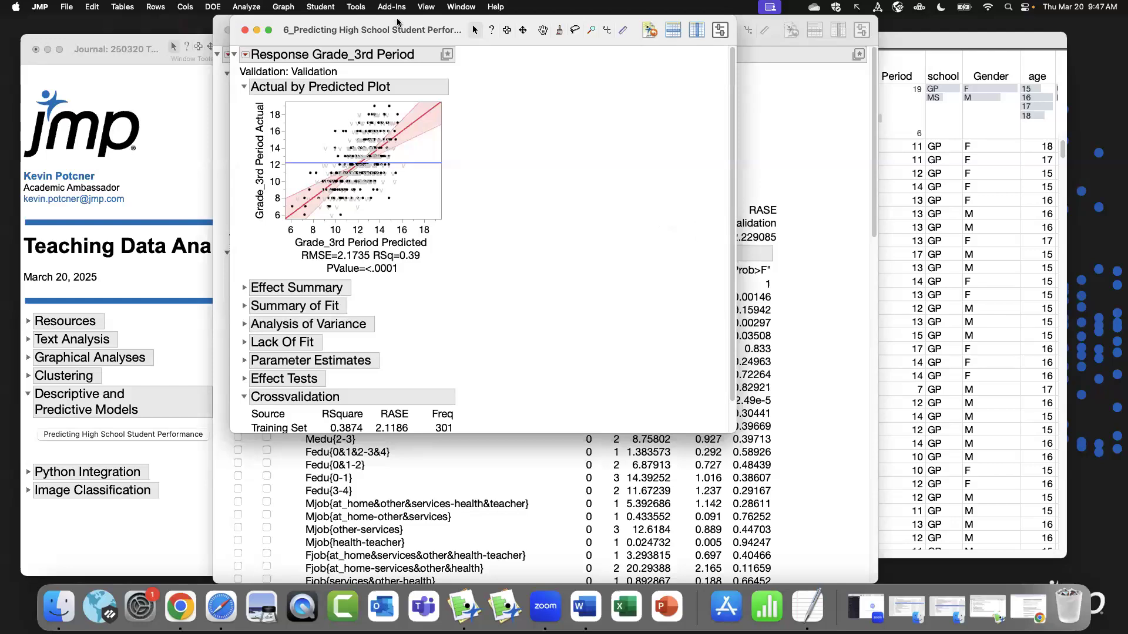
drag(397, 24, 443, 39)
scroll(779, 405, down, 2)
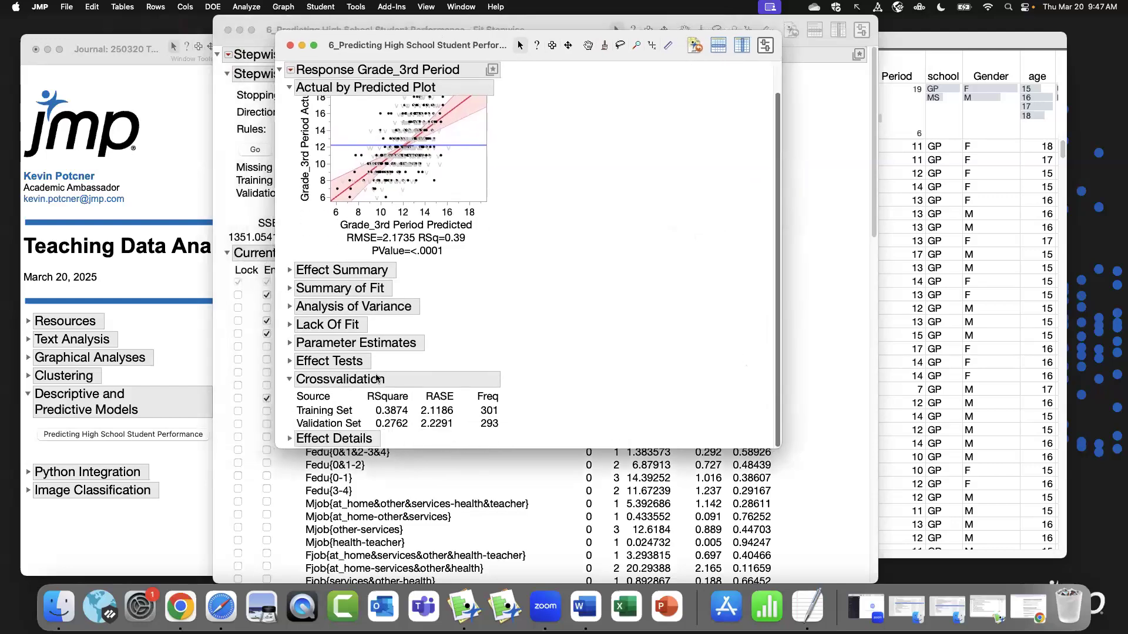
drag(781, 450, 806, 484)
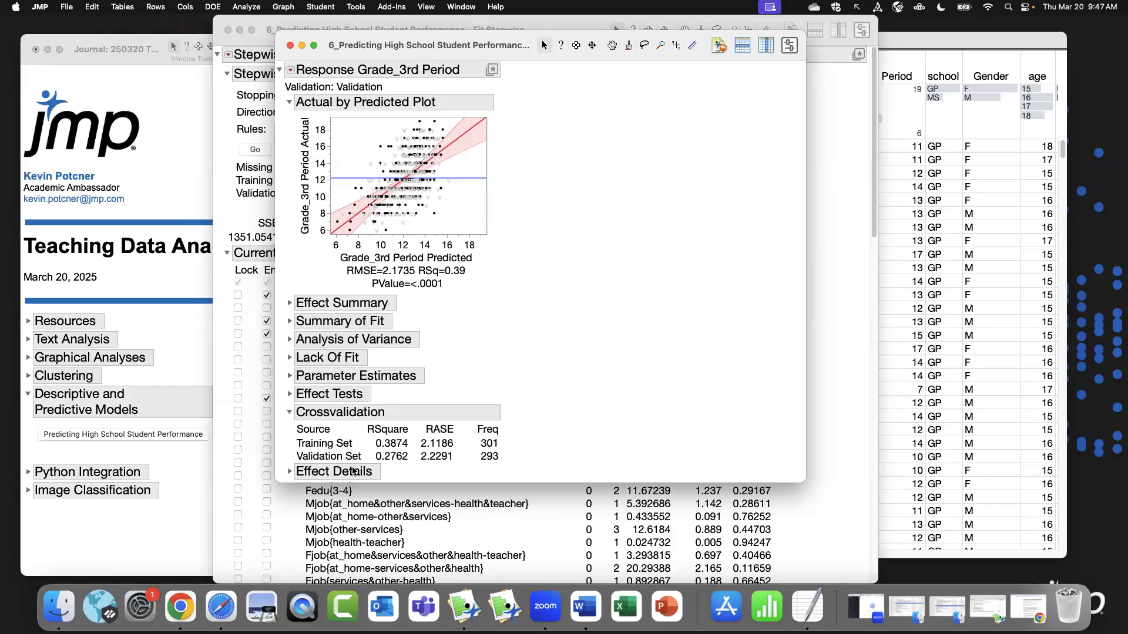
drag(804, 476, 809, 503)
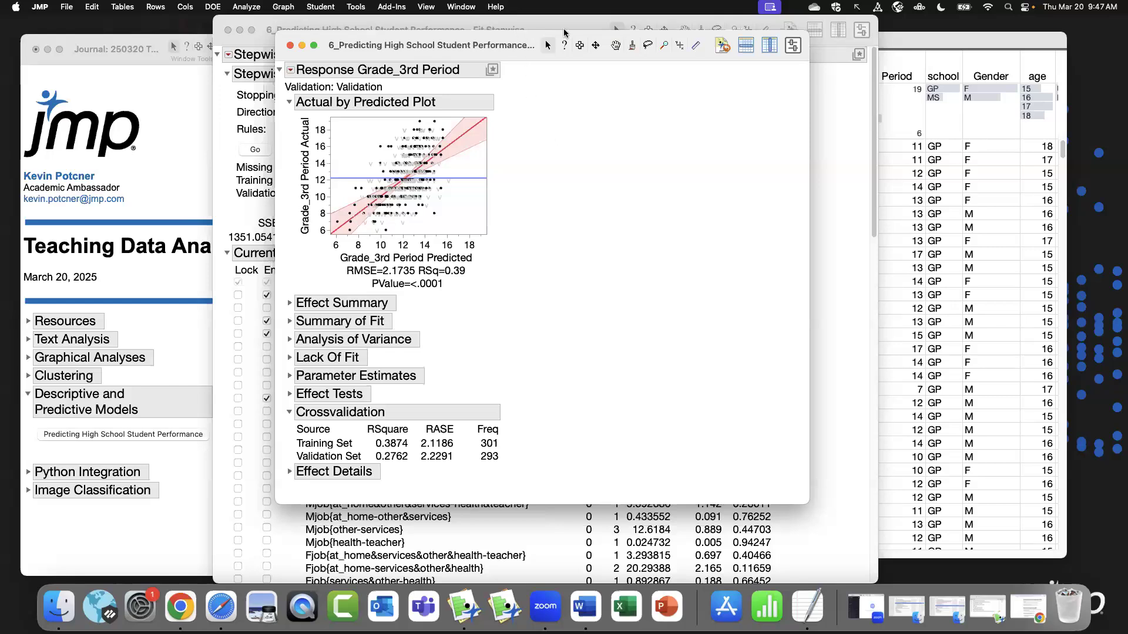
drag(563, 32, 557, 46)
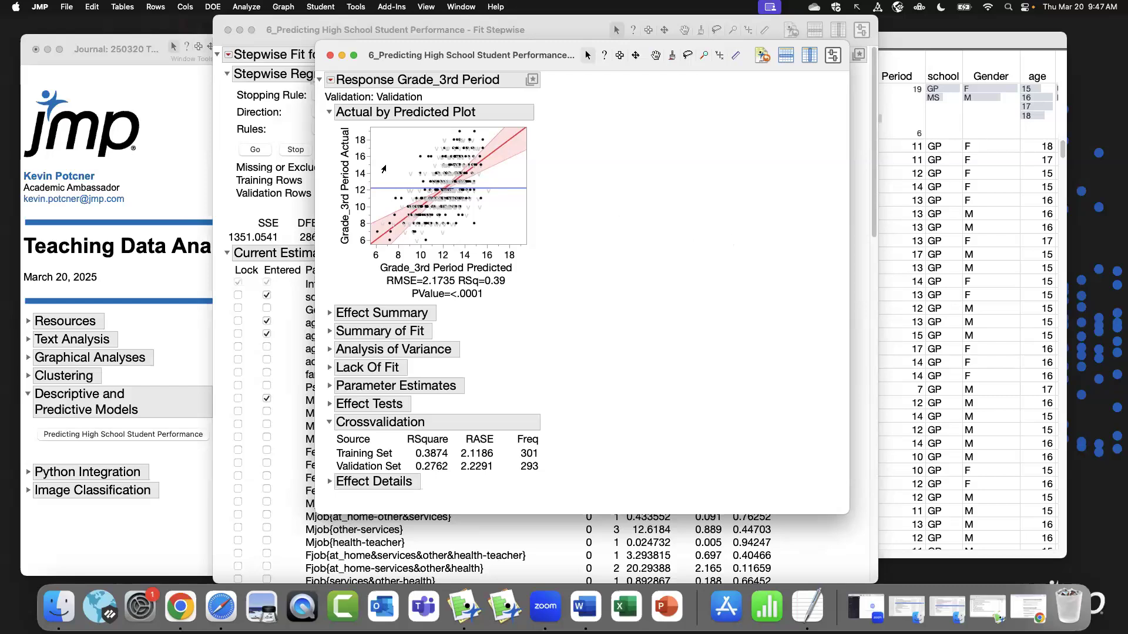
Add the Prediction Profiler to the least squares report and enlarge the report window to fit it.
click(330, 83)
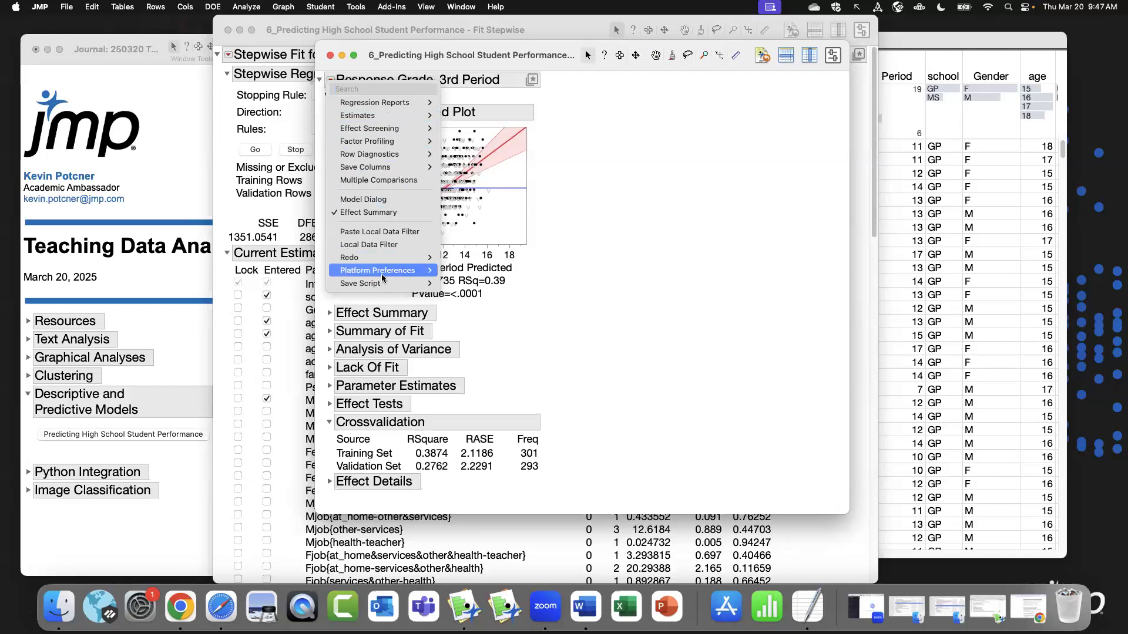
mouse_move(404, 159)
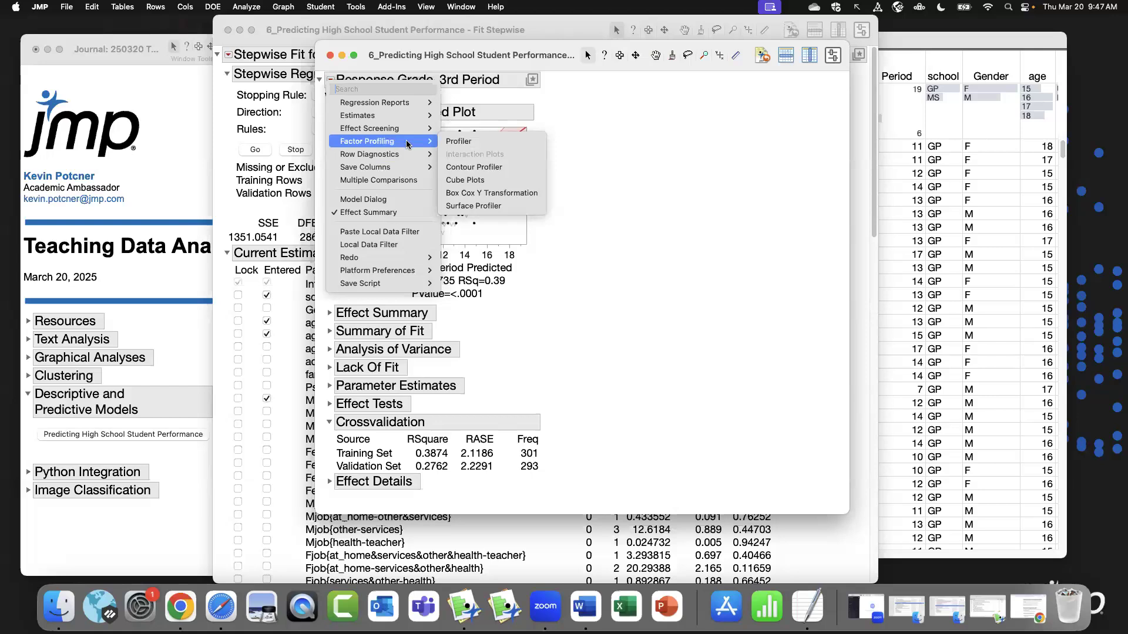
click(459, 141)
drag(847, 513, 1020, 553)
drag(683, 59, 608, 40)
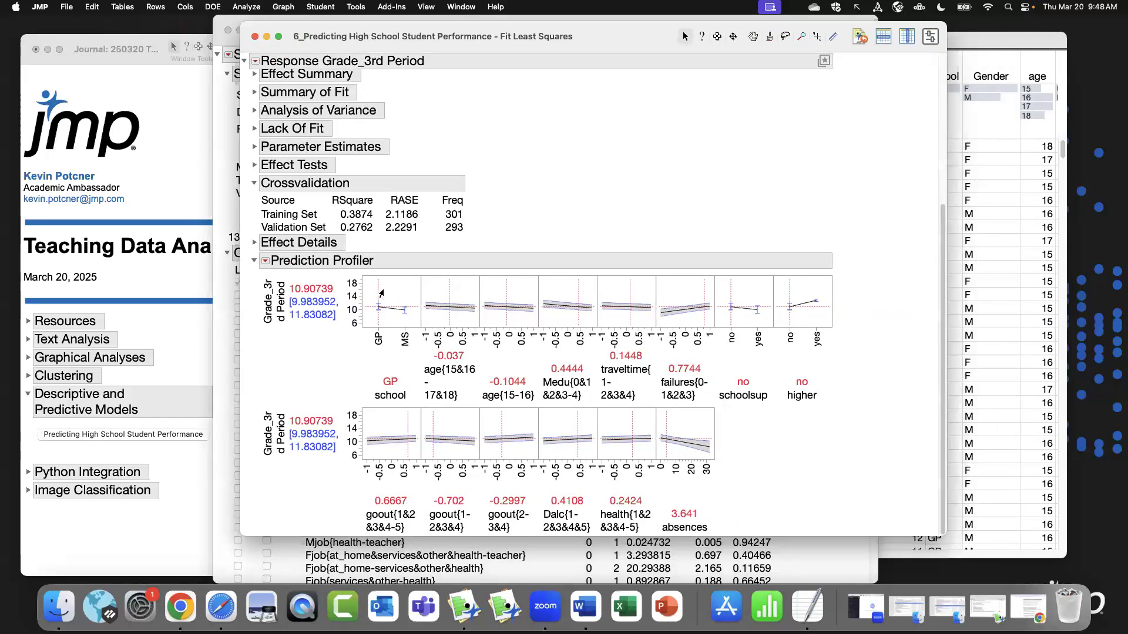
Set the profiler's age{15&16-17&18} to 0.518, age{15-16} to 0.67, Medu to 0.043, traveltime to 0.799 and failures to 0.043.
drag(450, 293, 685, 296)
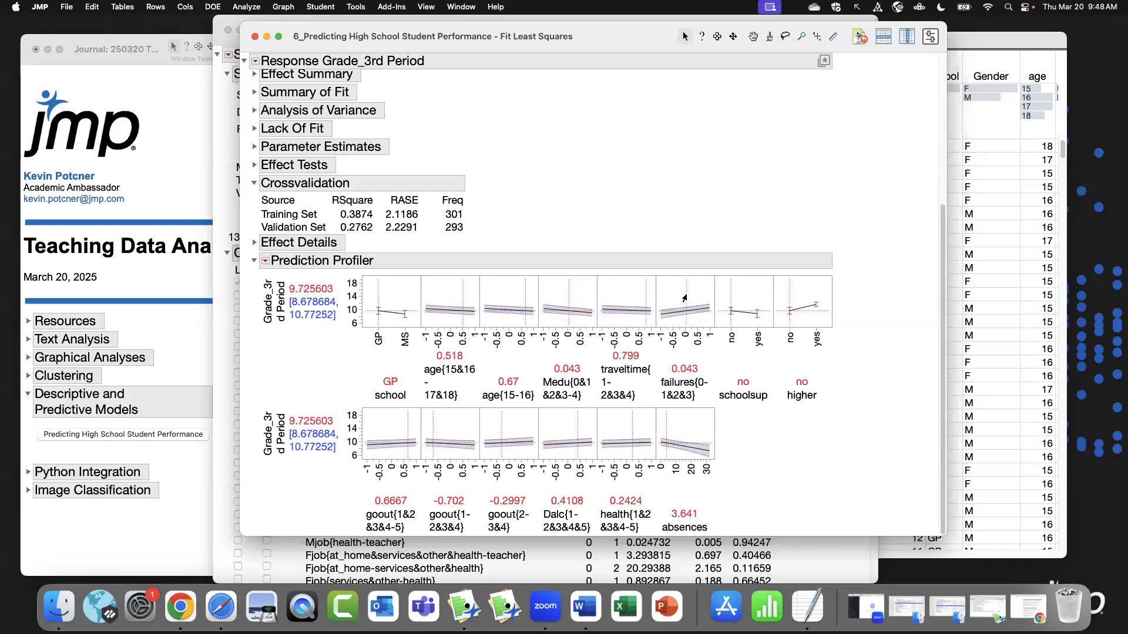
click(459, 356)
click(614, 357)
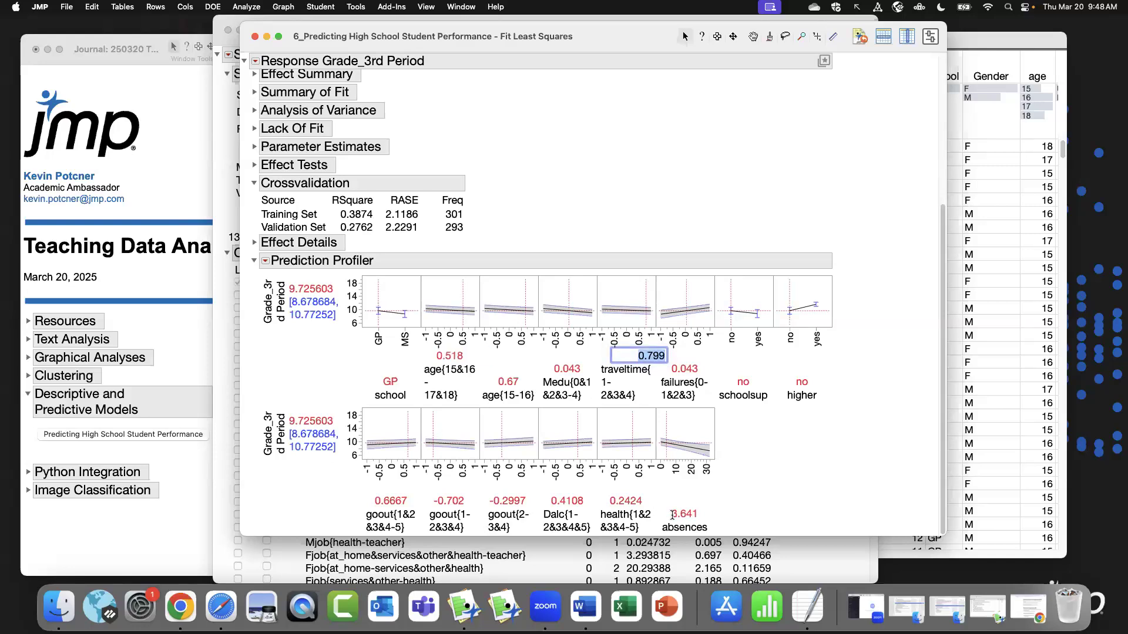
click(671, 513)
click(615, 499)
click(558, 500)
click(517, 500)
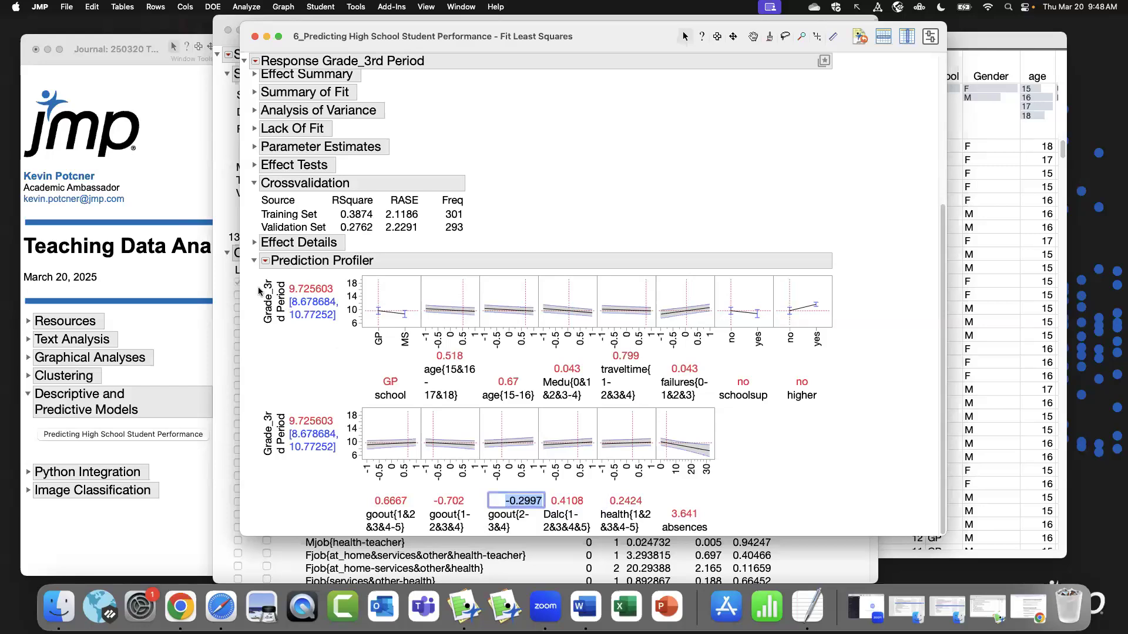
Save the least squares report's script to the data table under the name Fit Least Squares.
drag(246, 274, 354, 345)
drag(656, 46, 730, 46)
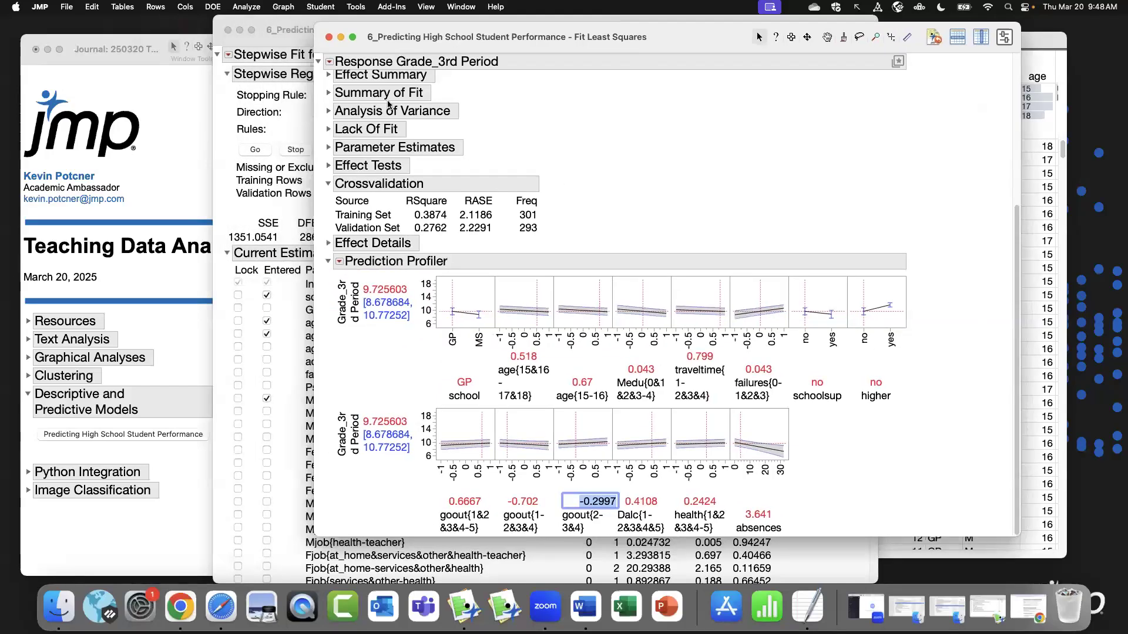
click(330, 62)
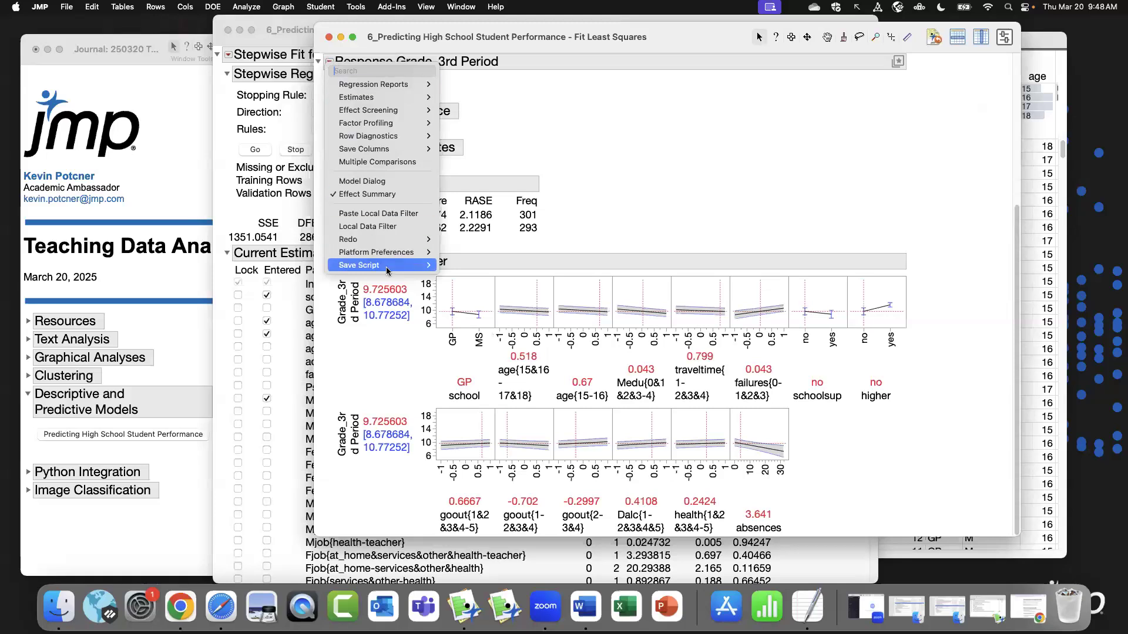
mouse_move(388, 271)
click(464, 265)
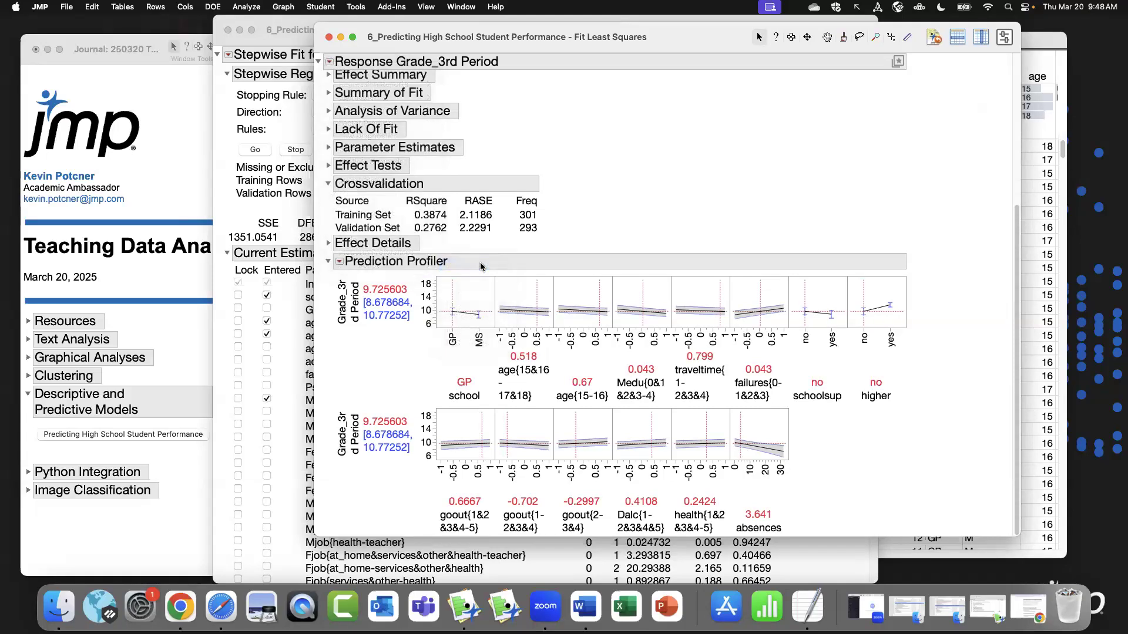
click(764, 314)
Close the Fit Least Squares and Fit Stepwise reports and return to the student performance data table.
click(329, 38)
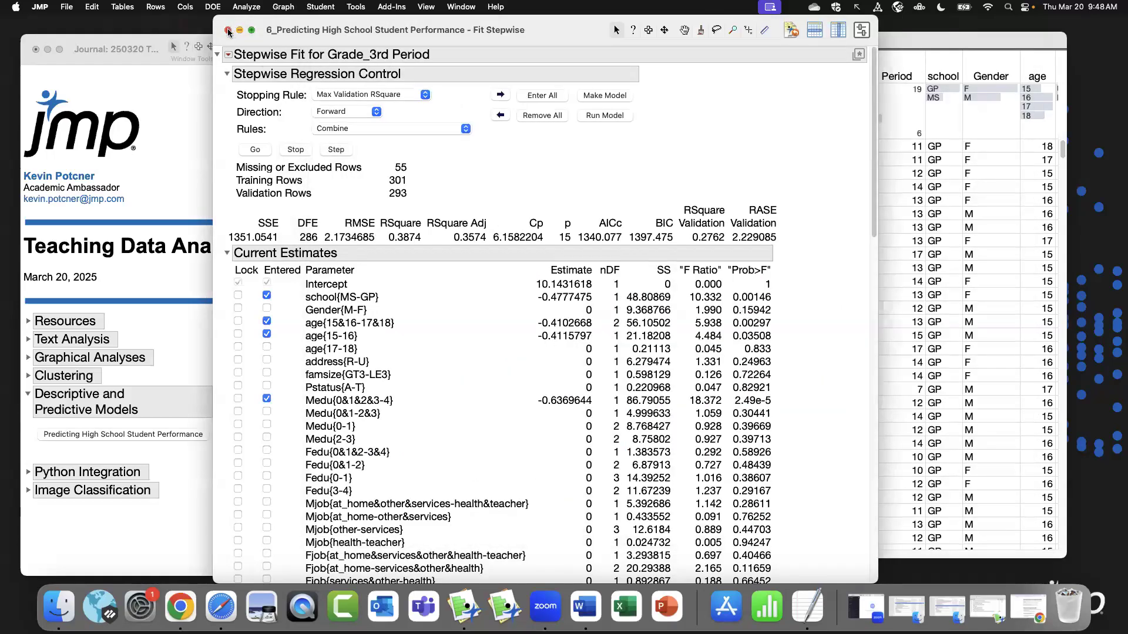
click(228, 31)
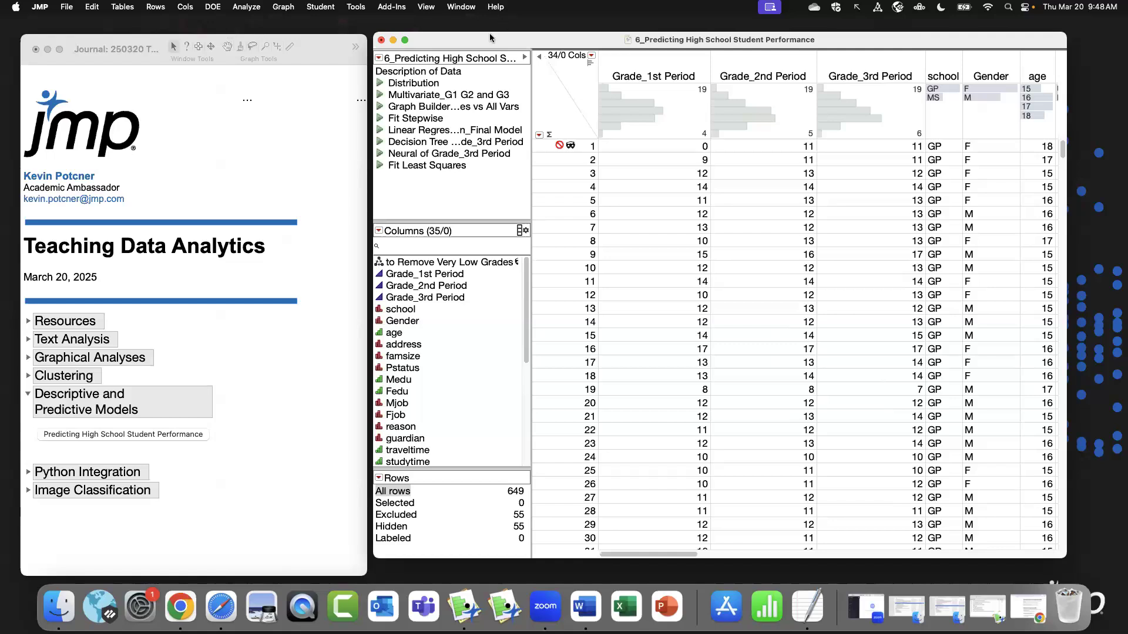
drag(488, 42, 483, 42)
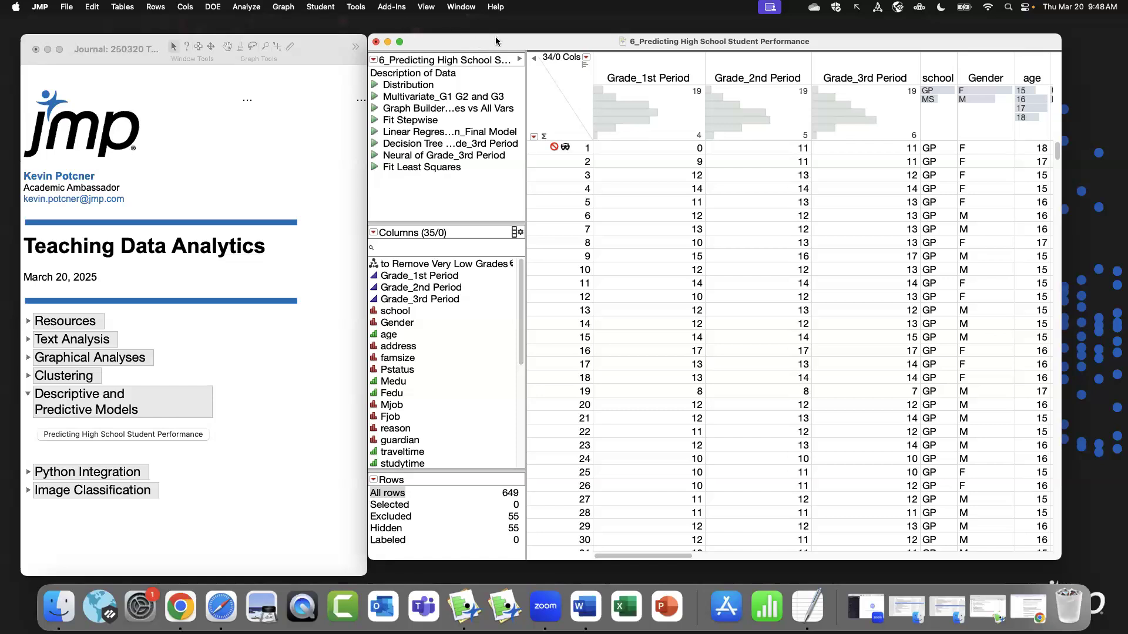
Launch the Partition platform from predictive modeling and assign Grade_3rd Period as the response.
click(244, 7)
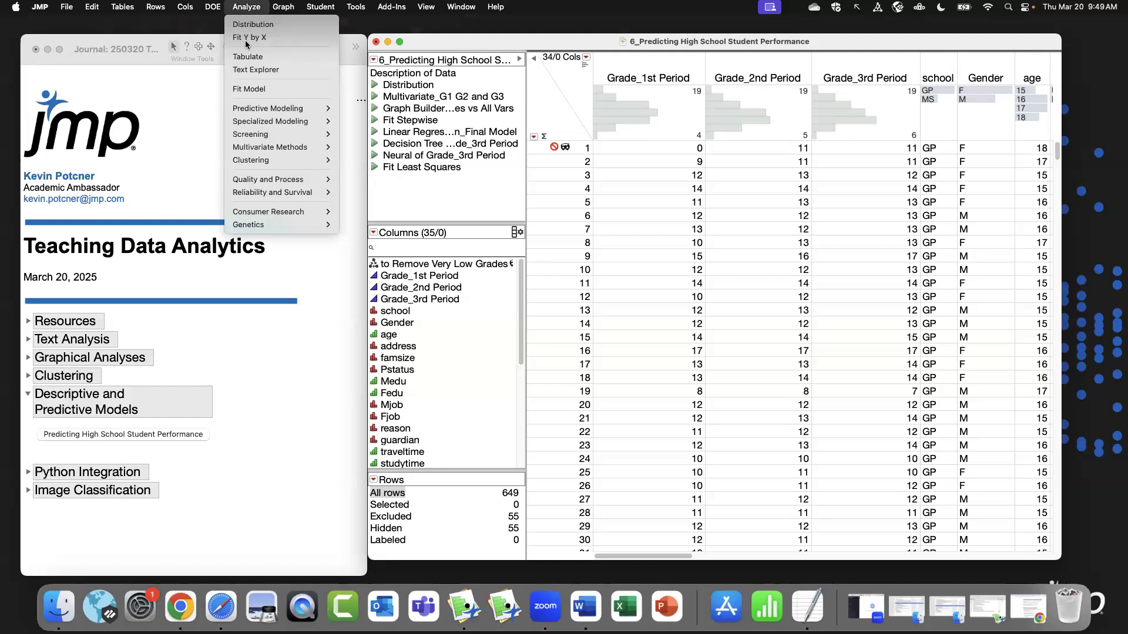
mouse_move(256, 109)
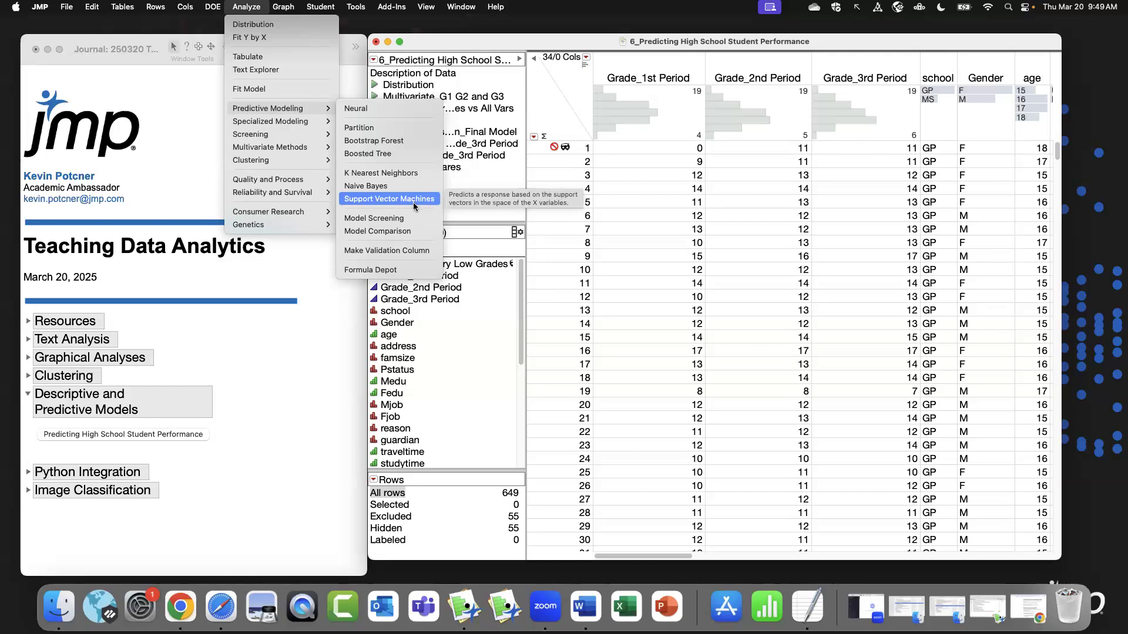
click(419, 128)
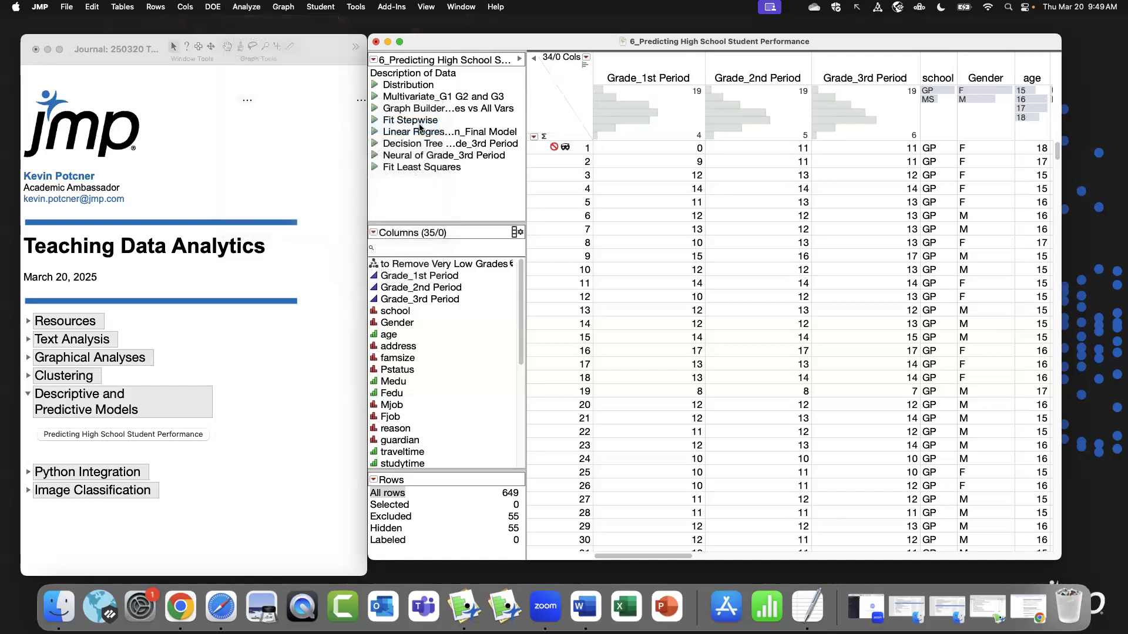
click(430, 132)
click(569, 78)
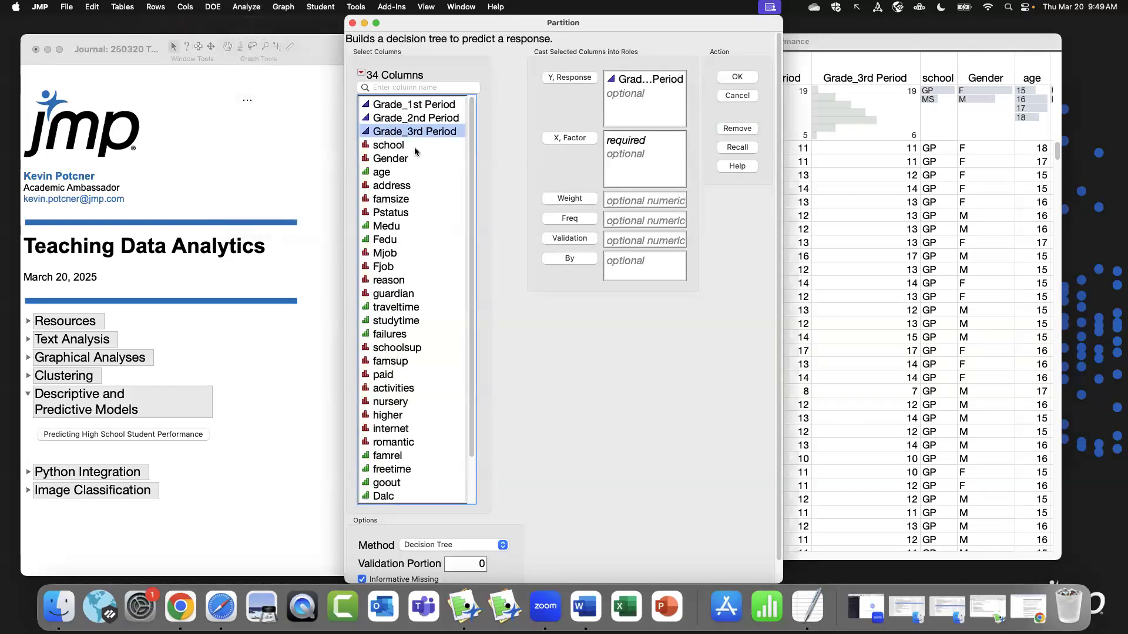
Assign the columns from school through health as the X factors of the decision tree.
scroll(472, 209, down, 2)
shift+click(388, 469)
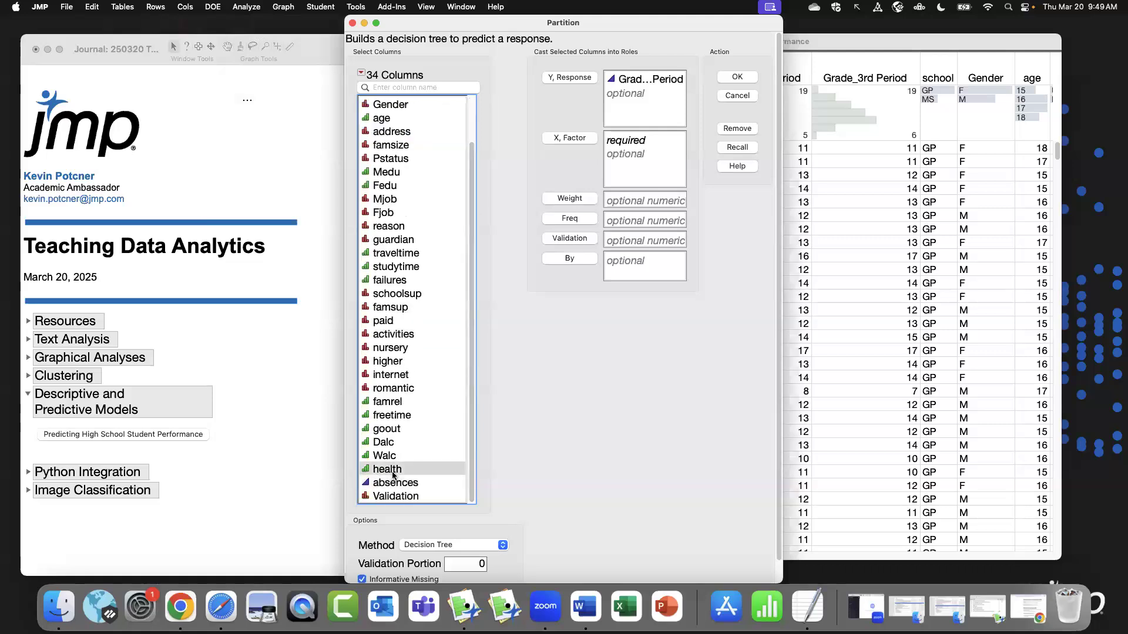
click(569, 138)
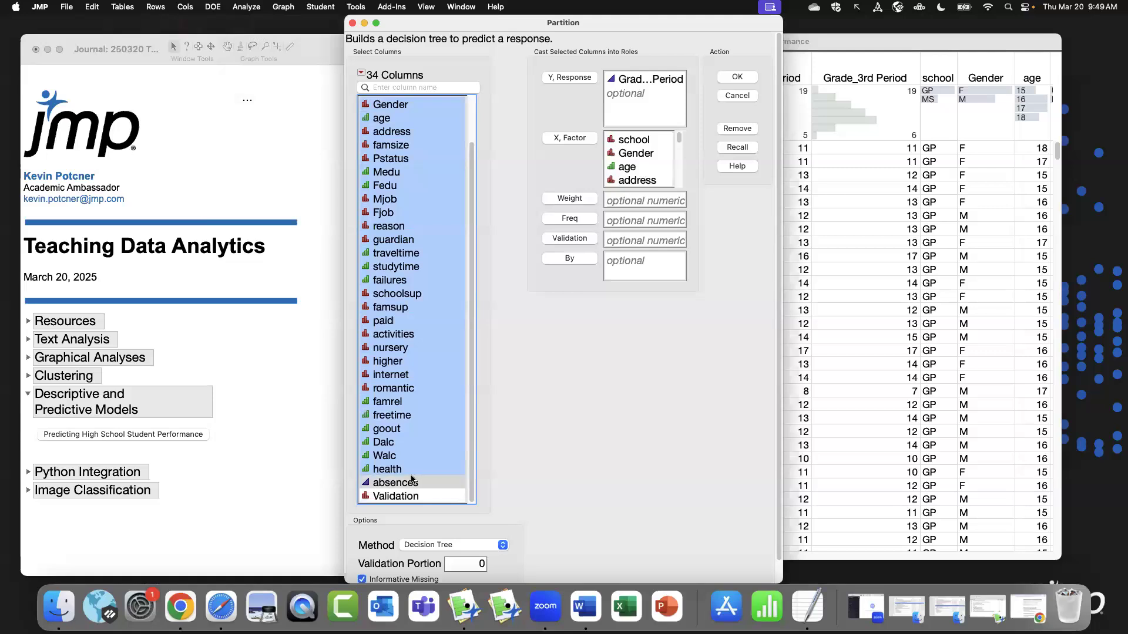
Add absences to the X factors, assign the Validation column to the validation role, and run the decision tree.
click(411, 482)
drag(411, 482, 670, 168)
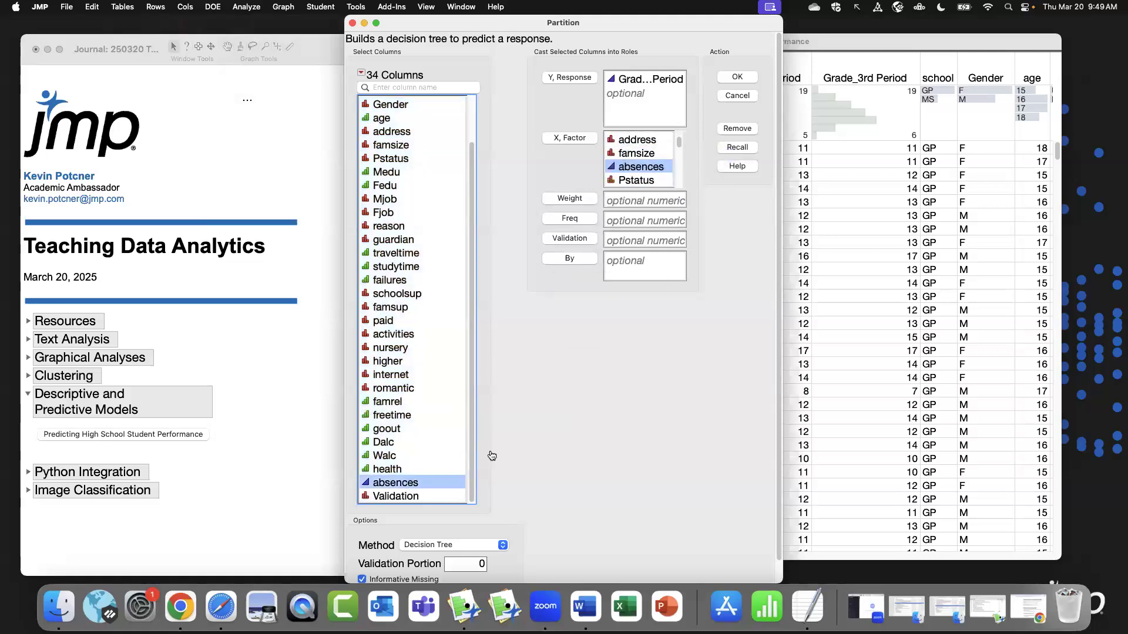
click(411, 497)
click(576, 238)
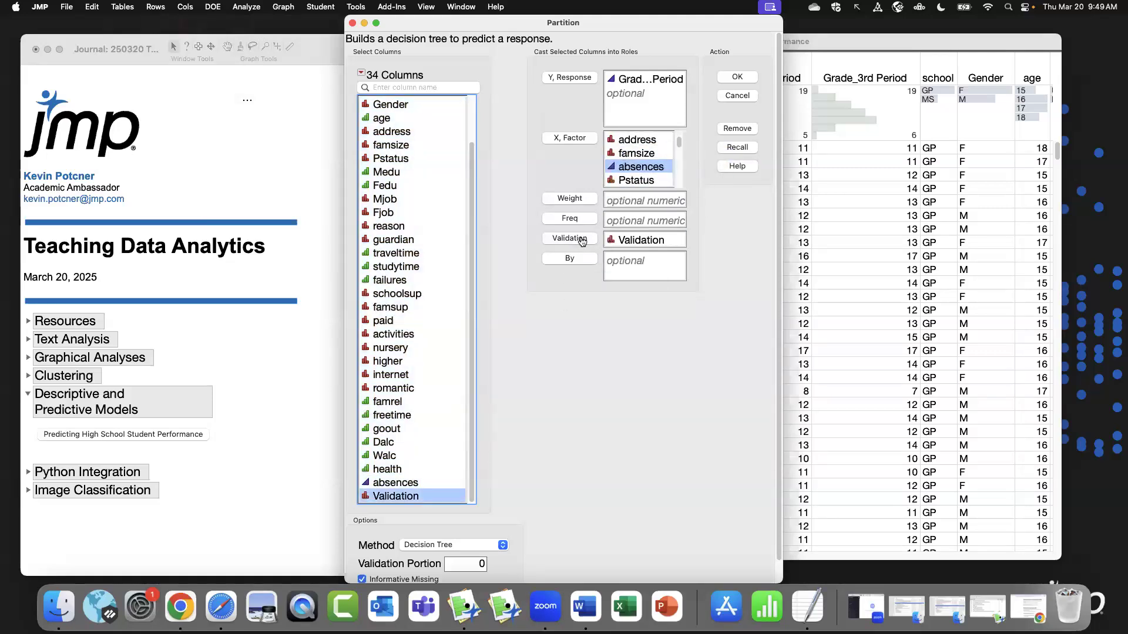
click(752, 79)
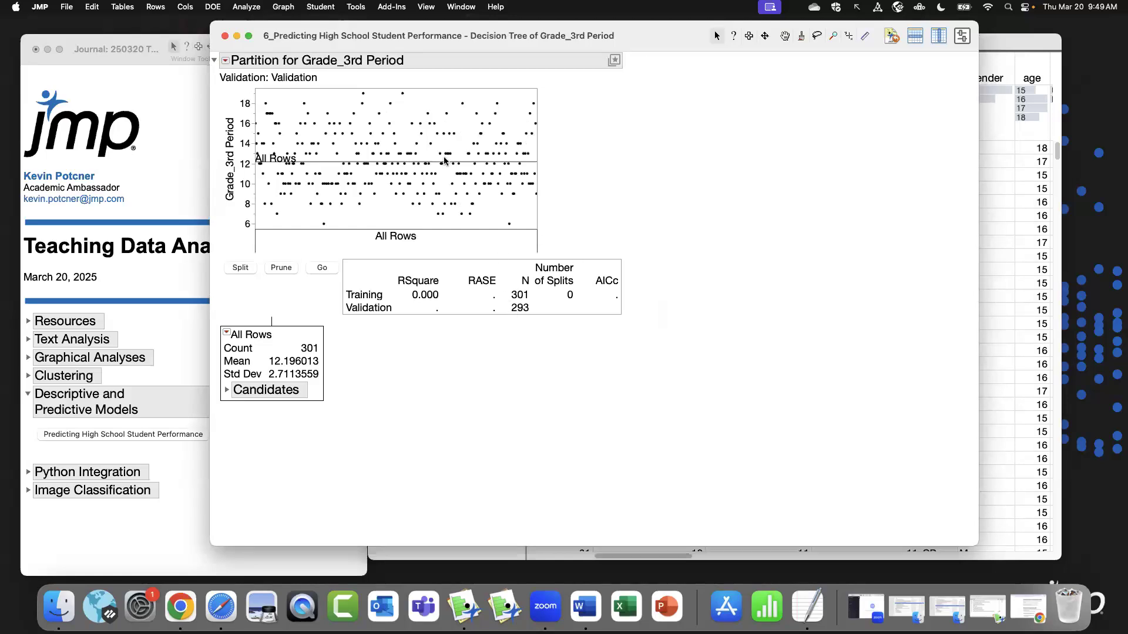
Split the Grade_3rd Period decision tree twice, starting from the unsplit root node.
click(225, 62)
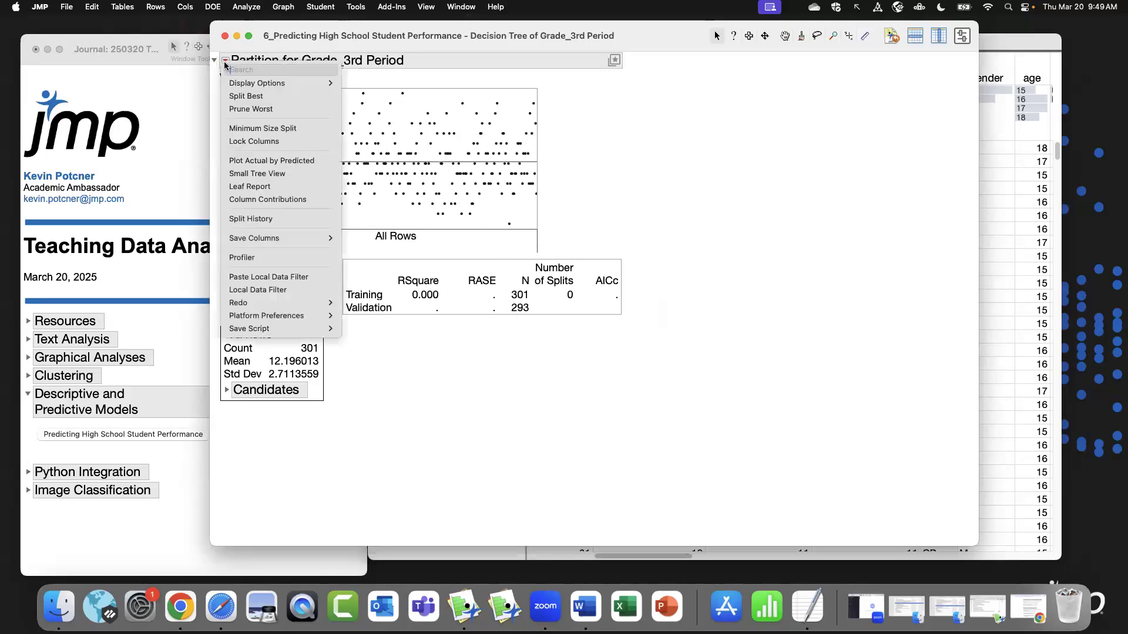
click(521, 410)
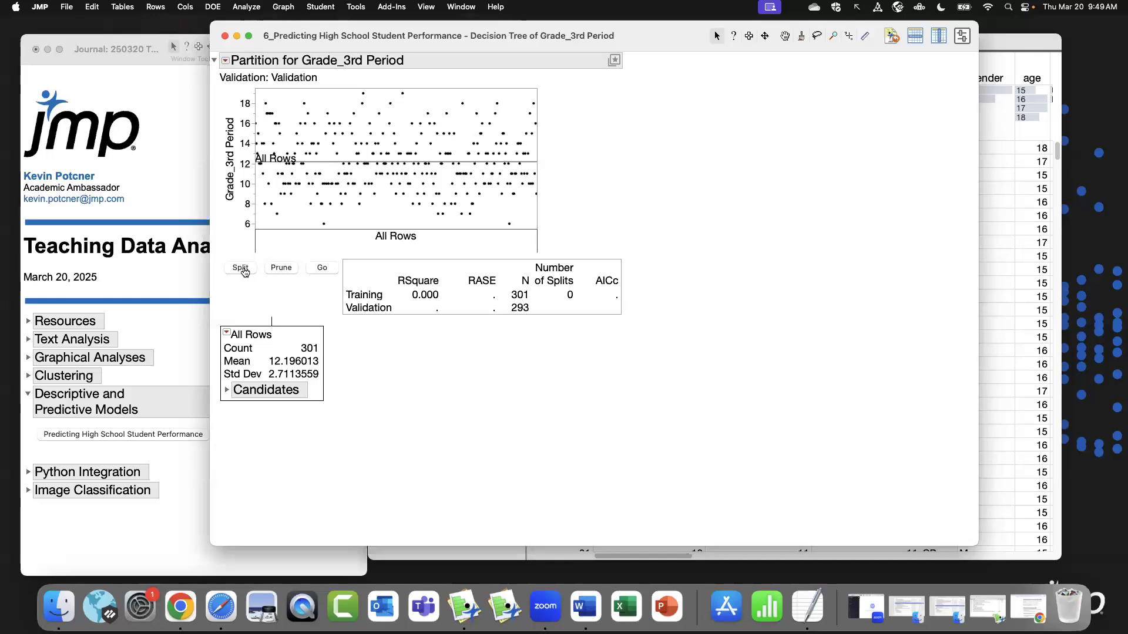
click(242, 269)
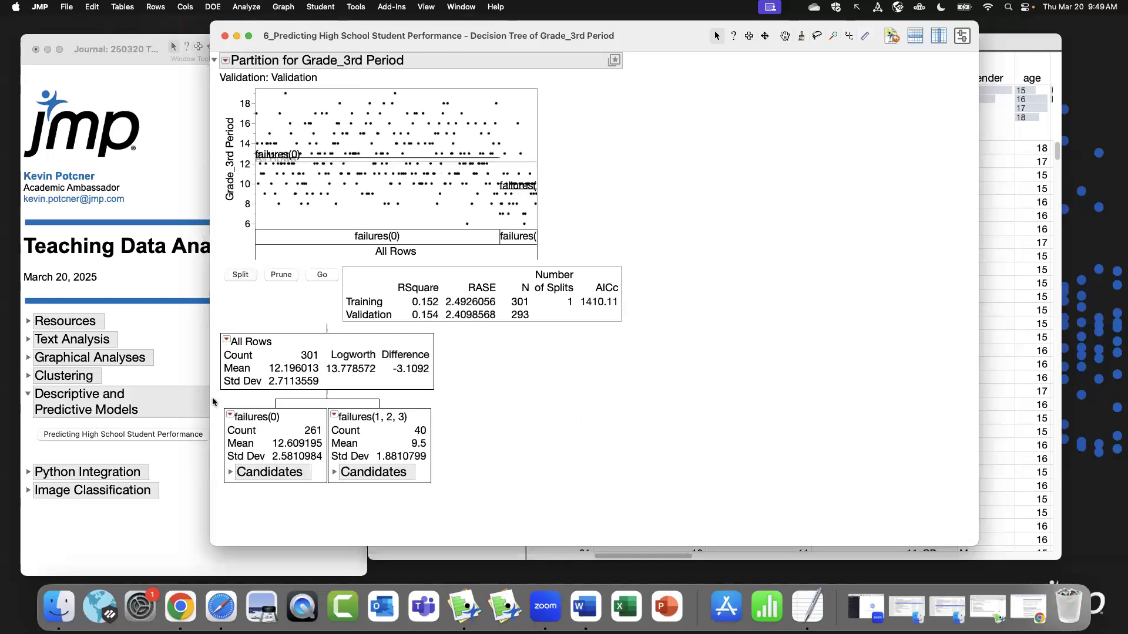
mouse_move(213, 401)
mouse_down()
mouse_move(459, 522)
mouse_move(483, 503)
mouse_up()
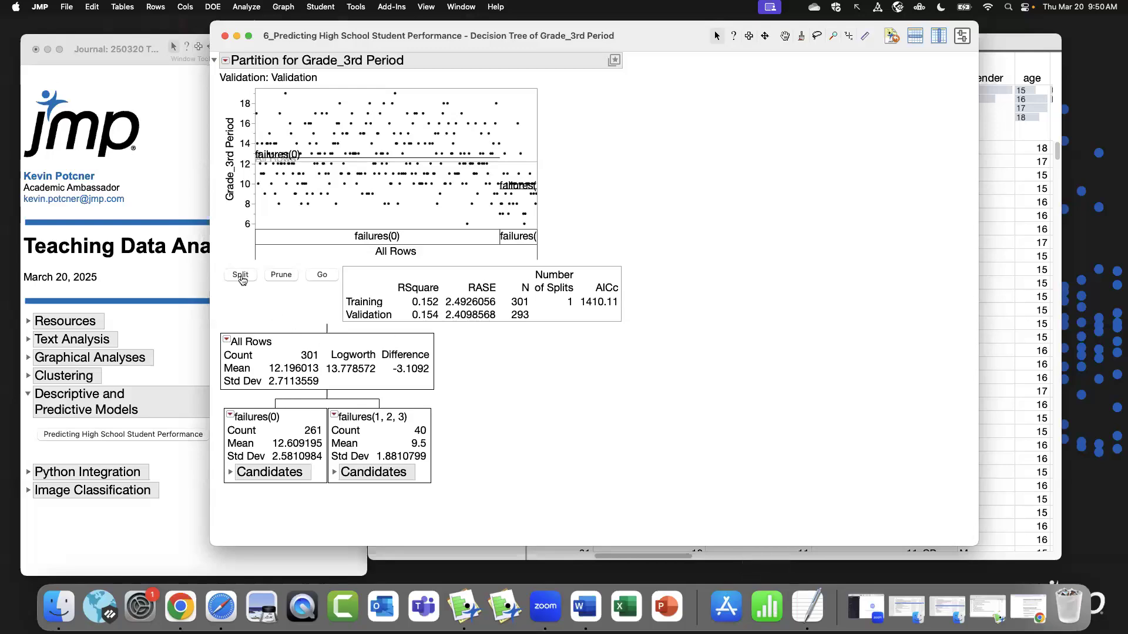
click(242, 276)
scroll(593, 455, down, 1)
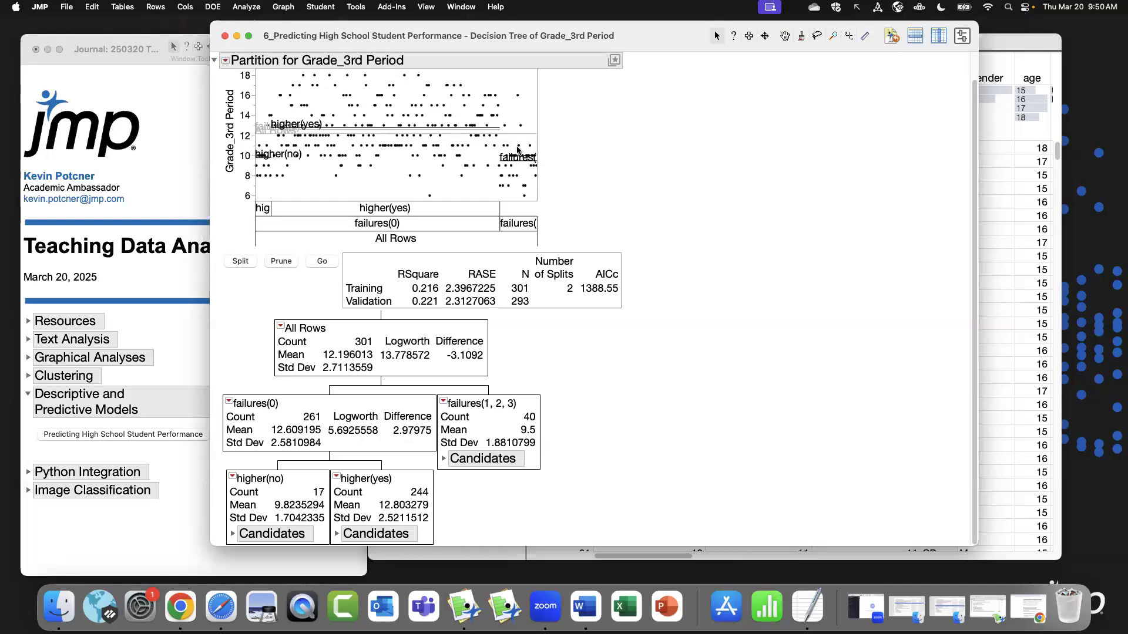
Split the decision tree three more times to reach five splits in total.
click(241, 261)
scroll(599, 426, down, 5)
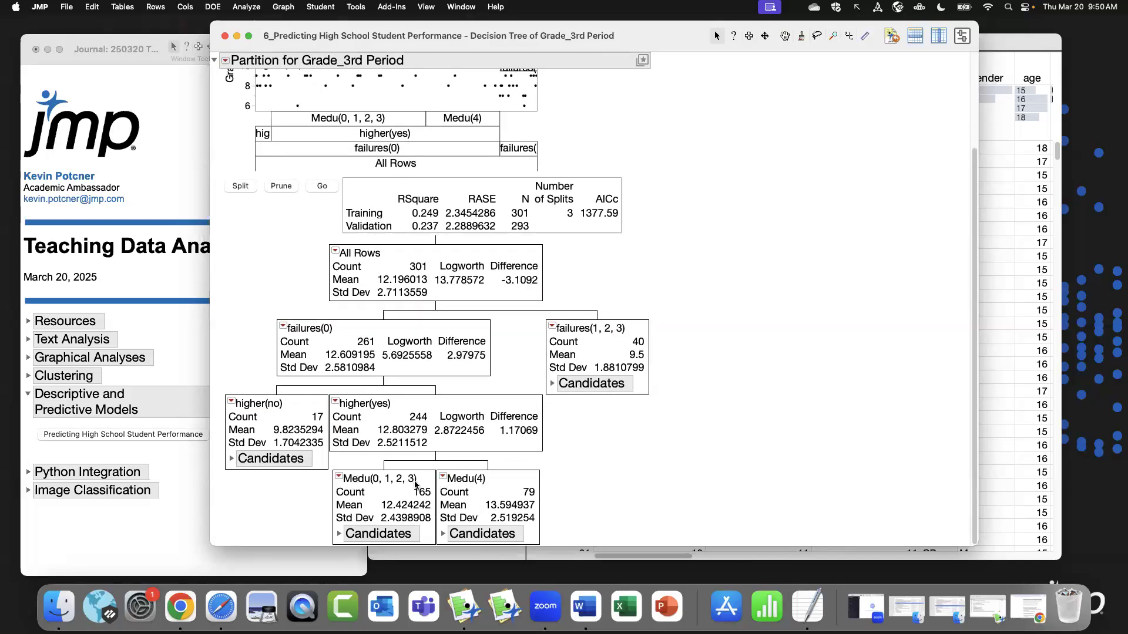
scroll(254, 243, up, 4)
click(251, 261)
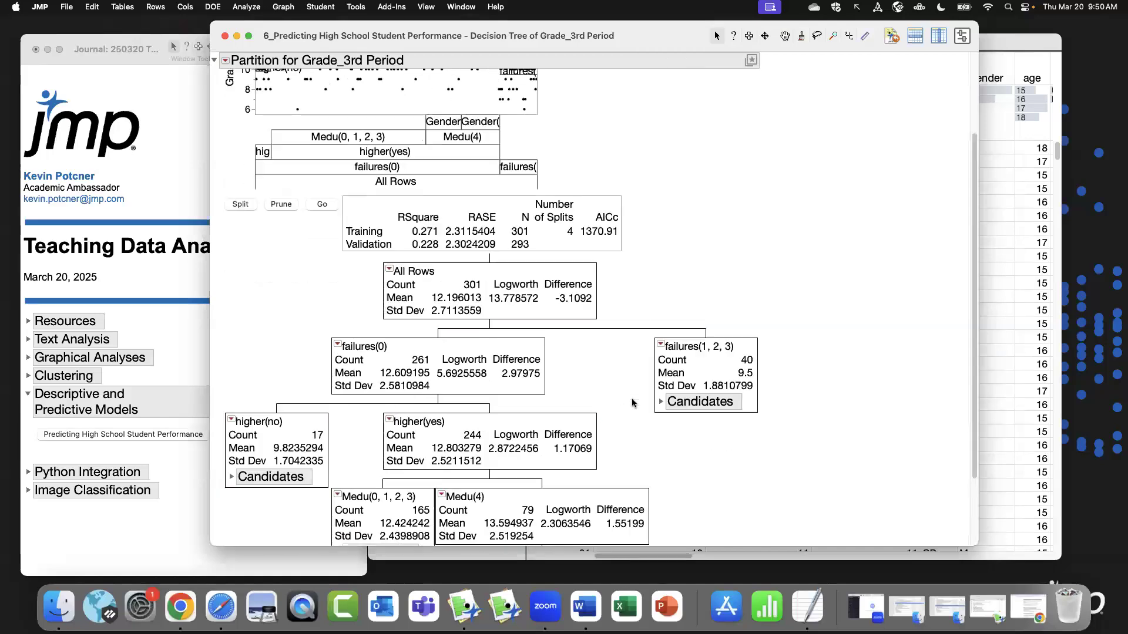
scroll(631, 400, down, 8)
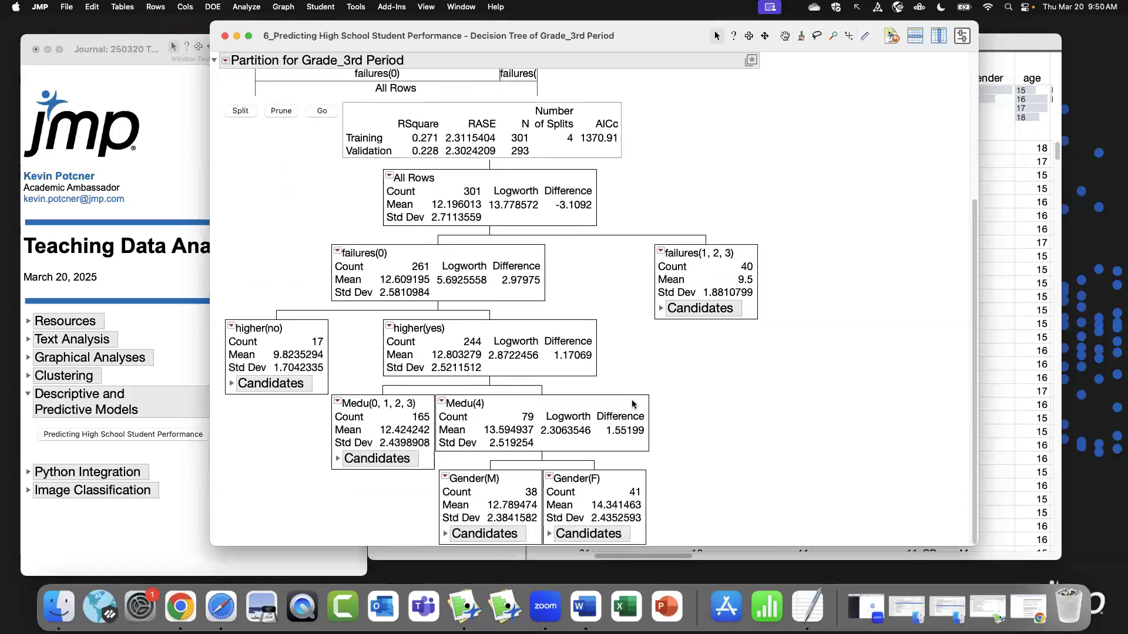
click(240, 111)
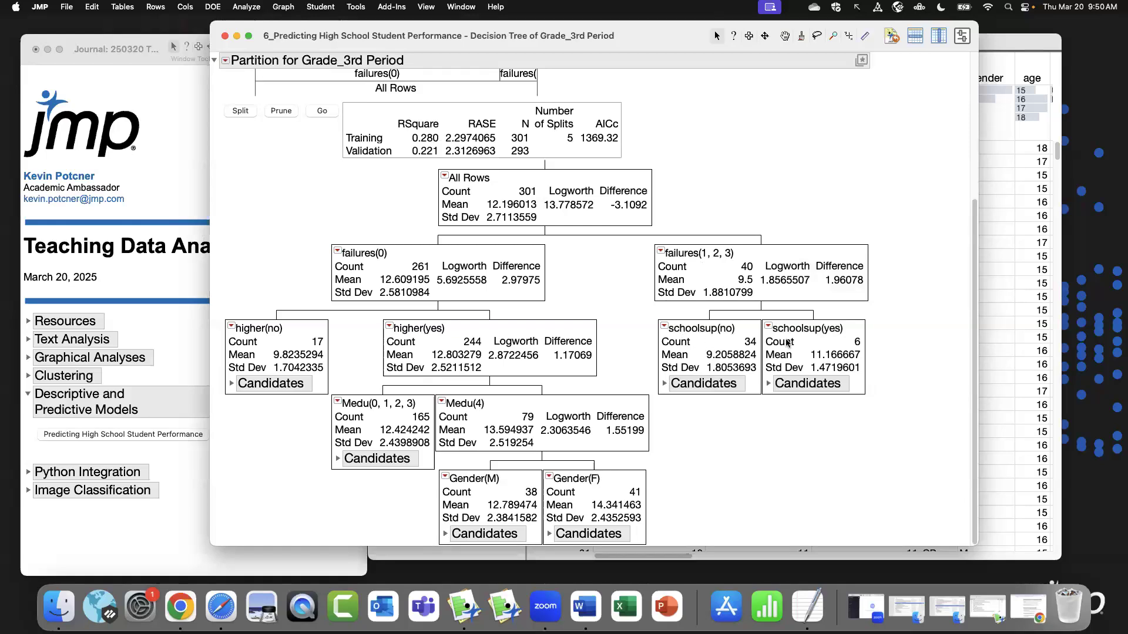
scroll(552, 352, up, 5)
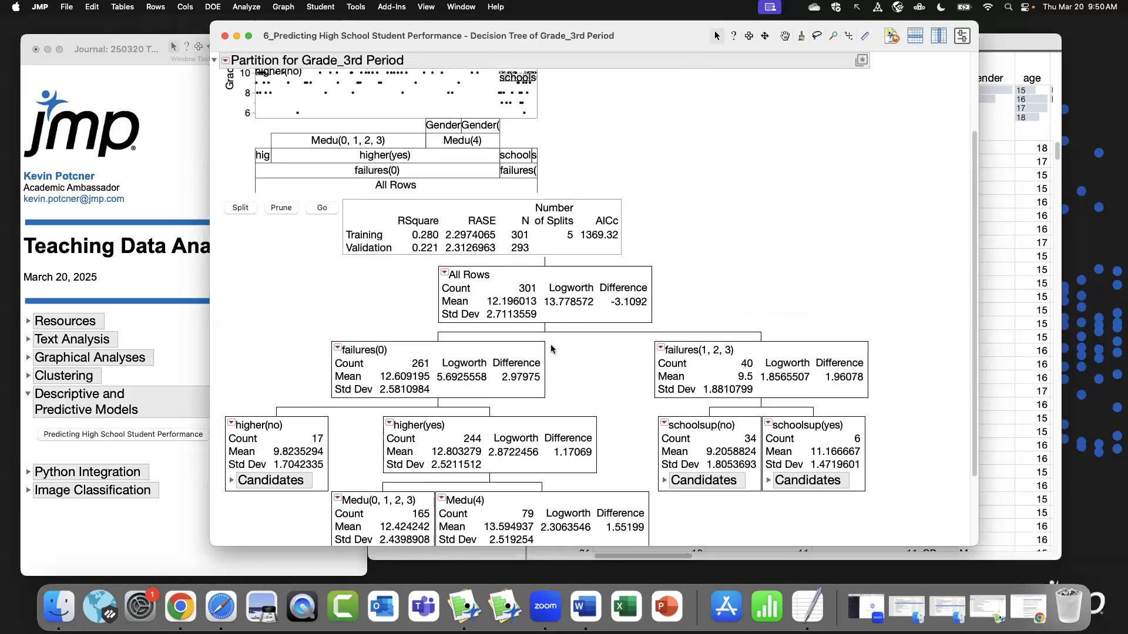
scroll(552, 348, up, 2)
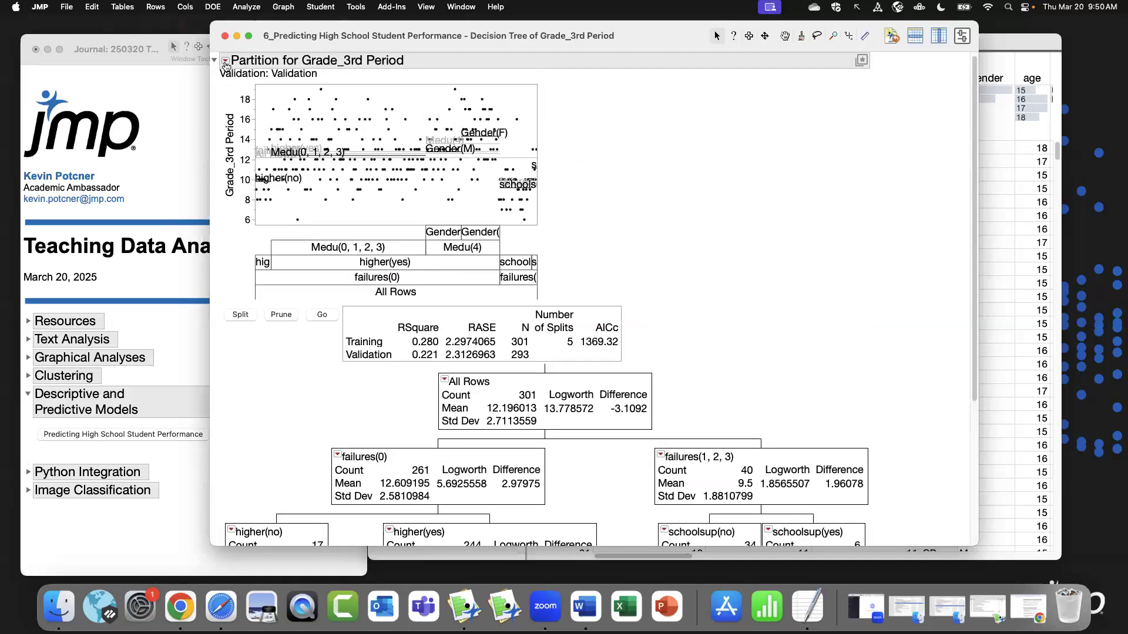
Add the Profiler to the partition report and bring its factor plots into view below the tree.
click(225, 62)
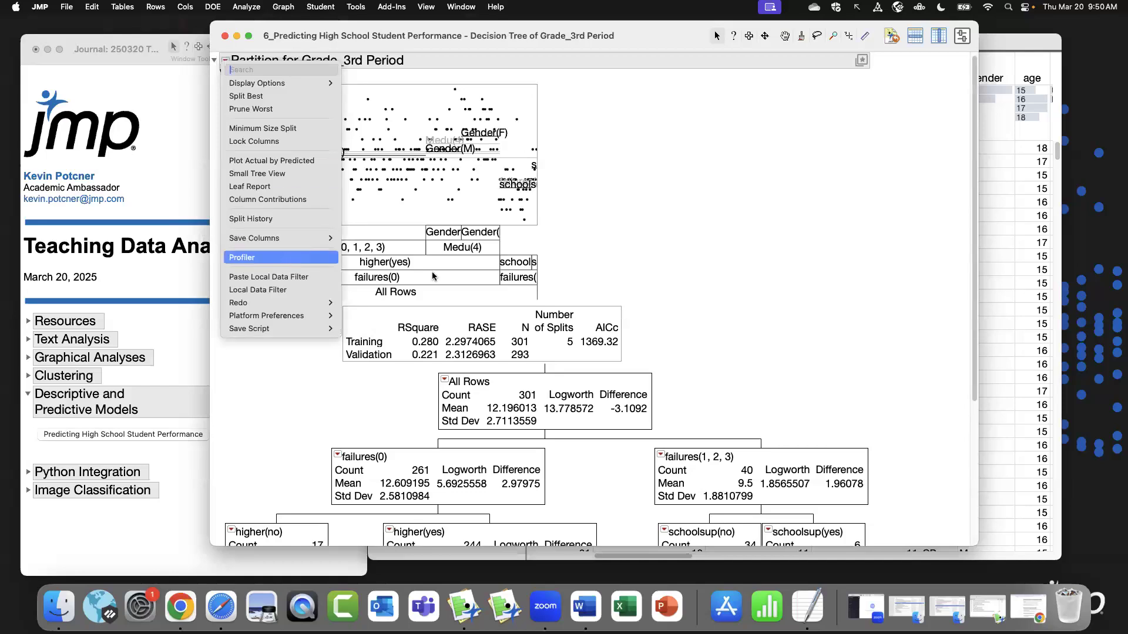
click(243, 258)
scroll(826, 390, down, 5)
scroll(826, 391, down, 10)
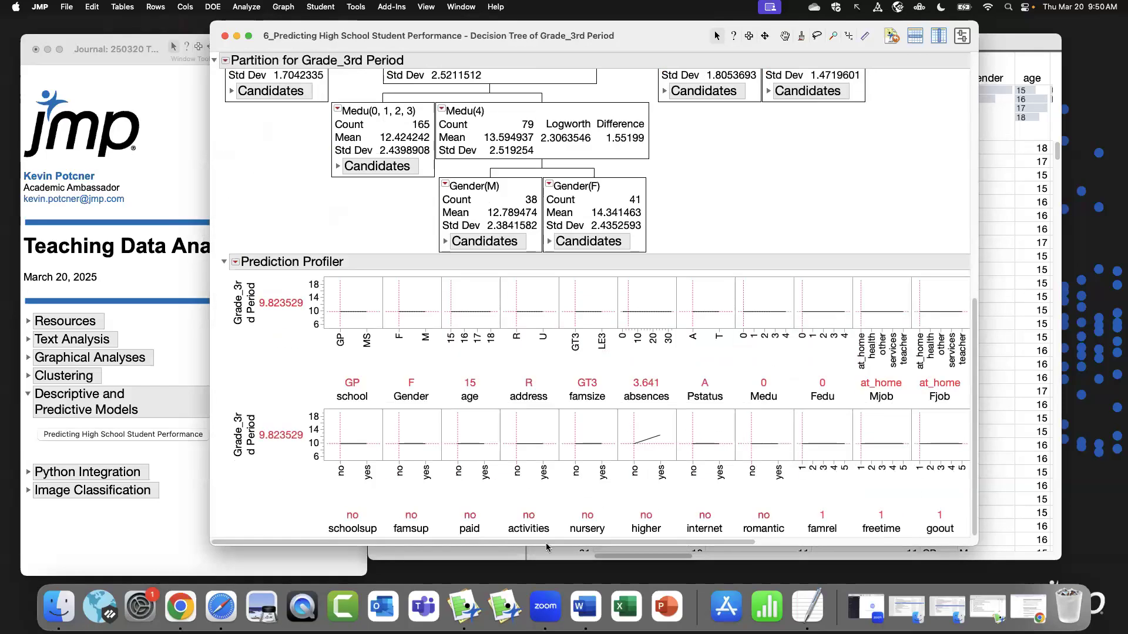
drag(541, 542, 629, 540)
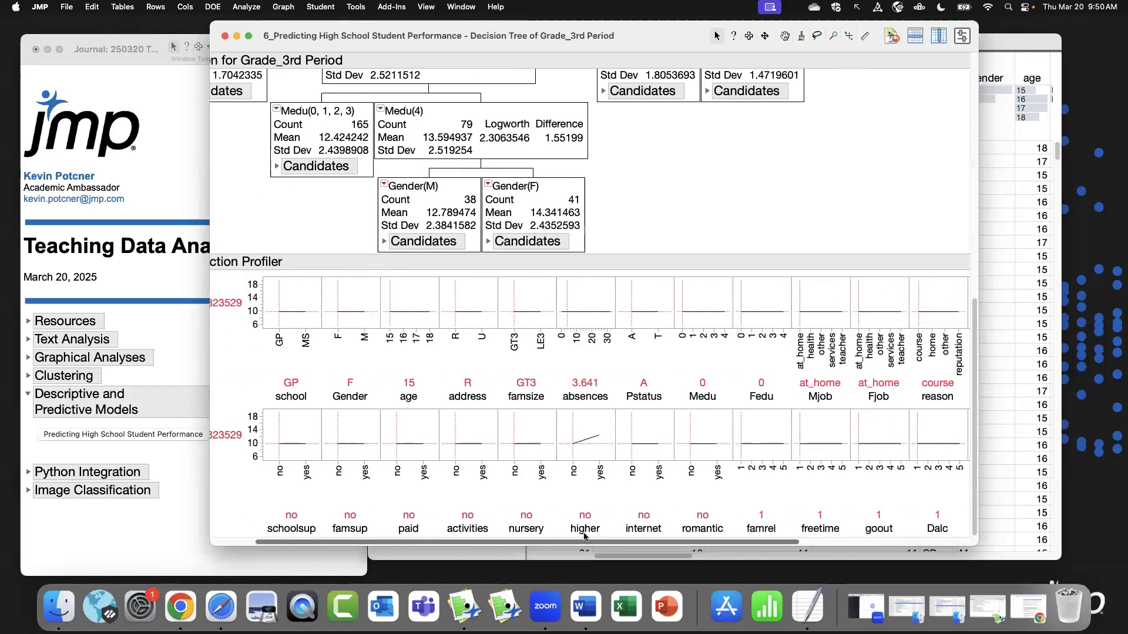
Set higher to yes, Medu to 4 and Gender to M in the Prediction Profiler.
drag(582, 427, 589, 426)
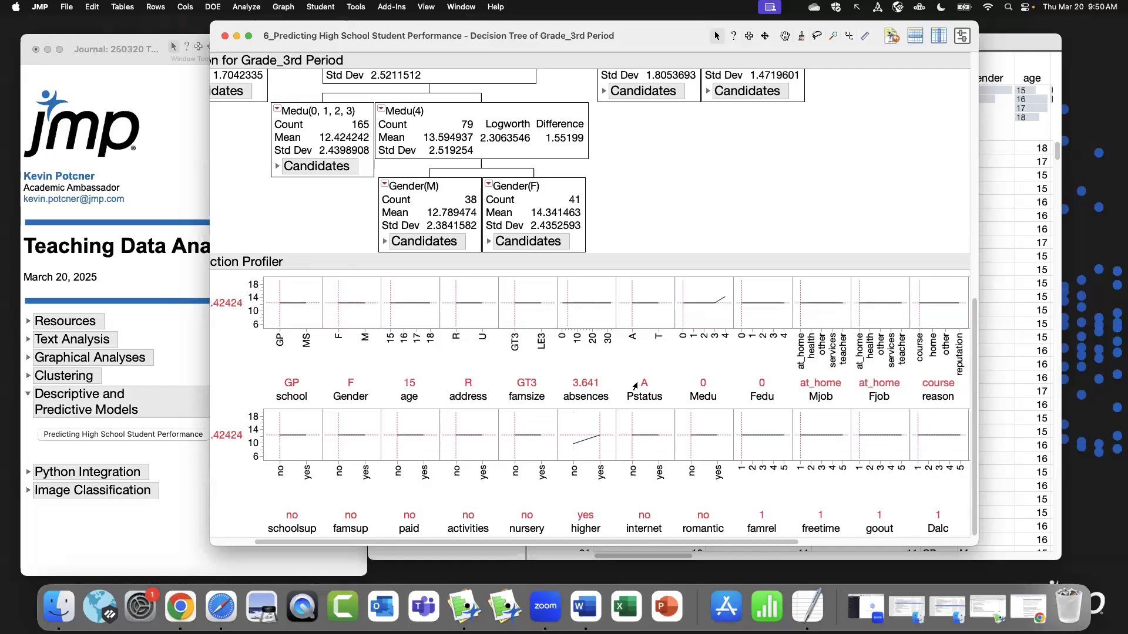
drag(682, 297, 703, 292)
click(723, 290)
click(354, 290)
click(344, 288)
click(375, 298)
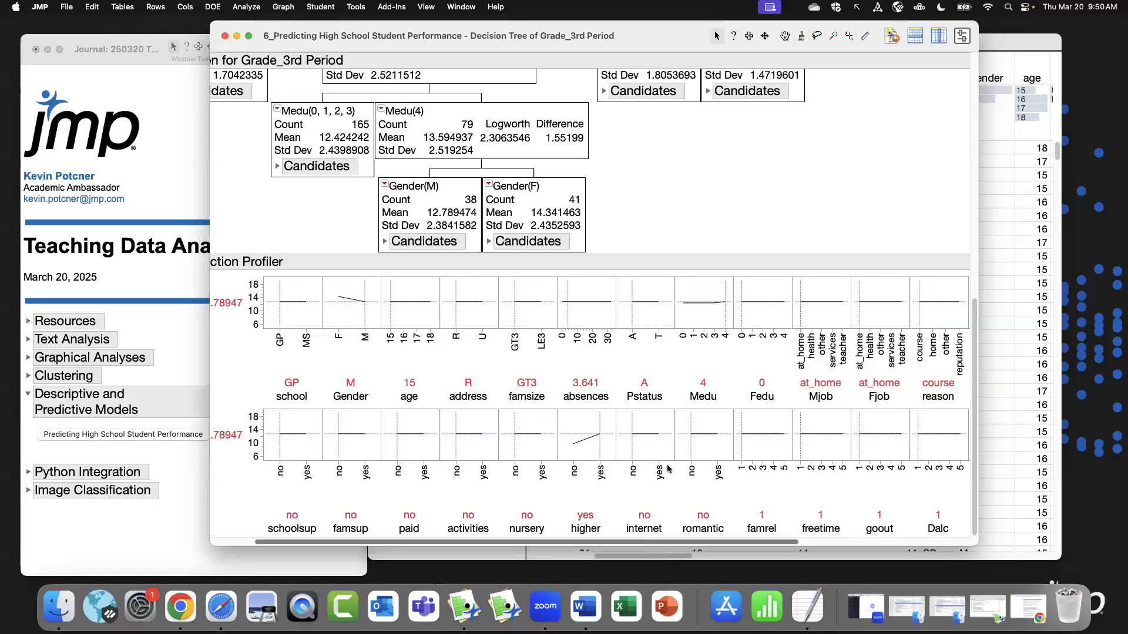
Review the remaining factor plots in the Prediction Profiler and close the decision tree report.
scroll(705, 499, right, 5)
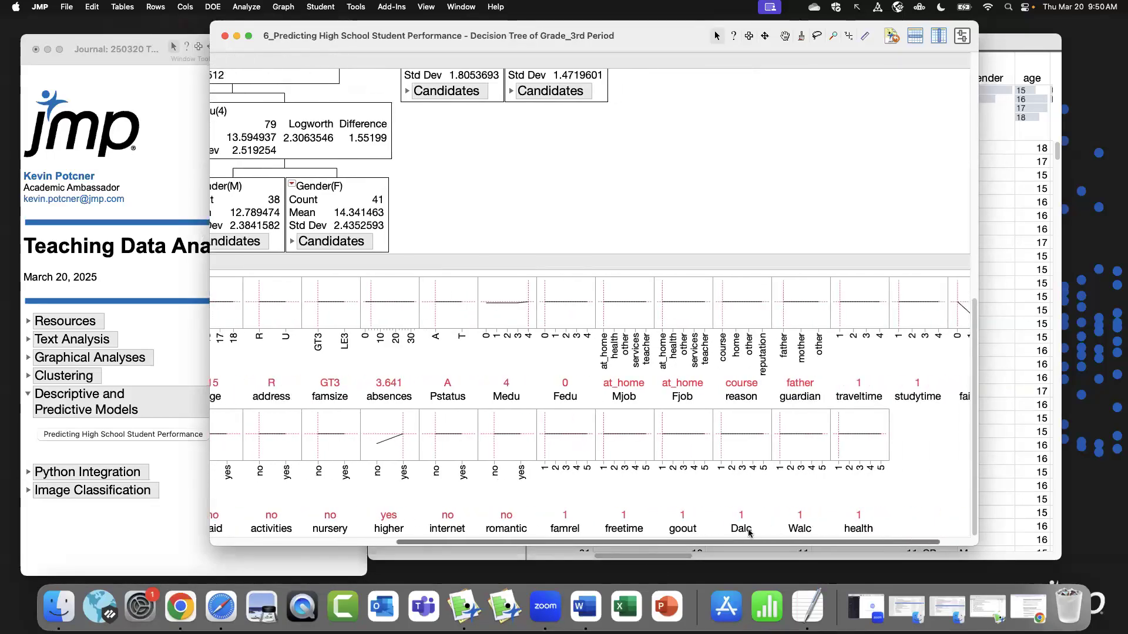
scroll(748, 533, right, 2)
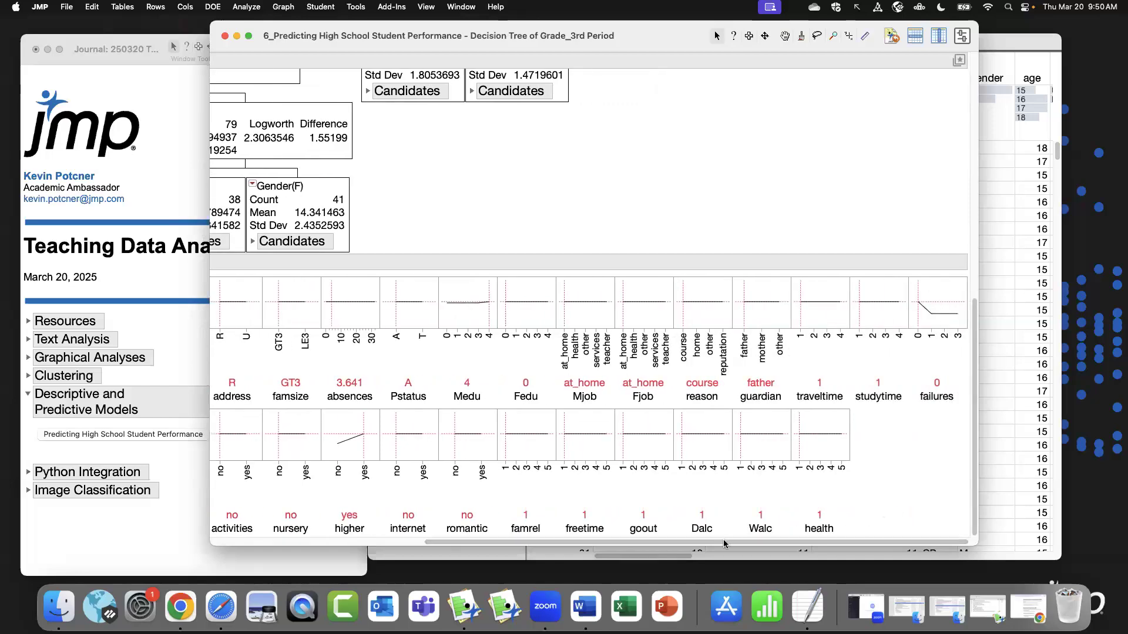
drag(723, 542, 540, 538)
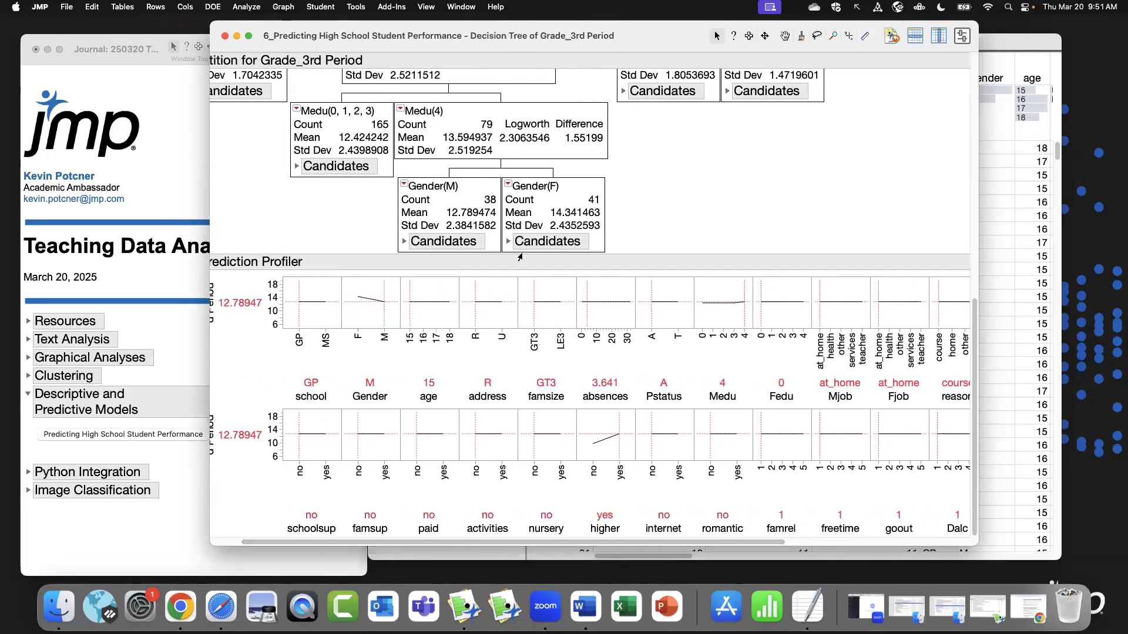
drag(364, 542, 352, 538)
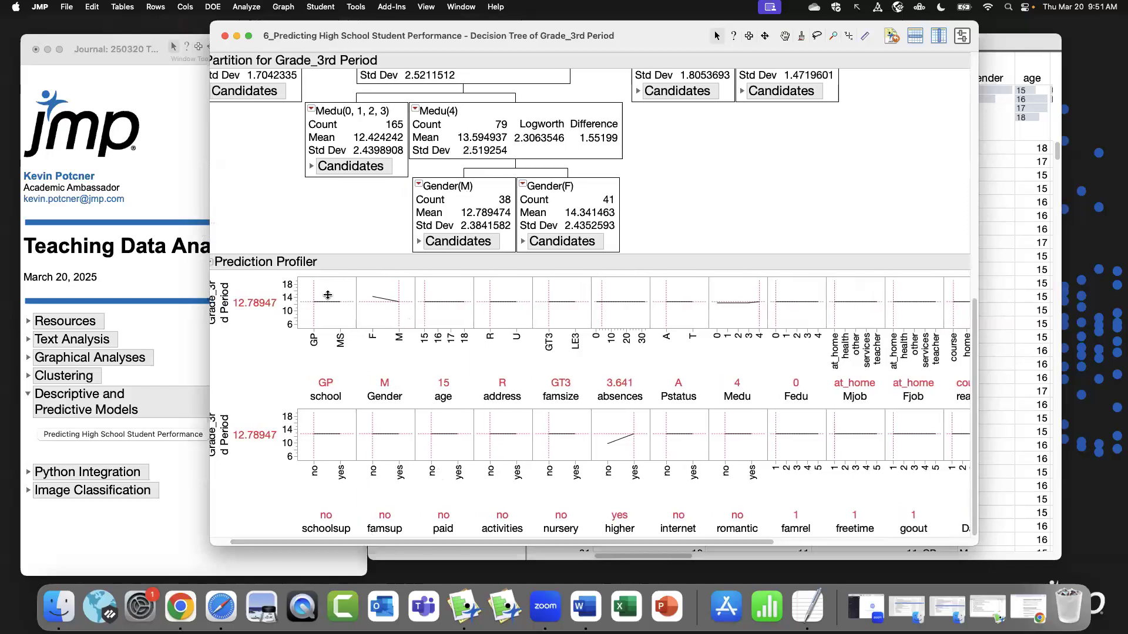
click(224, 37)
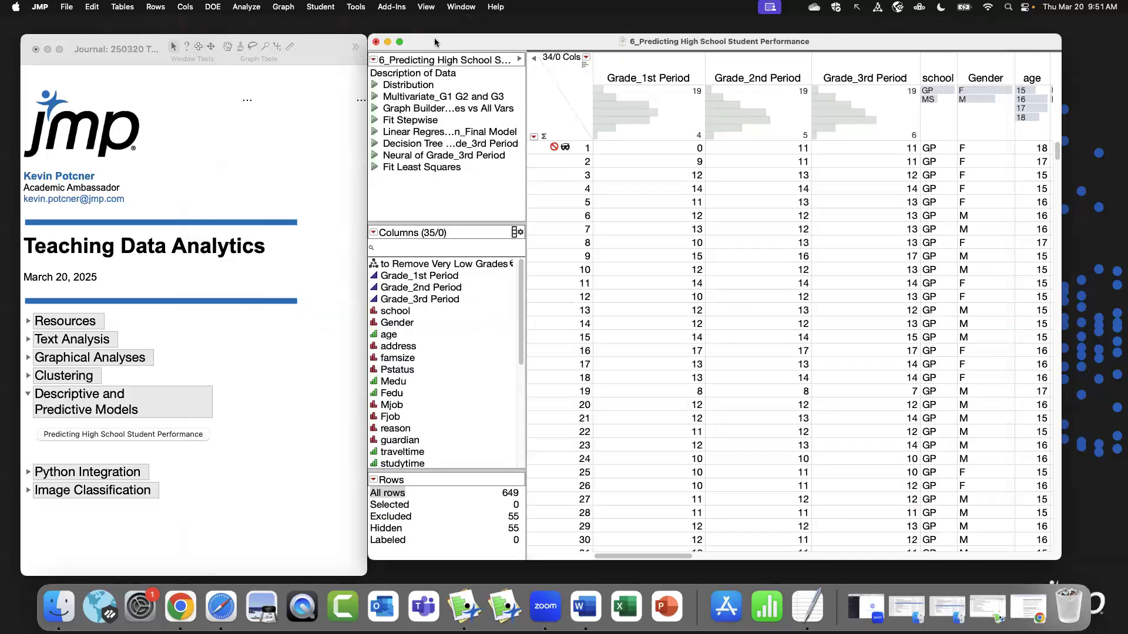
click(244, 6)
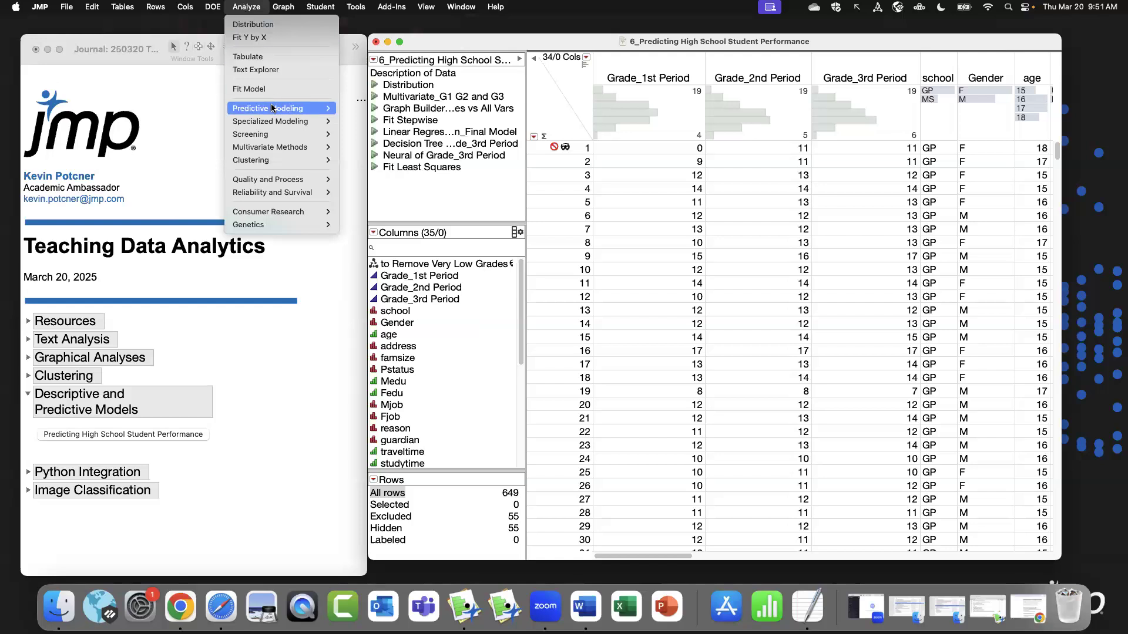
mouse_move(282, 108)
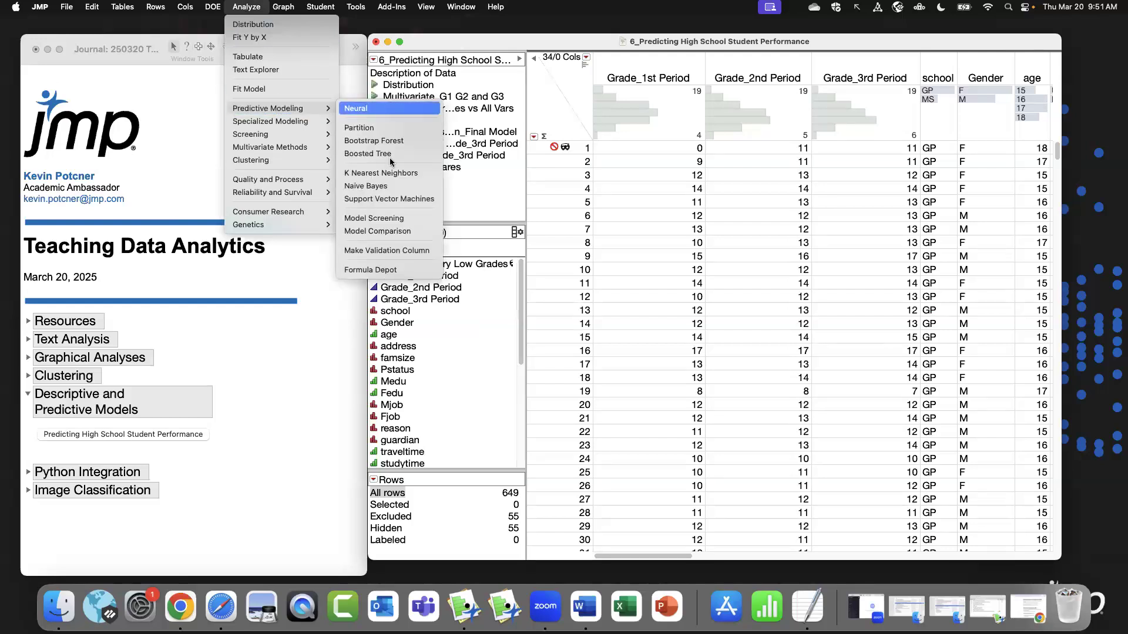
click(388, 125)
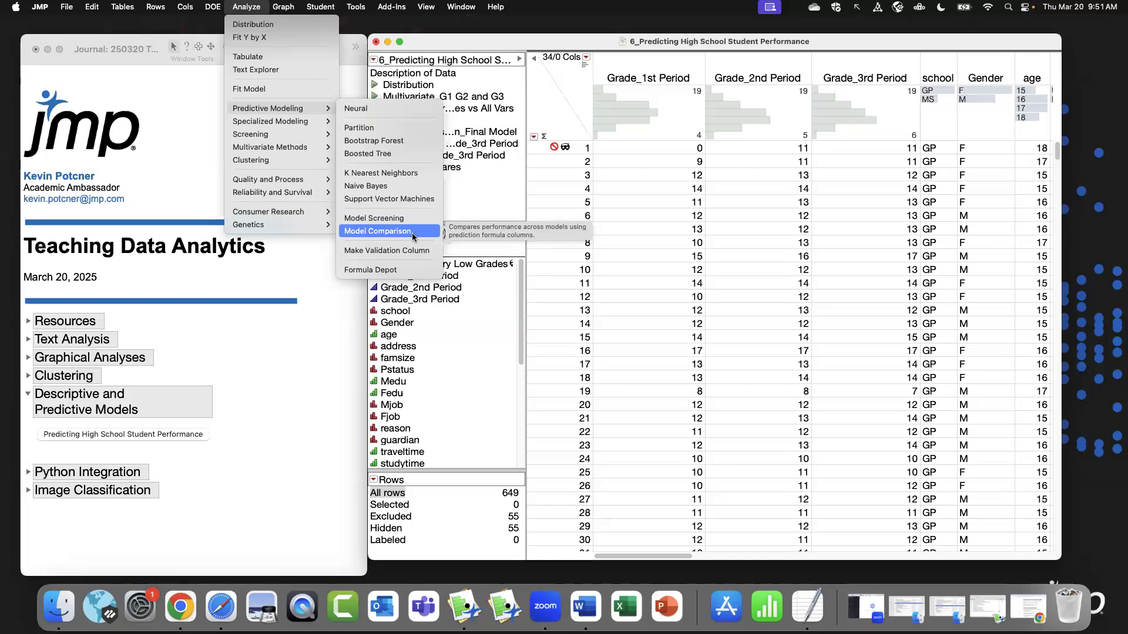
click(437, 42)
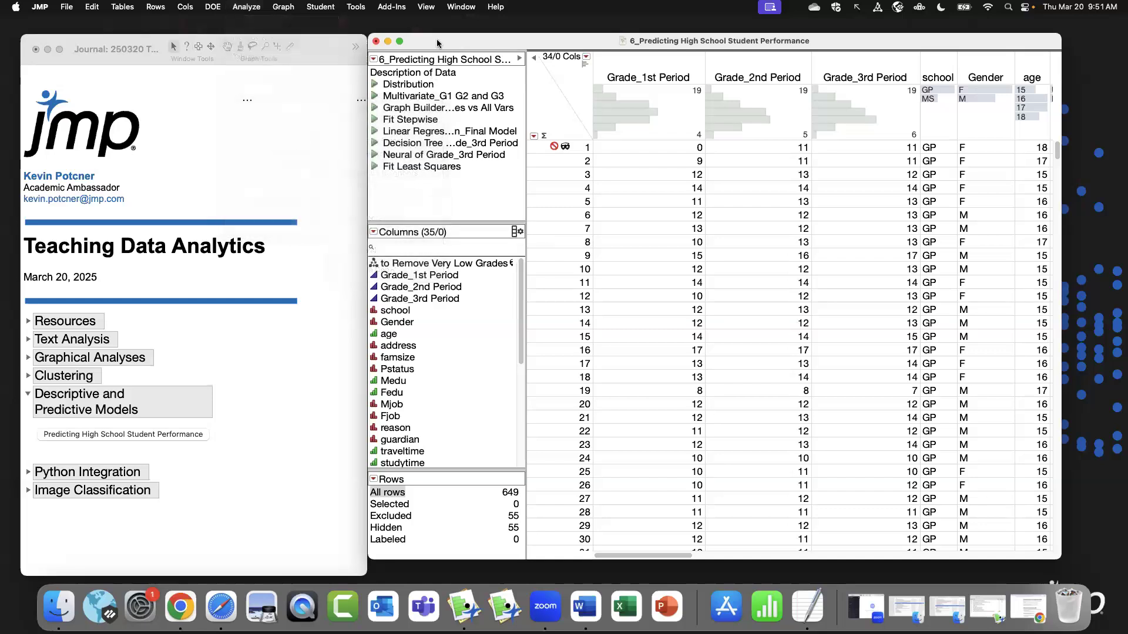
Close the student performance data table without saving and collapse the journal's Descriptive and Predictive Models section.
click(375, 42)
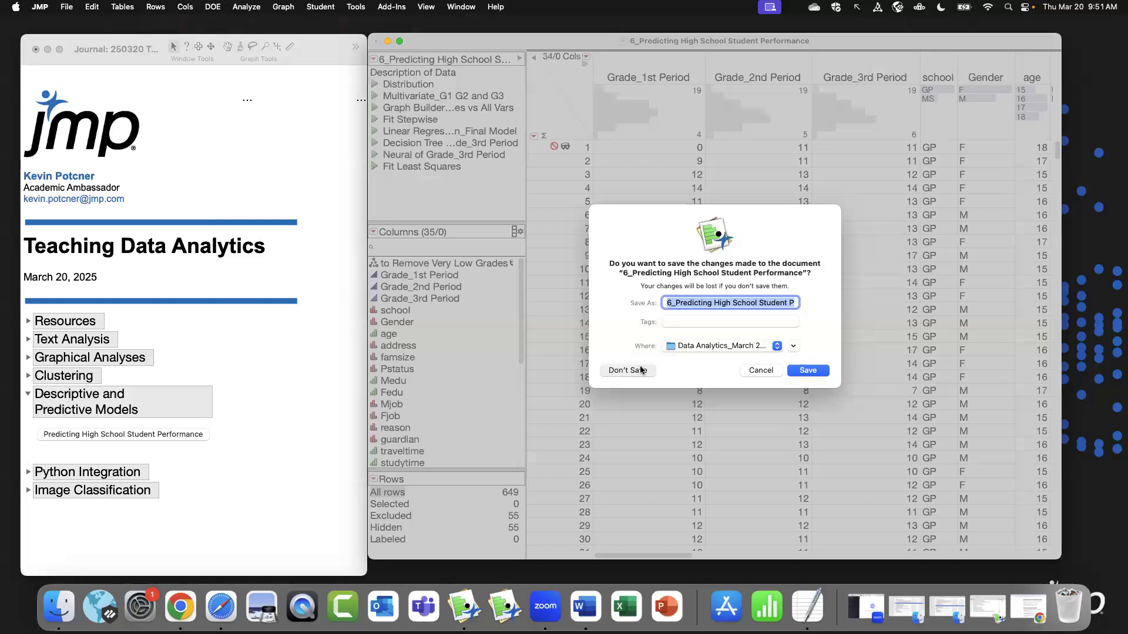
click(627, 370)
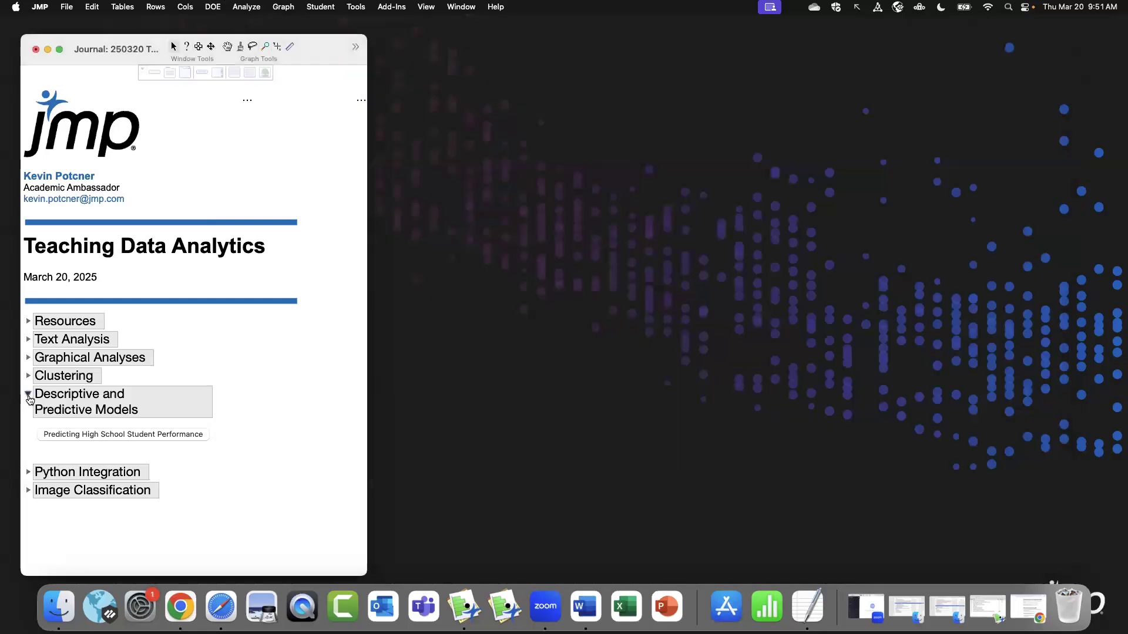
click(29, 396)
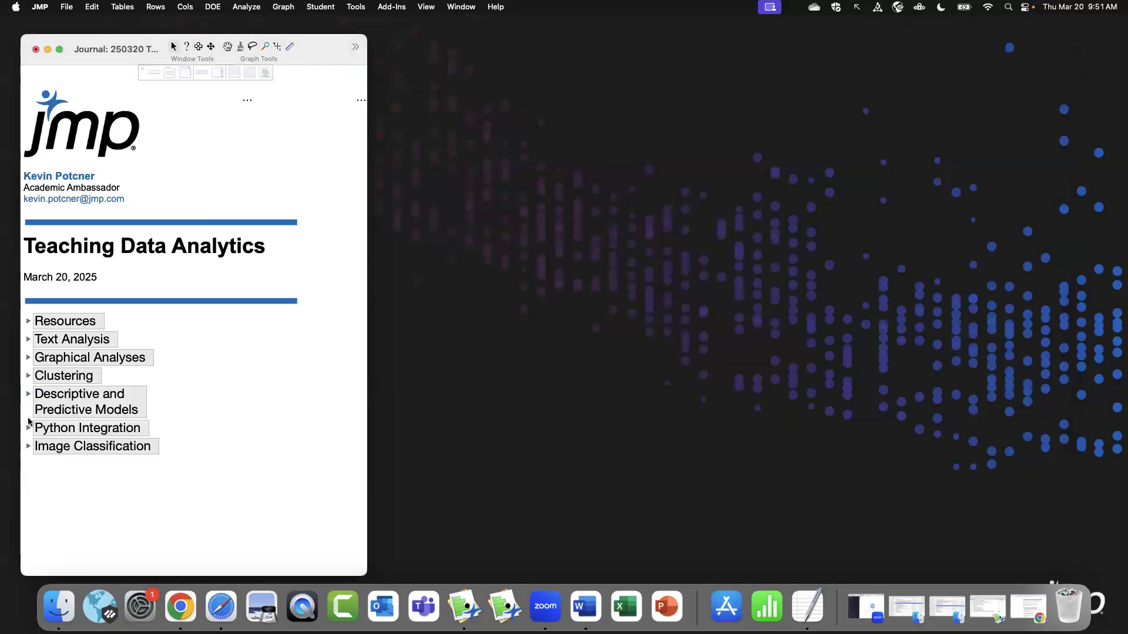
Expand the journal's Python Integration section, open the 5-dimensional Isolation Forest dataset, and place its window beside the journal.
click(28, 428)
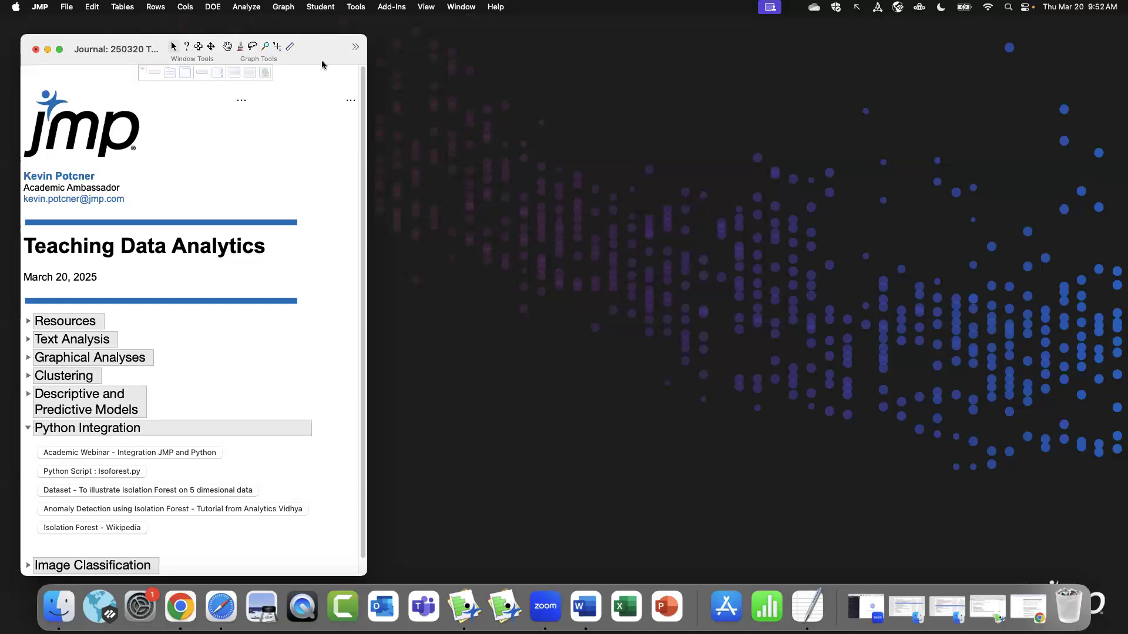
drag(314, 45, 310, 33)
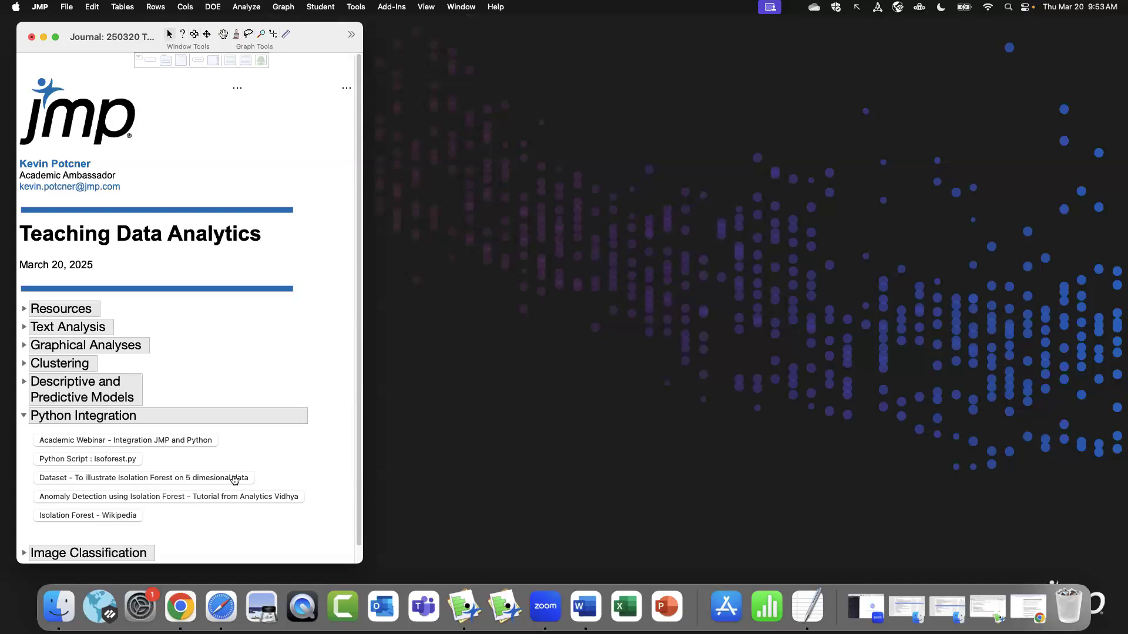
click(211, 480)
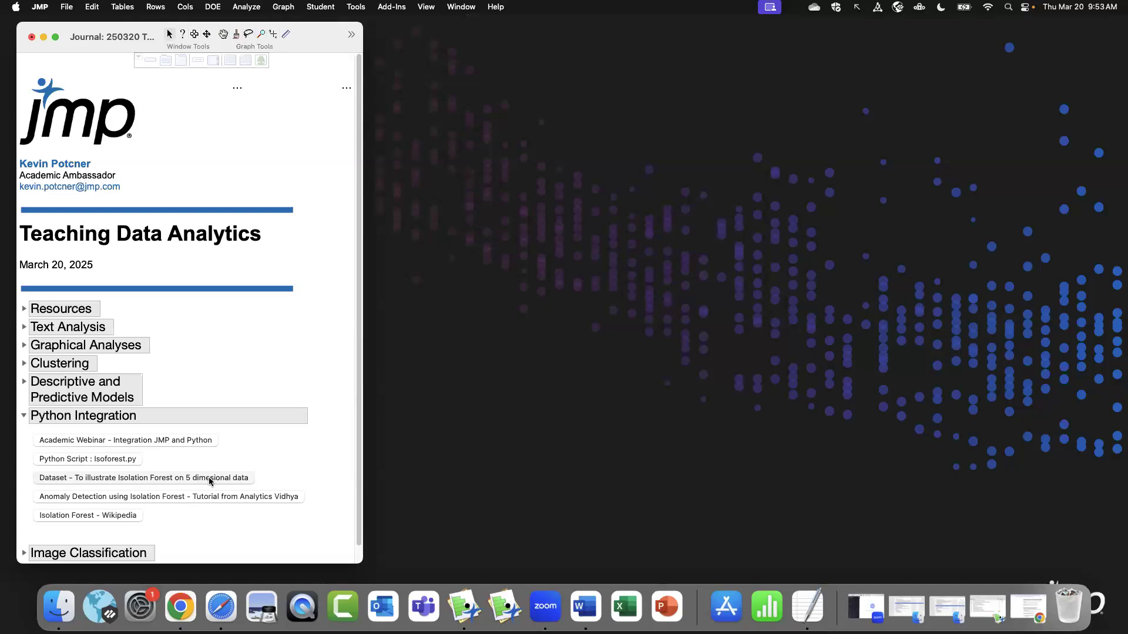
drag(581, 58, 696, 29)
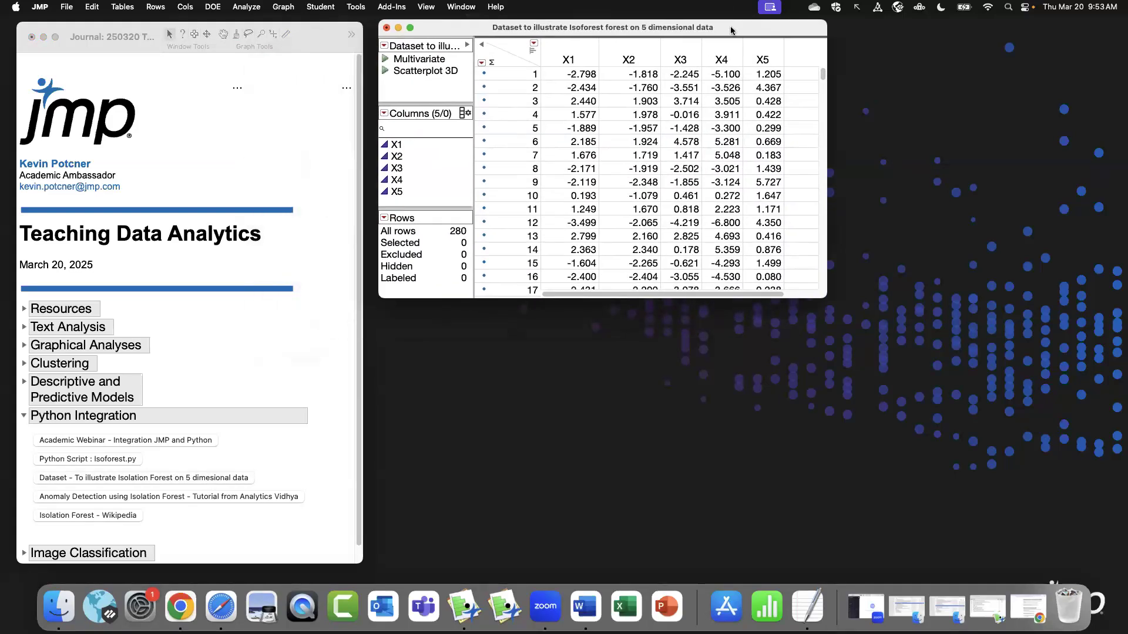
Enlarge the data table, run its Multivariate script, circle clusters and stray points in the X1 scatterplots against X2 and X3, and close the report.
drag(828, 300, 913, 541)
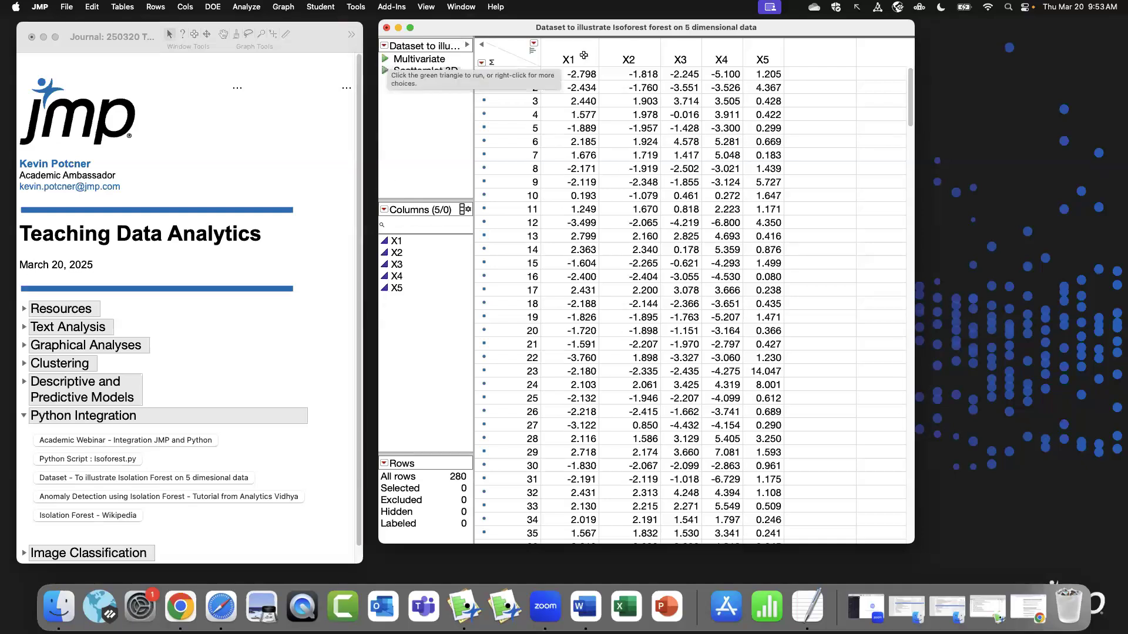
click(386, 60)
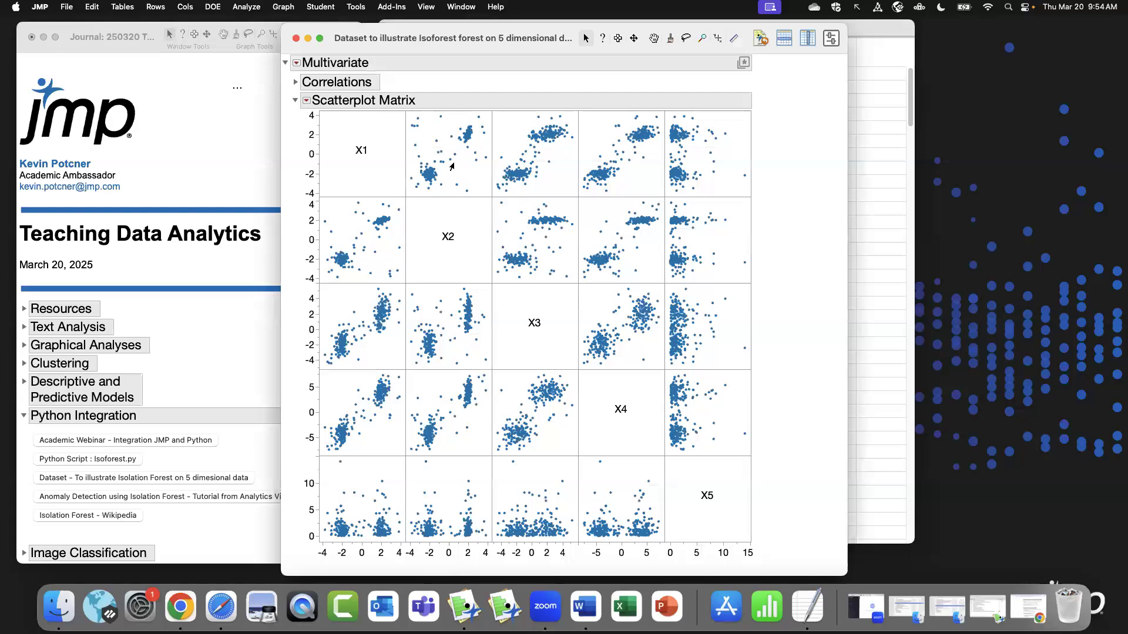
mouse_move(441, 171)
mouse_down()
mouse_move(419, 189)
mouse_move(438, 173)
mouse_up()
mouse_move(470, 126)
mouse_down()
mouse_move(451, 154)
mouse_move(477, 125)
mouse_up()
mouse_move(536, 167)
mouse_down()
mouse_move(498, 180)
mouse_move(539, 170)
mouse_up()
drag(566, 120, 550, 163)
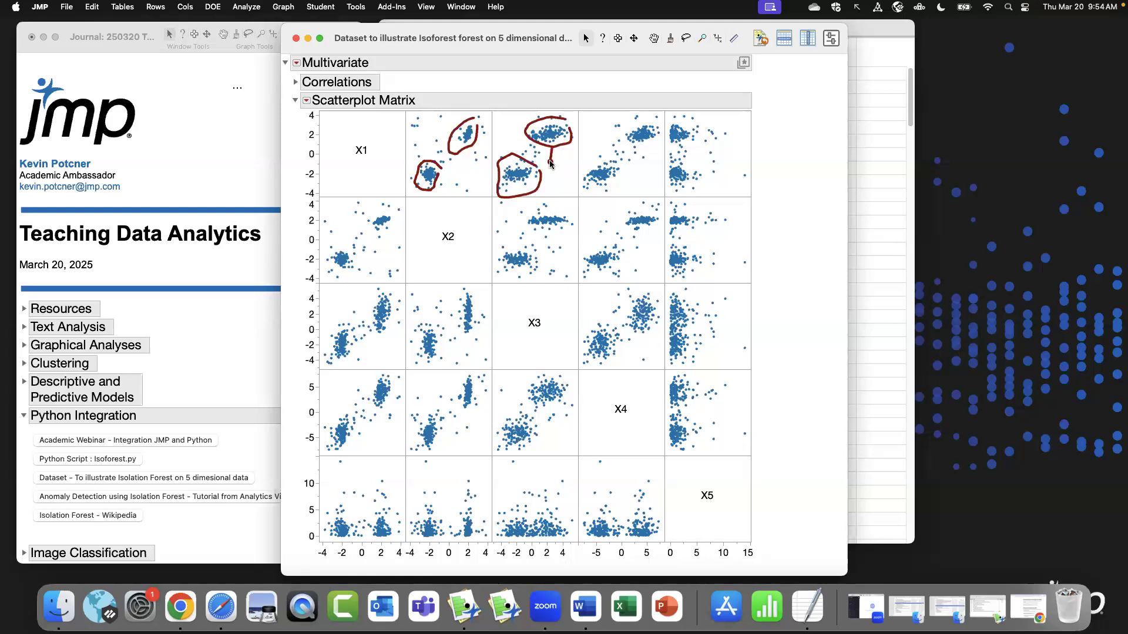
mouse_move(452, 136)
mouse_down()
mouse_move(416, 129)
mouse_move(446, 120)
mouse_up()
drag(437, 171, 470, 195)
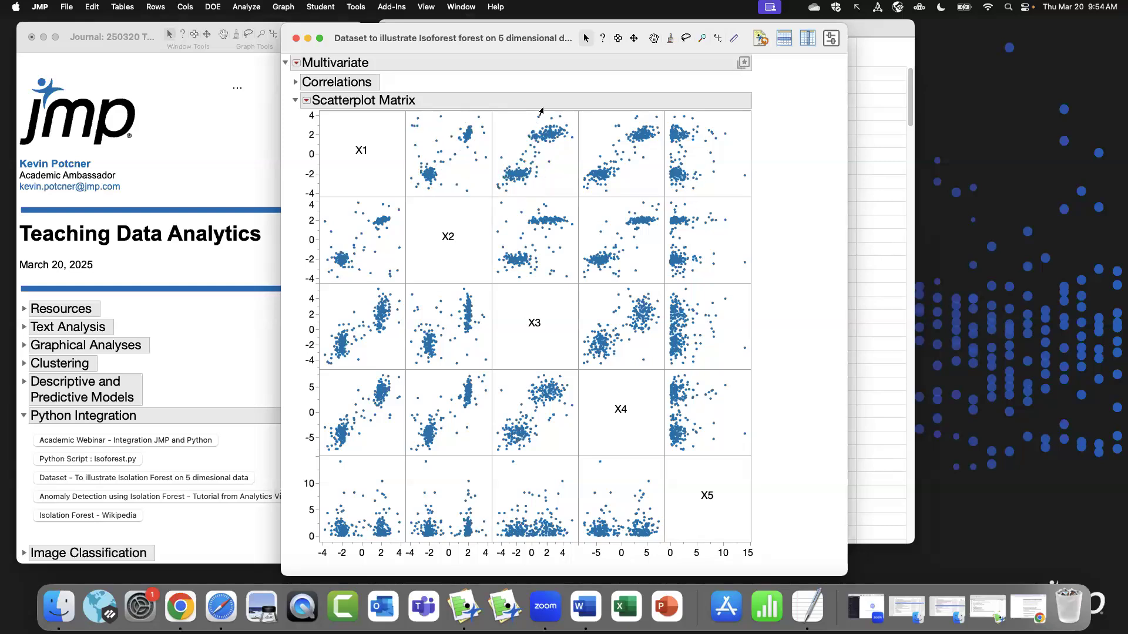
click(296, 38)
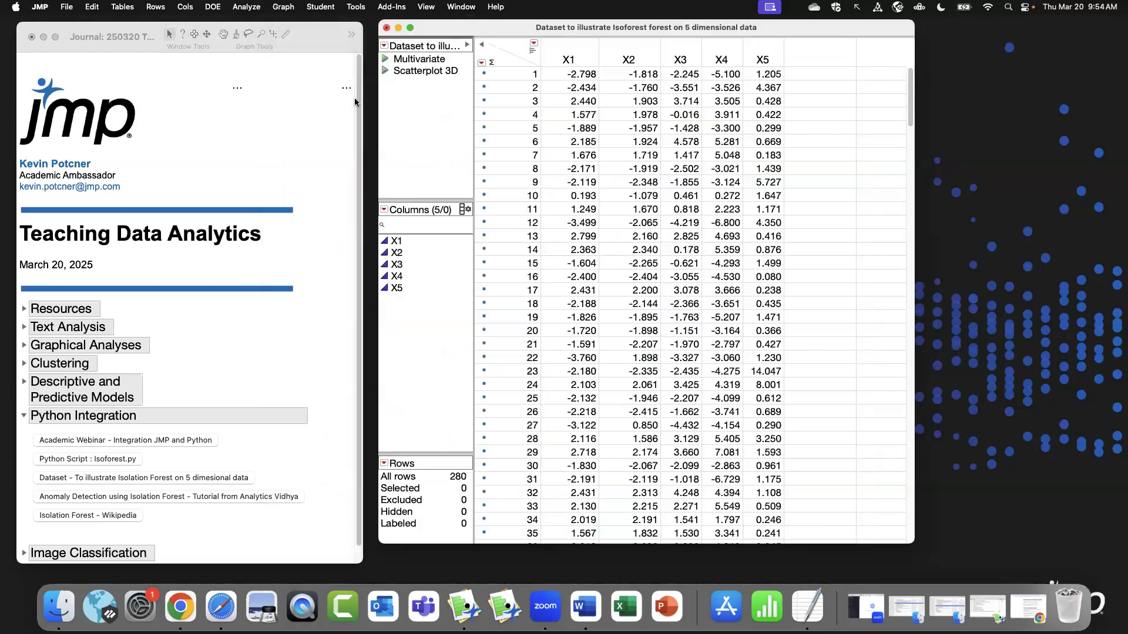
Run the table's Scatterplot 3D script, cycle to the X1, X3 and X4 axes, rotate the plot to examine the clusters, and close it.
click(386, 70)
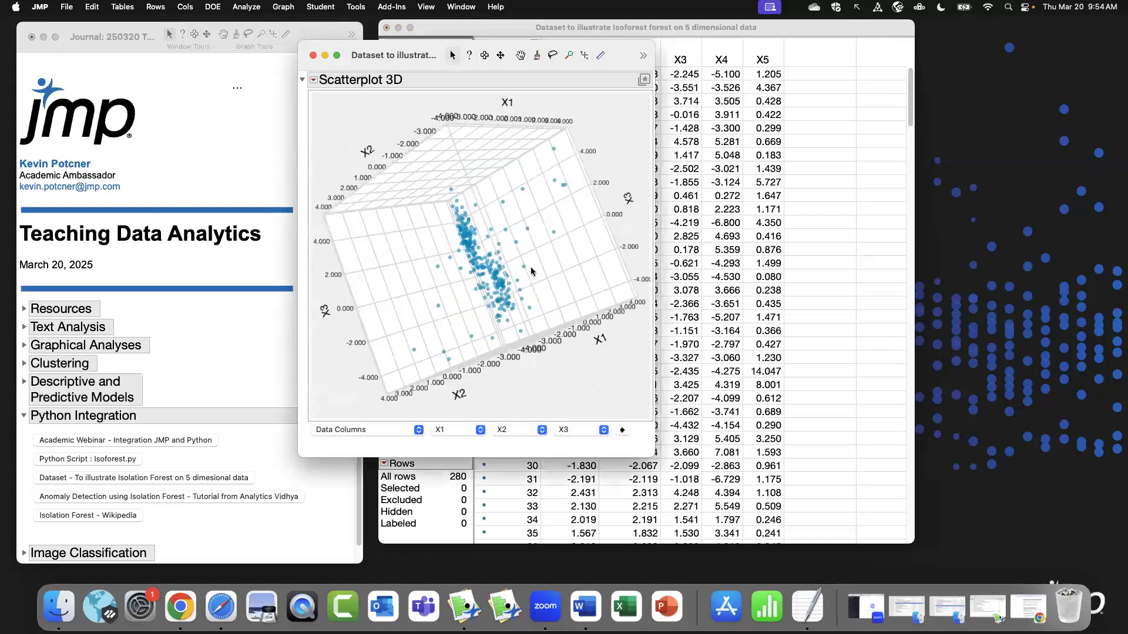
click(622, 431)
click(623, 431)
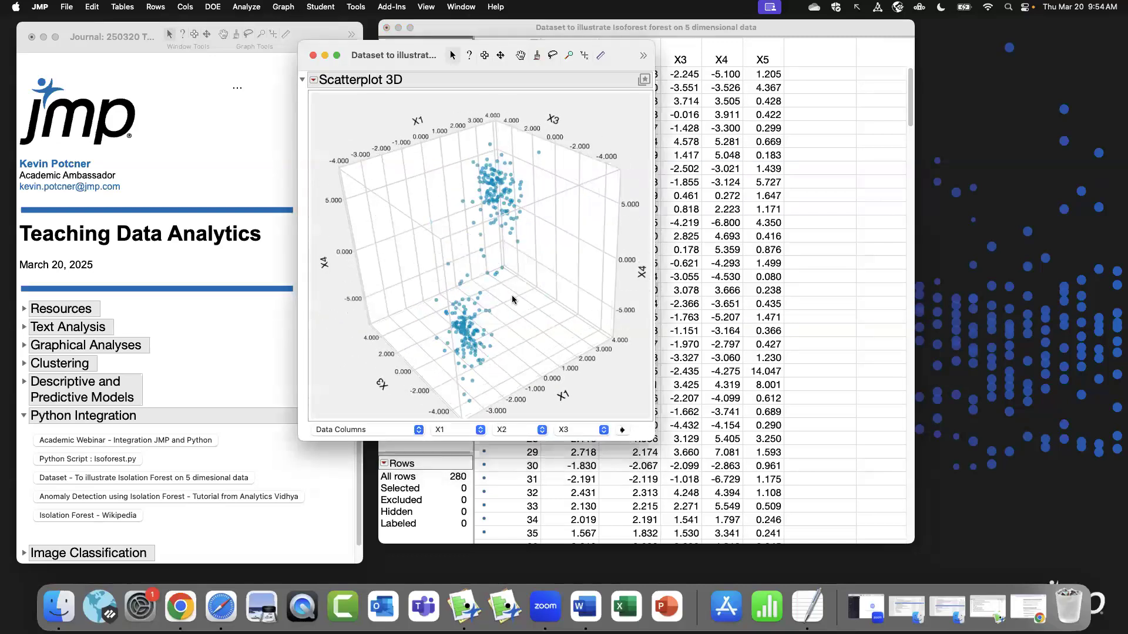
drag(570, 224, 559, 247)
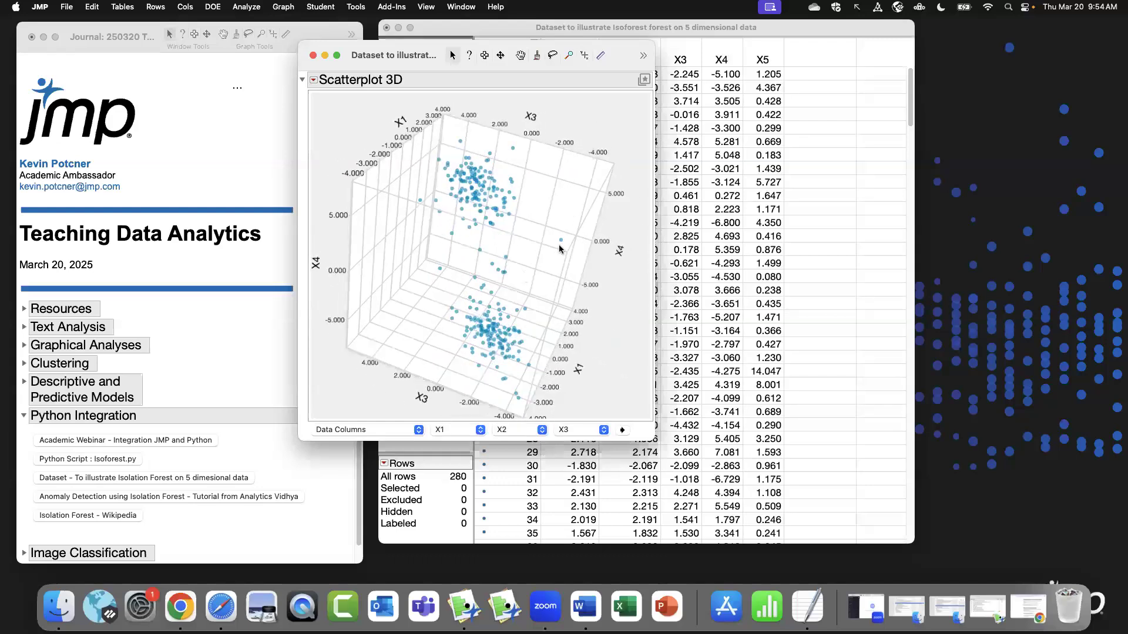
click(313, 55)
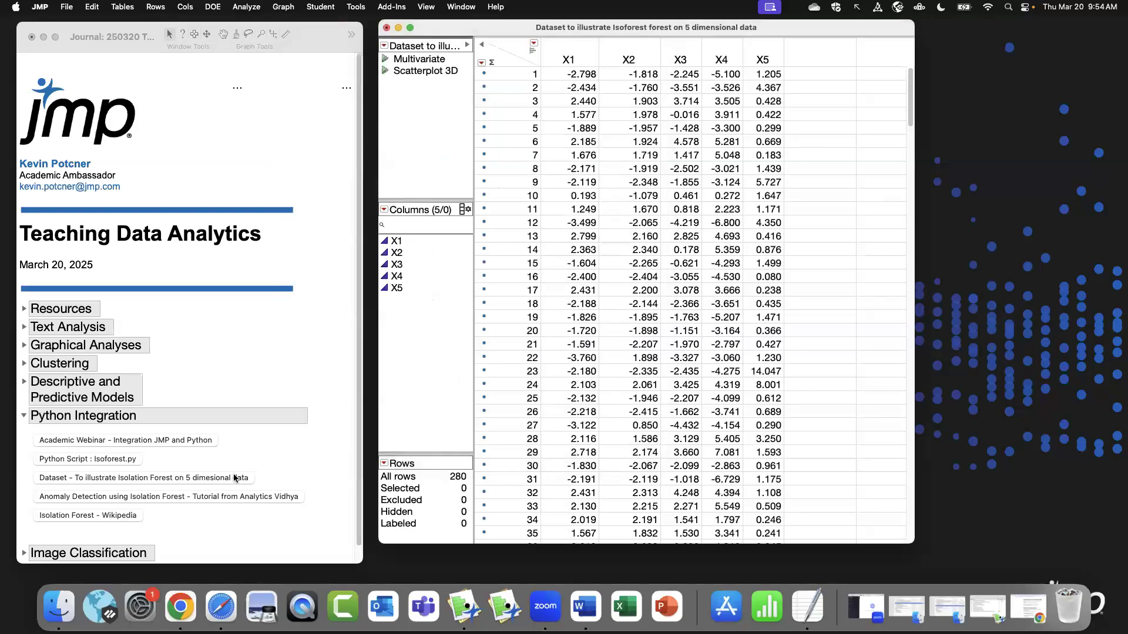
Open the Isoforest Python script from the journal, run it on the dataset, and select the Anom Label column it adds.
click(91, 464)
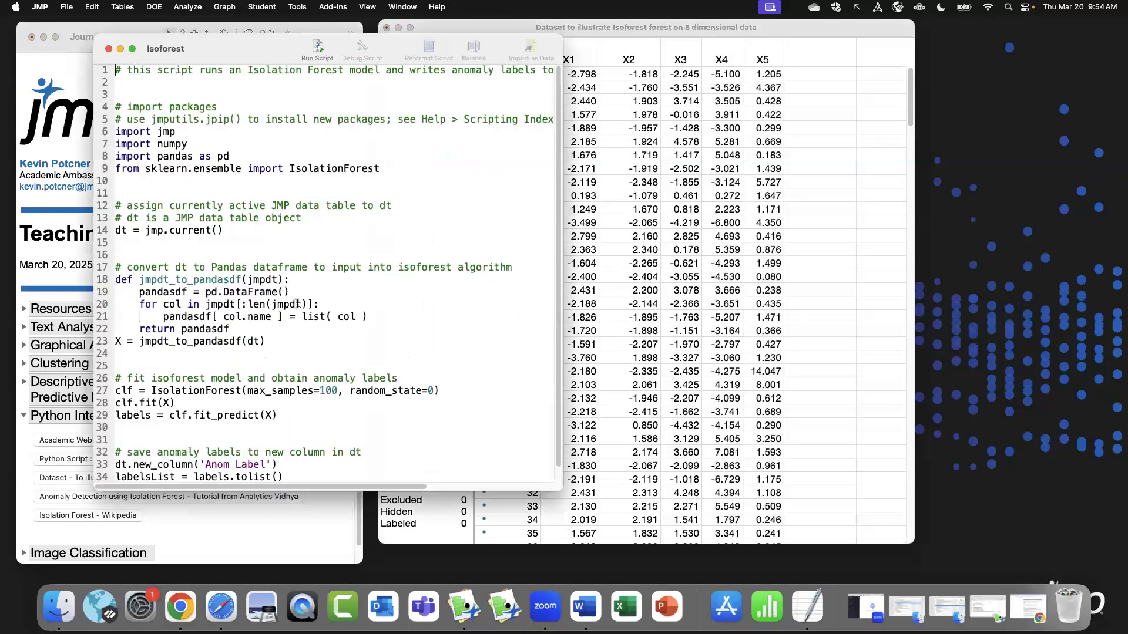
drag(261, 56, 294, 69)
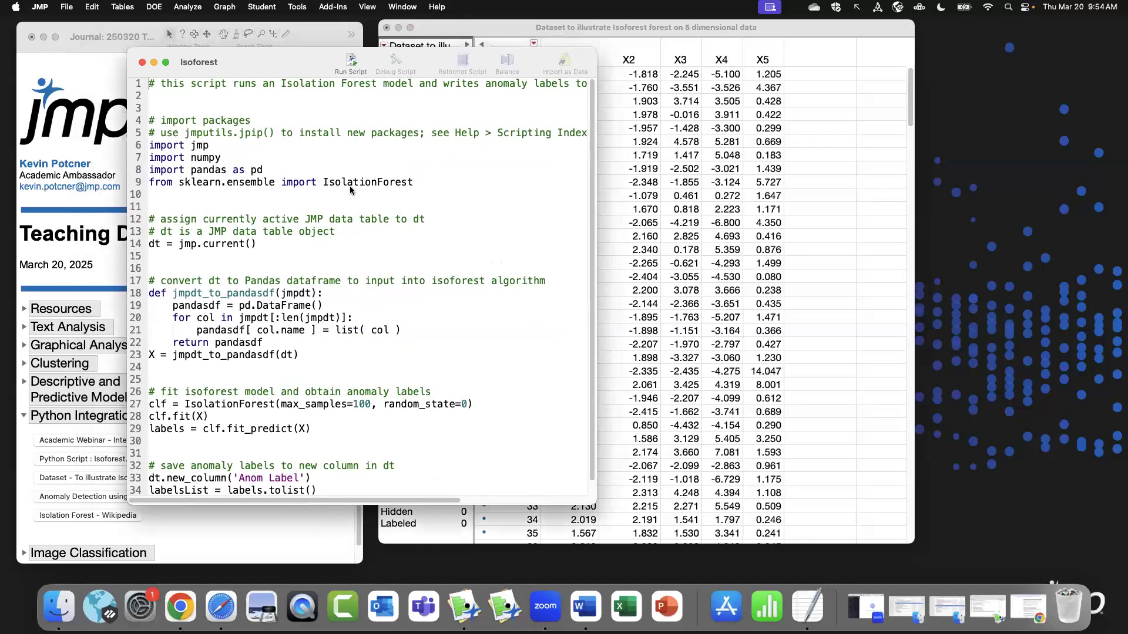
drag(602, 545, 606, 546)
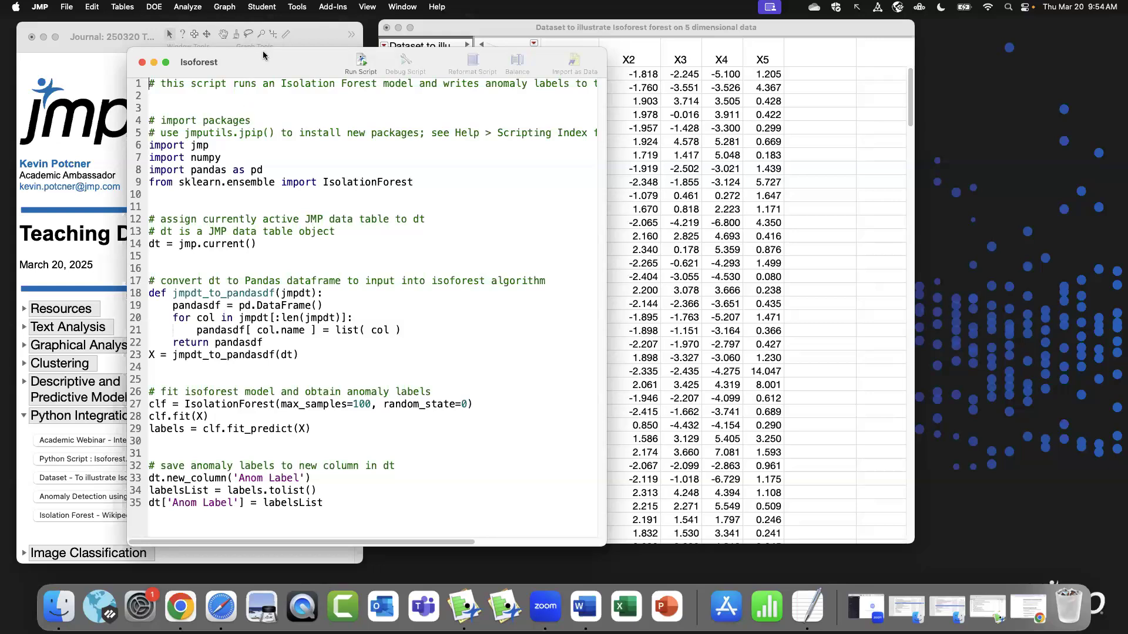
click(364, 64)
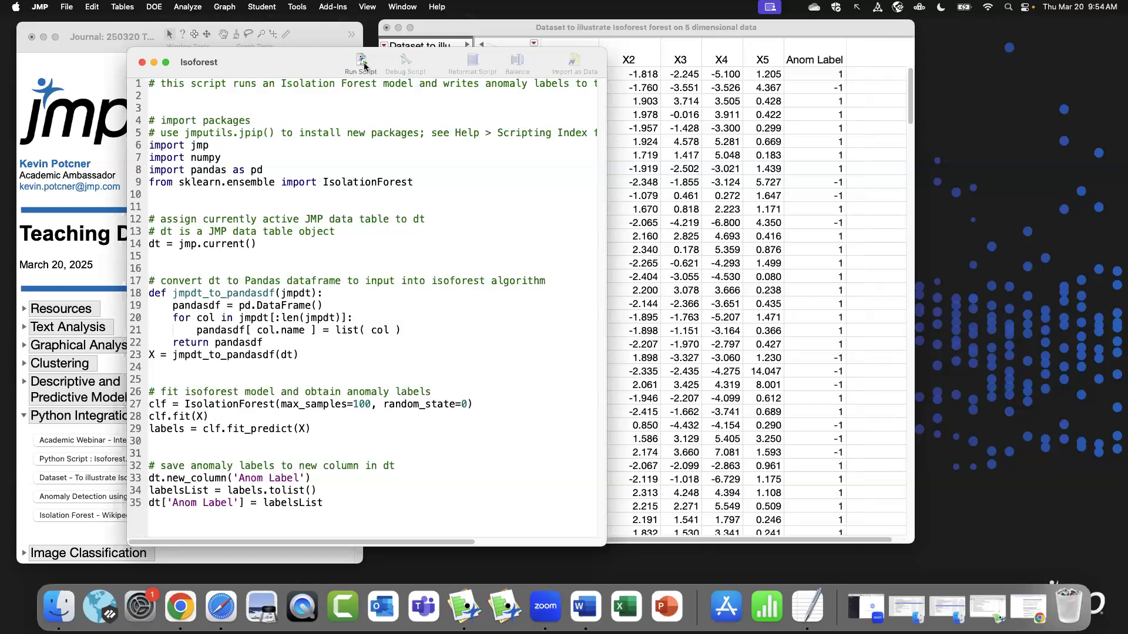
click(679, 36)
click(808, 43)
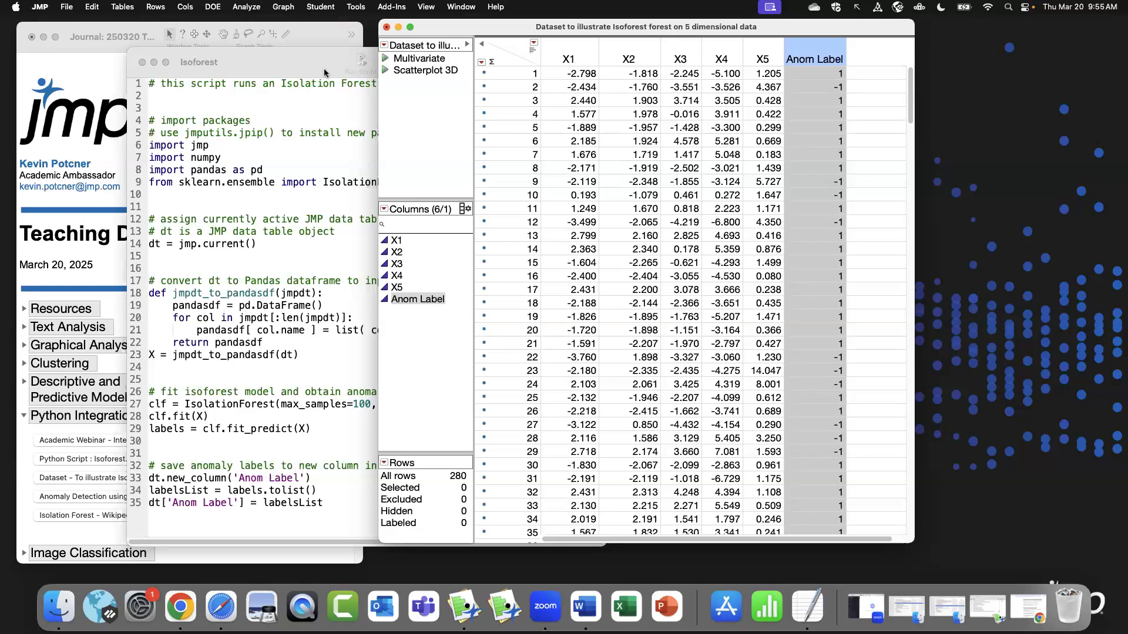
click(247, 7)
click(252, 88)
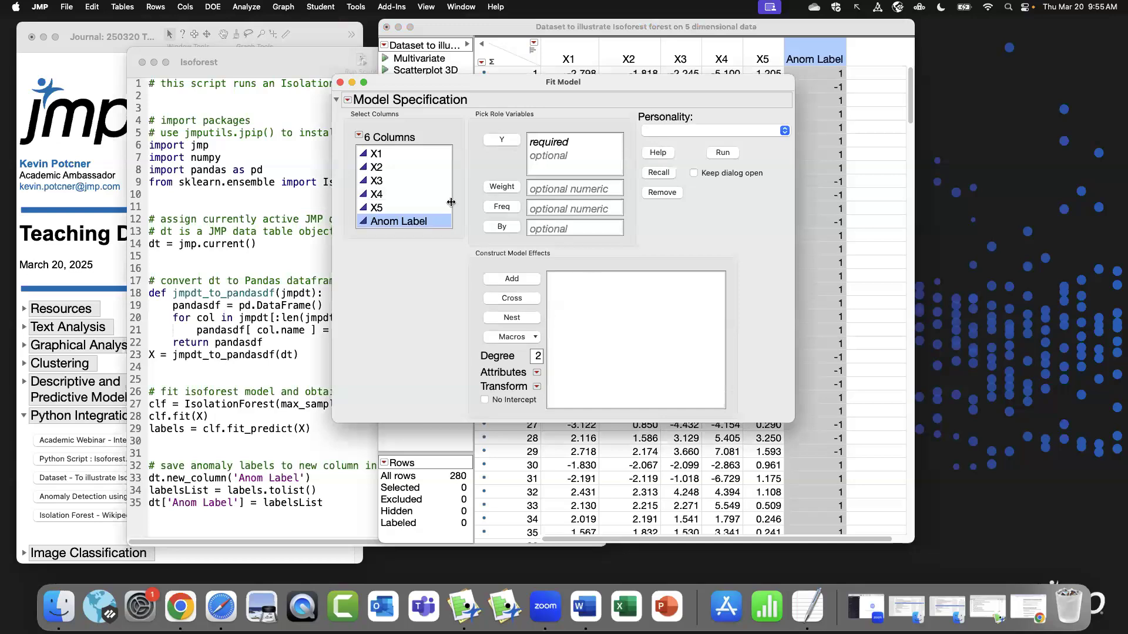
click(341, 83)
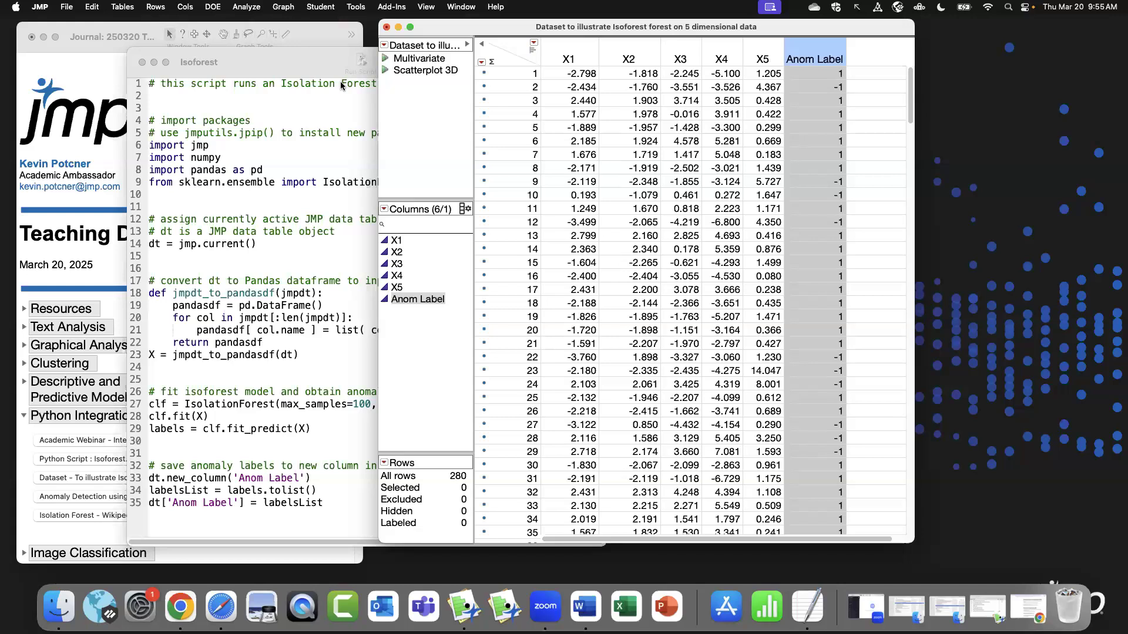
Clear the column selection and rerun the Multivariate and Scatterplot 3D scripts, placing the scatterplot matrix beside the data table.
click(506, 50)
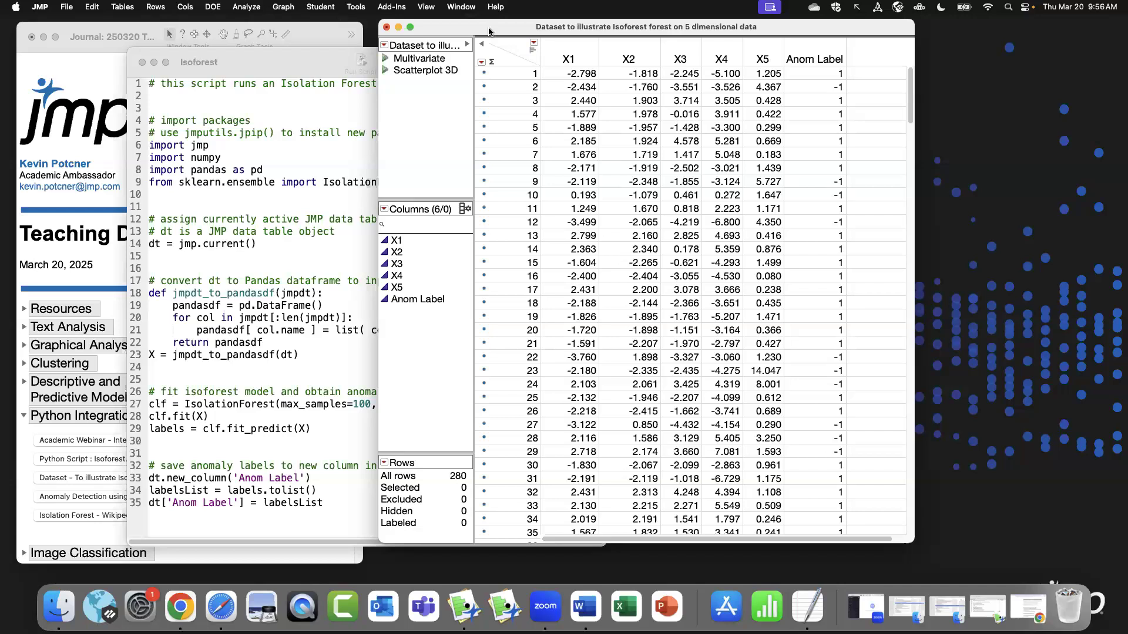
drag(489, 31, 623, 32)
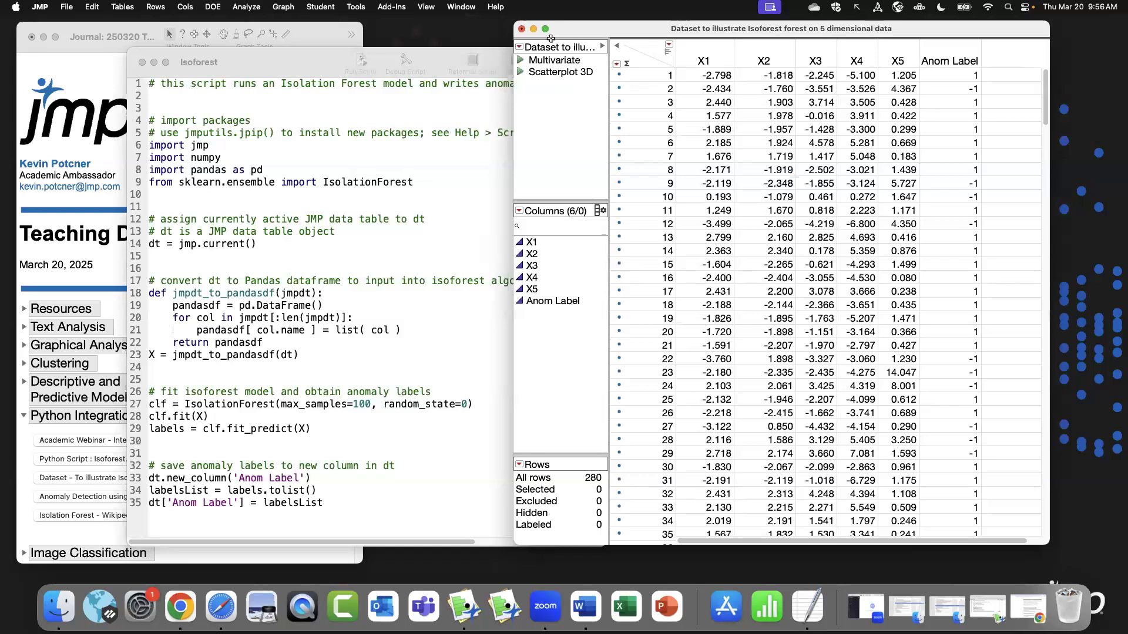
click(520, 61)
drag(508, 36, 140, 24)
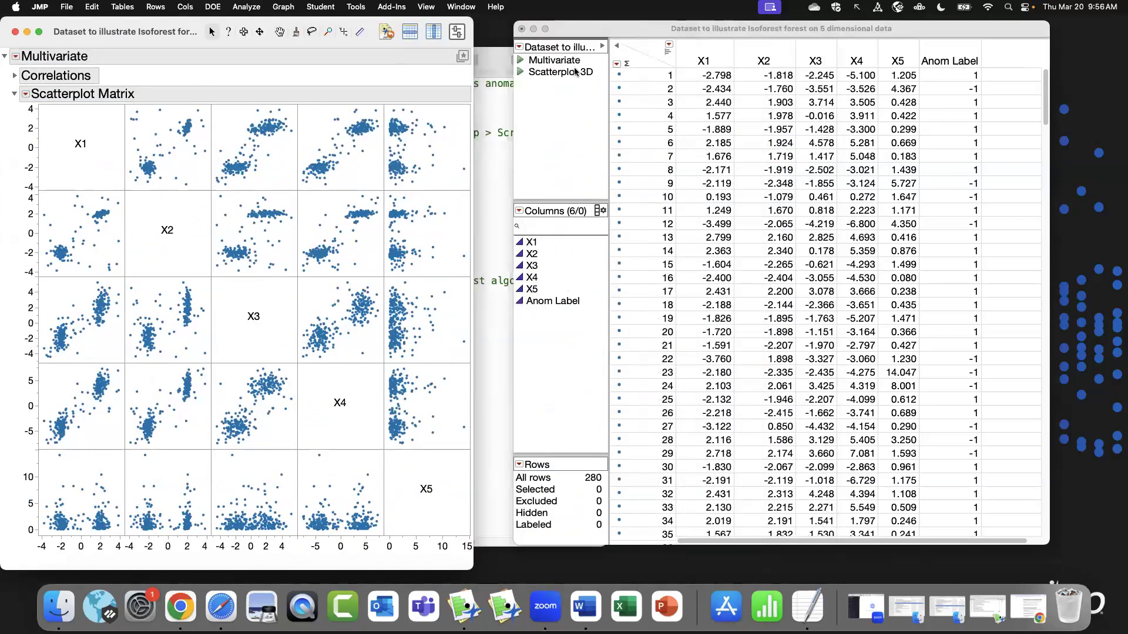
click(526, 75)
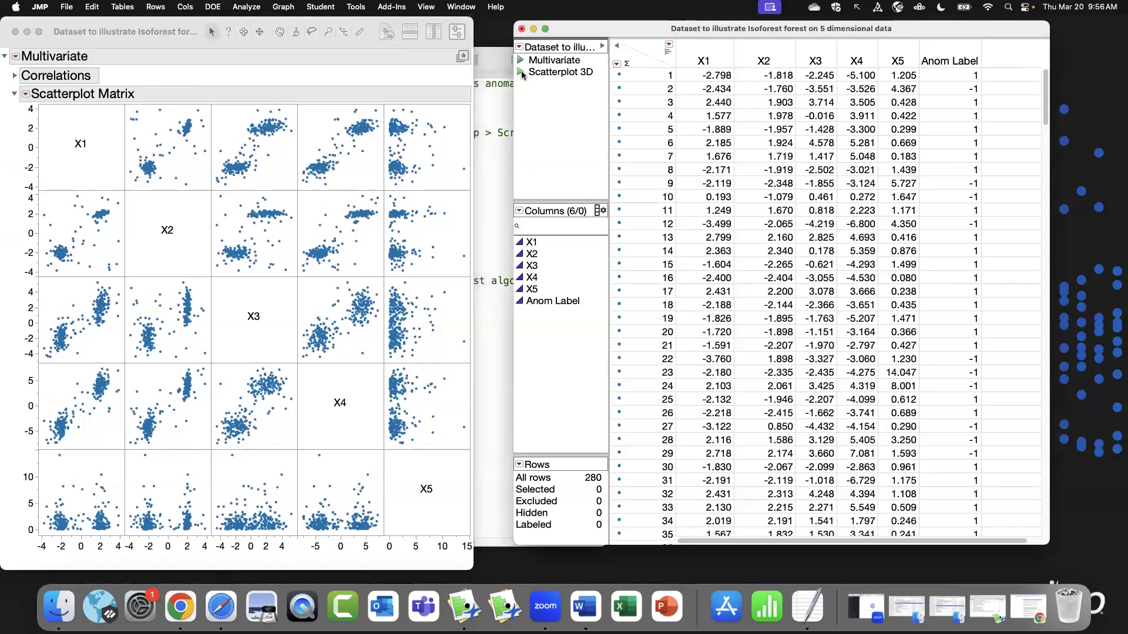
click(522, 74)
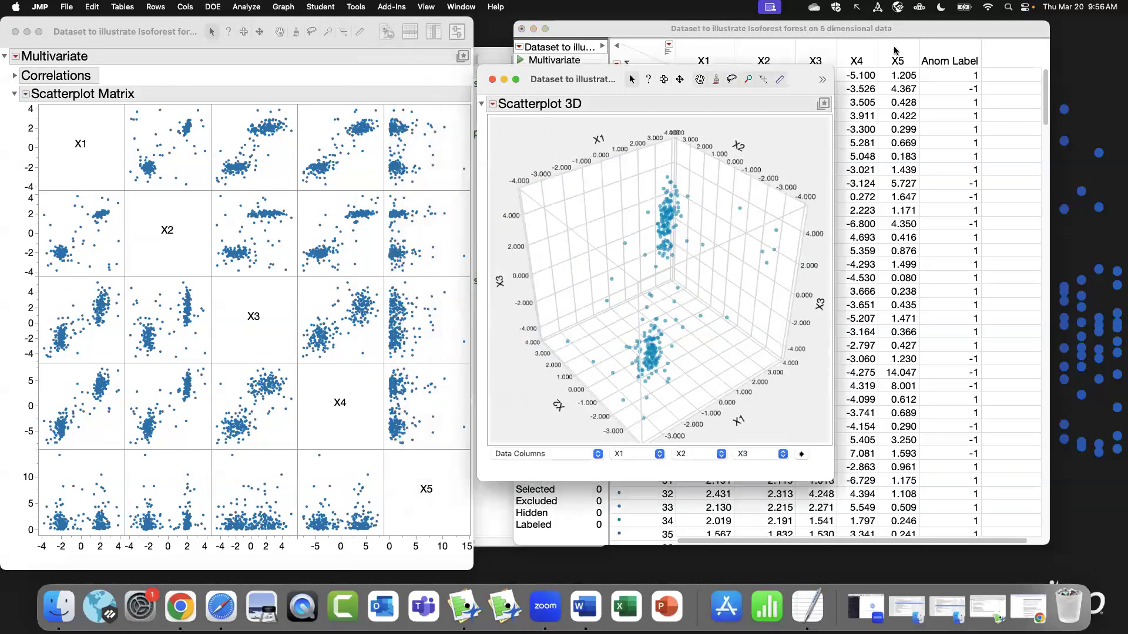
Move the data table aside and rotate the 3D scatterplot to examine the highlighted anomaly points in both plots.
drag(924, 31, 0, 50)
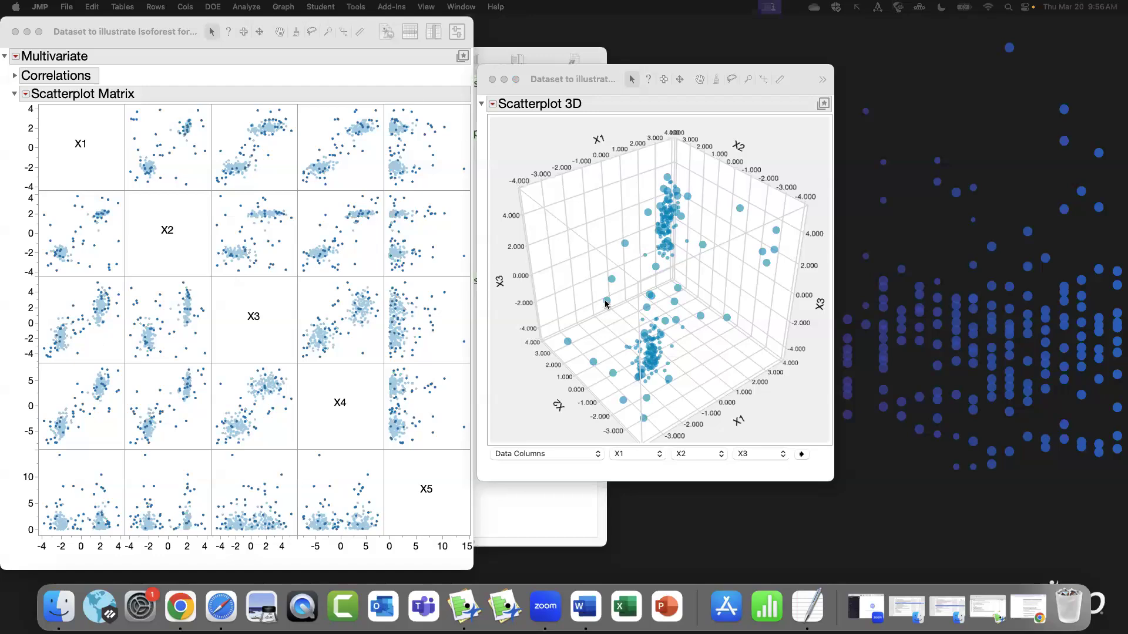
click(684, 293)
drag(727, 225, 705, 286)
Close the 3D scatterplot, the Multivariate report and the Isoforest script, and collapse the journal's Python Integration section.
click(492, 79)
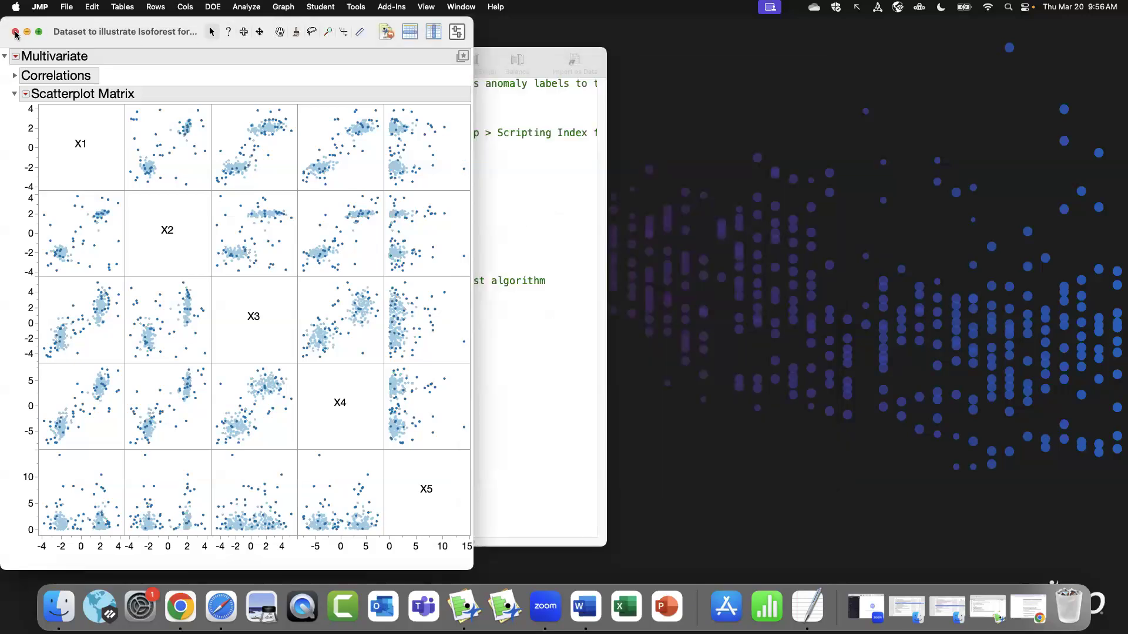
click(15, 32)
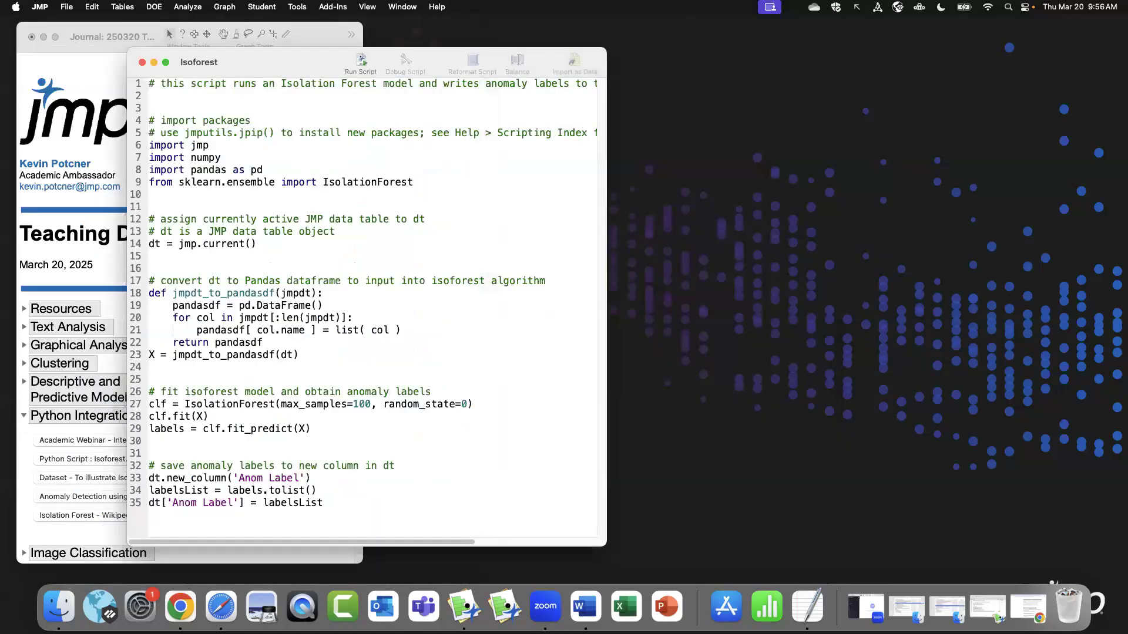
click(142, 63)
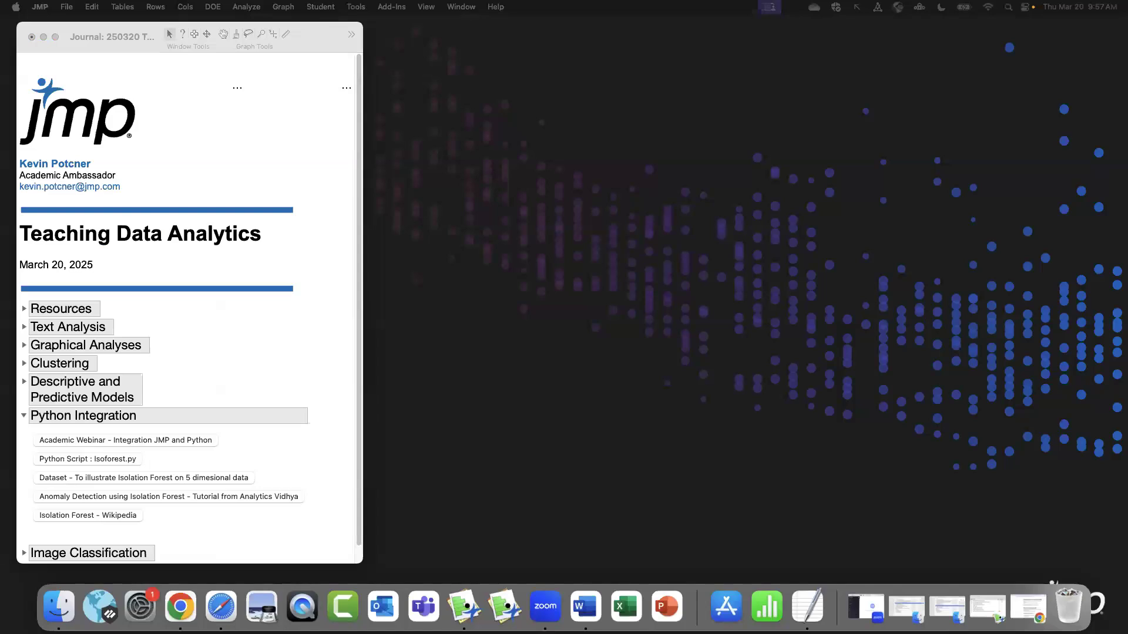
click(37, 374)
drag(25, 429, 252, 457)
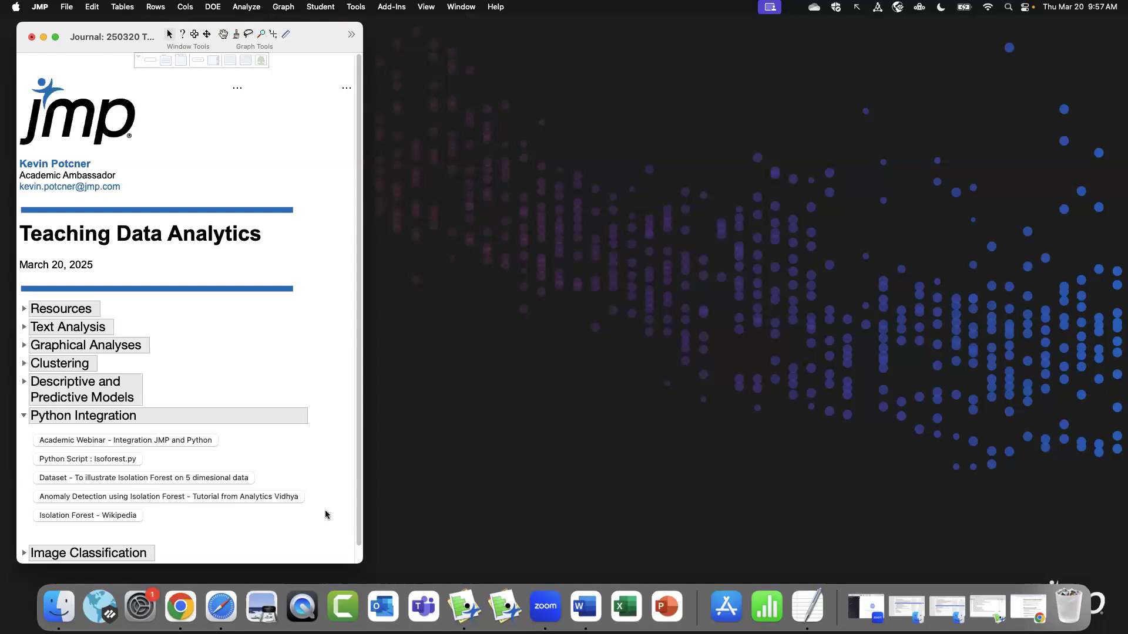
click(24, 416)
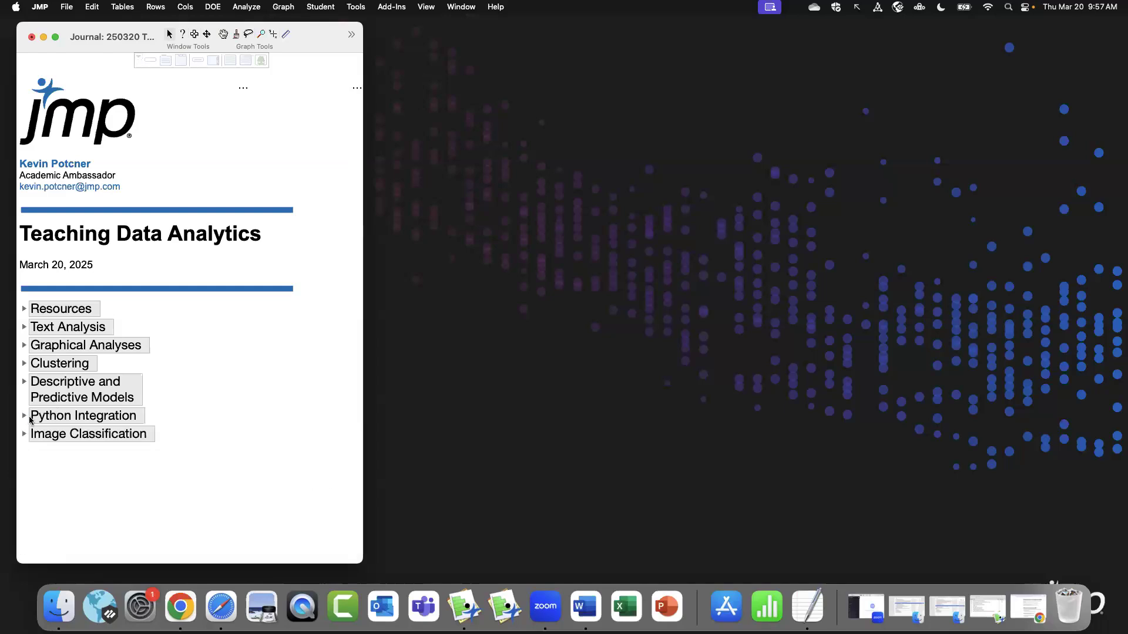
Expand the journal's Image Classification section and try the Torch Deep Learning Add-in link in Safari, closing the page again.
click(24, 434)
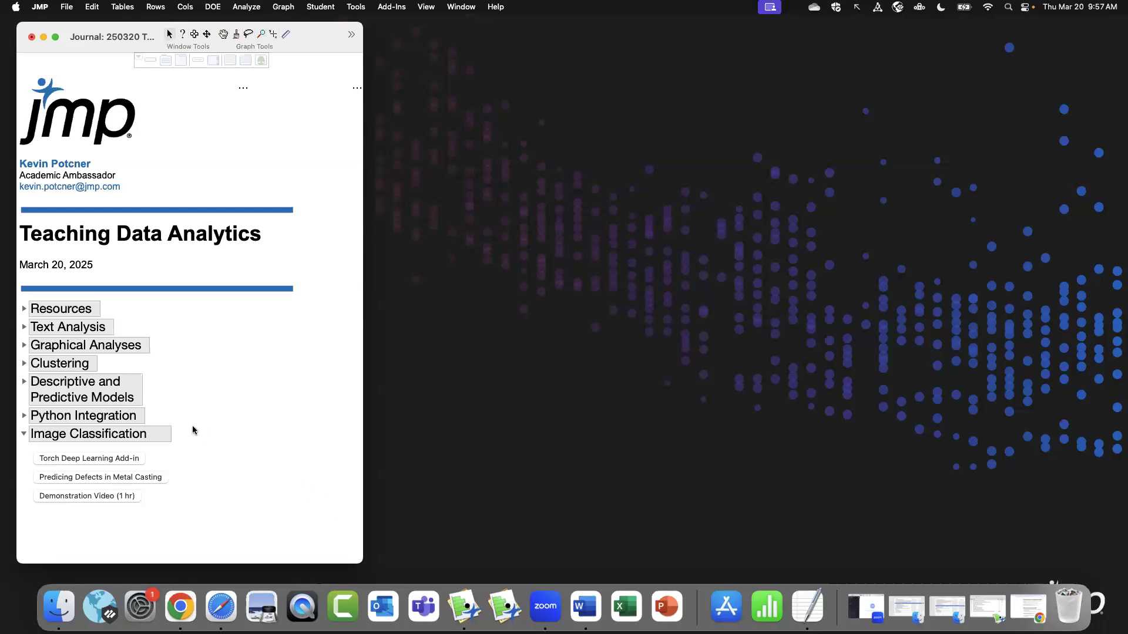
click(69, 464)
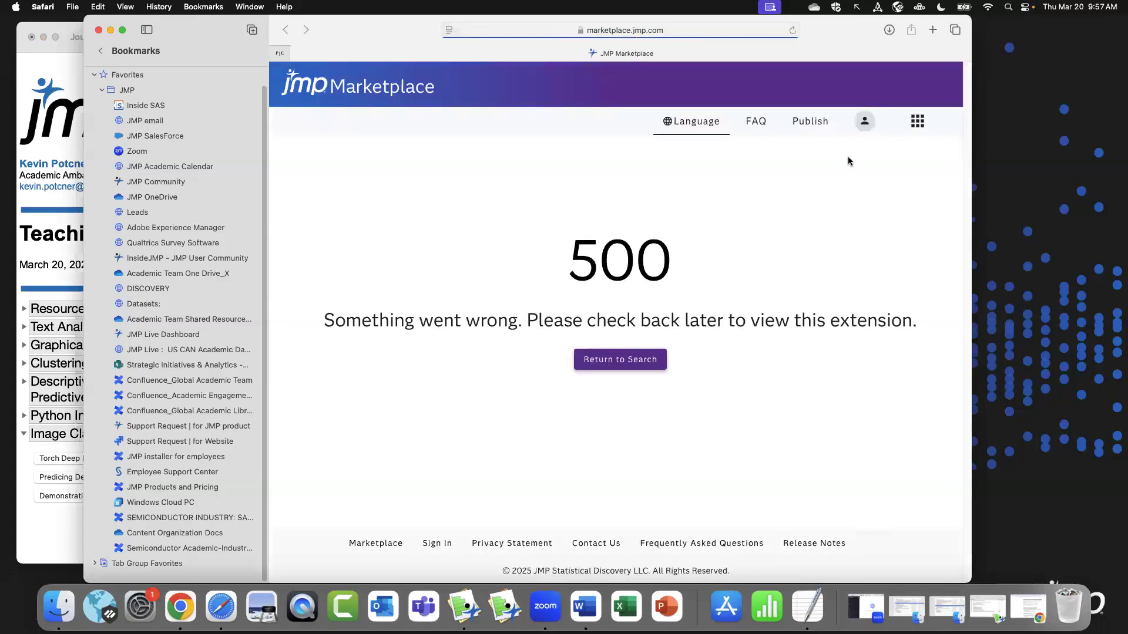
key(super+w)
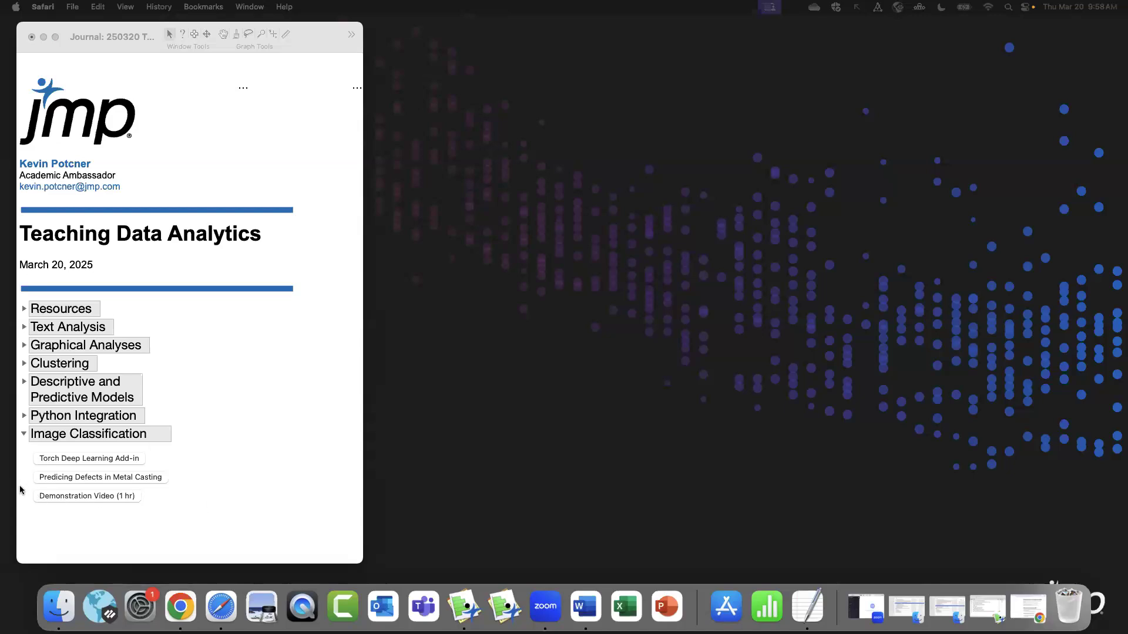
drag(20, 488, 186, 518)
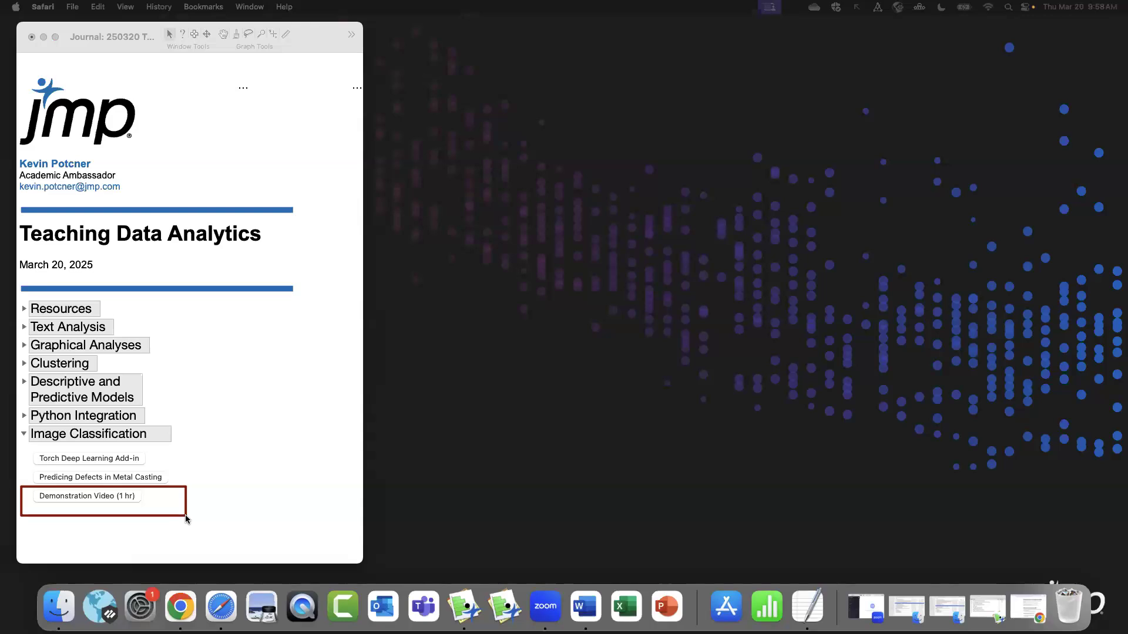
Open the metal casting defects dataset from the journal, enlarge its window and casting pictures, and select the Status column.
click(97, 479)
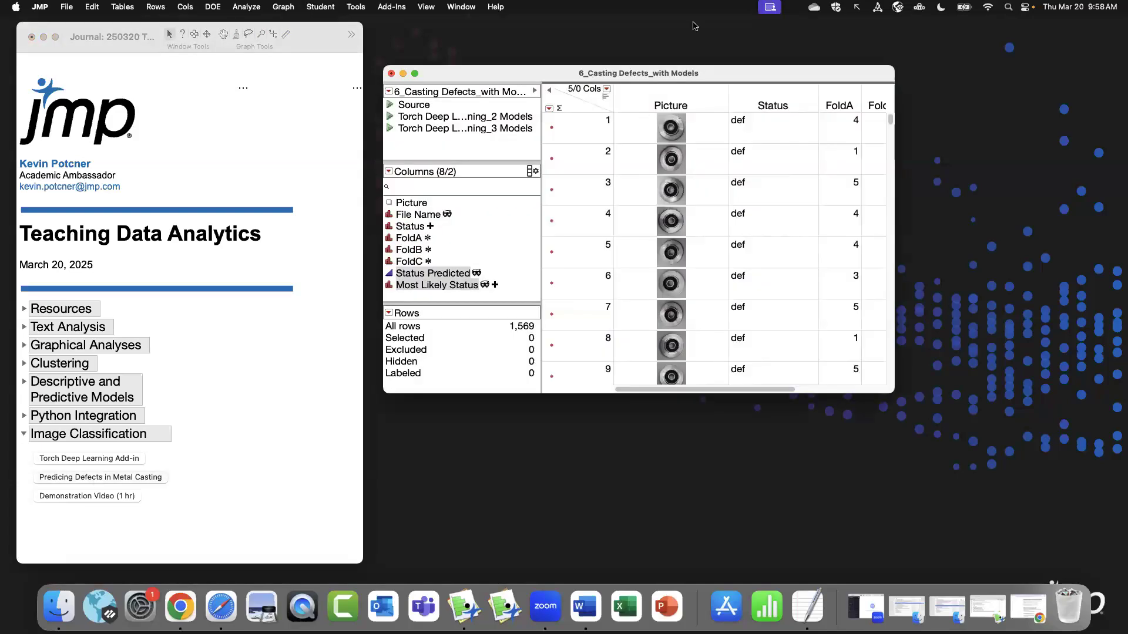
drag(544, 77, 532, 45)
drag(887, 365, 1084, 571)
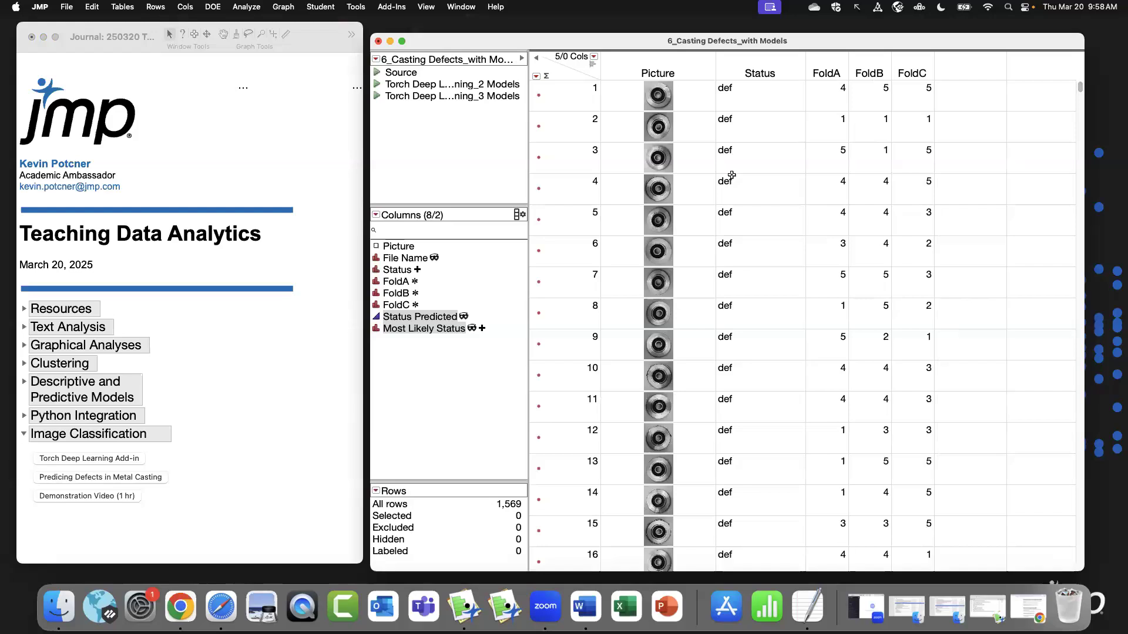
drag(694, 112, 695, 137)
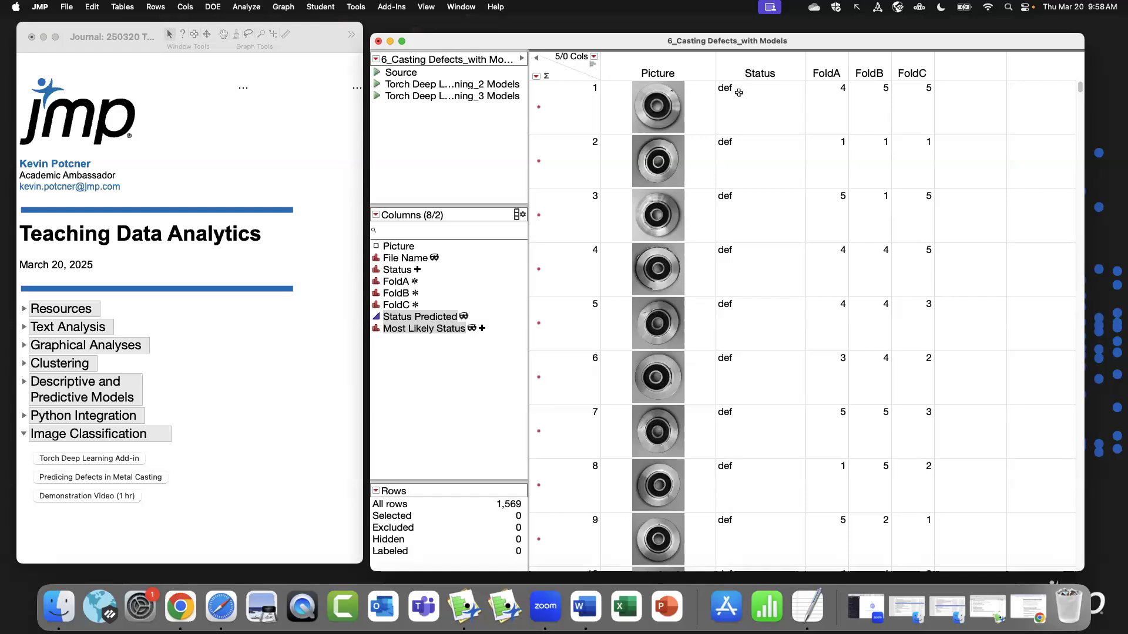
click(782, 61)
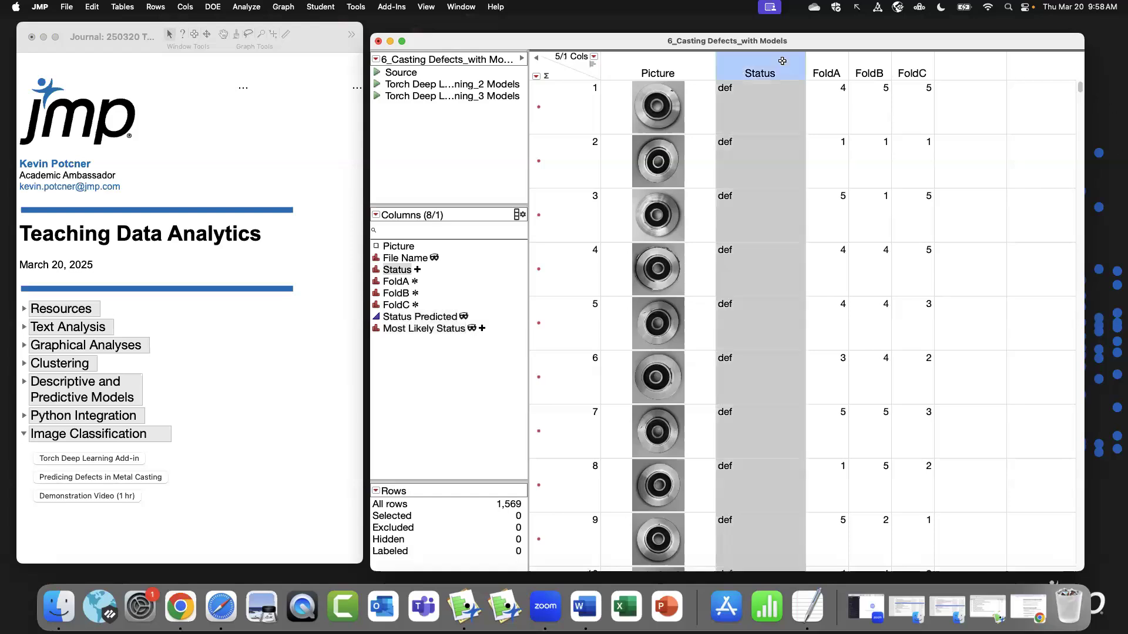
Clear the Status column selection and enlarge the casting pictures in the data table.
click(574, 67)
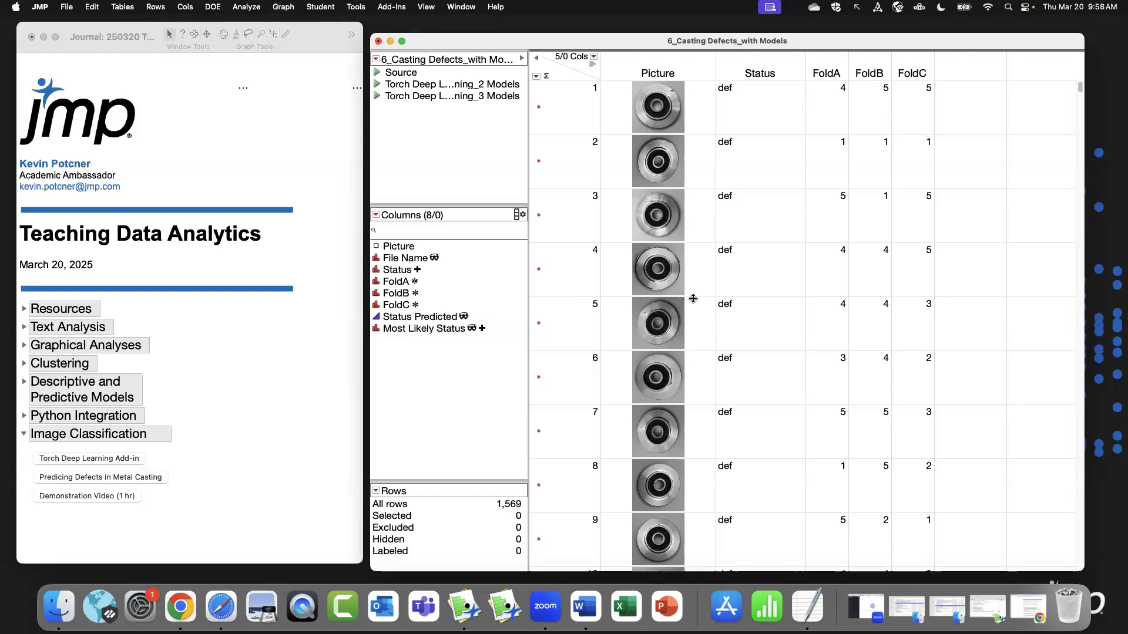
drag(693, 299, 694, 323)
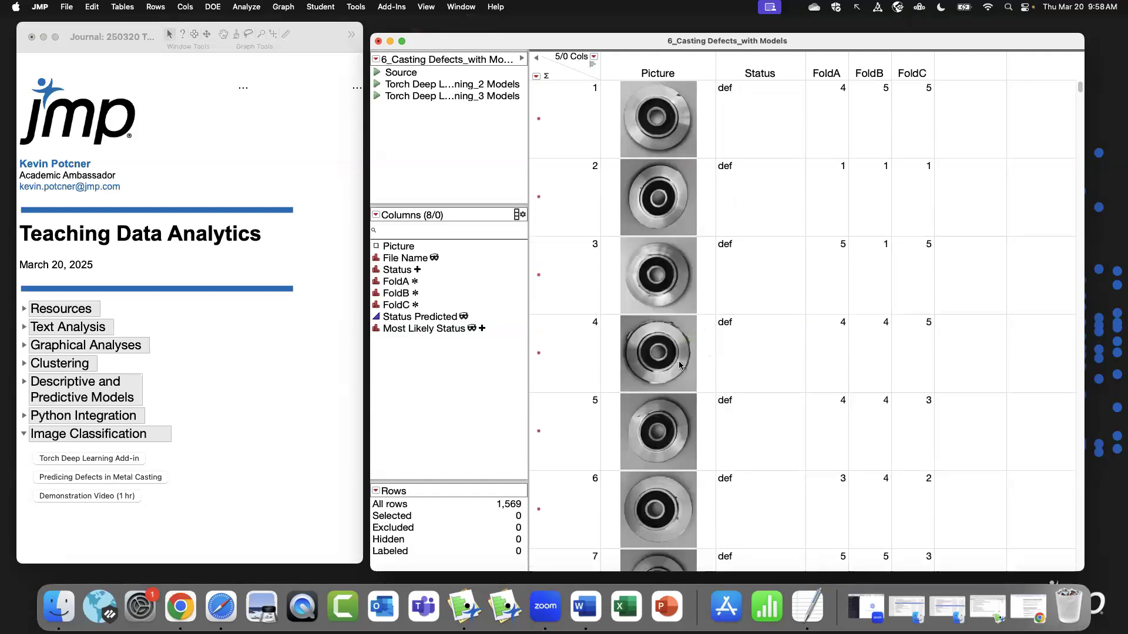
Examine the defective castings and circle the flawed areas in the pictures of rows 4, 1 and 10.
mouse_move(689, 375)
mouse_down()
mouse_move(694, 347)
mouse_move(676, 325)
mouse_move(655, 319)
mouse_move(623, 350)
mouse_move(652, 331)
mouse_move(679, 336)
mouse_move(685, 381)
mouse_up()
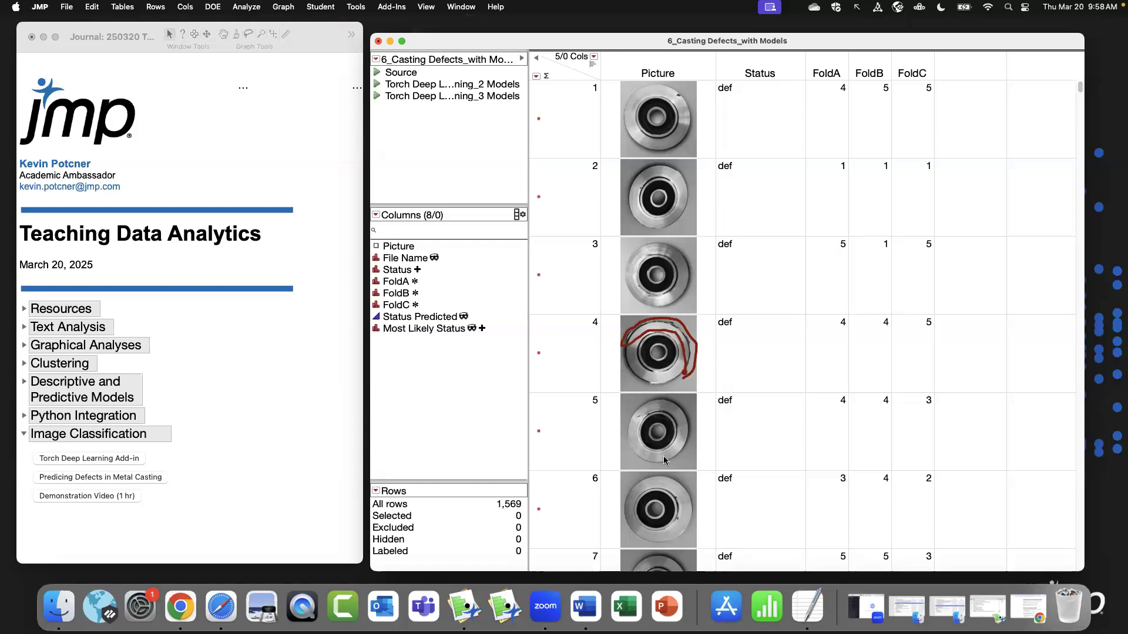
drag(682, 91, 682, 105)
click(726, 479)
scroll(685, 474, down, 1)
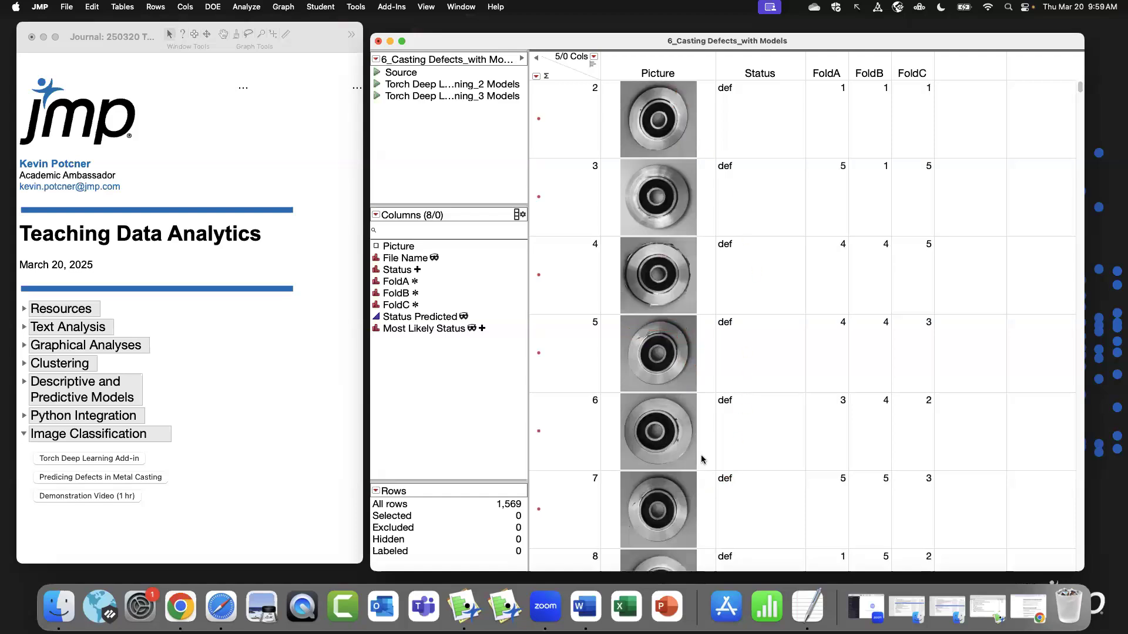
scroll(702, 459, down, 1)
scroll(702, 459, down, 1)
scroll(701, 460, down, 1)
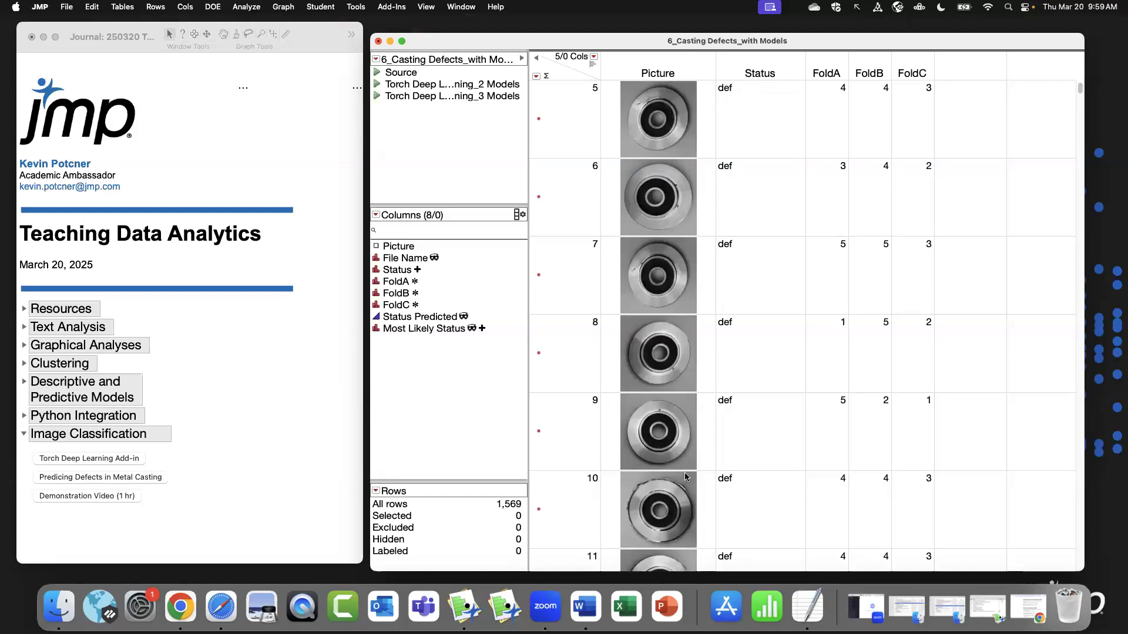
mouse_move(691, 485)
mouse_down()
mouse_move(657, 468)
mouse_move(627, 516)
mouse_move(692, 489)
mouse_up()
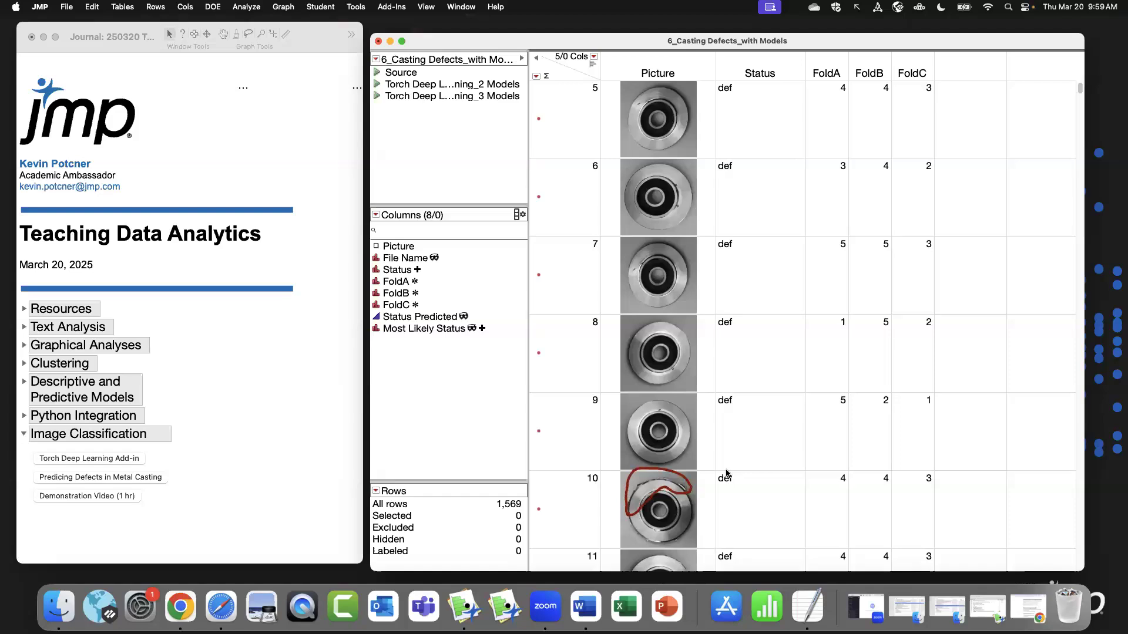
Examine the pictures of castings with ok status from about row 524 on, and return to the table's first row.
drag(1069, 151, 1060, 246)
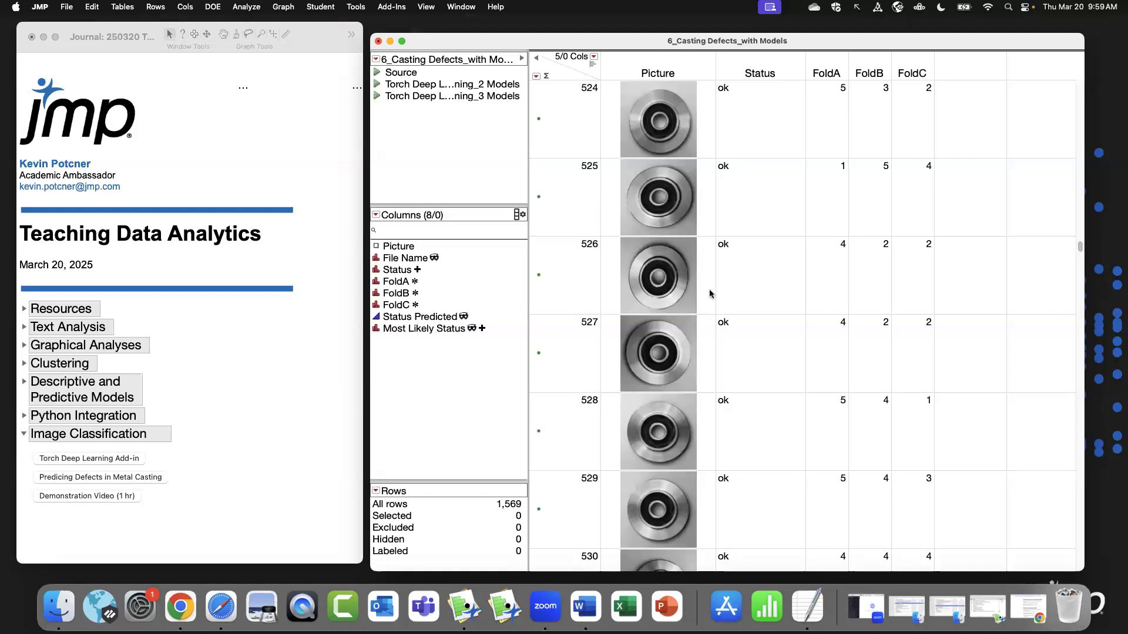
scroll(669, 405, down, 2)
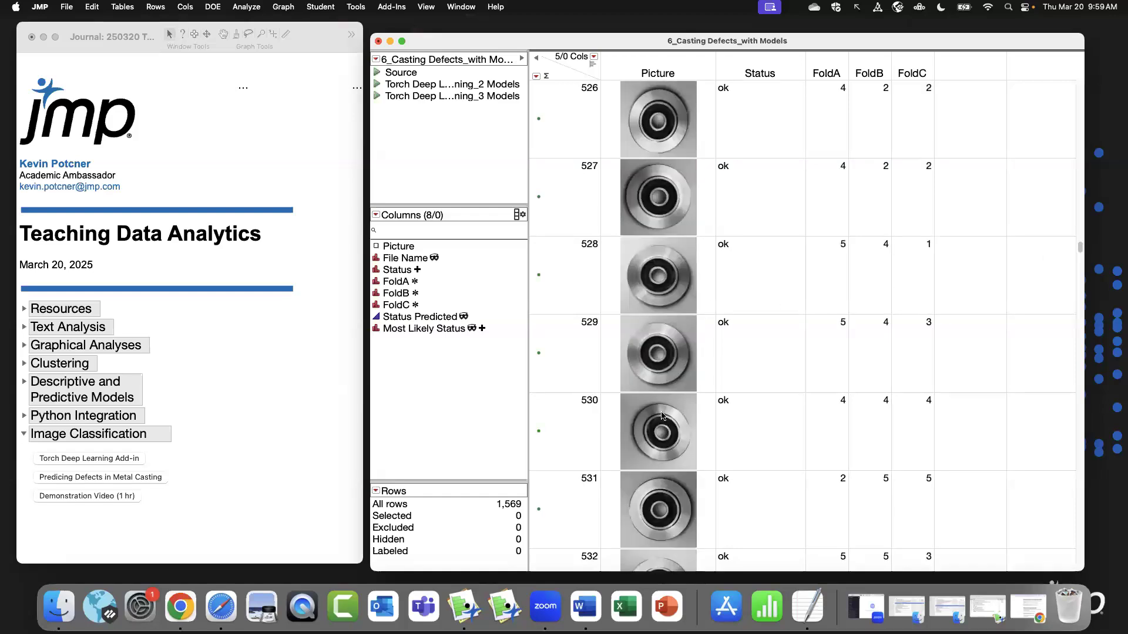
scroll(662, 428, down, 1)
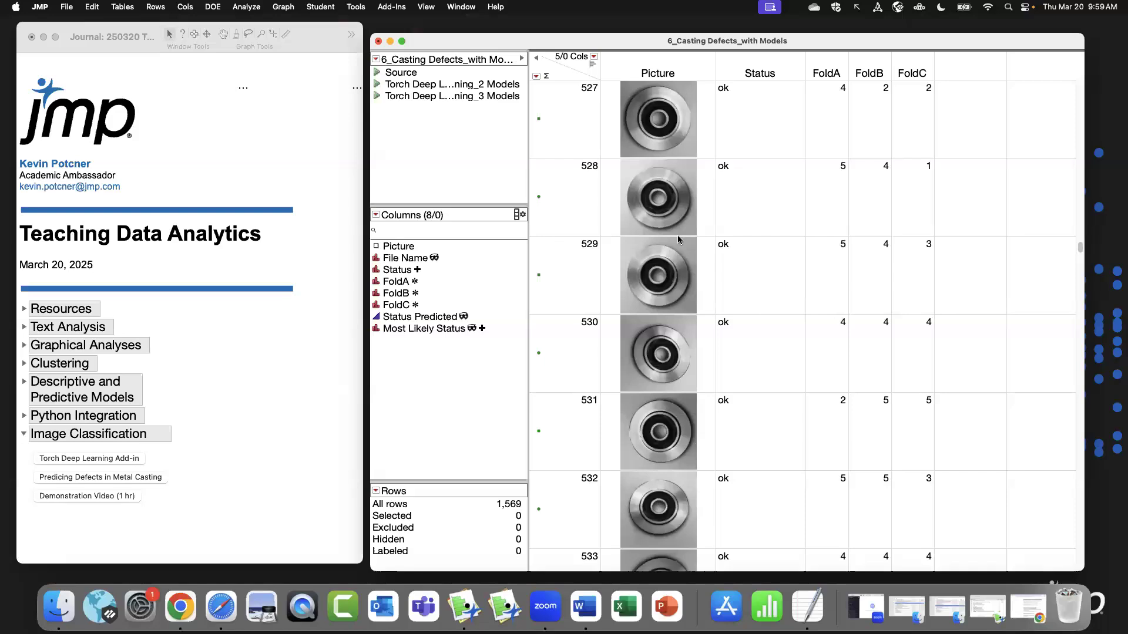
scroll(678, 235, down, 3)
scroll(998, 353, up, 2)
drag(1073, 252, 1079, 85)
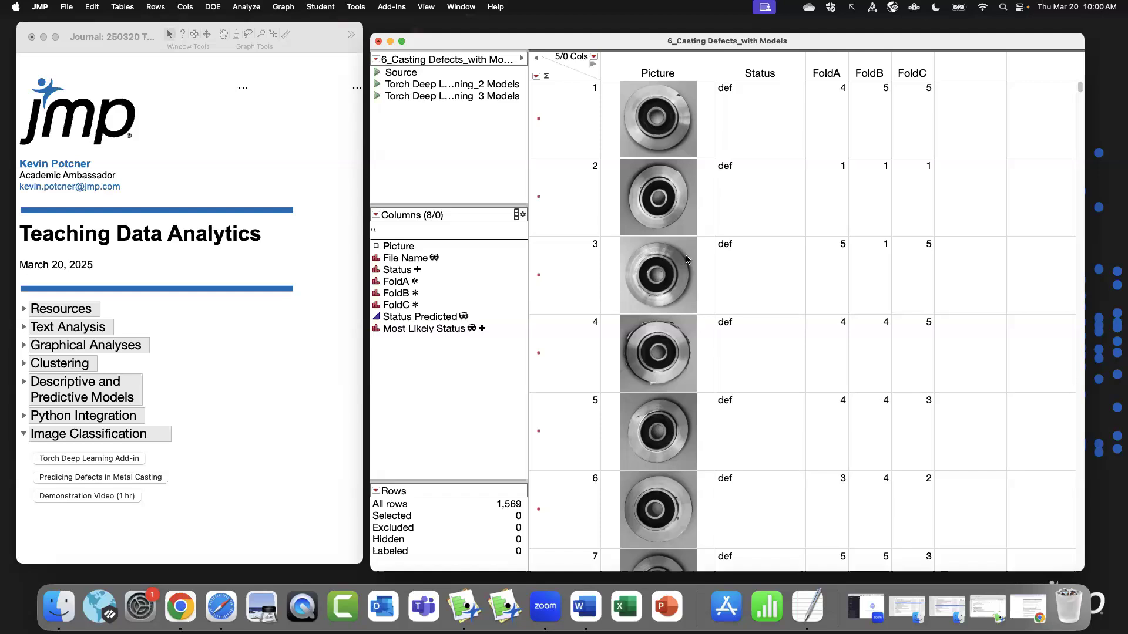
Close the casting defects table without saving, collapse the journal's Image Classification section and slightly enlarge the journal window.
click(378, 43)
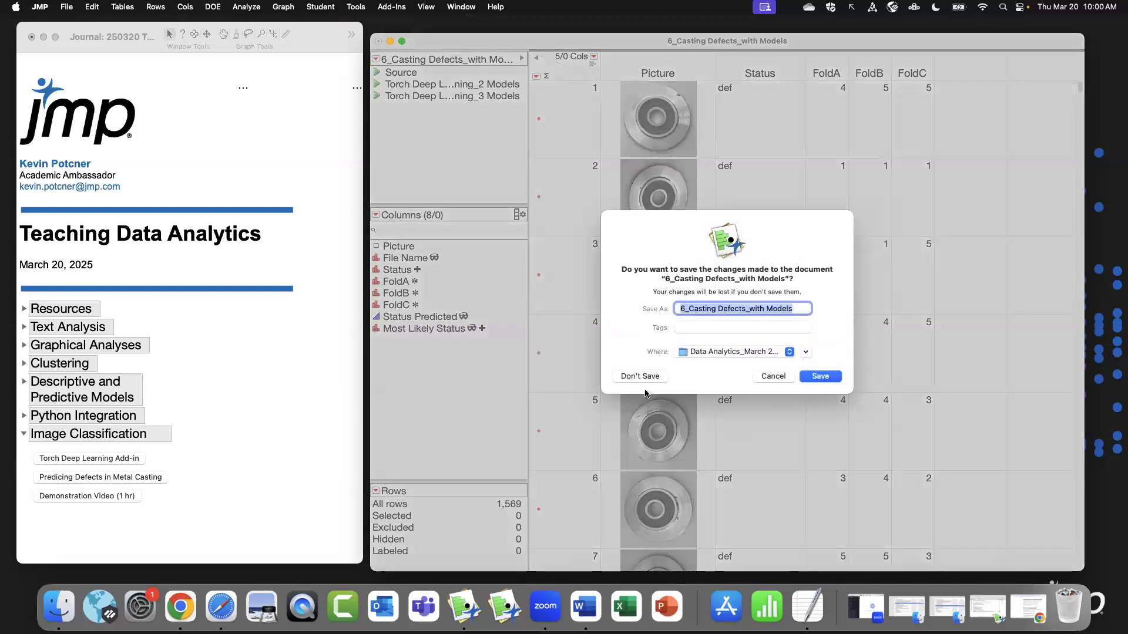
click(644, 379)
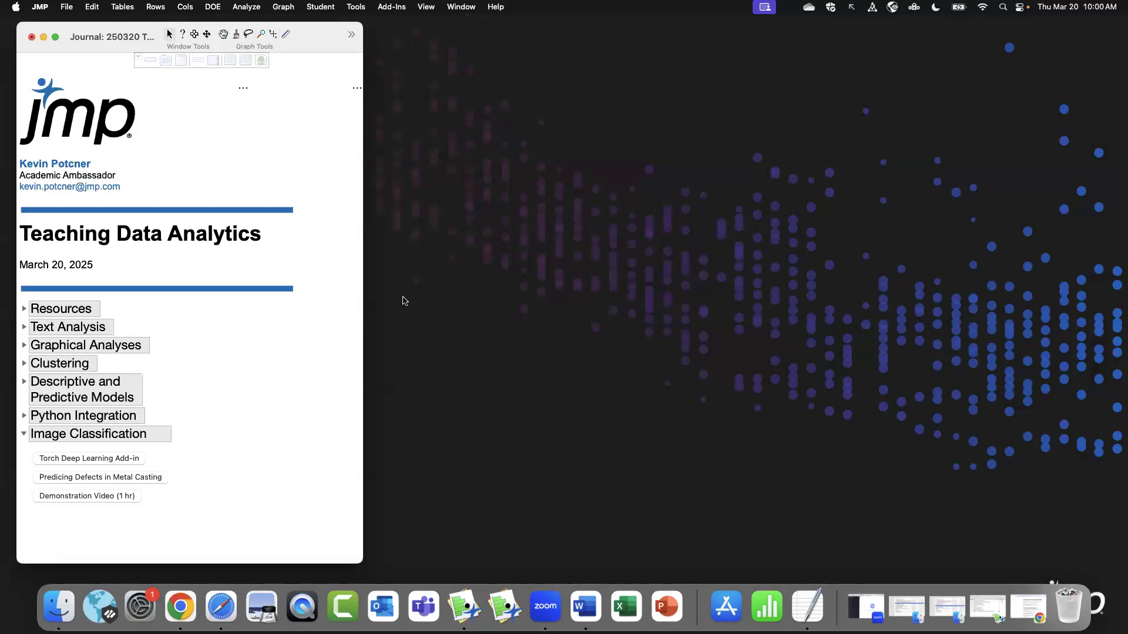
click(24, 433)
drag(360, 562, 362, 573)
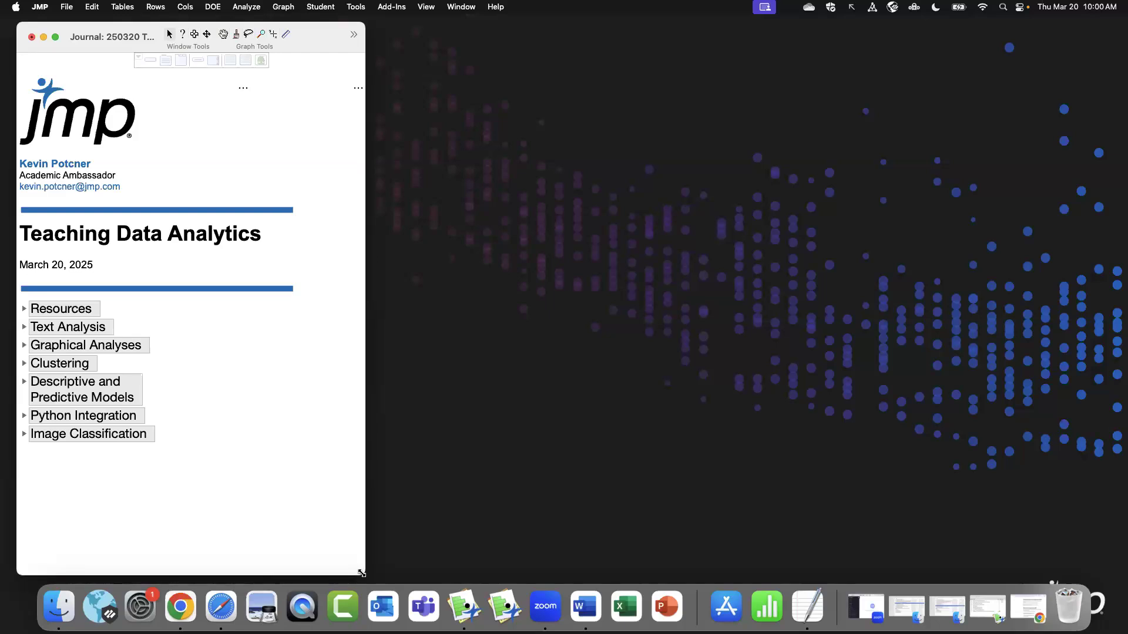